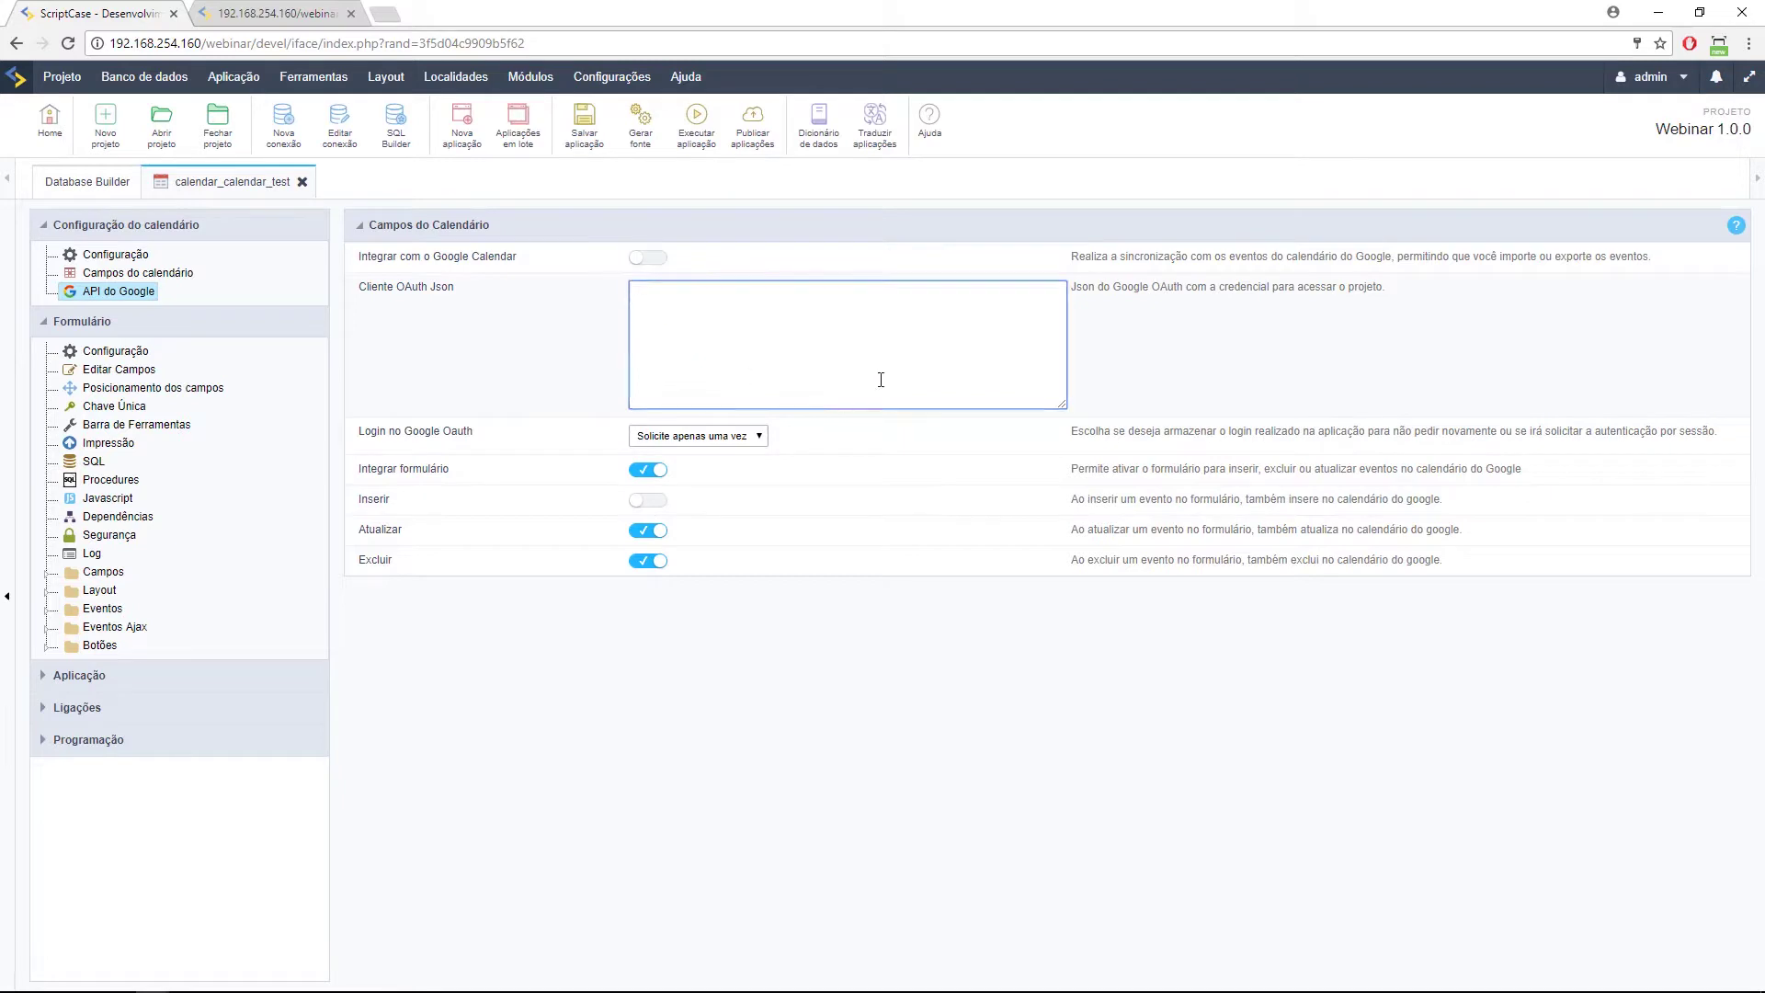
Save the calendar application, switch on 'Integrar com o Google Calendar', and review the Google login options.
left_click(585, 124)
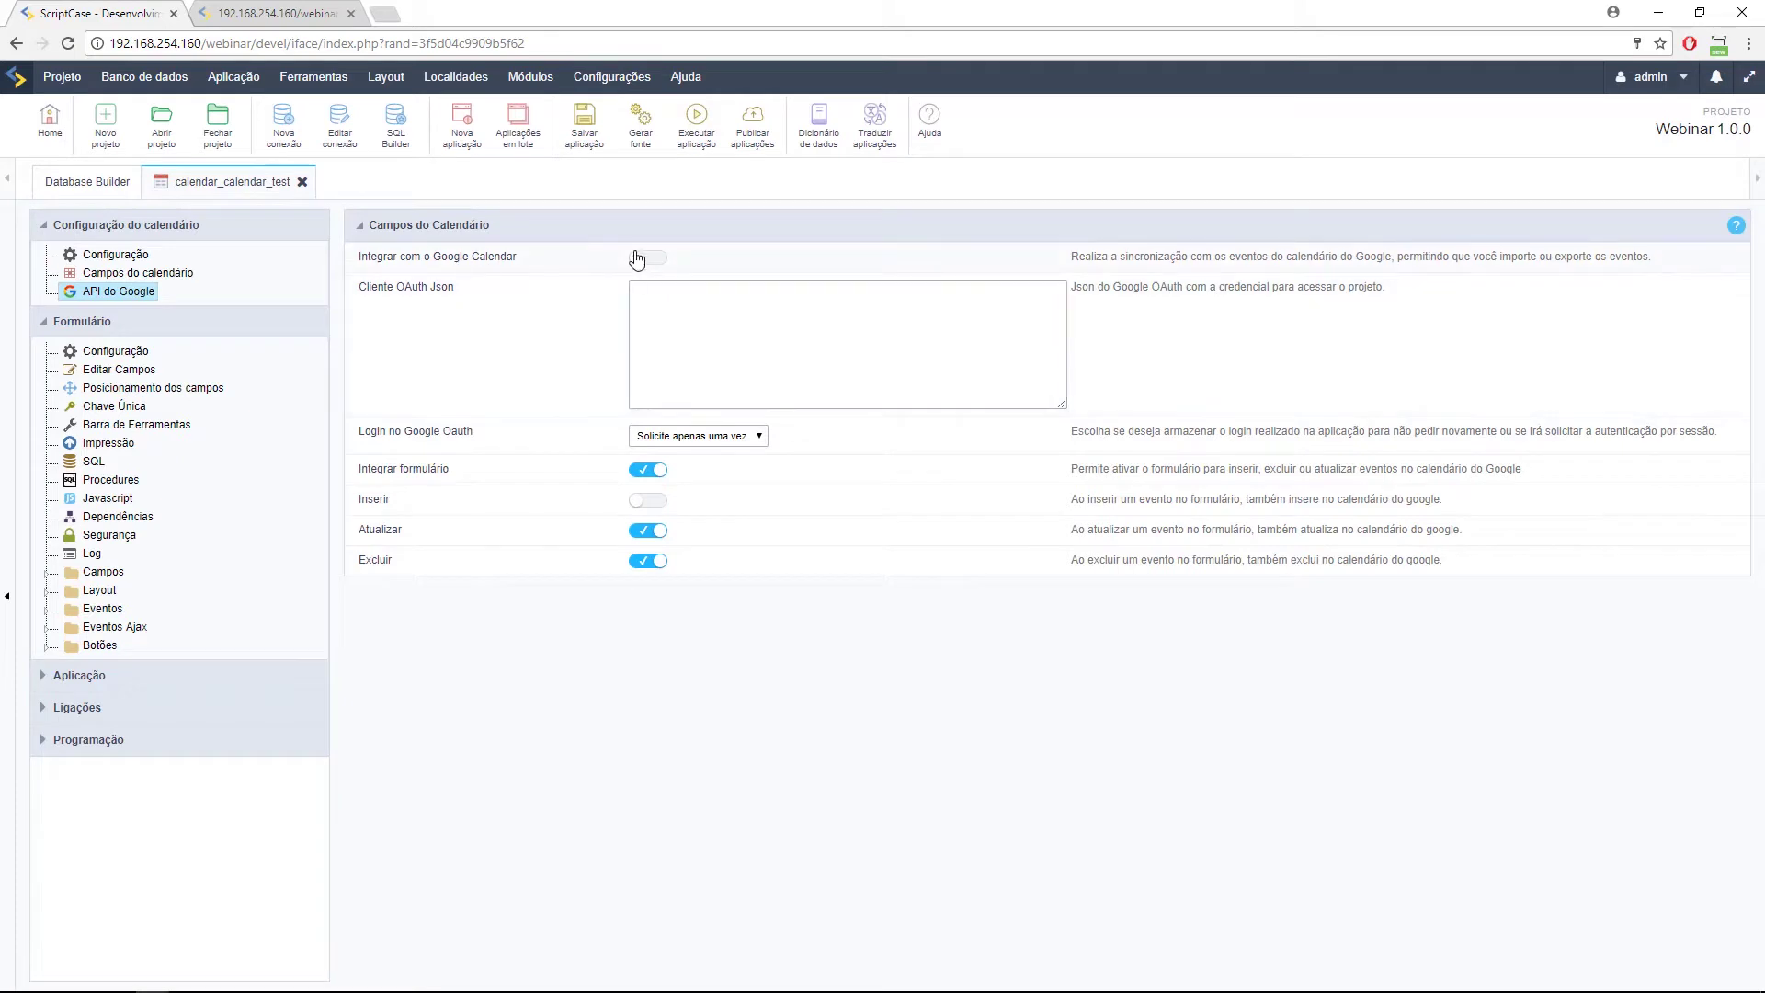
left_click(646, 263)
left_click(759, 438)
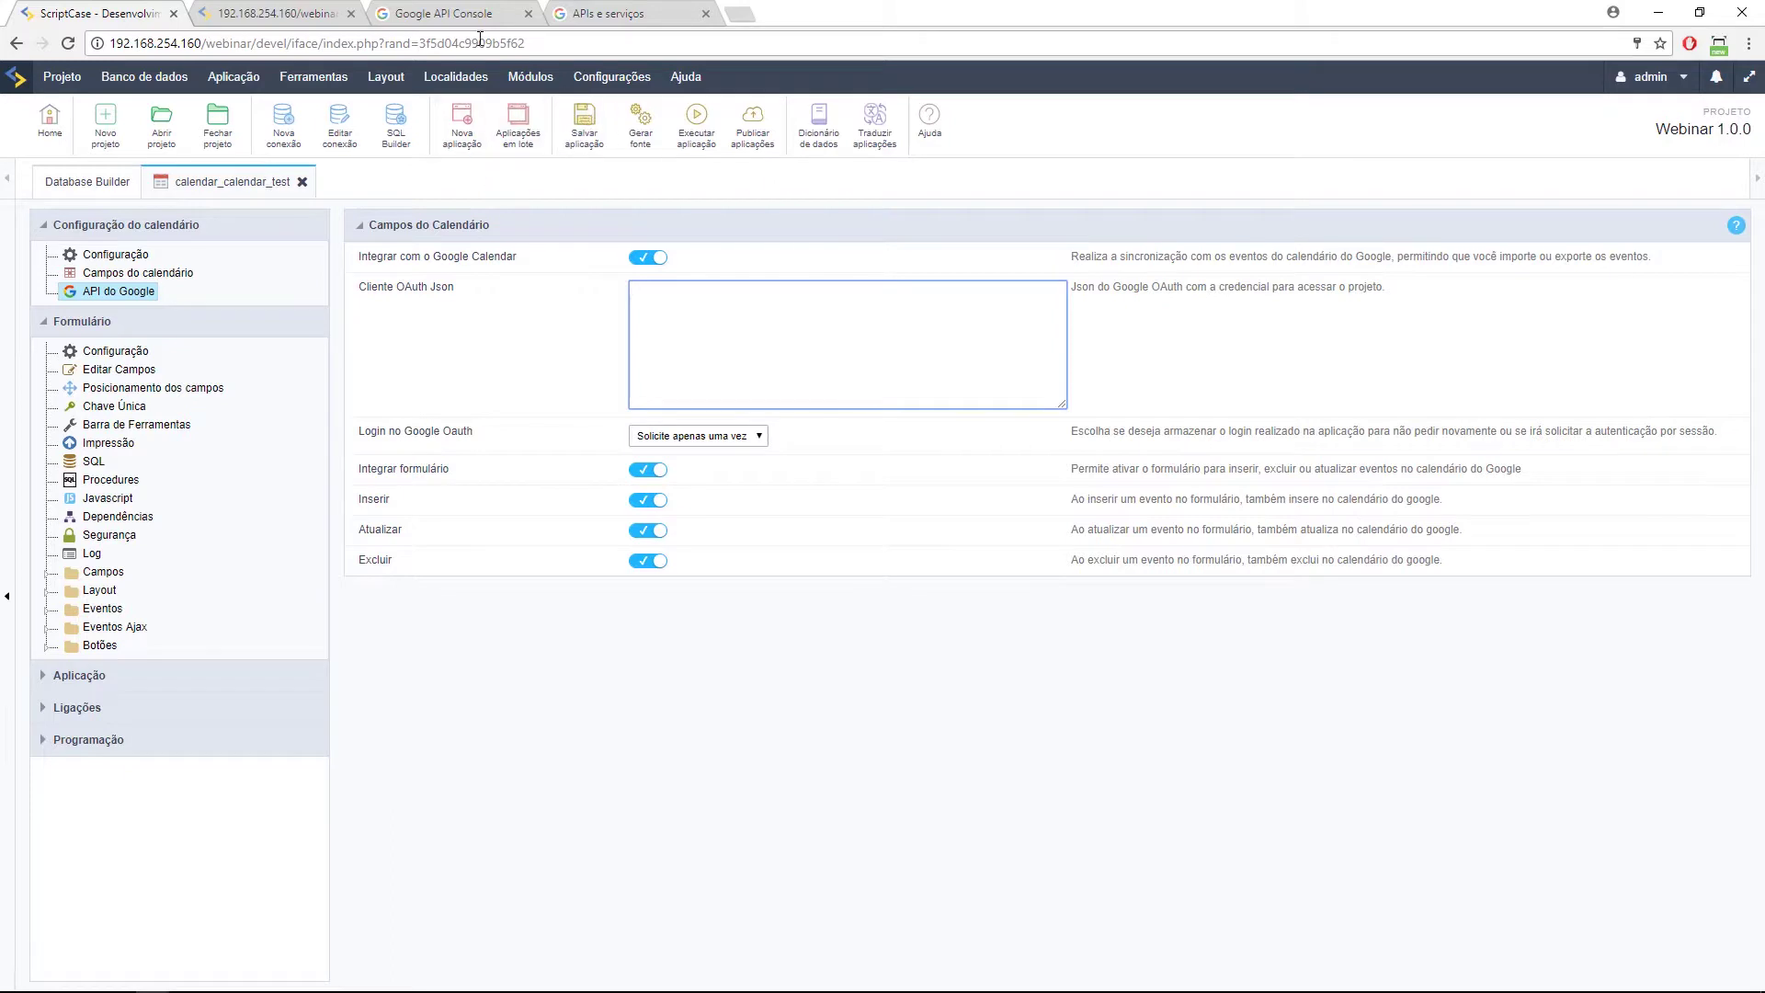
Bring the Google API Console browser tab to the front.
left_click(461, 15)
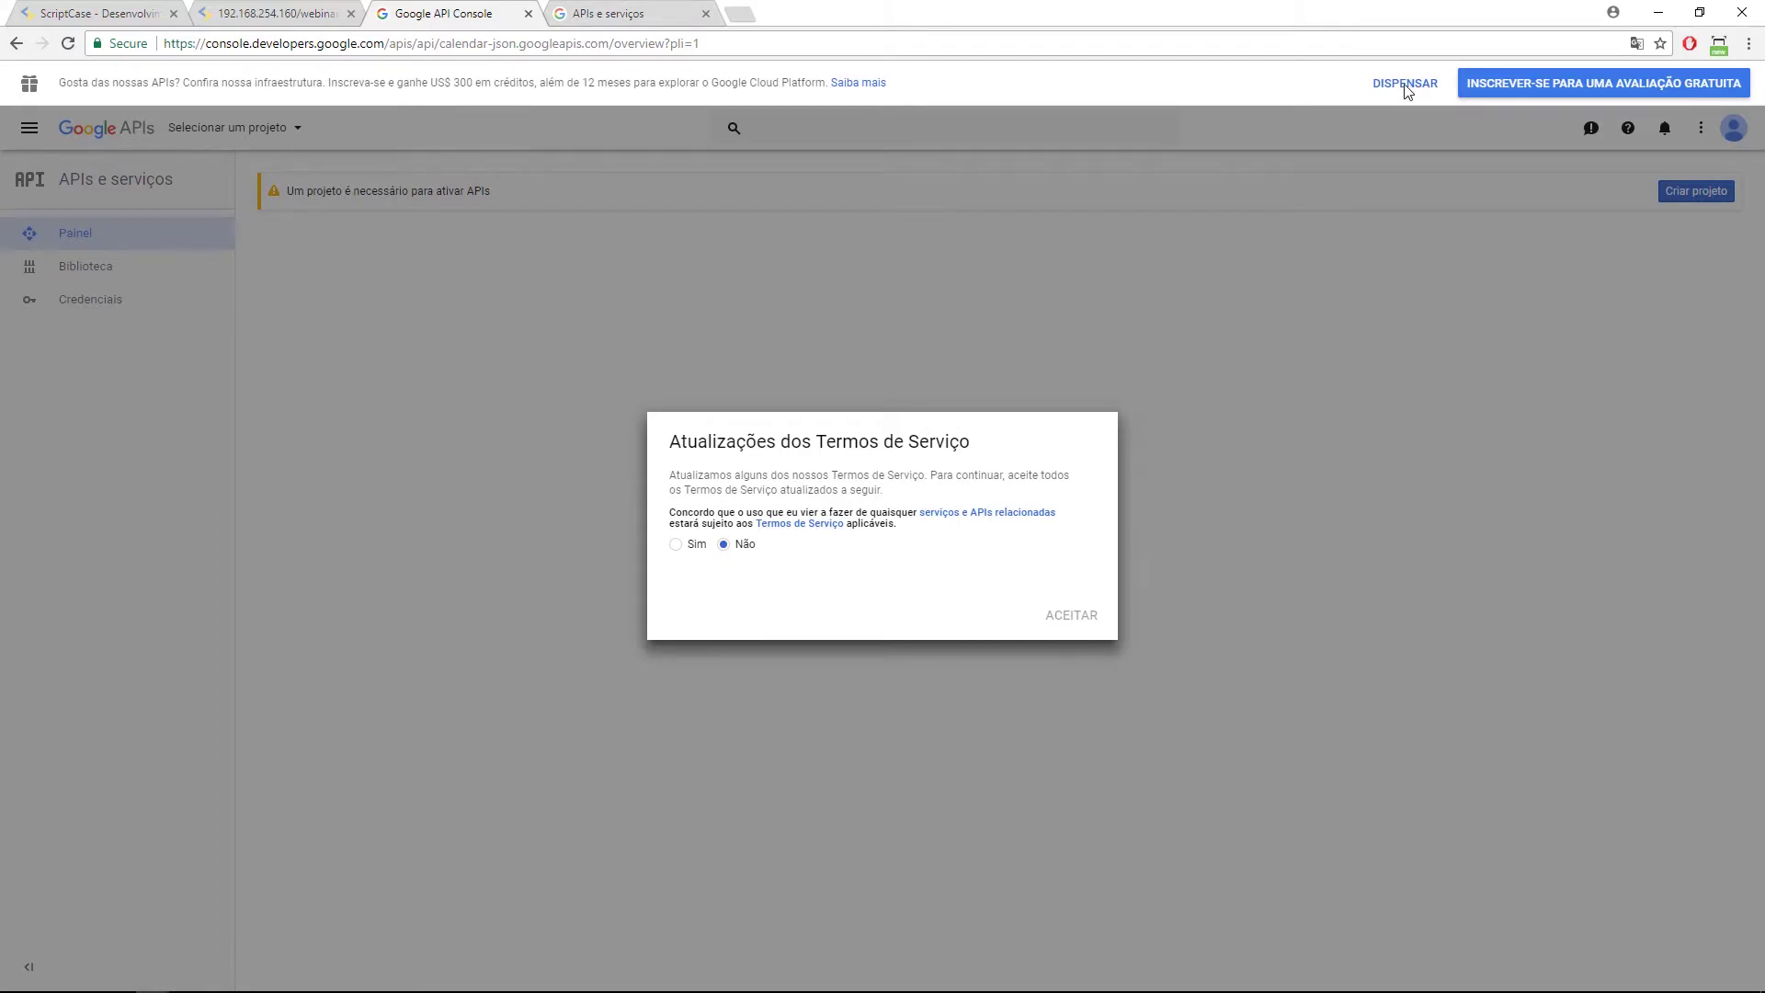
Reload the Google Calendar API page and agree to the updated Terms of Service.
left_click(68, 43)
left_click(681, 546)
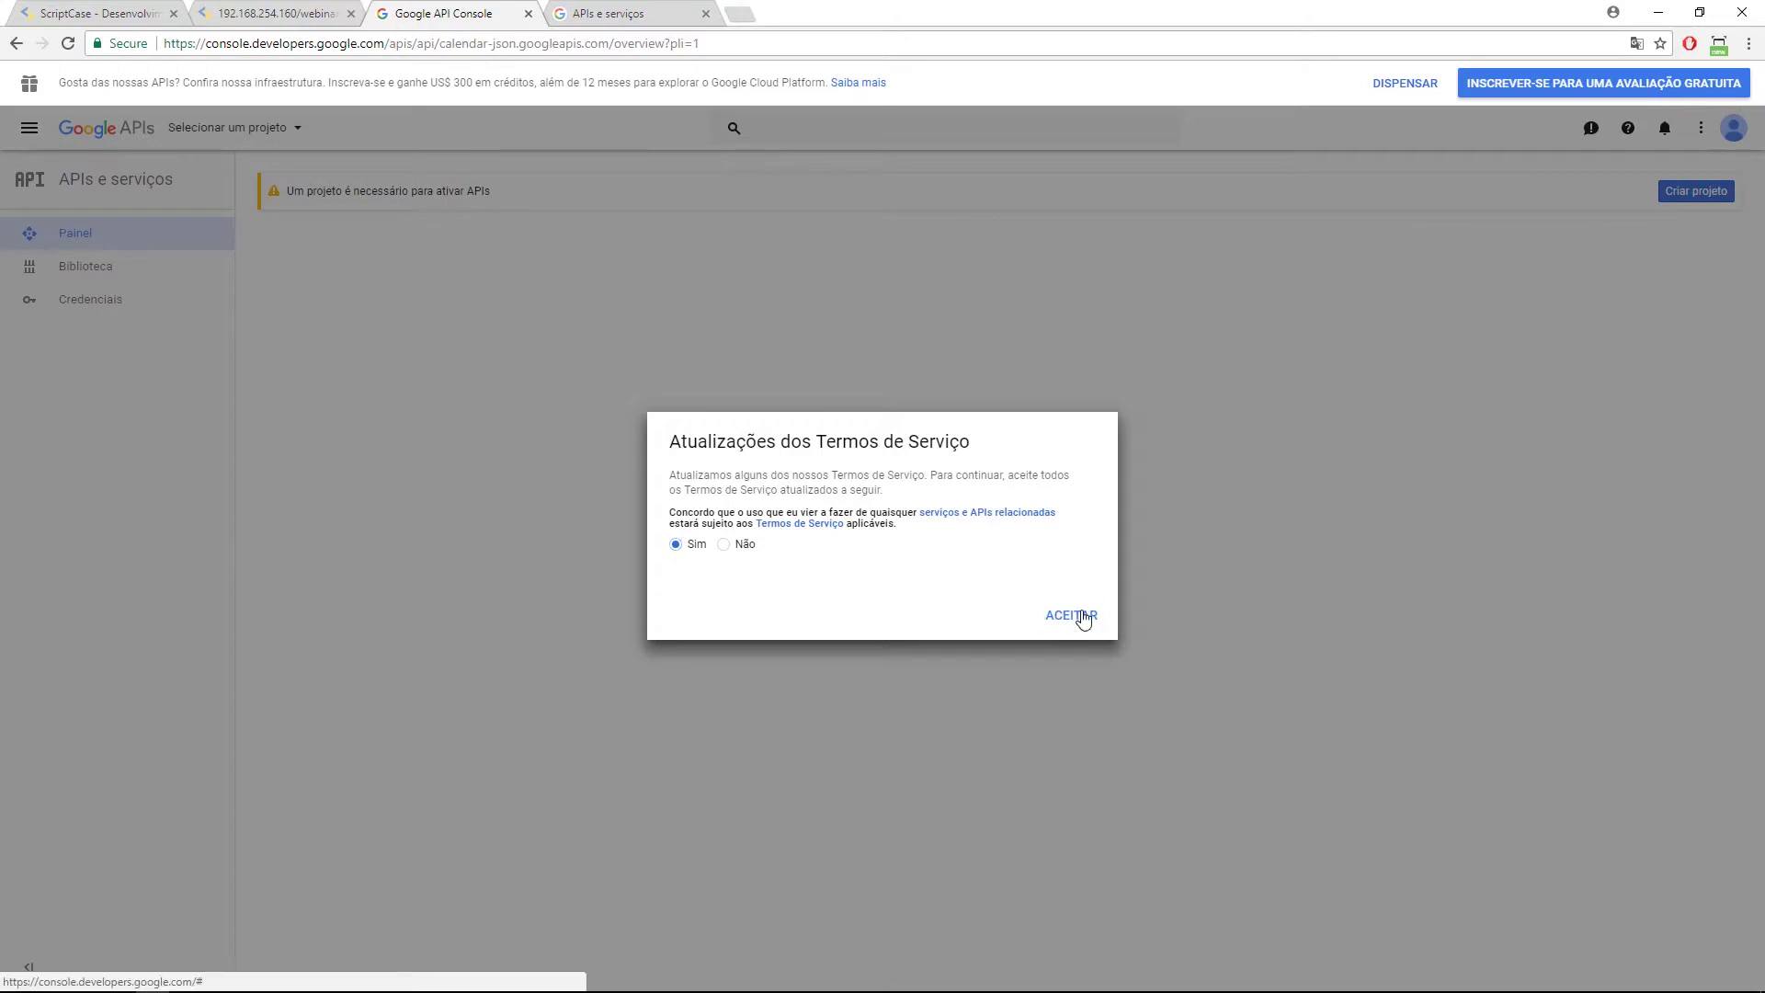
left_click(1078, 611)
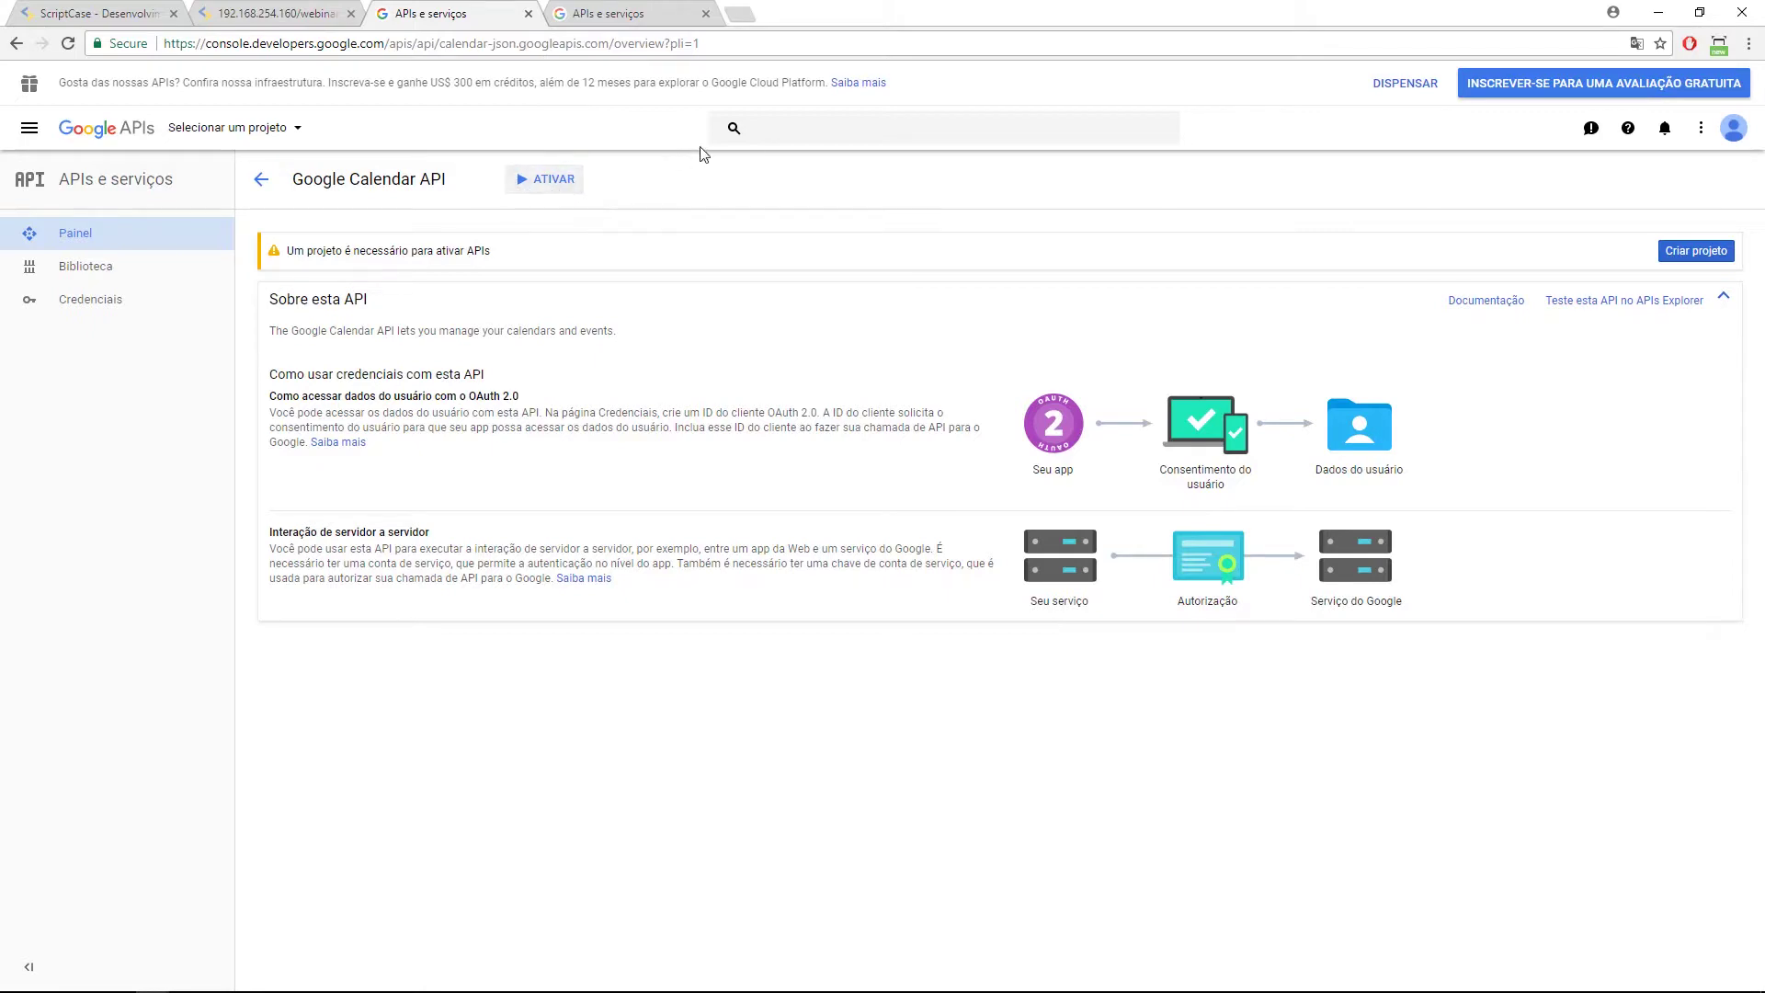
left_click(1730, 136)
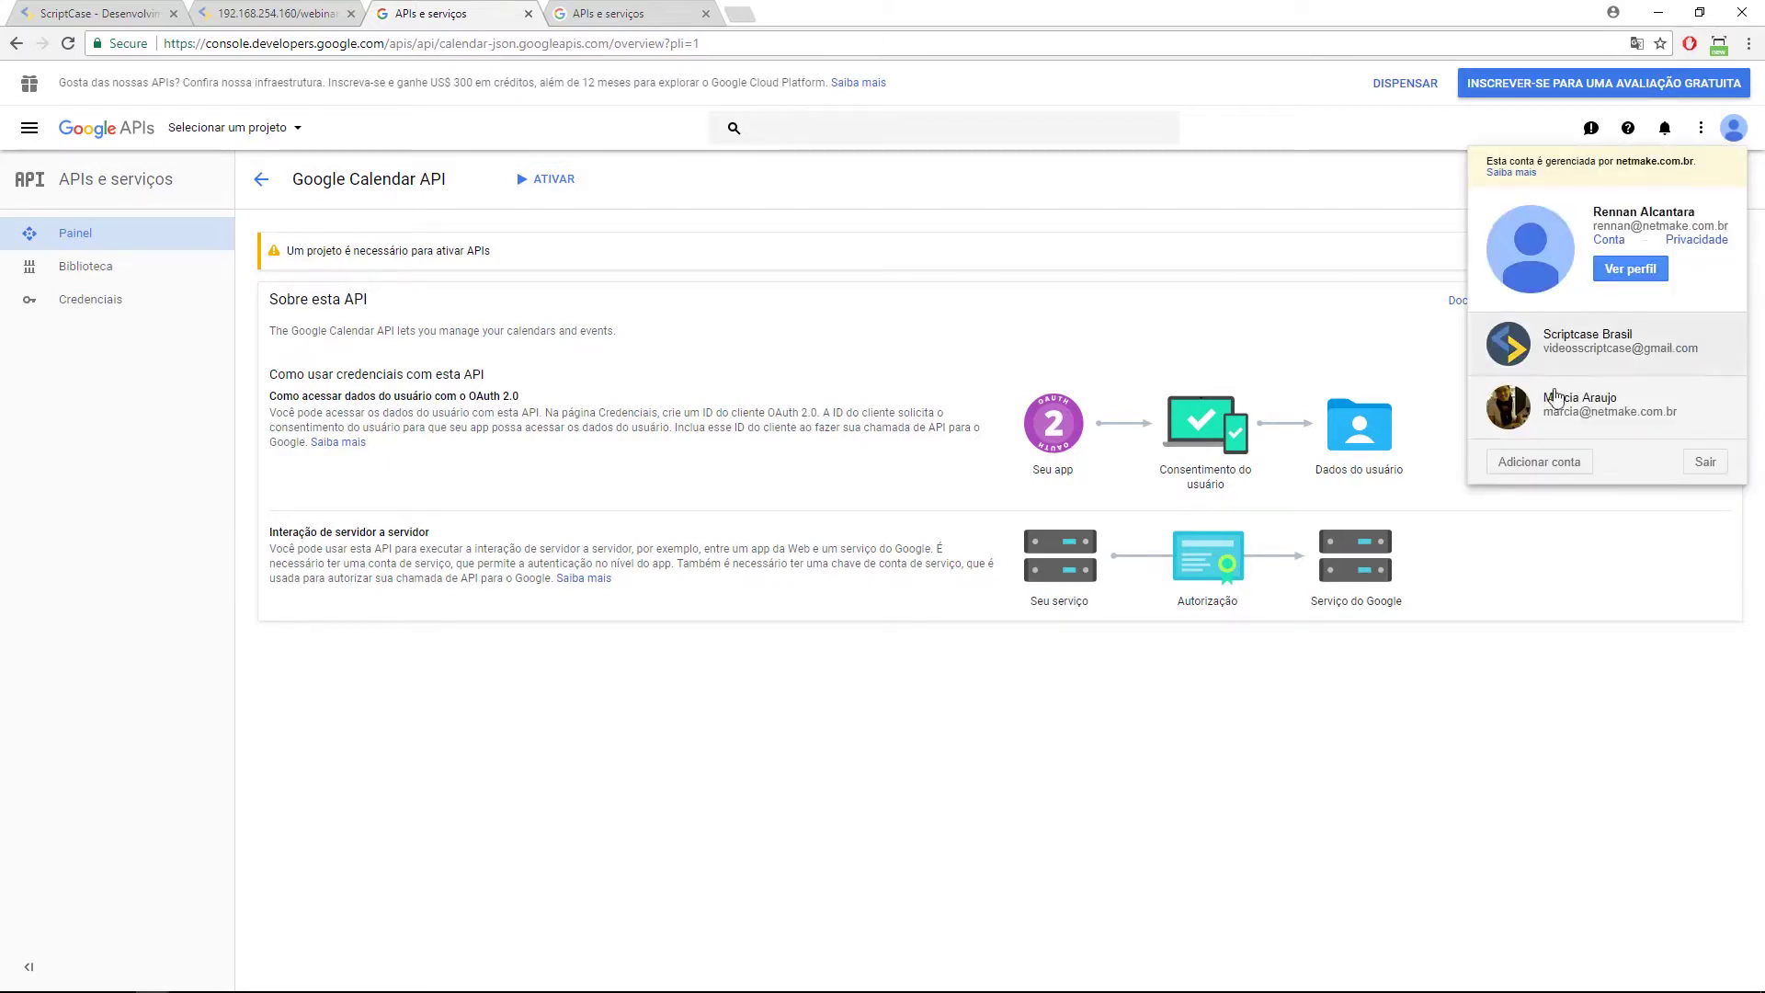
Add another Google account by entering its e-mail address and password.
left_click(1540, 464)
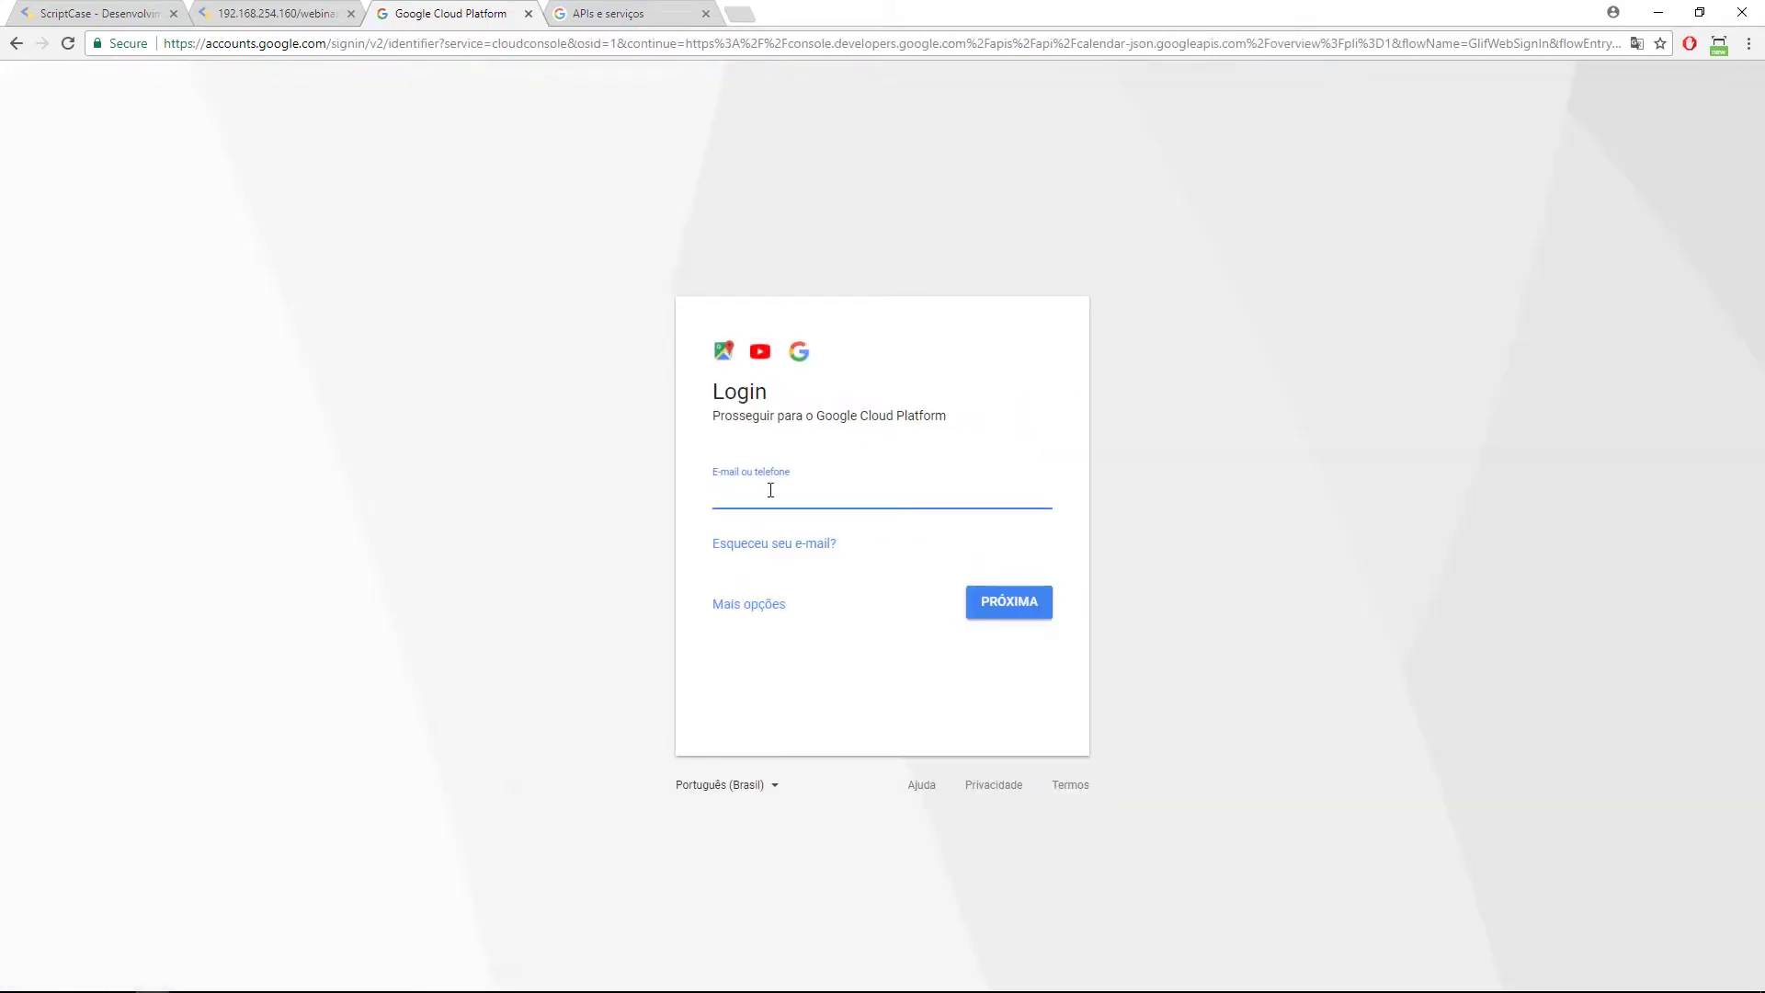
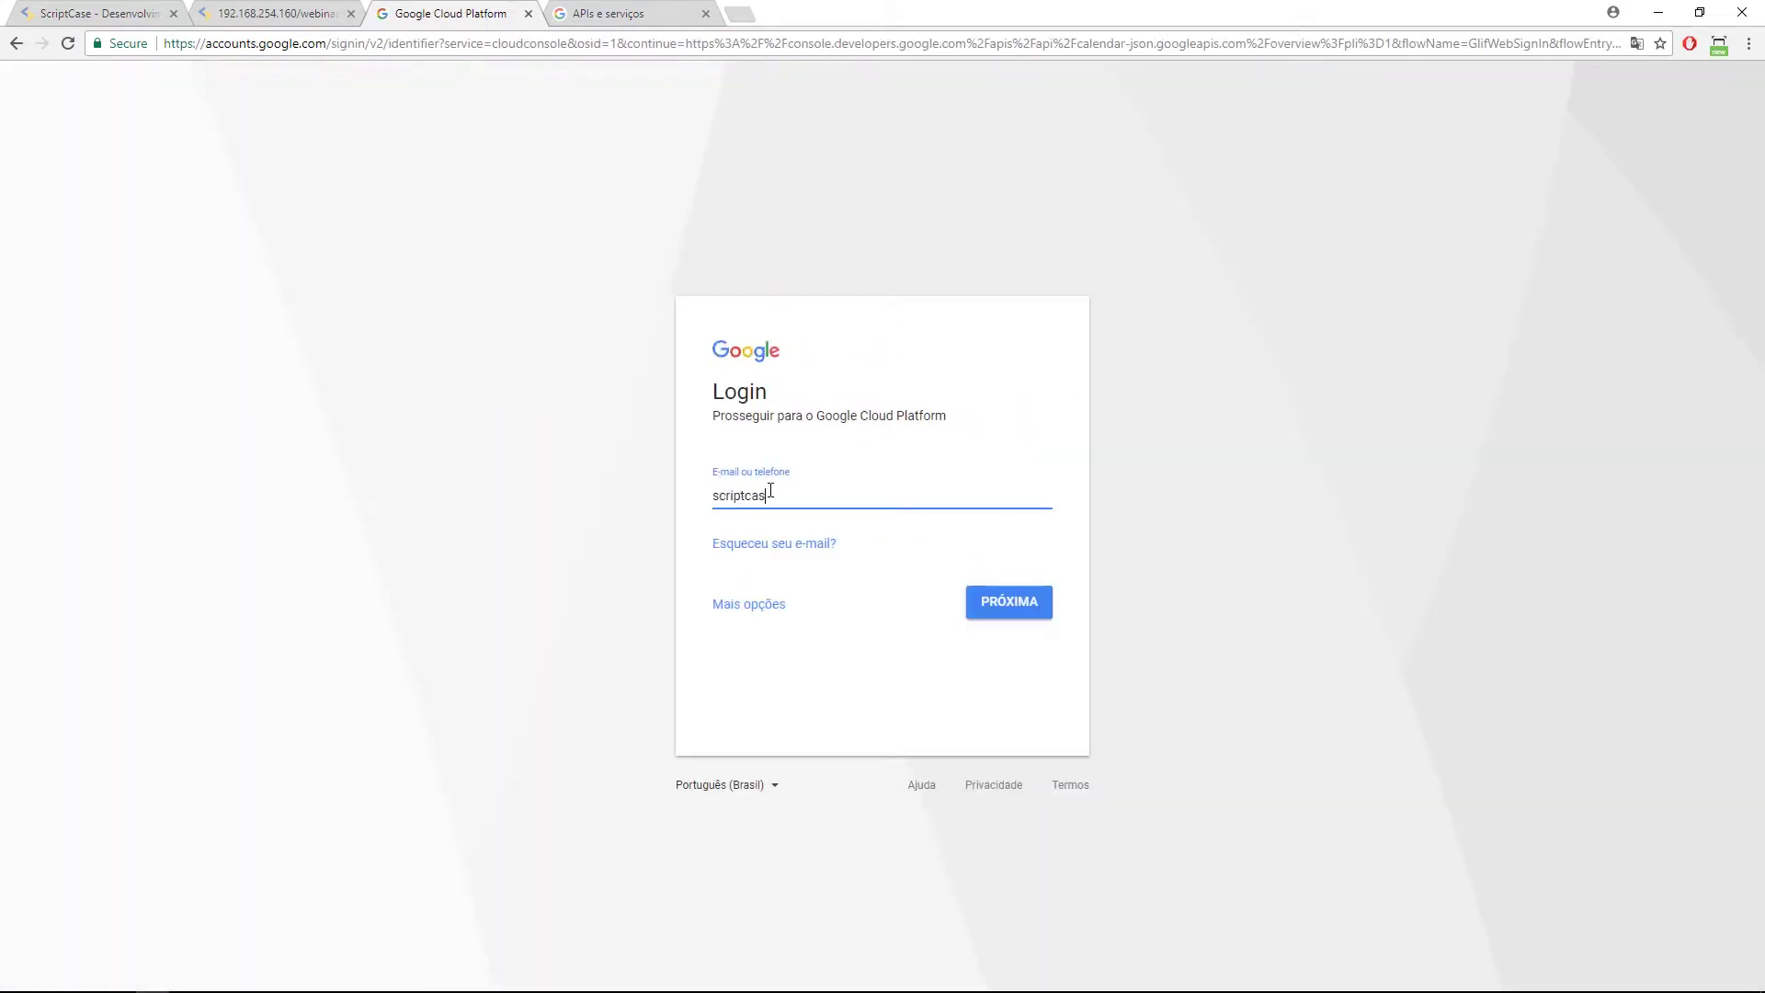
key("Return")
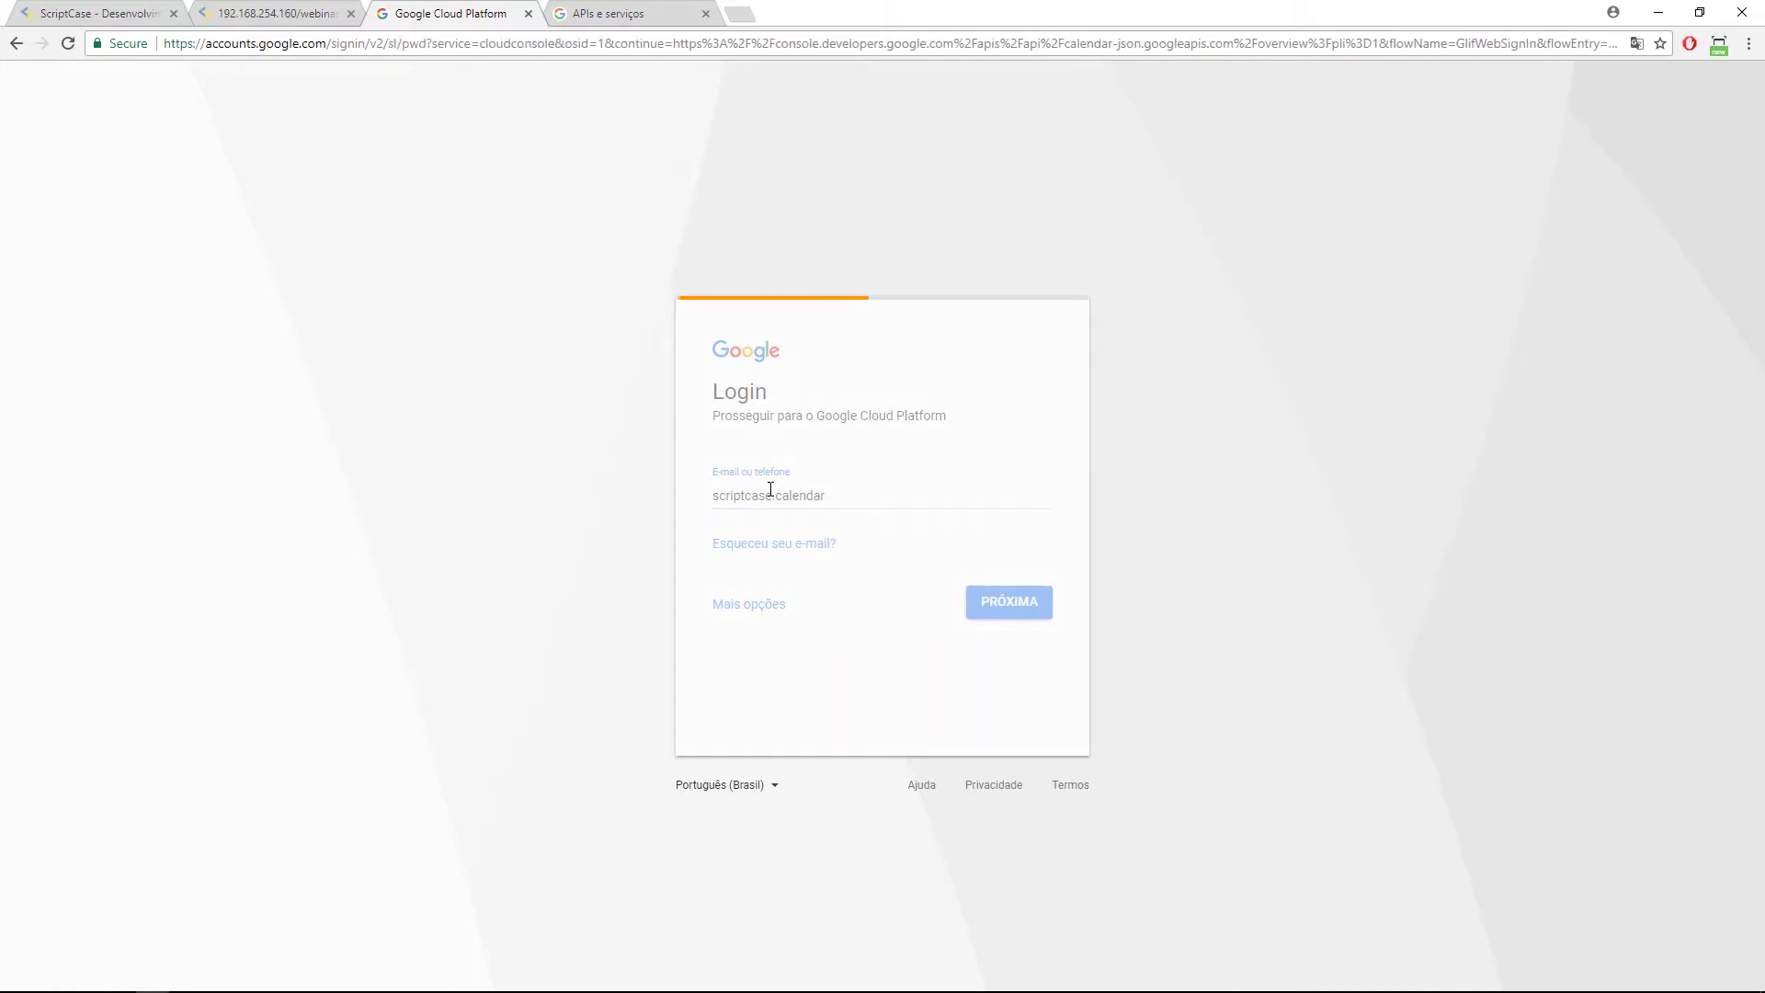
type("********")
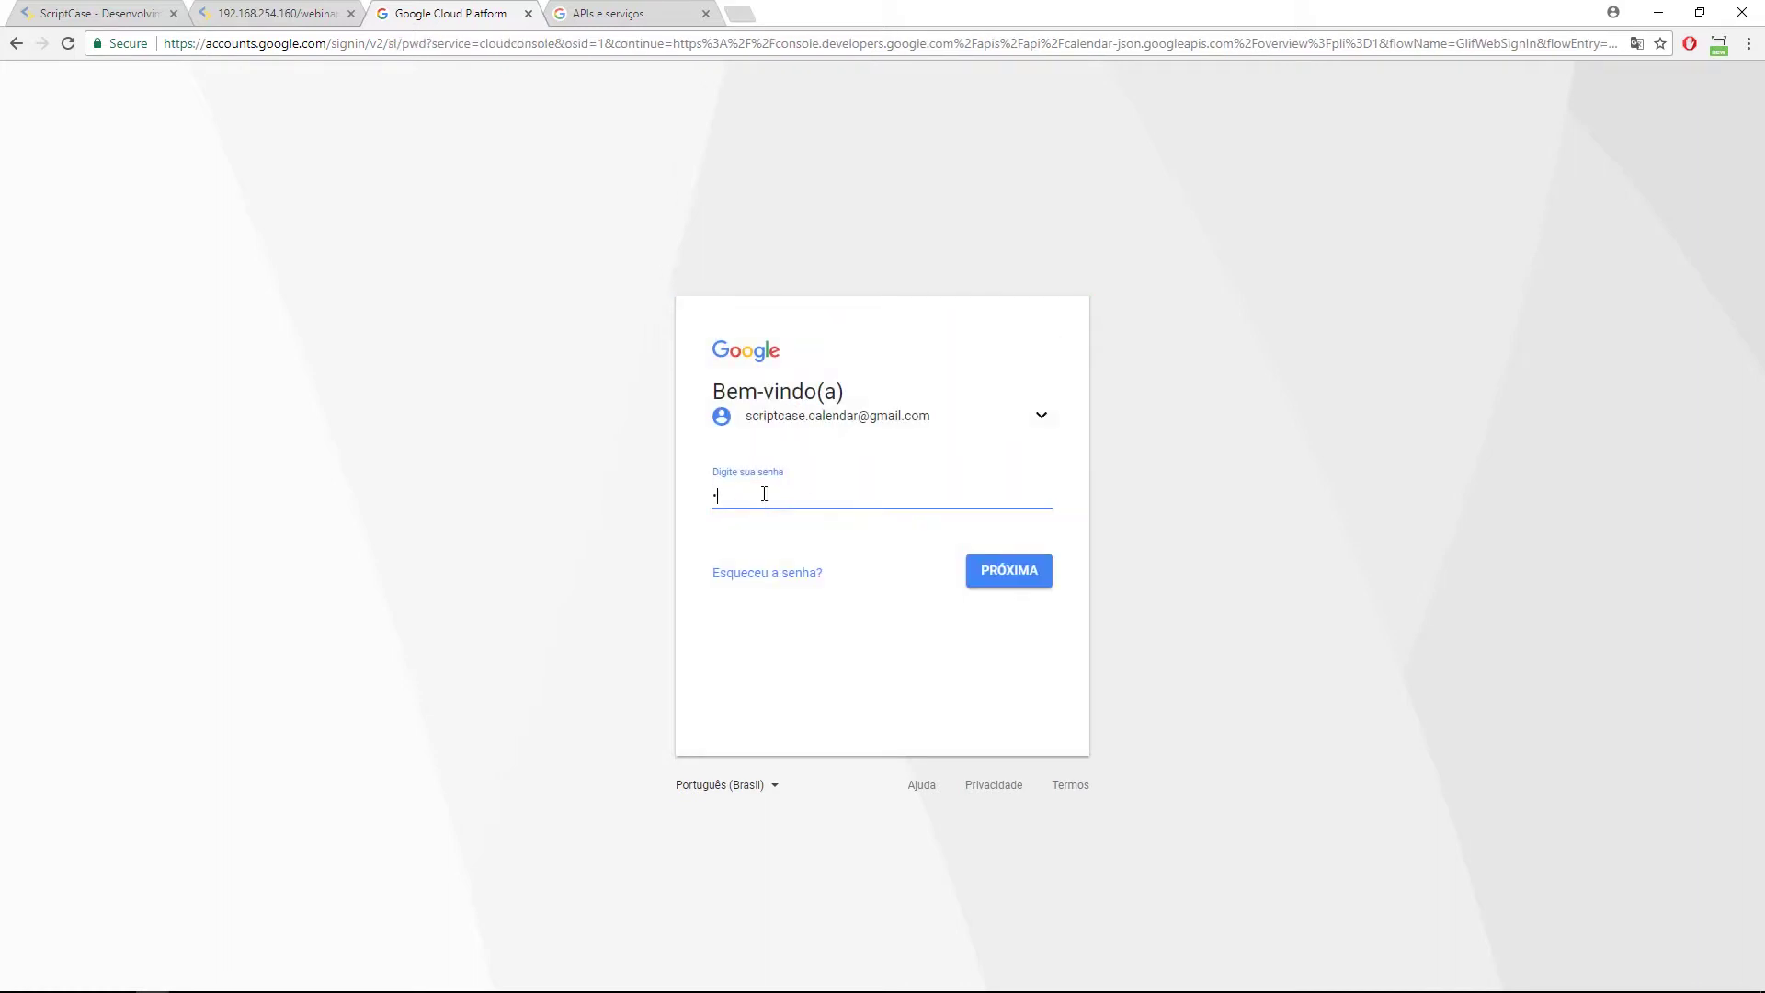
type("*")
key("Return")
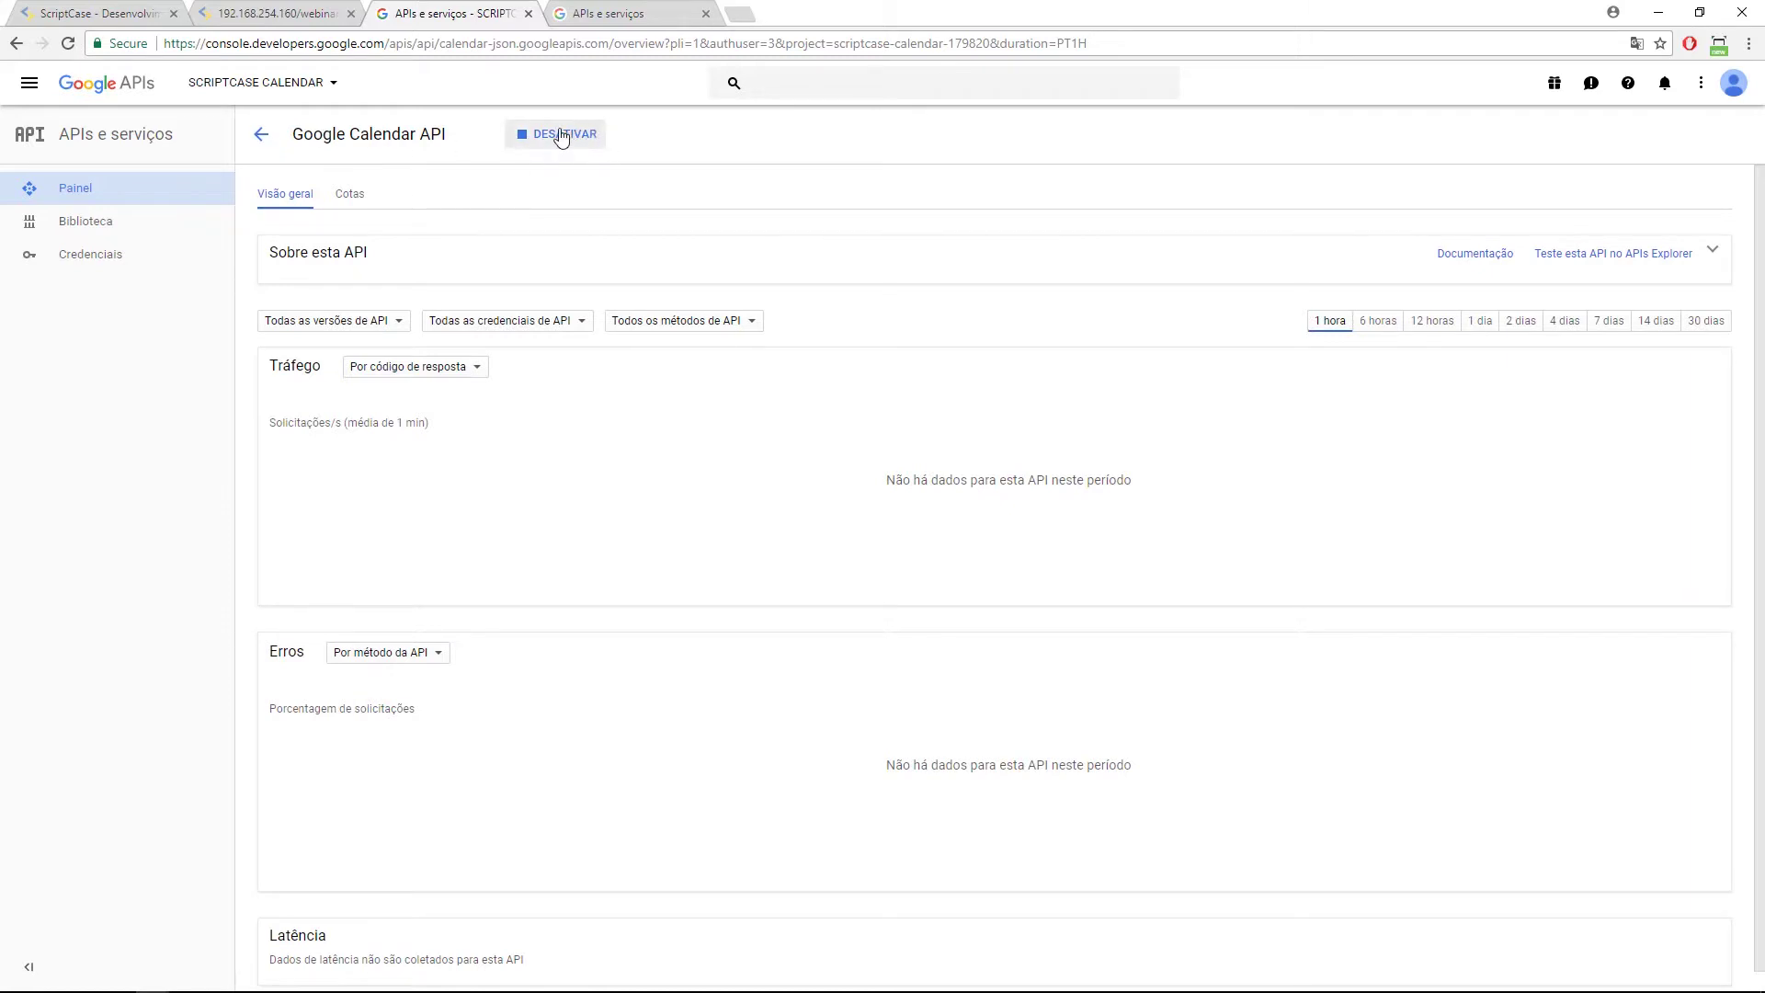
Close the extra APIs and services tab and dismiss the free trial banner.
left_click(694, 13)
left_click(705, 14)
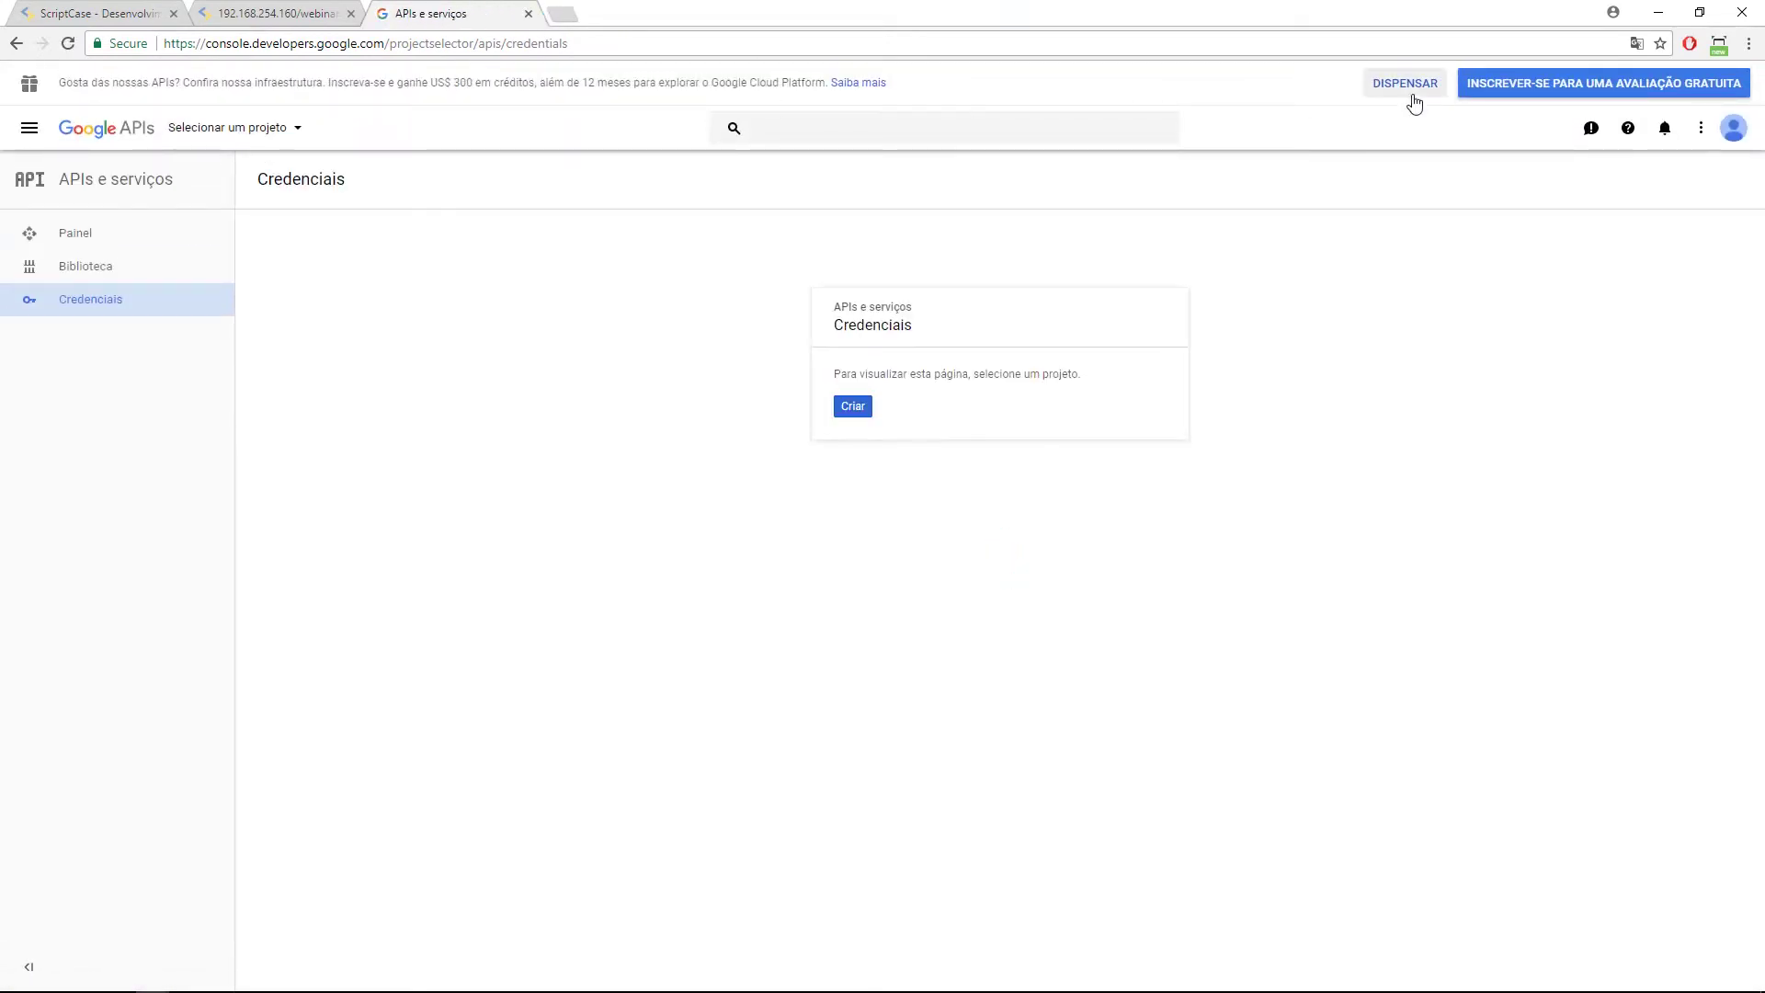
left_click(1406, 85)
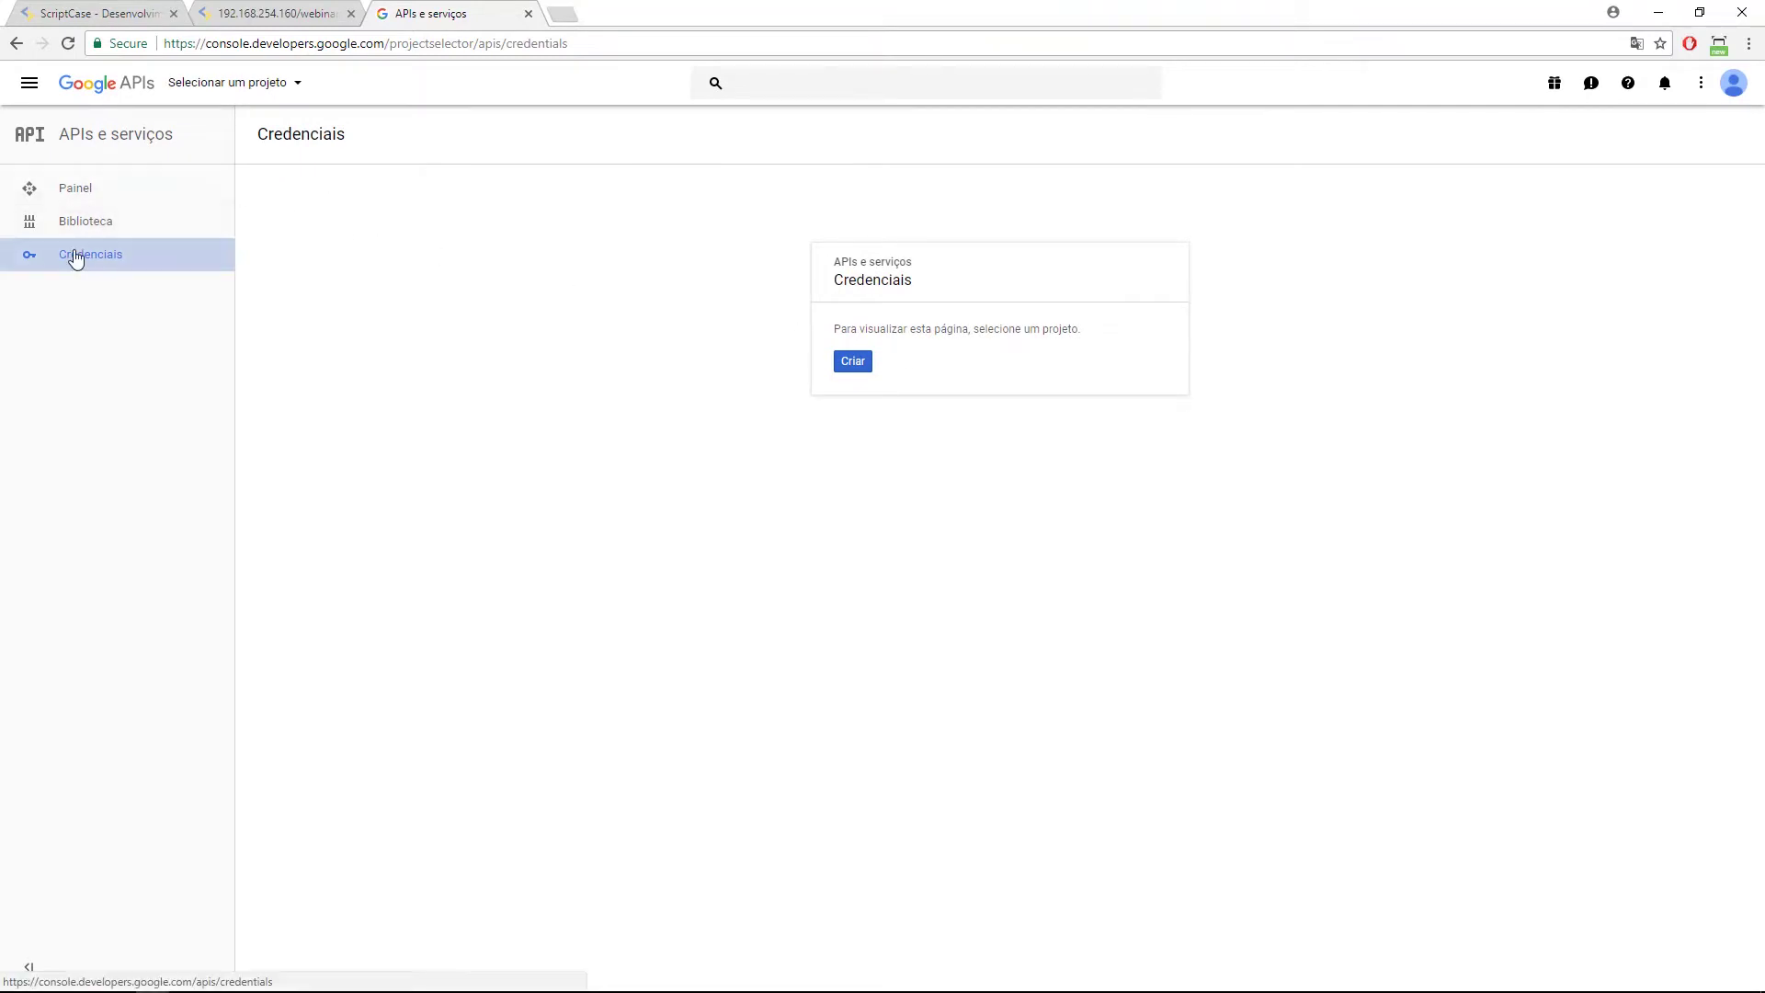
Switch to the SCRIPTCASE CALENDAR account and go to the project's Credenciais page.
left_click(1734, 88)
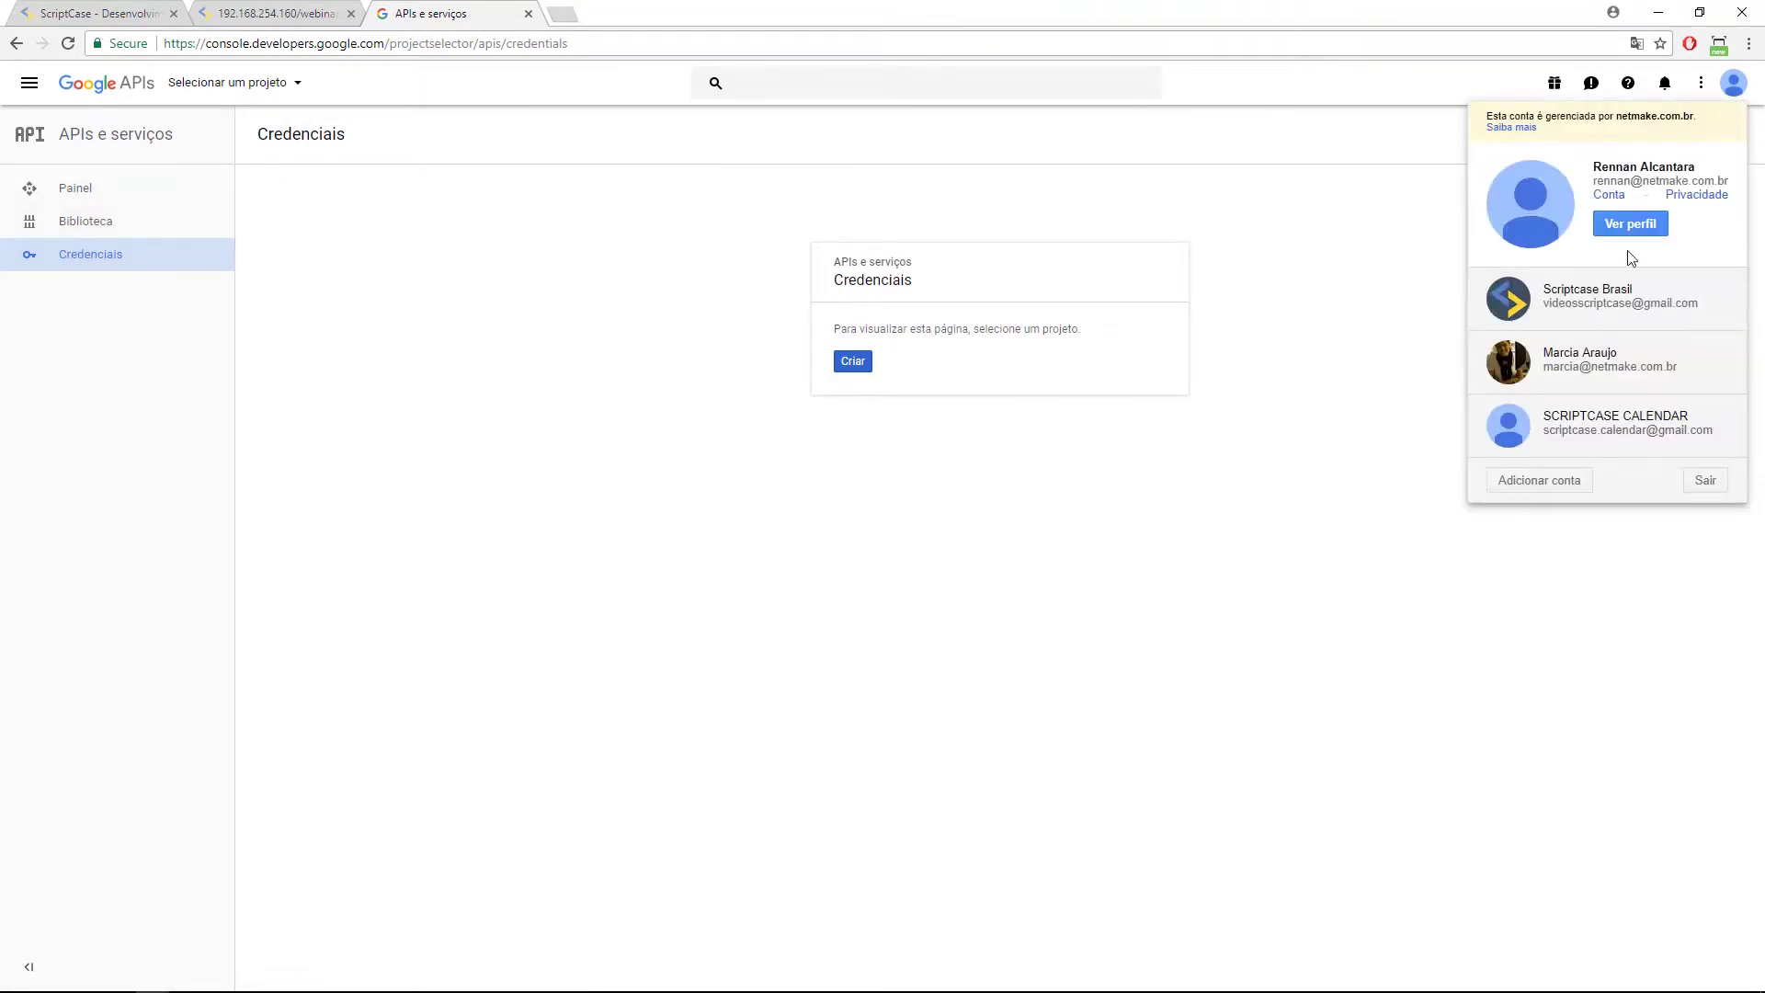
left_click(1595, 421)
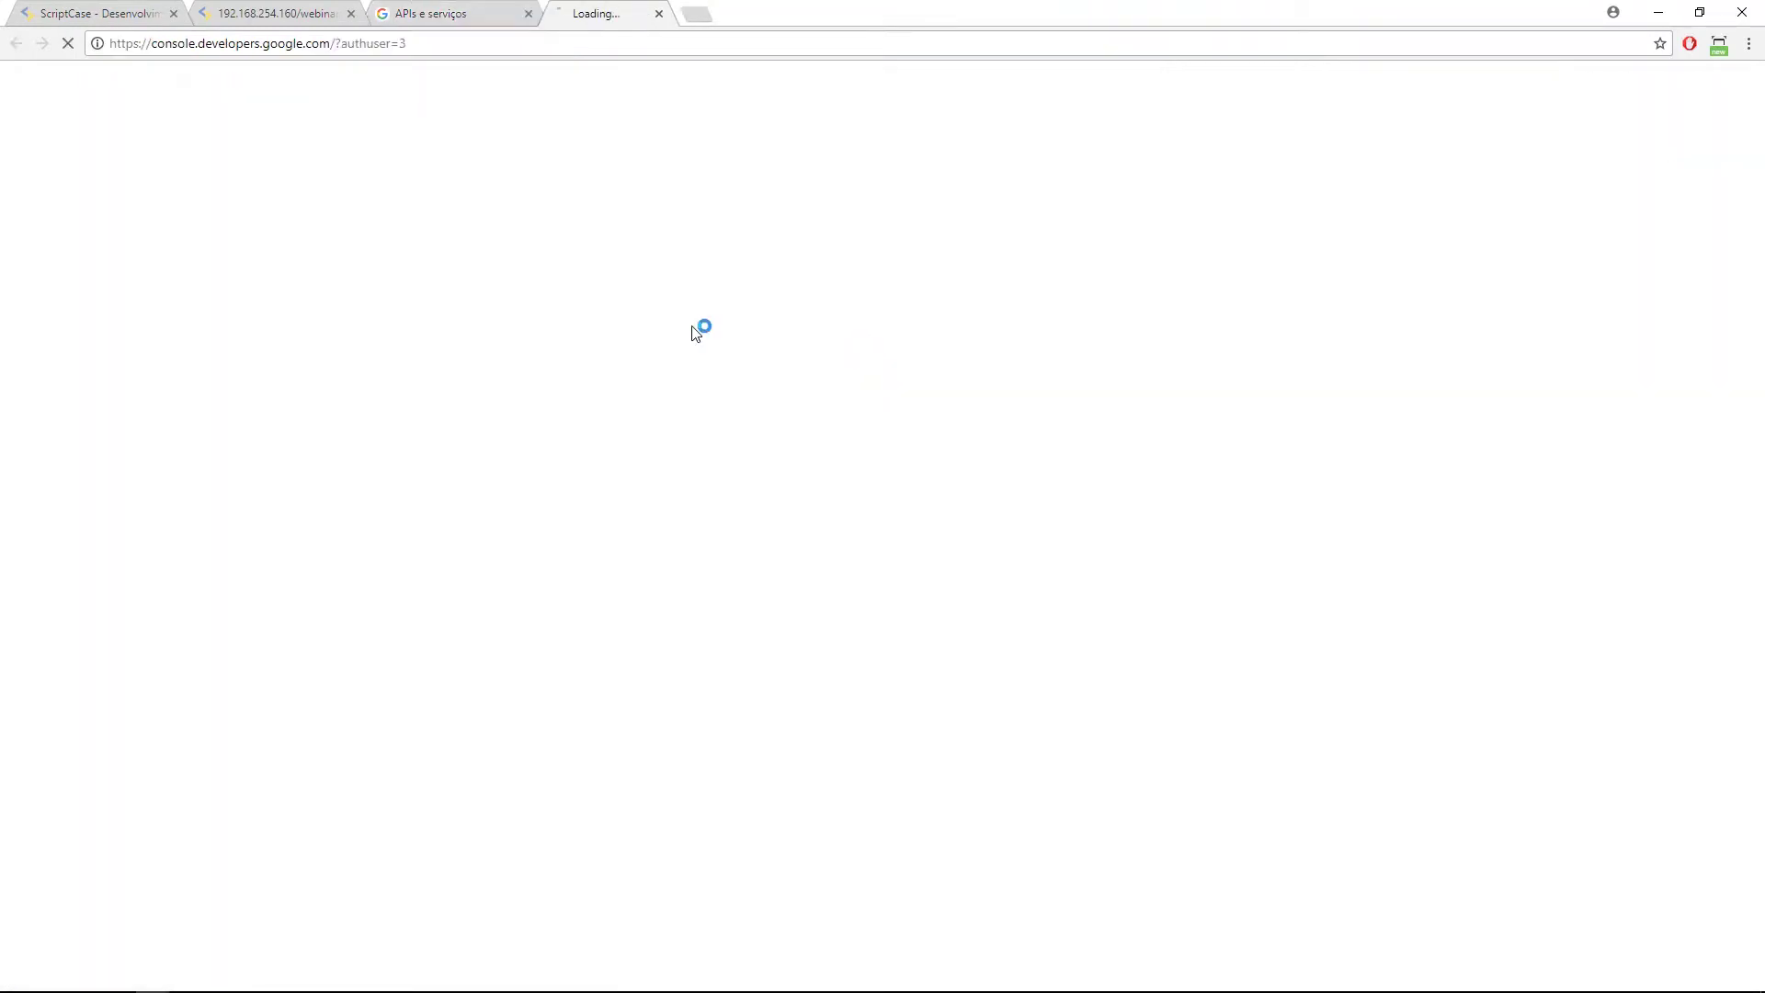
left_click(519, 15)
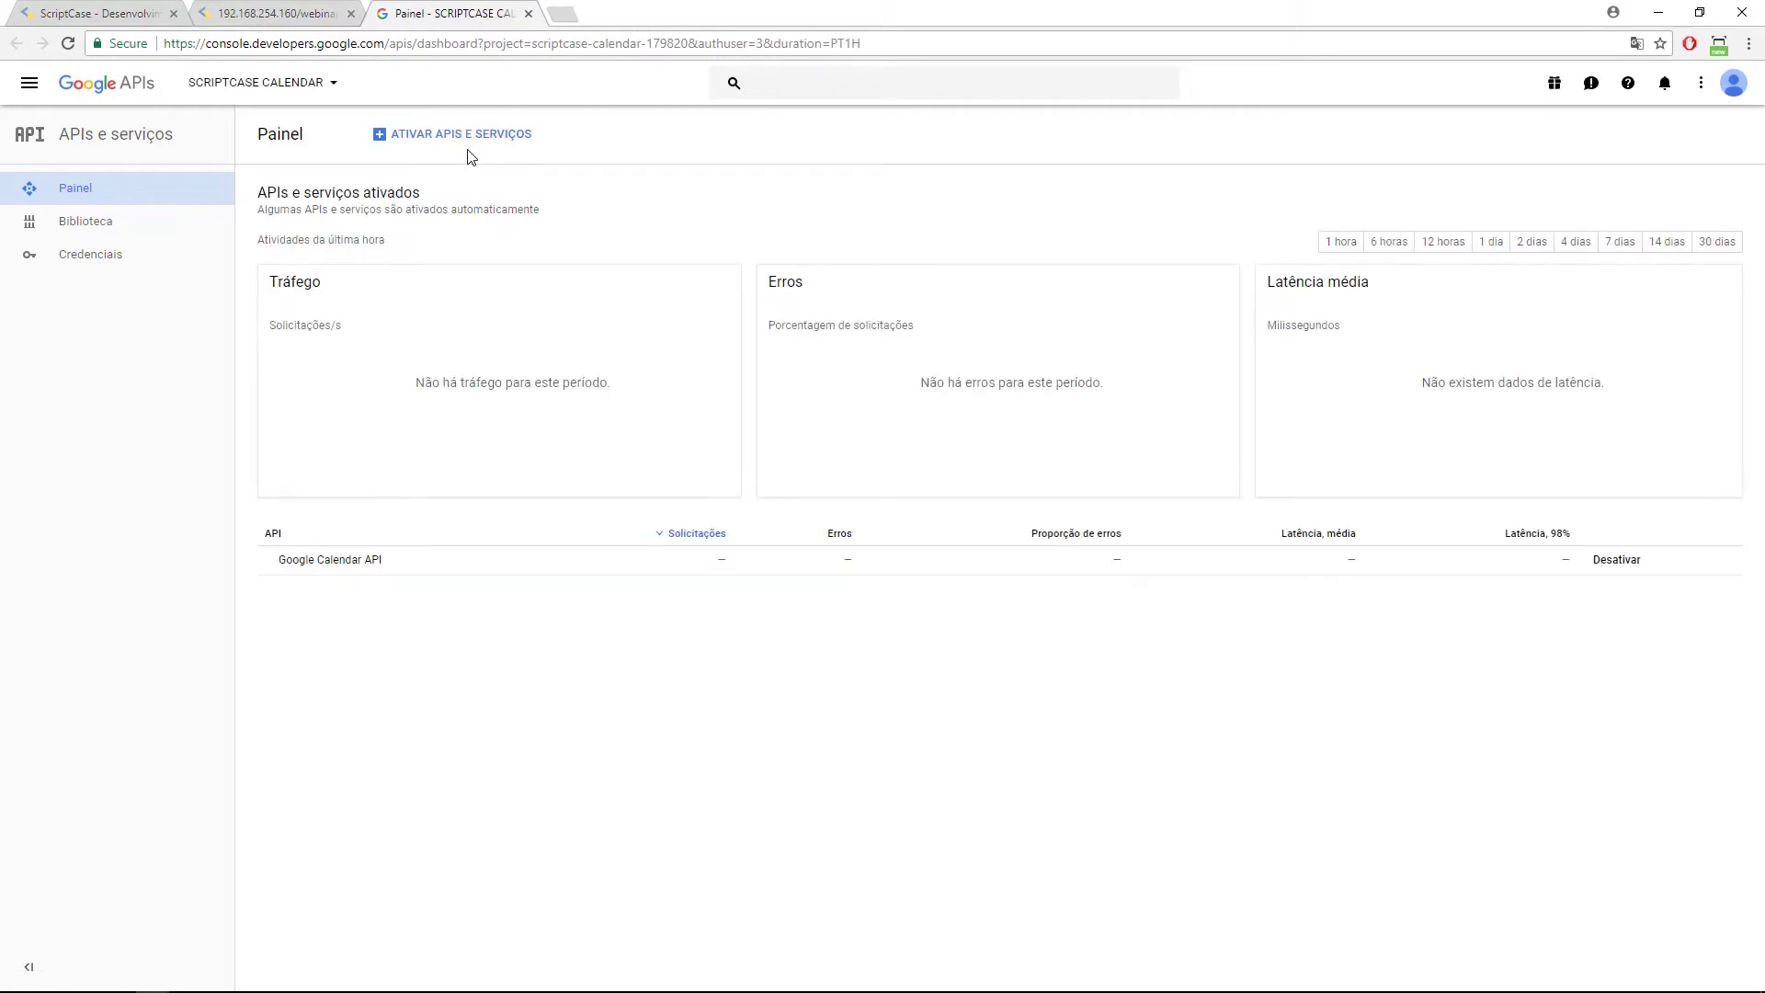
left_click(114, 259)
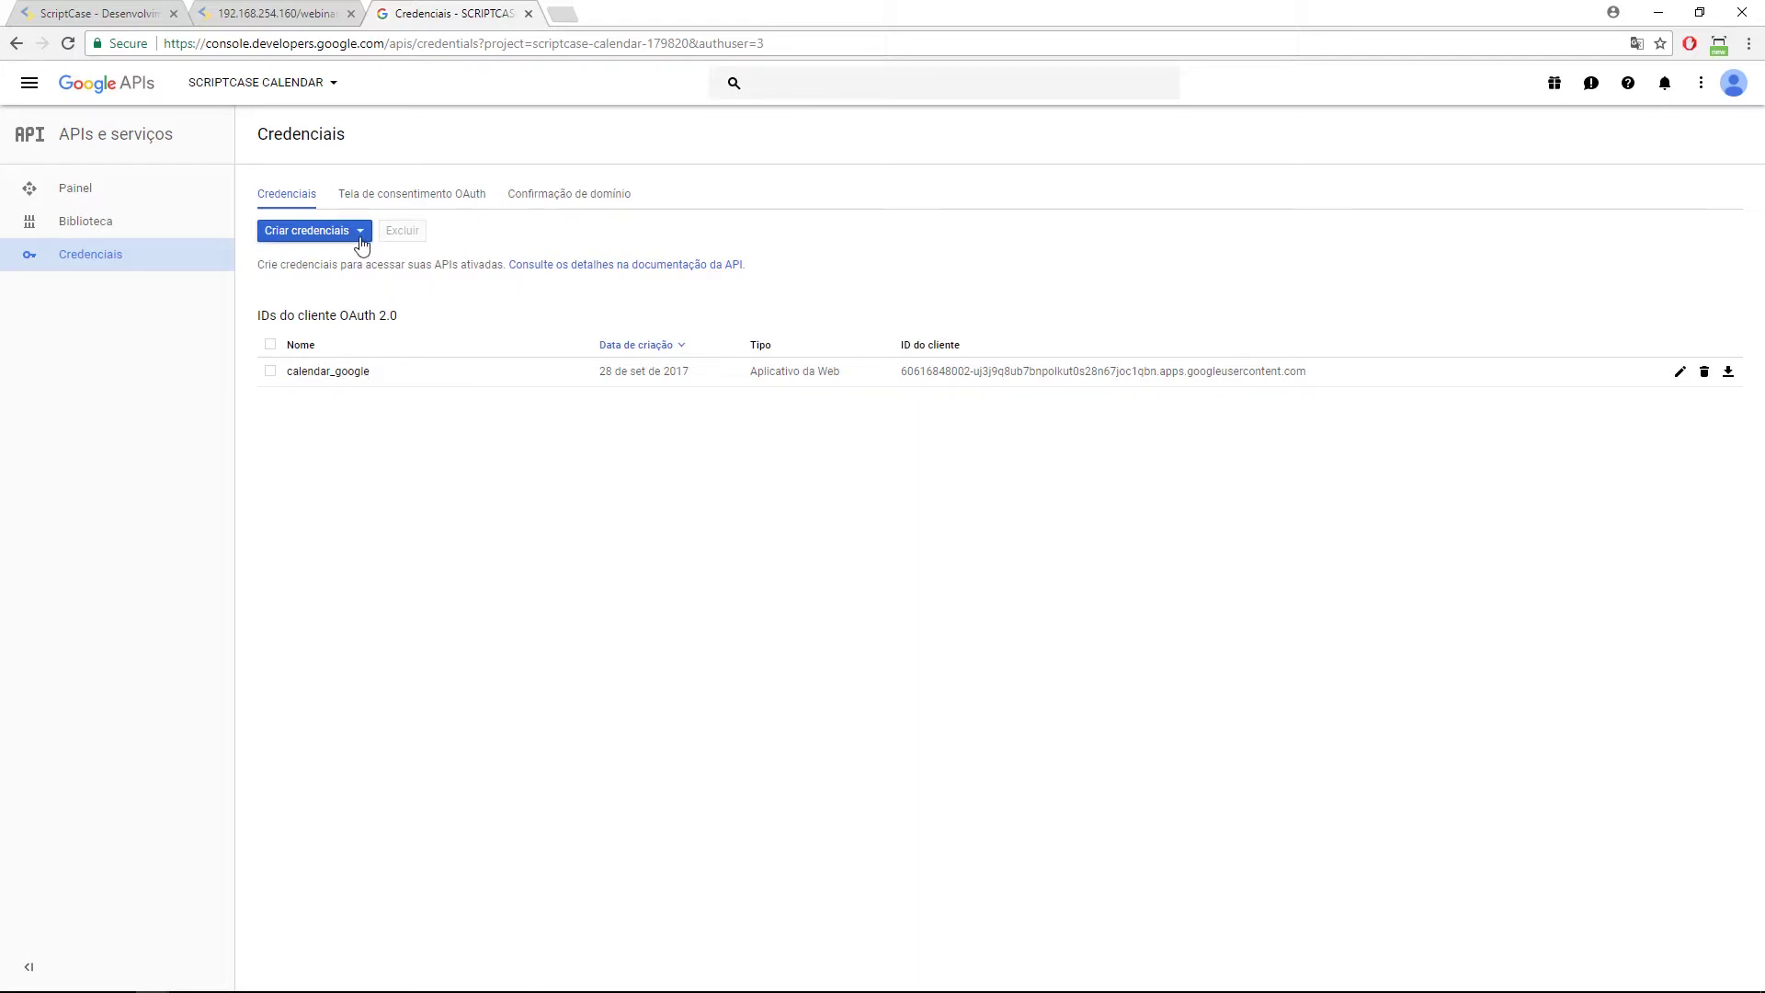
Show the credential types available under Criar credenciais.
left_click(361, 238)
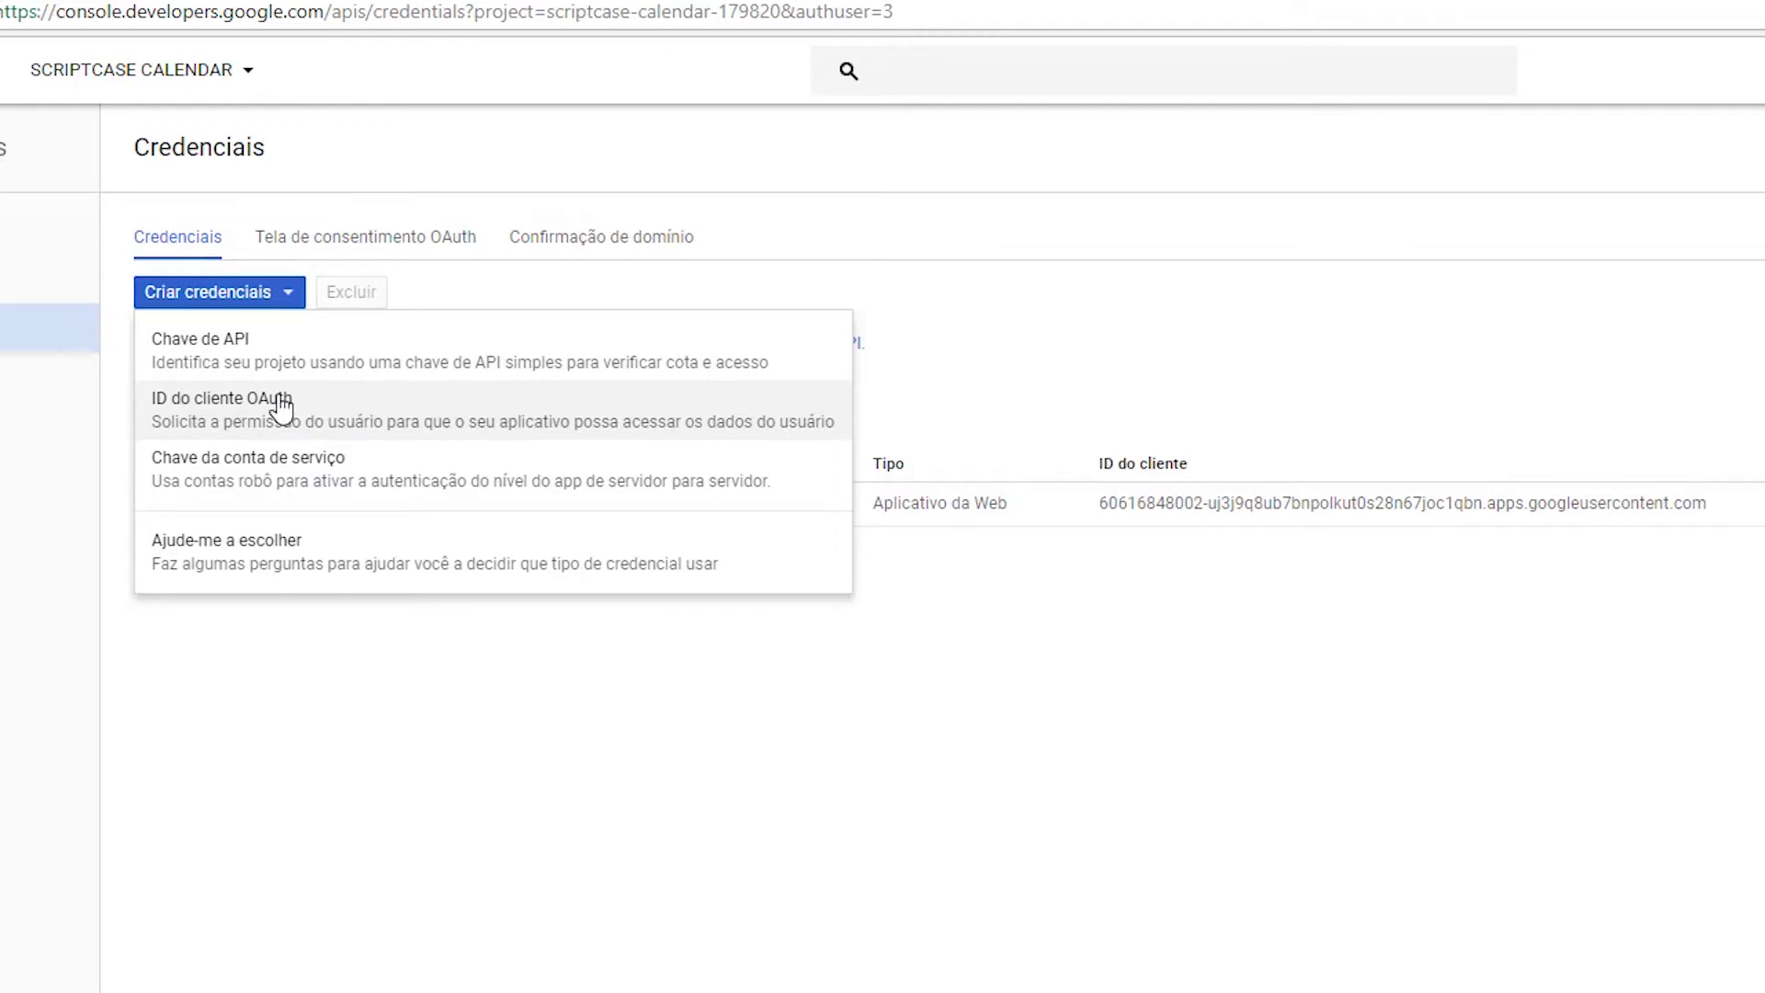
left_click(425, 428)
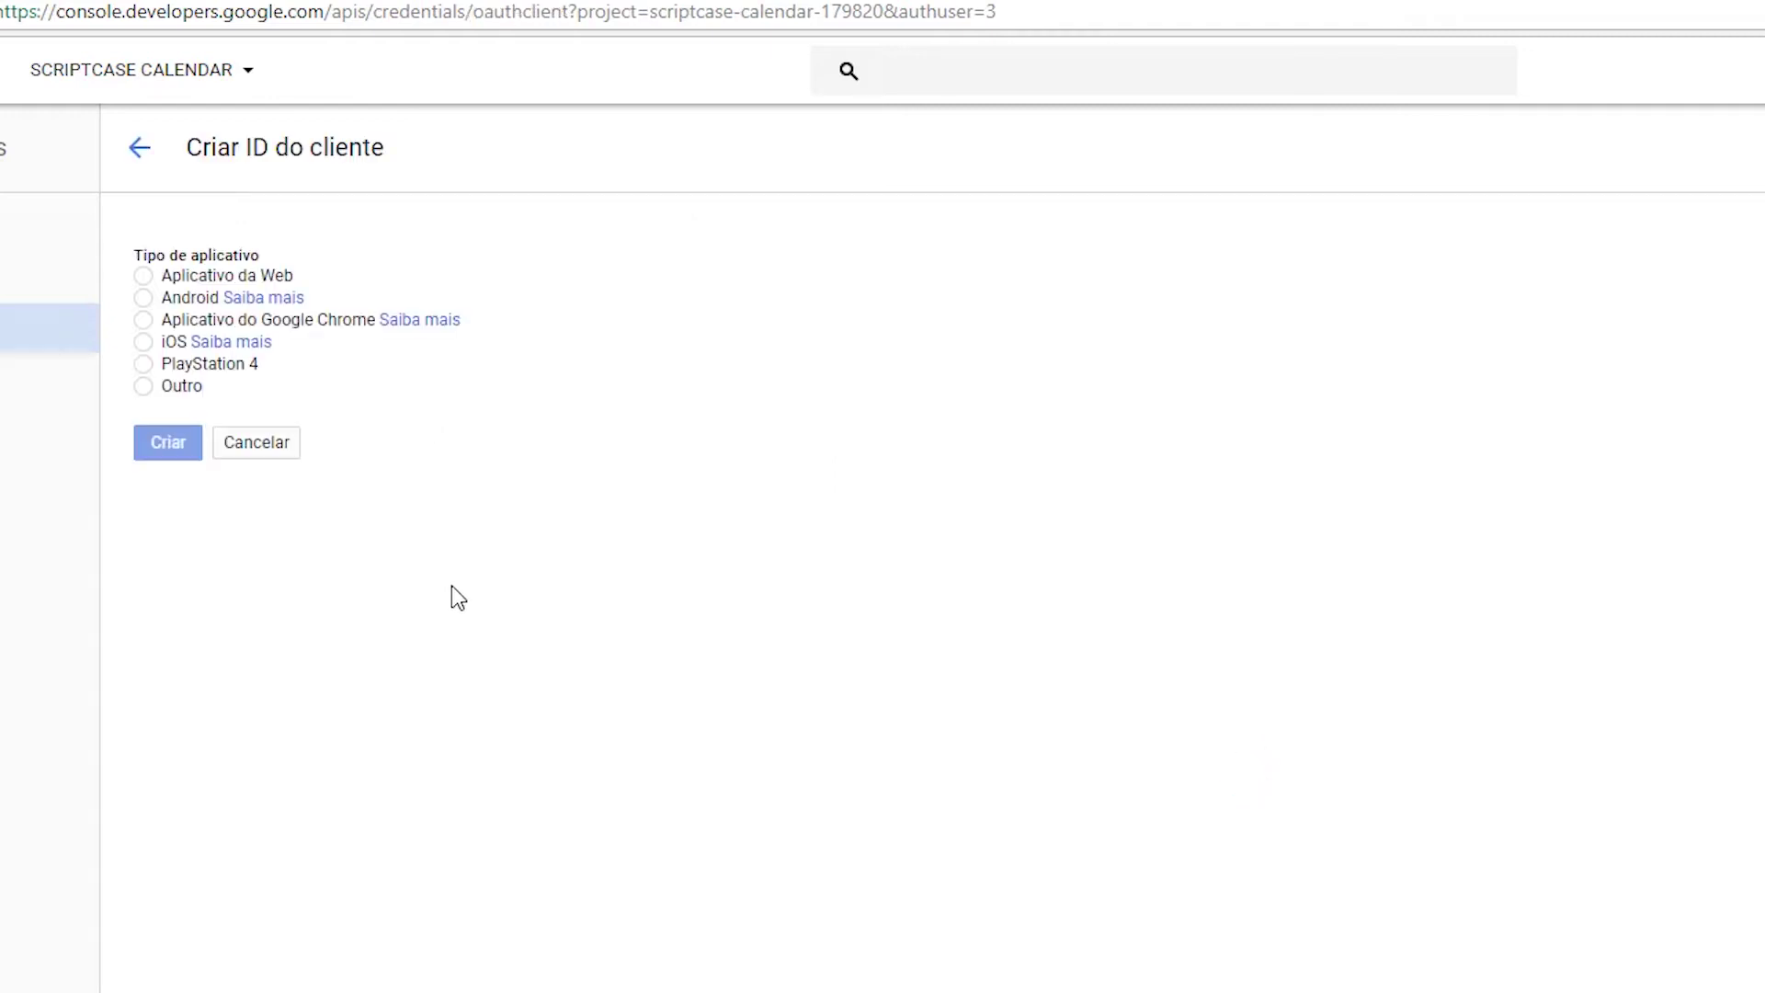
left_click(143, 278)
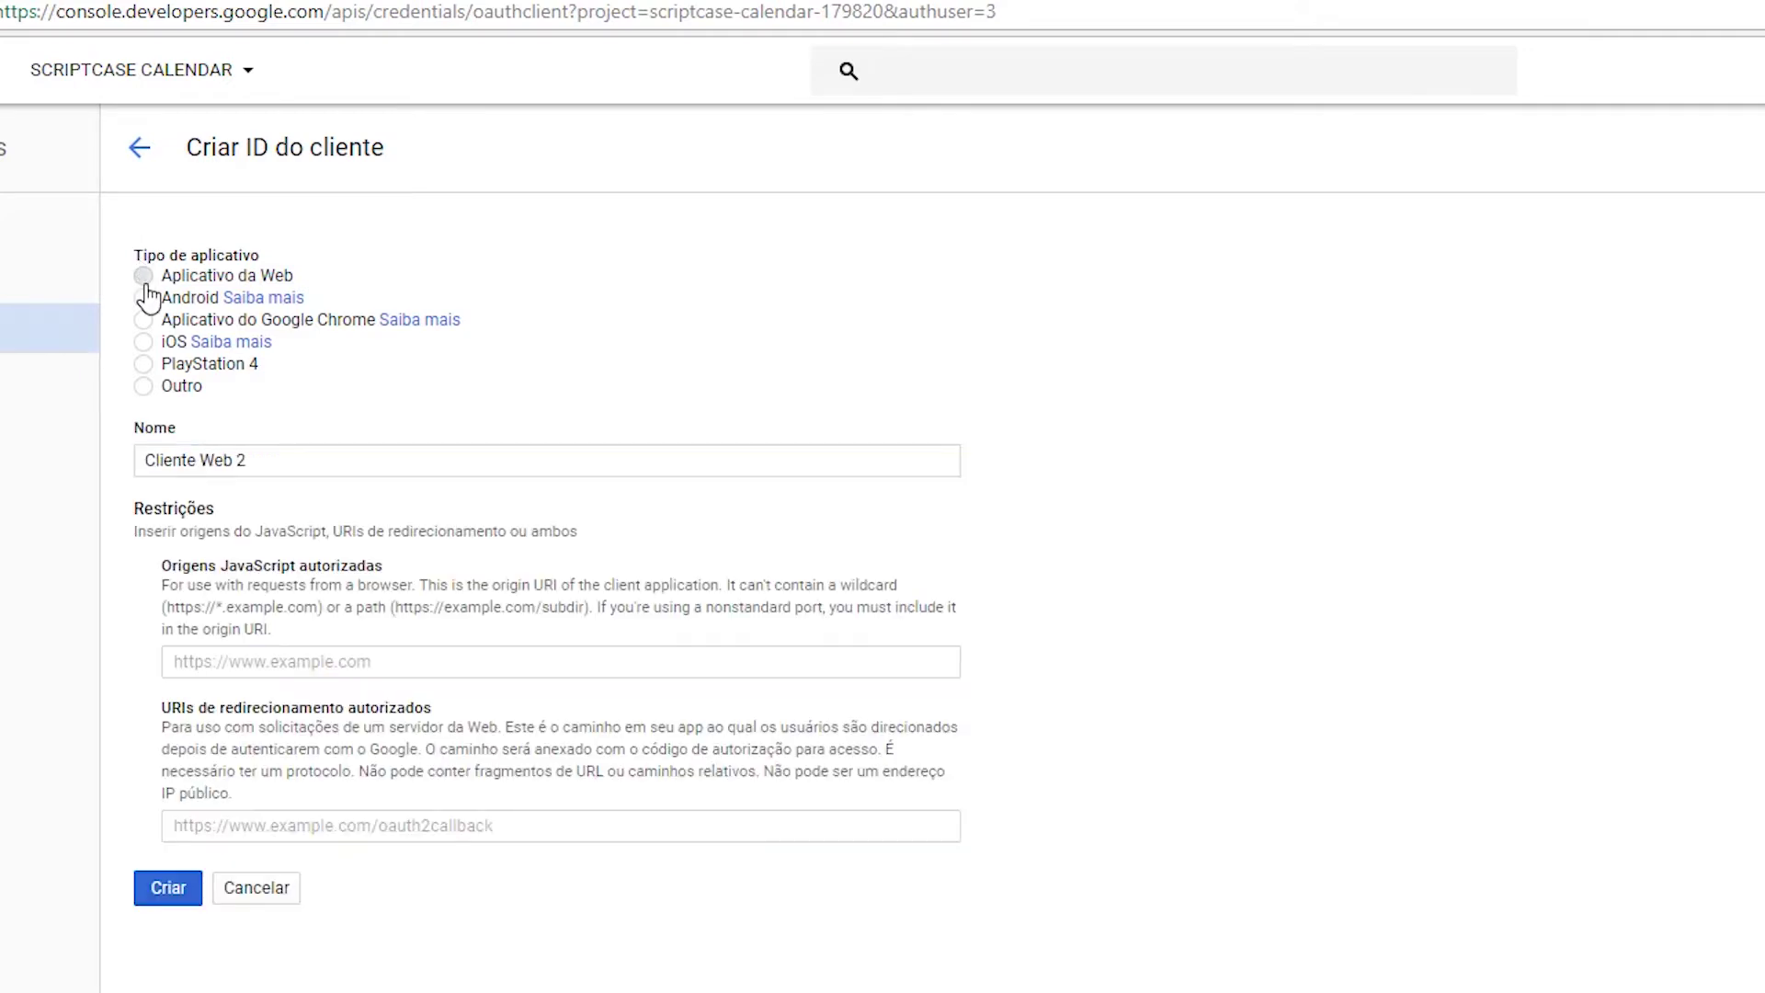
left_click_drag(316, 460, 103, 442)
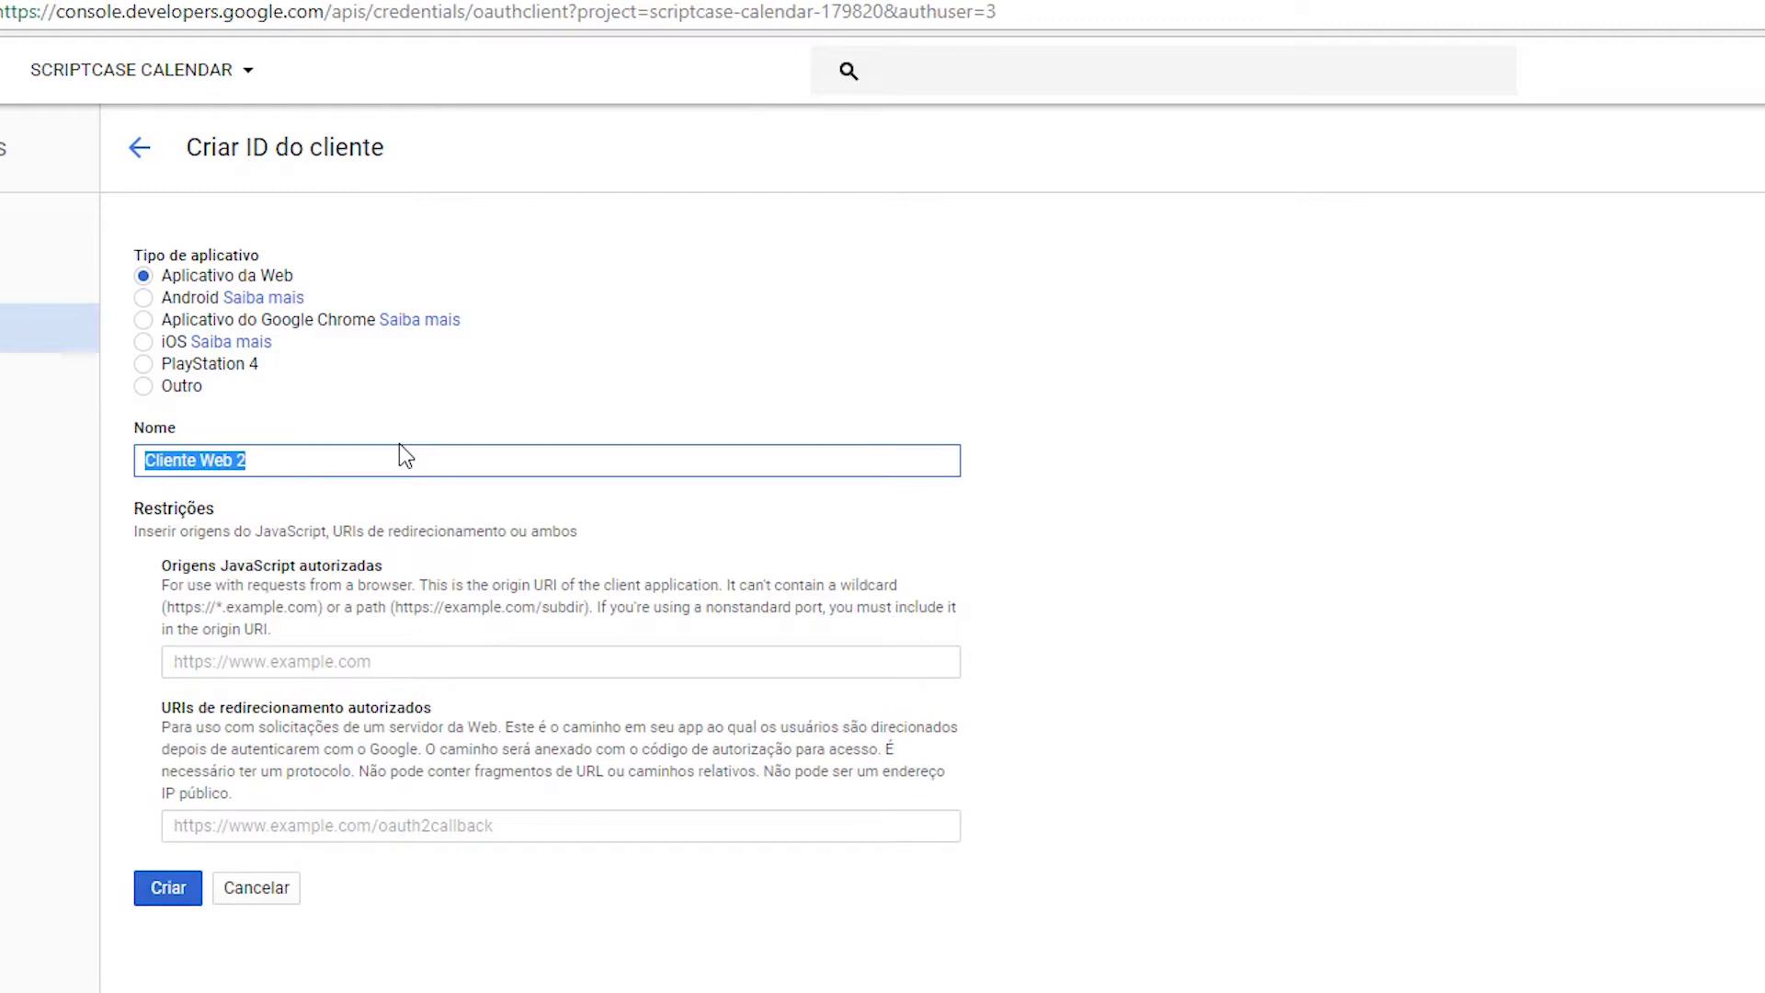
type("calendar_teste")
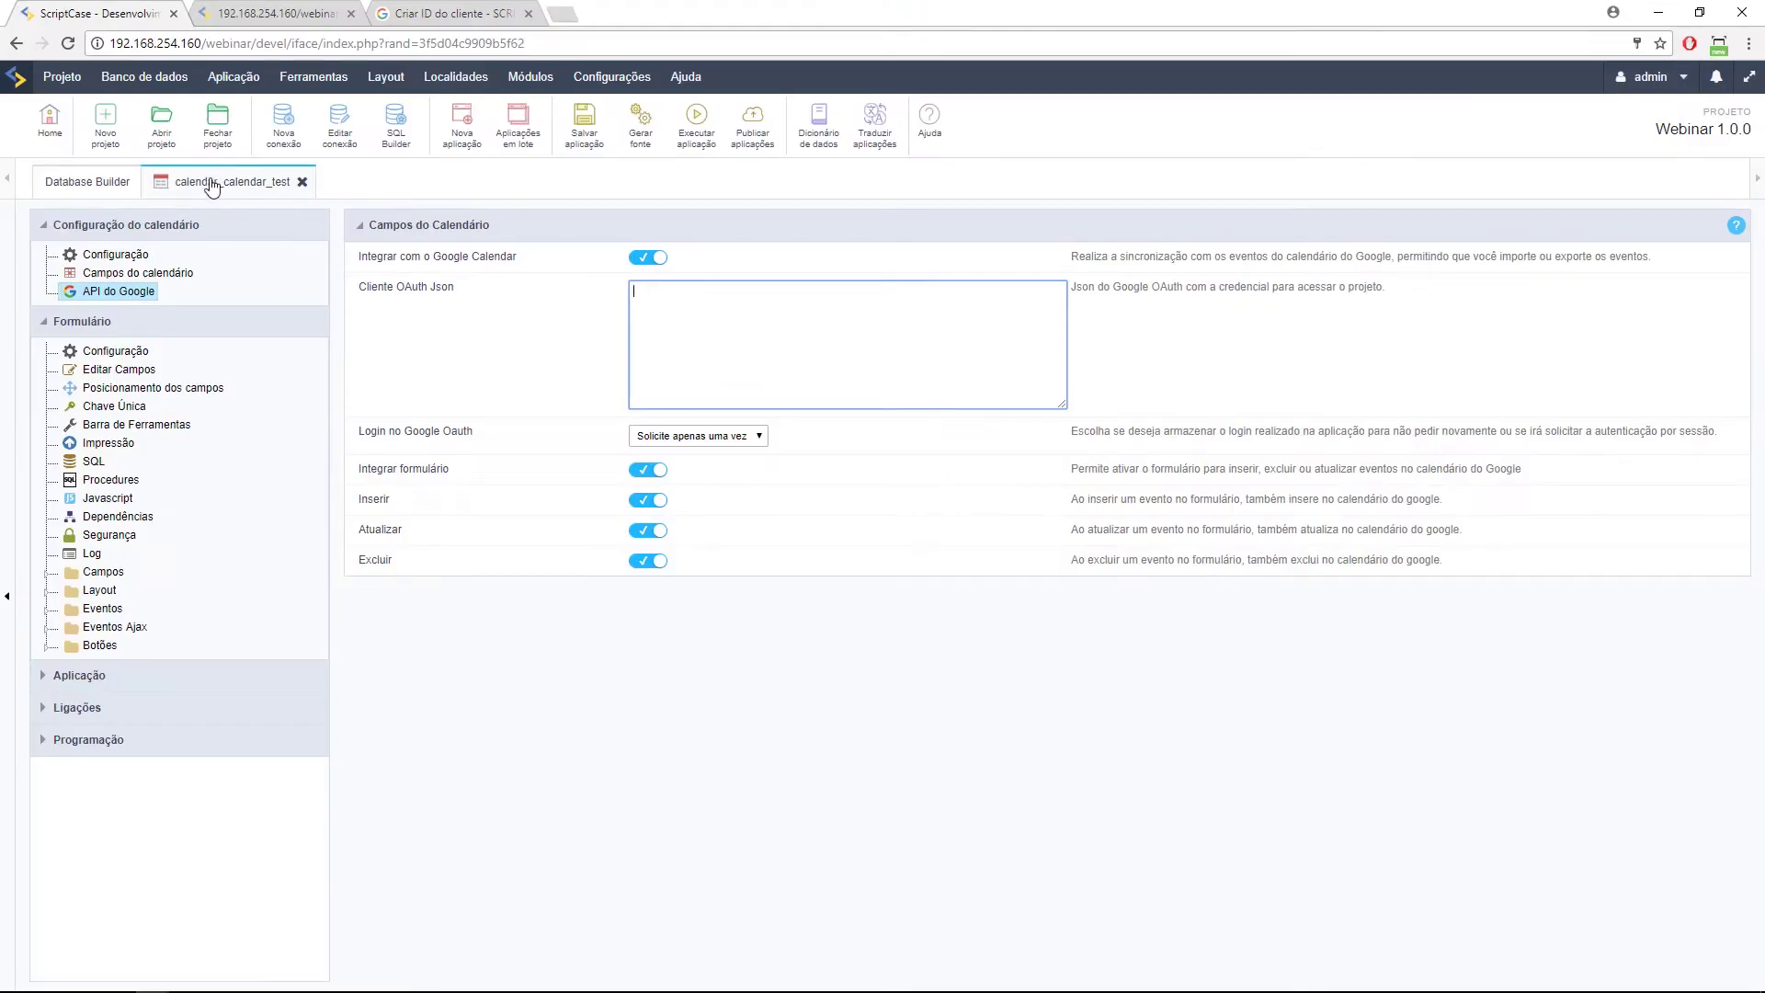
left_click(174, 188)
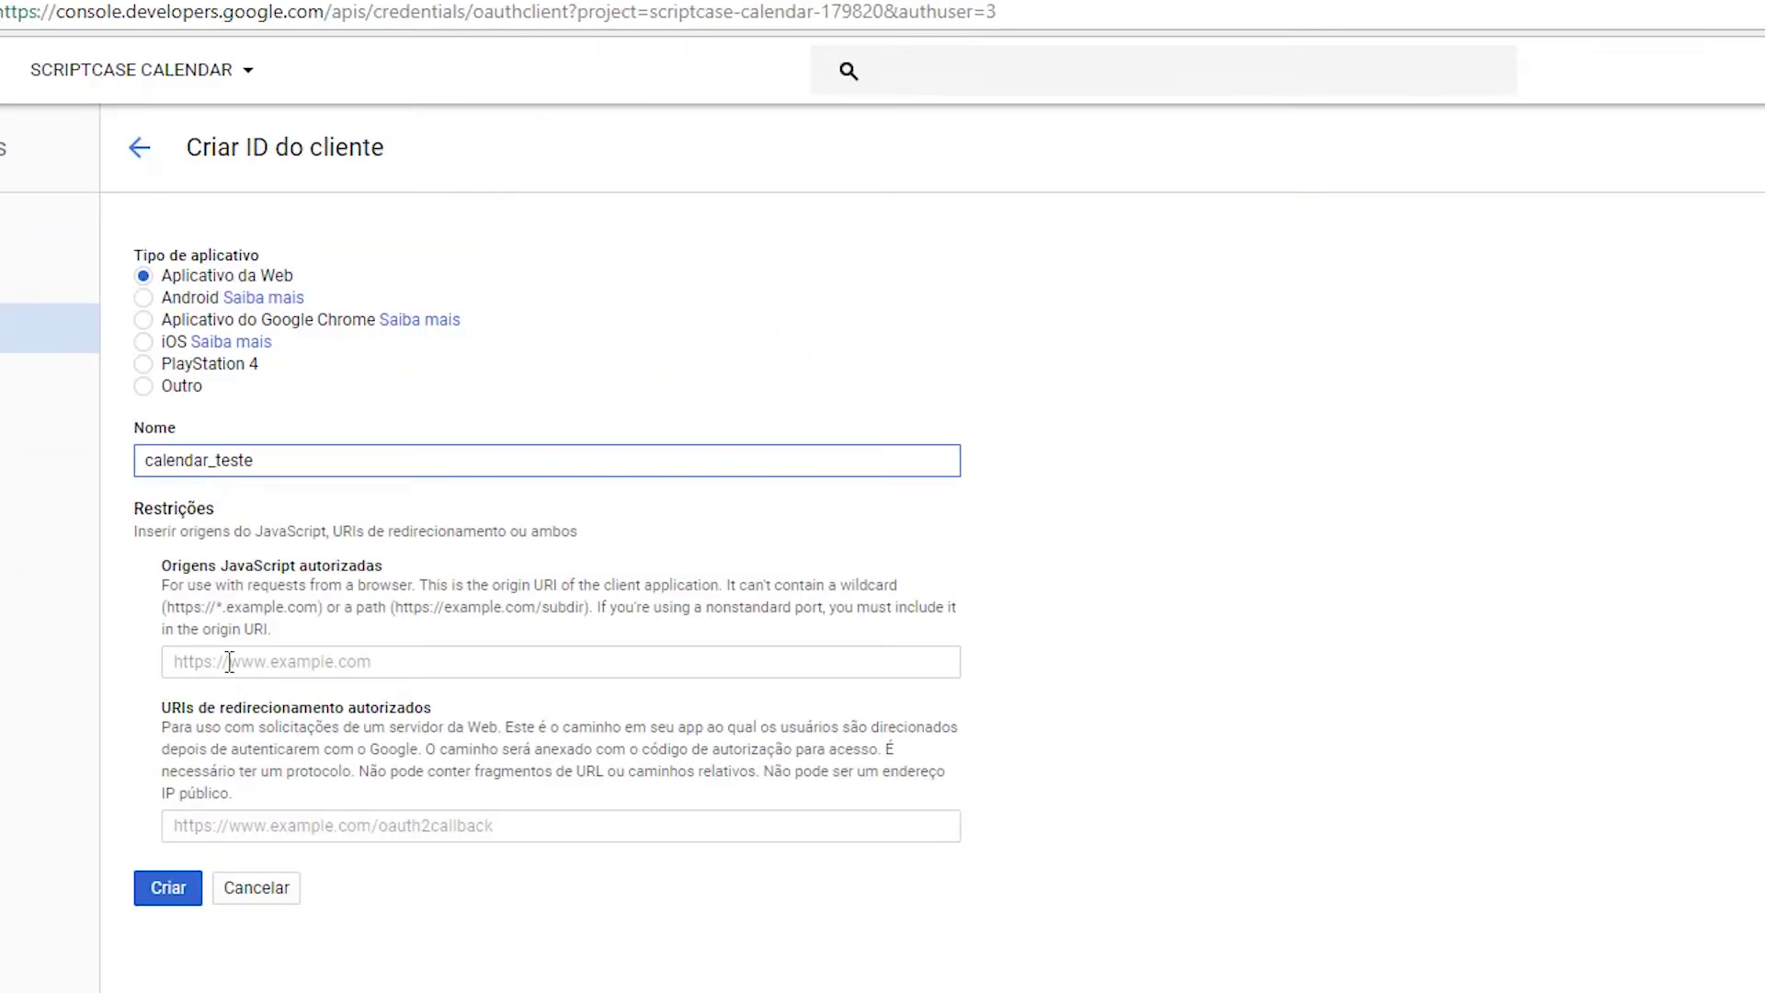
left_click(487, 655)
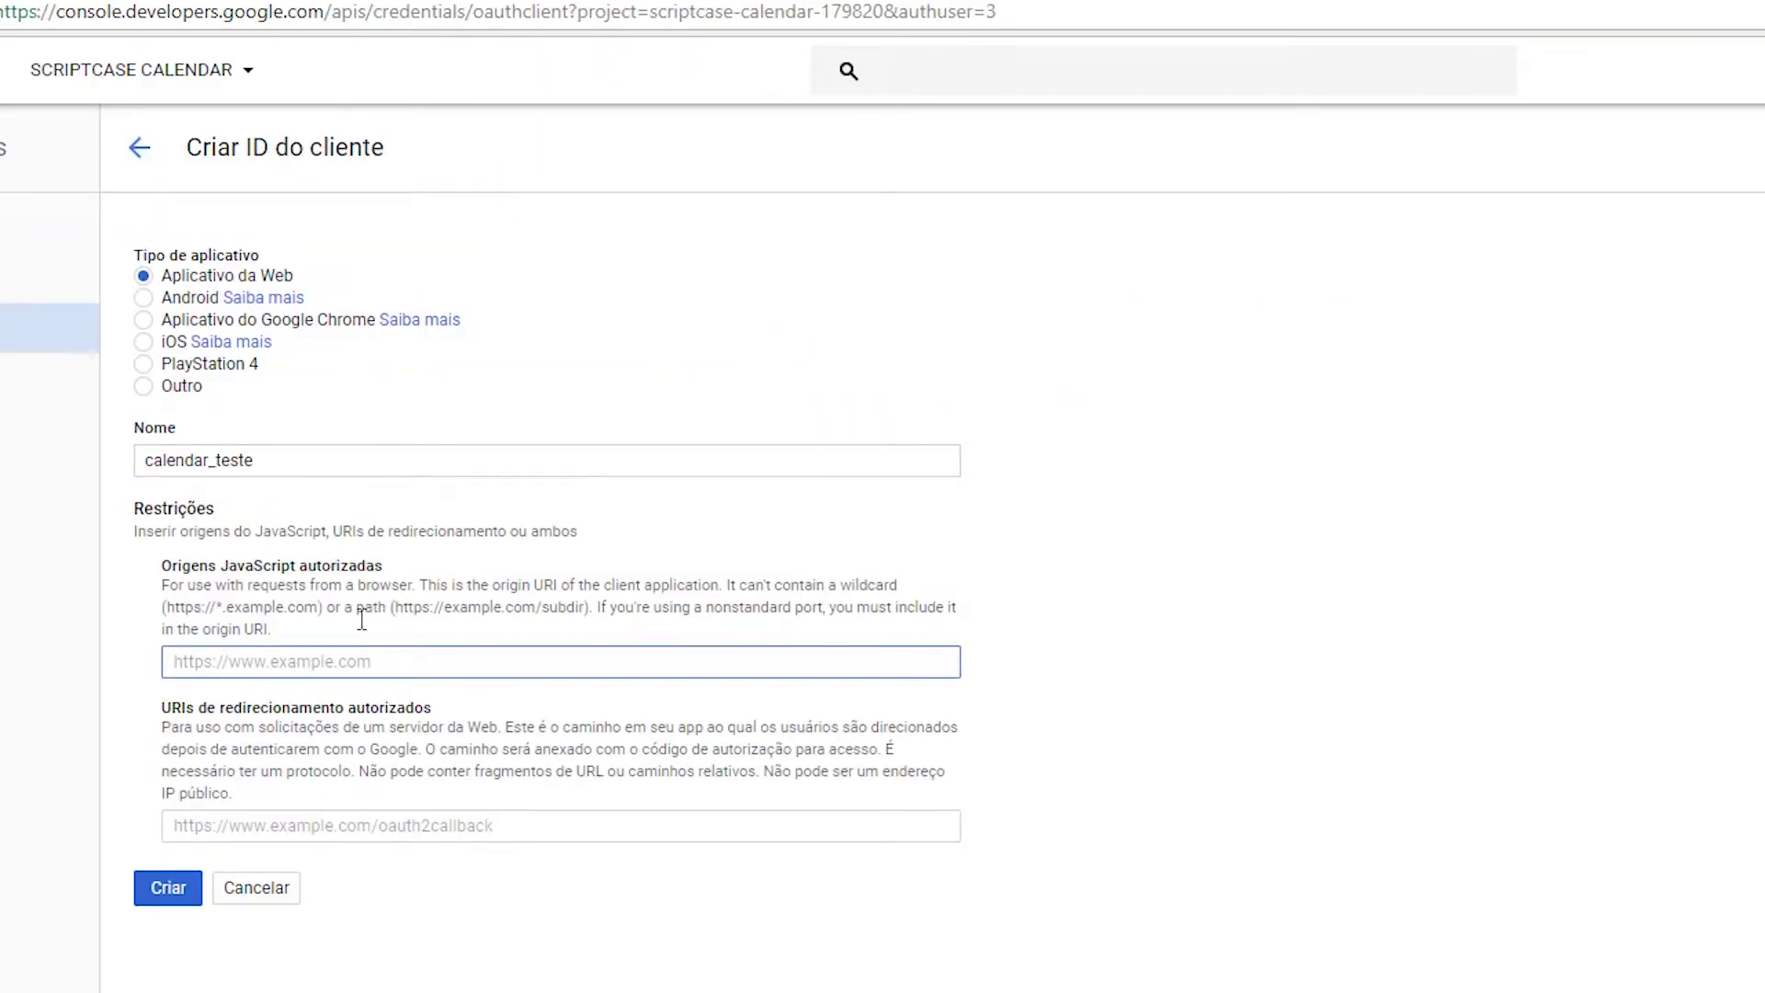
type("ht")
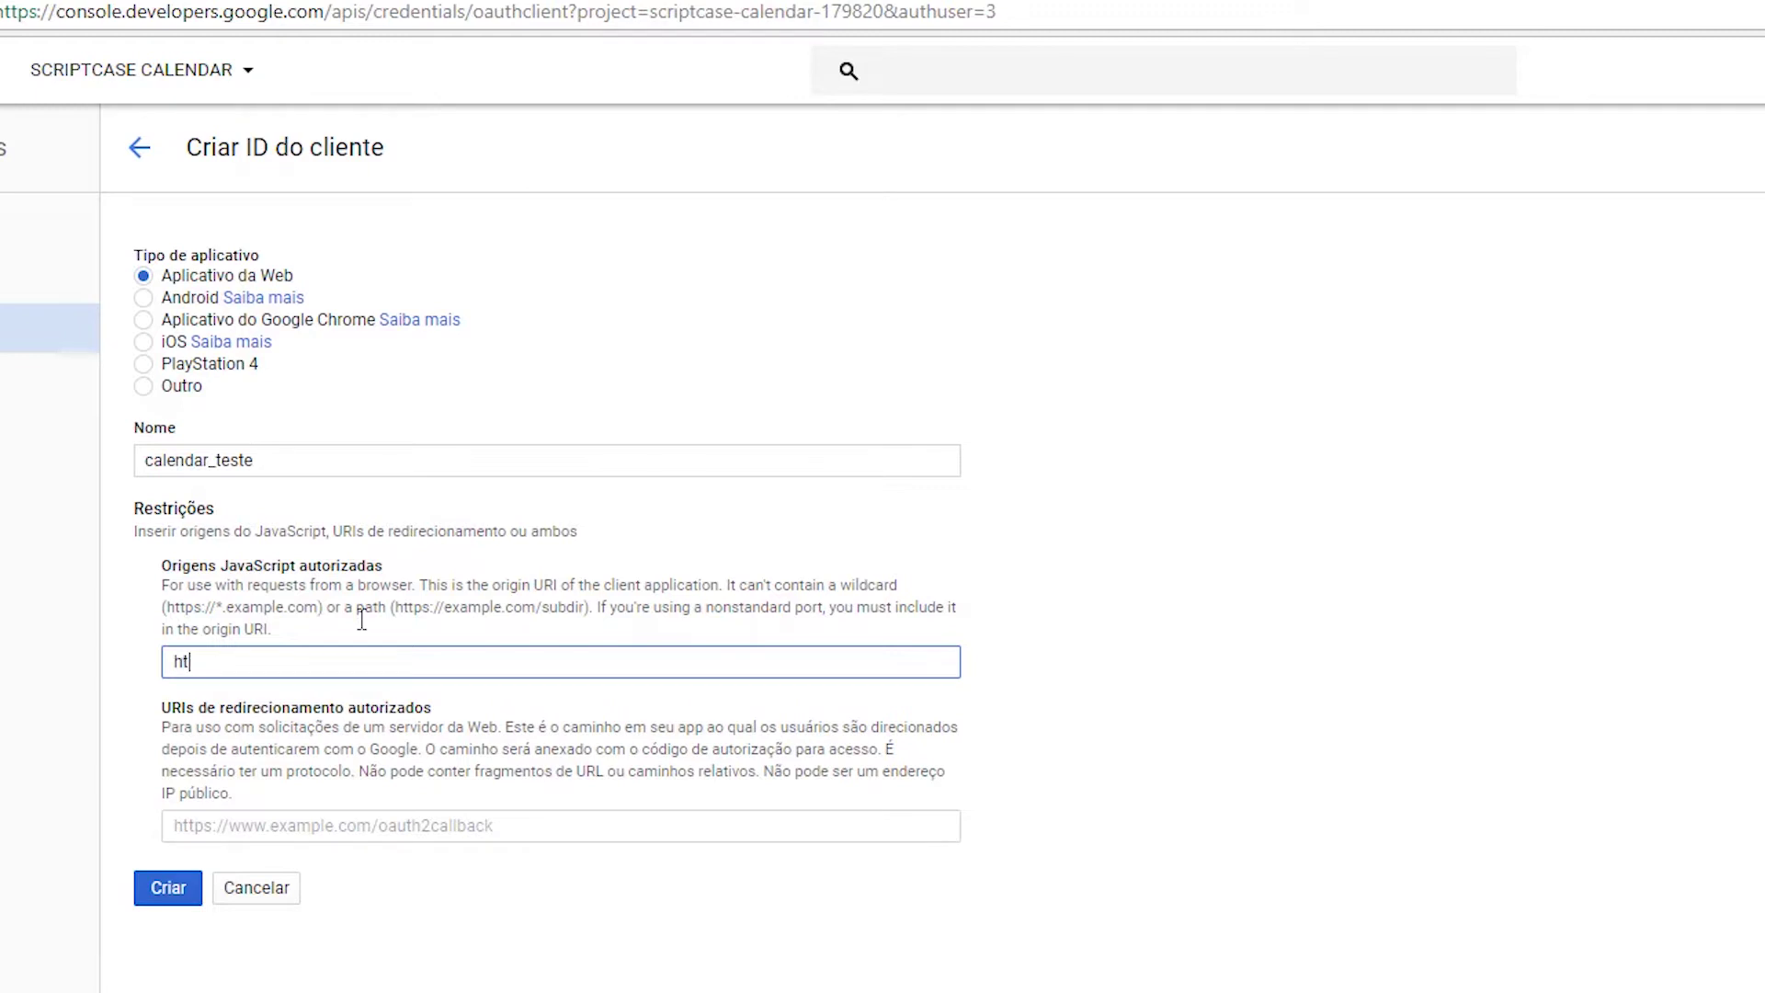
type("tp://localhost")
left_click(285, 843)
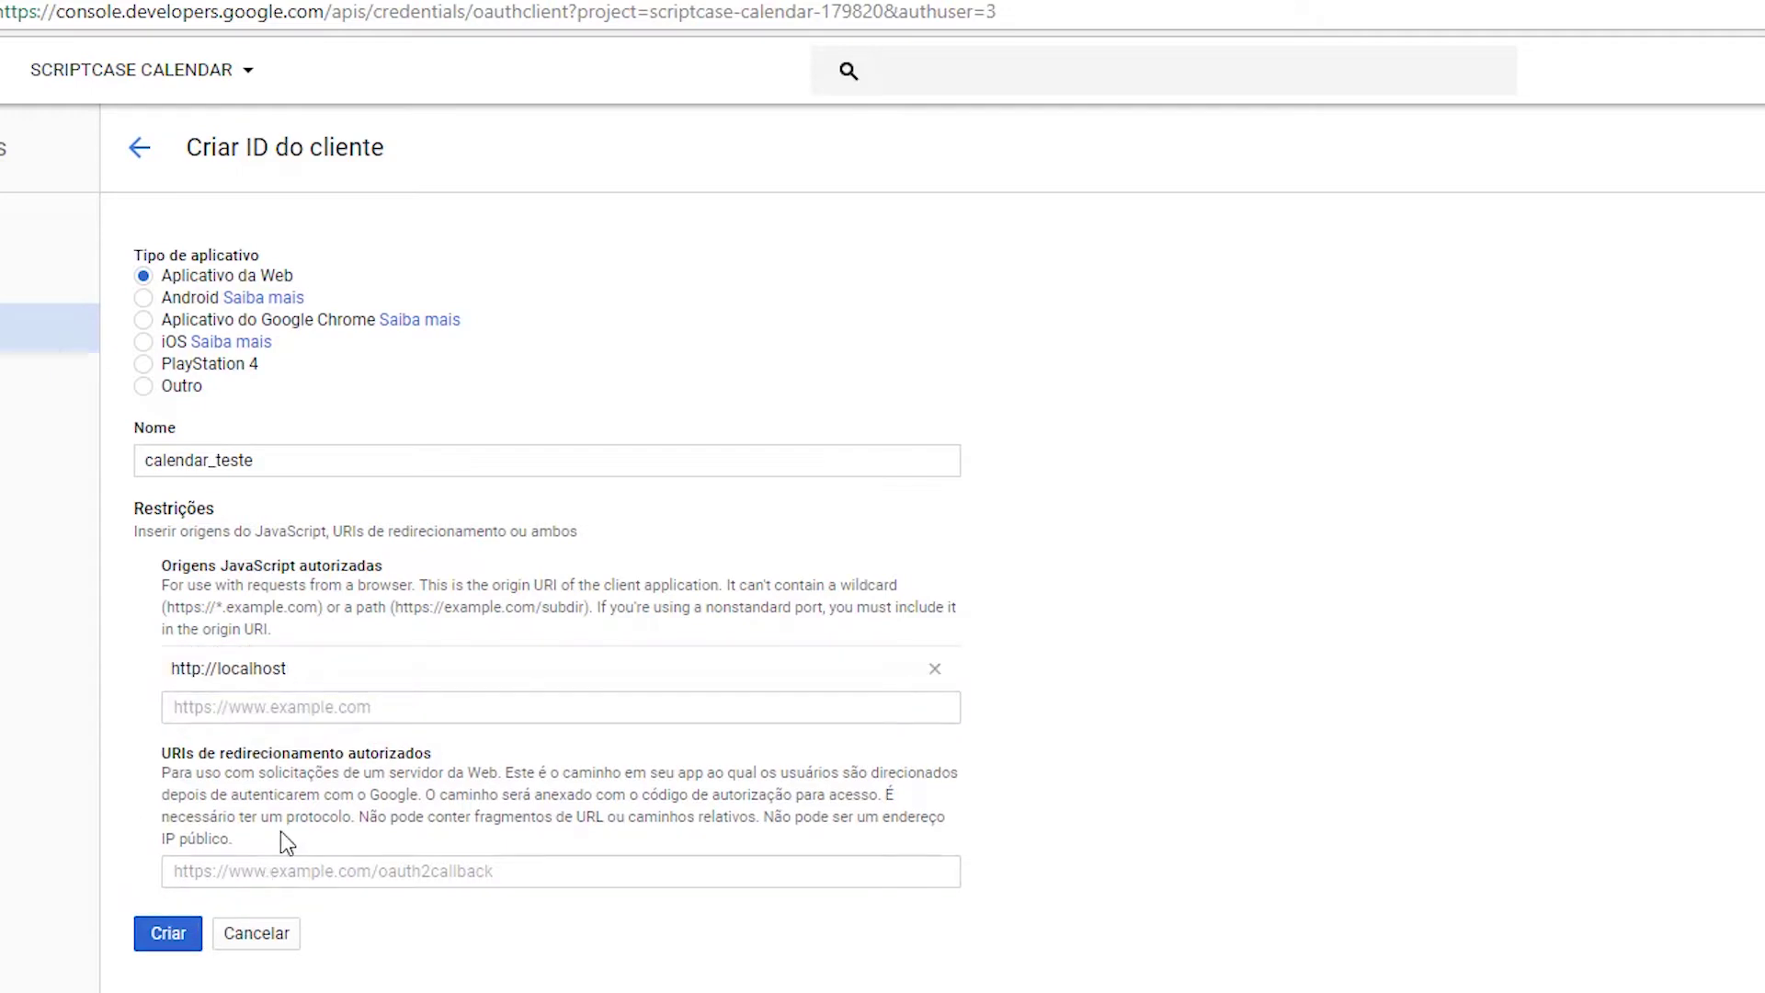
left_click(327, 675)
key("ctrl+c")
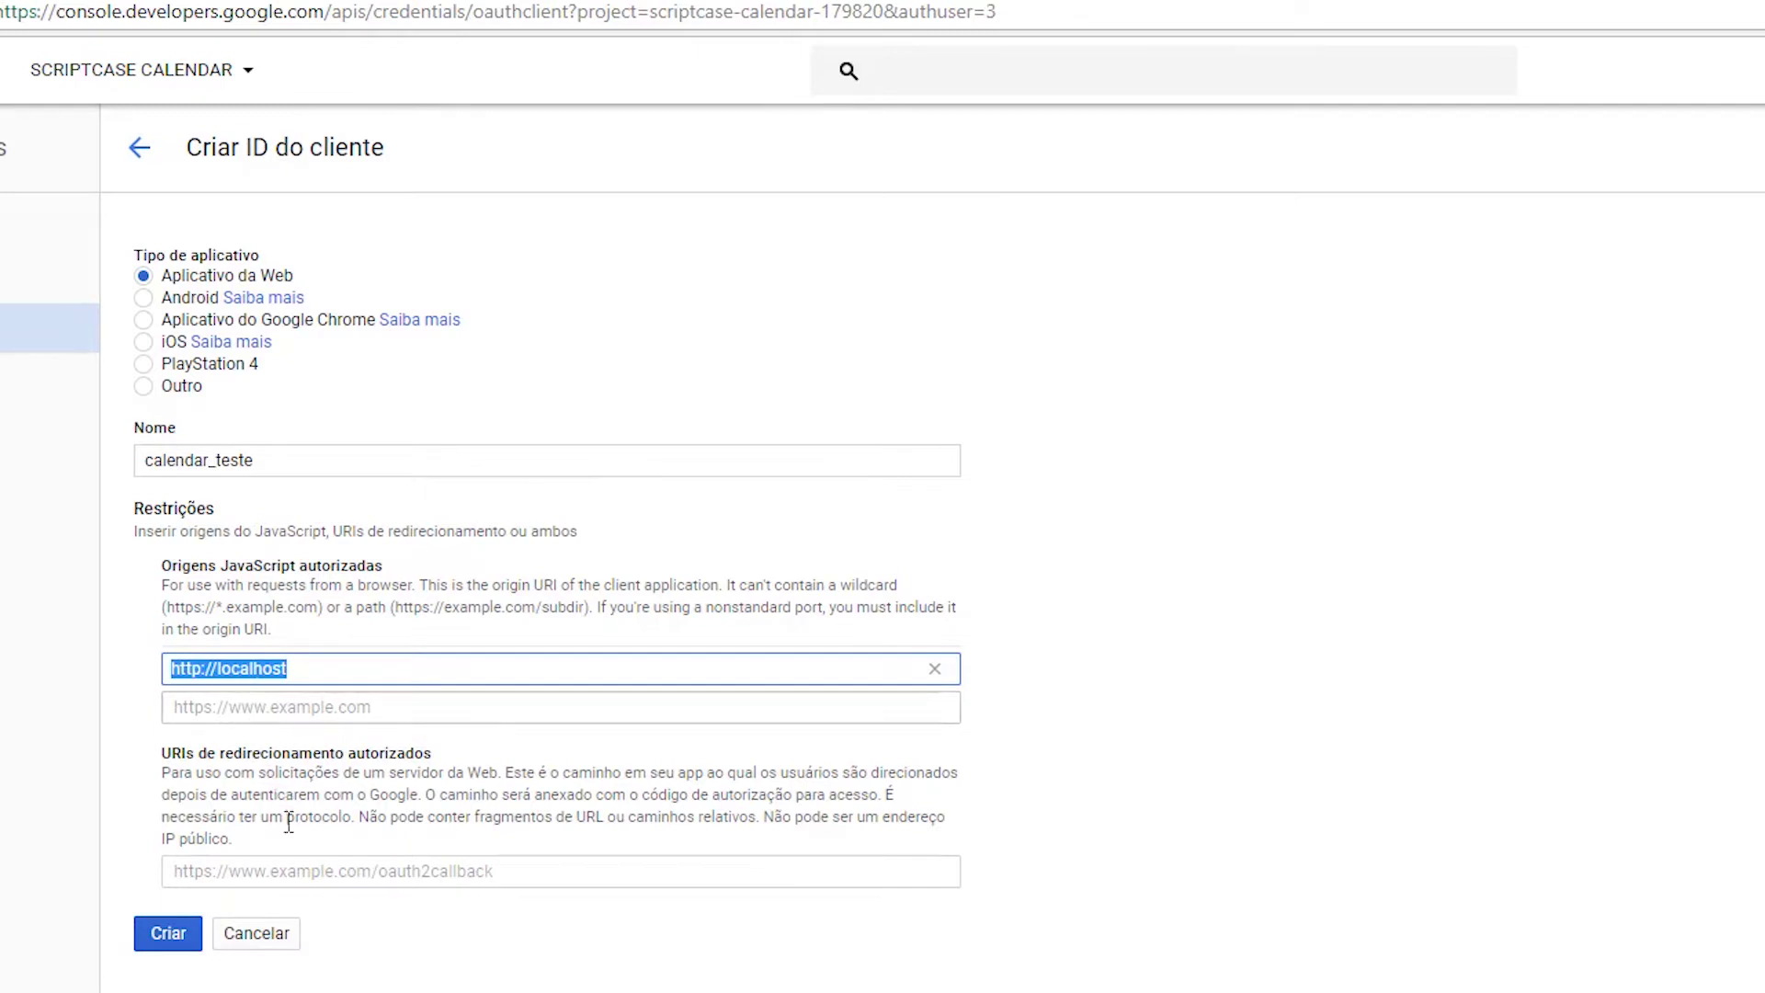
left_click(276, 871)
key("ctrl+v")
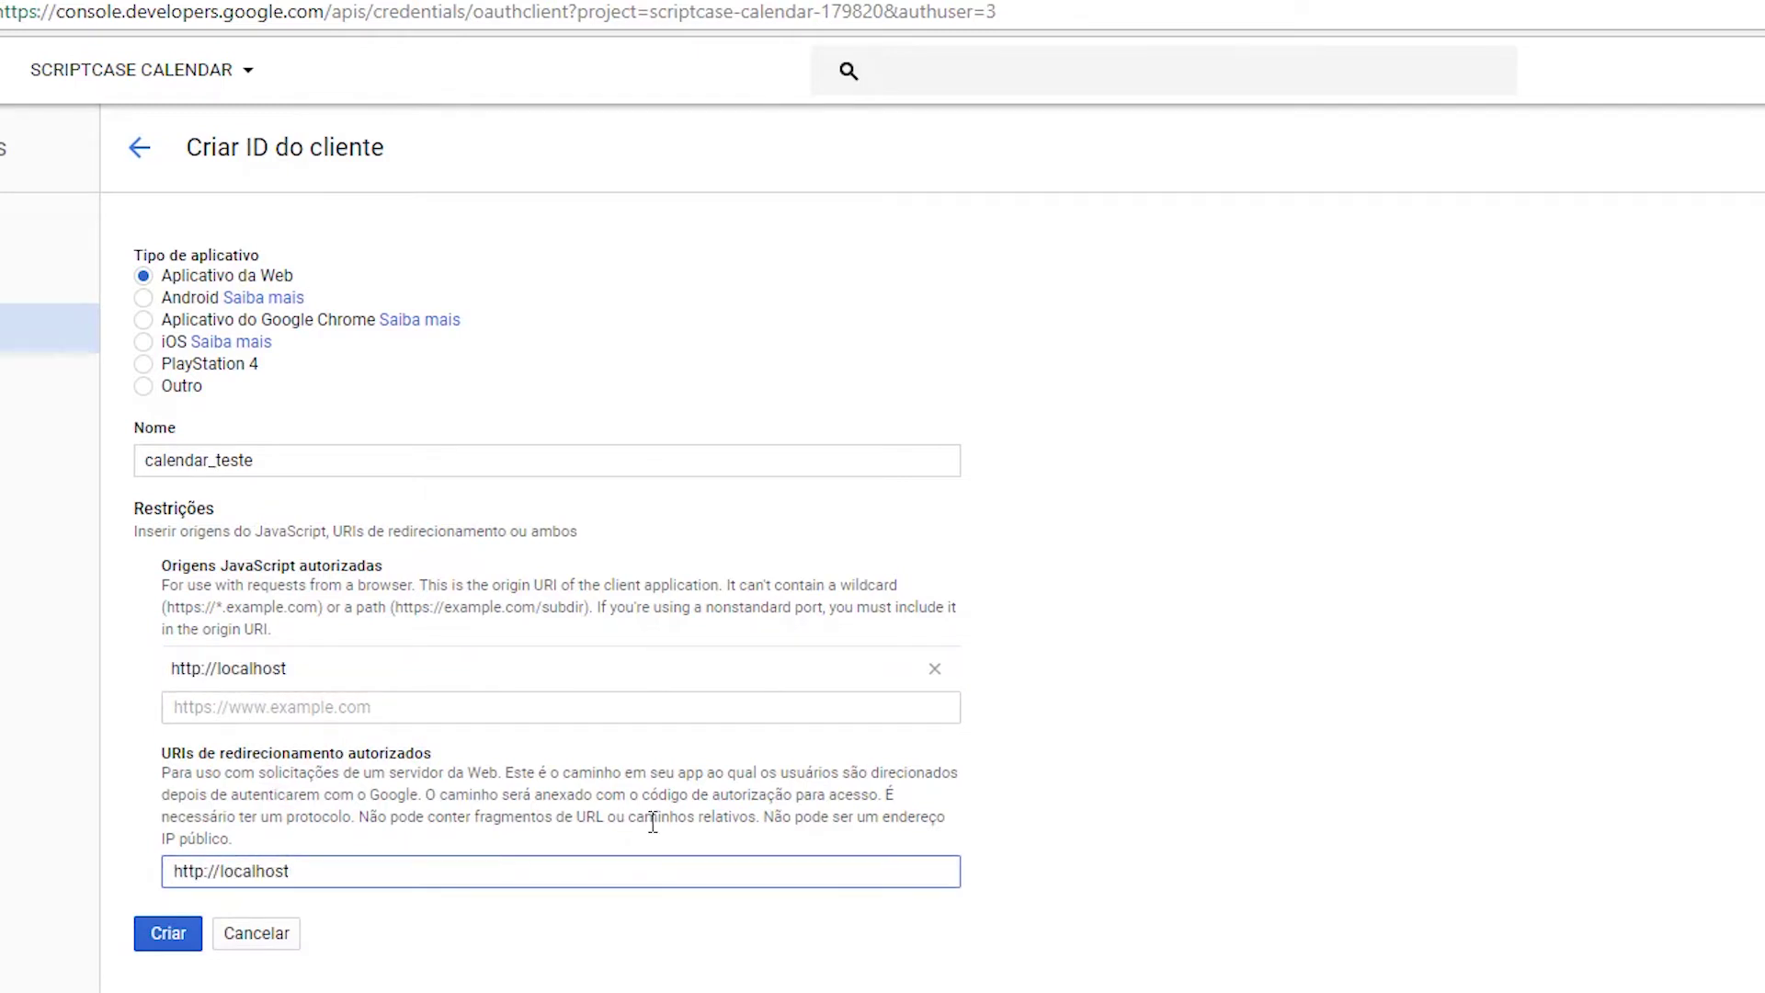
type("/webinar/app/Webin")
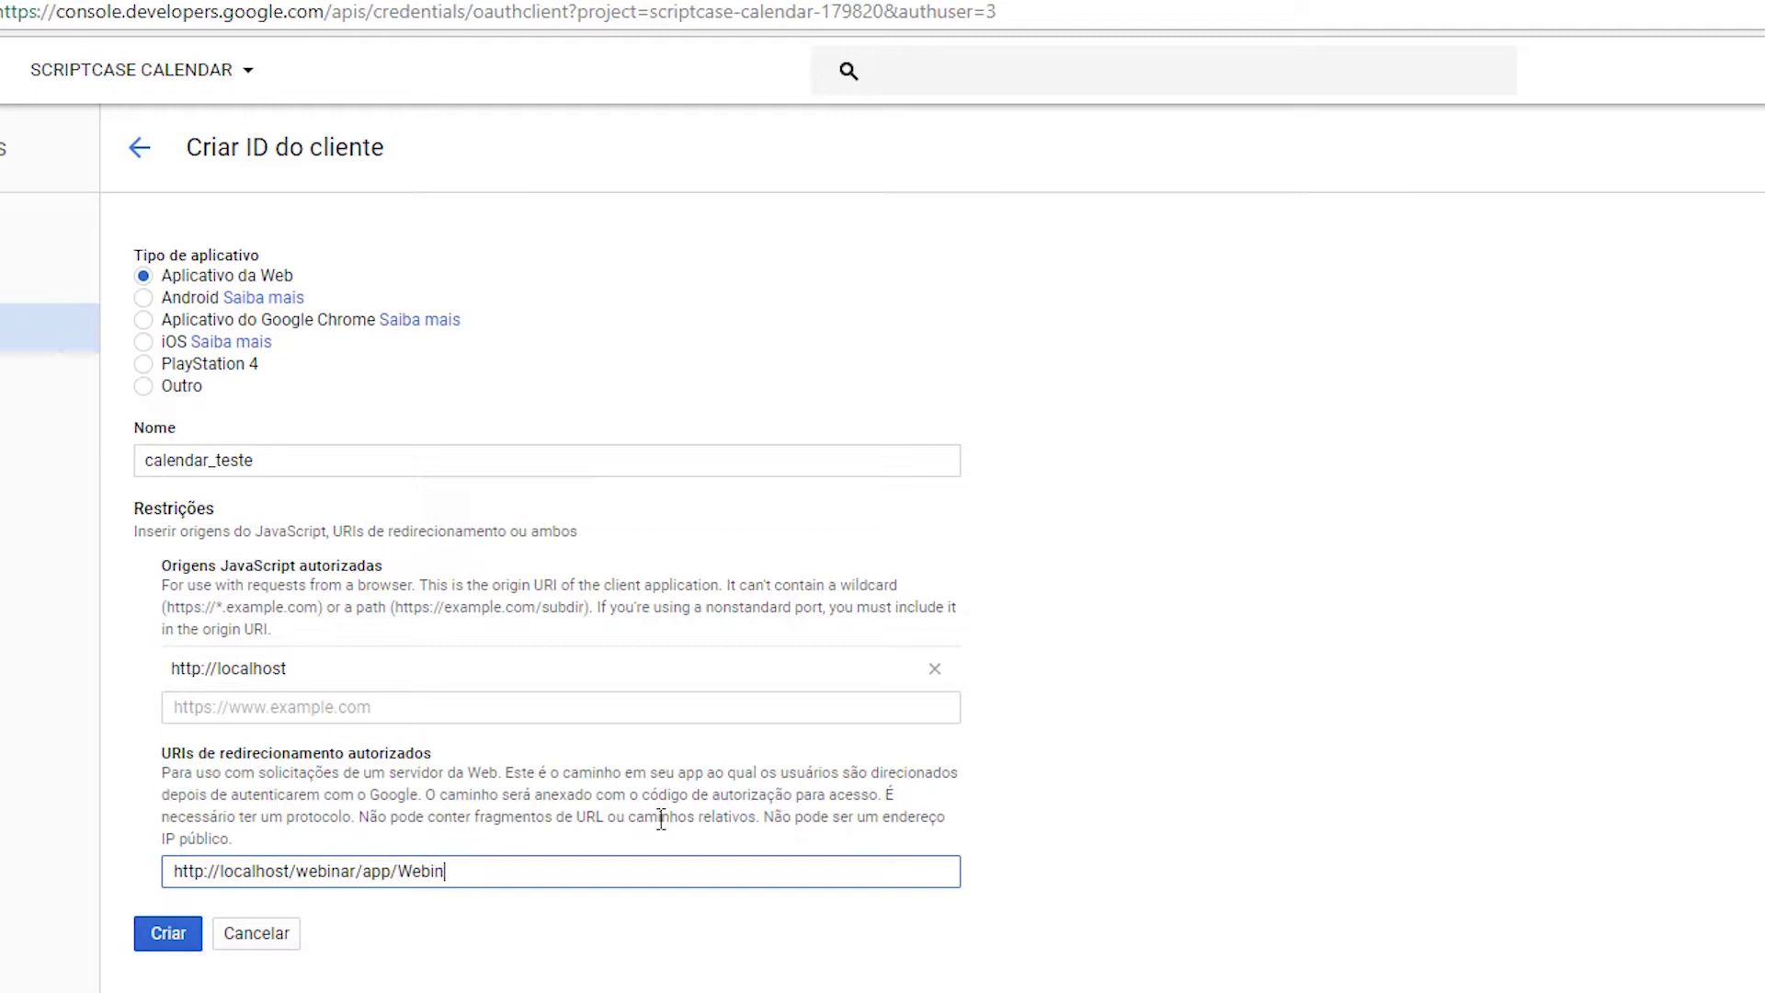
type("ar/calendar_calendar_teste/index.php")
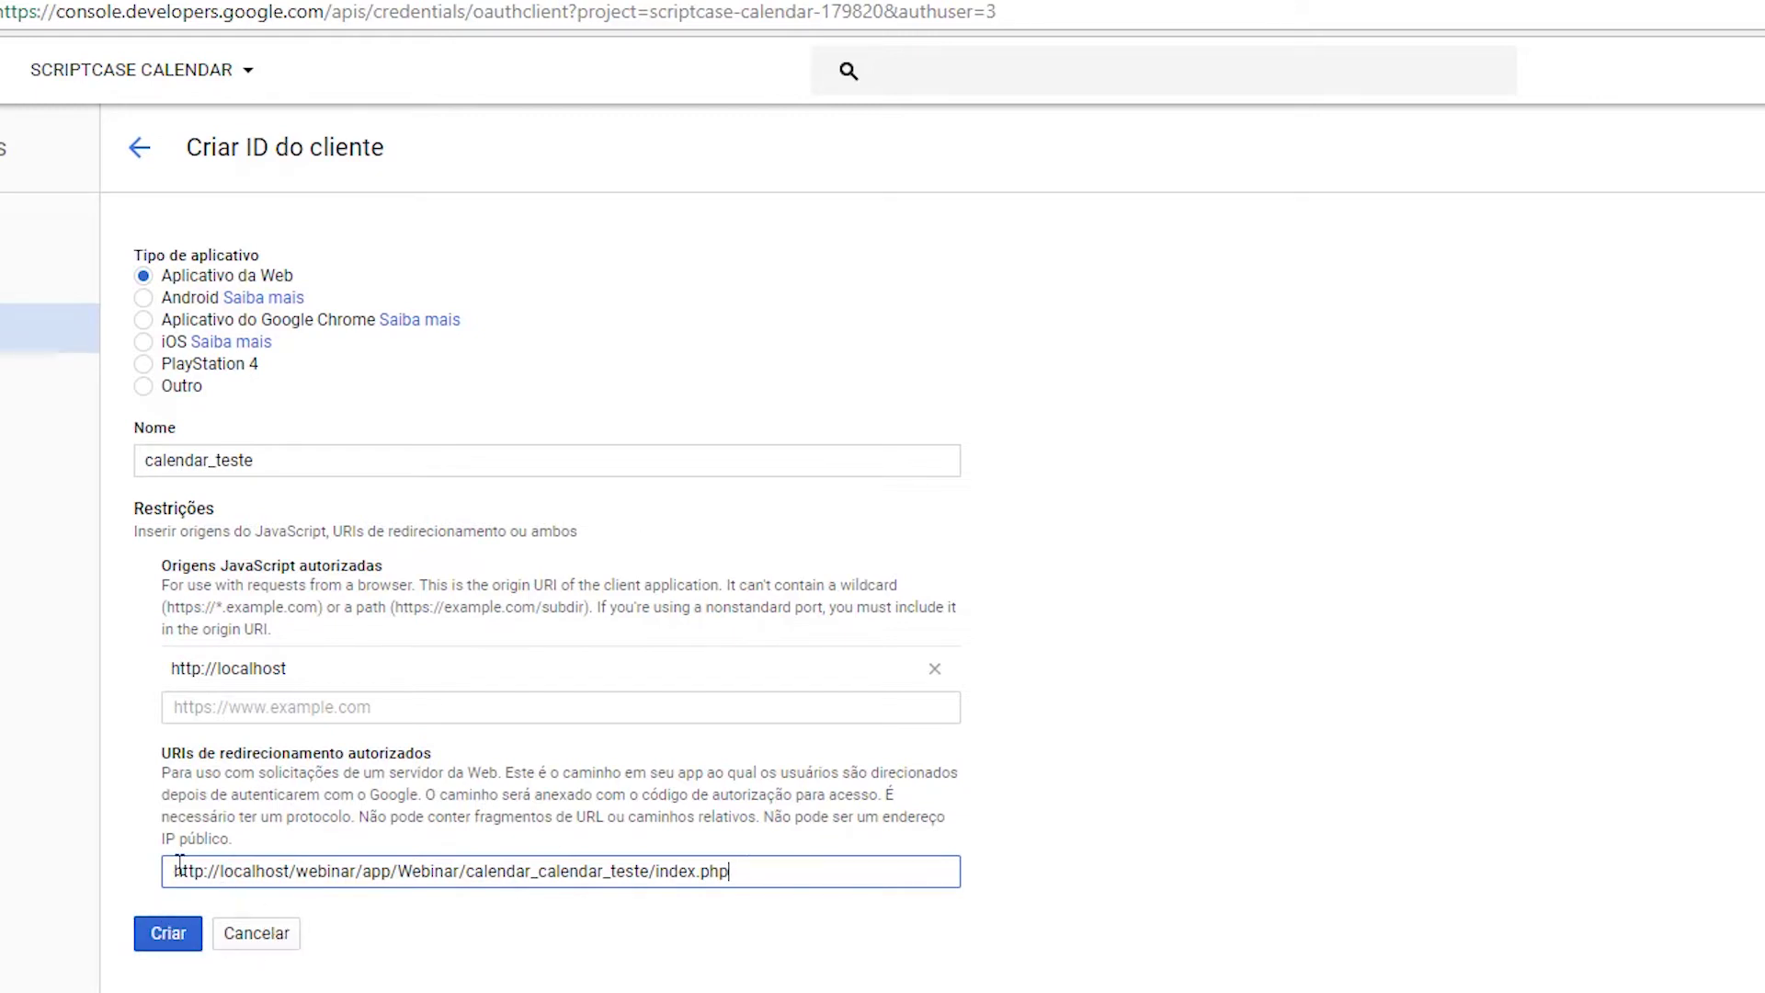
left_click(171, 934)
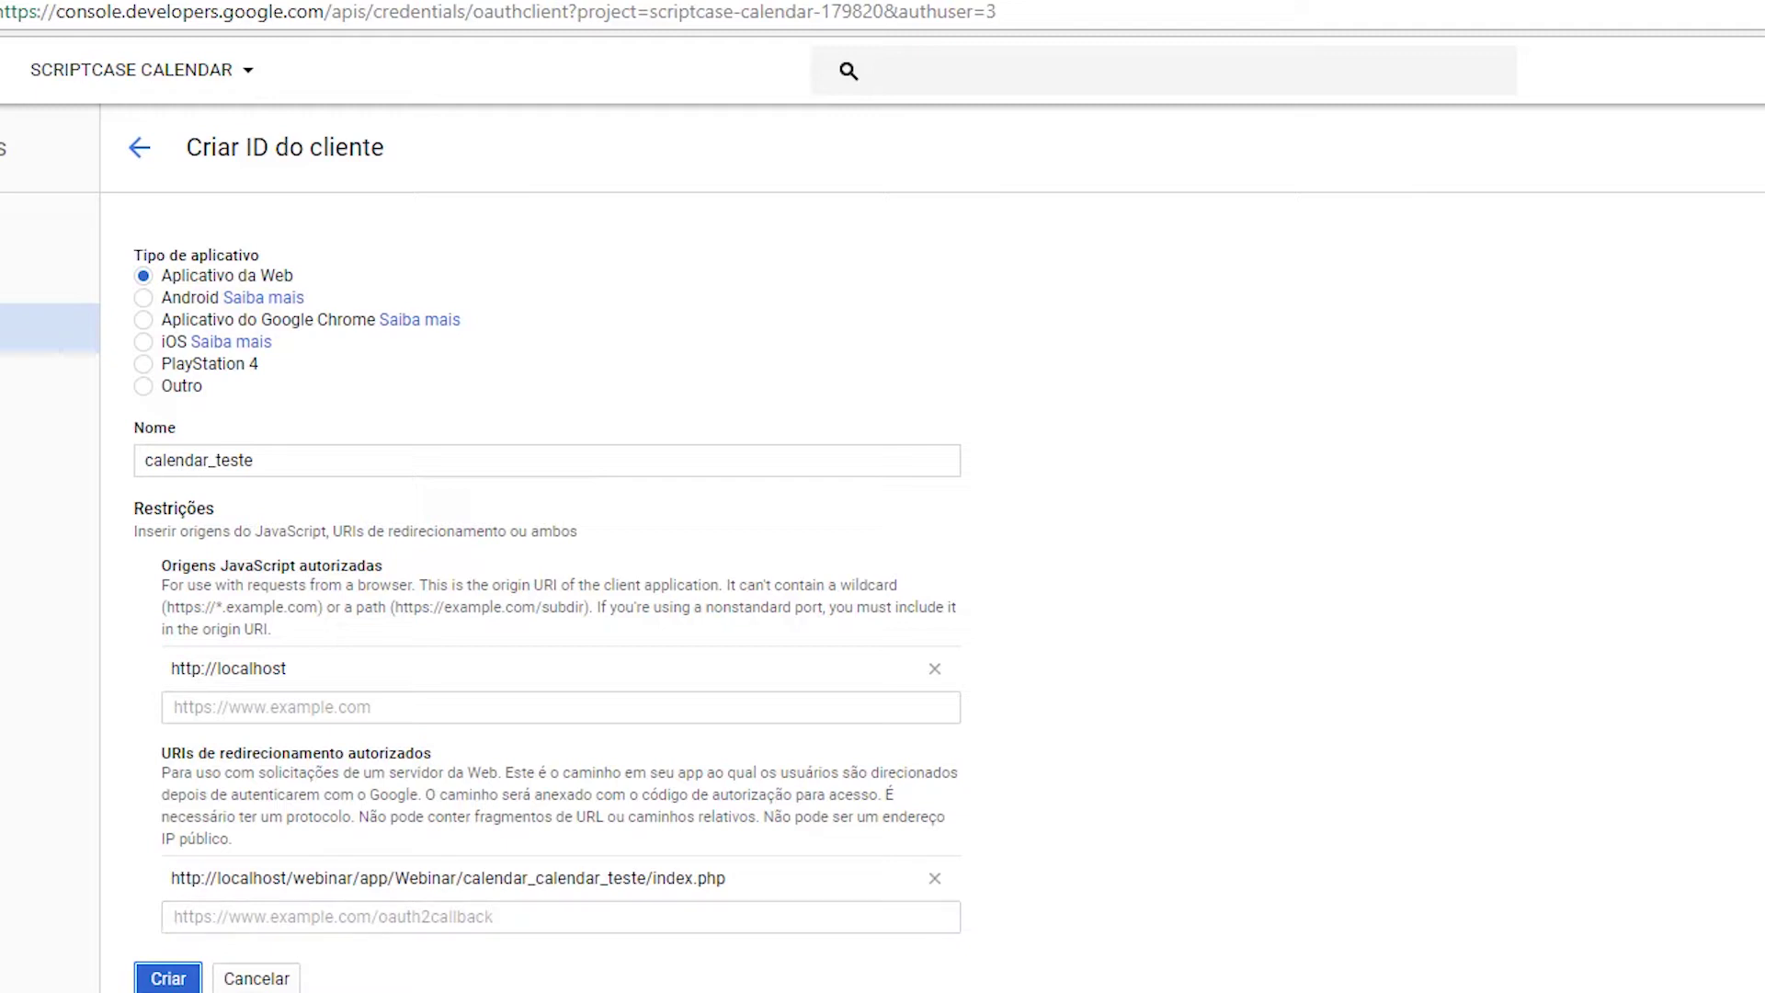
left_click(168, 980)
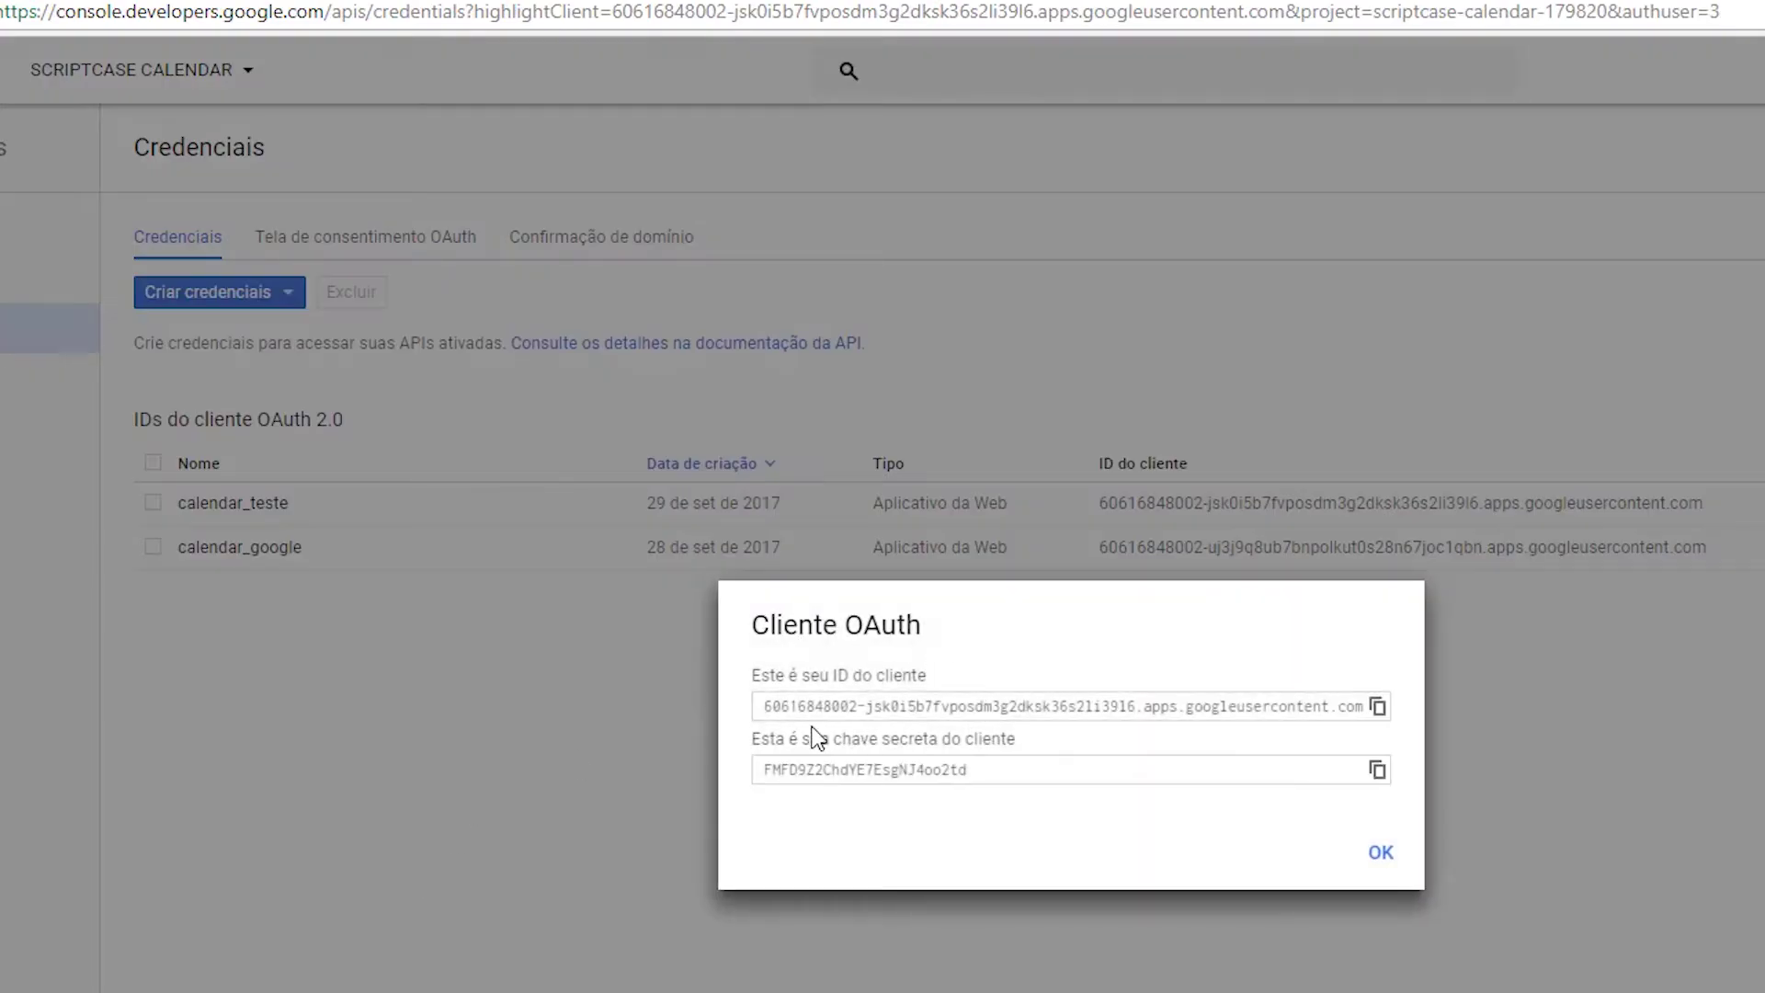
Dismiss the new client's ID and secret, view calendar_teste's details, and return to the credentials list.
left_click(1383, 853)
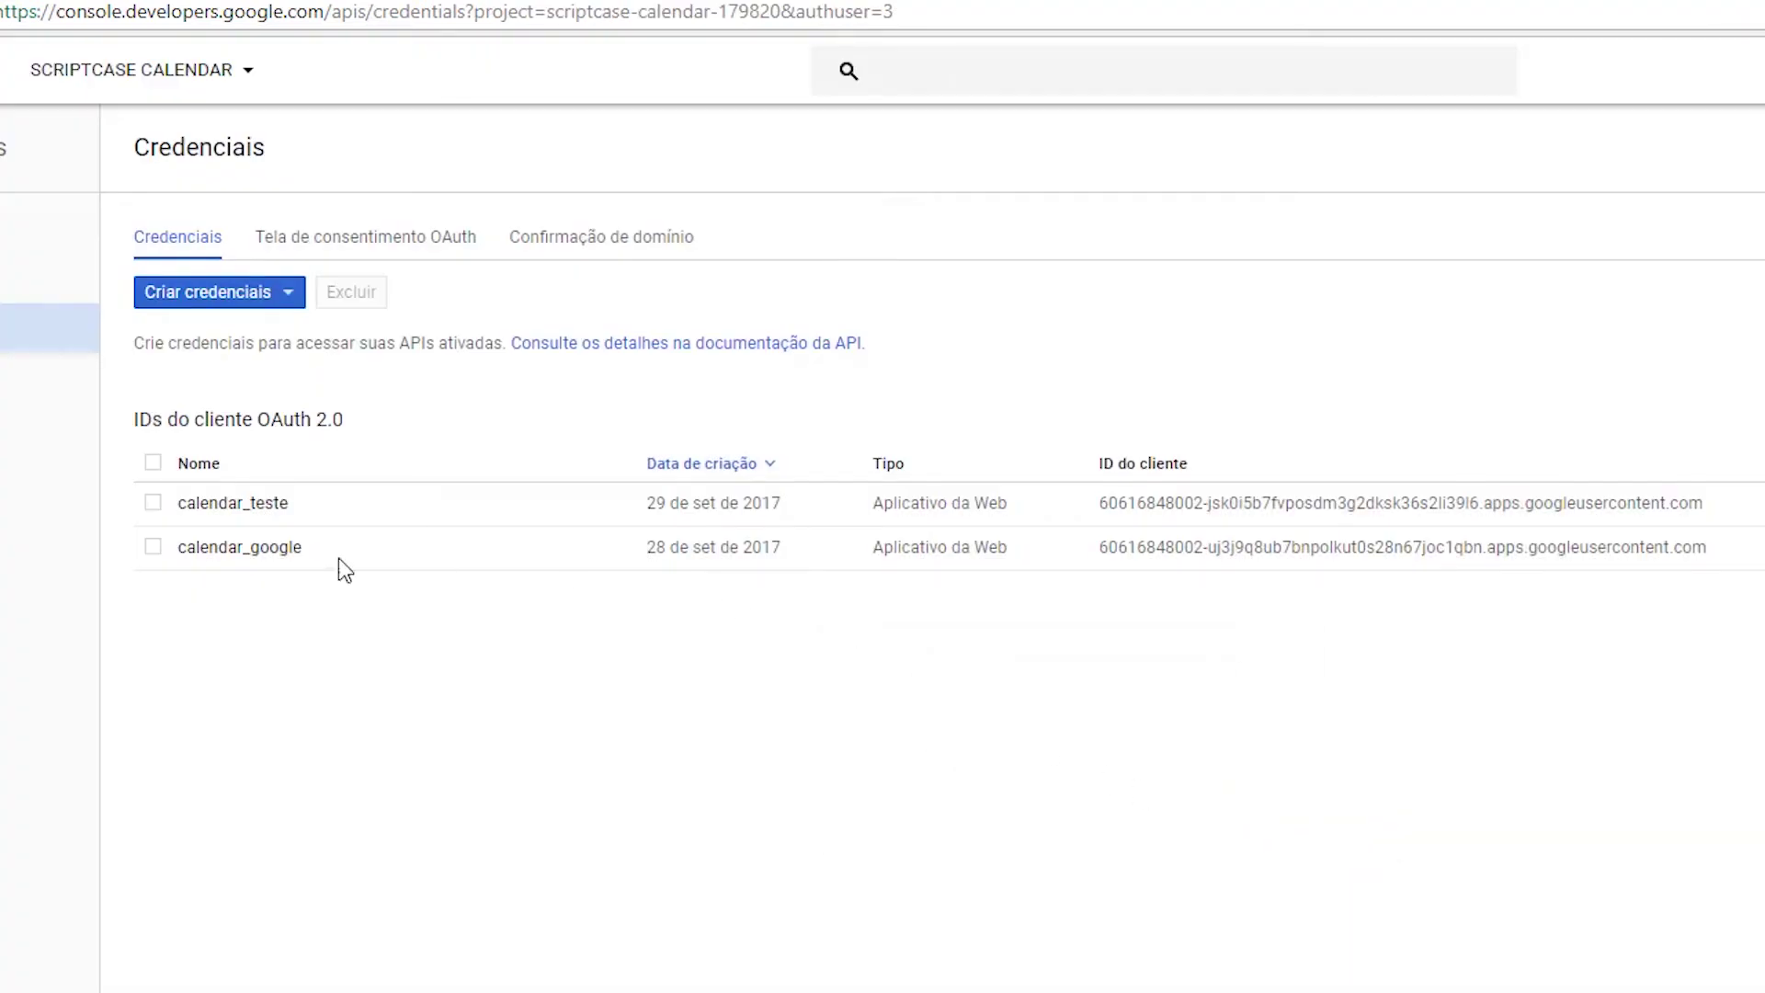
left_click(262, 510)
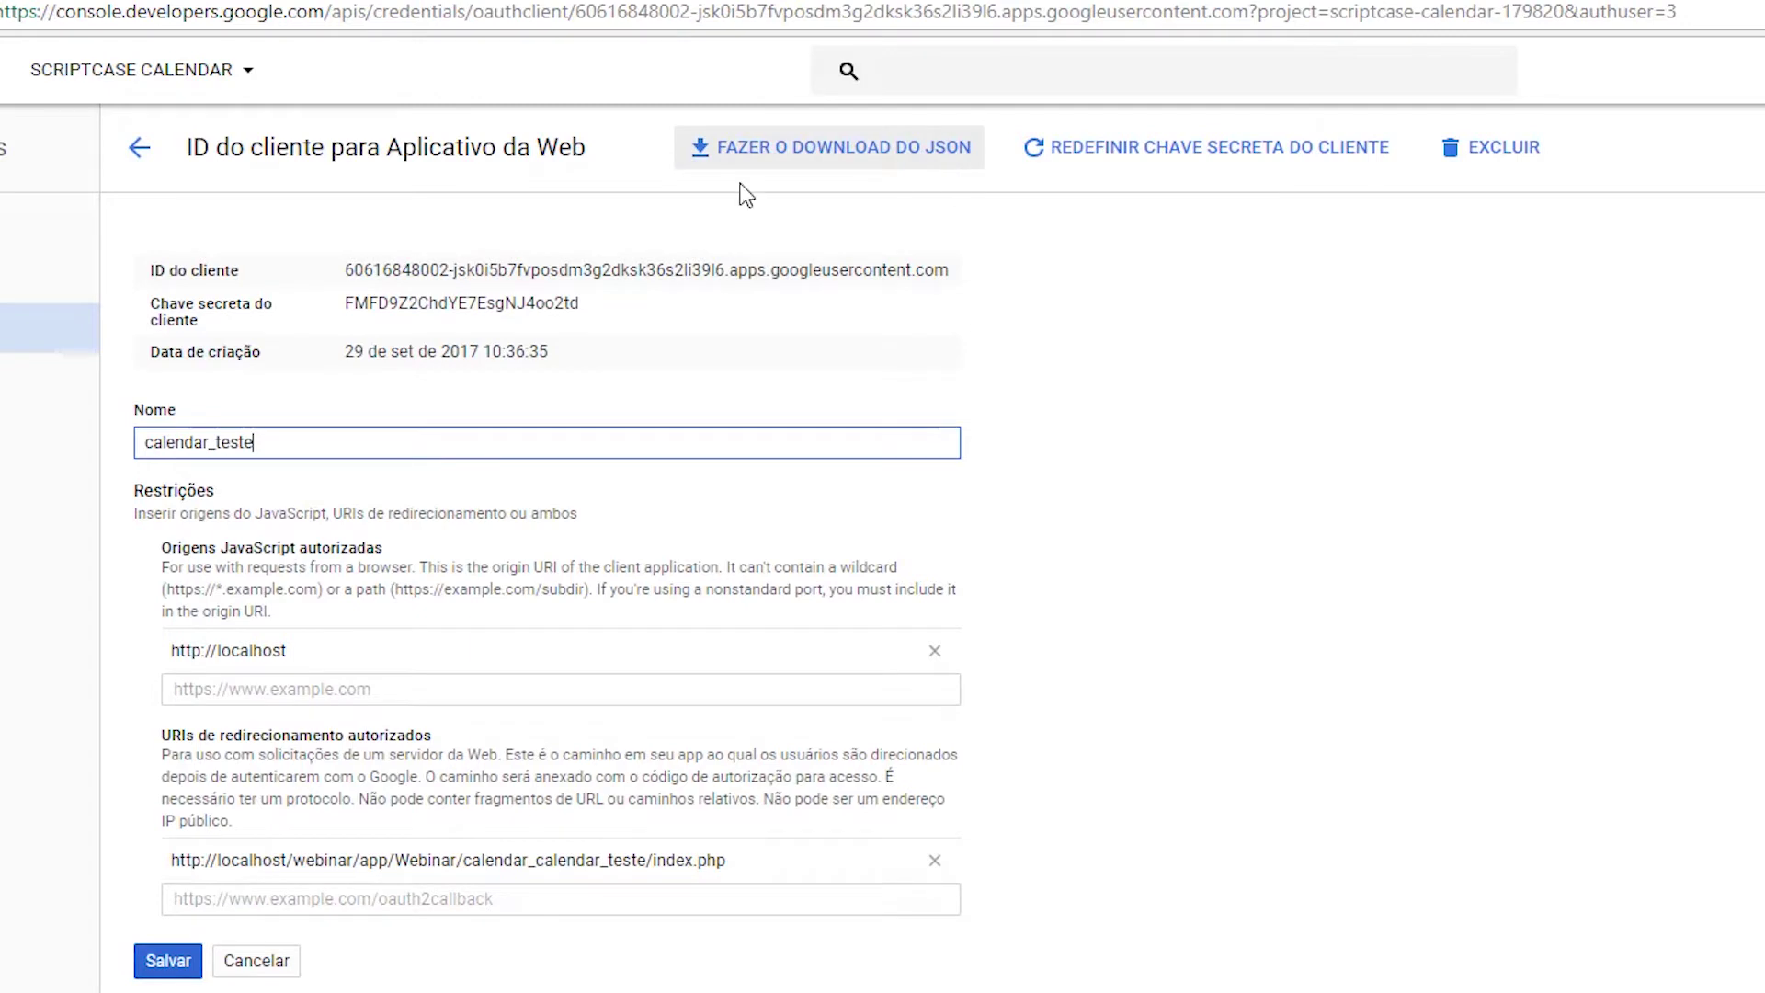
left_click(139, 147)
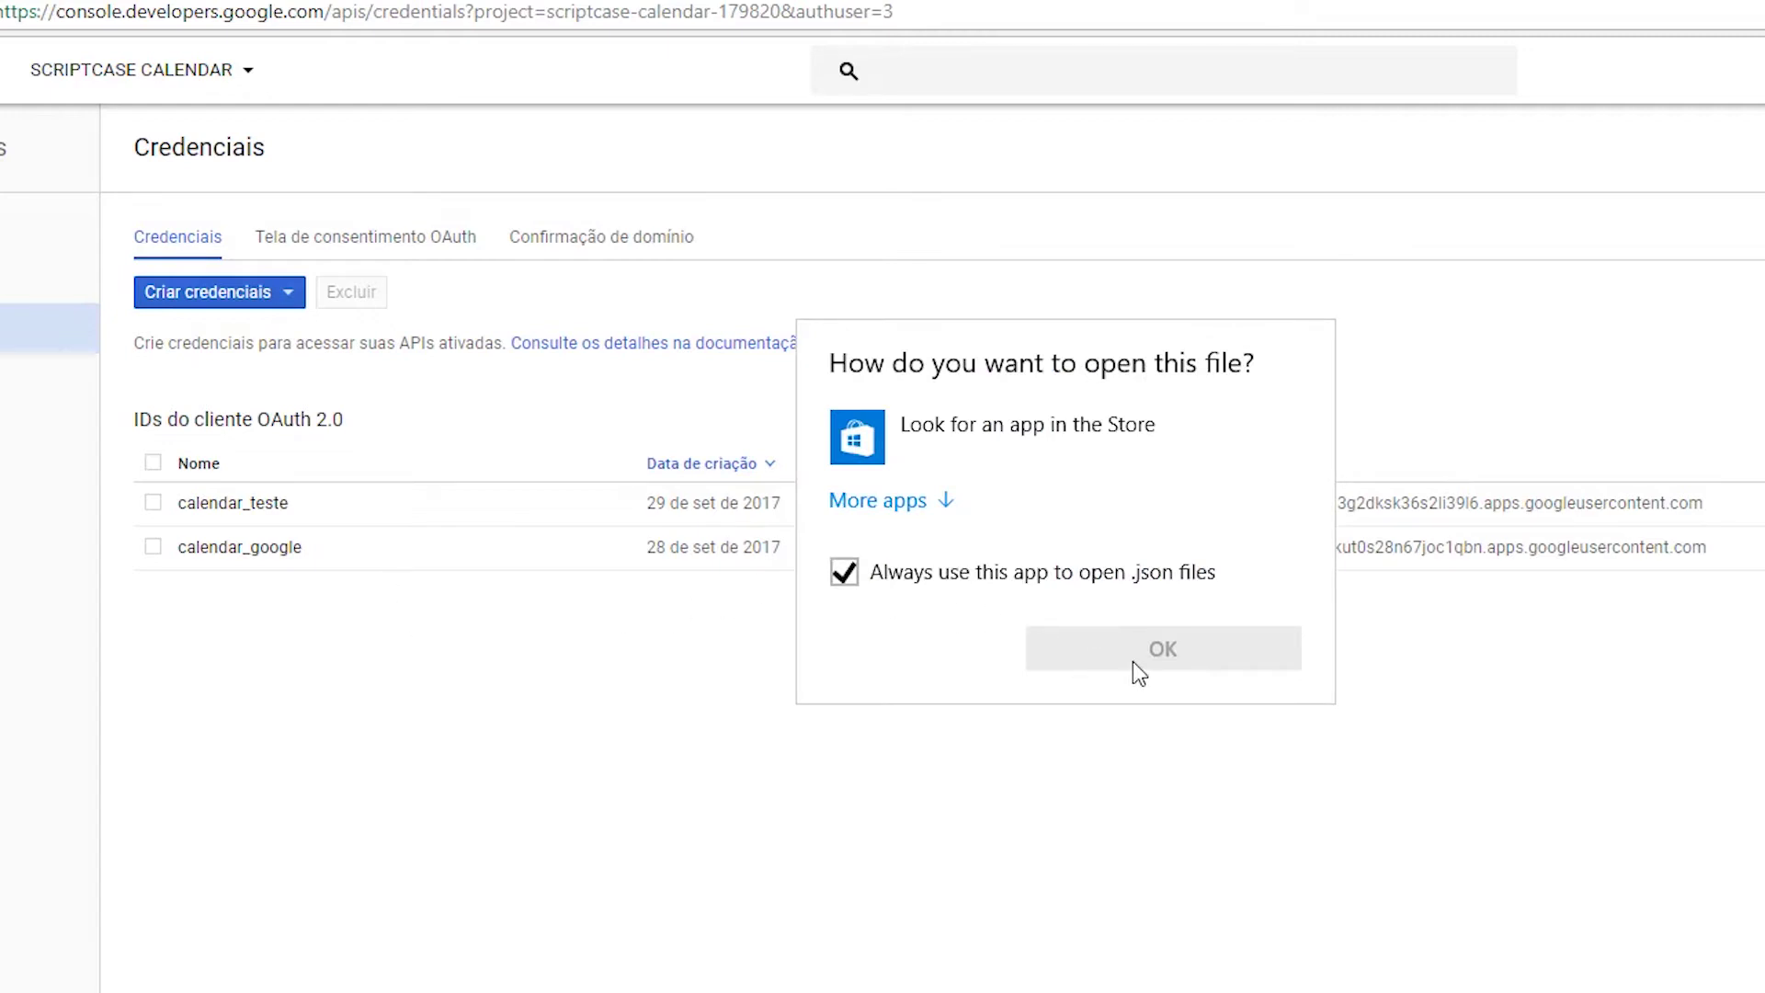
Open the JSON in Notepad, paste its contents into ScriptCase's Cliente OAuth Json field, and save.
left_click(926, 500)
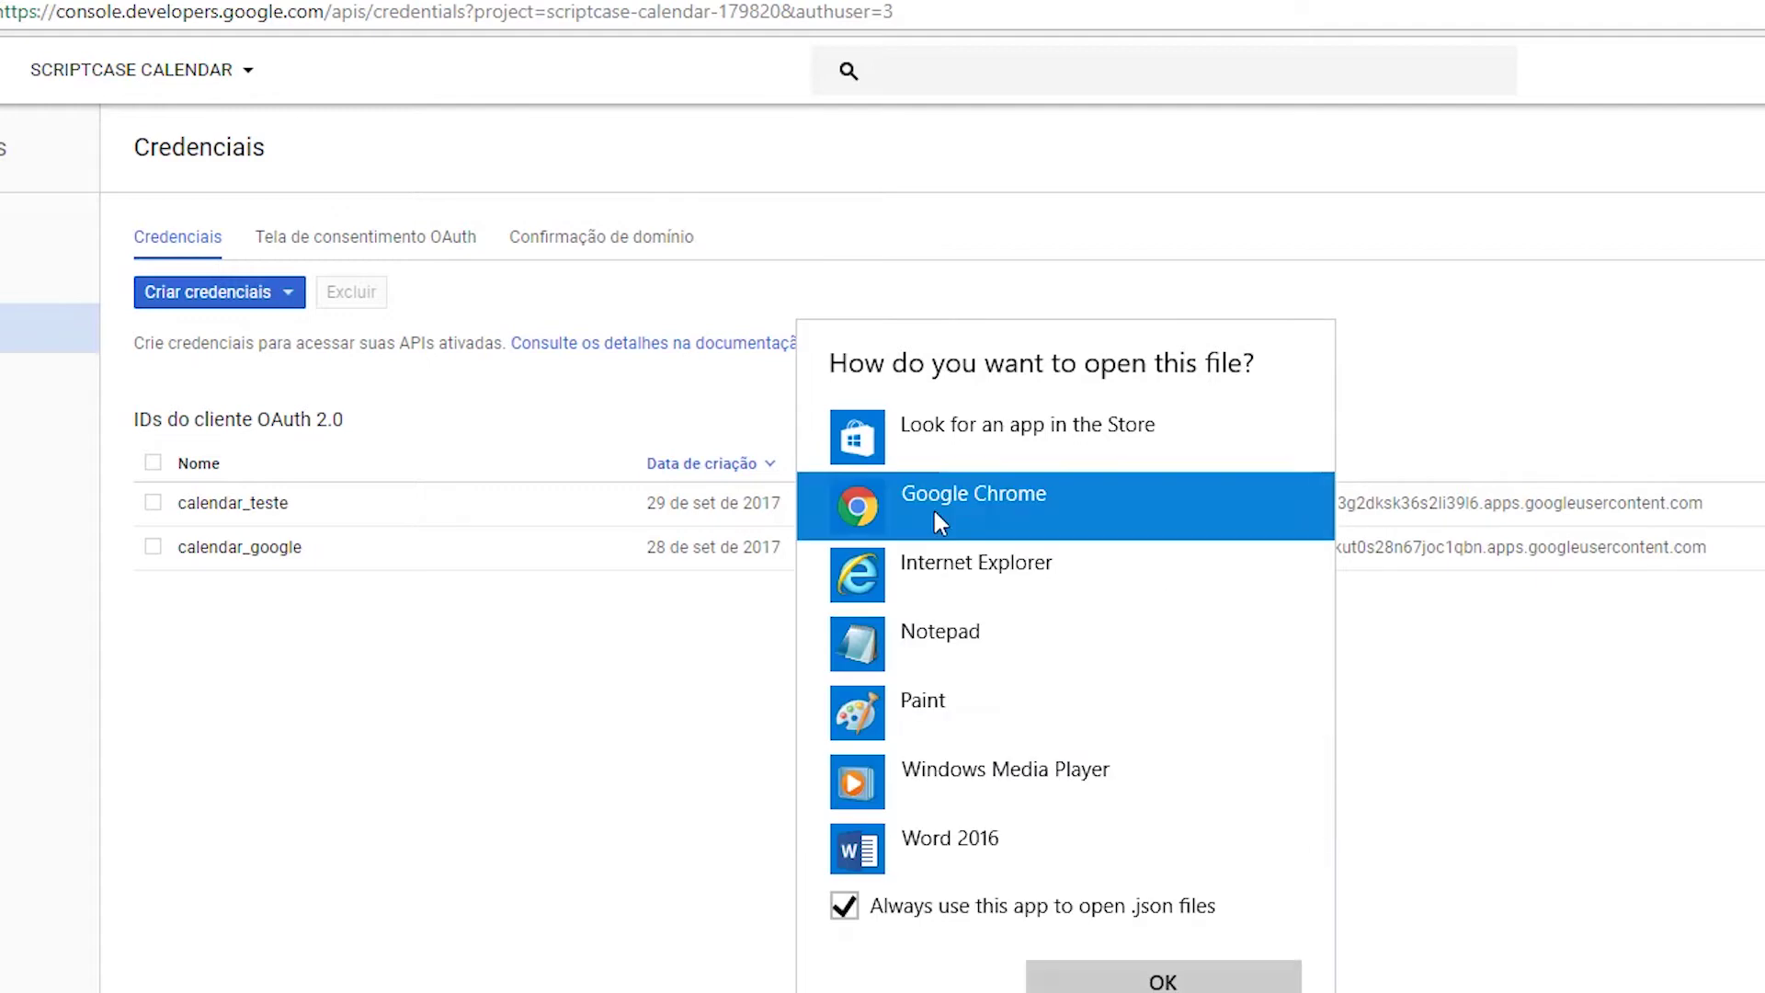
left_click(906, 643)
left_click(1094, 980)
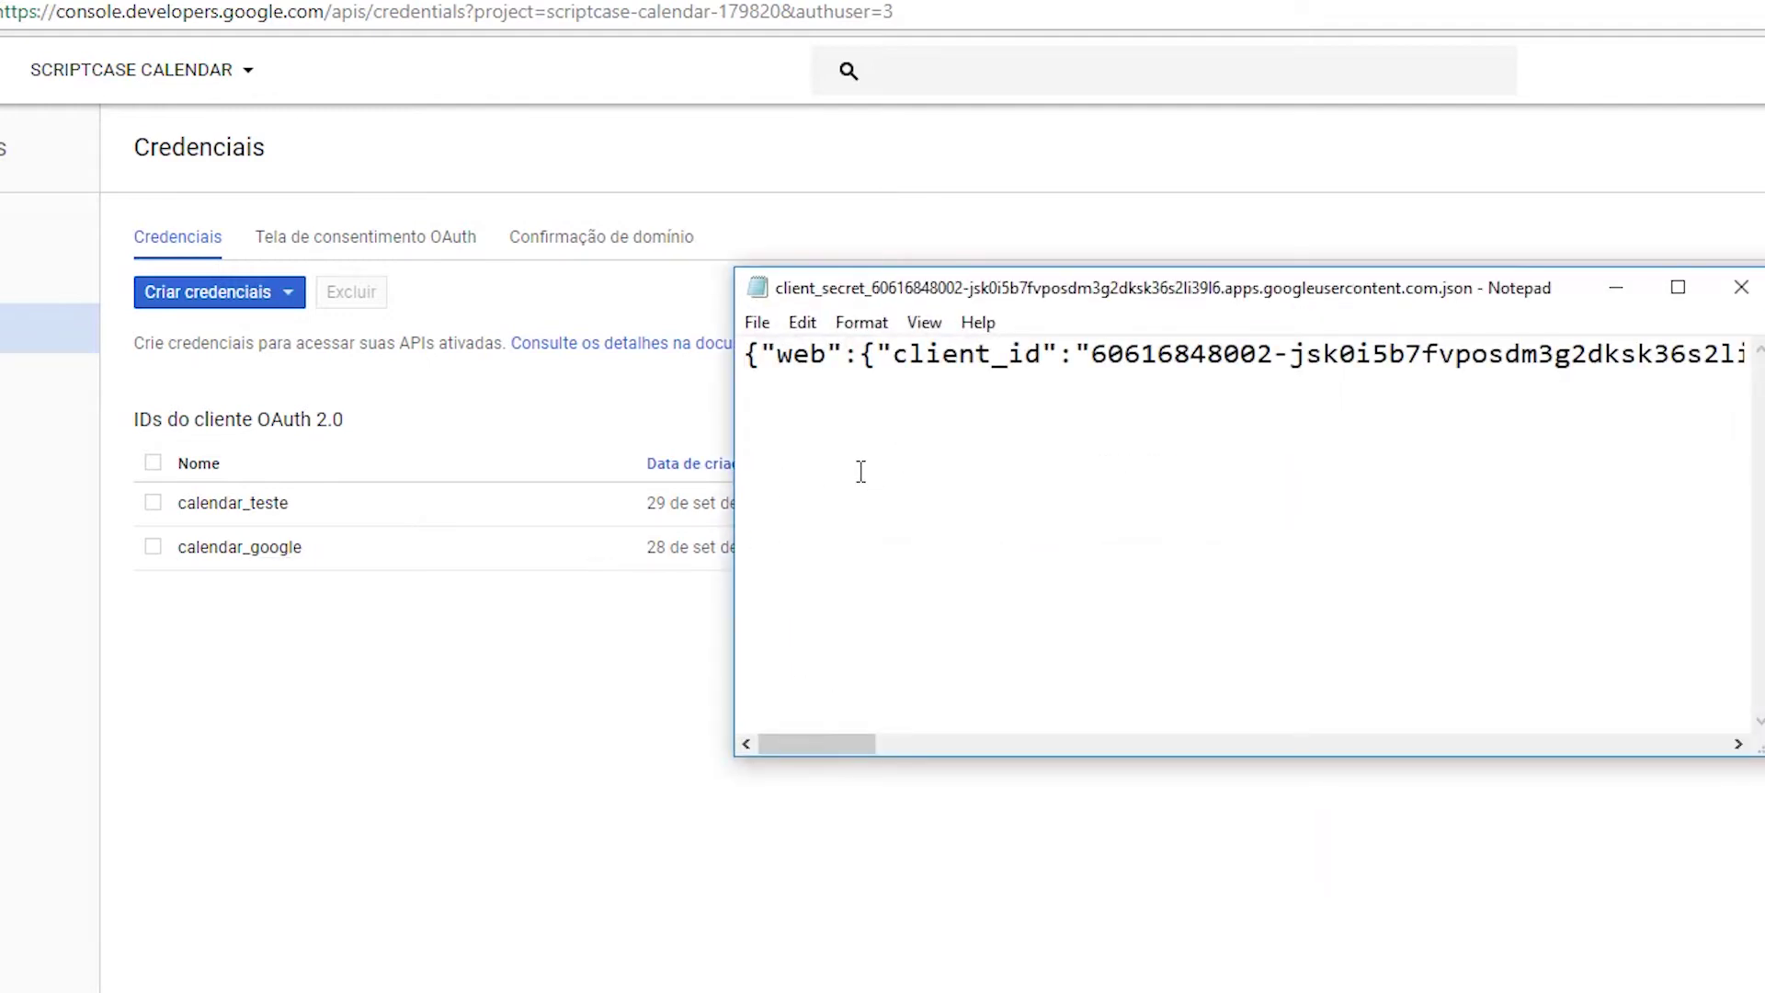
key("ctrl+a")
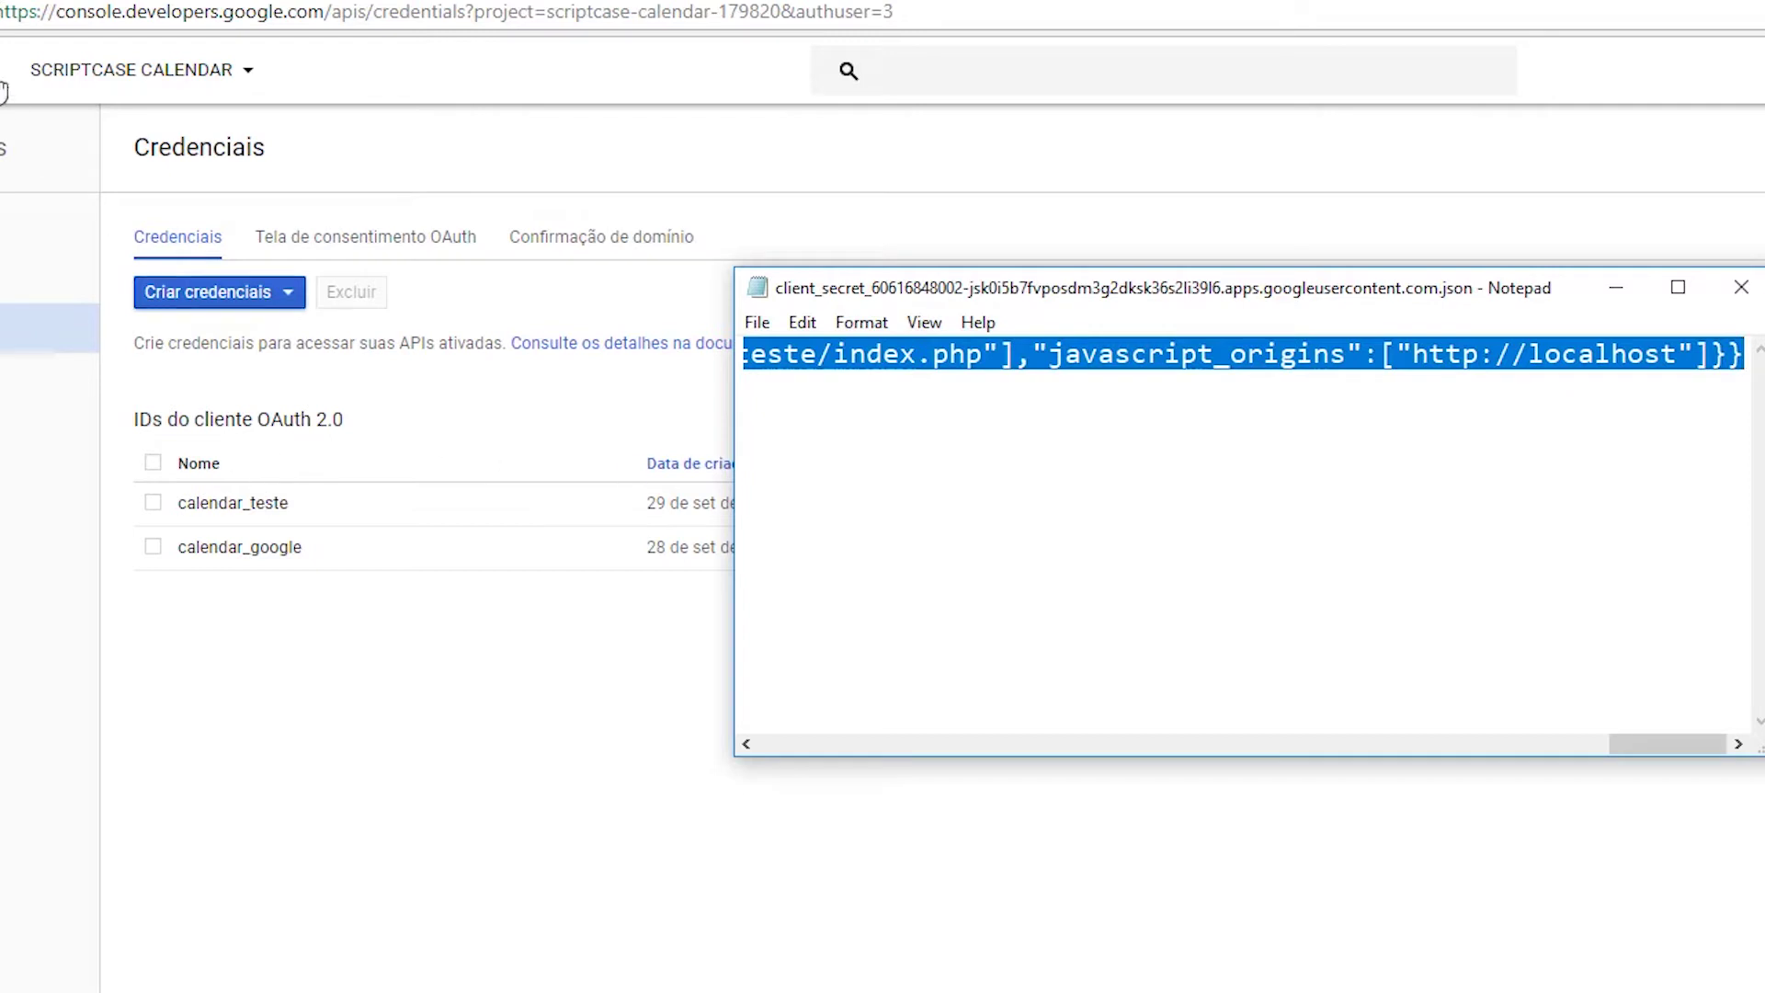
key("alt+Tab")
left_click(978, 495)
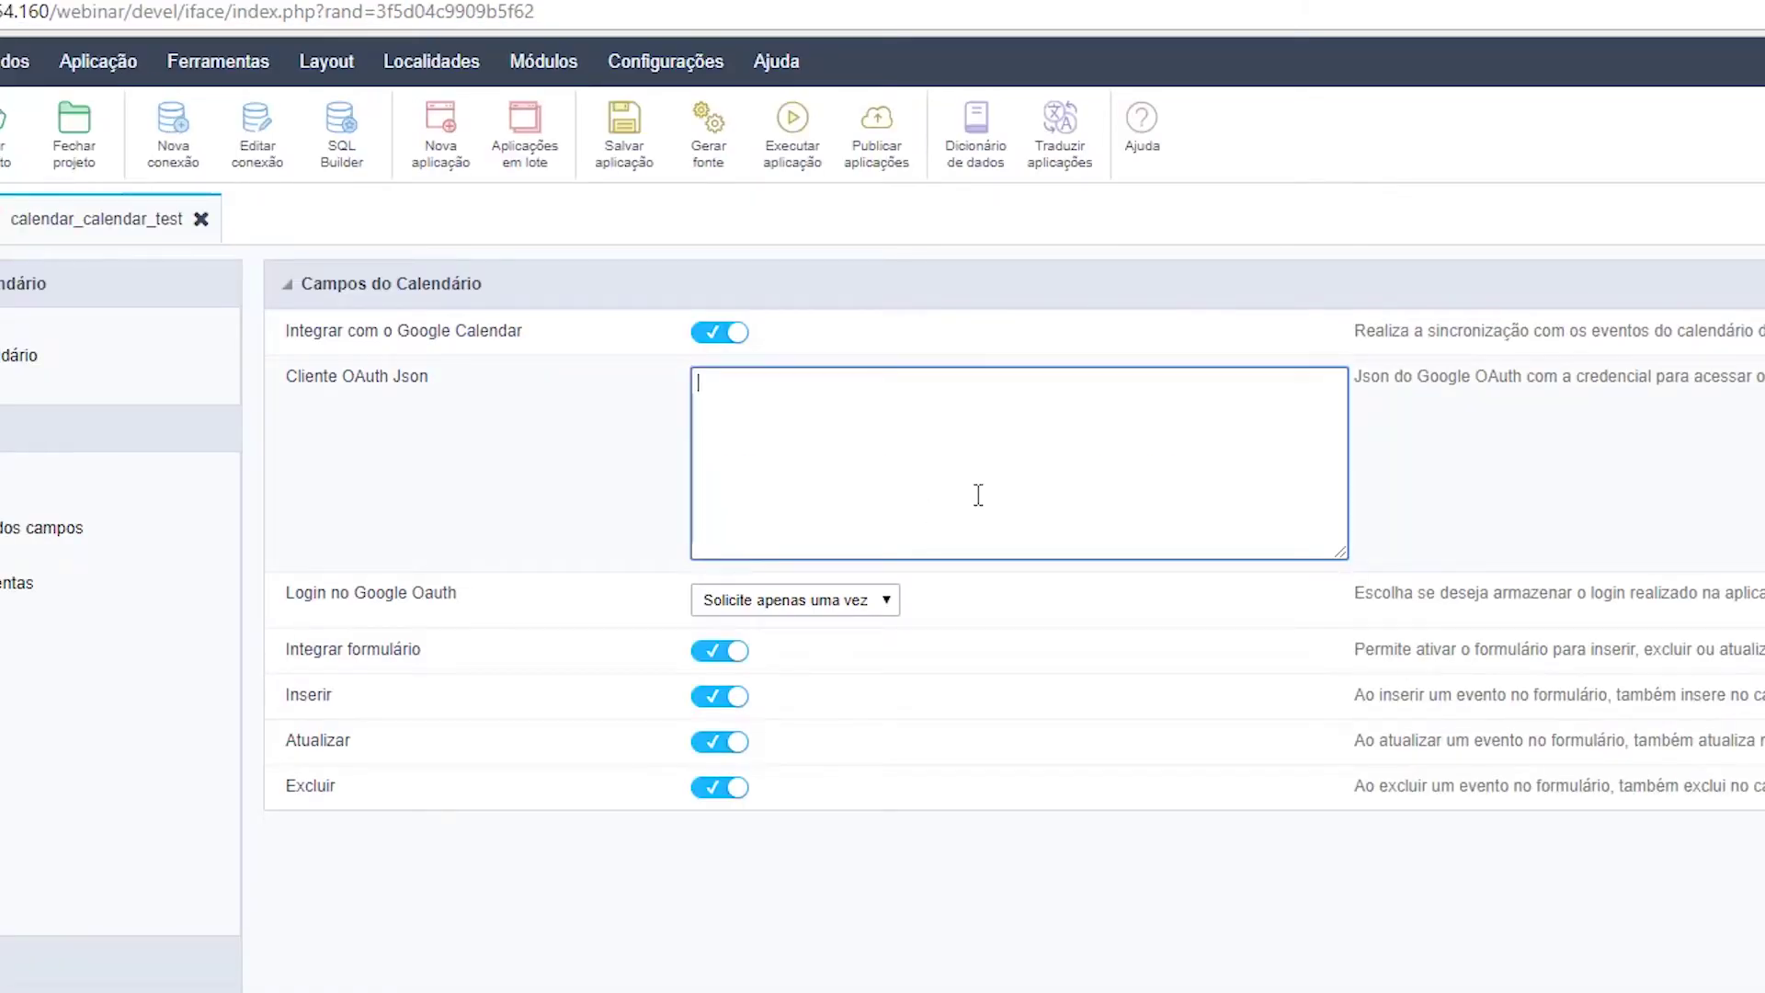
key("ctrl+v")
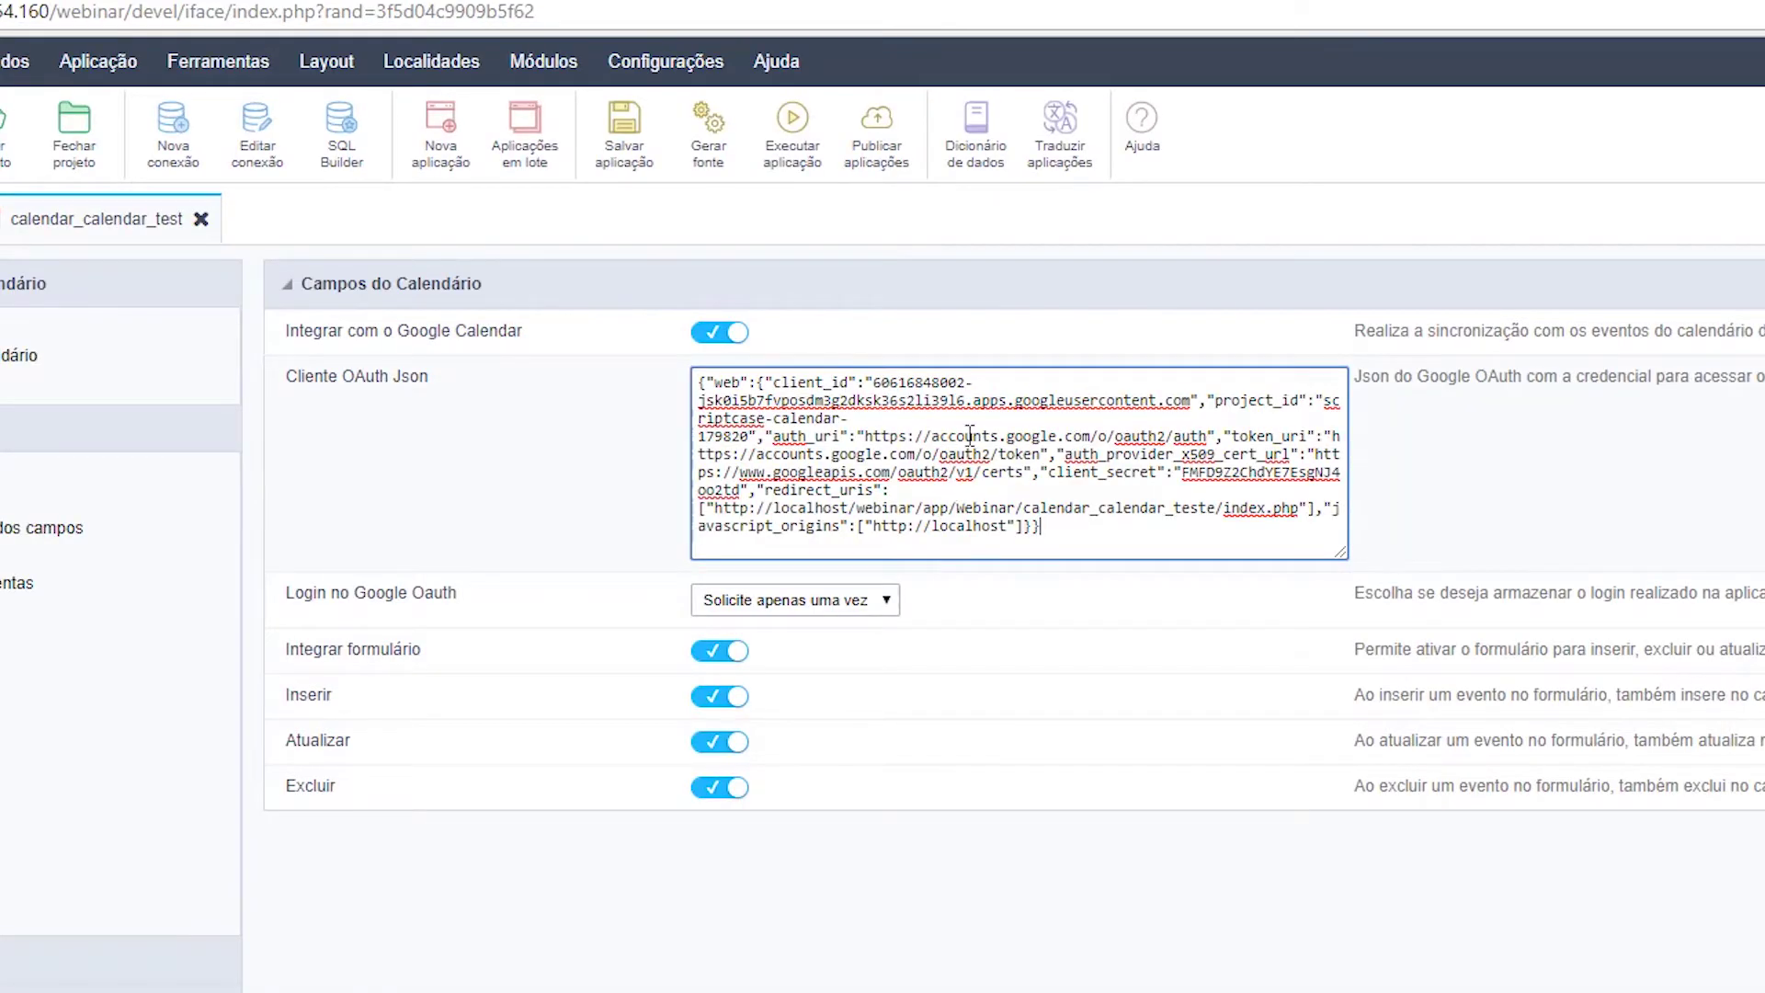
left_click(620, 145)
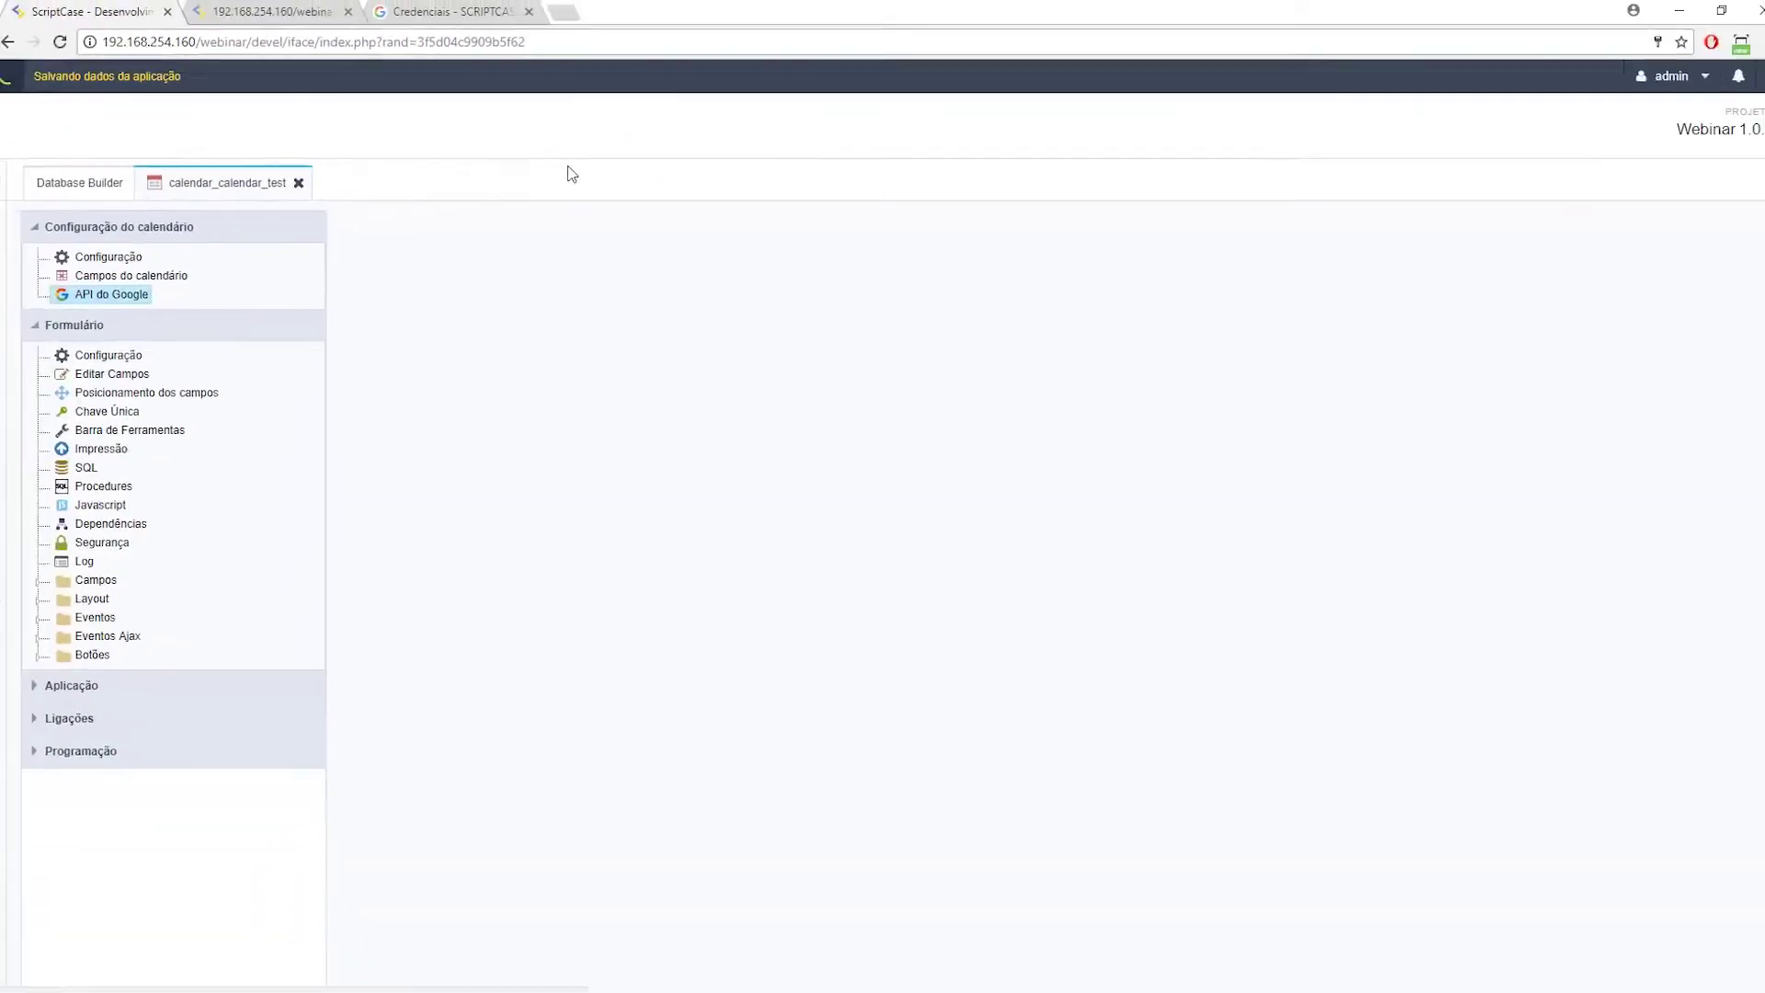
left_click(460, 12)
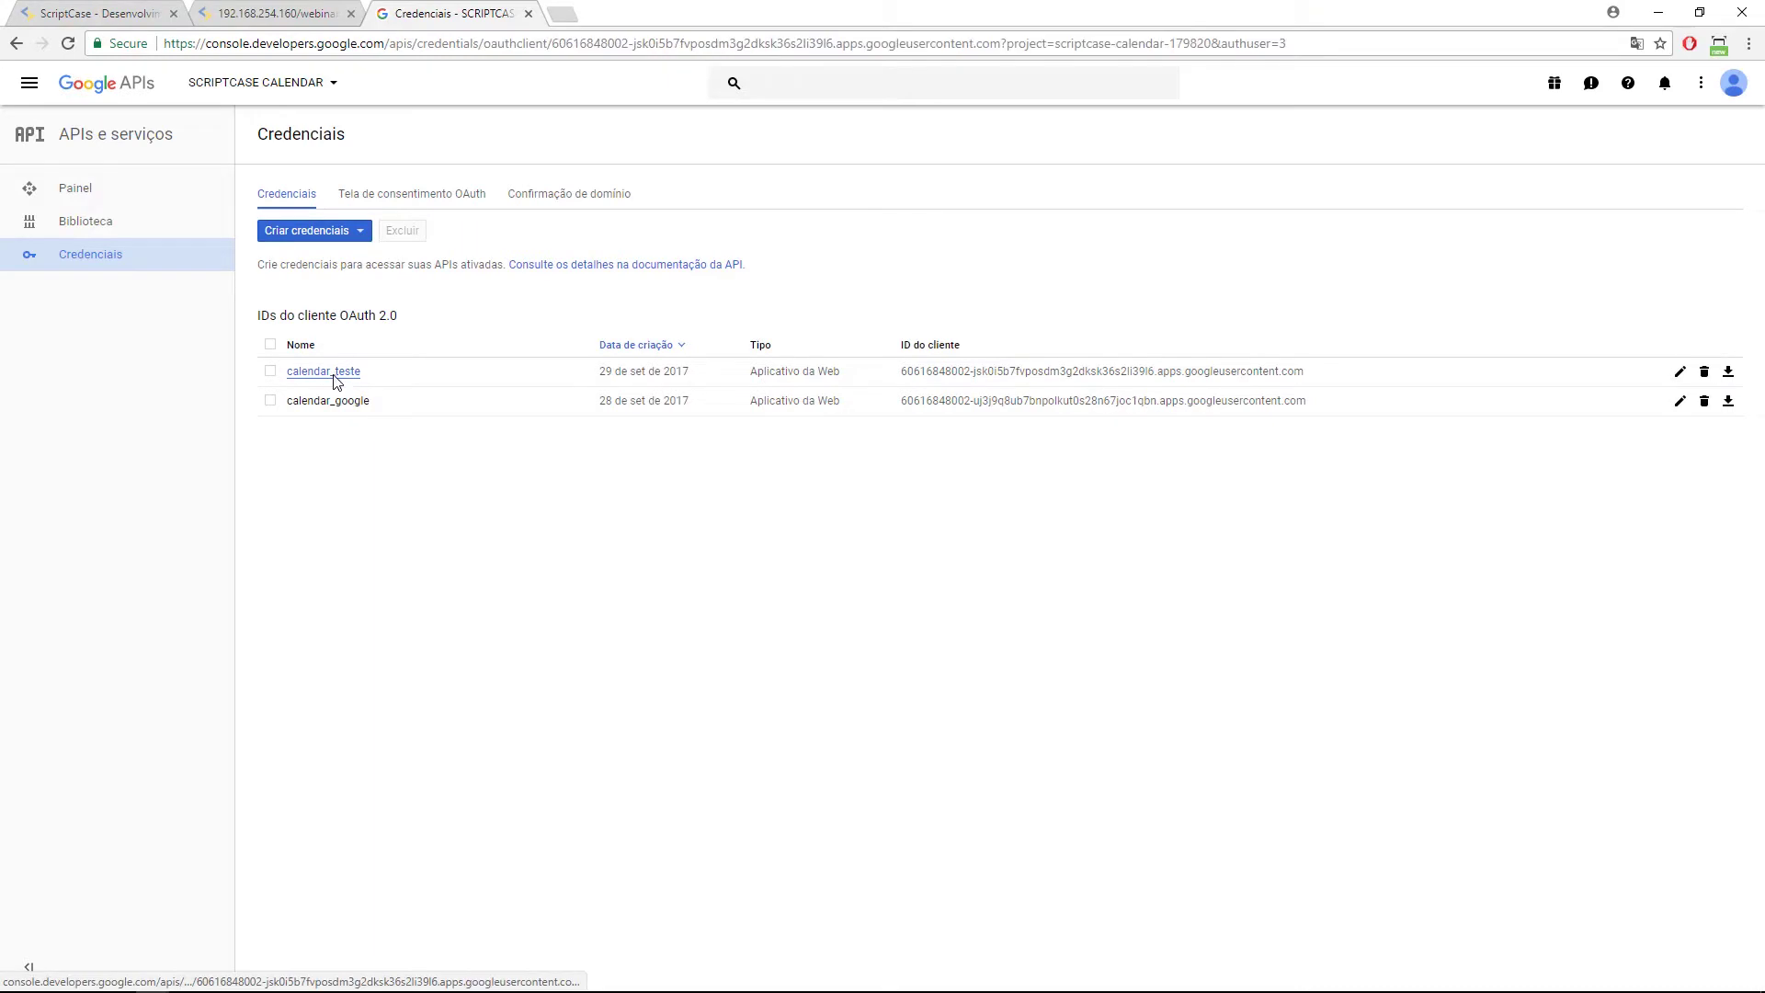
left_click(336, 372)
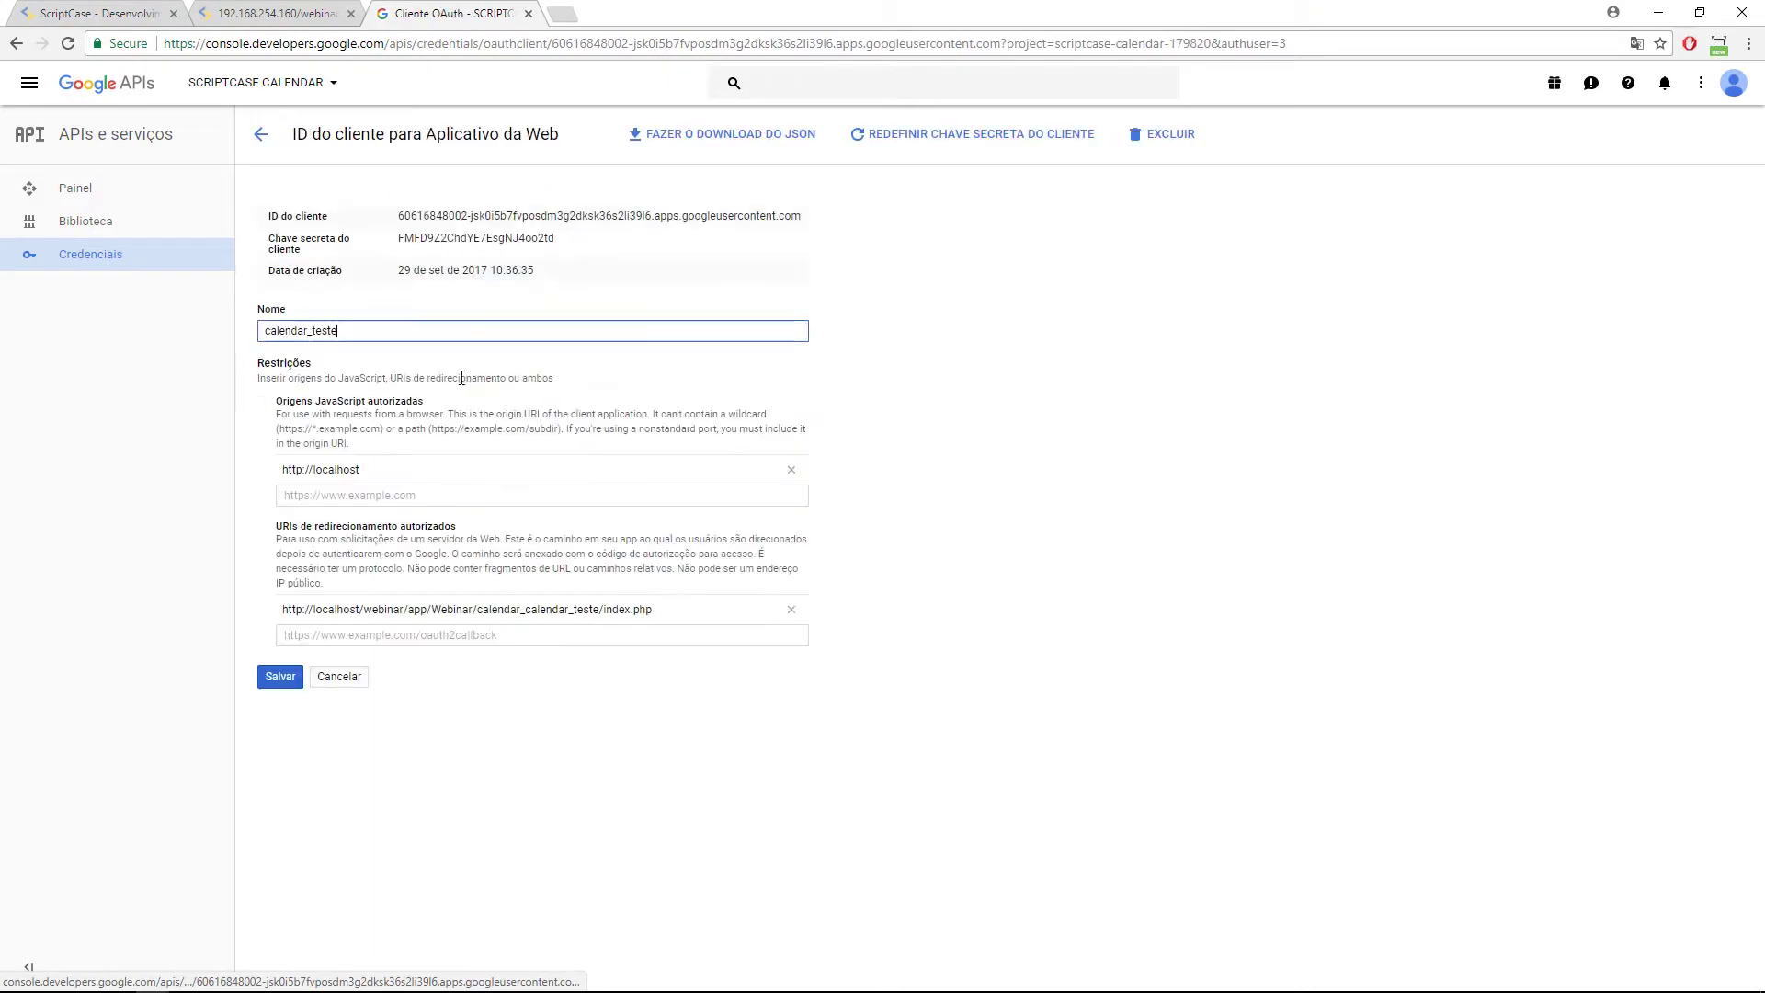
triple_click(366, 469)
left_click(107, 24)
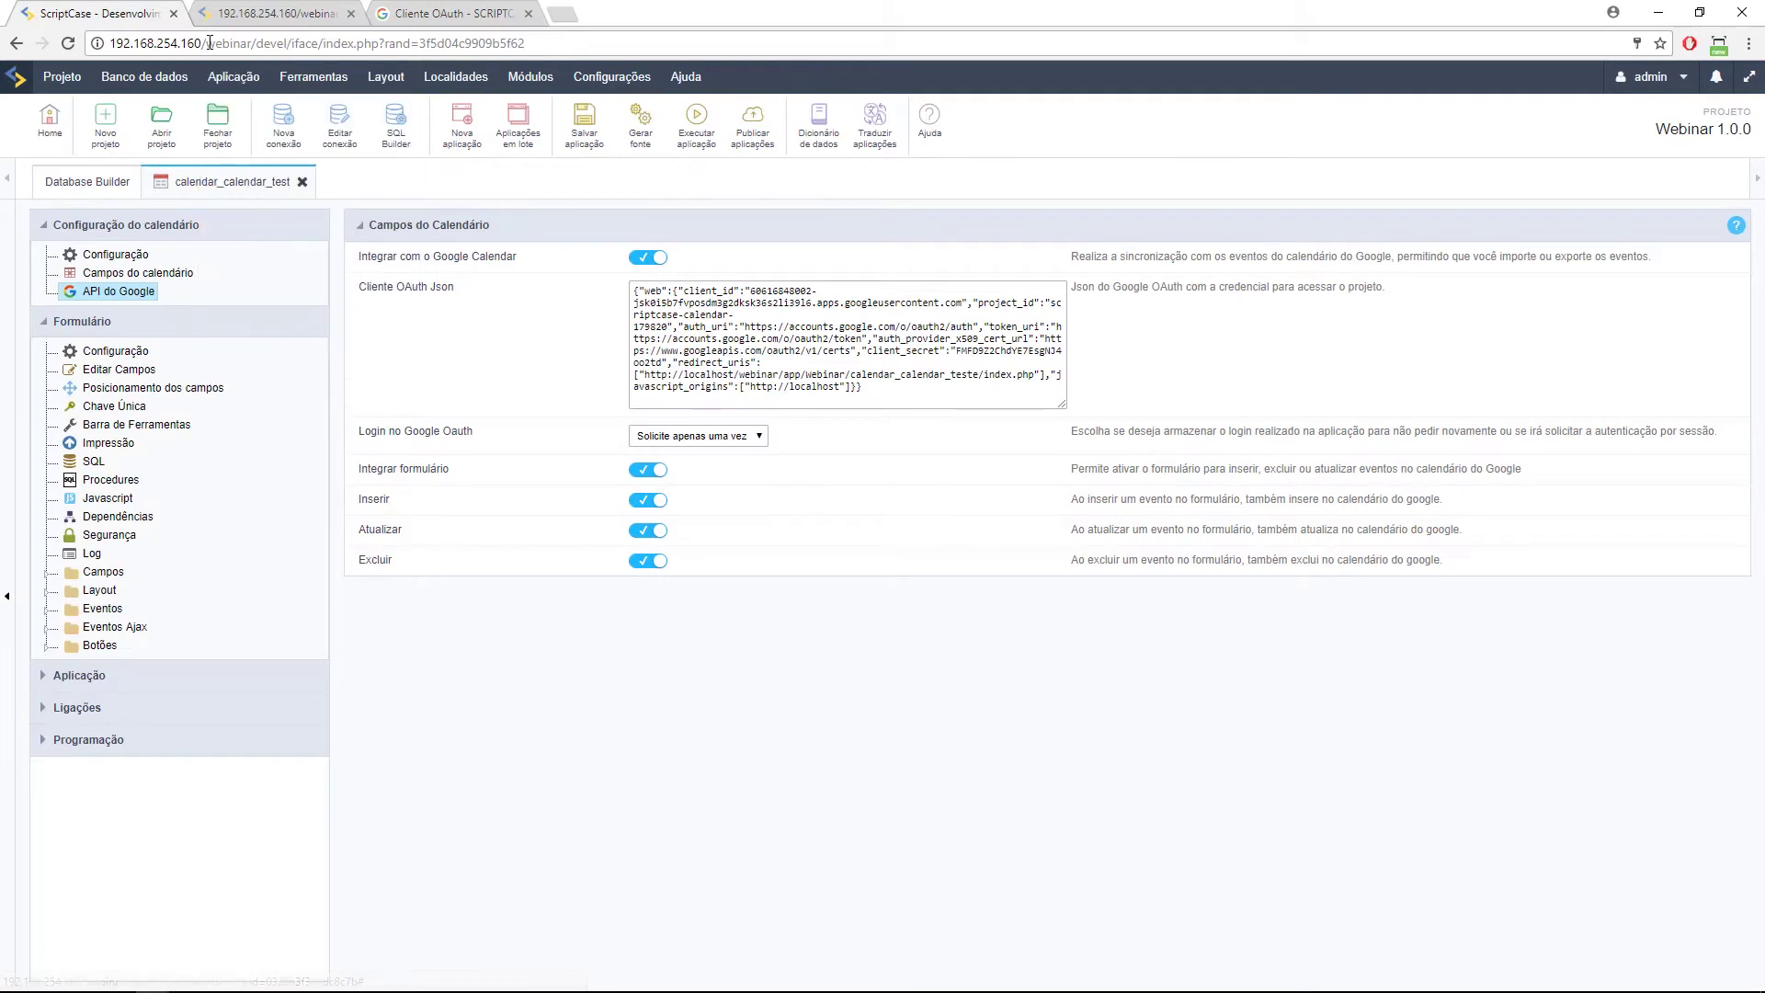
mouse_move(51, 986)
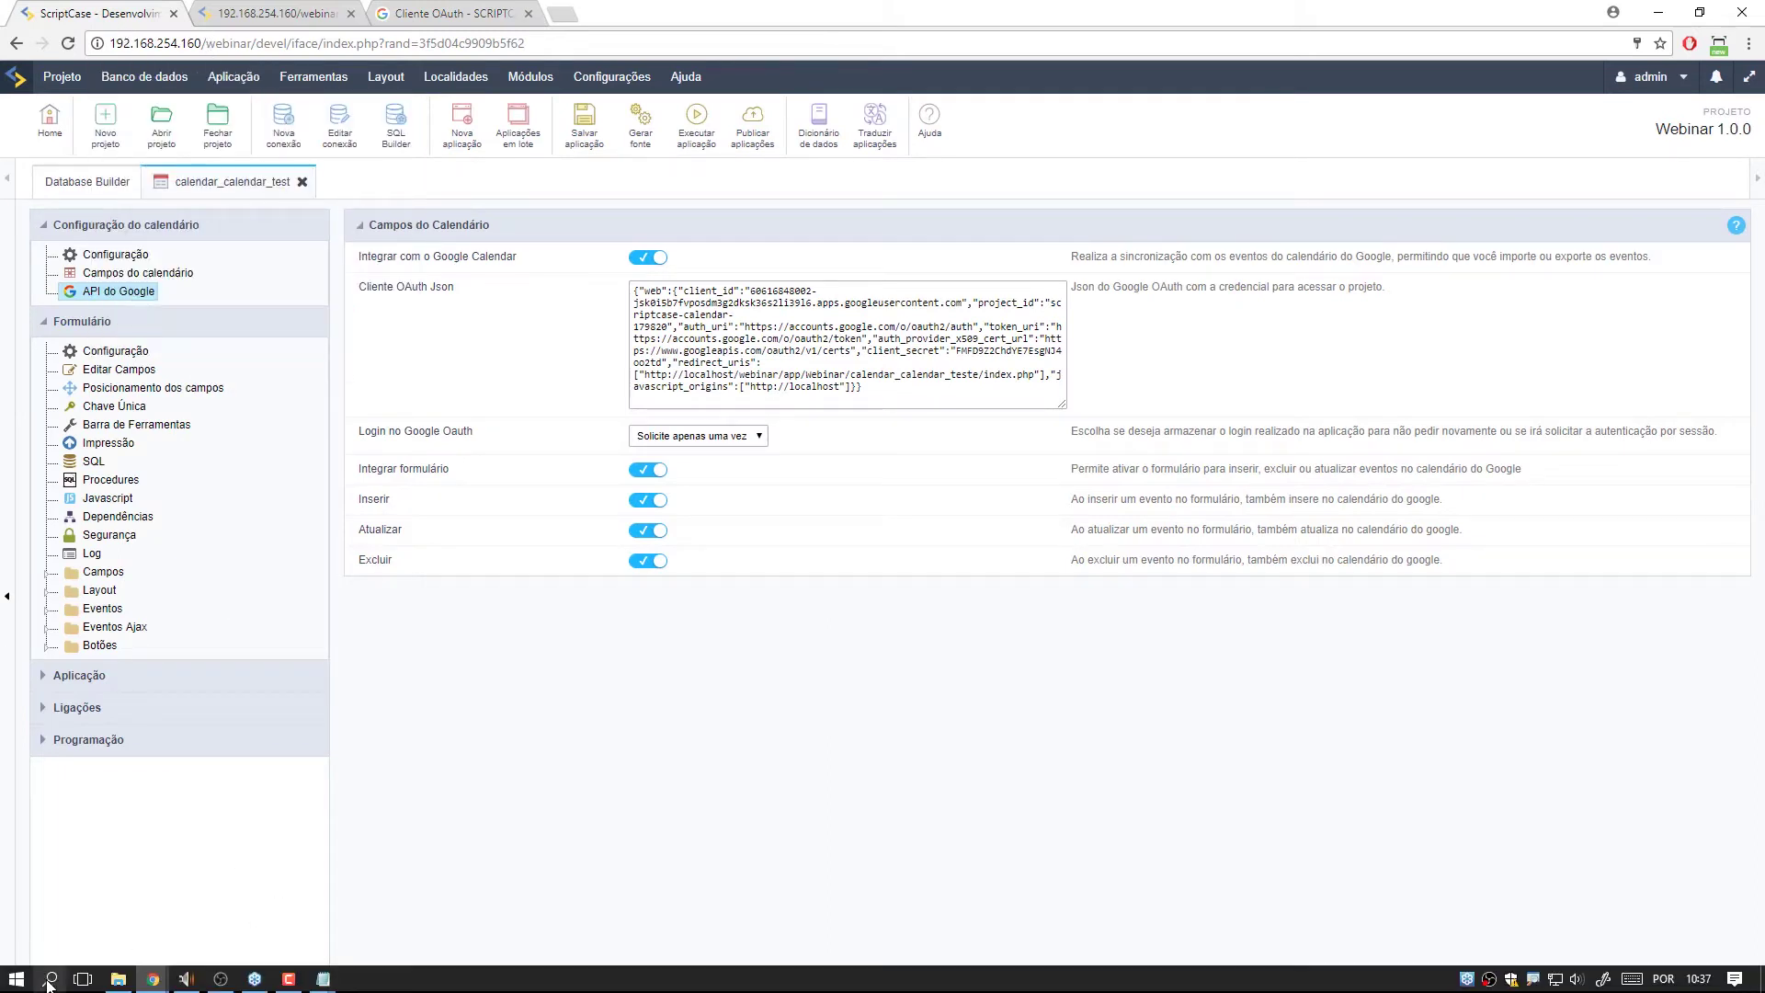
right_click(17, 979)
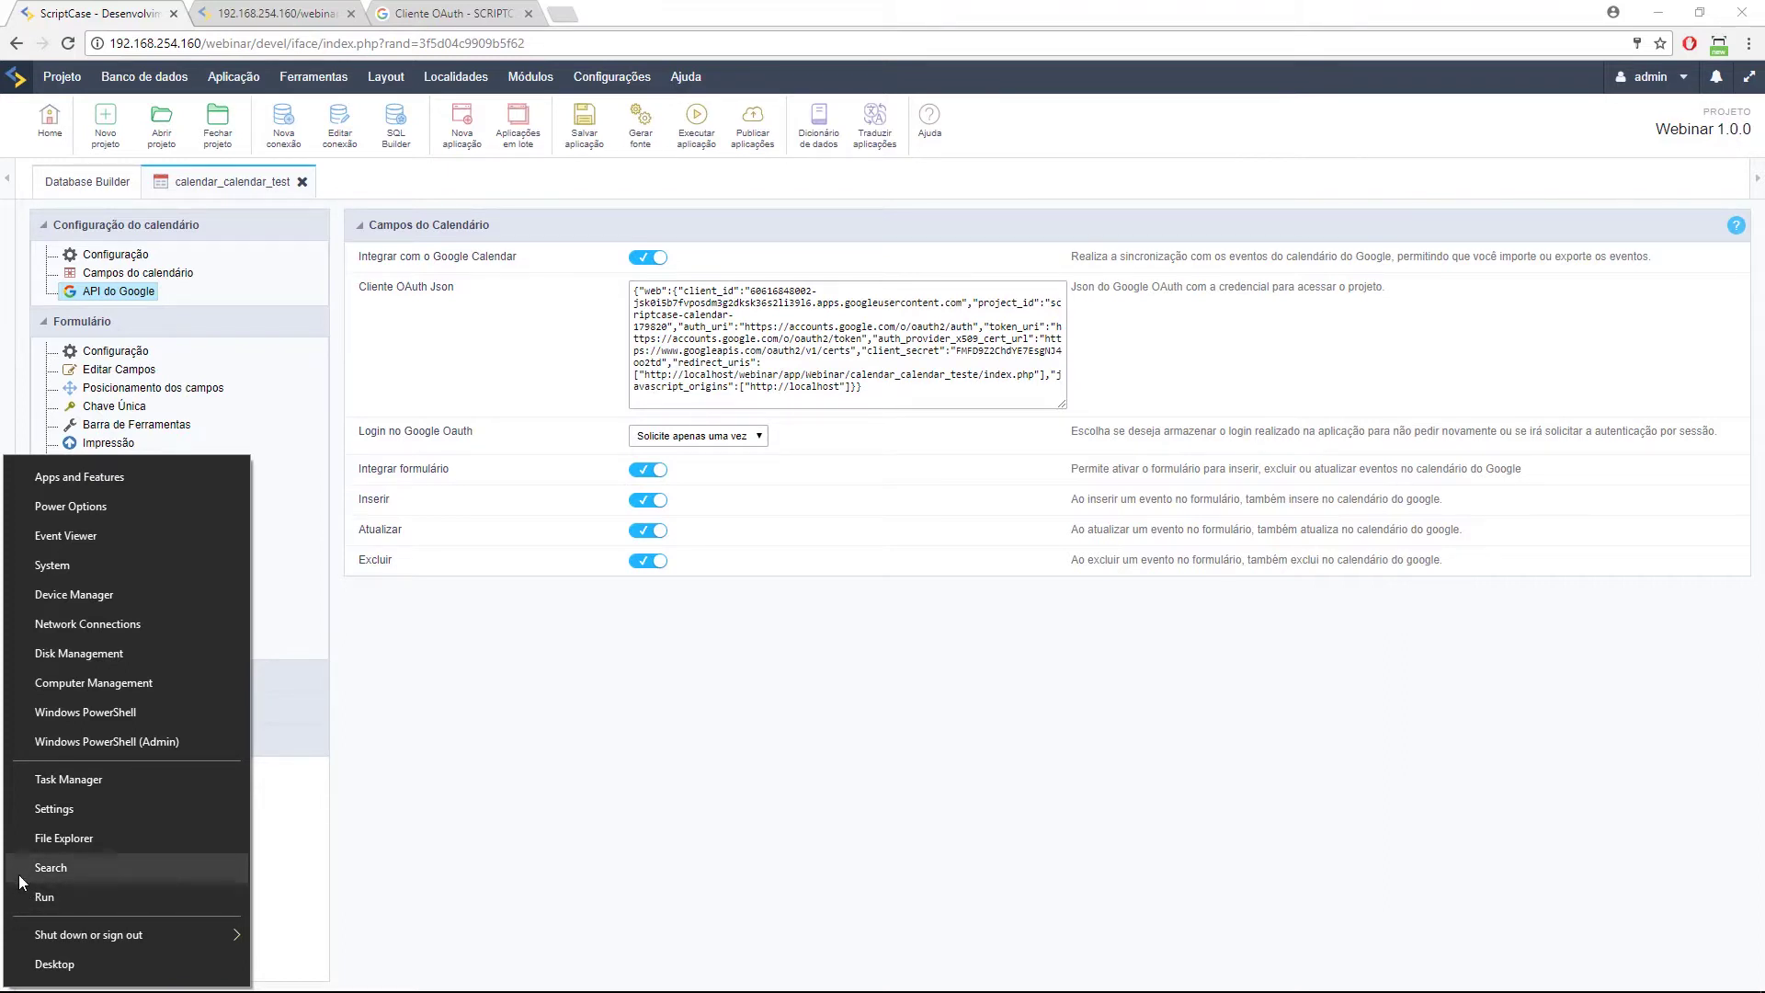
Launch Remote Desktop Connection by searching 'remote' in the Start menu.
left_click(51, 896)
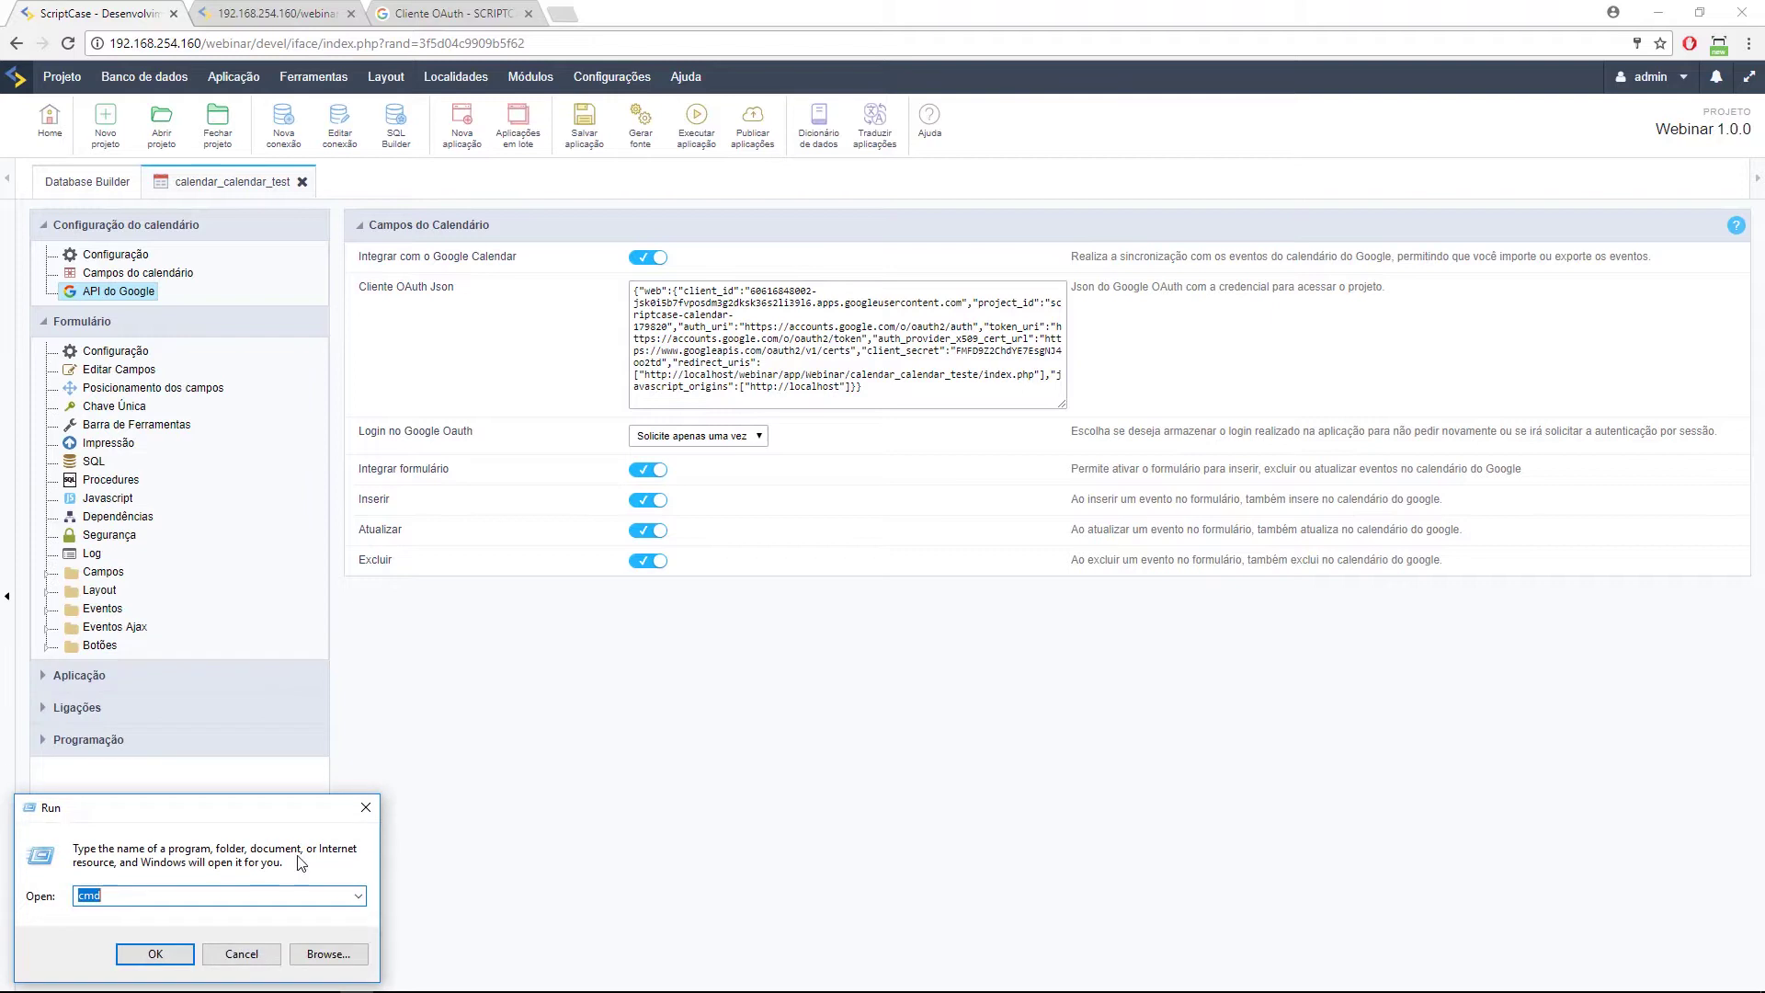
type("mst")
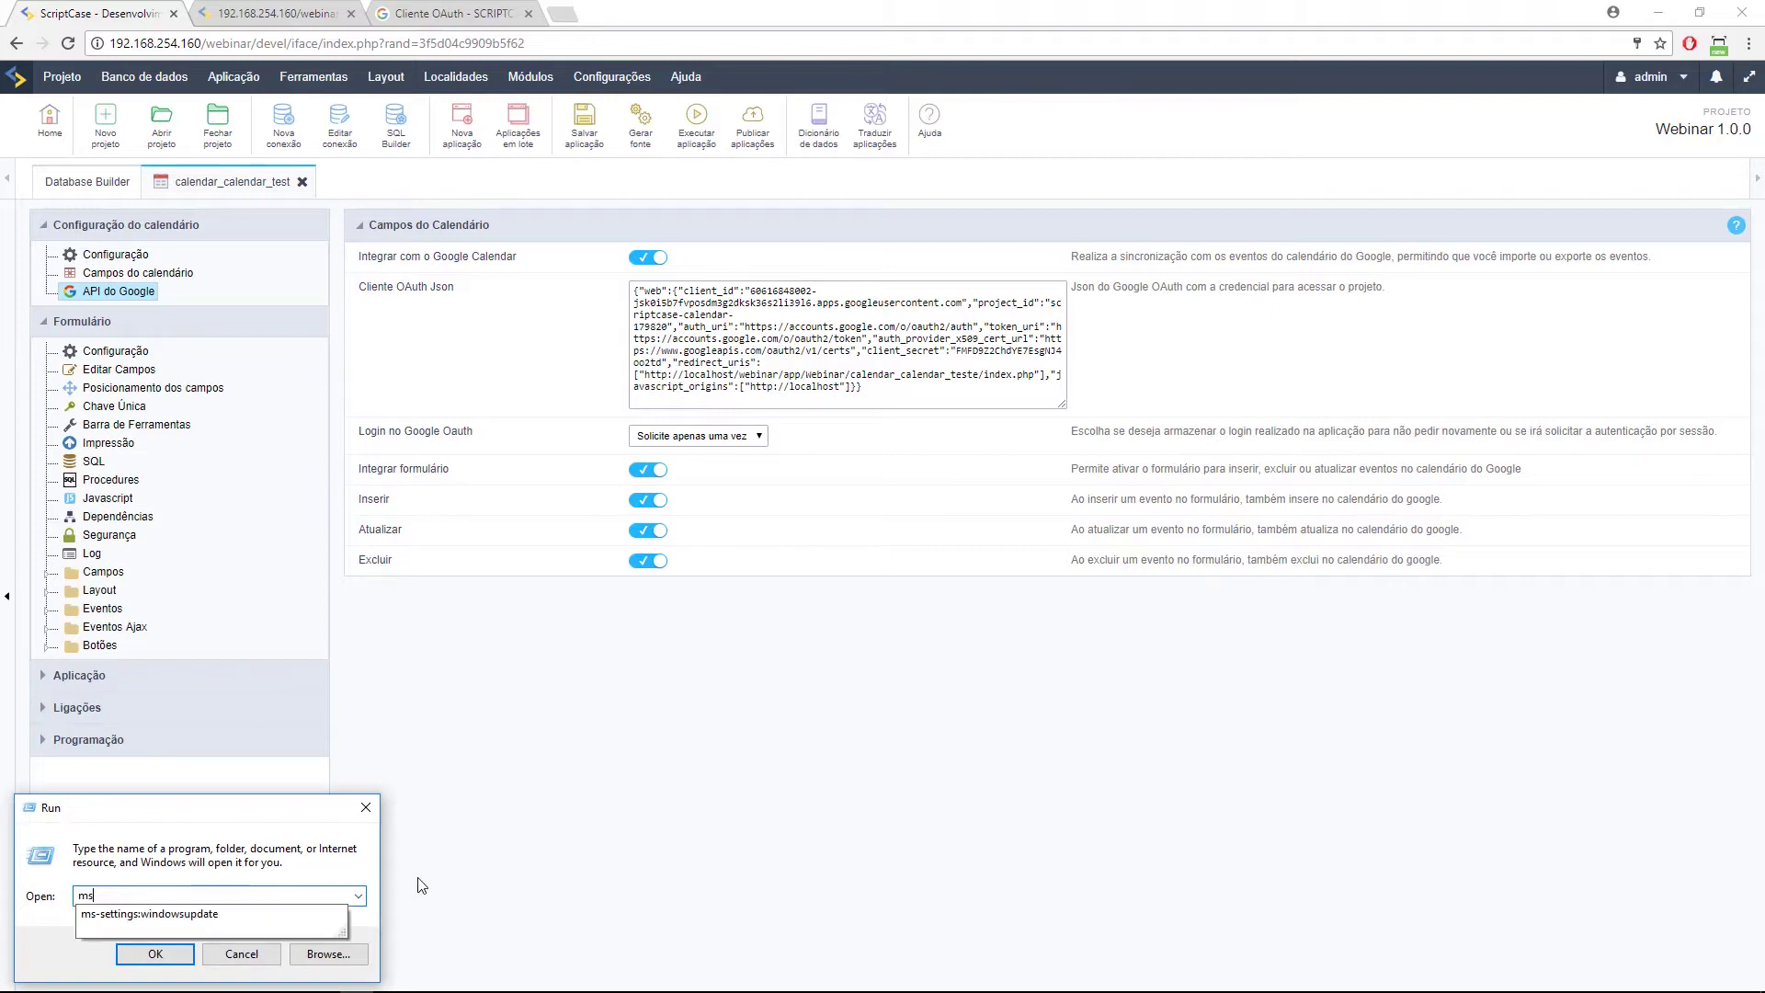
key("BackSpace")
key("BackSpace")
key("BackSpace")
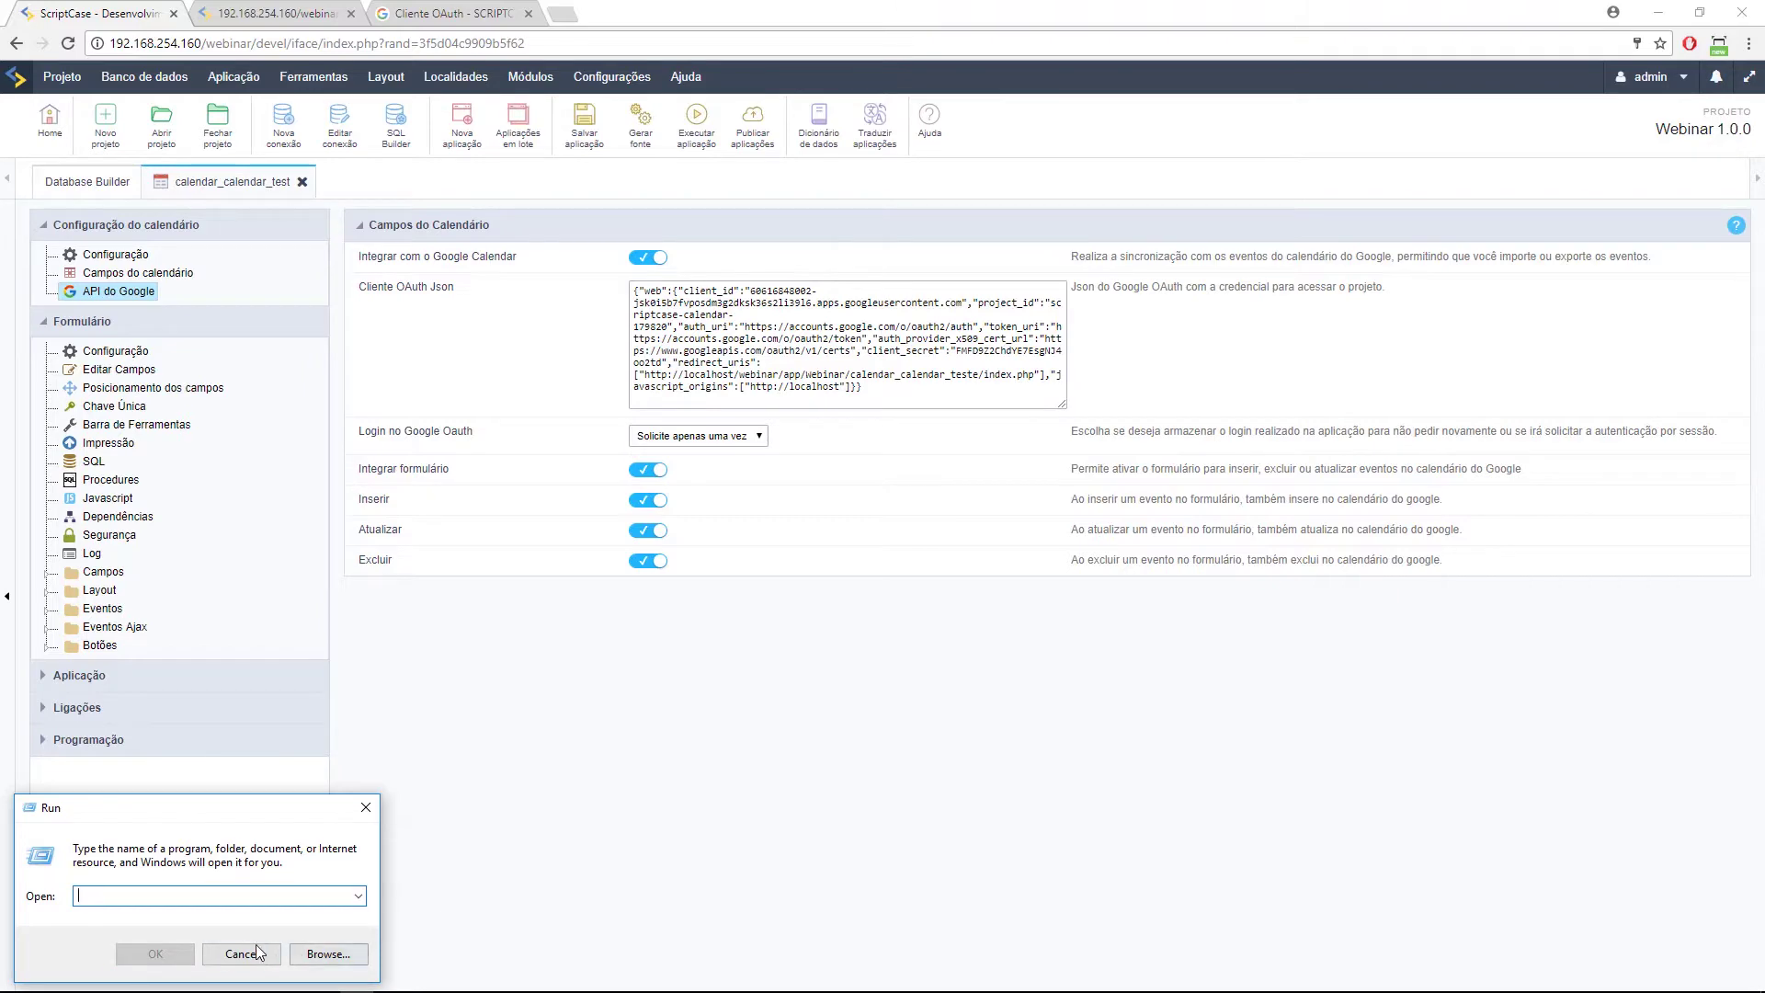
left_click(258, 954)
left_click(16, 980)
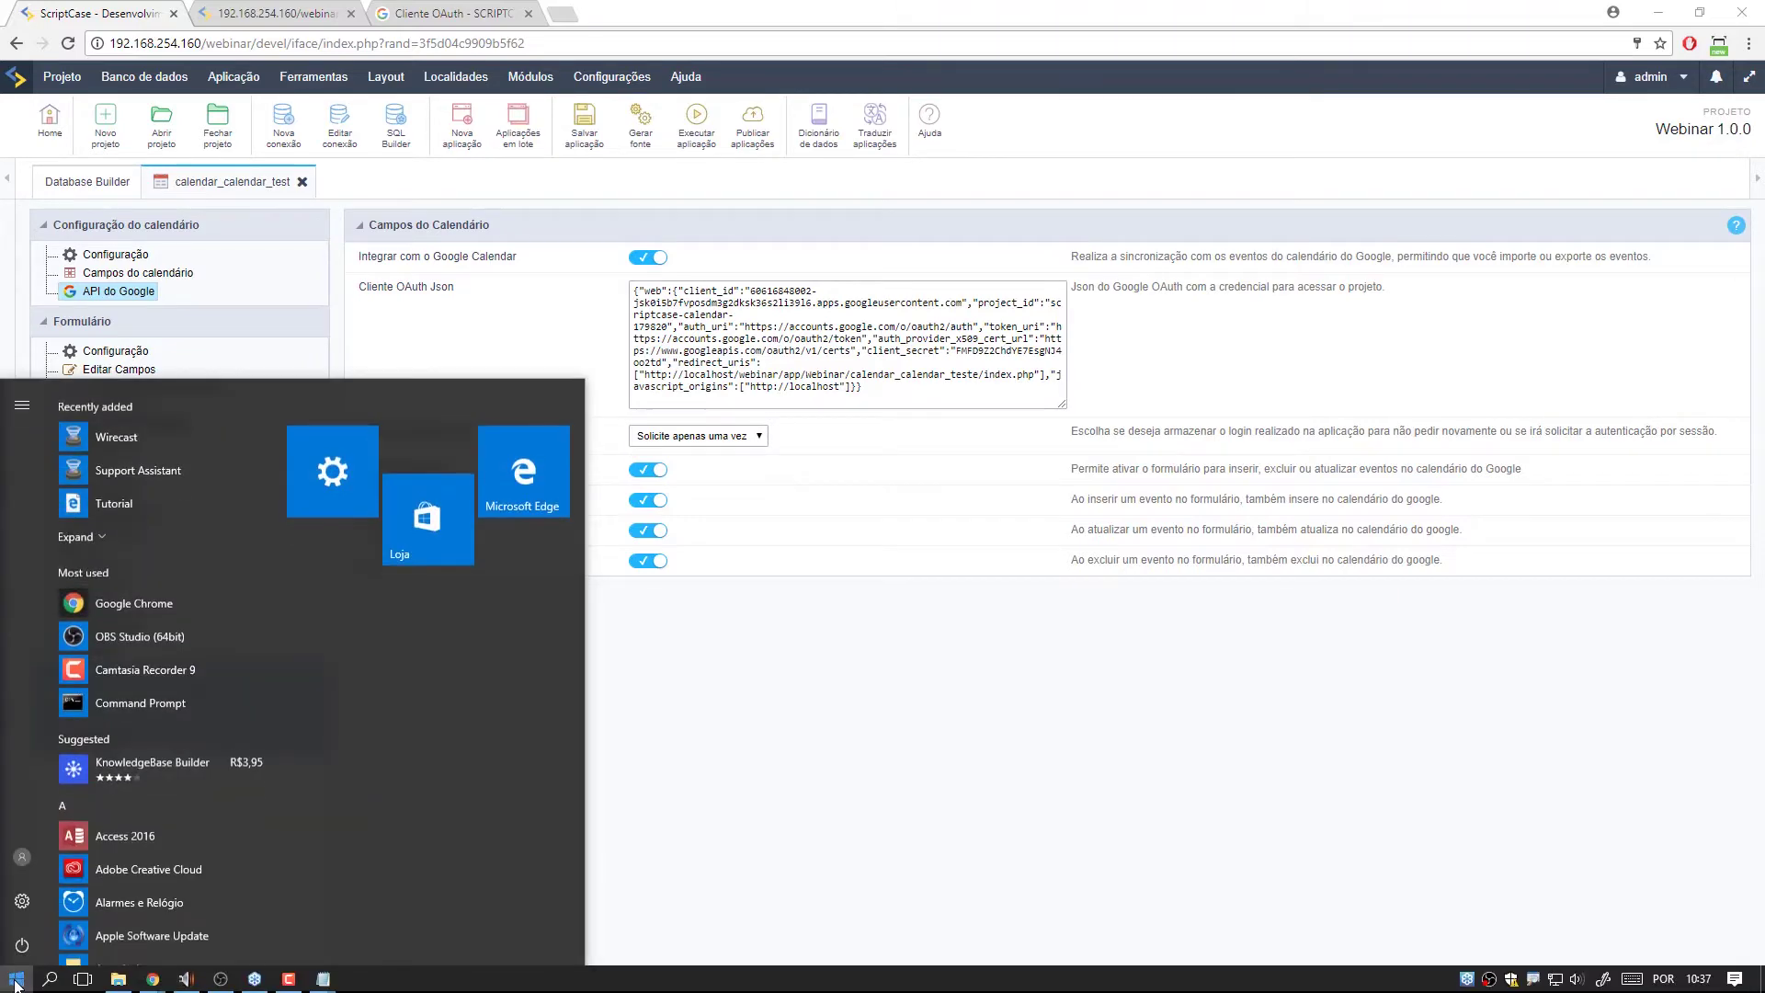
type("remote")
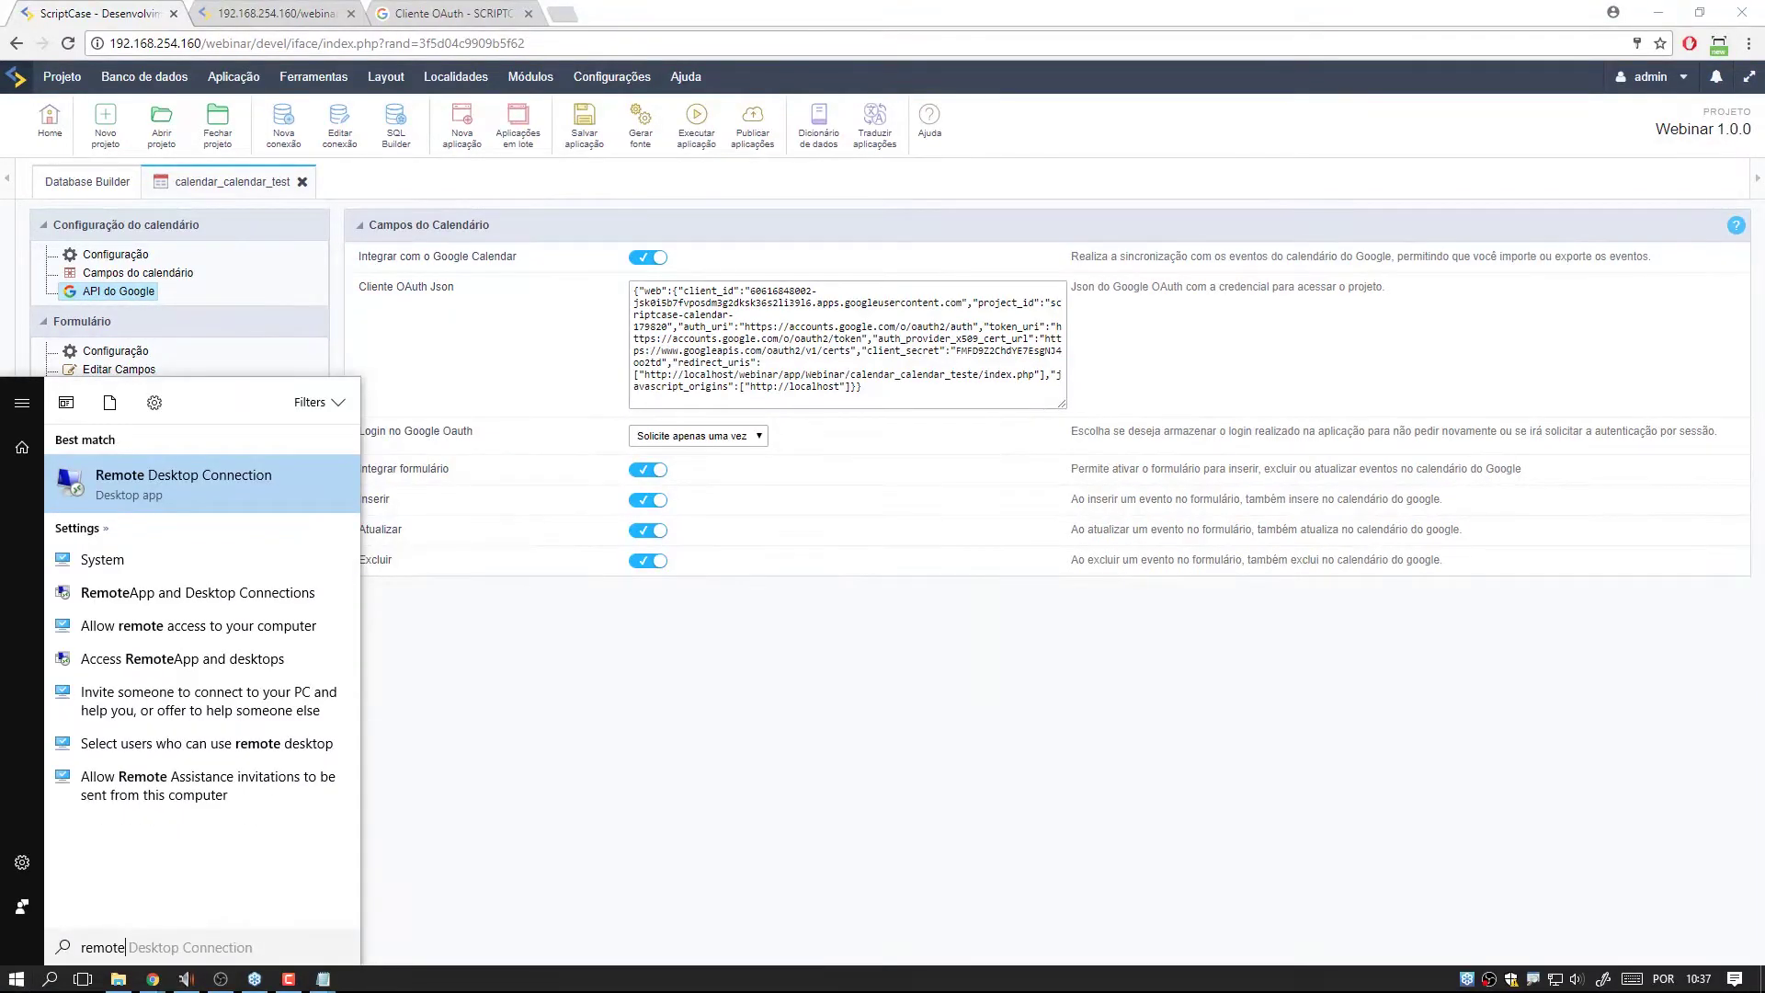
left_click(208, 480)
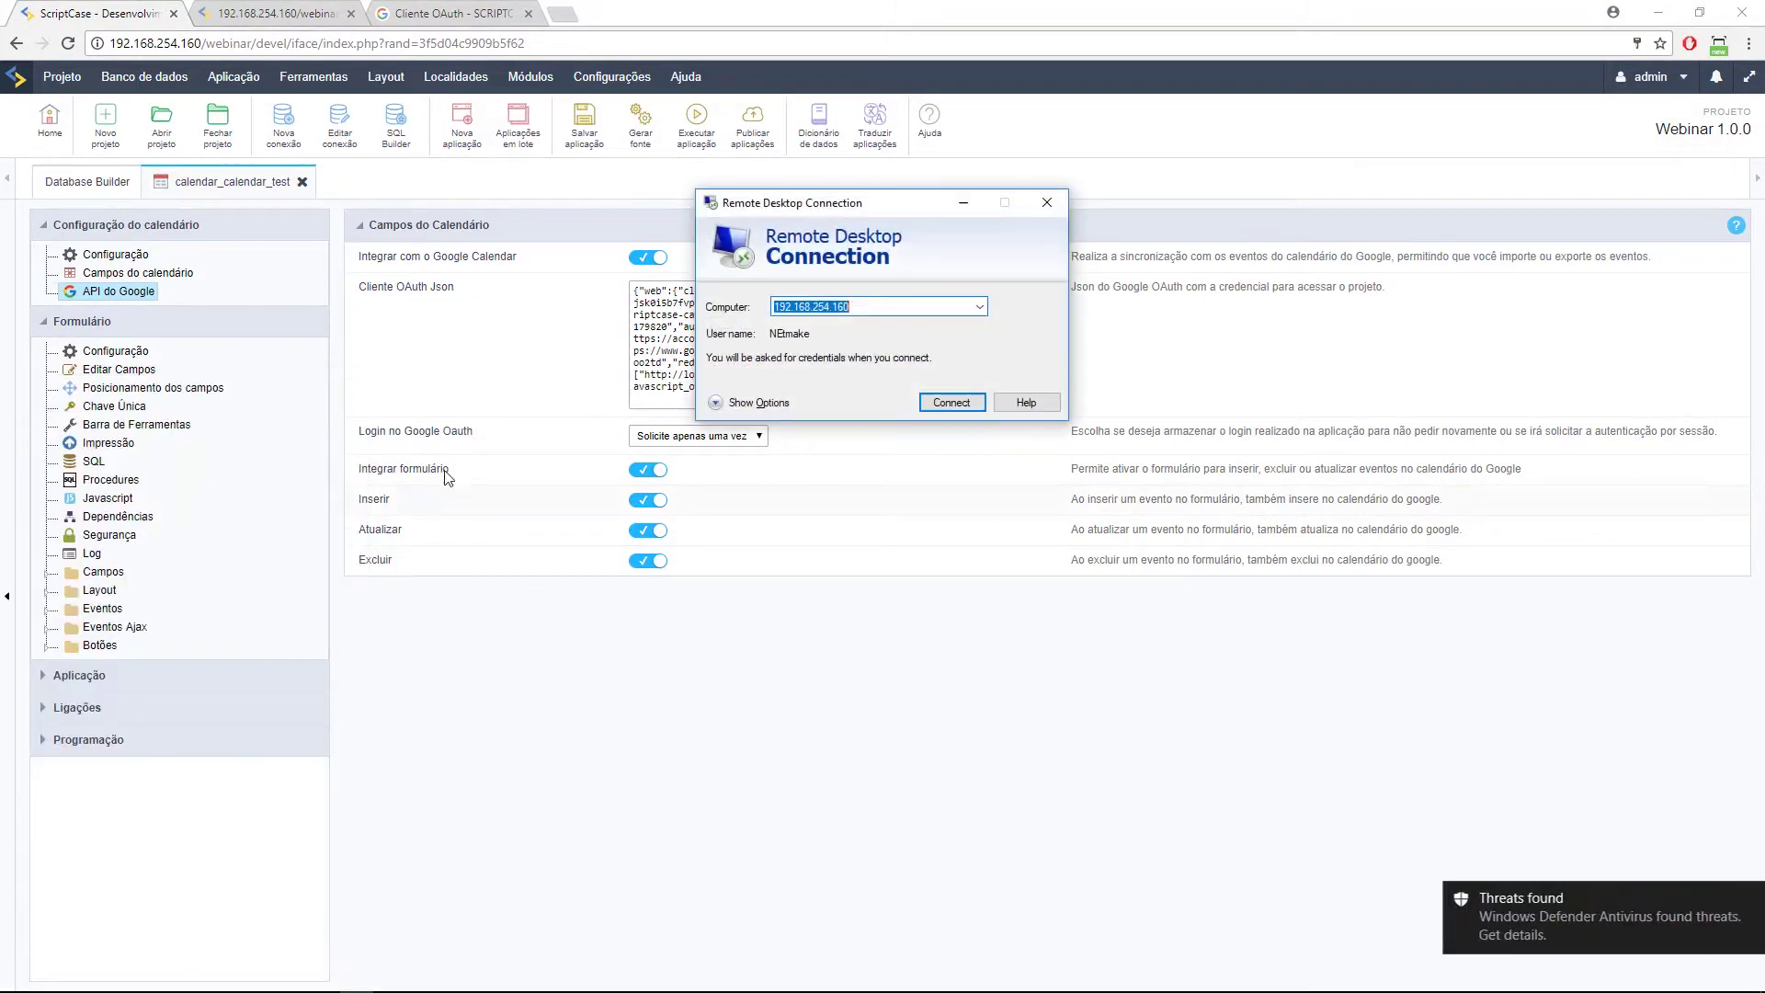
Connect to 192.168.254.160 as Administrador with its password and accept the certificate warning.
left_click(982, 404)
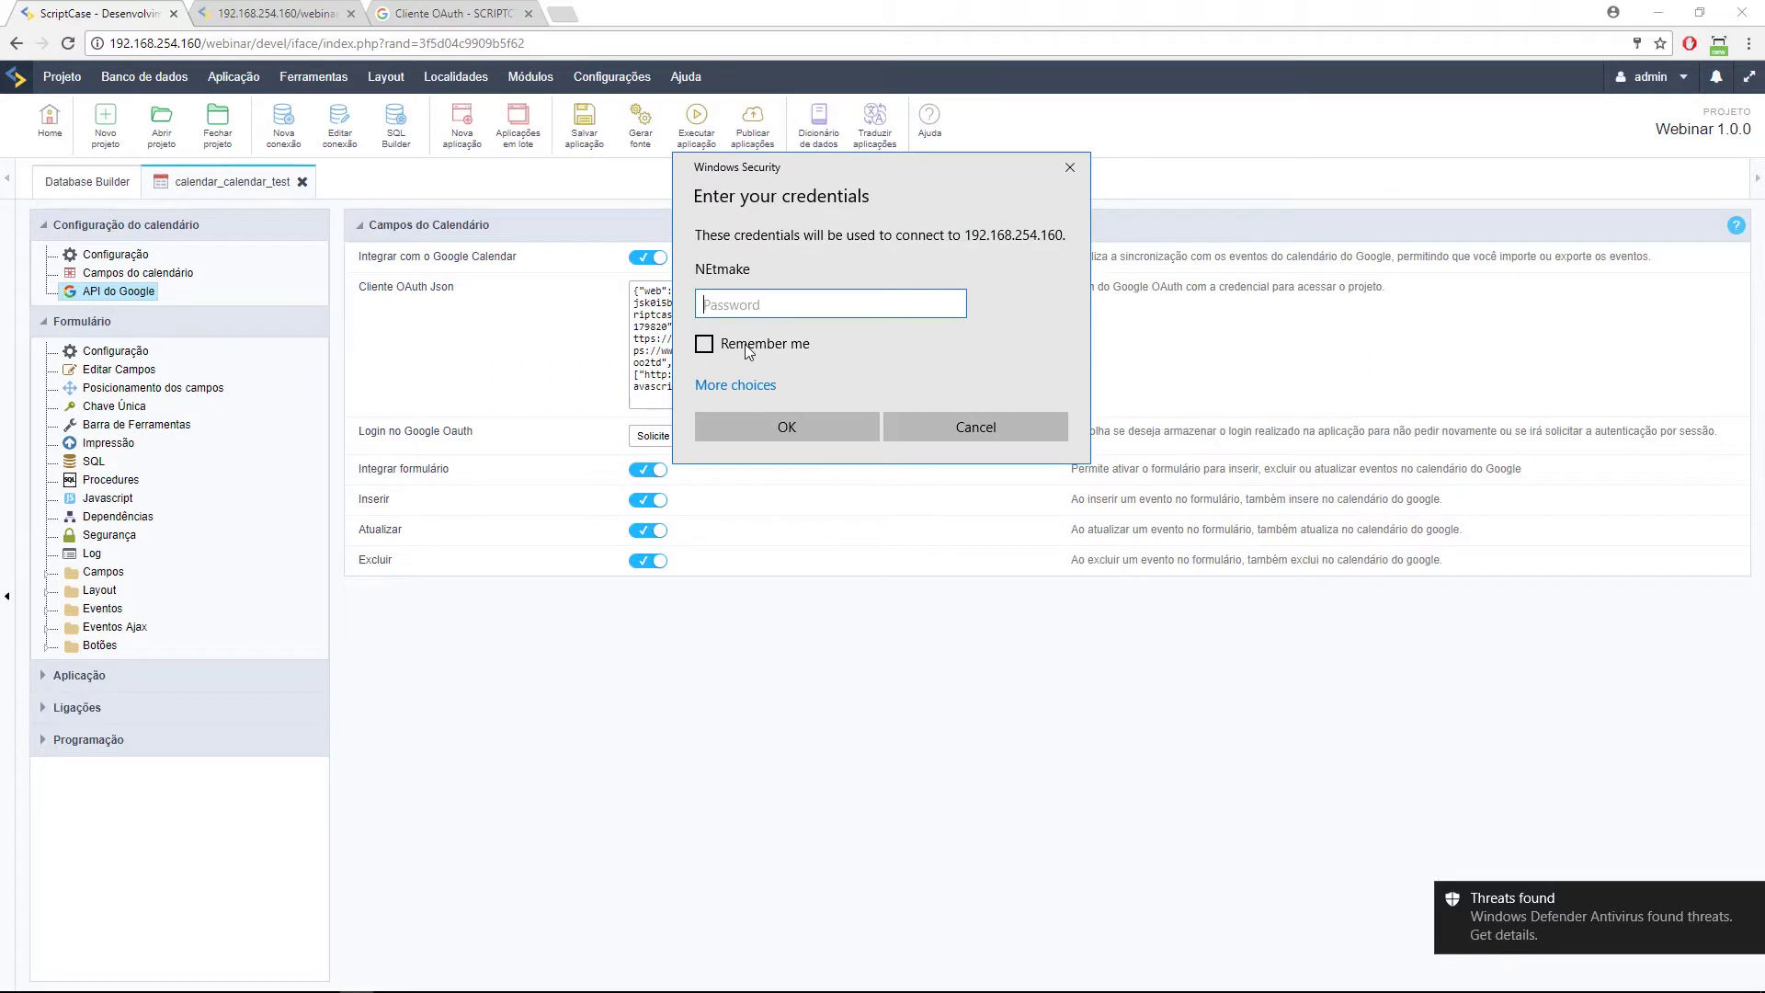
left_click(733, 384)
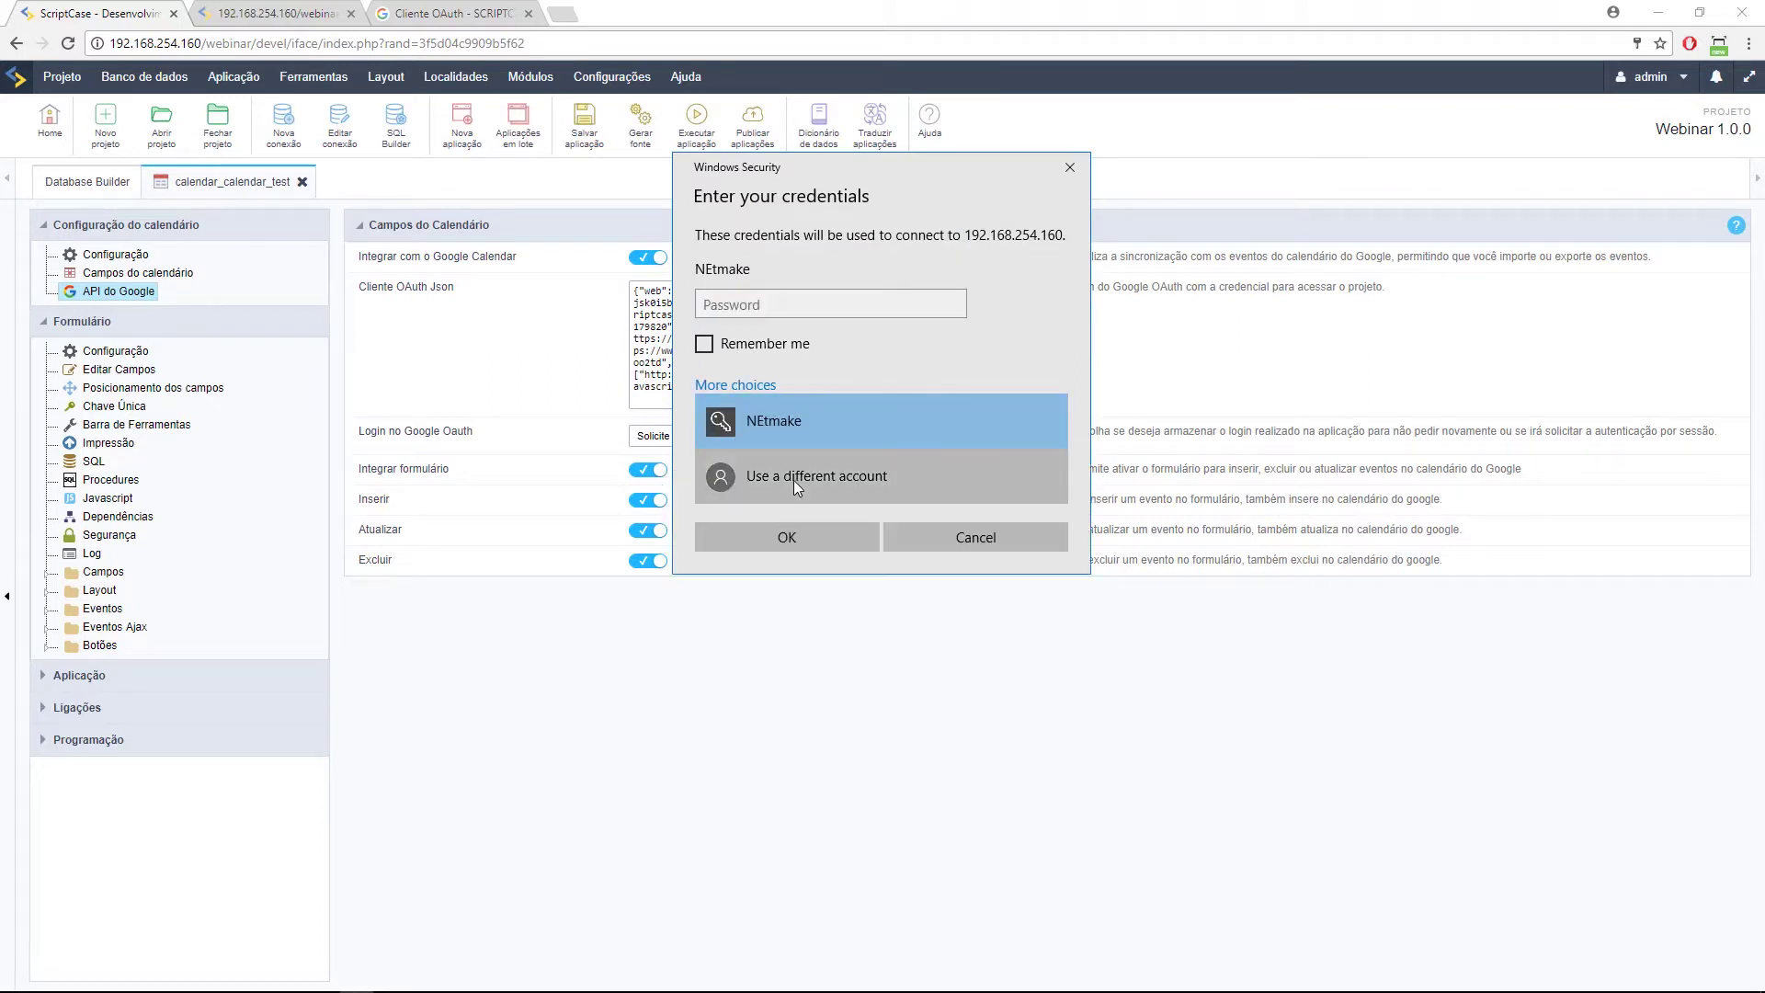
left_click(793, 480)
type("Administrador")
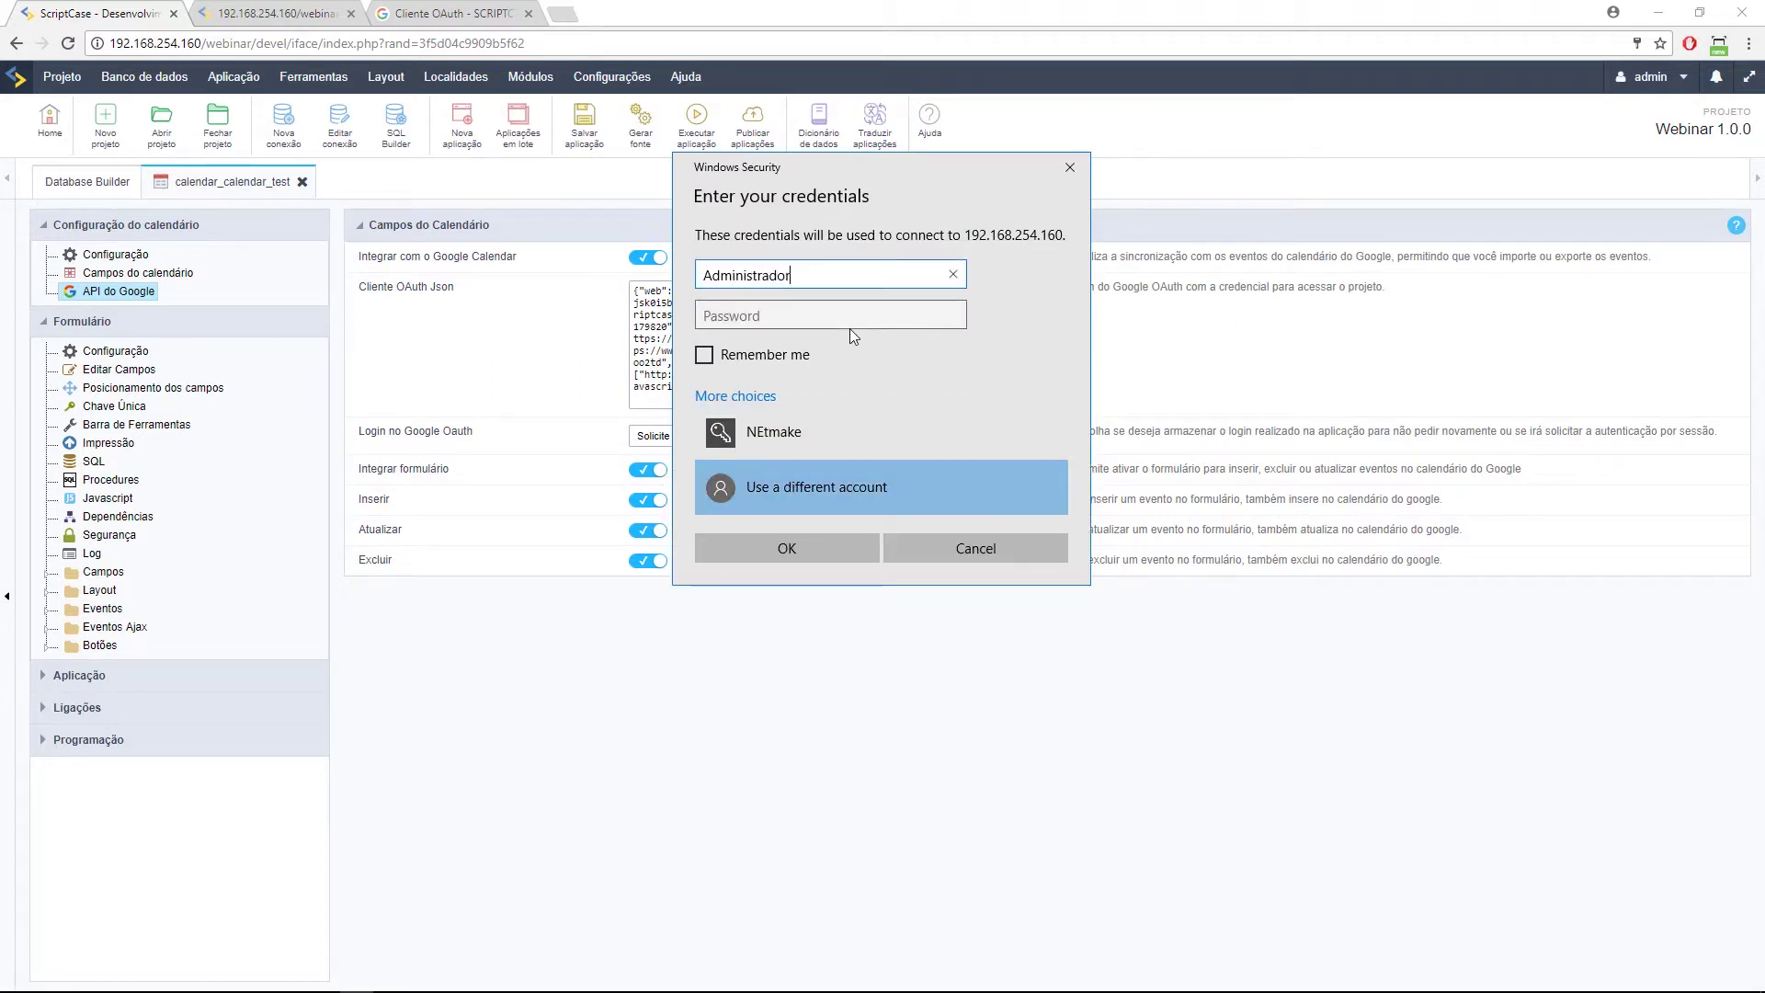
key("Tab")
type("••••••••••")
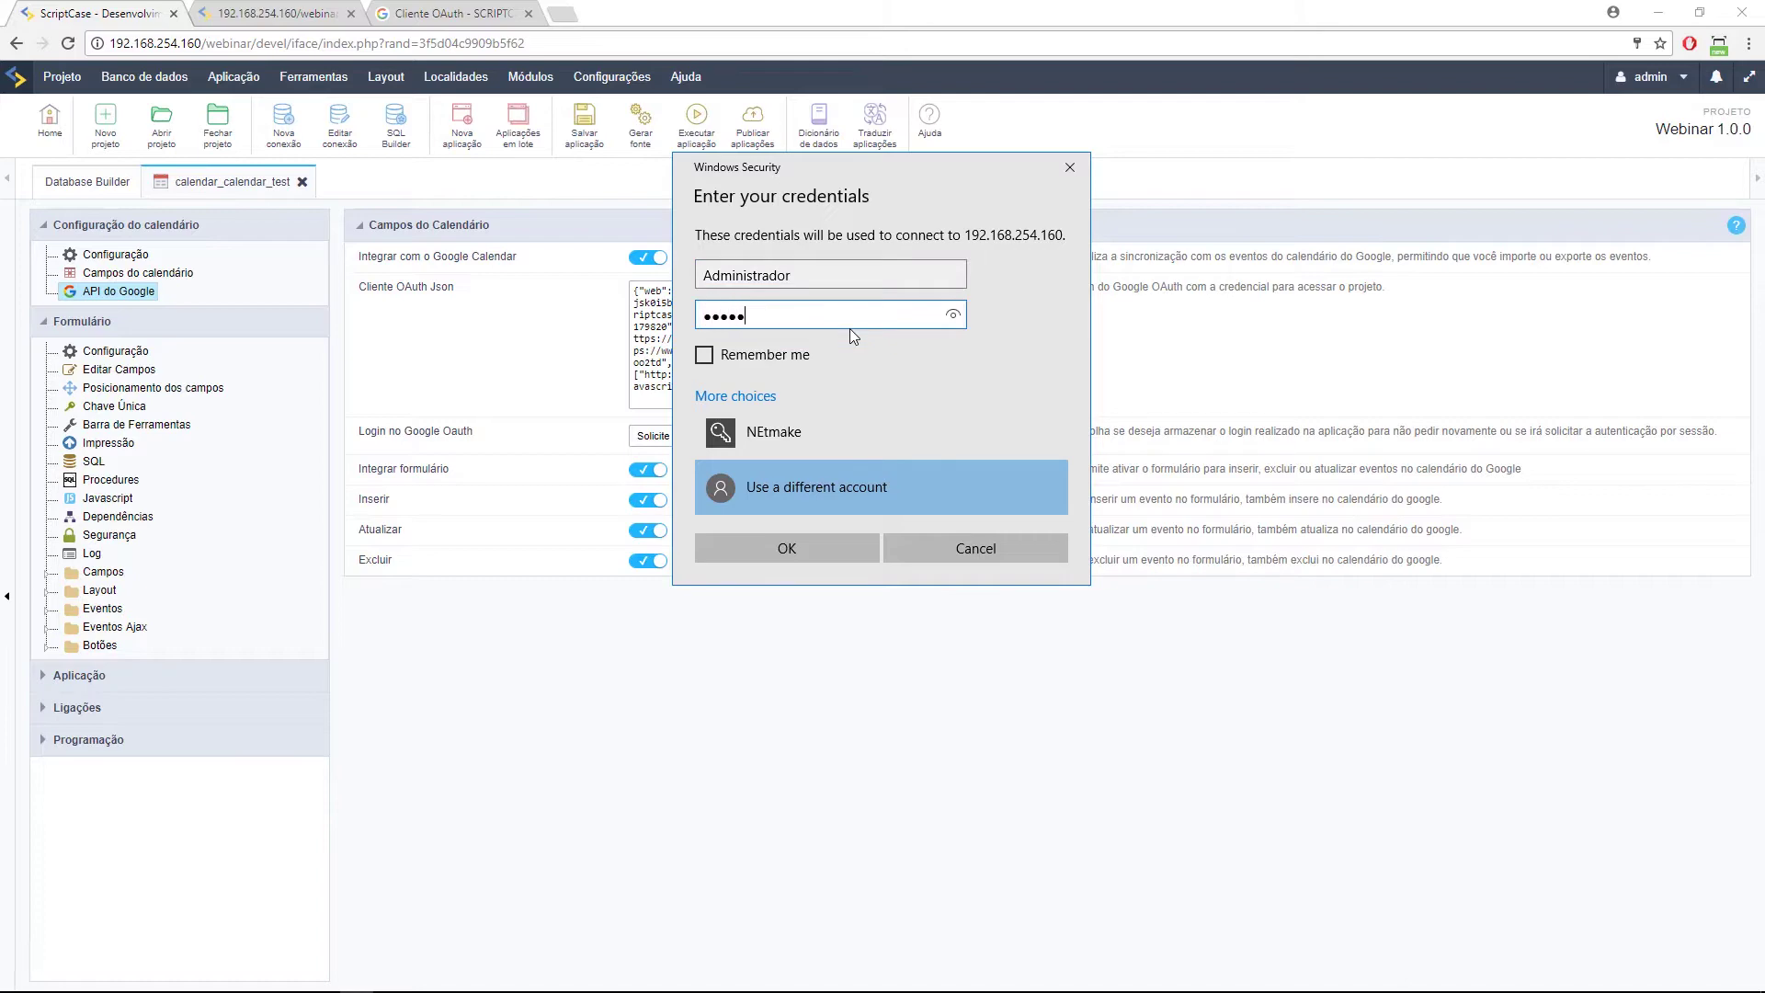
key("Return")
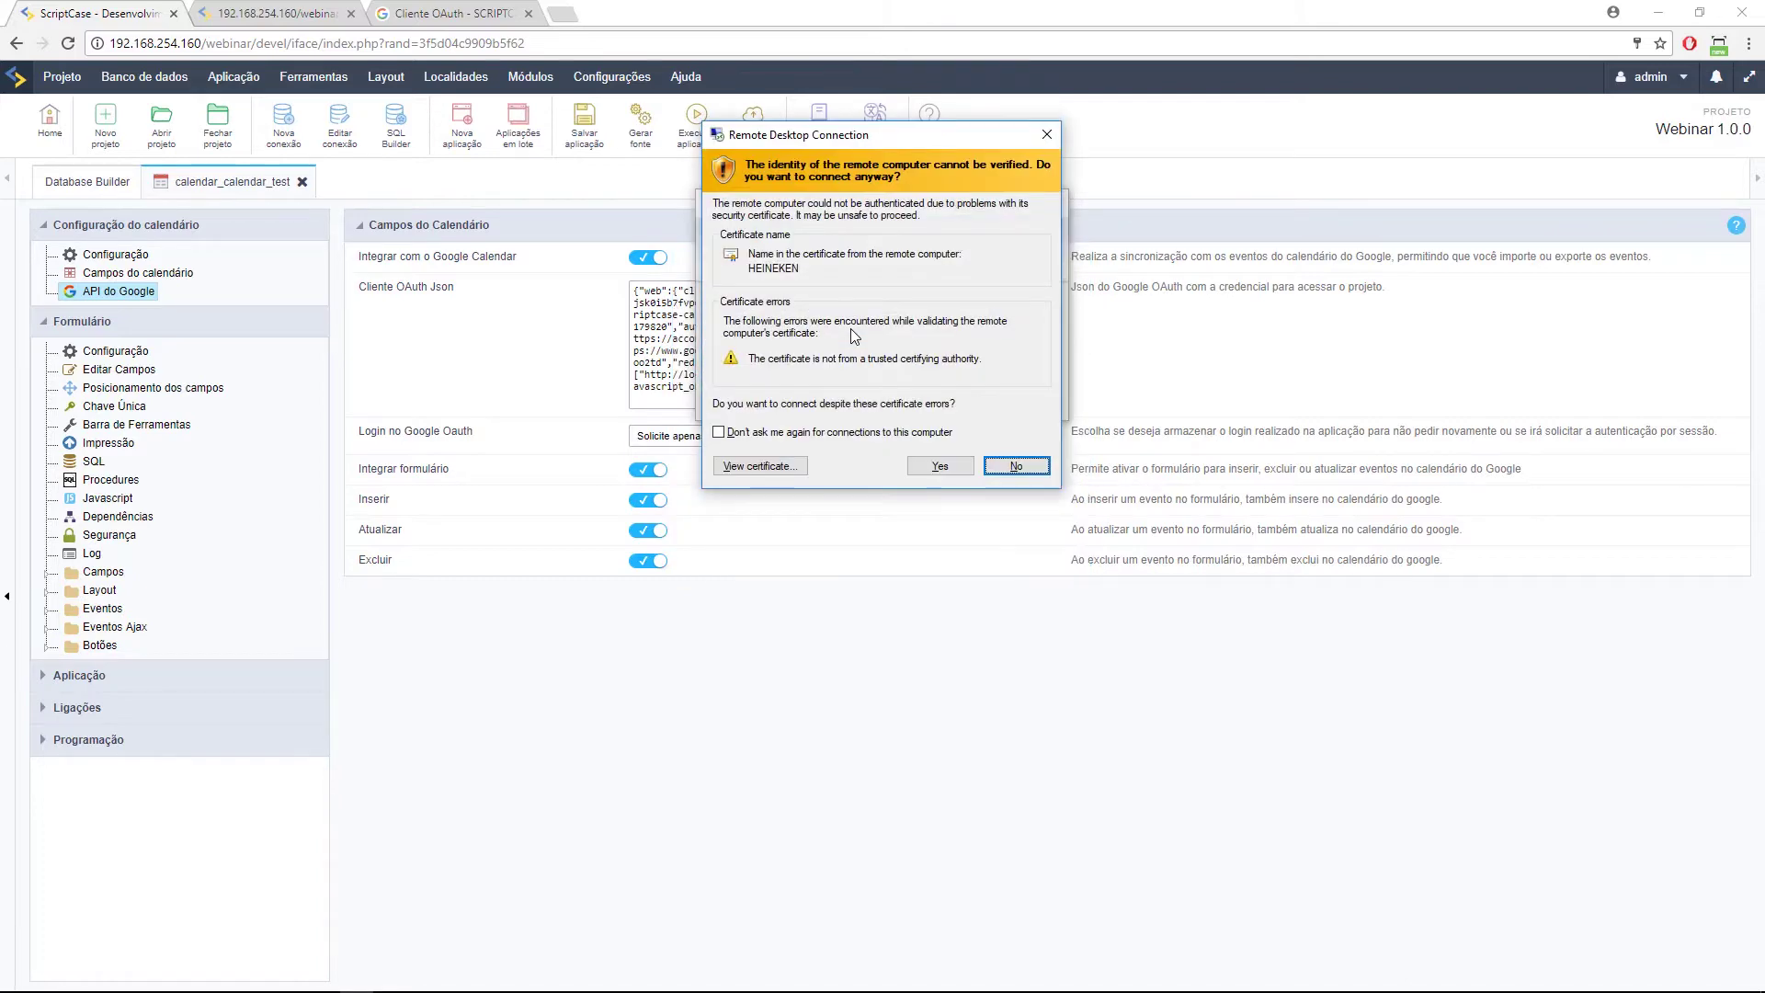
left_click(940, 465)
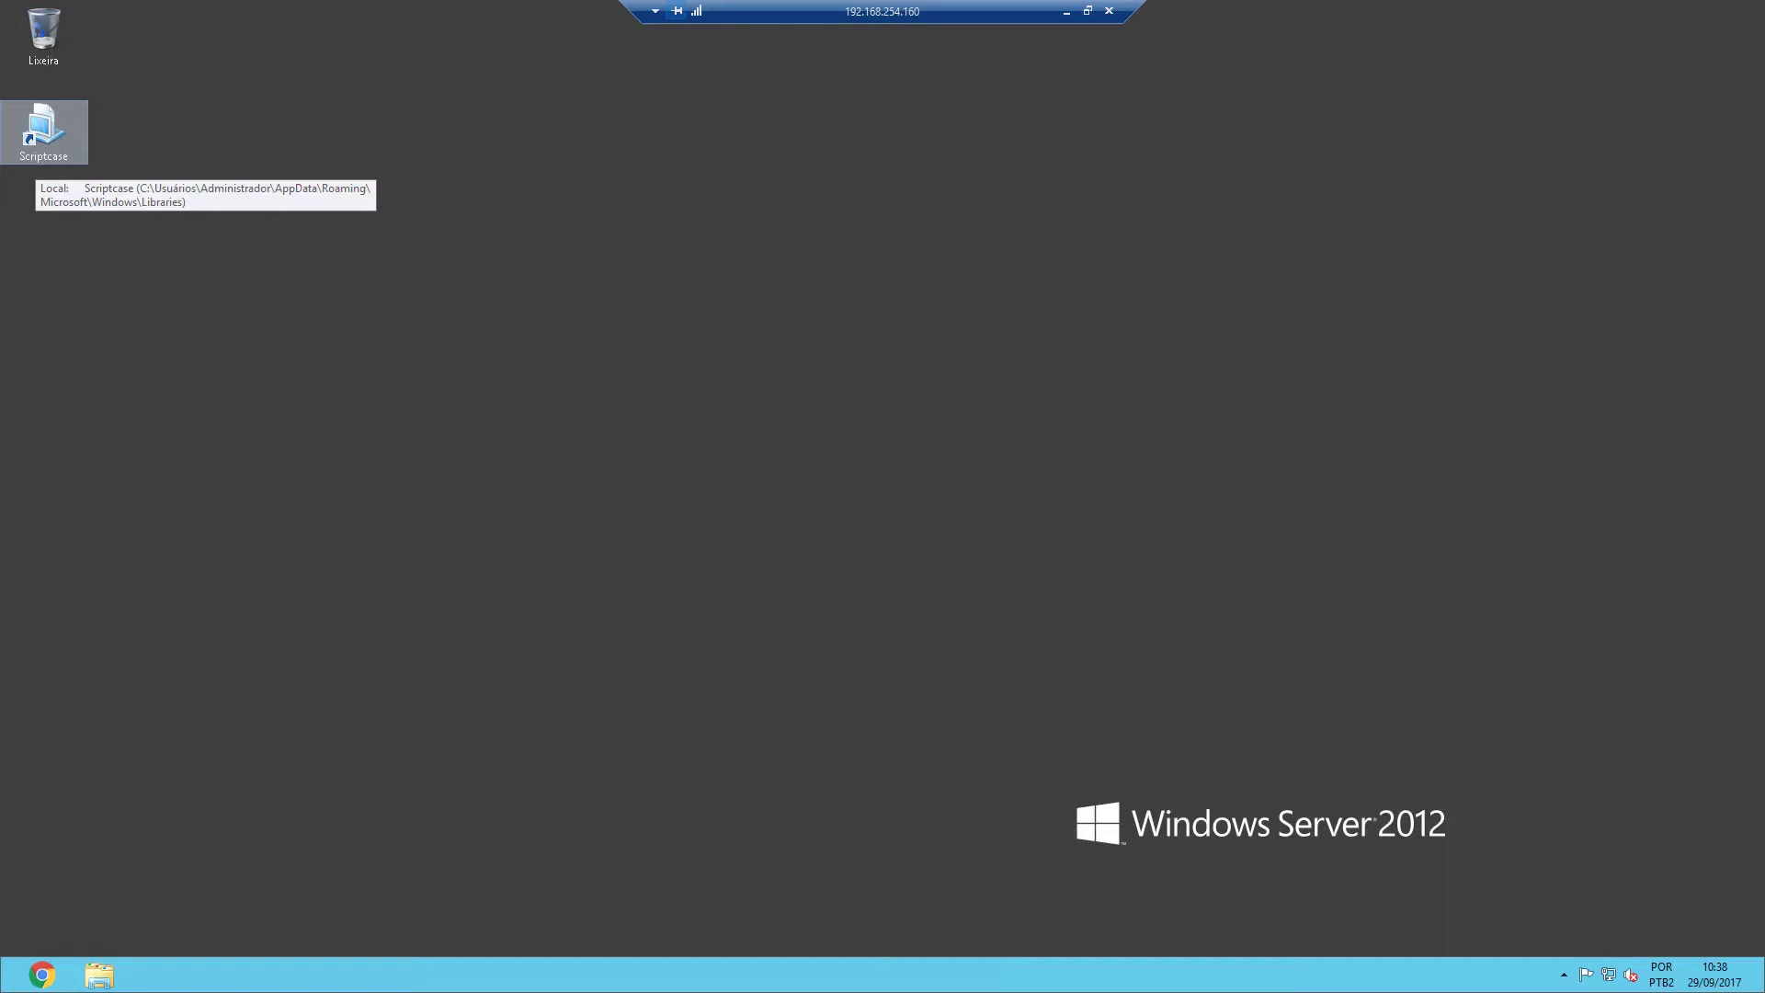
Launch Chrome on the Windows Server 2012 session, then minimise the remote desktop.
left_click(41, 973)
left_click(1066, 11)
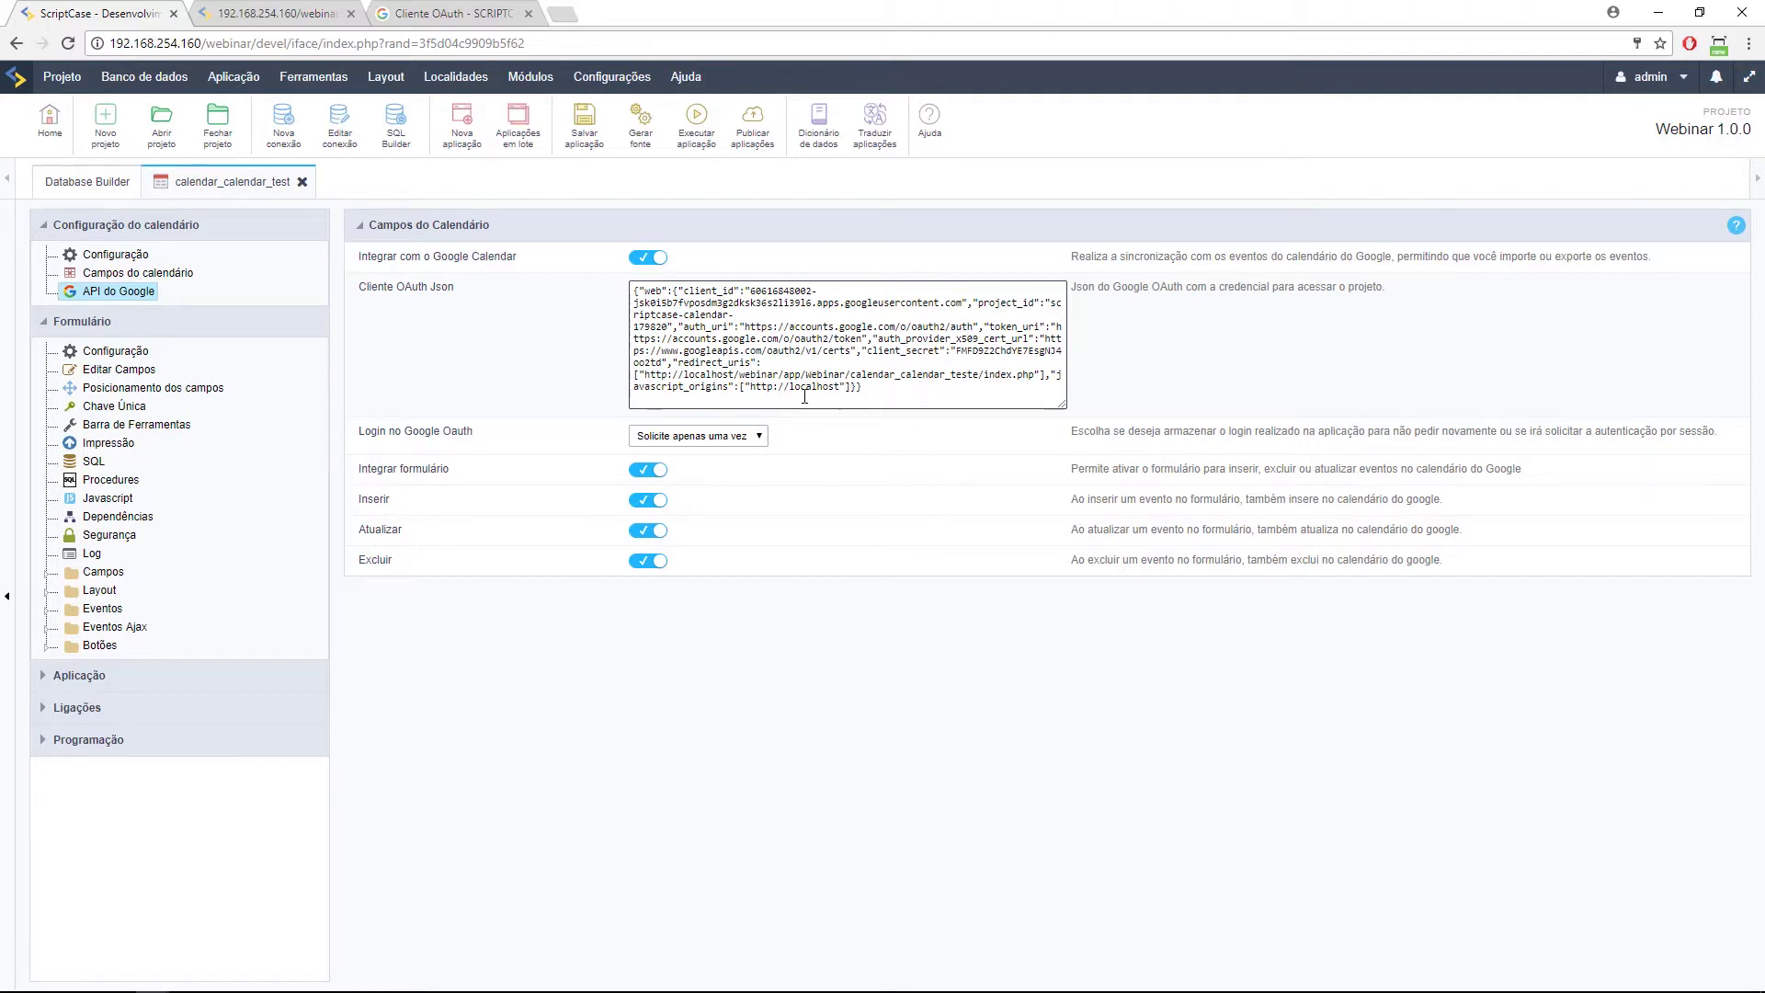
Select 'localhost' in the OAuth JSON and check the running calendar app tab.
double_click(813, 387)
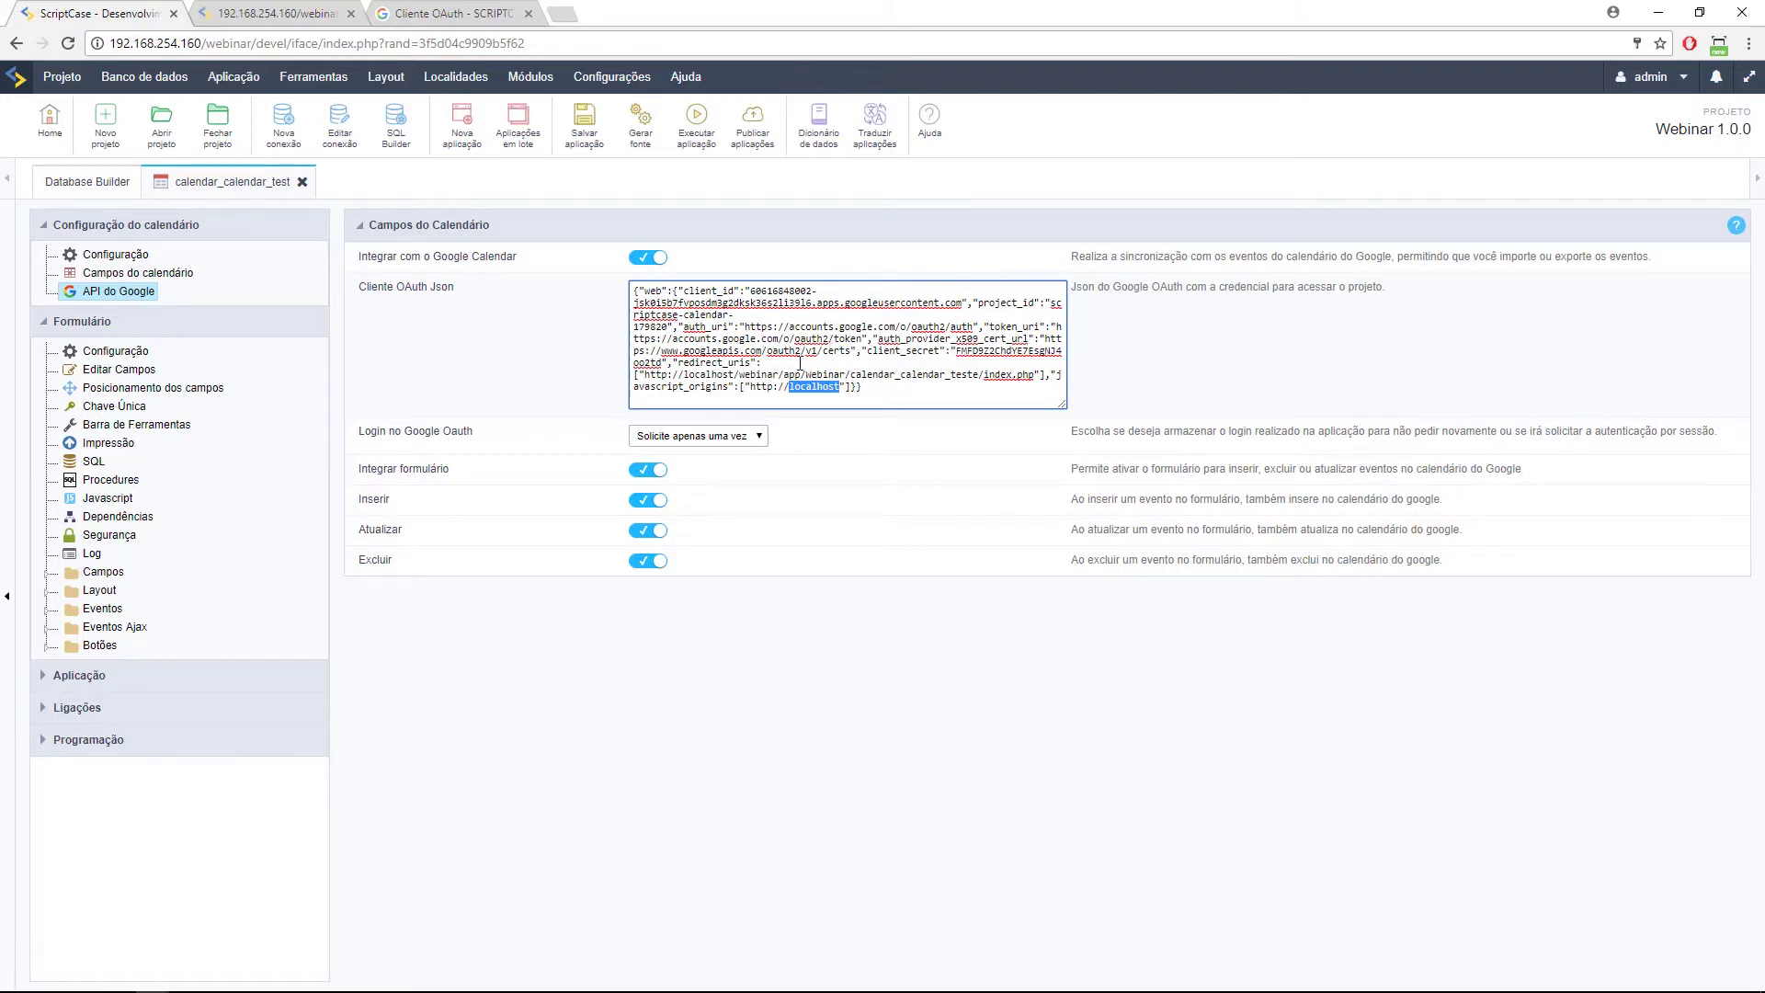
left_click(309, 17)
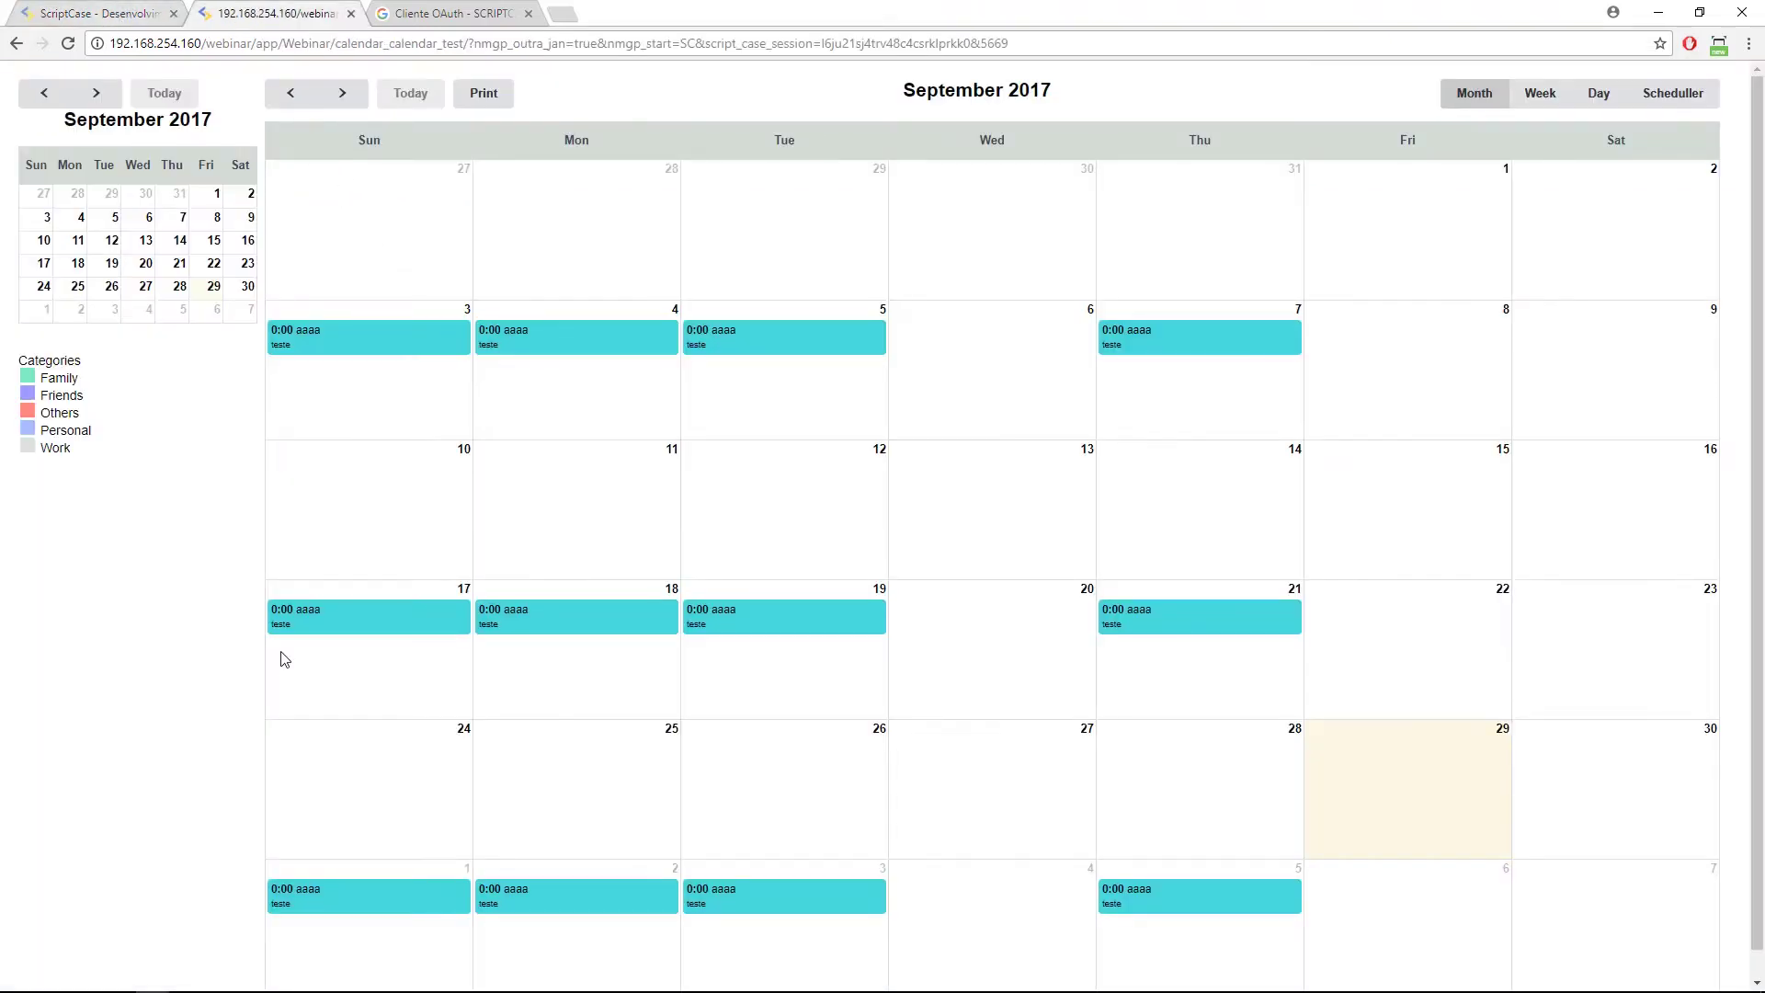
left_click(103, 9)
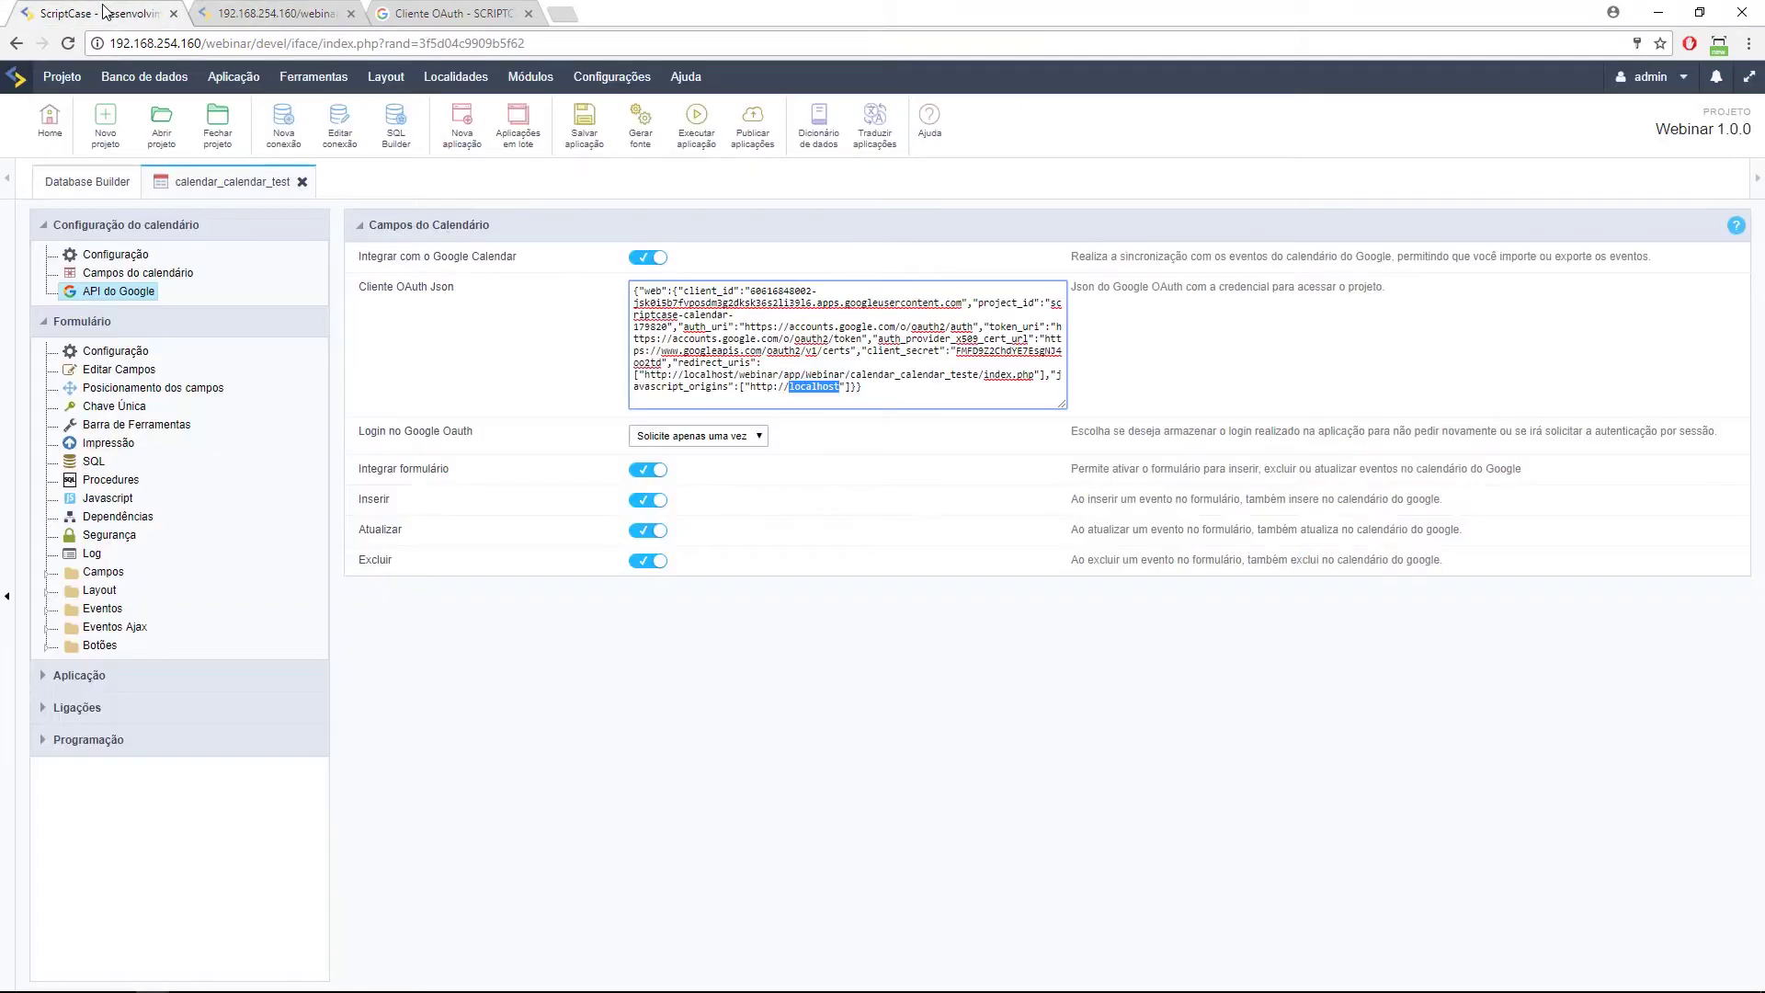
Copy the whole Cliente OAuth Json text and highlight its redirect URL.
left_click_drag(865, 386, 578, 280)
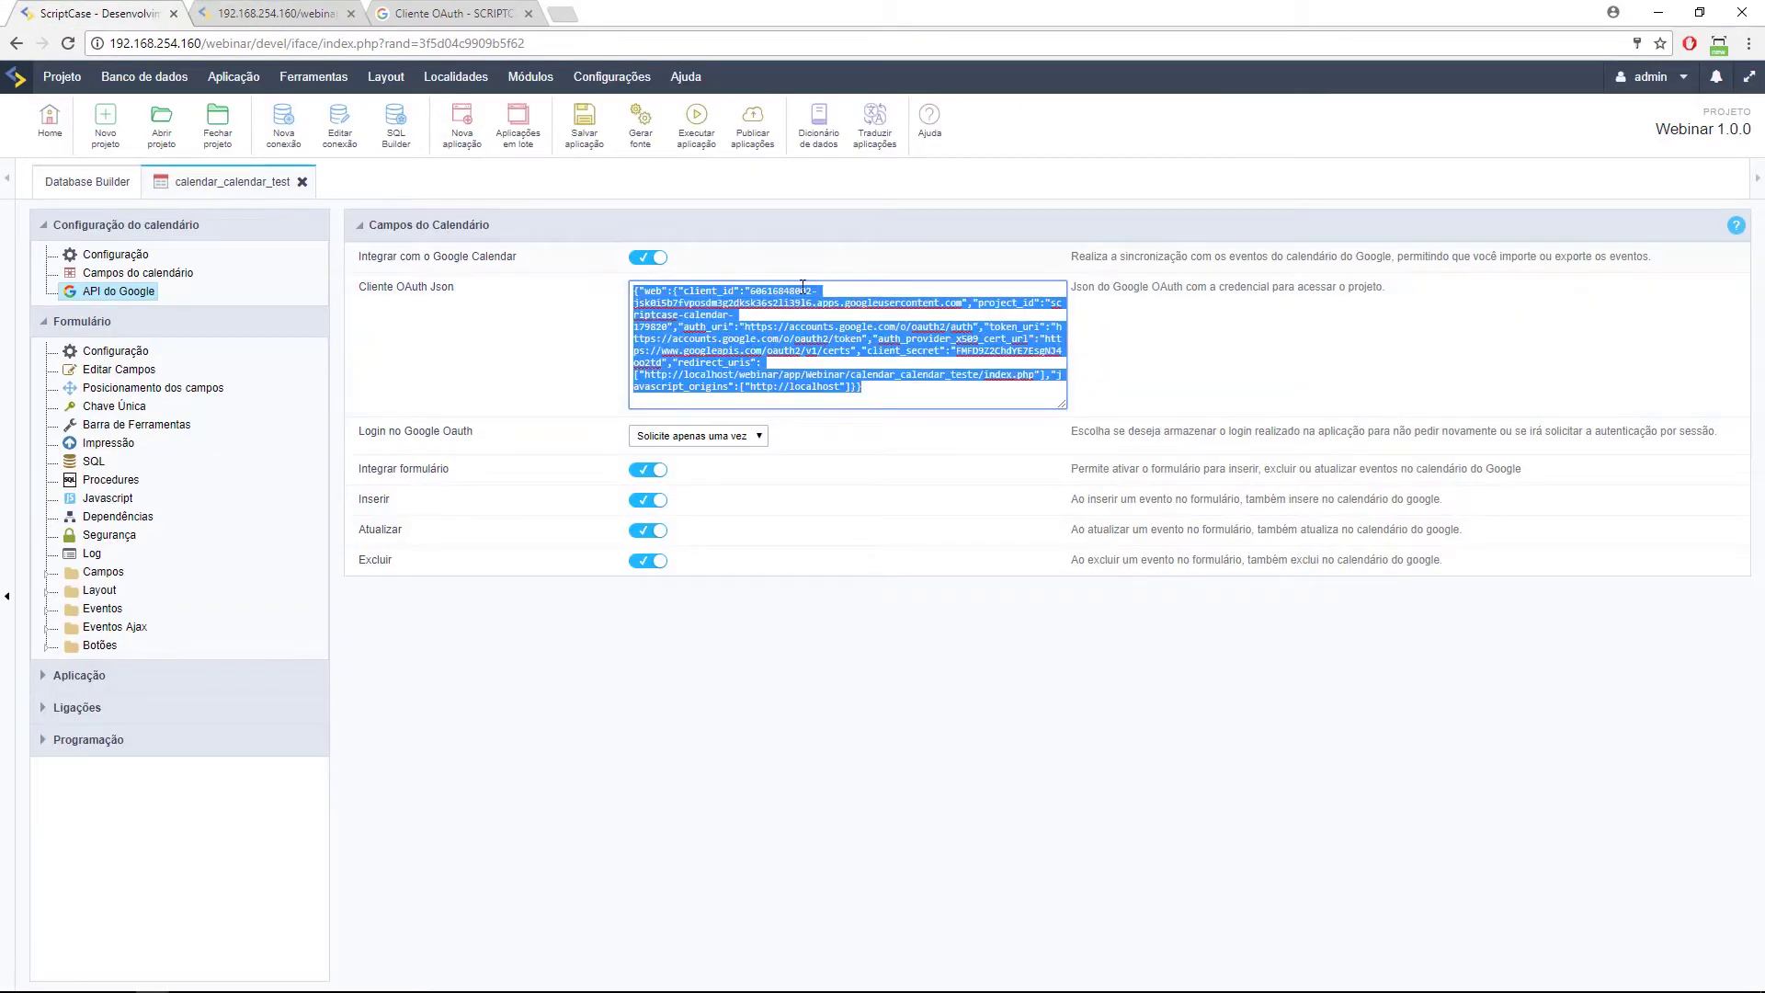
key("ctrl+c")
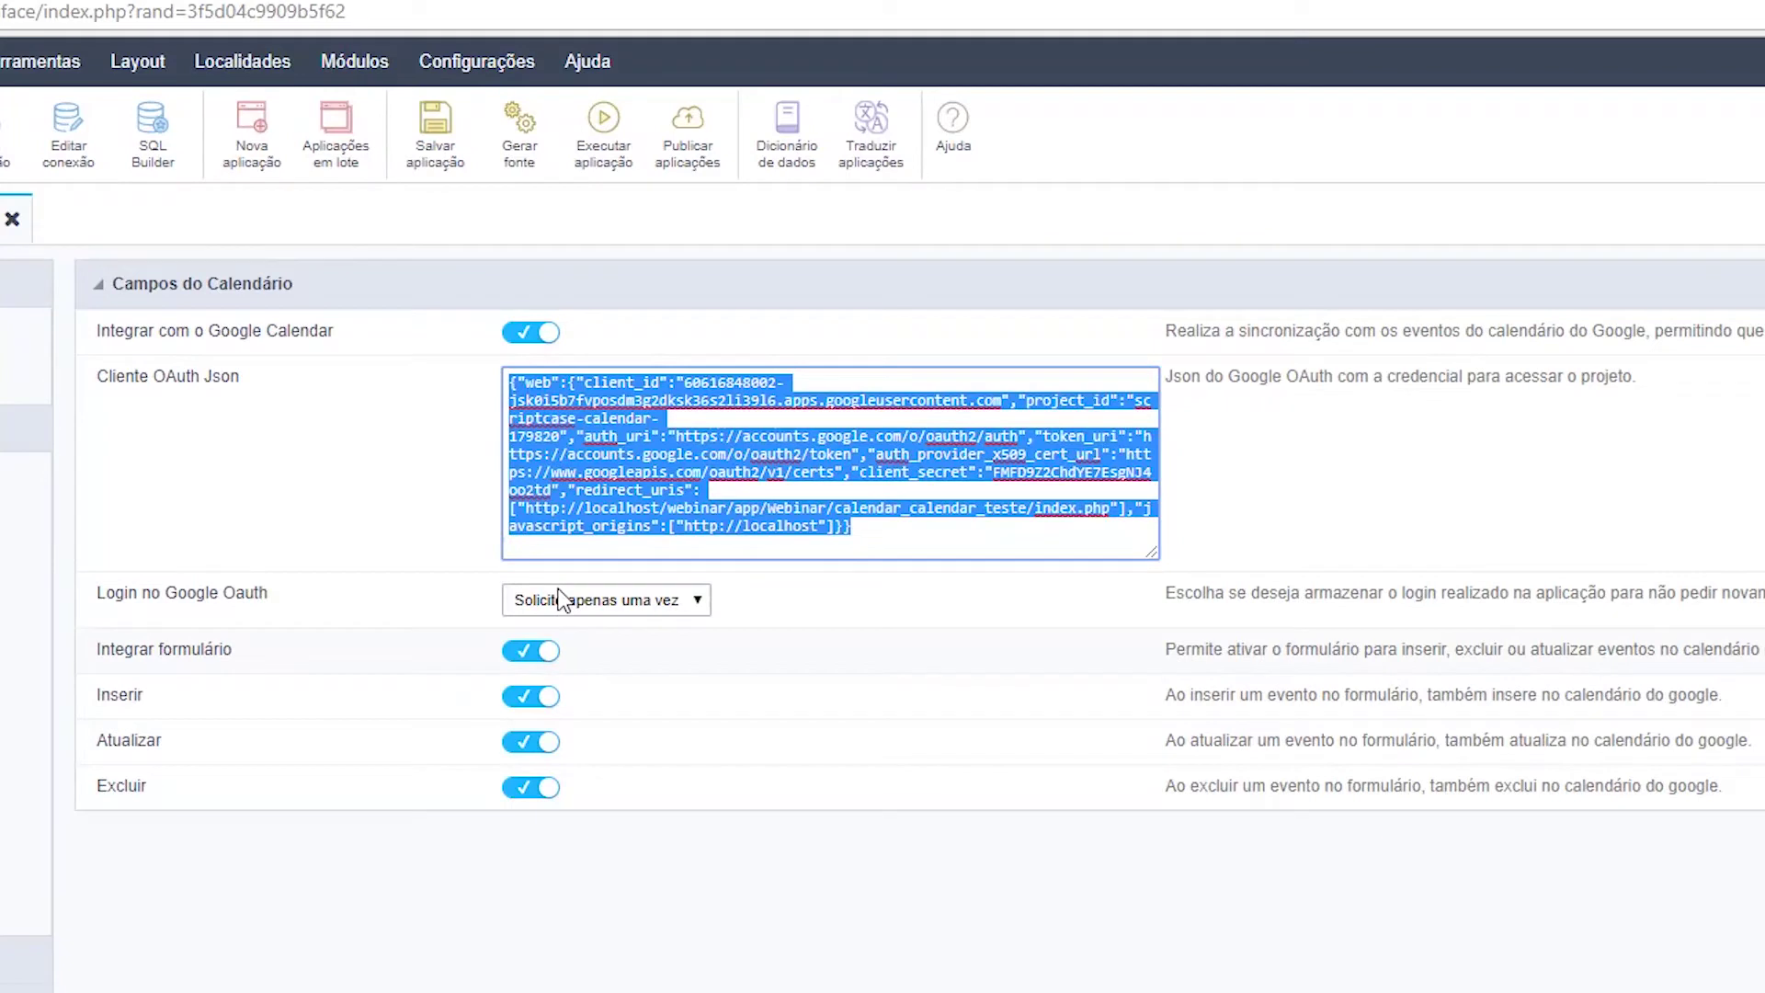
left_click(821, 525)
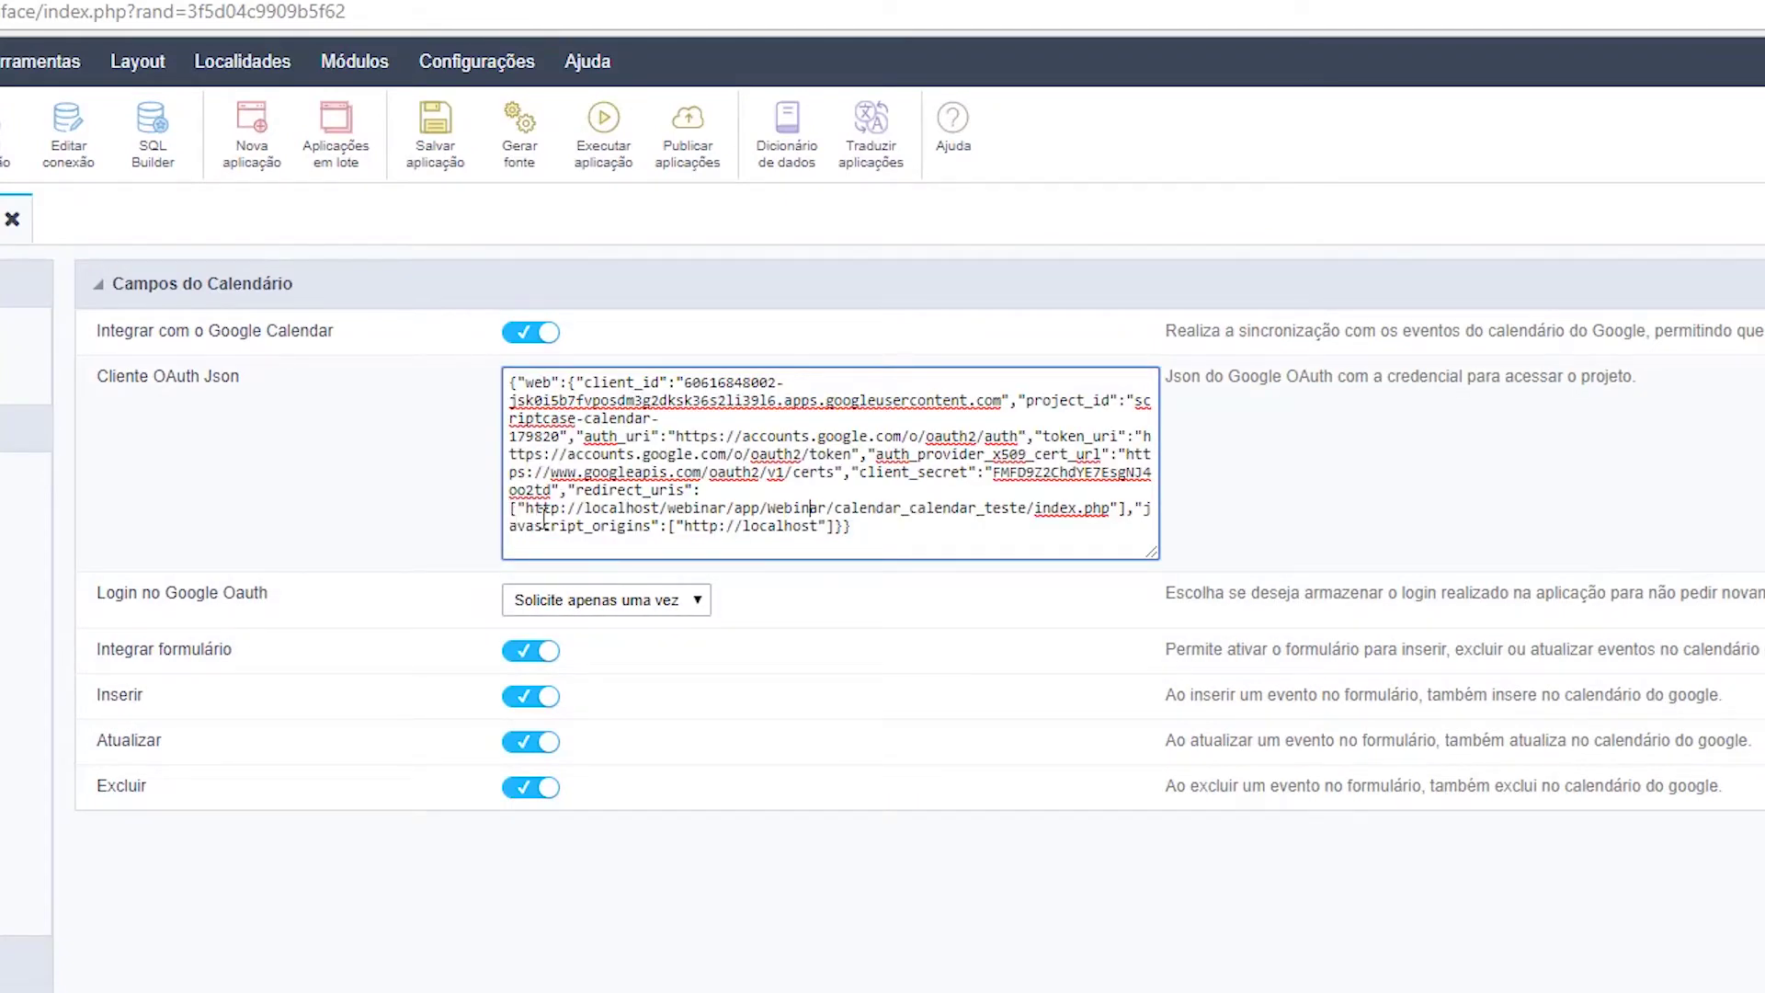
triple_click(530, 517)
left_click(531, 511)
left_click_drag(530, 507, 1110, 507)
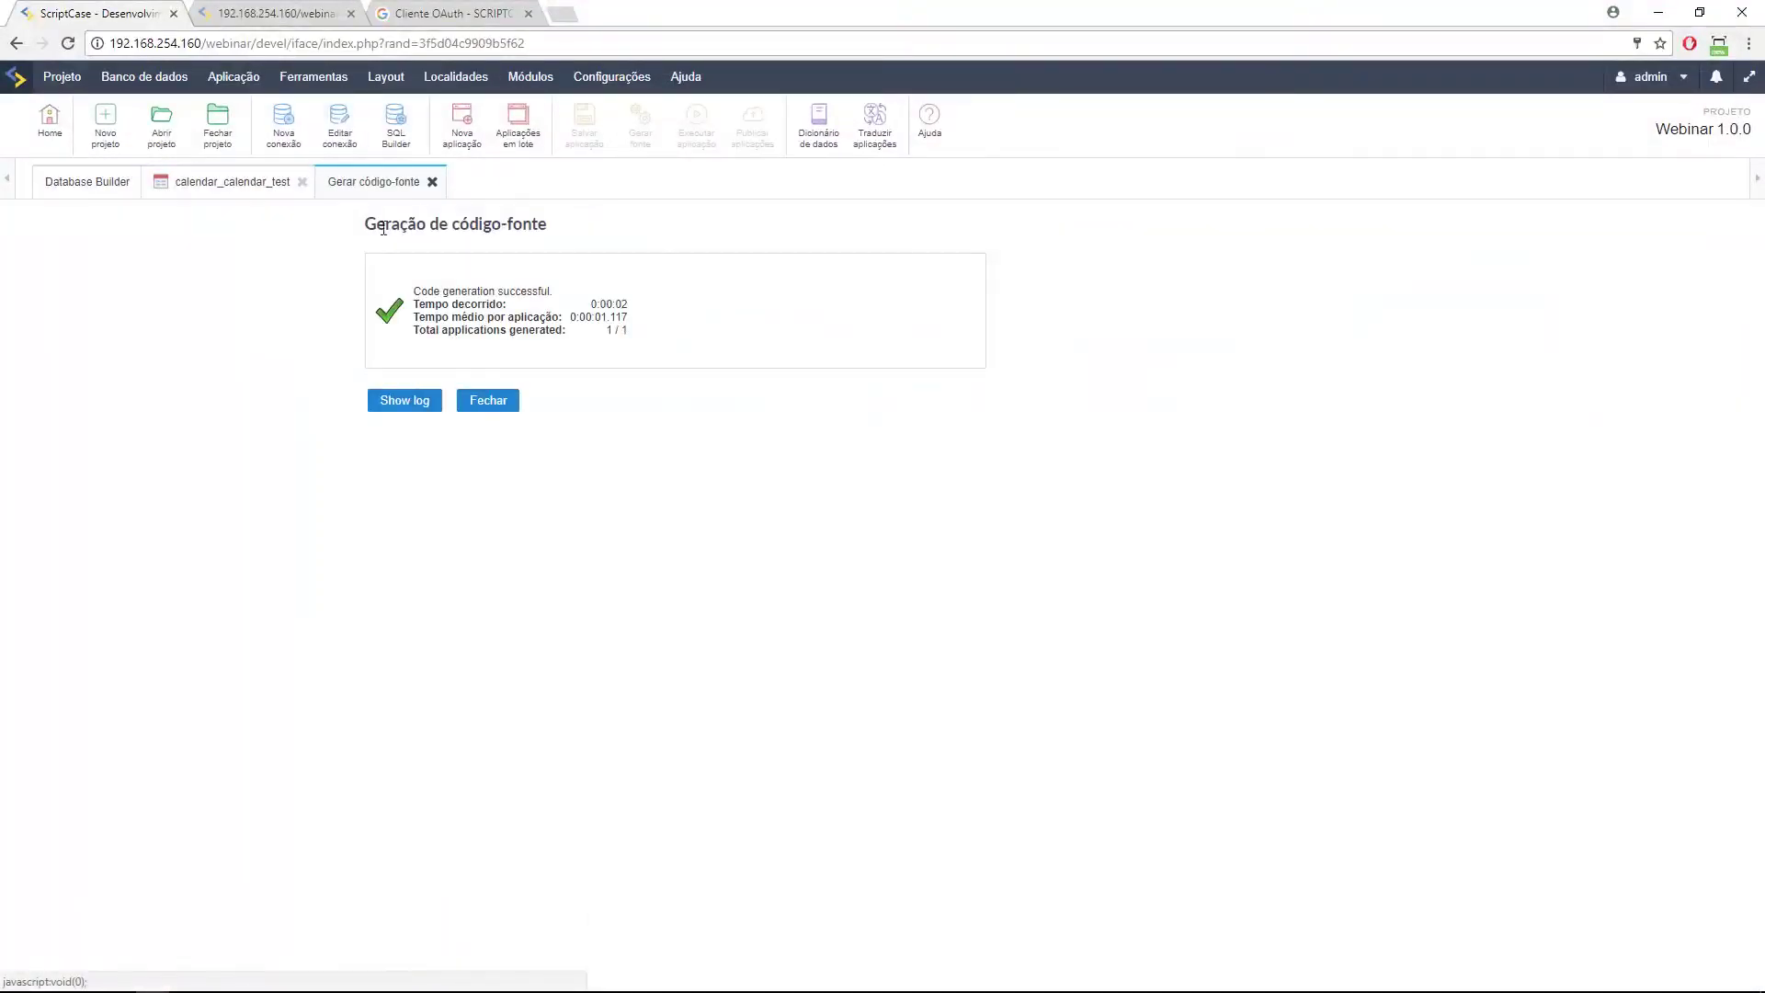
Run calendar_calendar_test, inspect Google's 400 invalid_request error, and go to the OAuth client page.
left_click(214, 189)
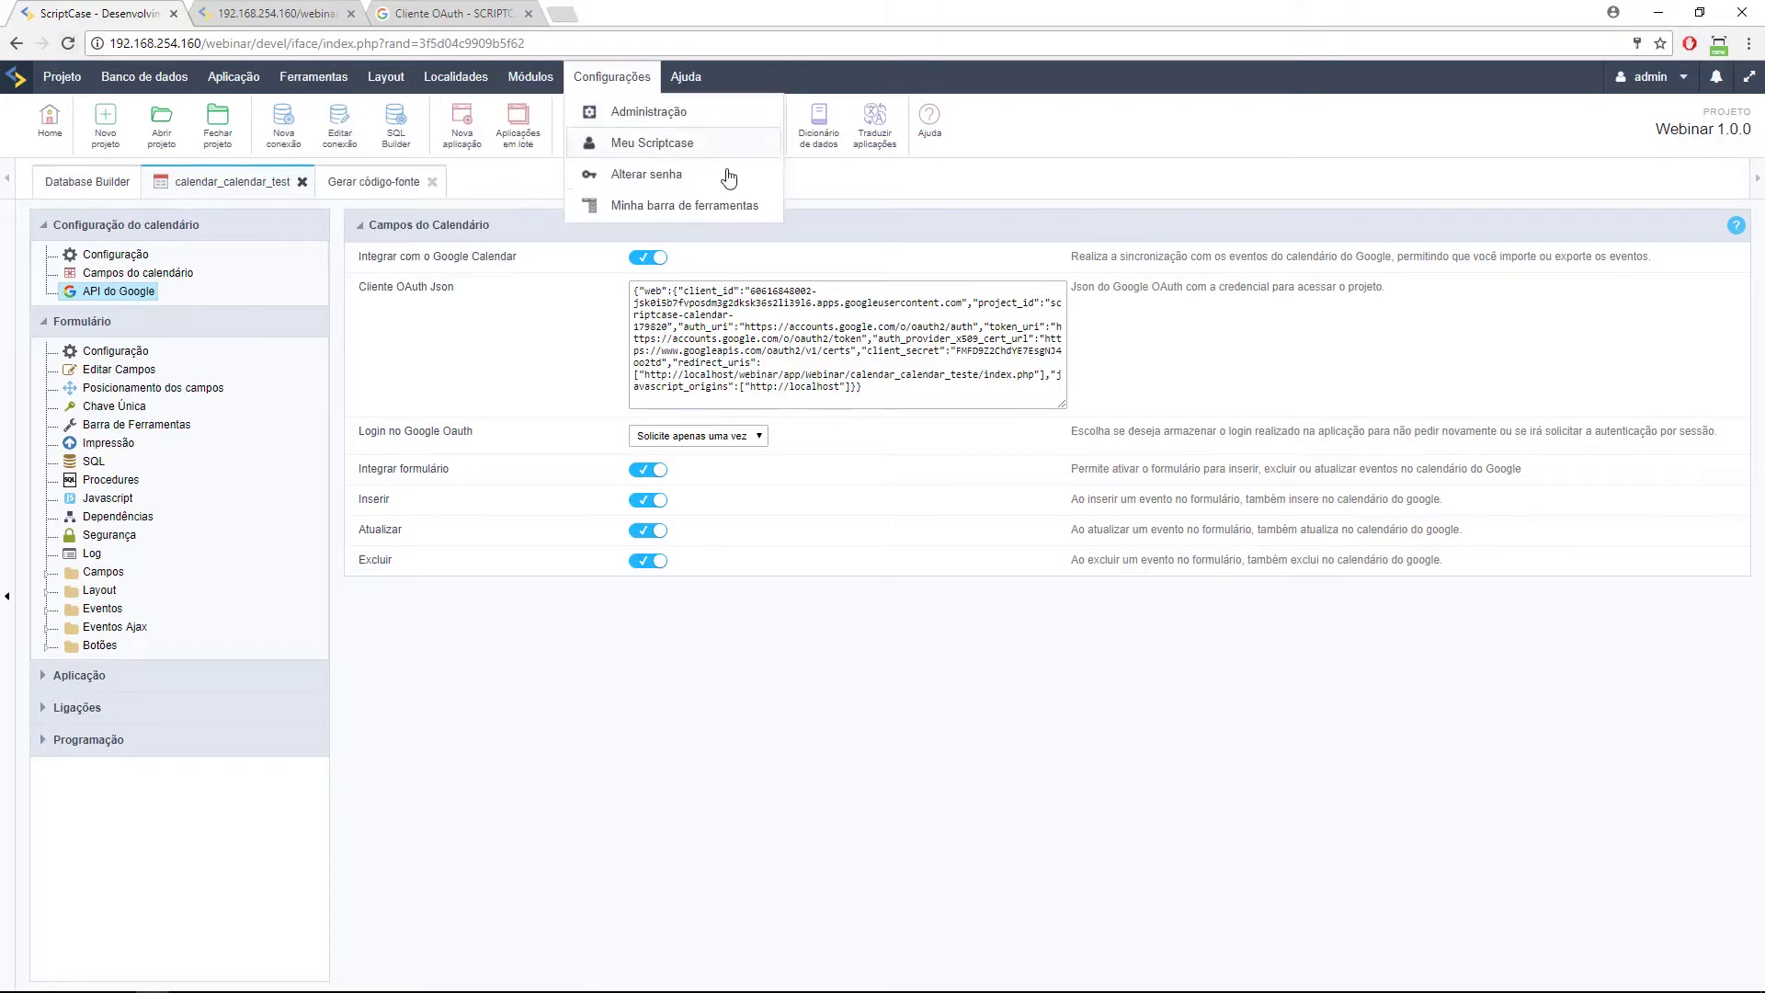
left_click(661, 142)
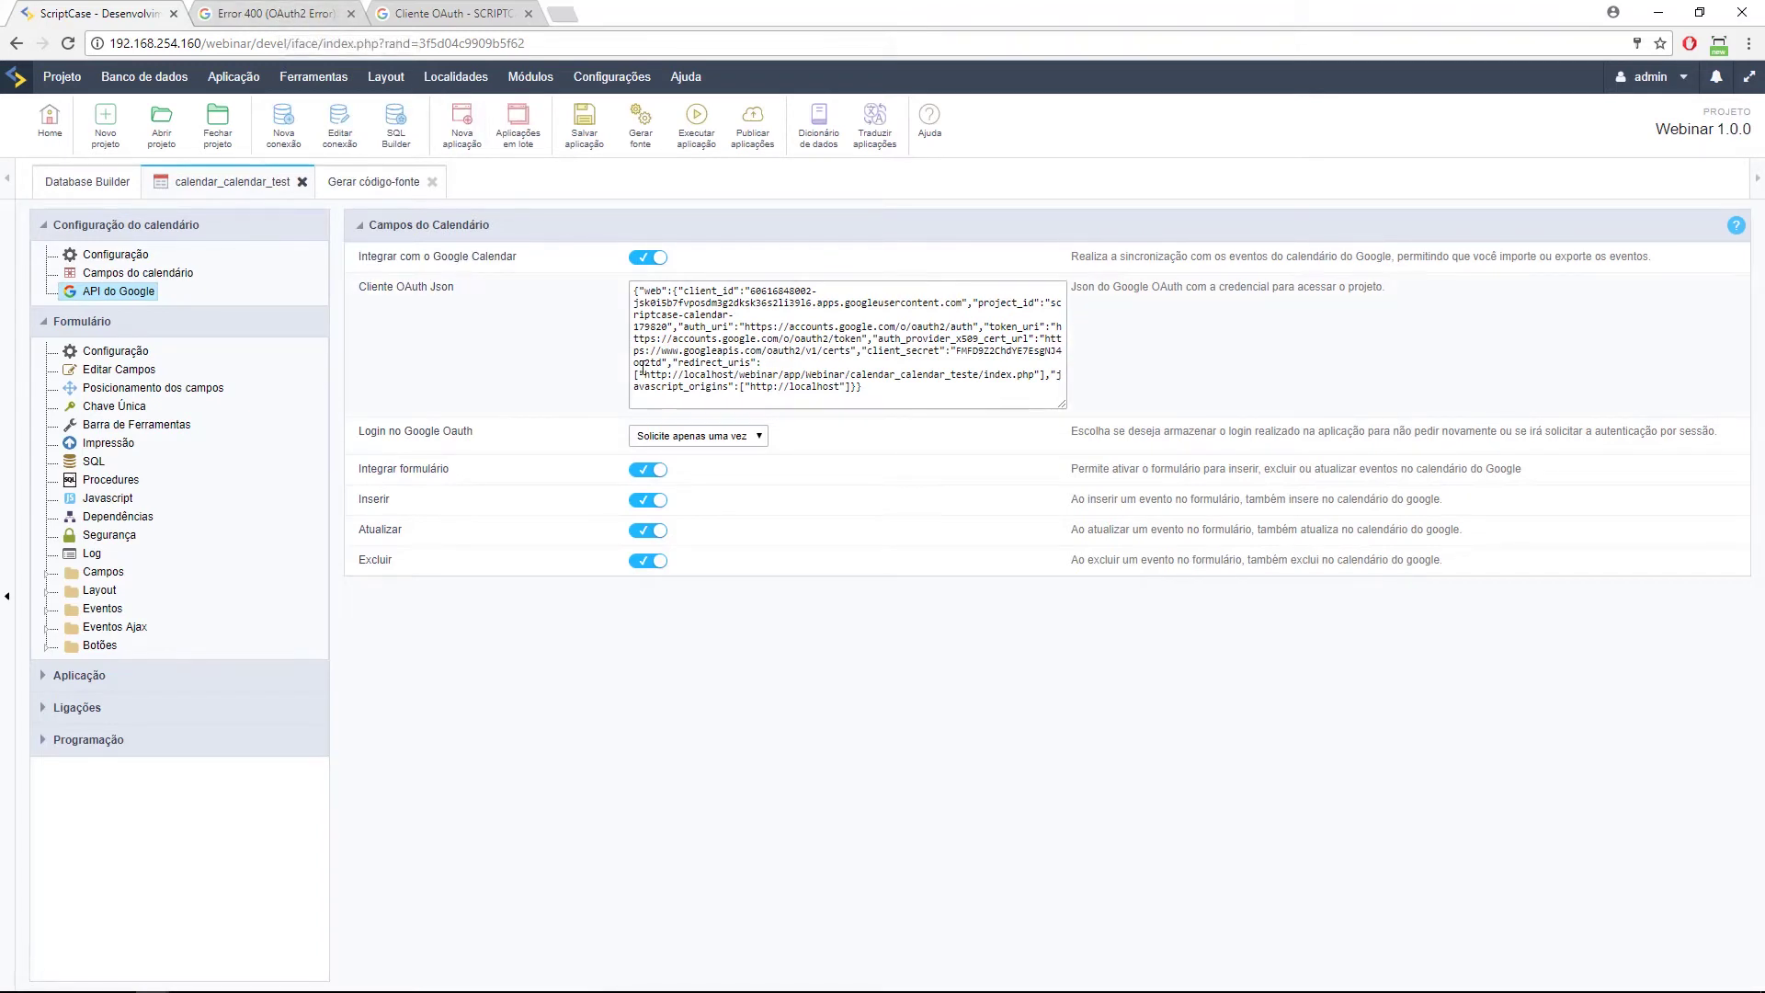
left_click(276, 14)
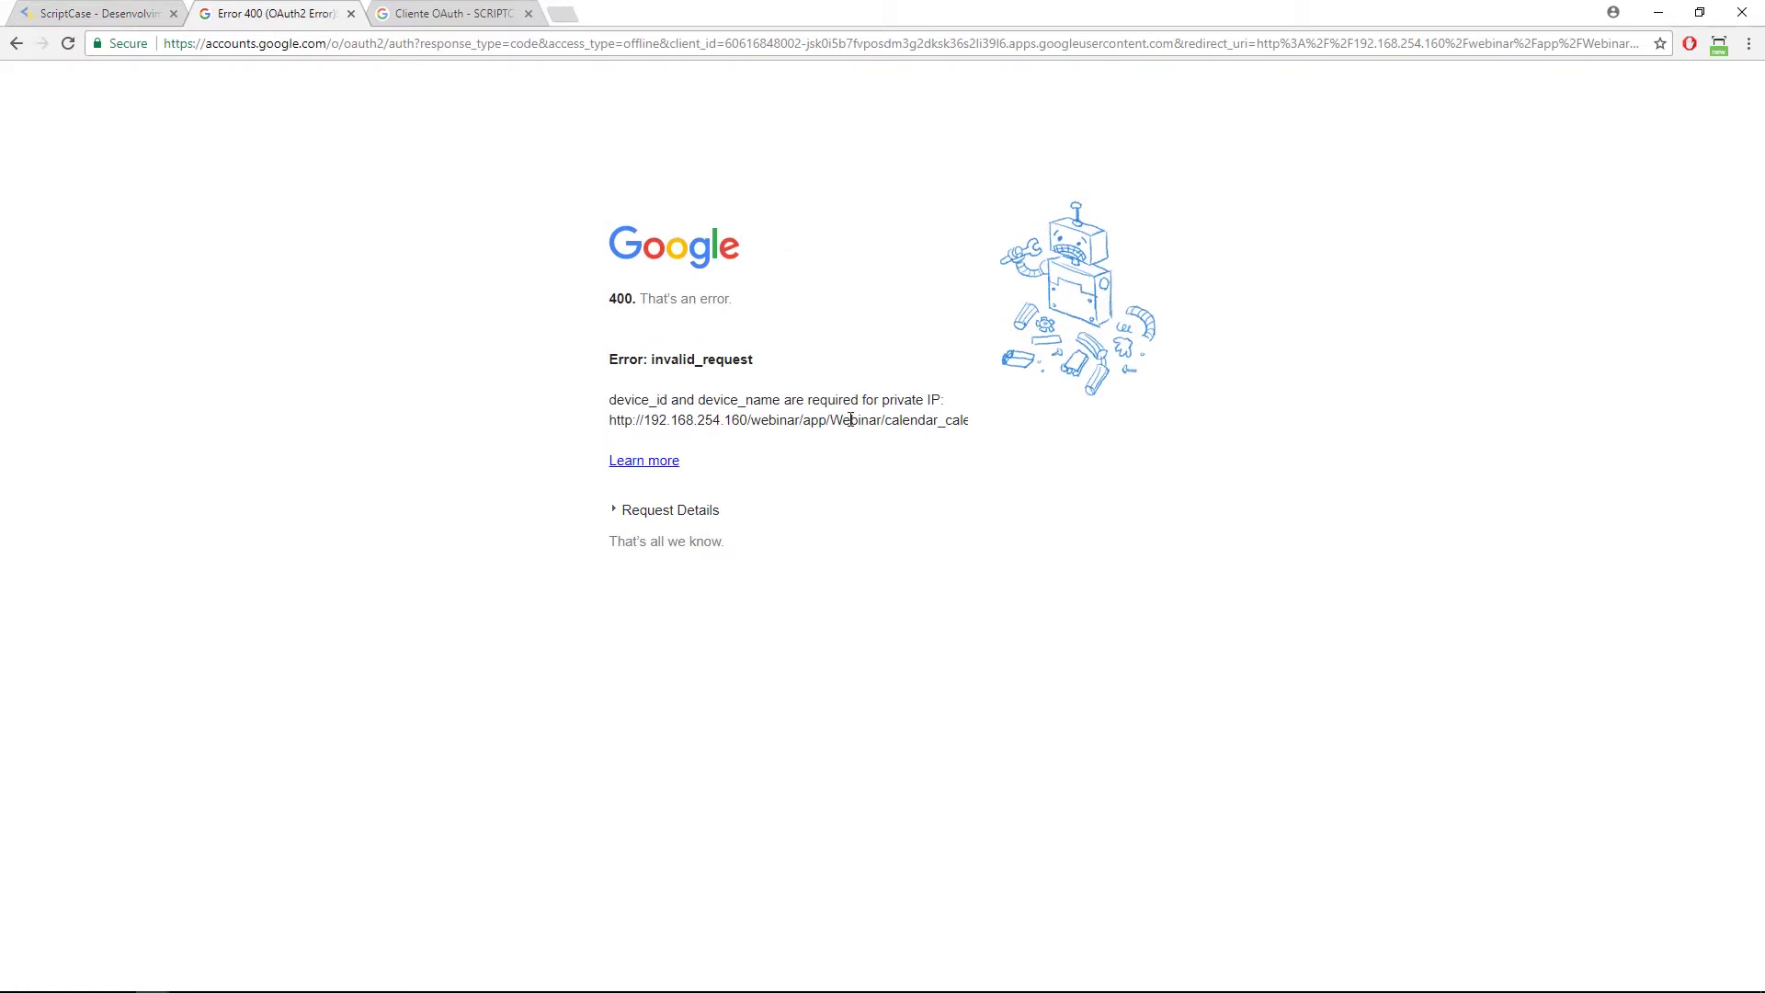
left_click_drag(625, 405, 695, 402)
left_click(695, 402)
left_click(120, 14)
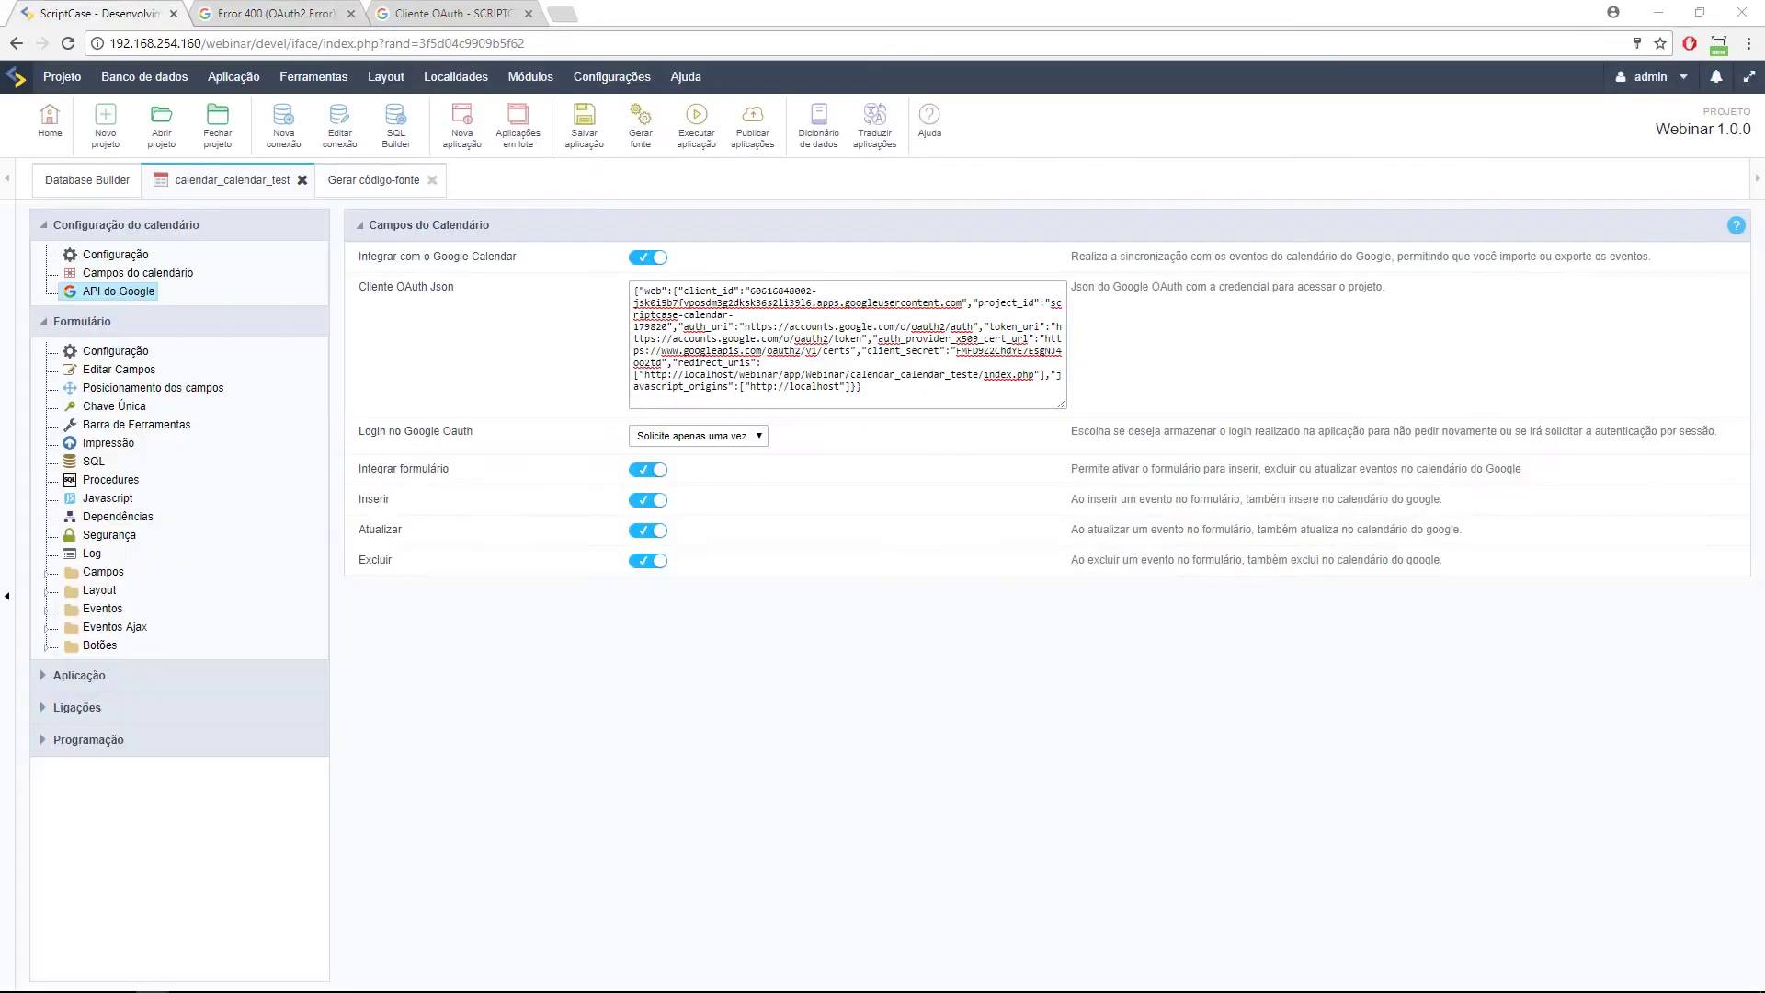
left_click(435, 17)
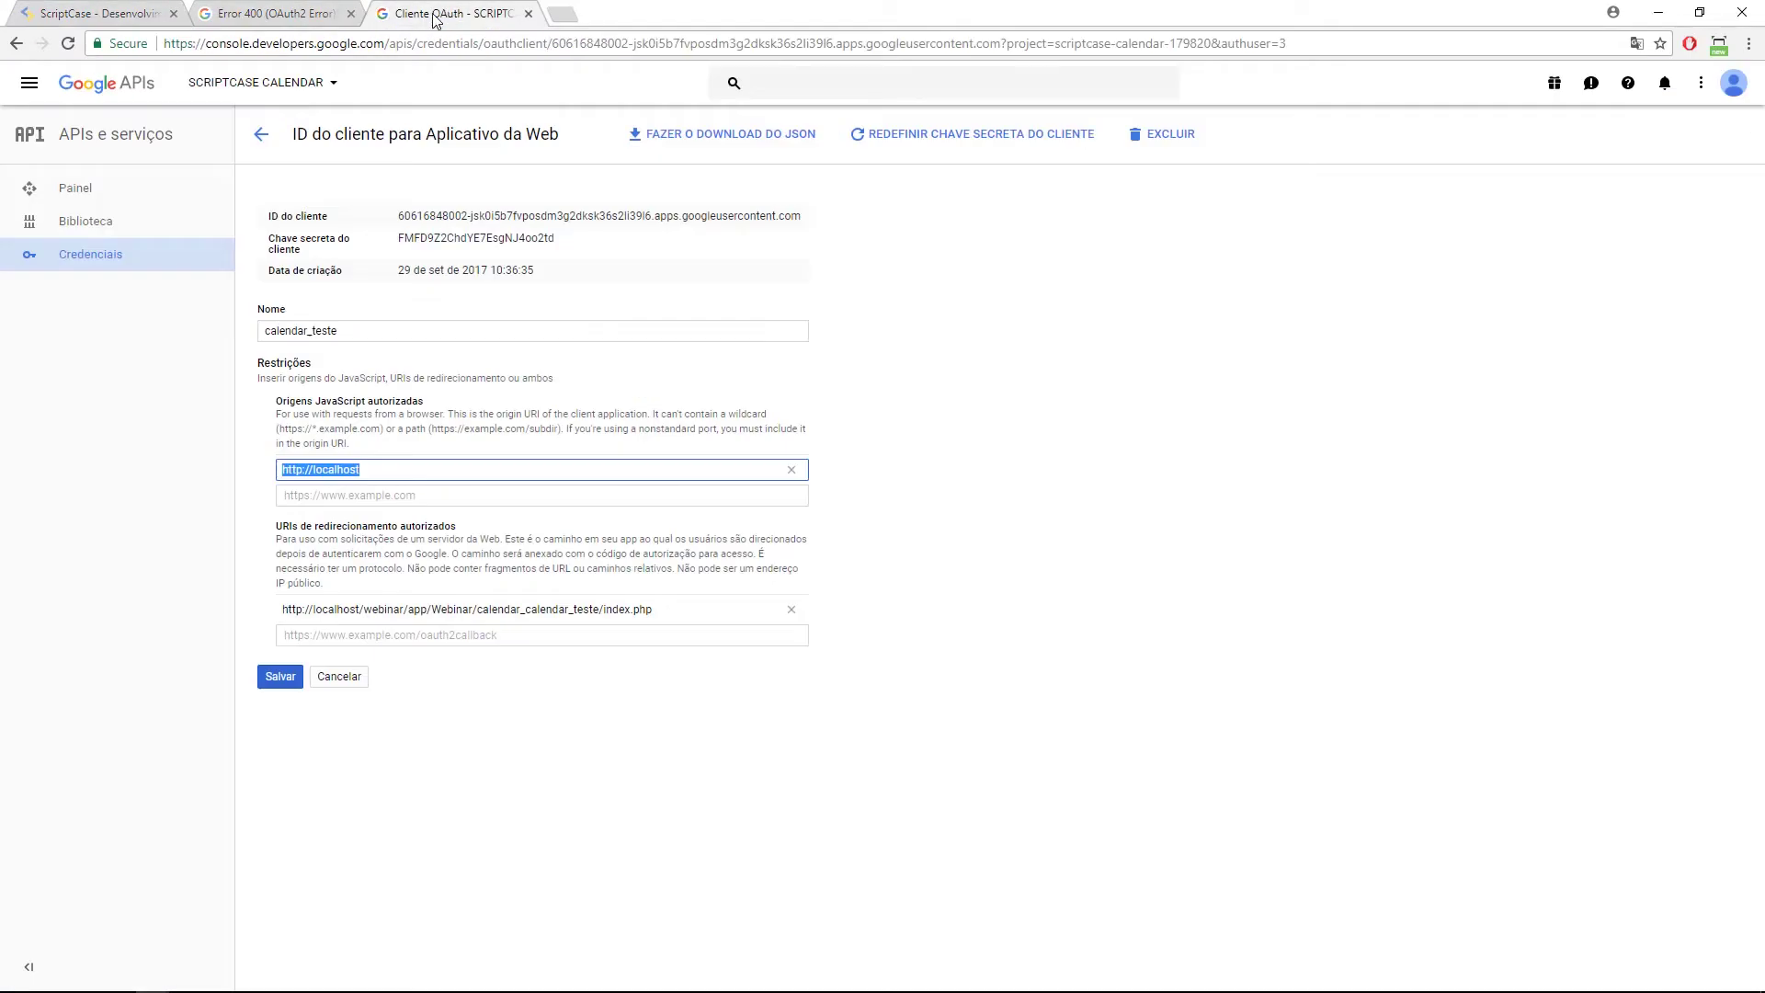
Change the redirect URI from calendar_teste to calendar_test/index.php and save the OAuth client.
left_click(590, 608)
key("ctrl+a")
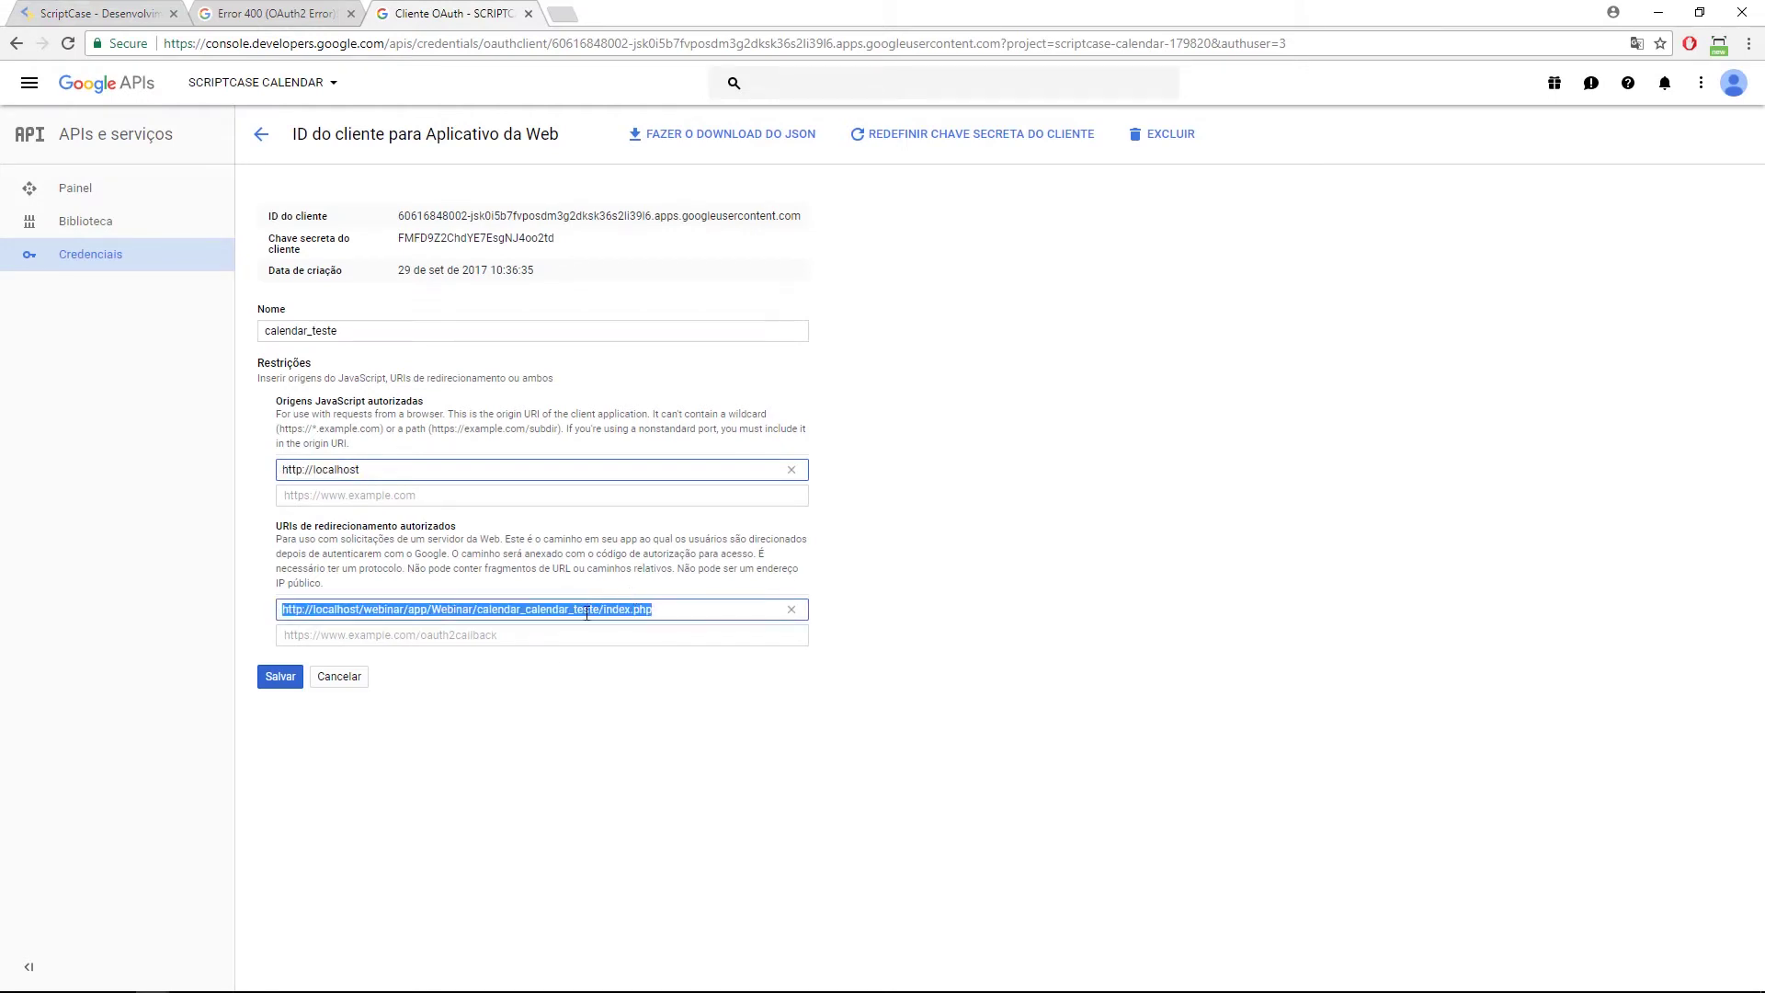
left_click(598, 610)
key("BackSpace")
left_click(273, 678)
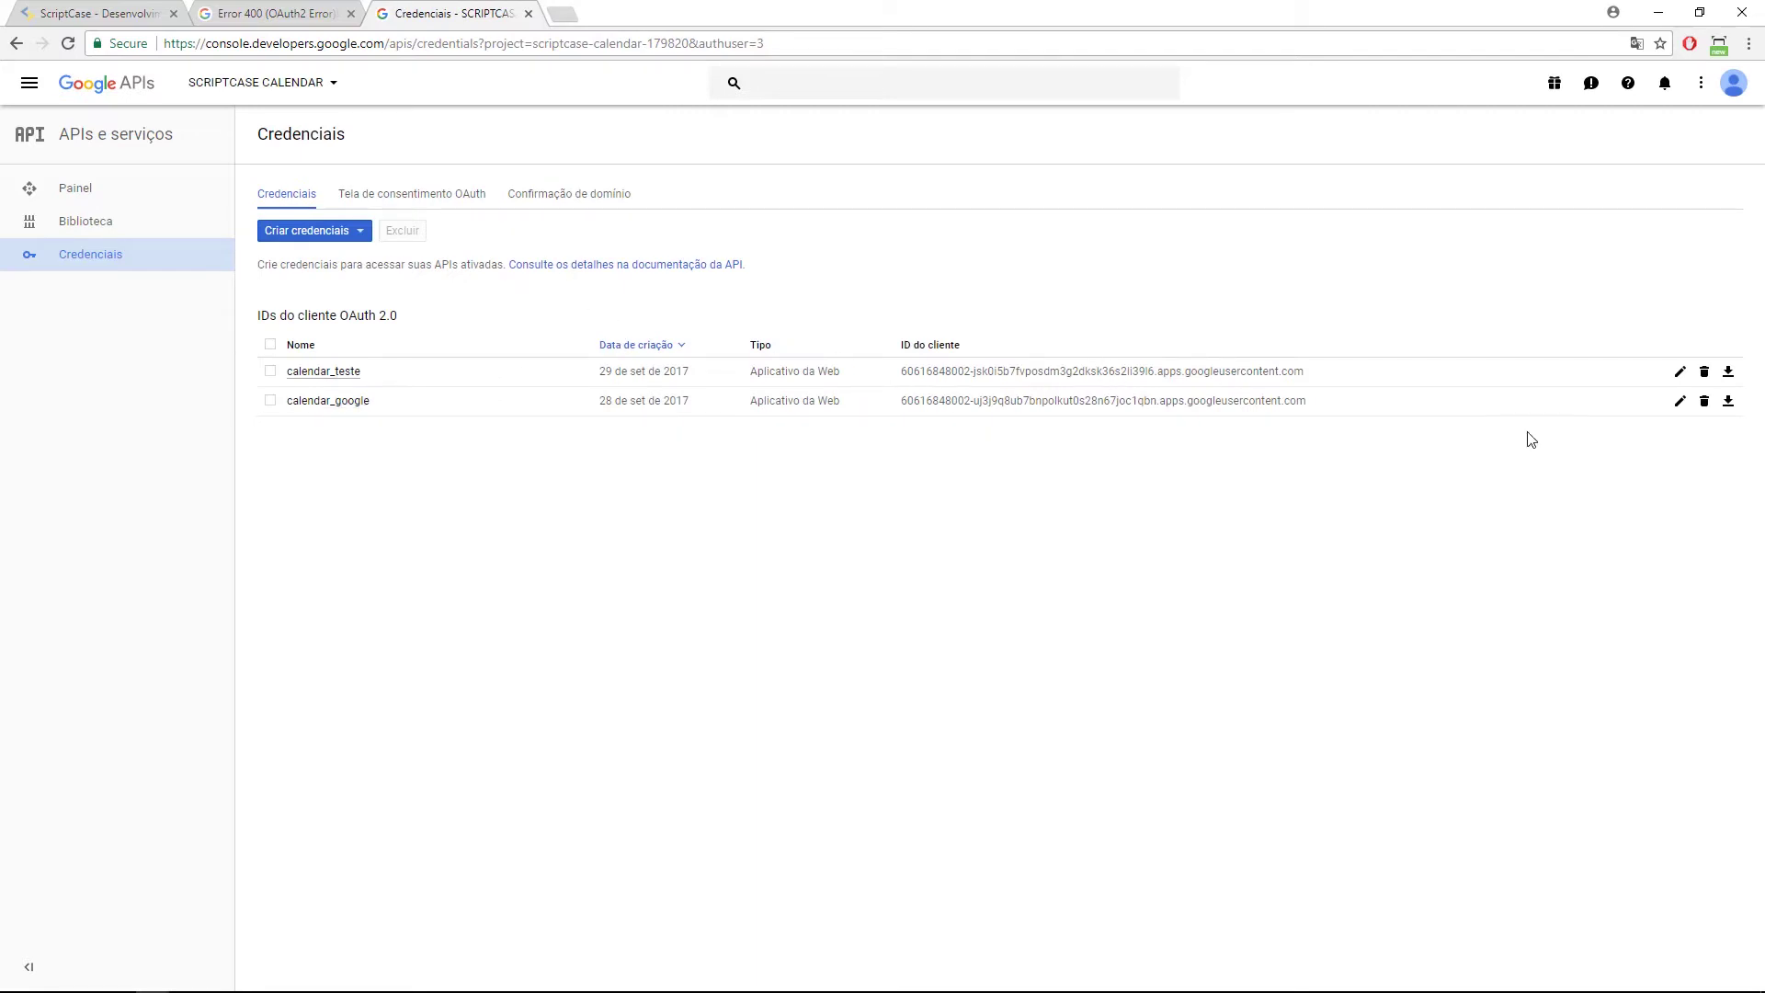
Download the calendar_teste client JSON and select all of it in Notepad.
left_click(1729, 371)
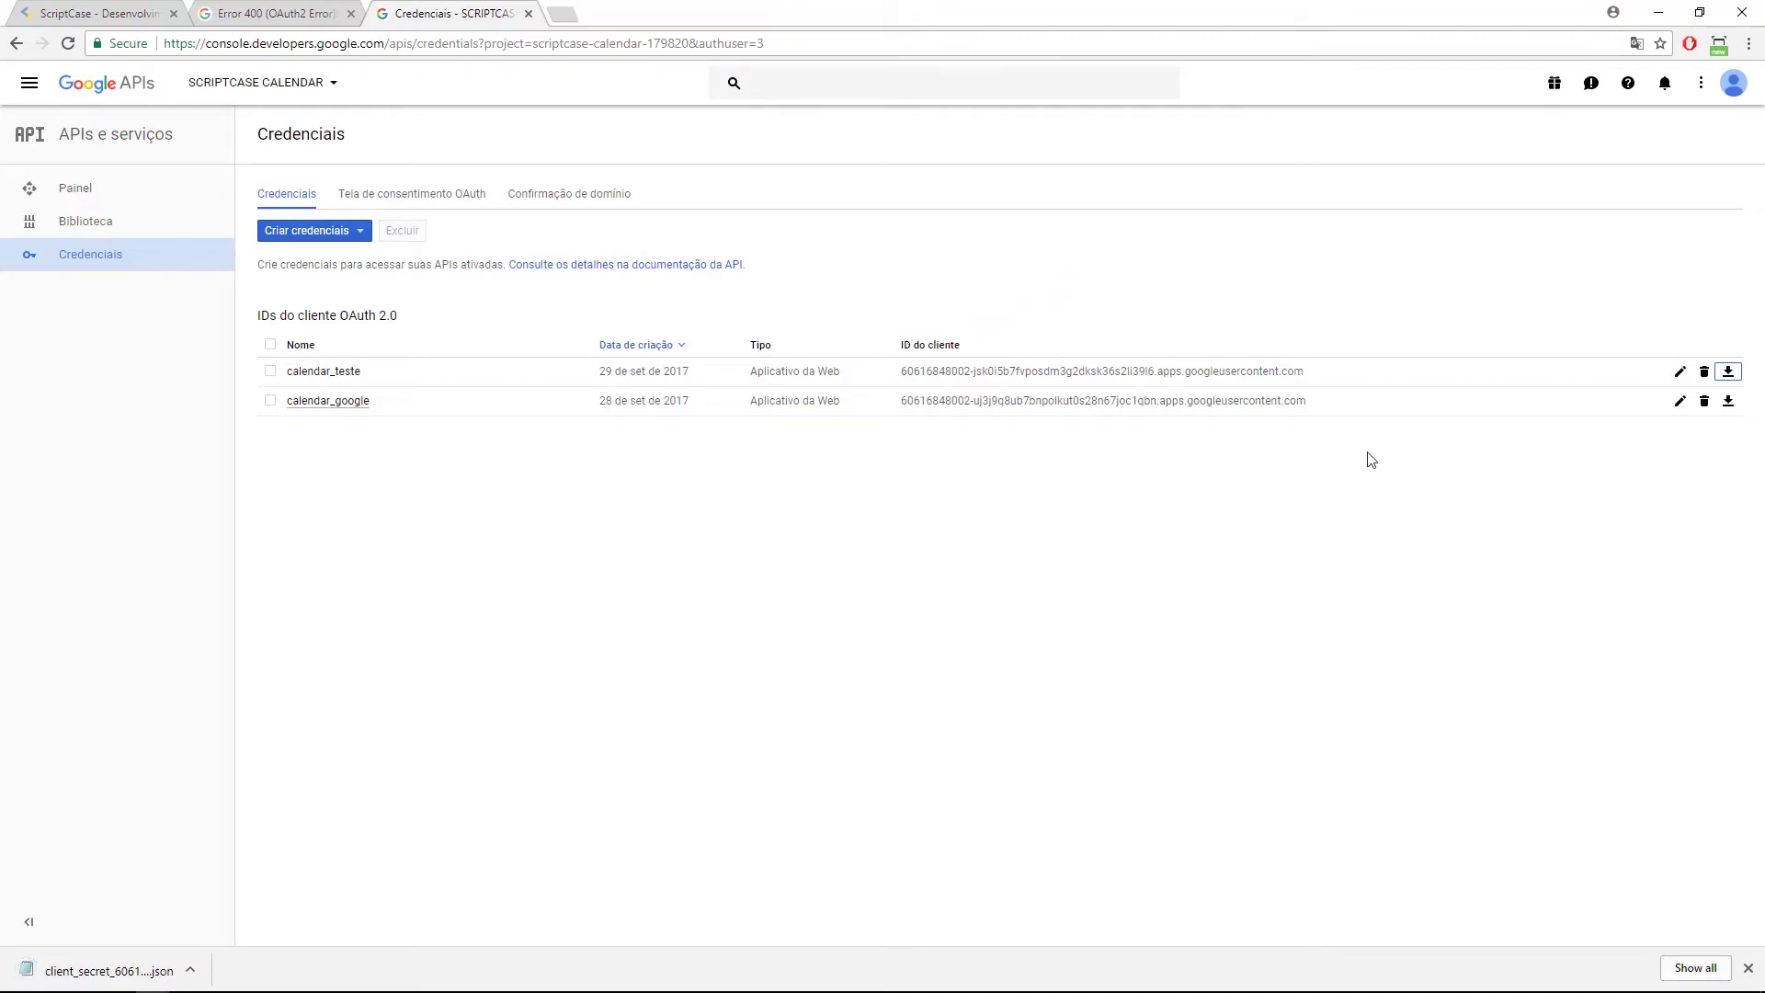
left_click(1729, 371)
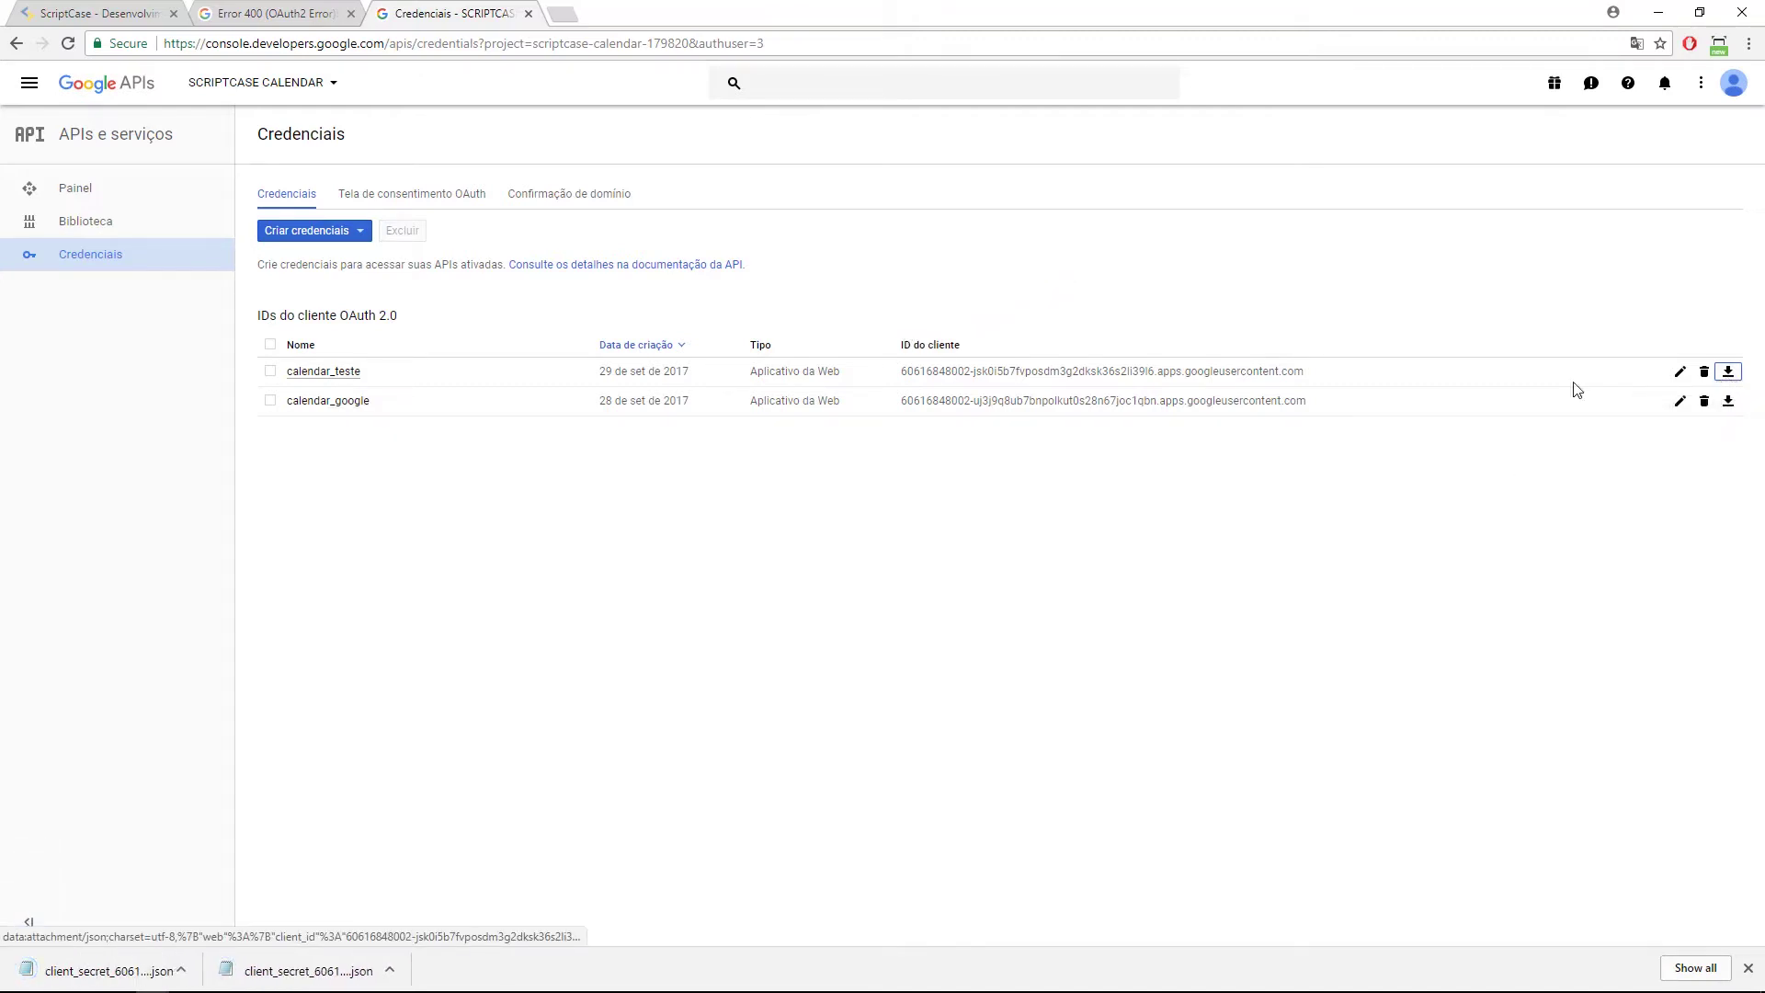
left_click(66, 982)
key("ctrl+a")
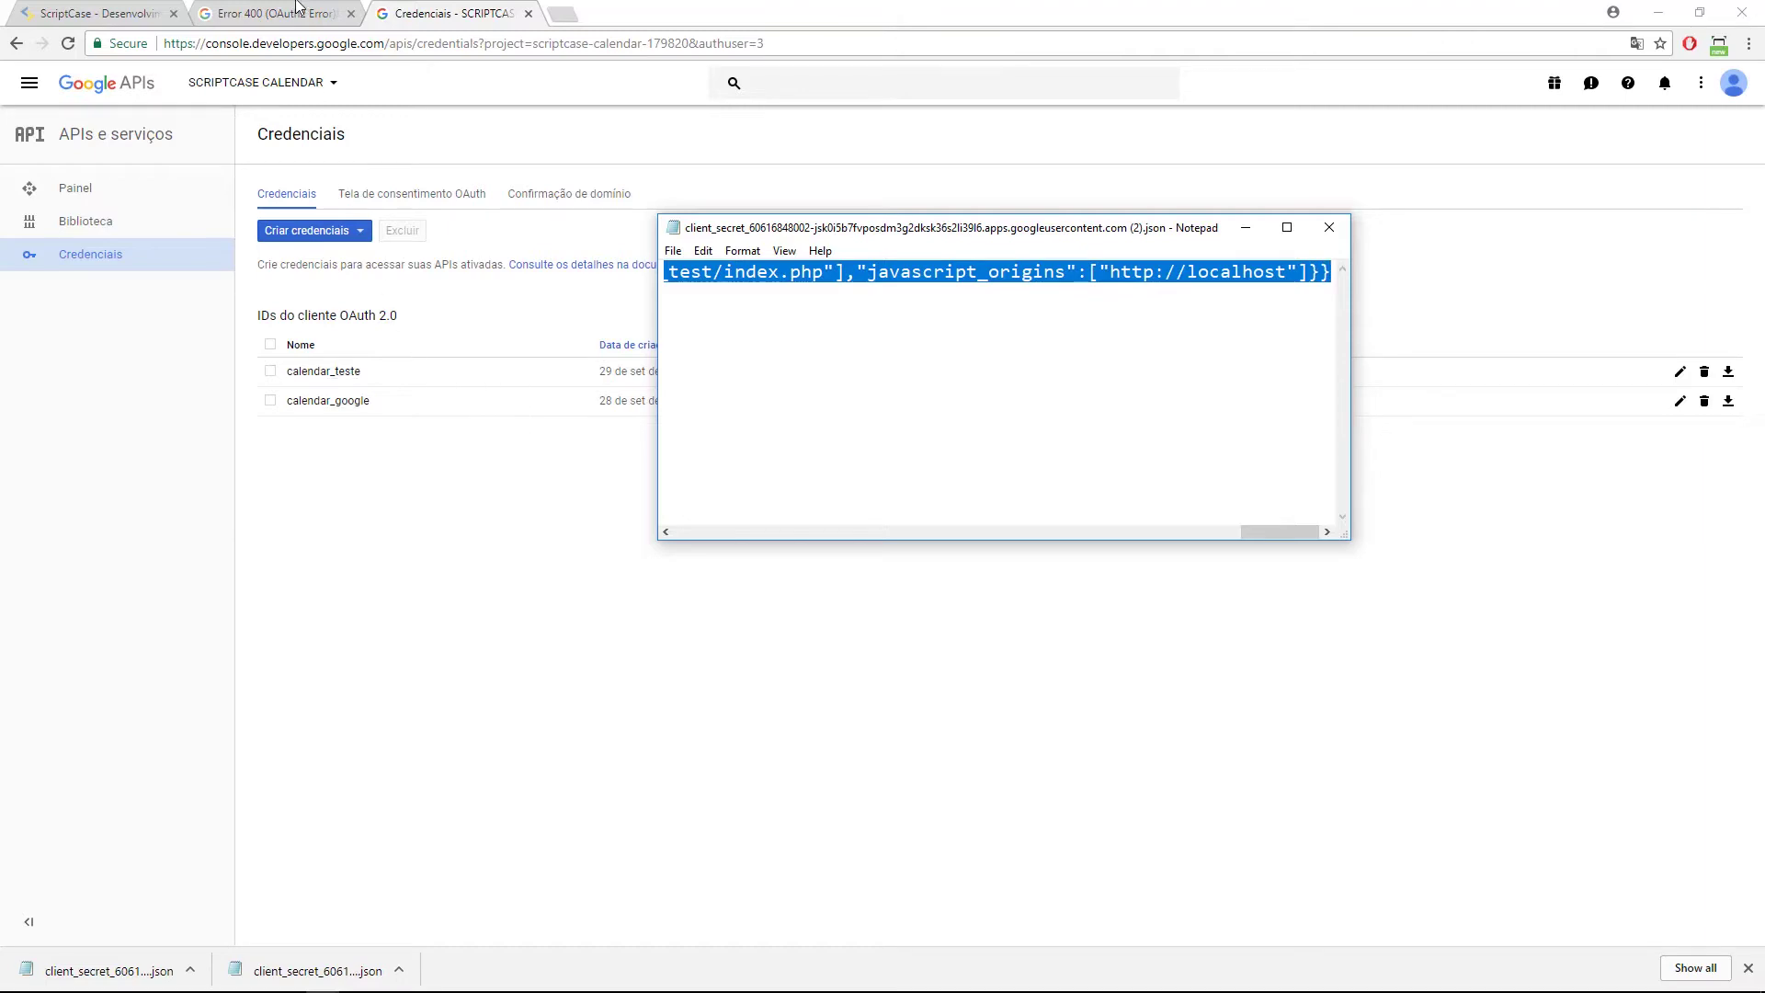
Save the ScriptCase calendar application, then select the remote browser's 404 page address.
left_click(147, 17)
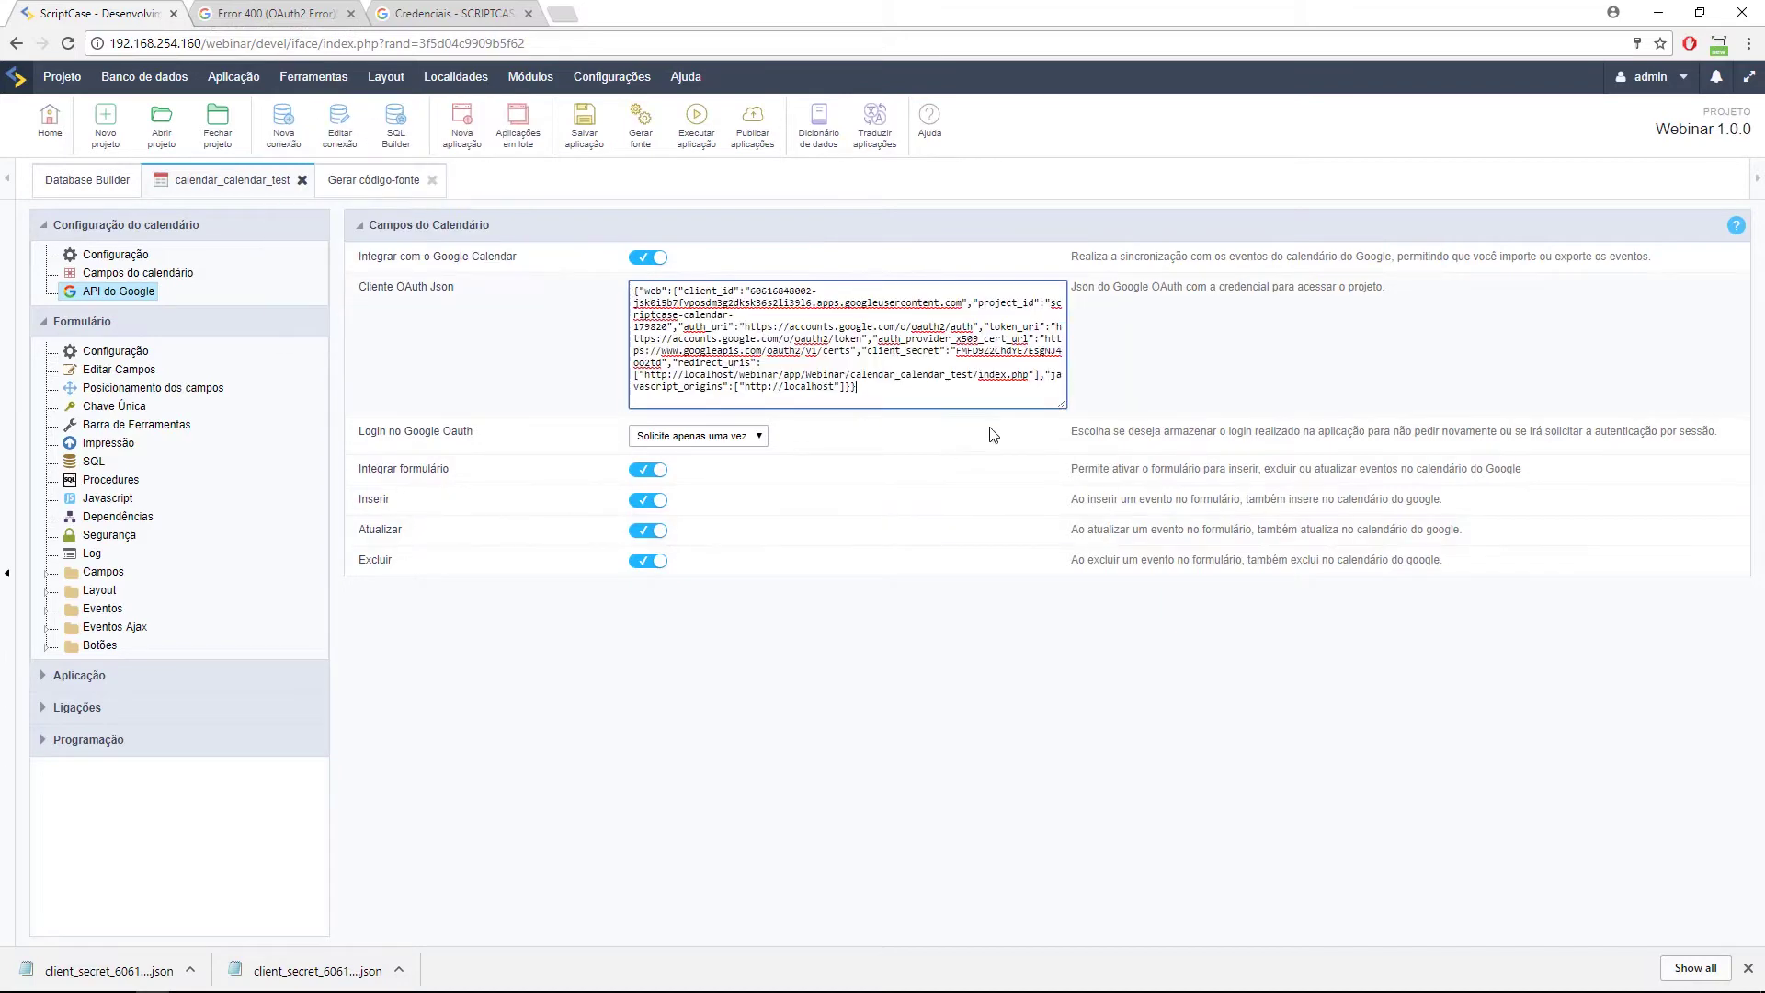
left_click(585, 124)
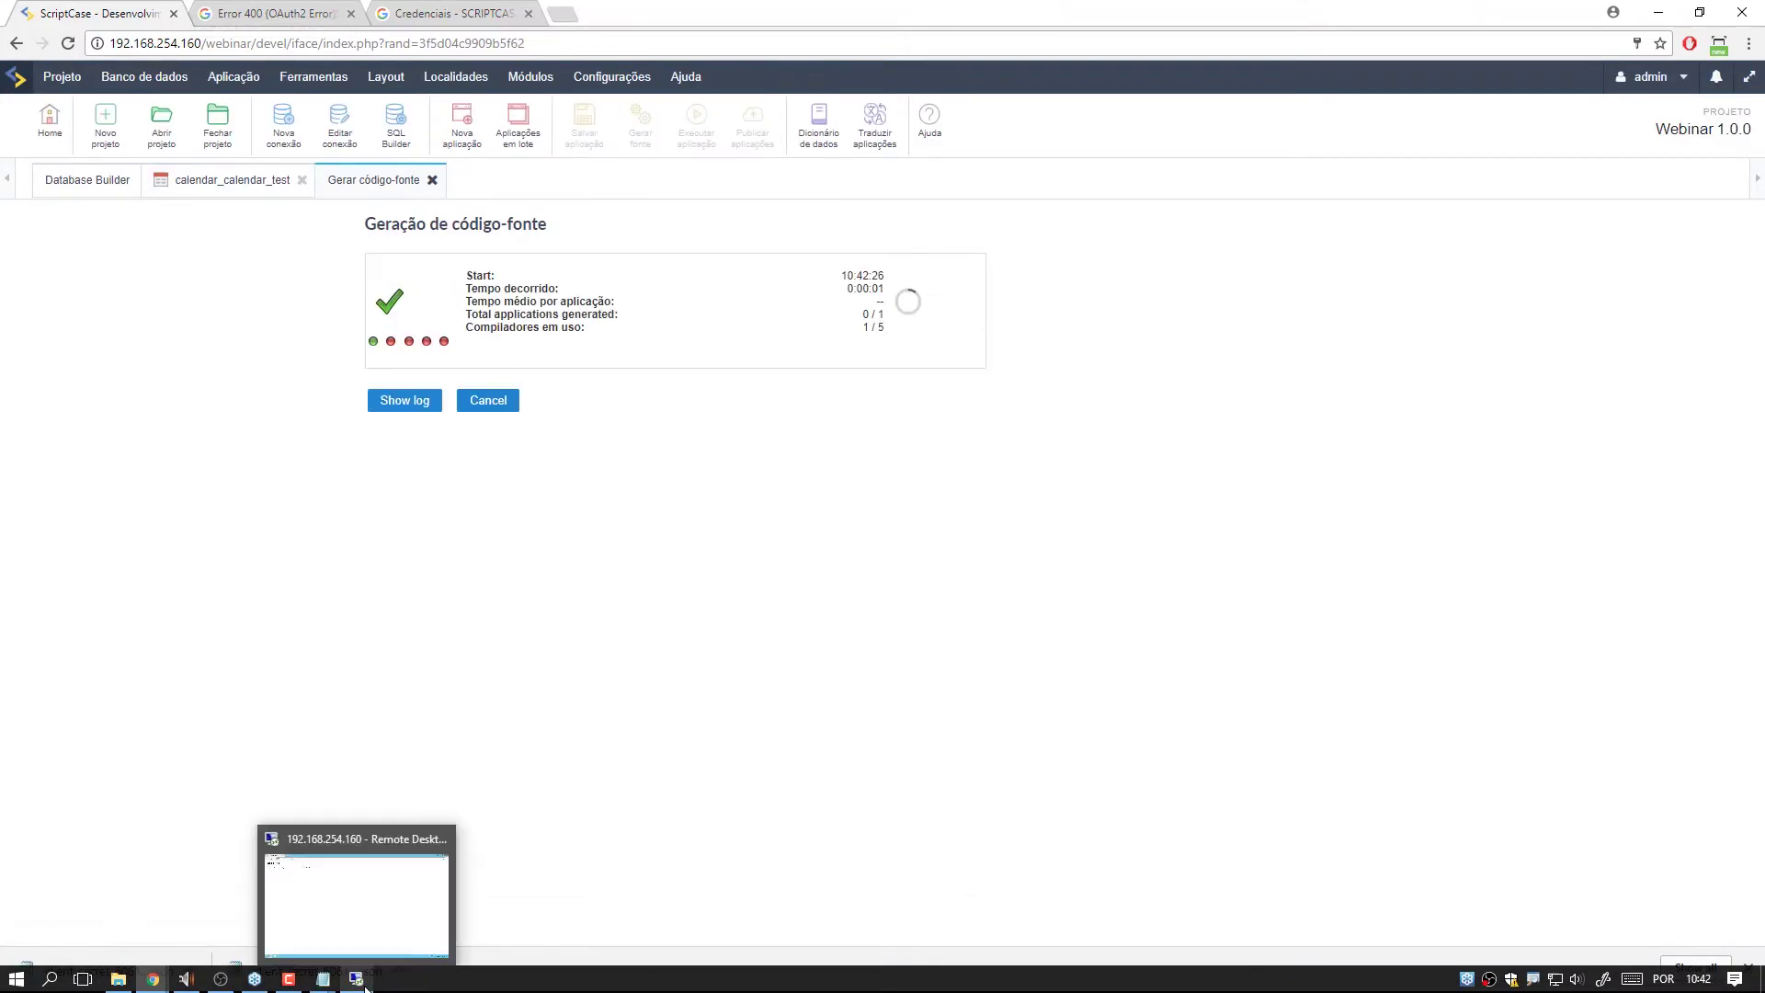
left_click(365, 984)
left_click(449, 44)
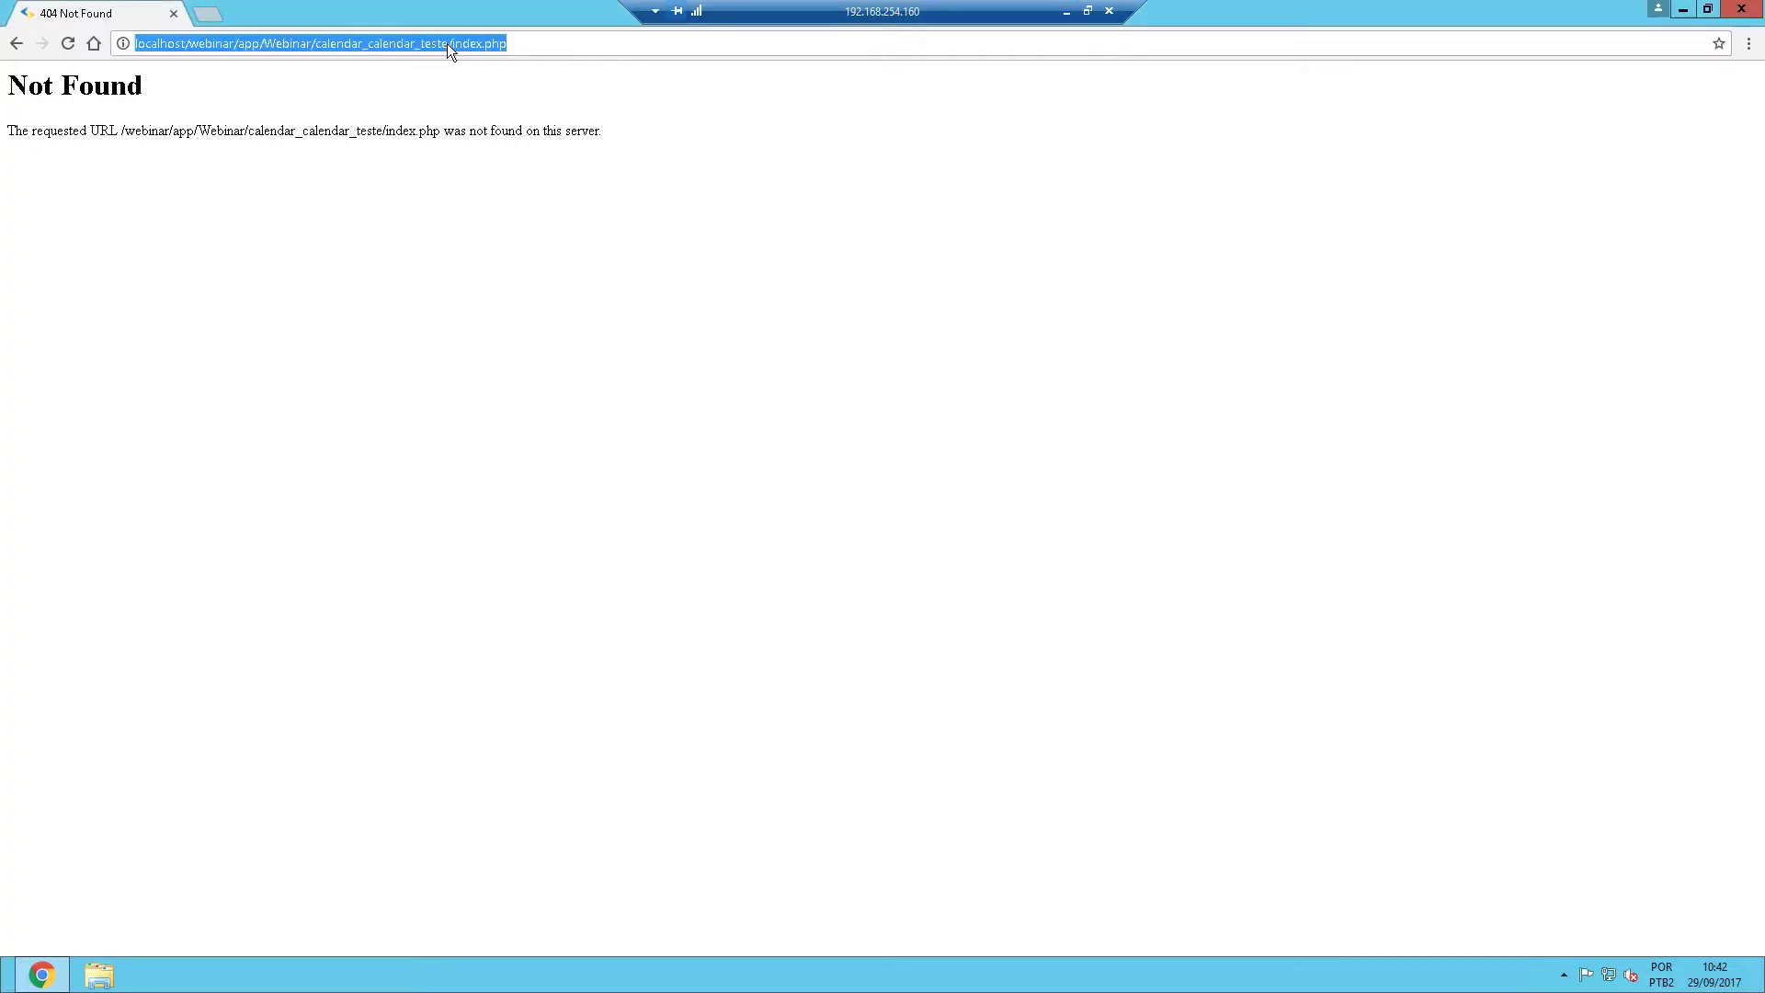
Reload the calendar app in the remote browser and reopen the calendar_calendar_test settings locally.
key("Return")
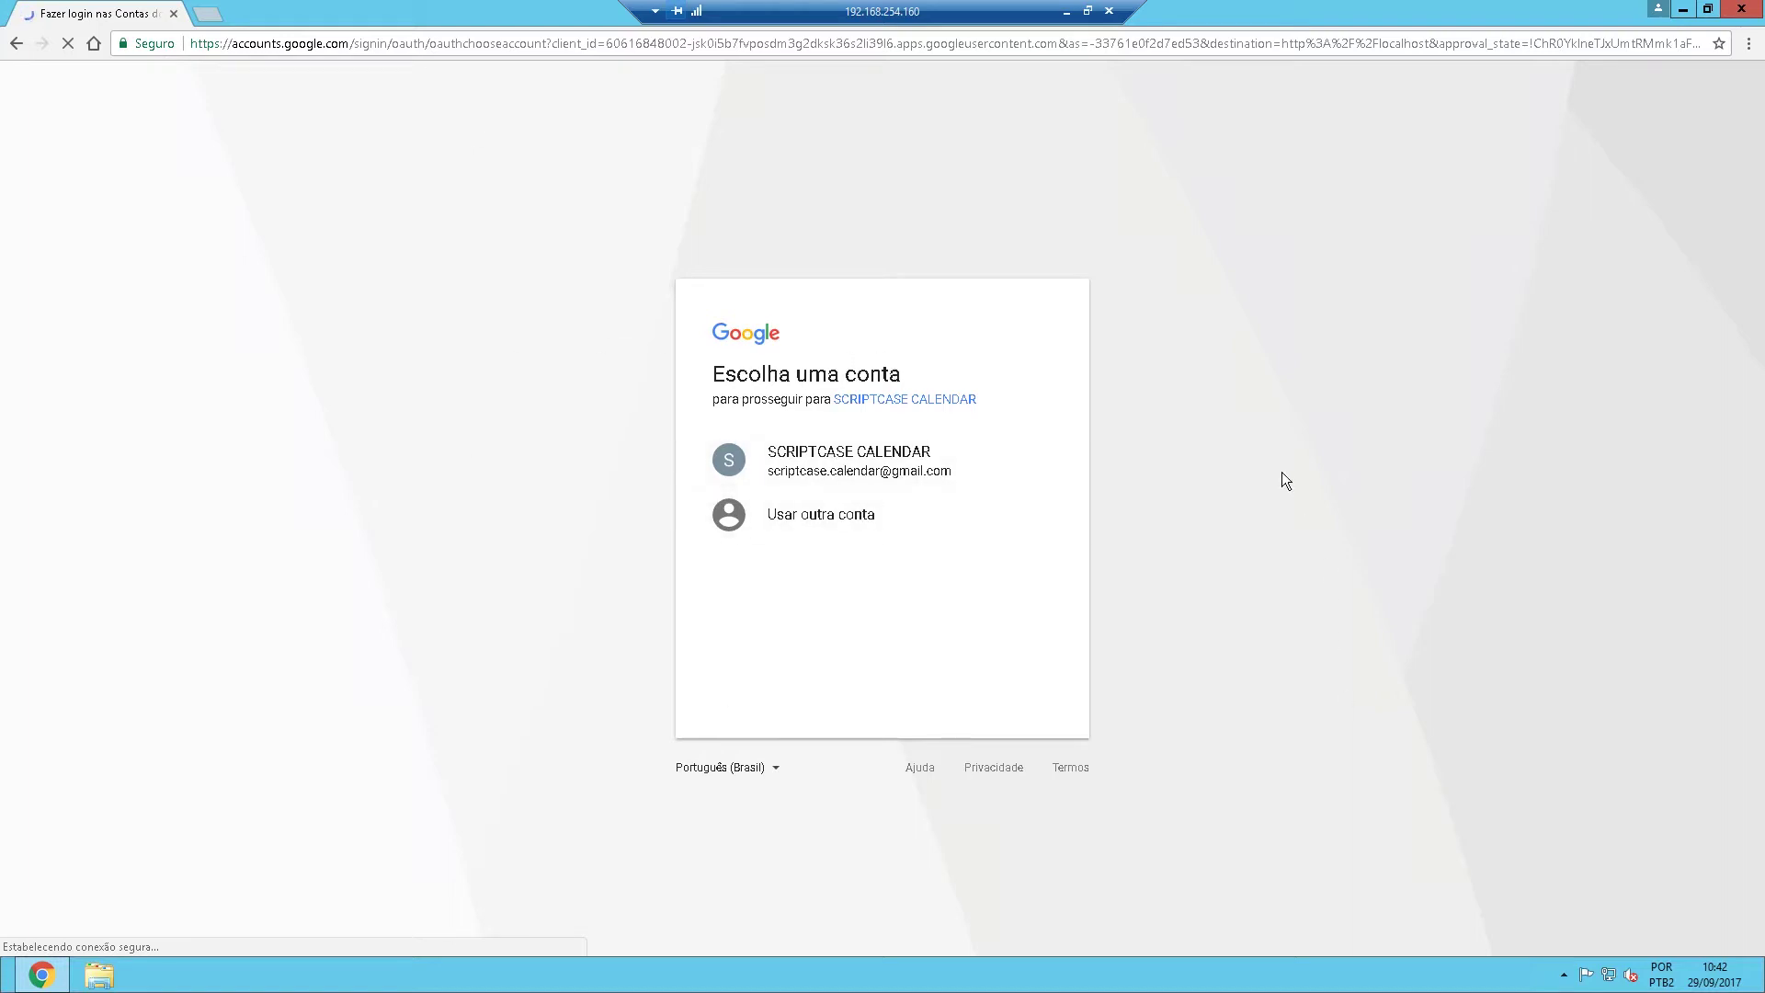
left_click(1066, 11)
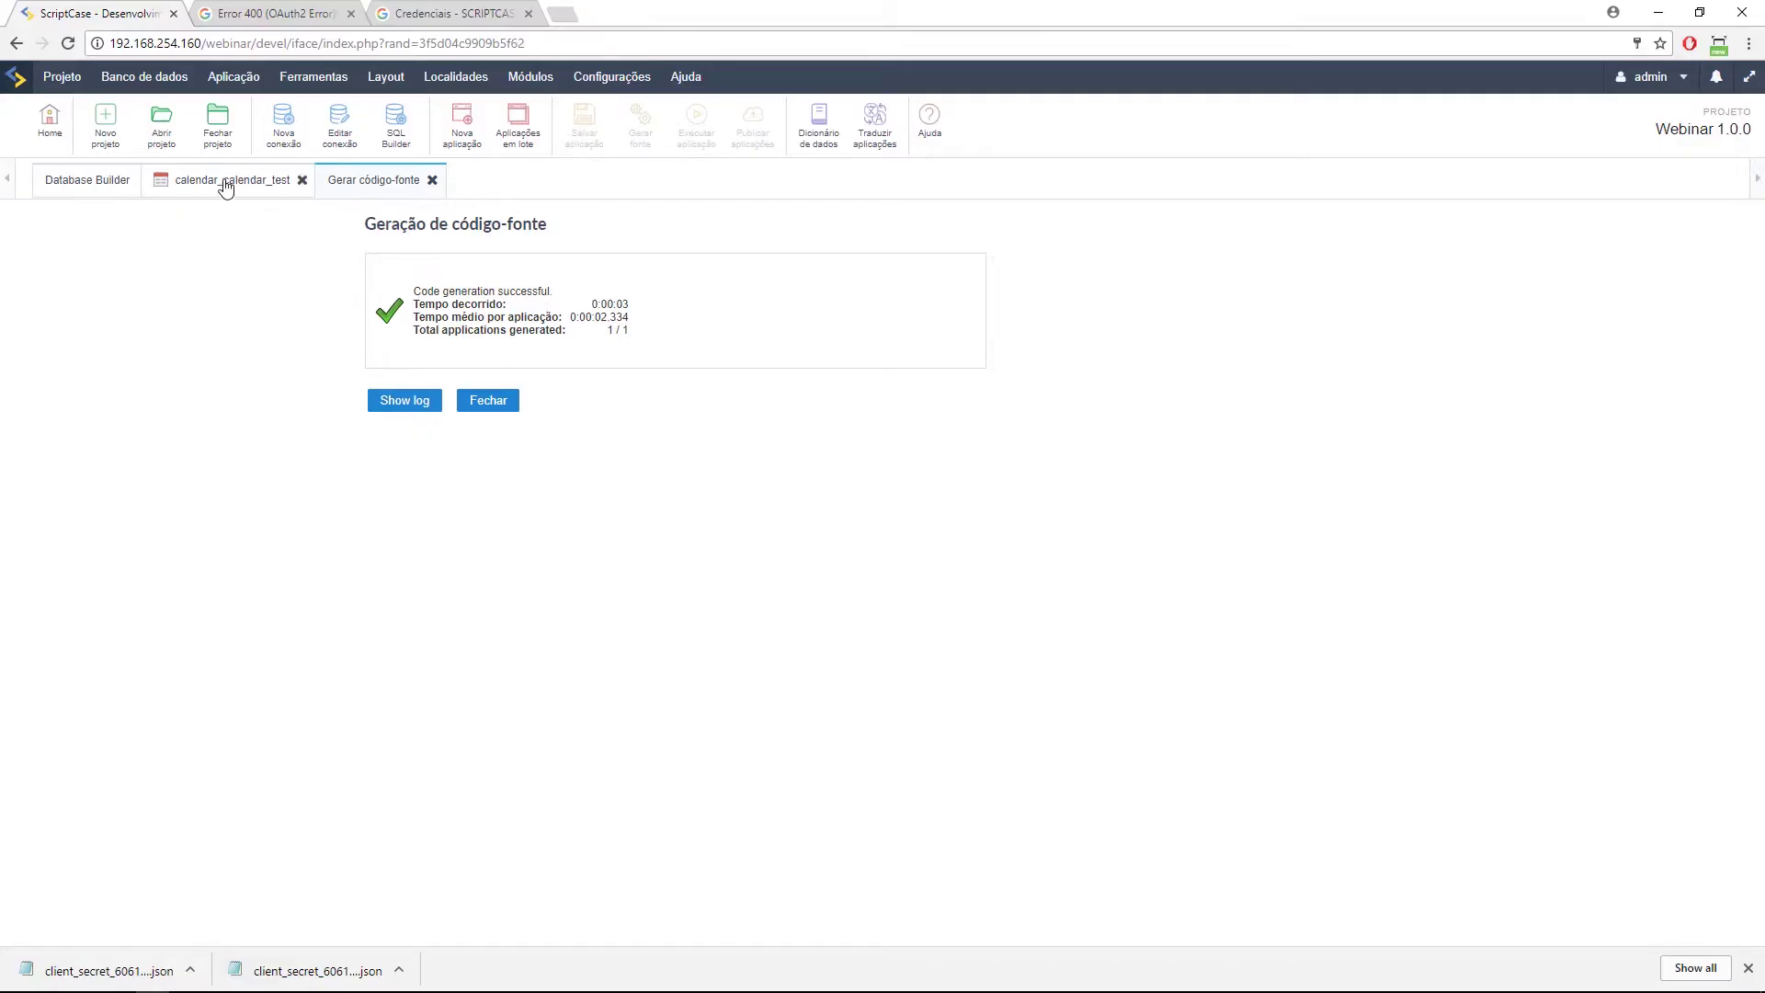
left_click(224, 180)
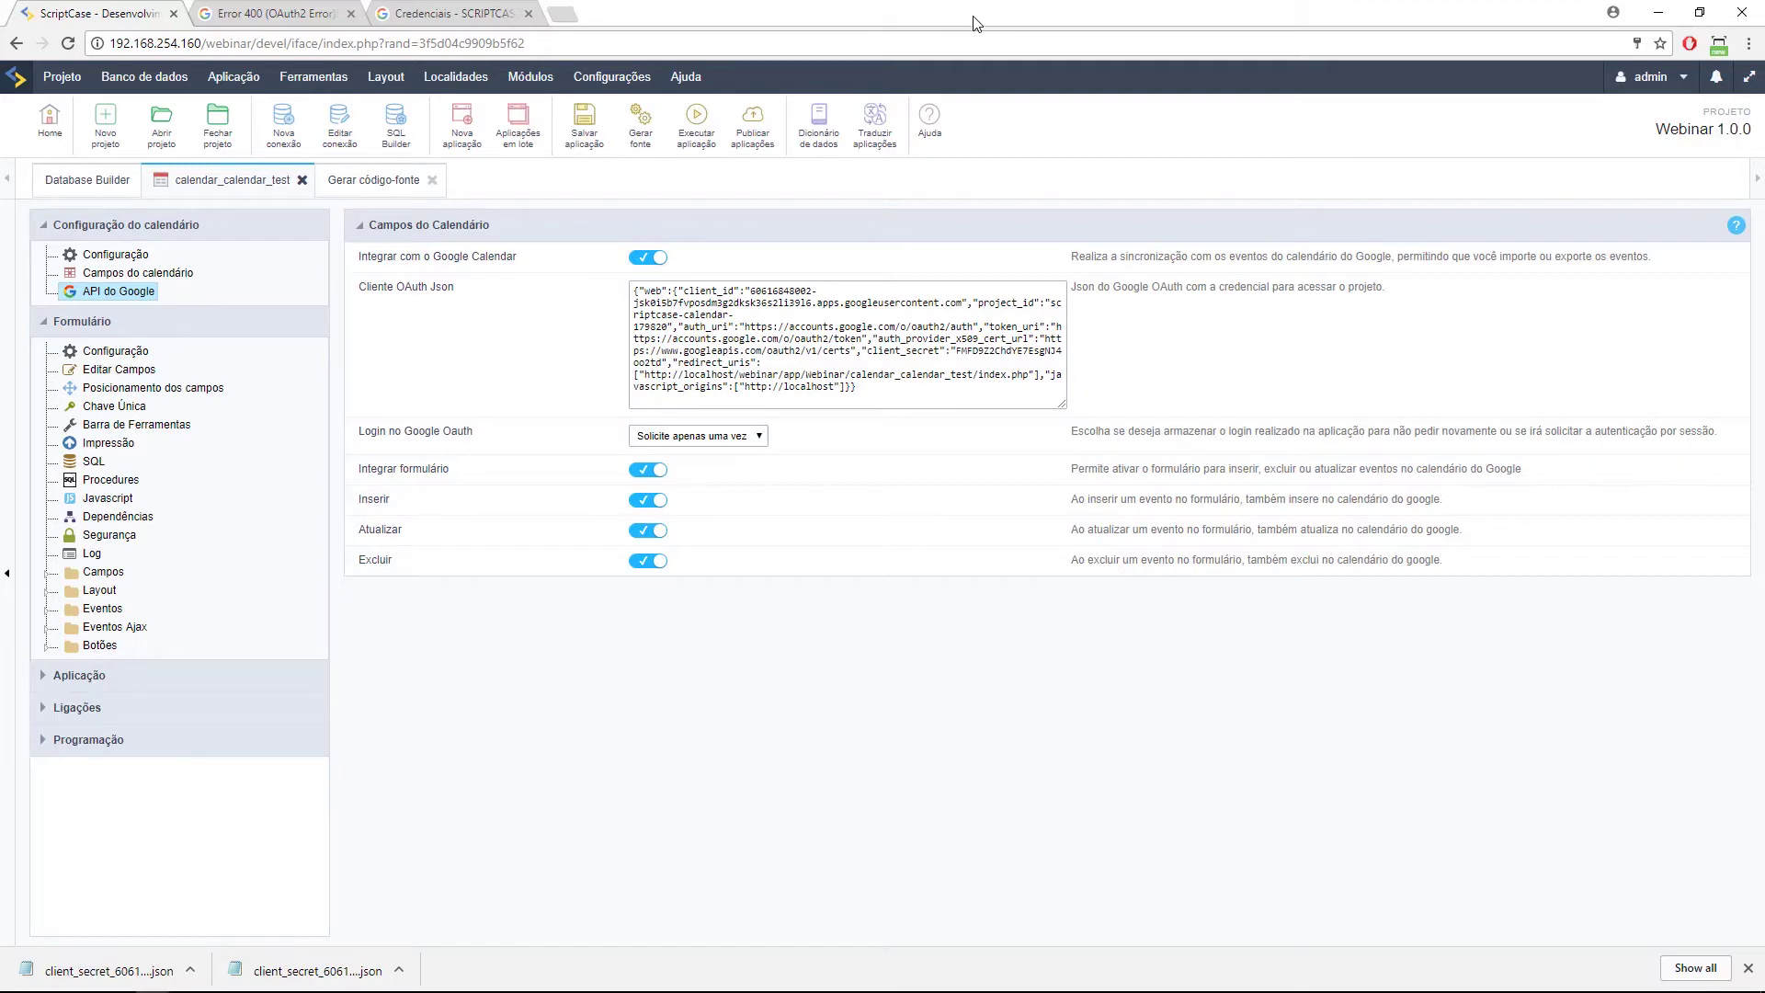
mouse_move(467, 991)
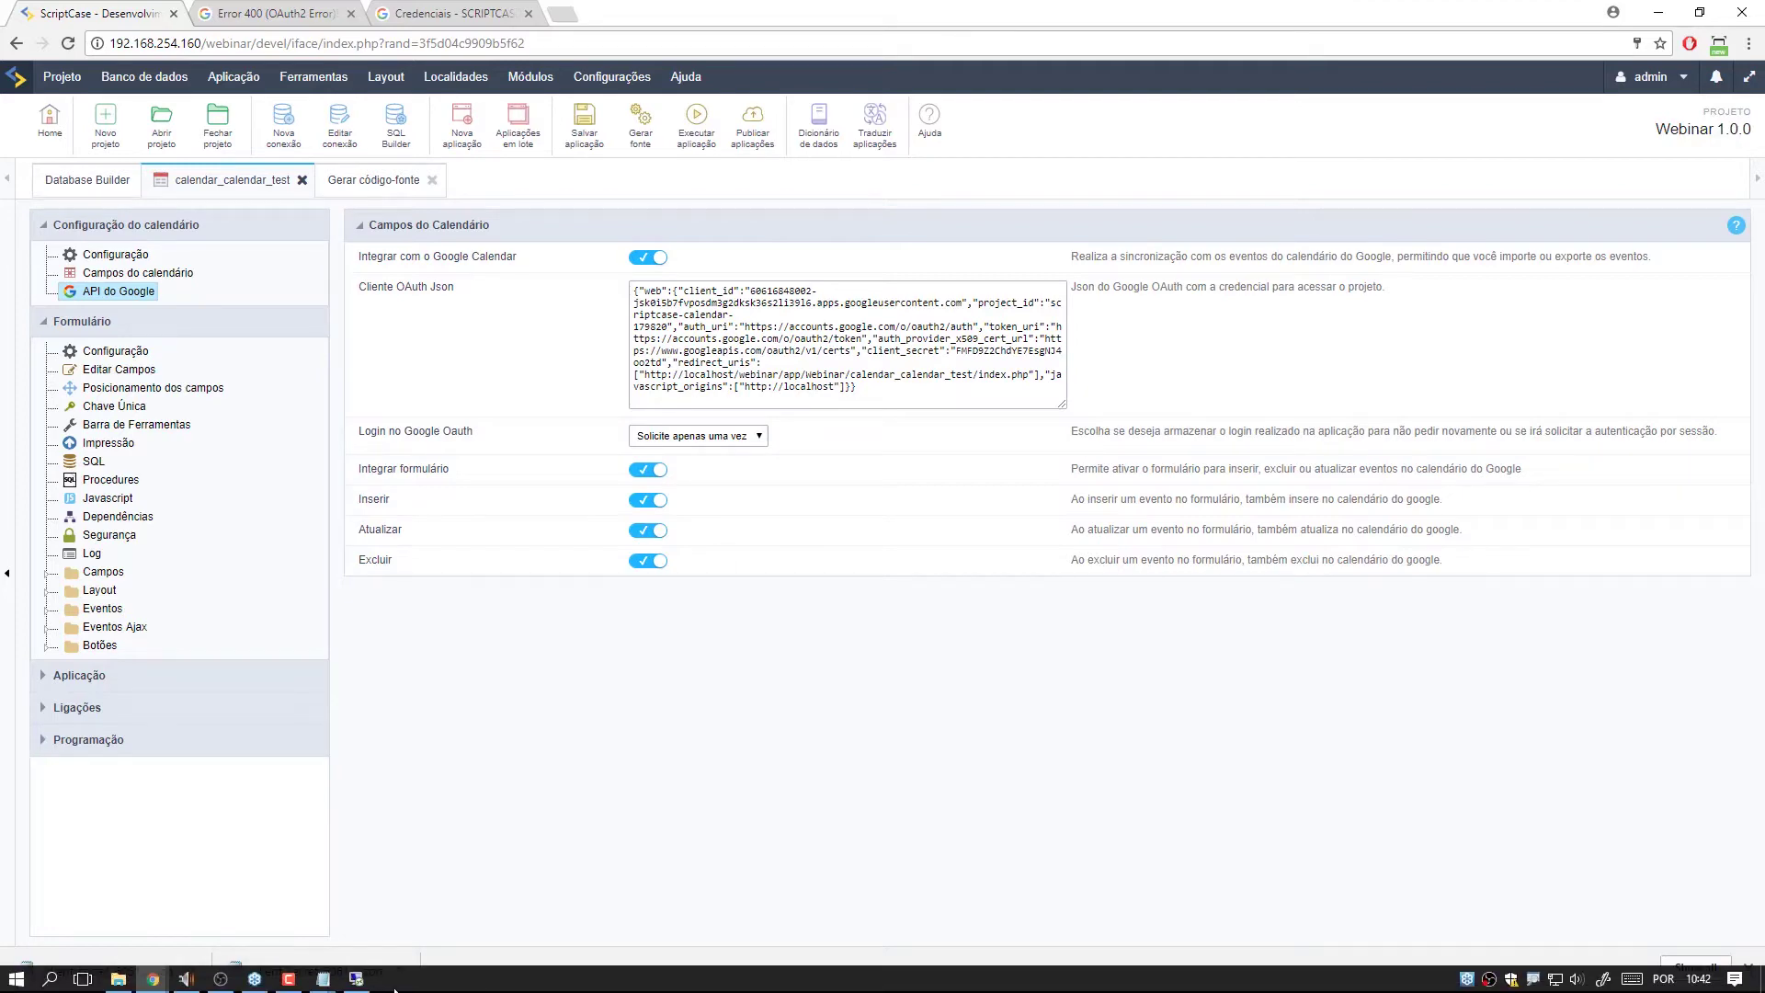
left_click(355, 978)
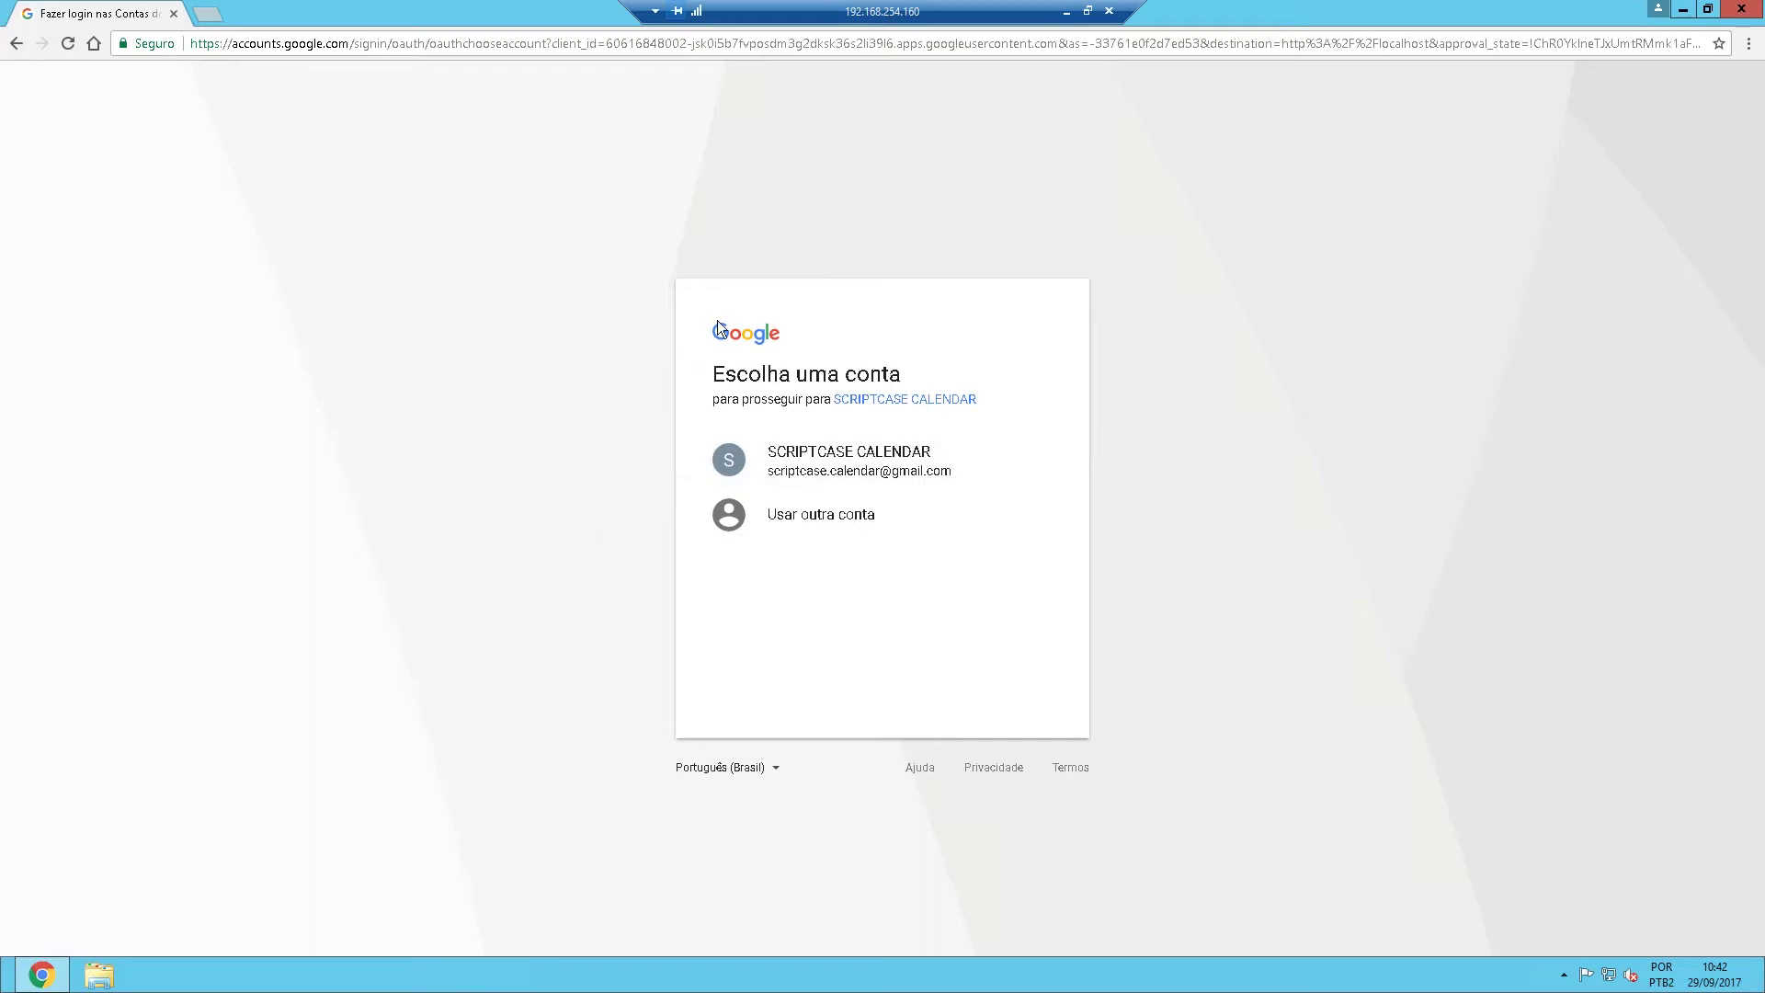
Sign in with the SCRIPTCASE CALENDAR account and allow it to manage calendars.
left_click(940, 399)
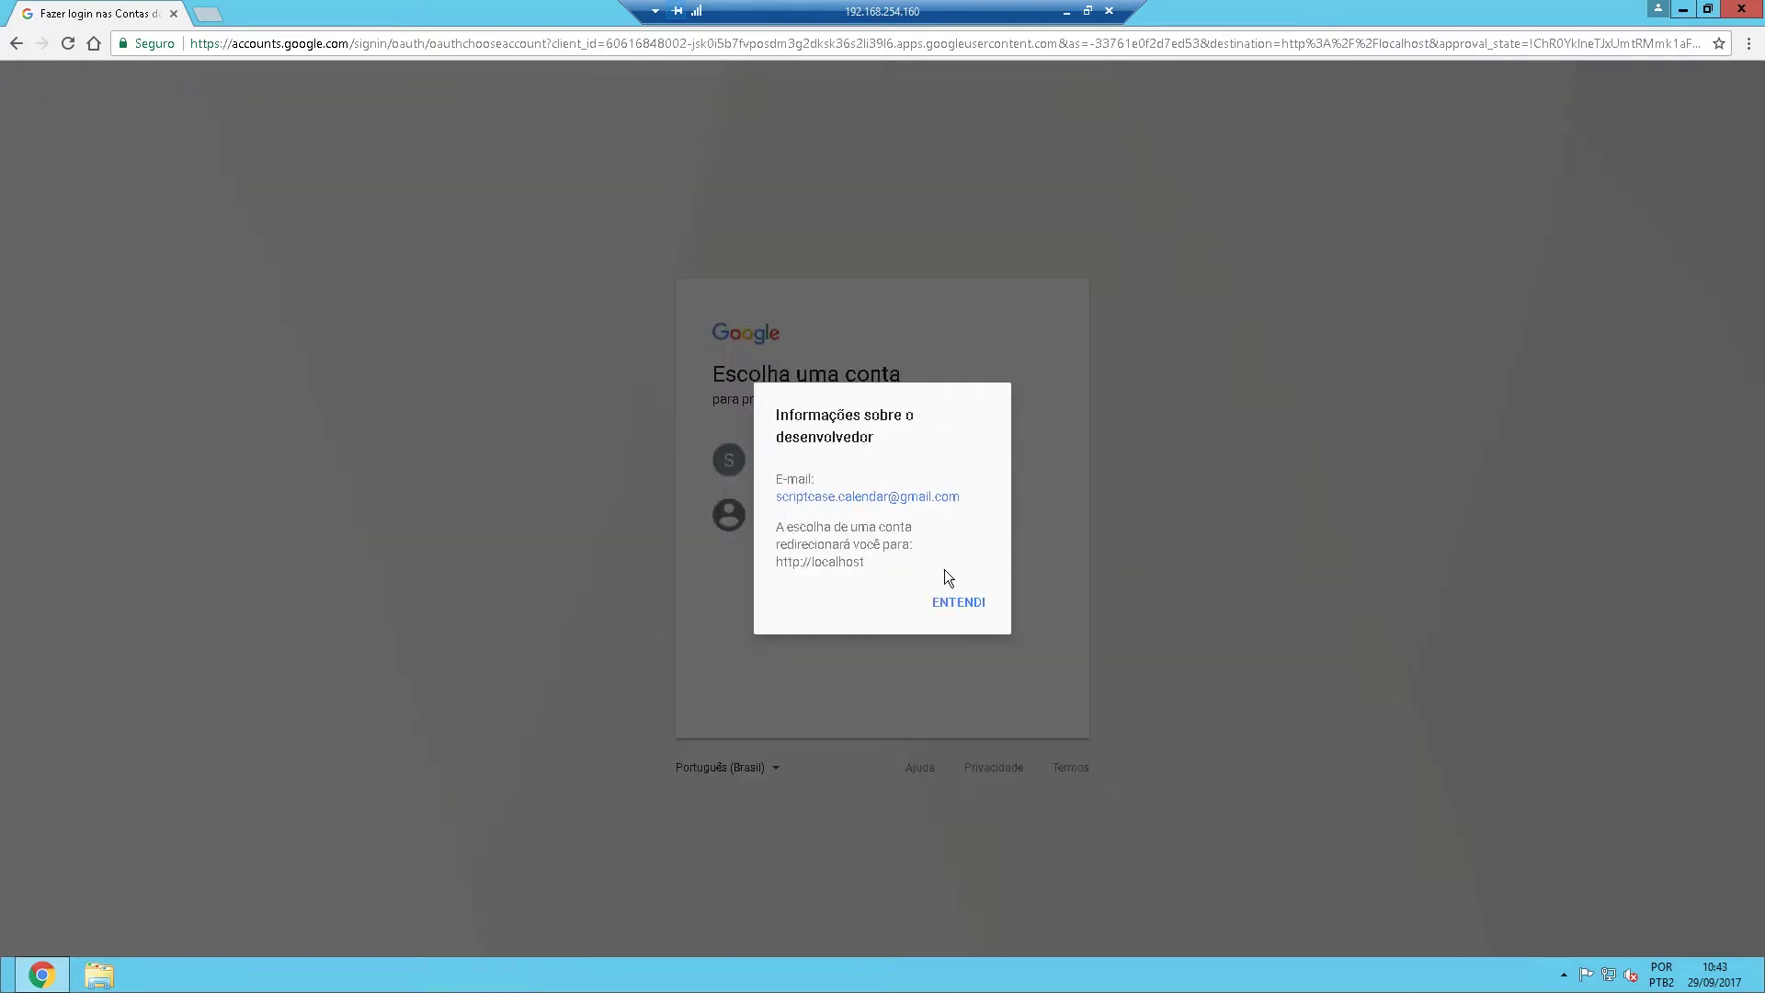
left_click_drag(866, 566, 770, 562)
left_click(951, 604)
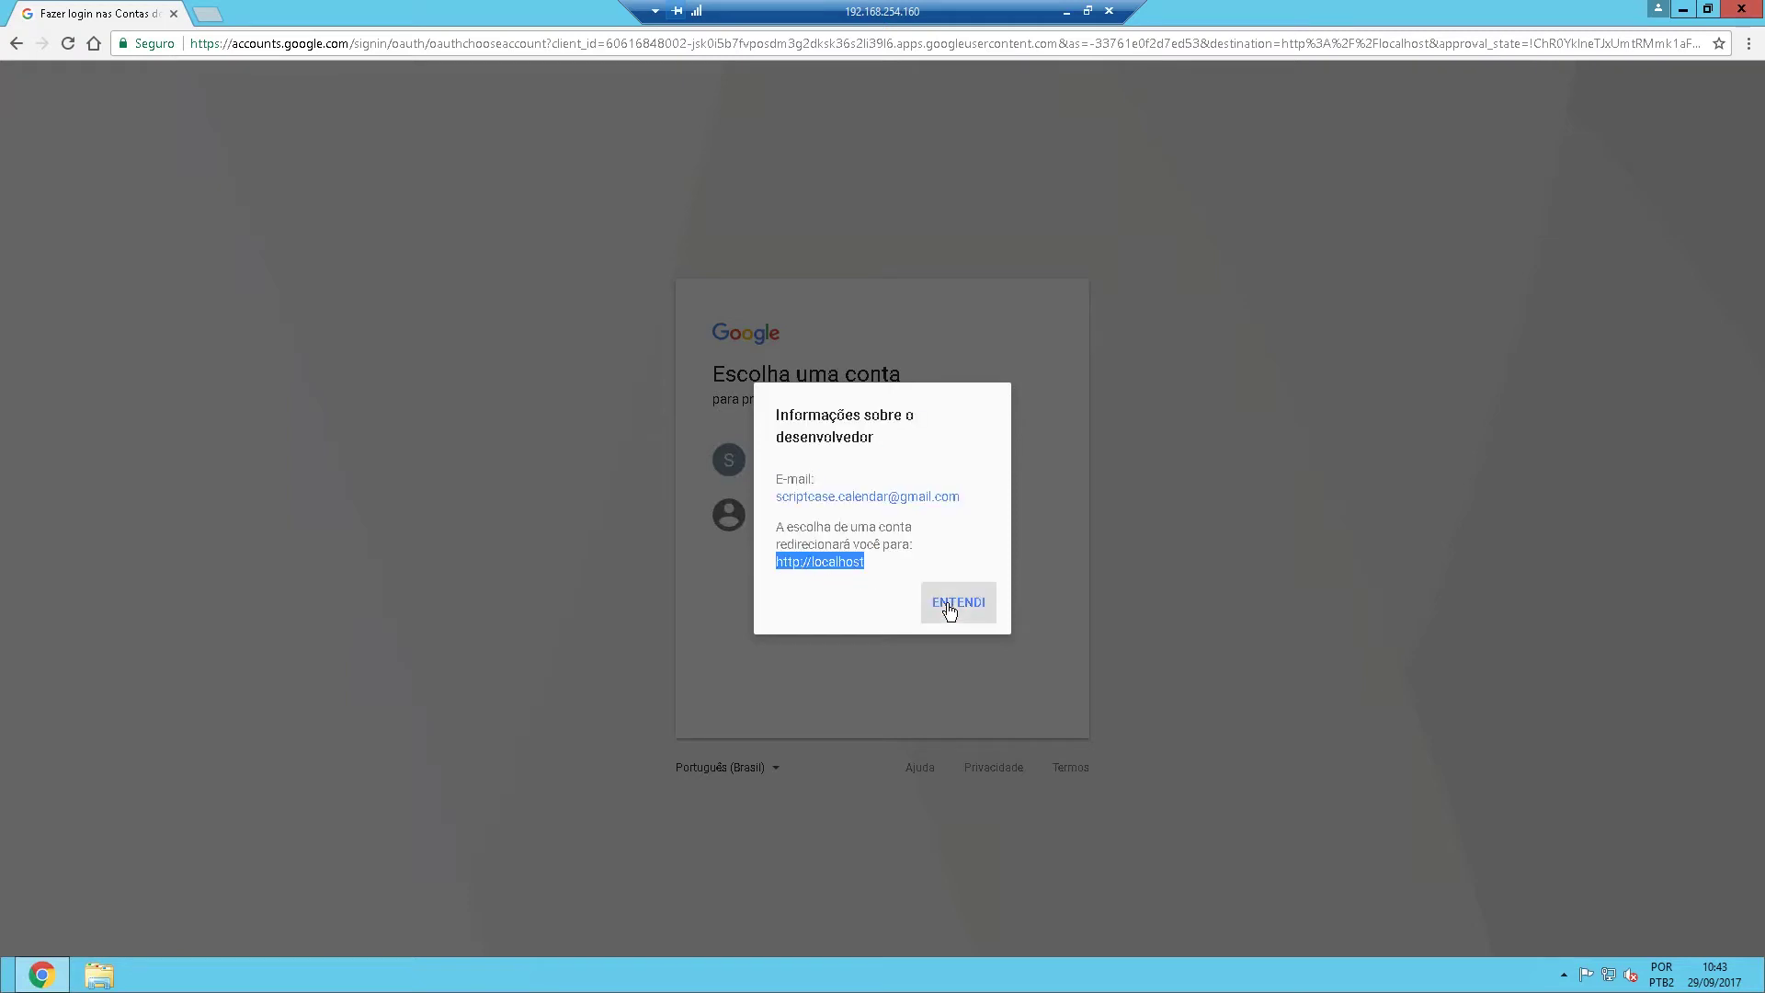
left_click(855, 457)
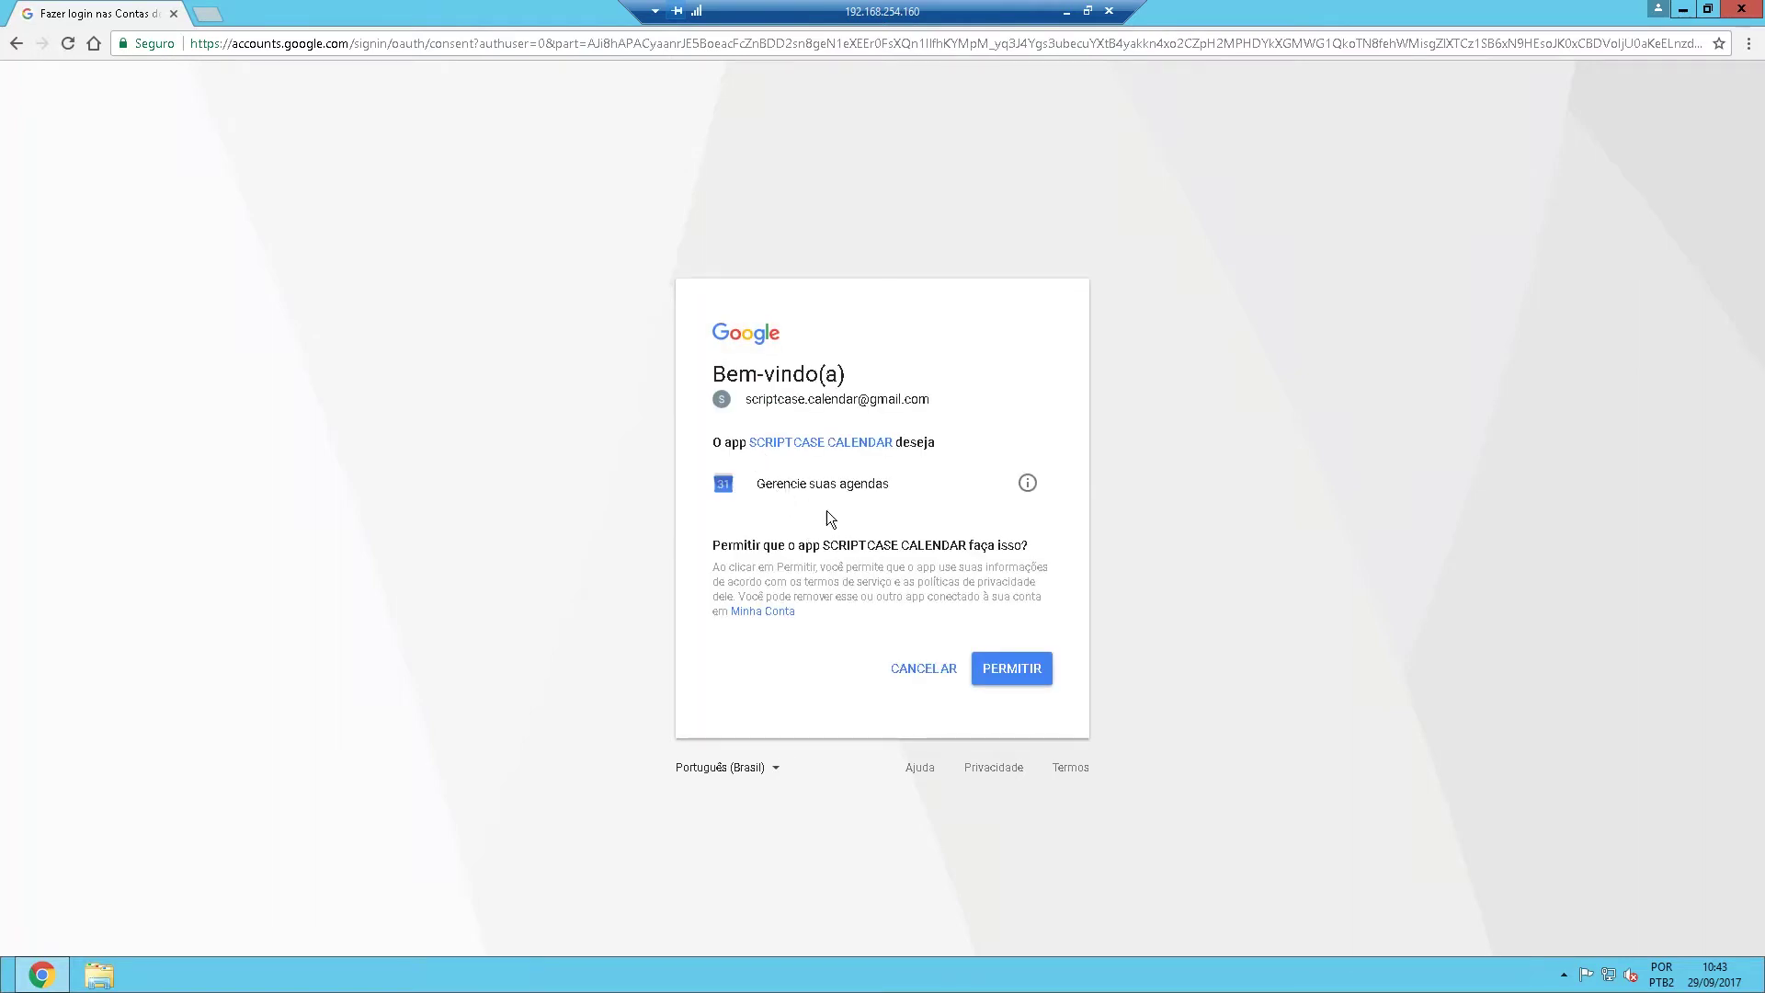
left_click(1008, 678)
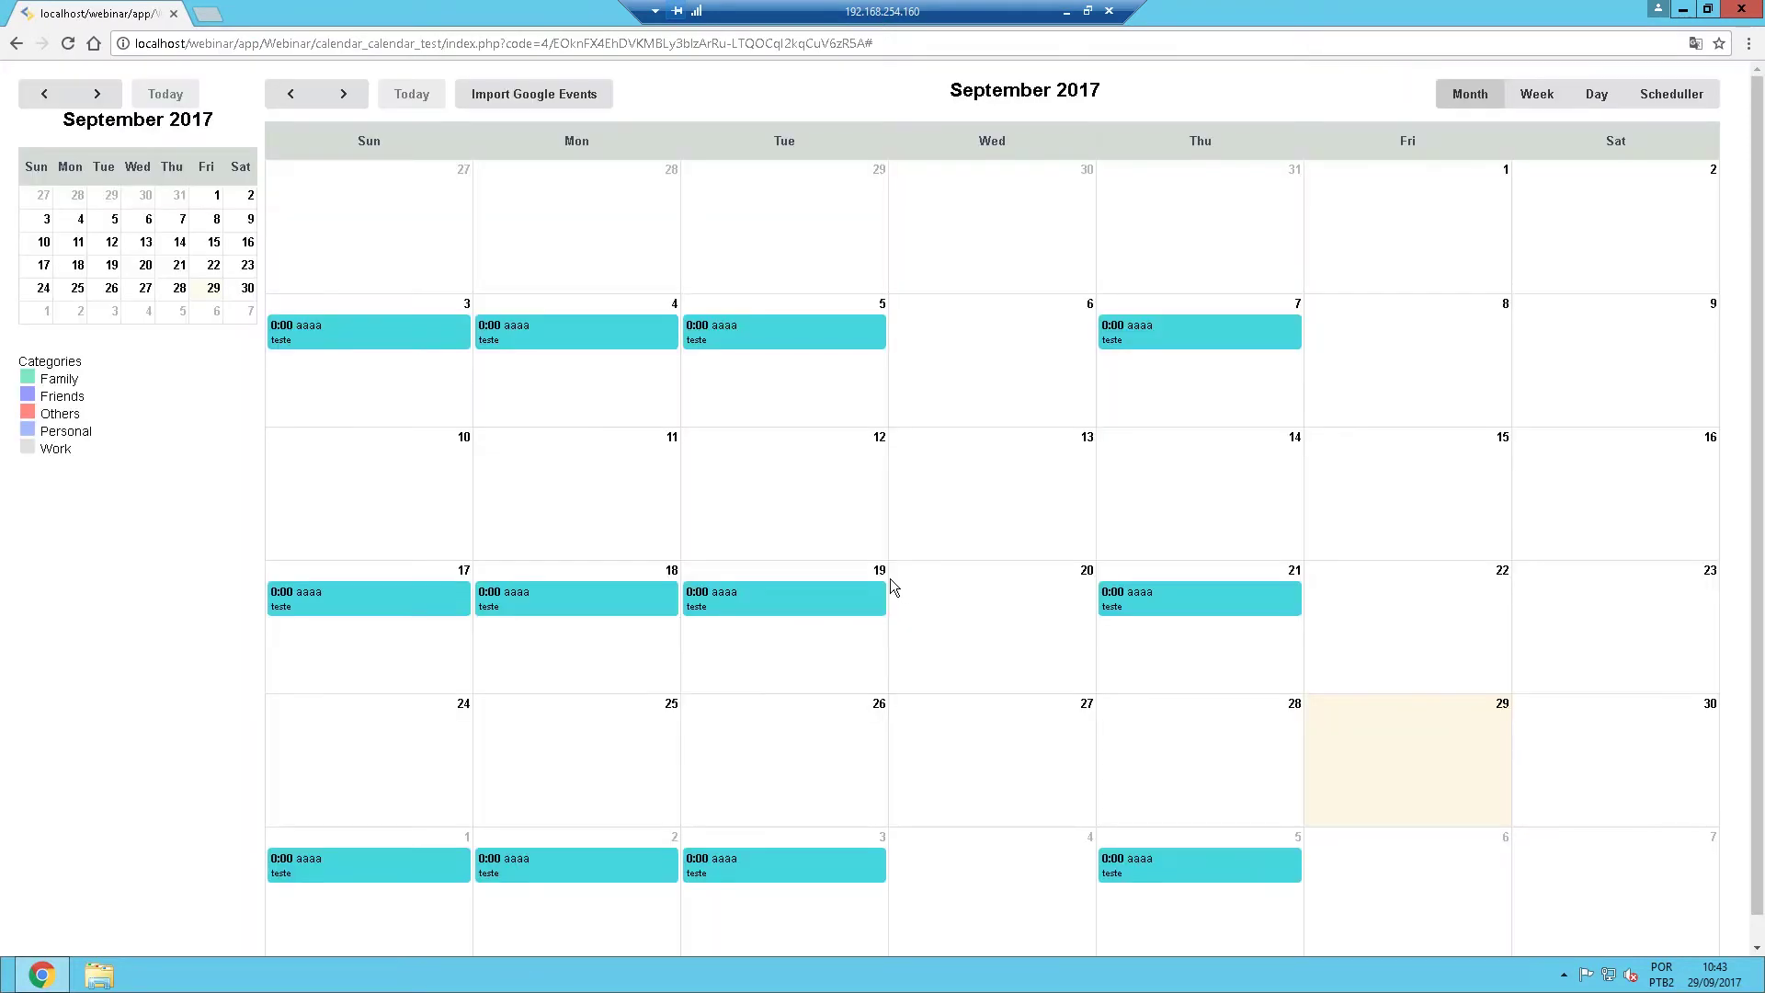
left_click(1065, 11)
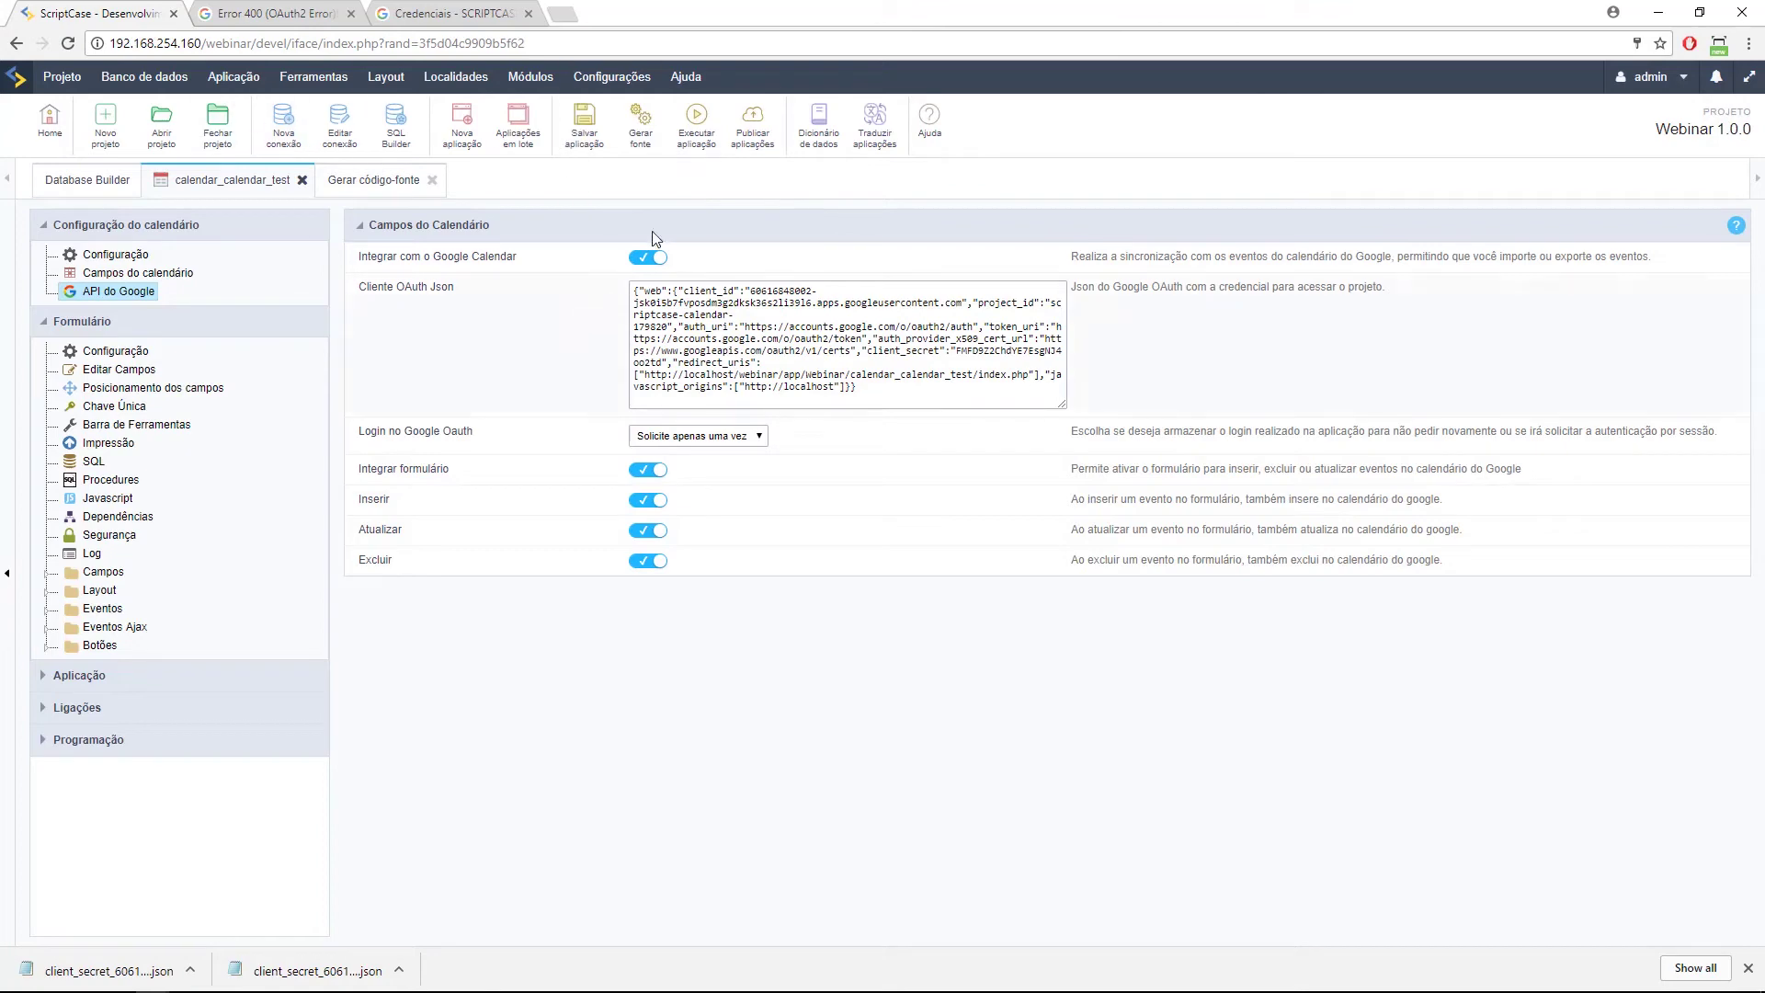
Run the calendar application and check the remote session's calendar too.
left_click(696, 121)
left_click(264, 23)
key("alt+Left")
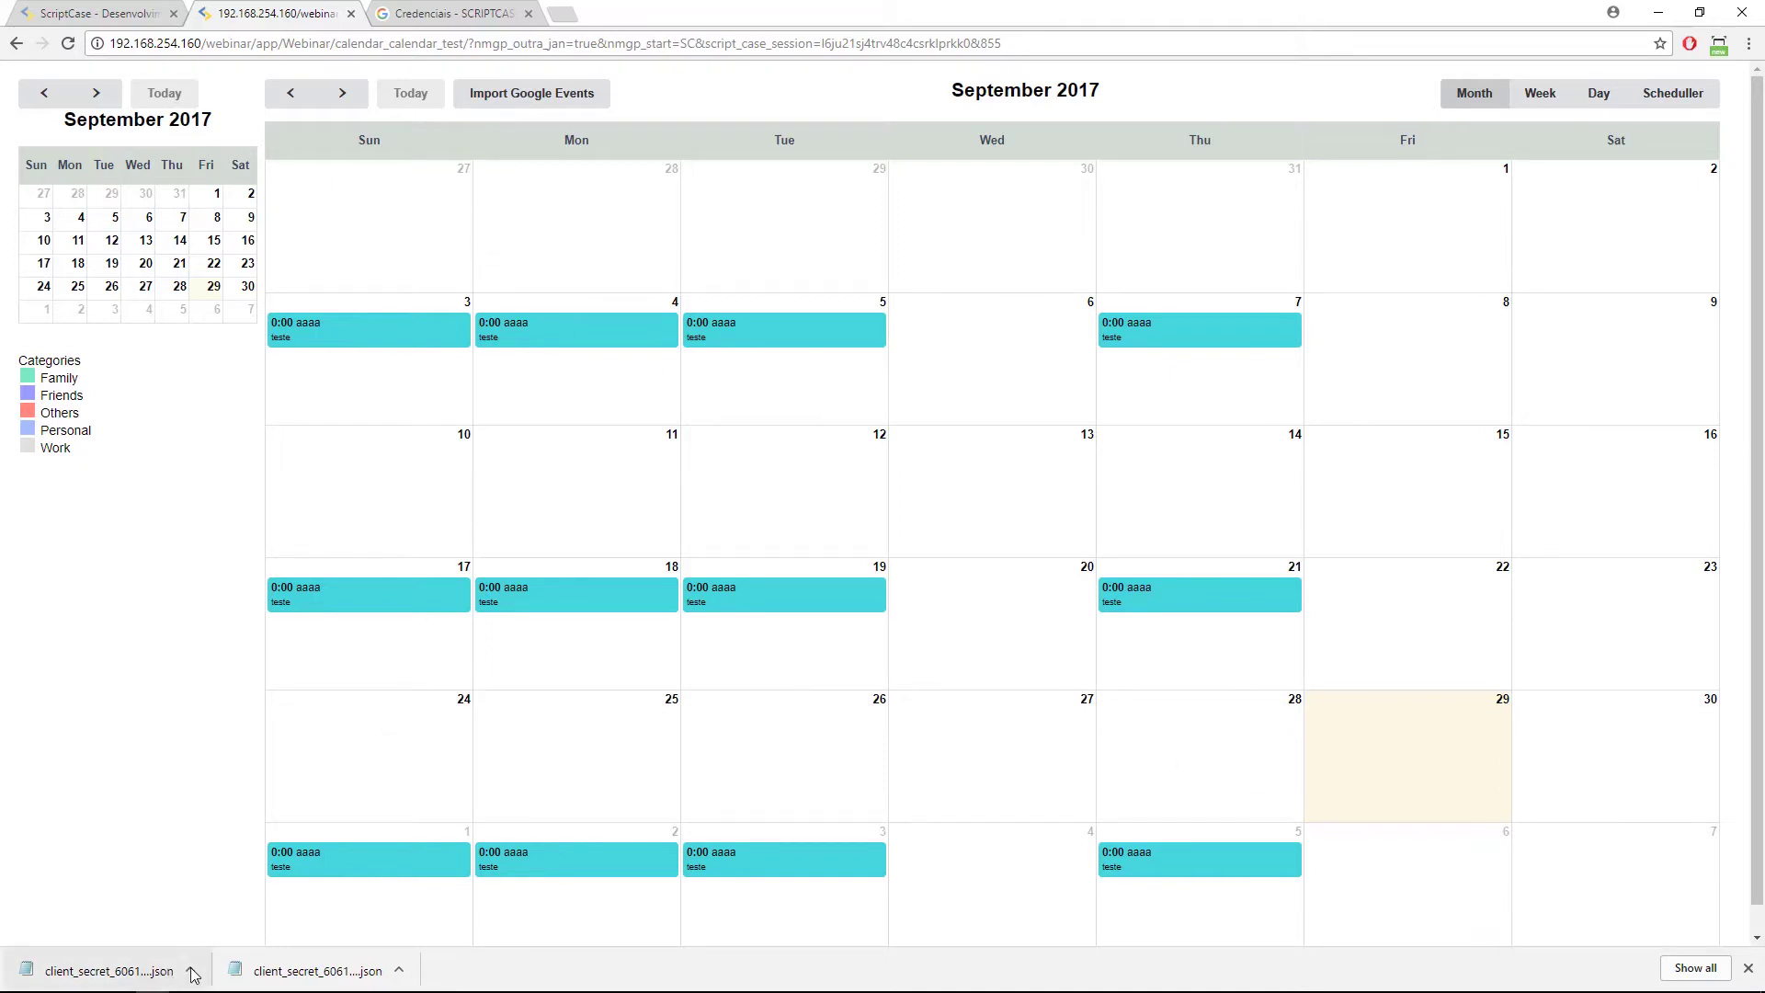
mouse_move(195, 982)
left_click(357, 978)
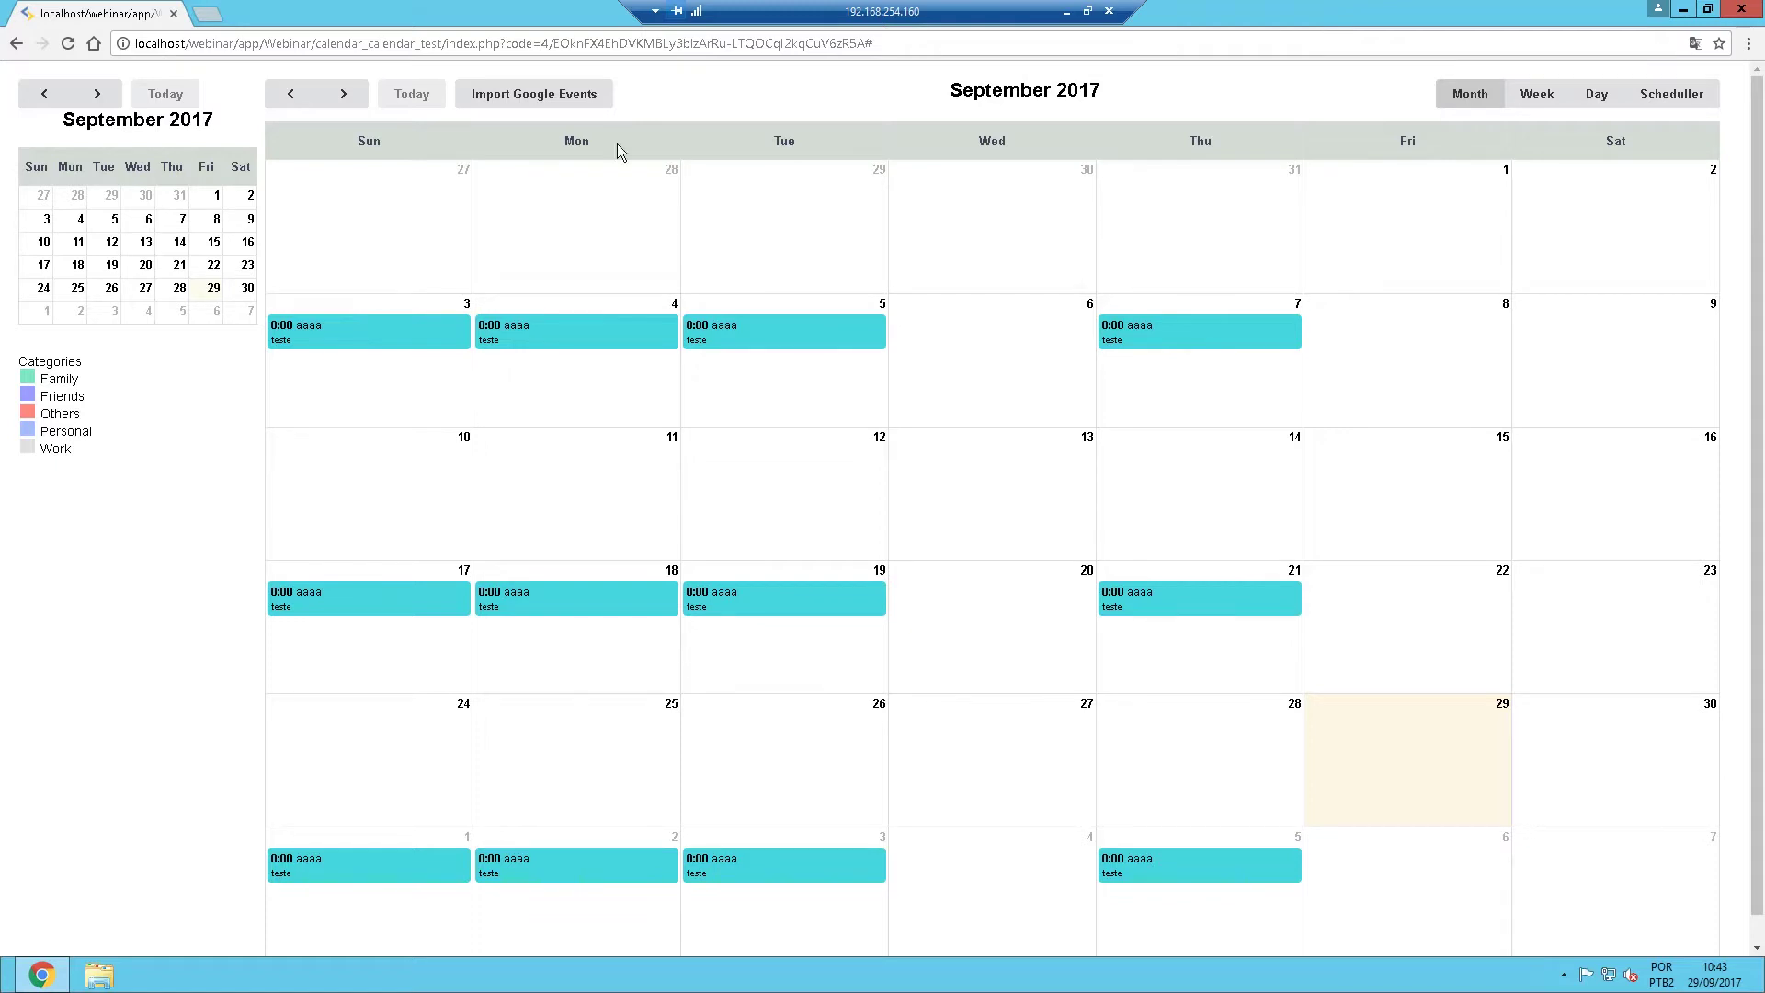
left_click(1067, 11)
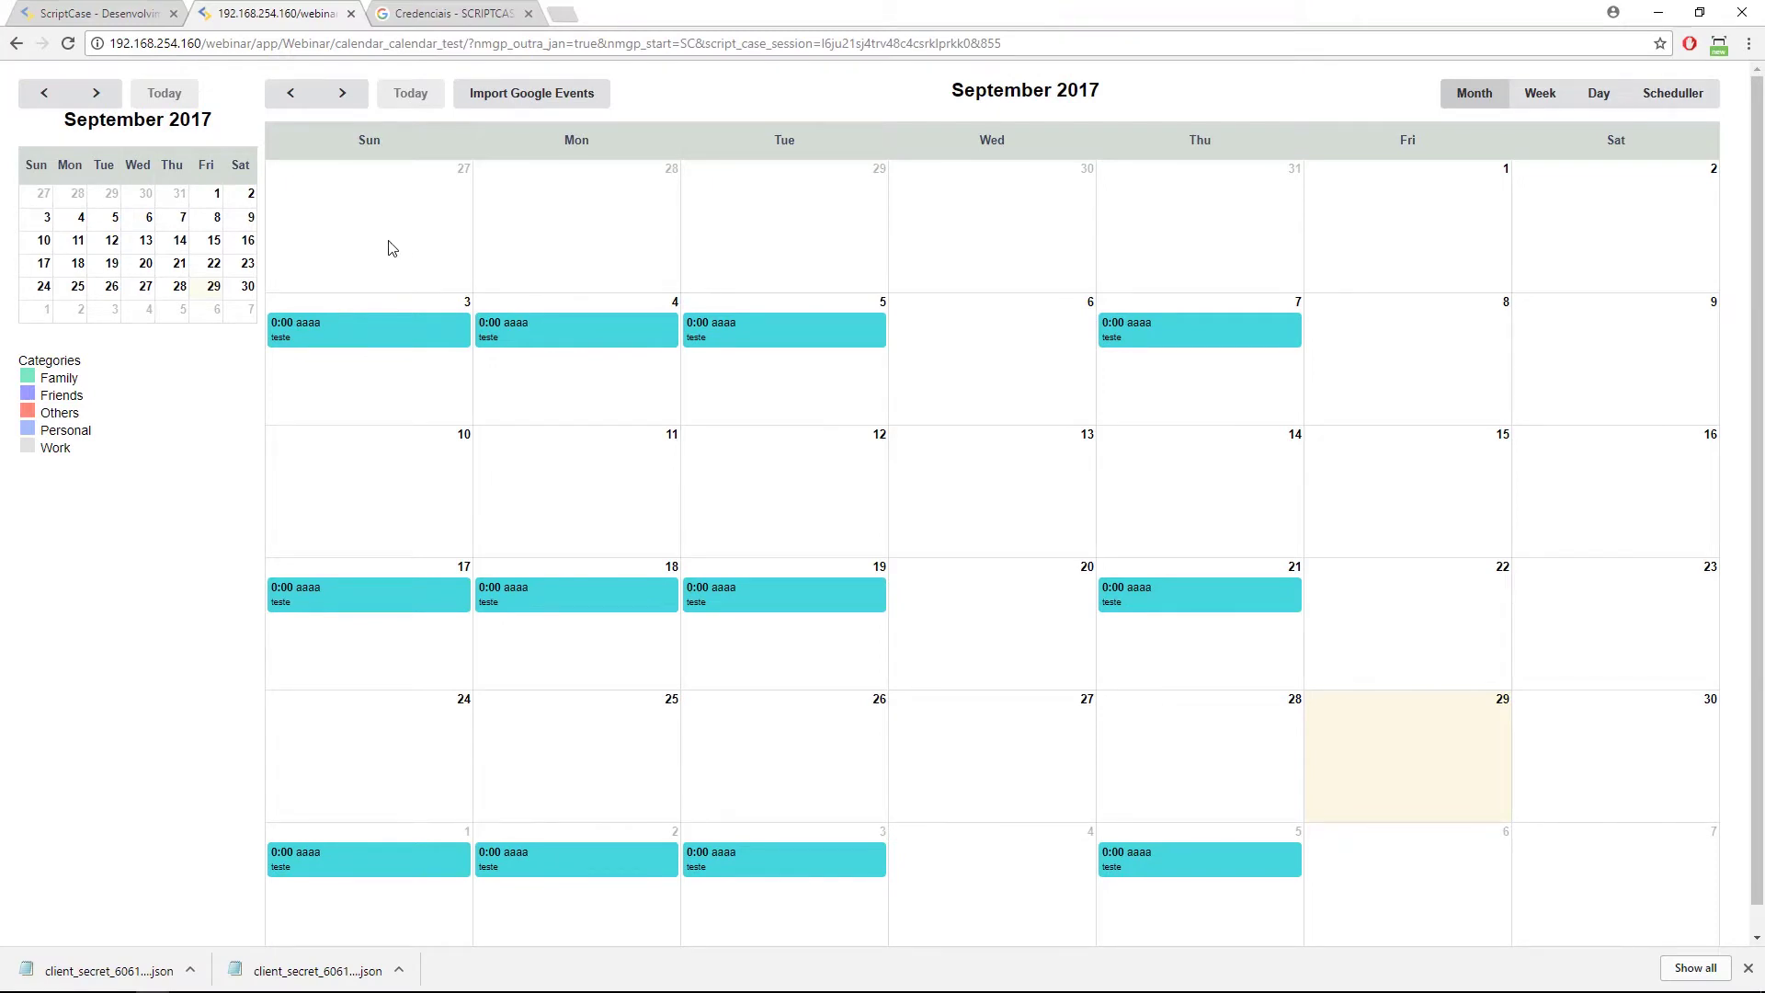
Compare the Google API settings tab with the running calendar and open Import Google Calendar events.
left_click(134, 9)
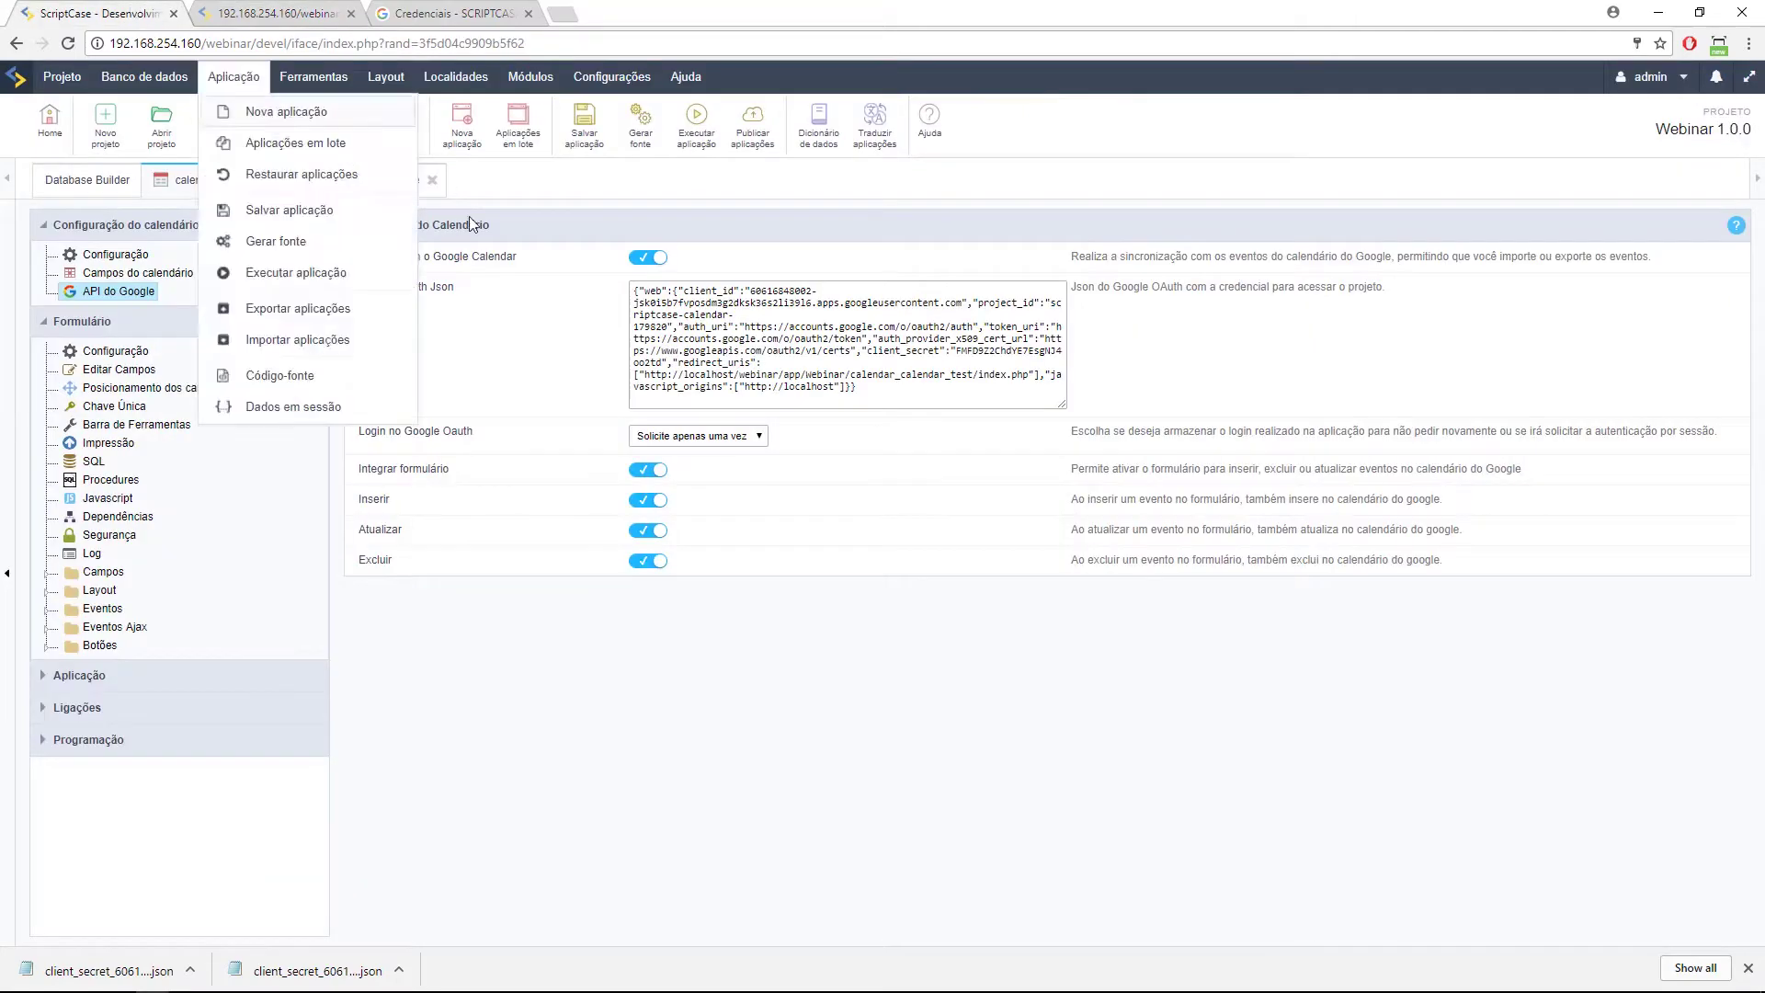
left_click(268, 11)
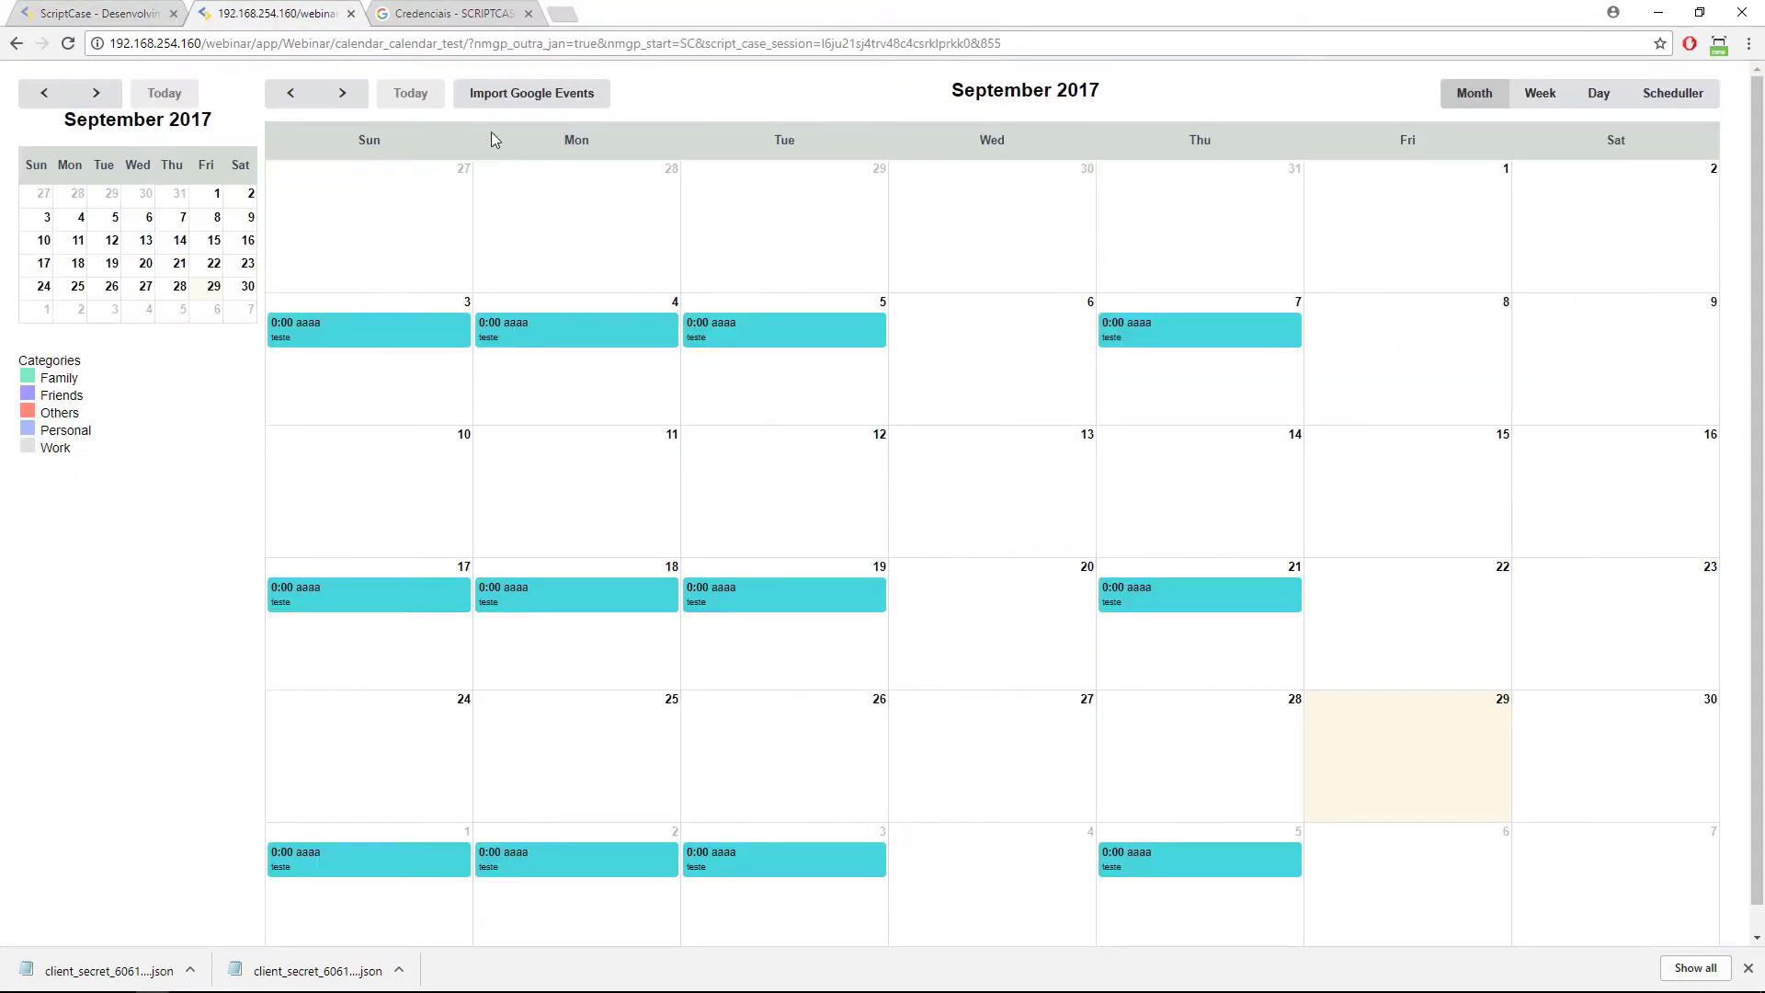
left_click(103, 13)
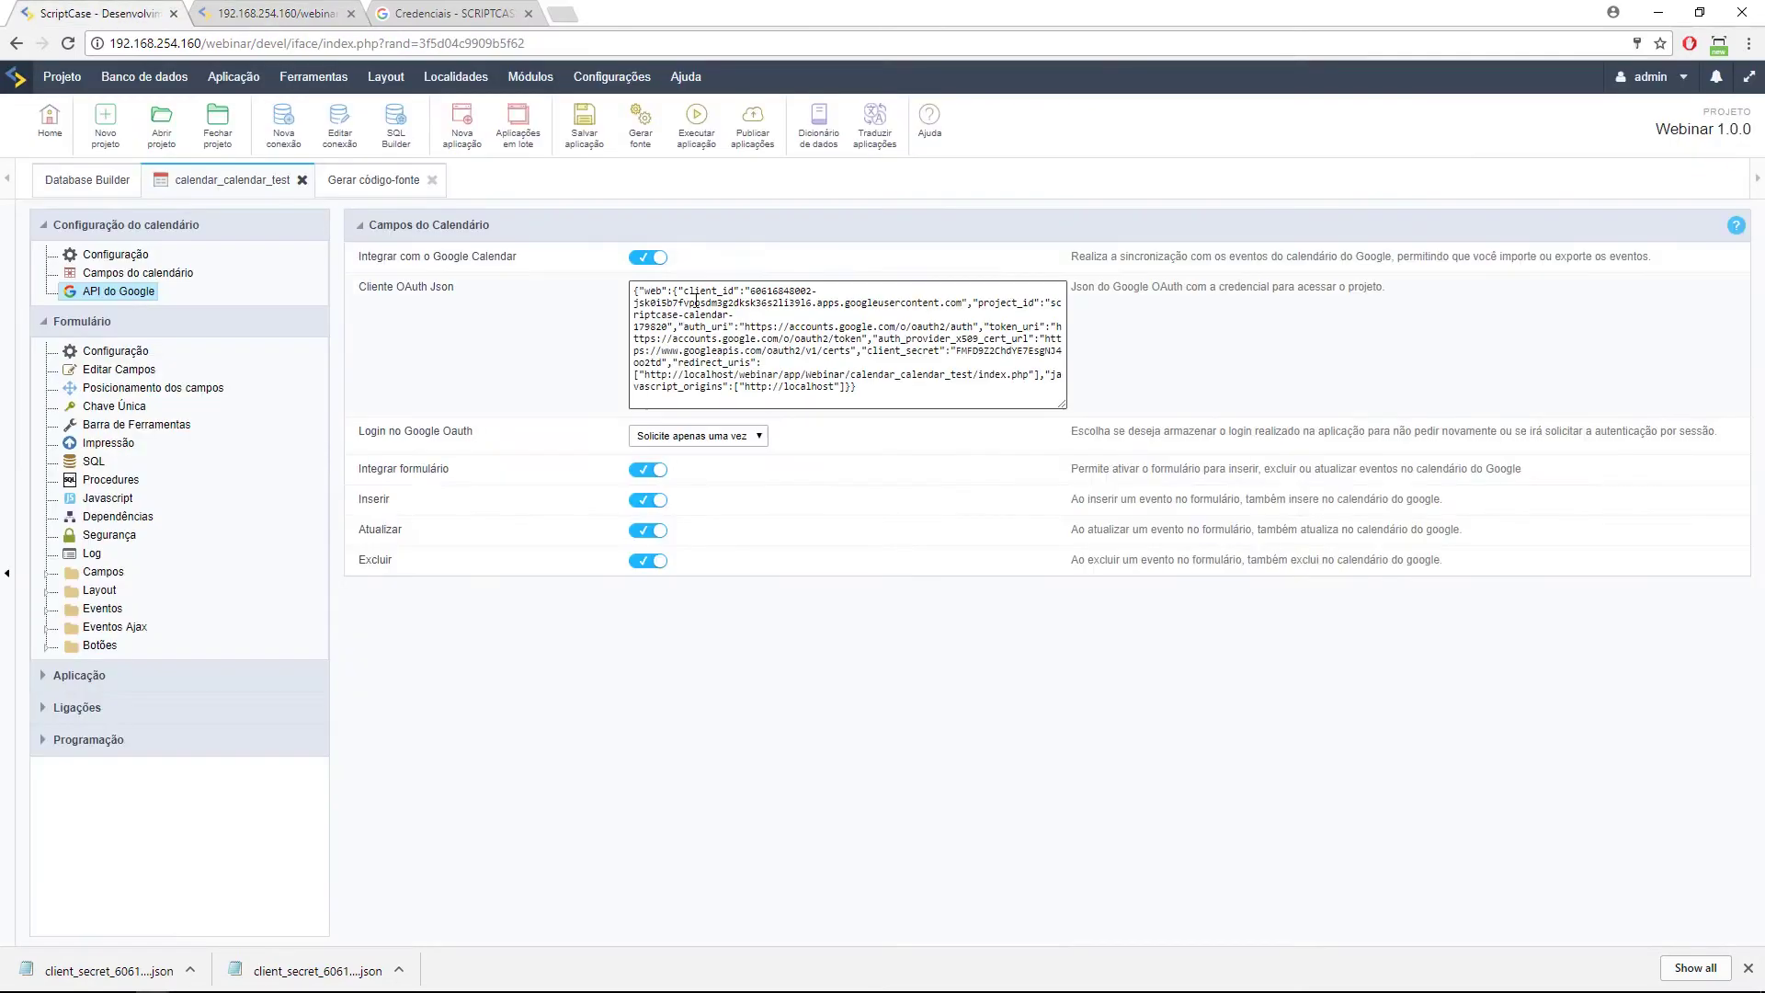
left_click(288, 7)
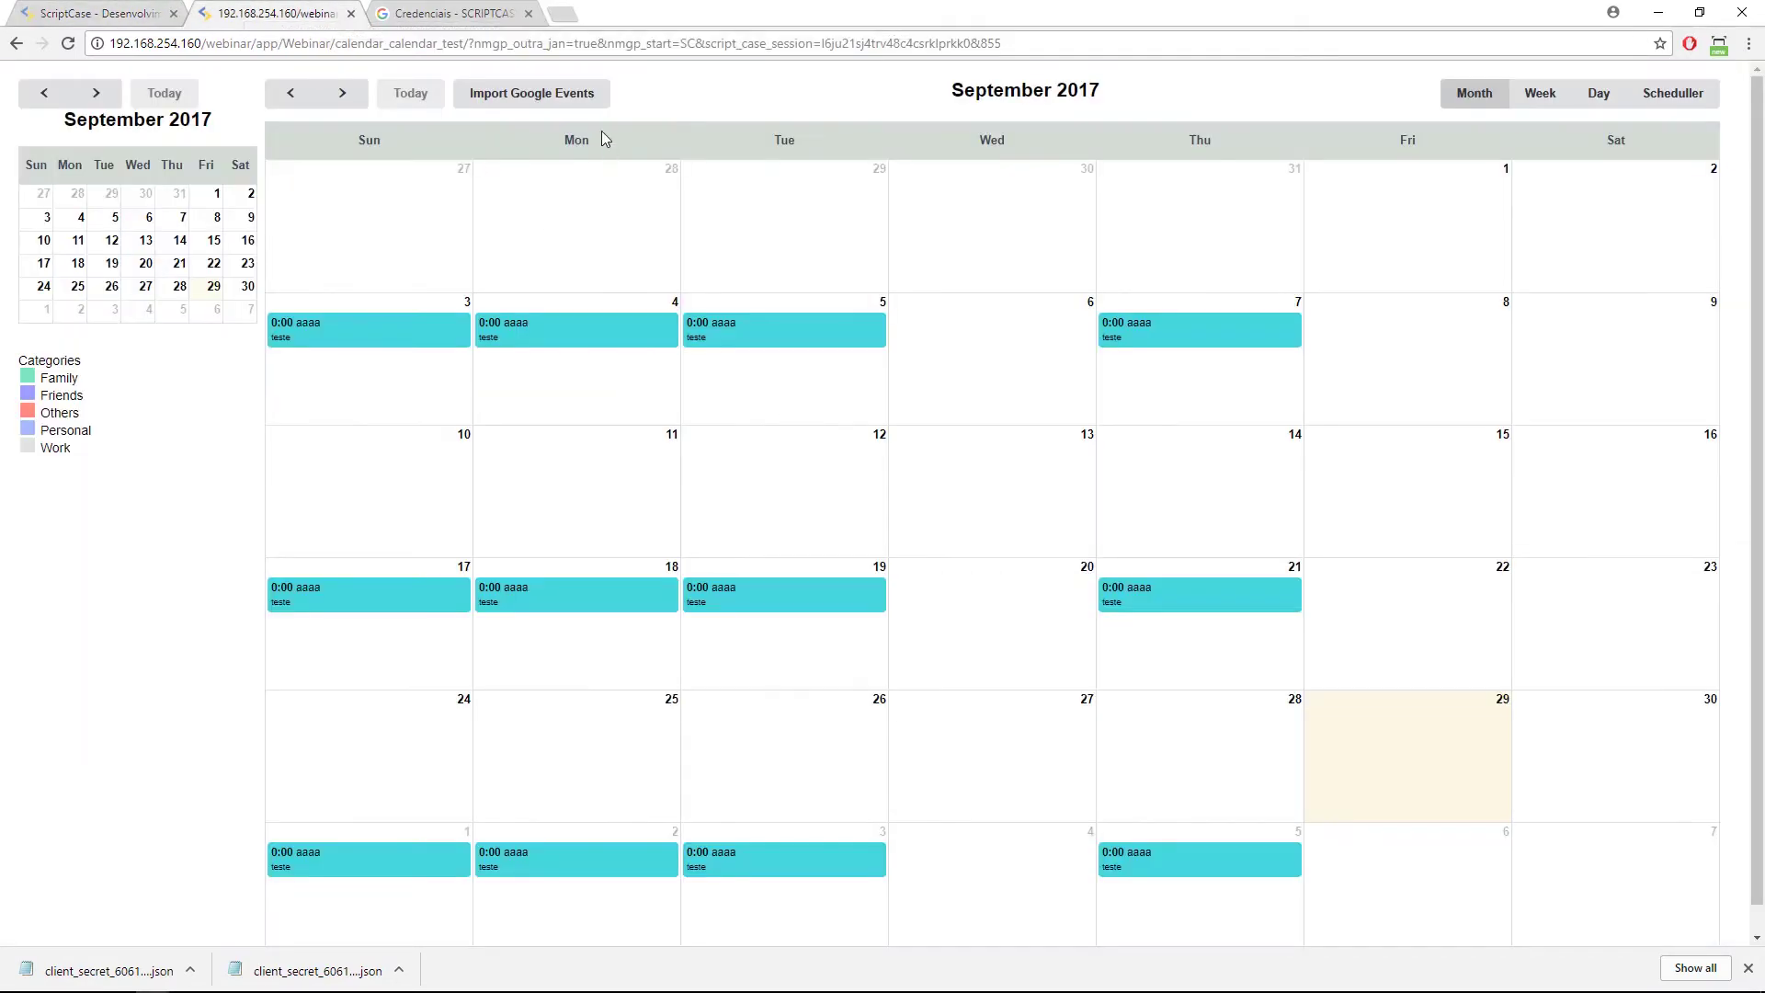
left_click(545, 105)
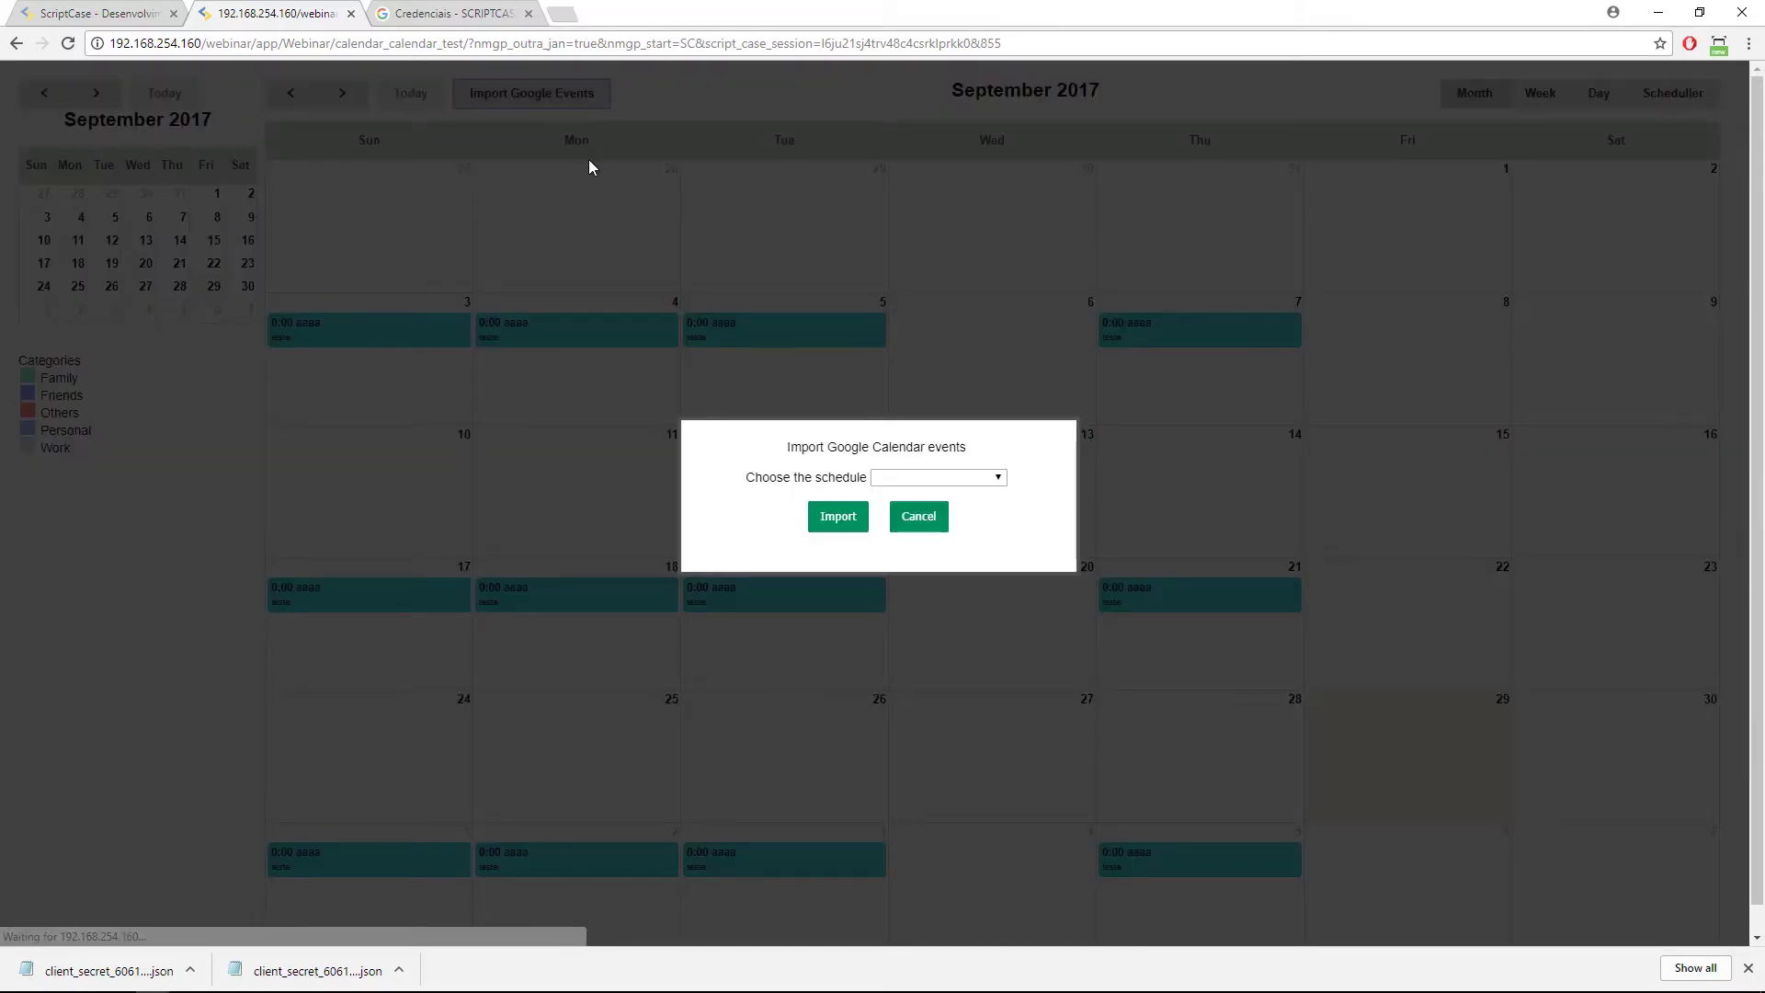
Import the Samples Google calendar's events and open the Yellow day event.
left_click(971, 478)
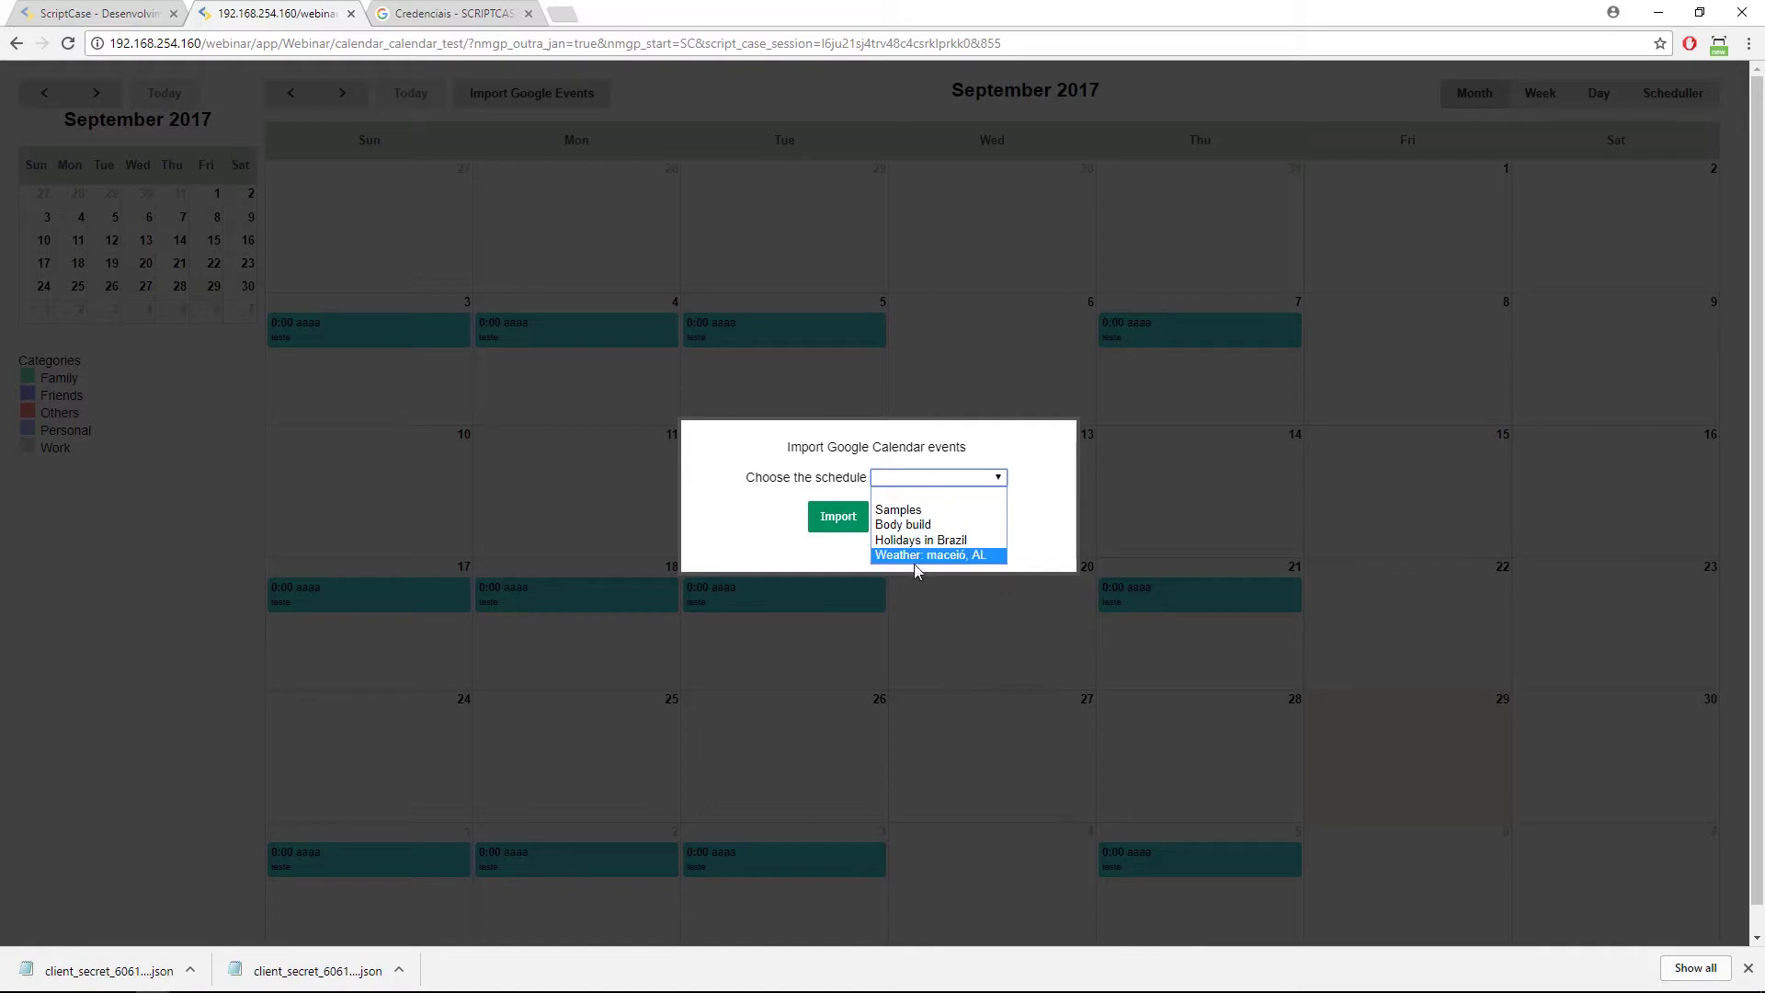
left_click(916, 510)
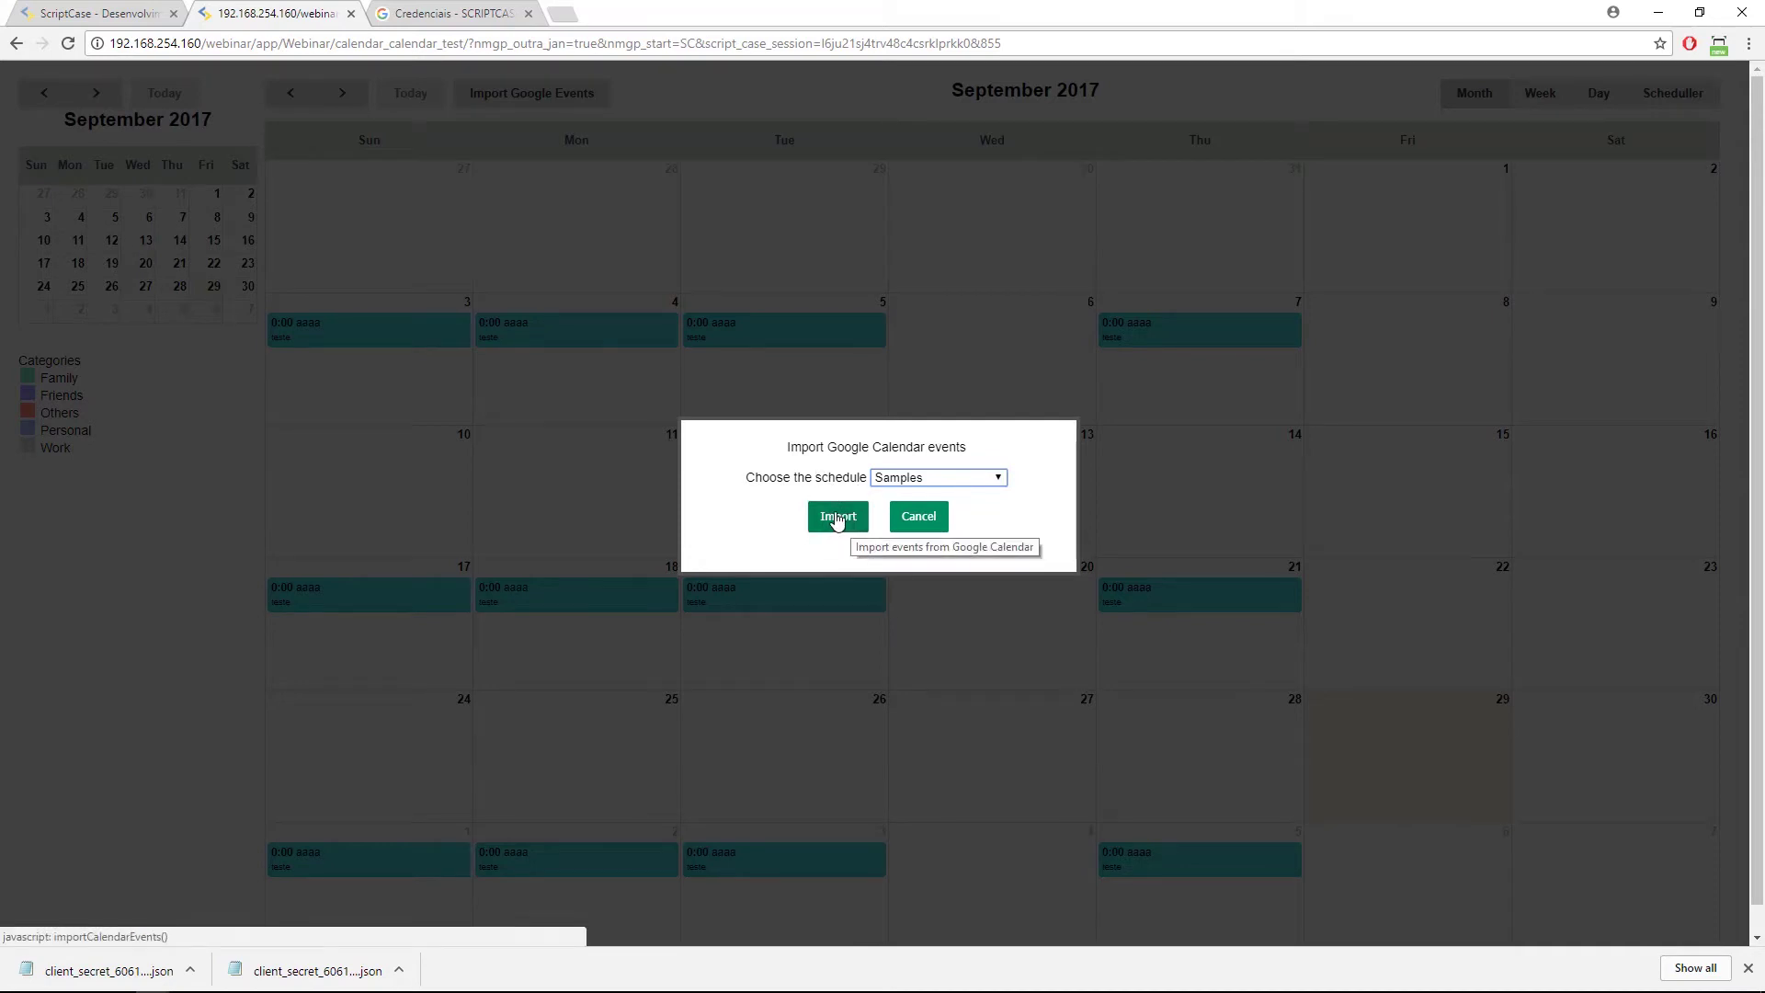
left_click(837, 519)
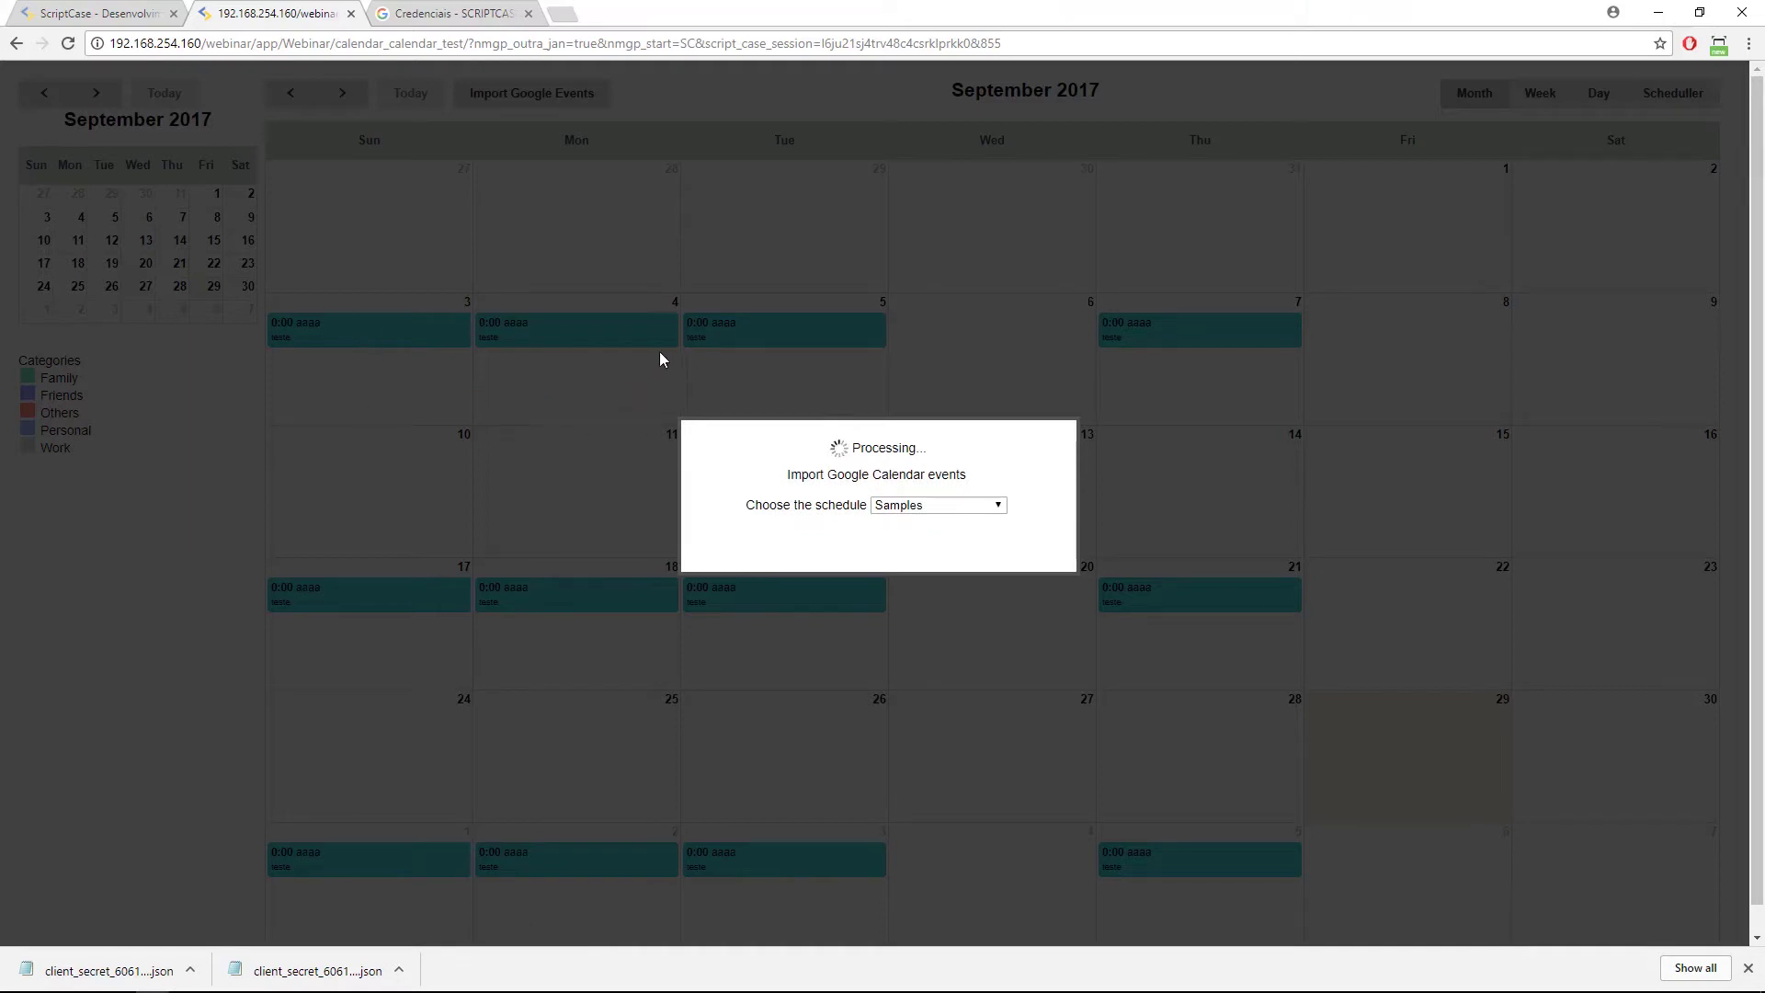
mouse_move(211, 963)
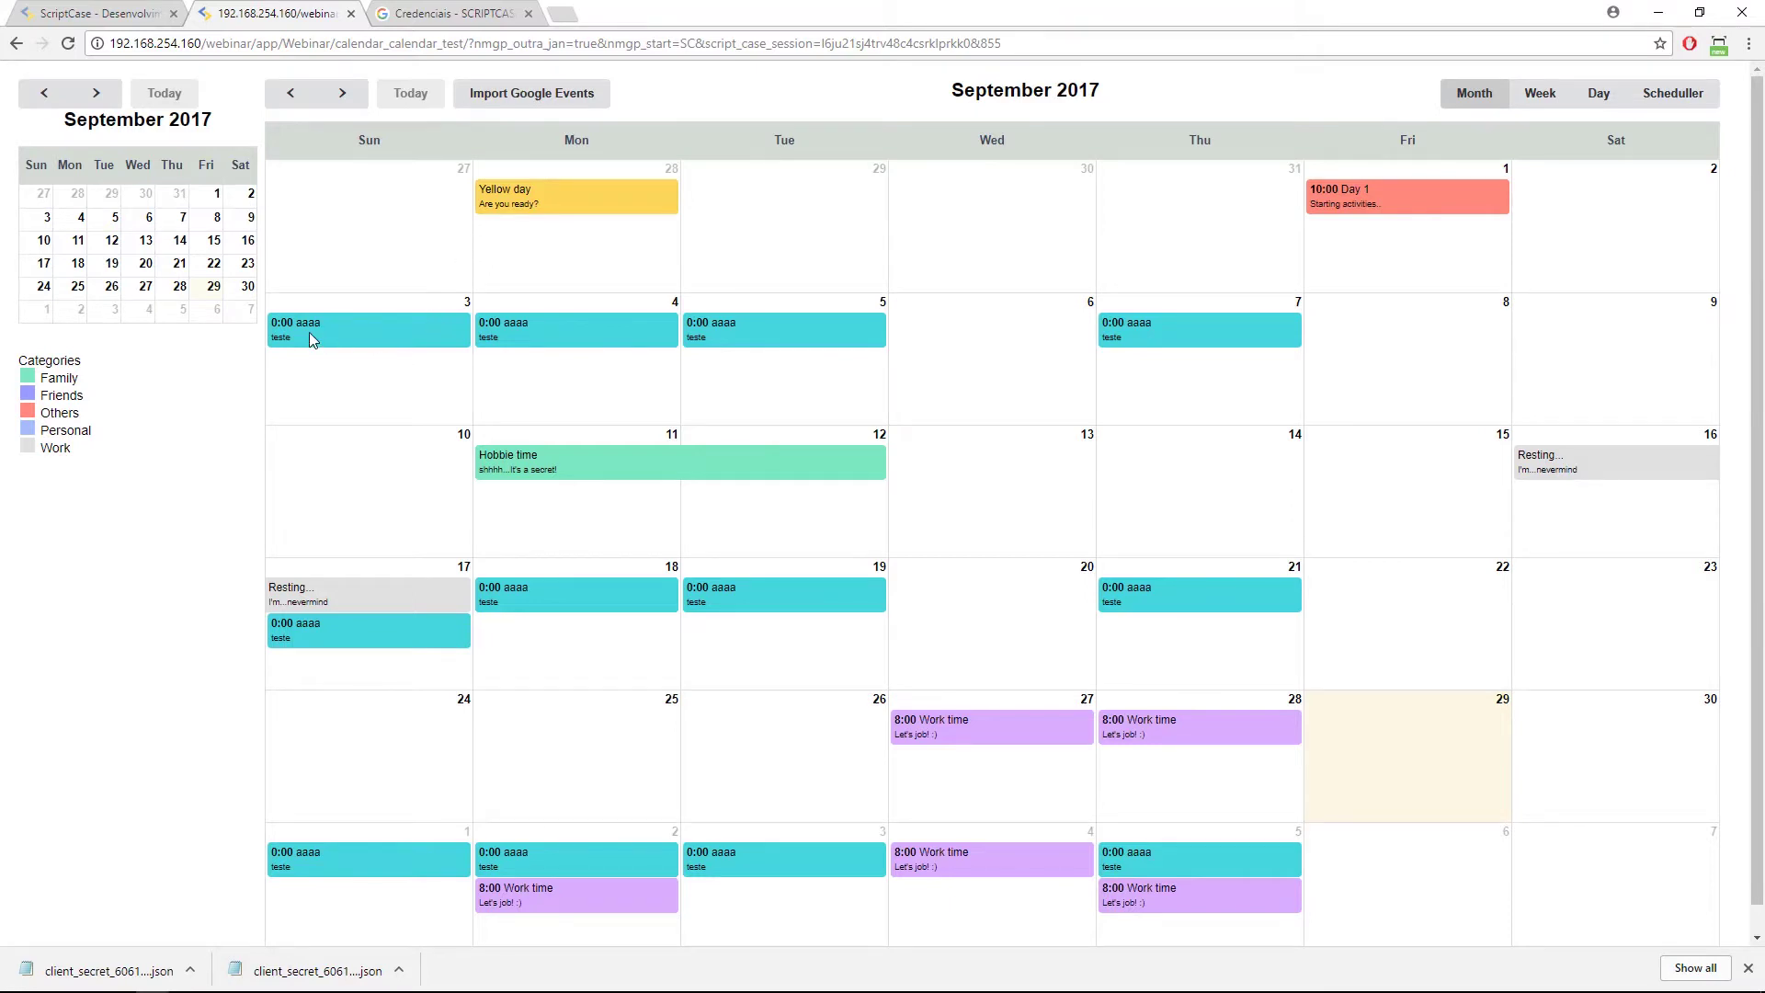
left_click(506, 188)
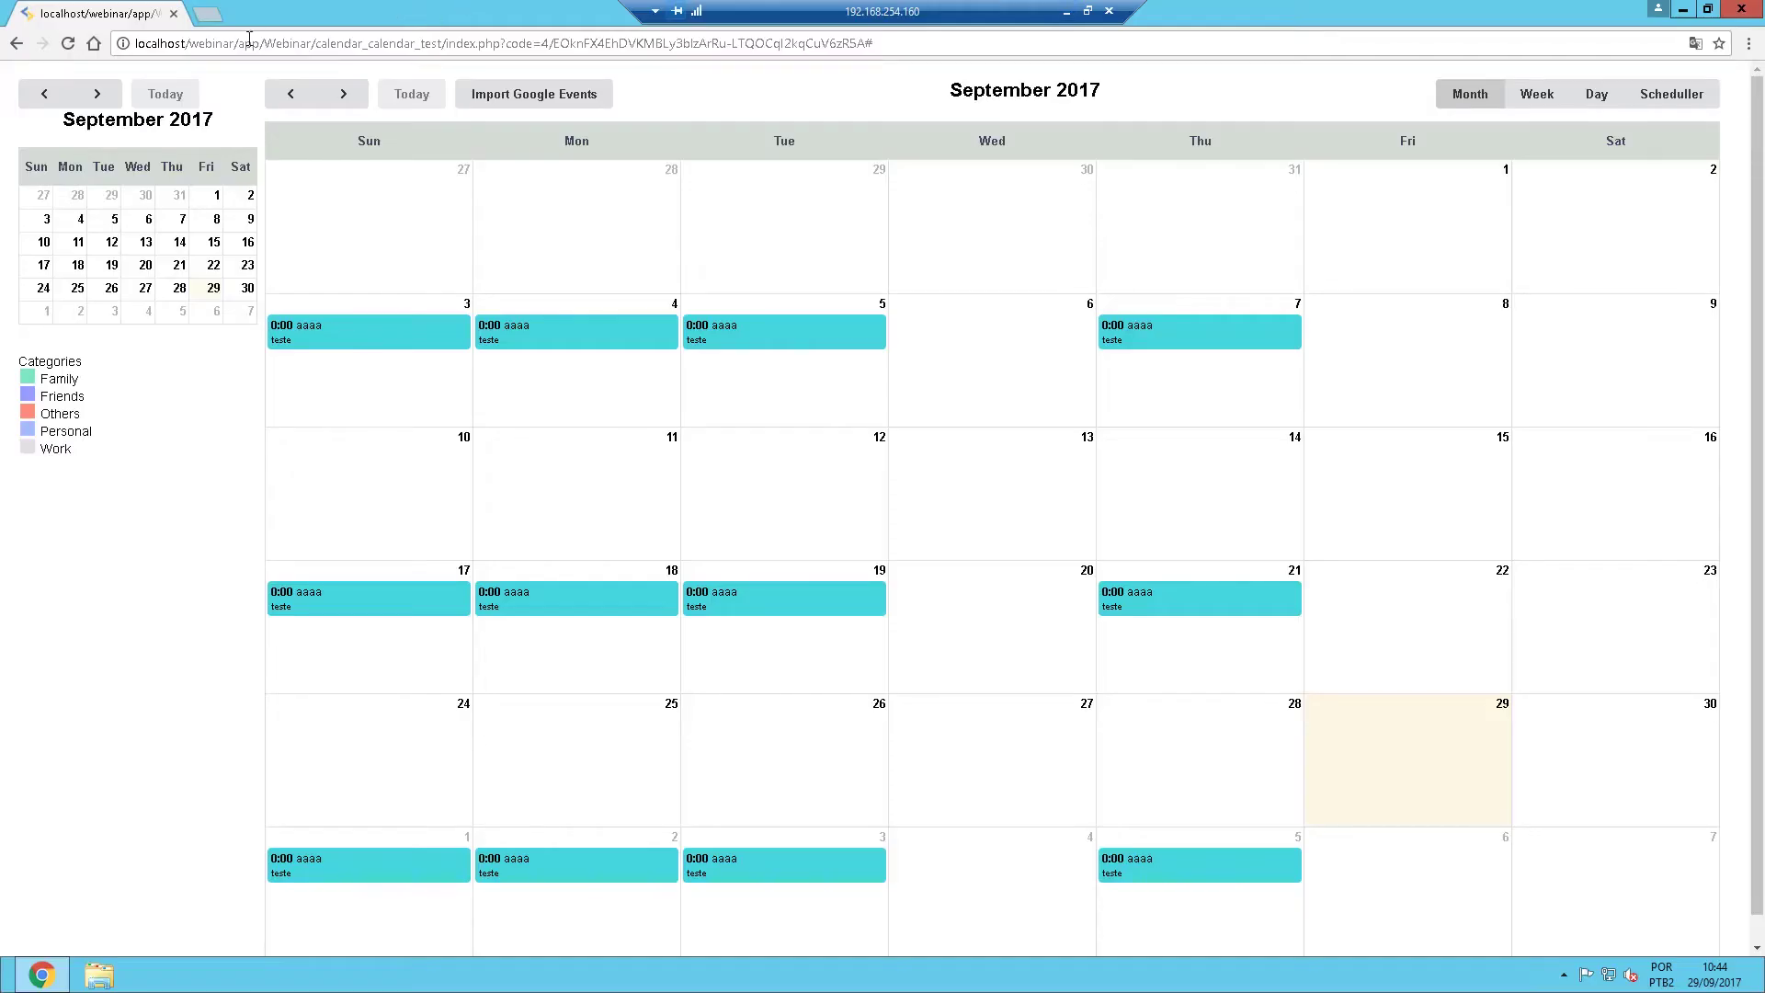
Open calendar.google.com in a new remote browser tab, then minimise the remote session.
left_click(208, 14)
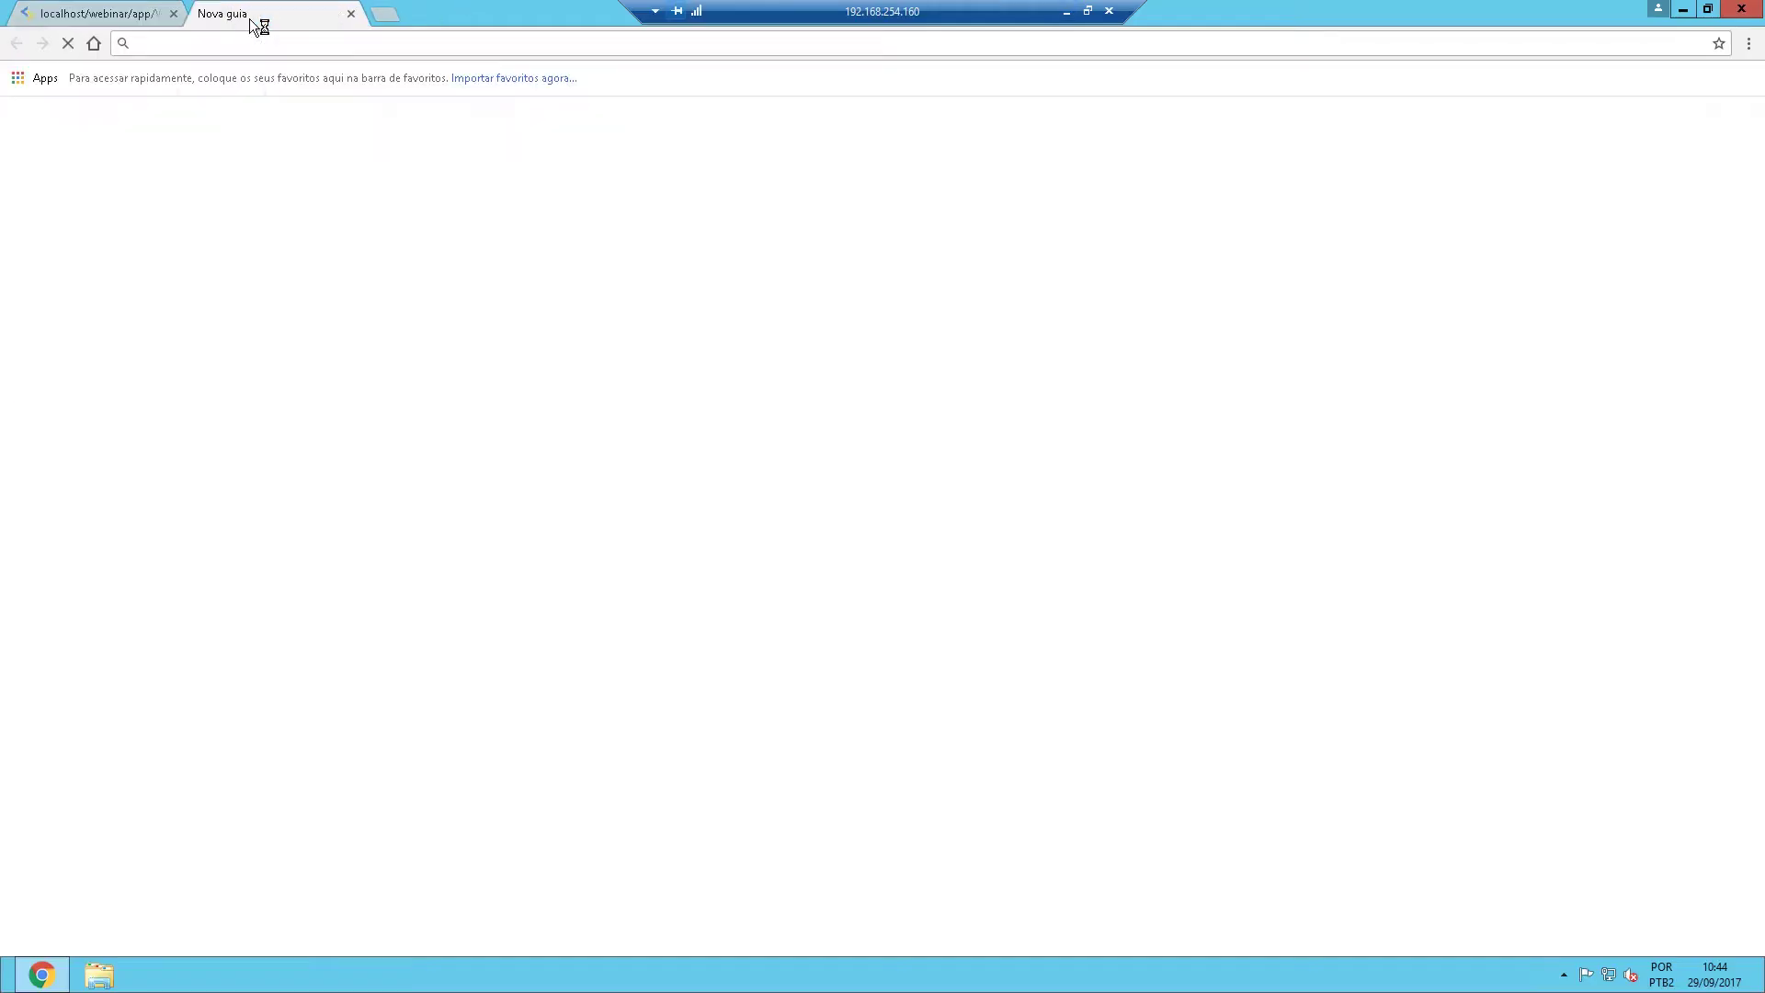
type("calend")
key("Return")
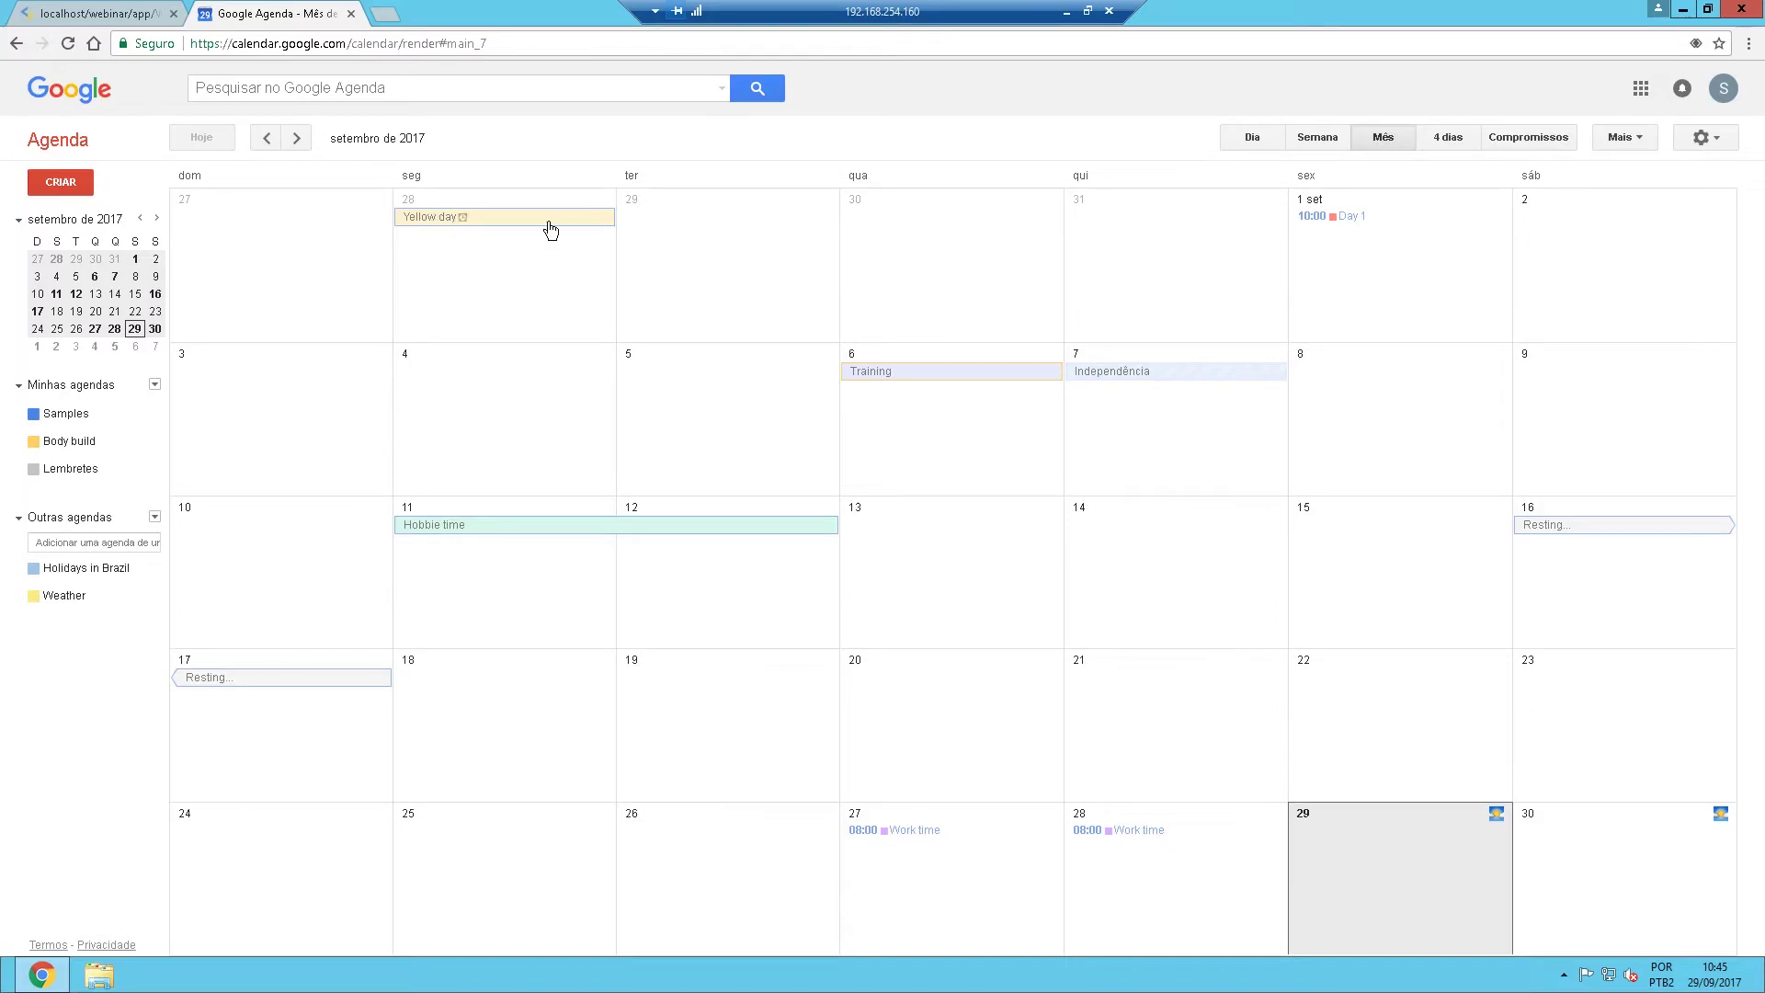
left_click(1065, 12)
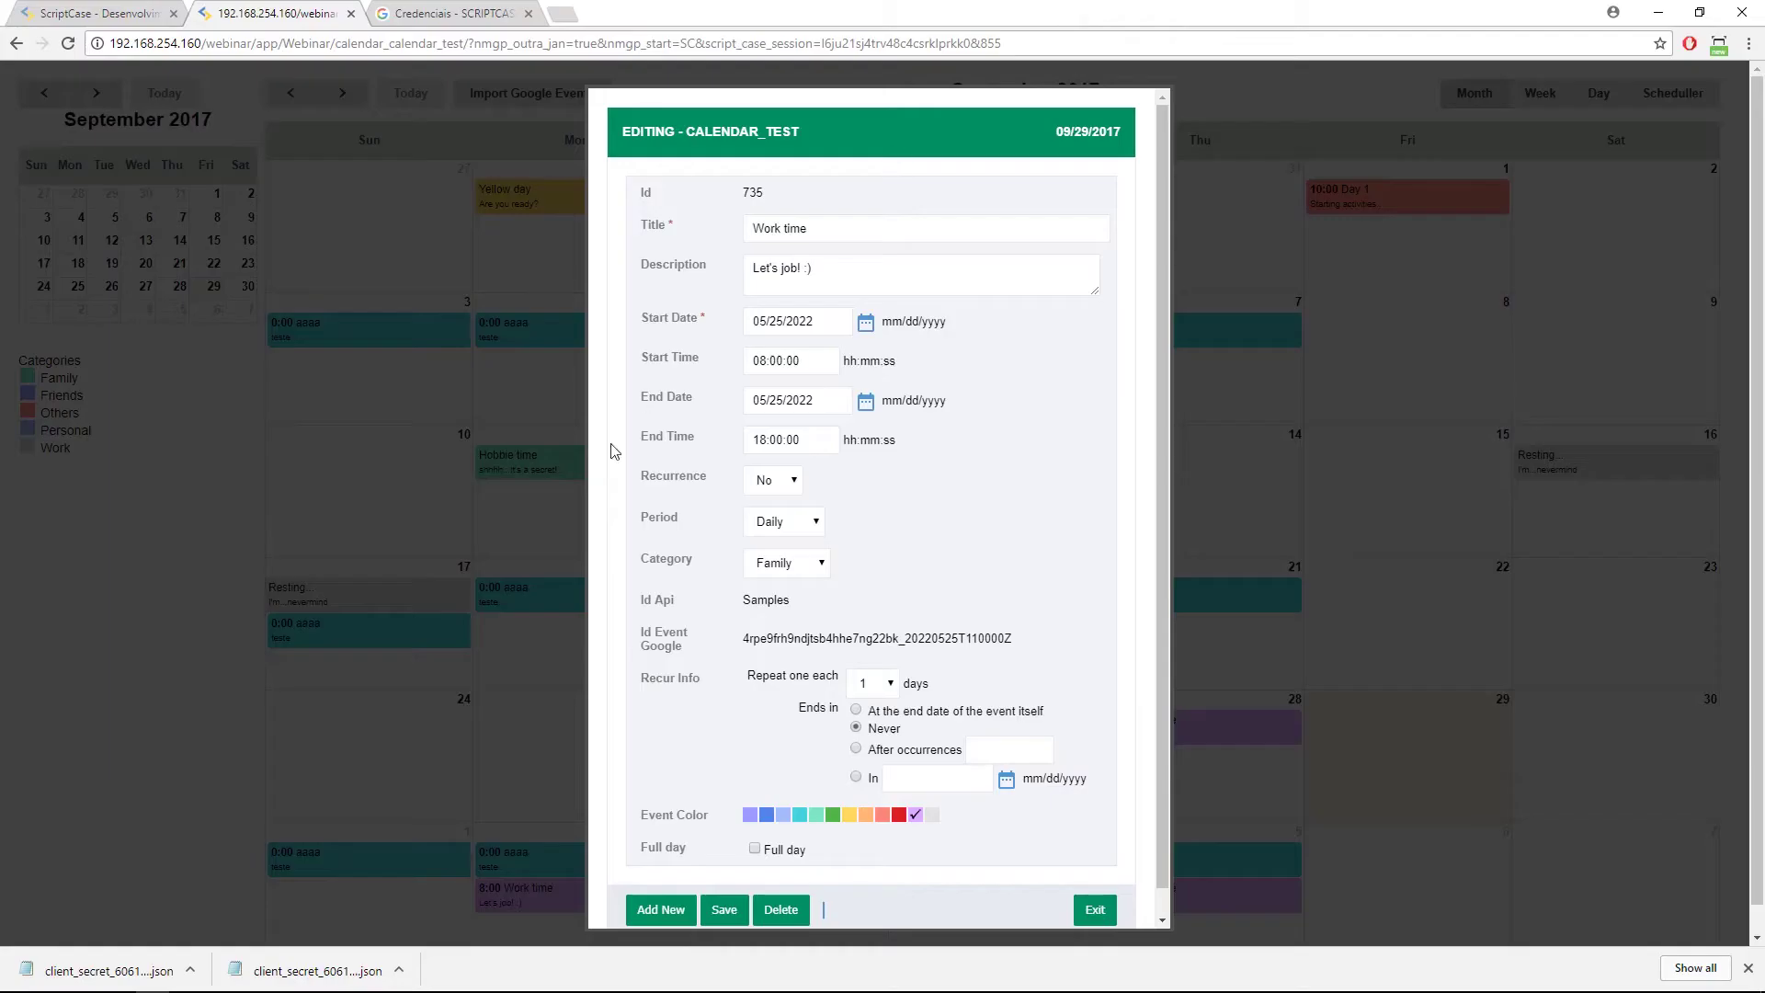
Close the editor, reopen Yellow day to confirm its Id Api is Samples, and exit.
left_click(1109, 920)
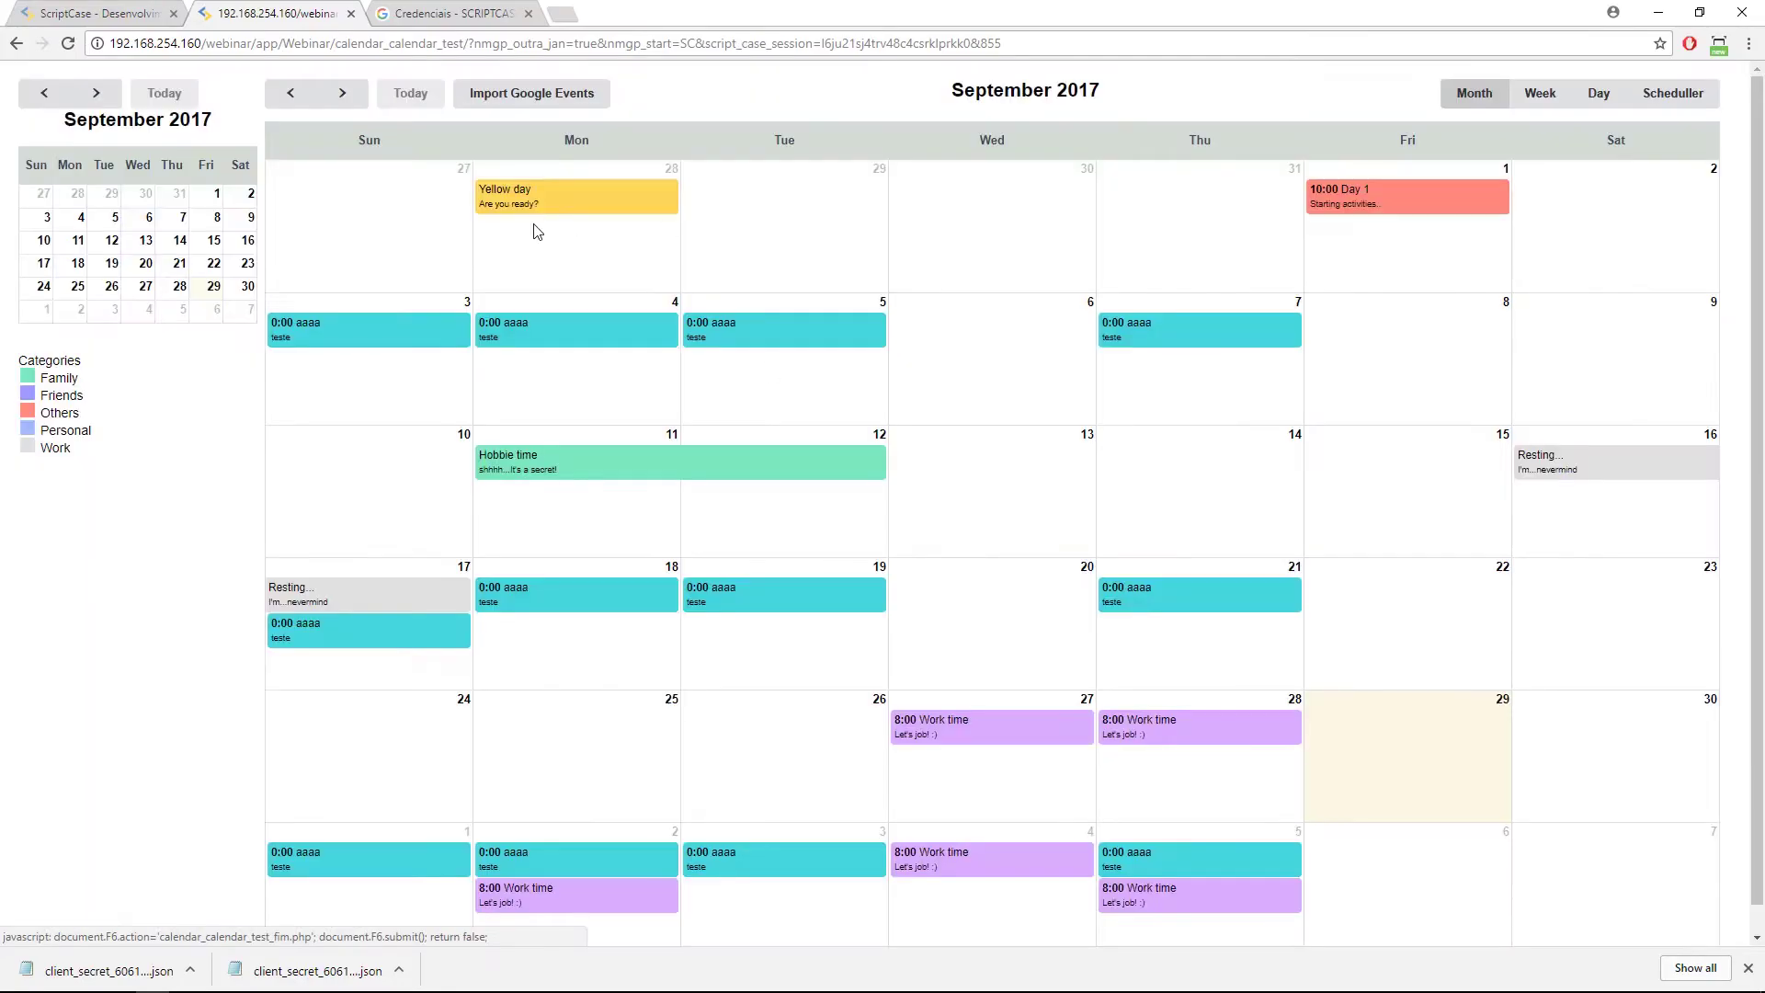
left_click(491, 202)
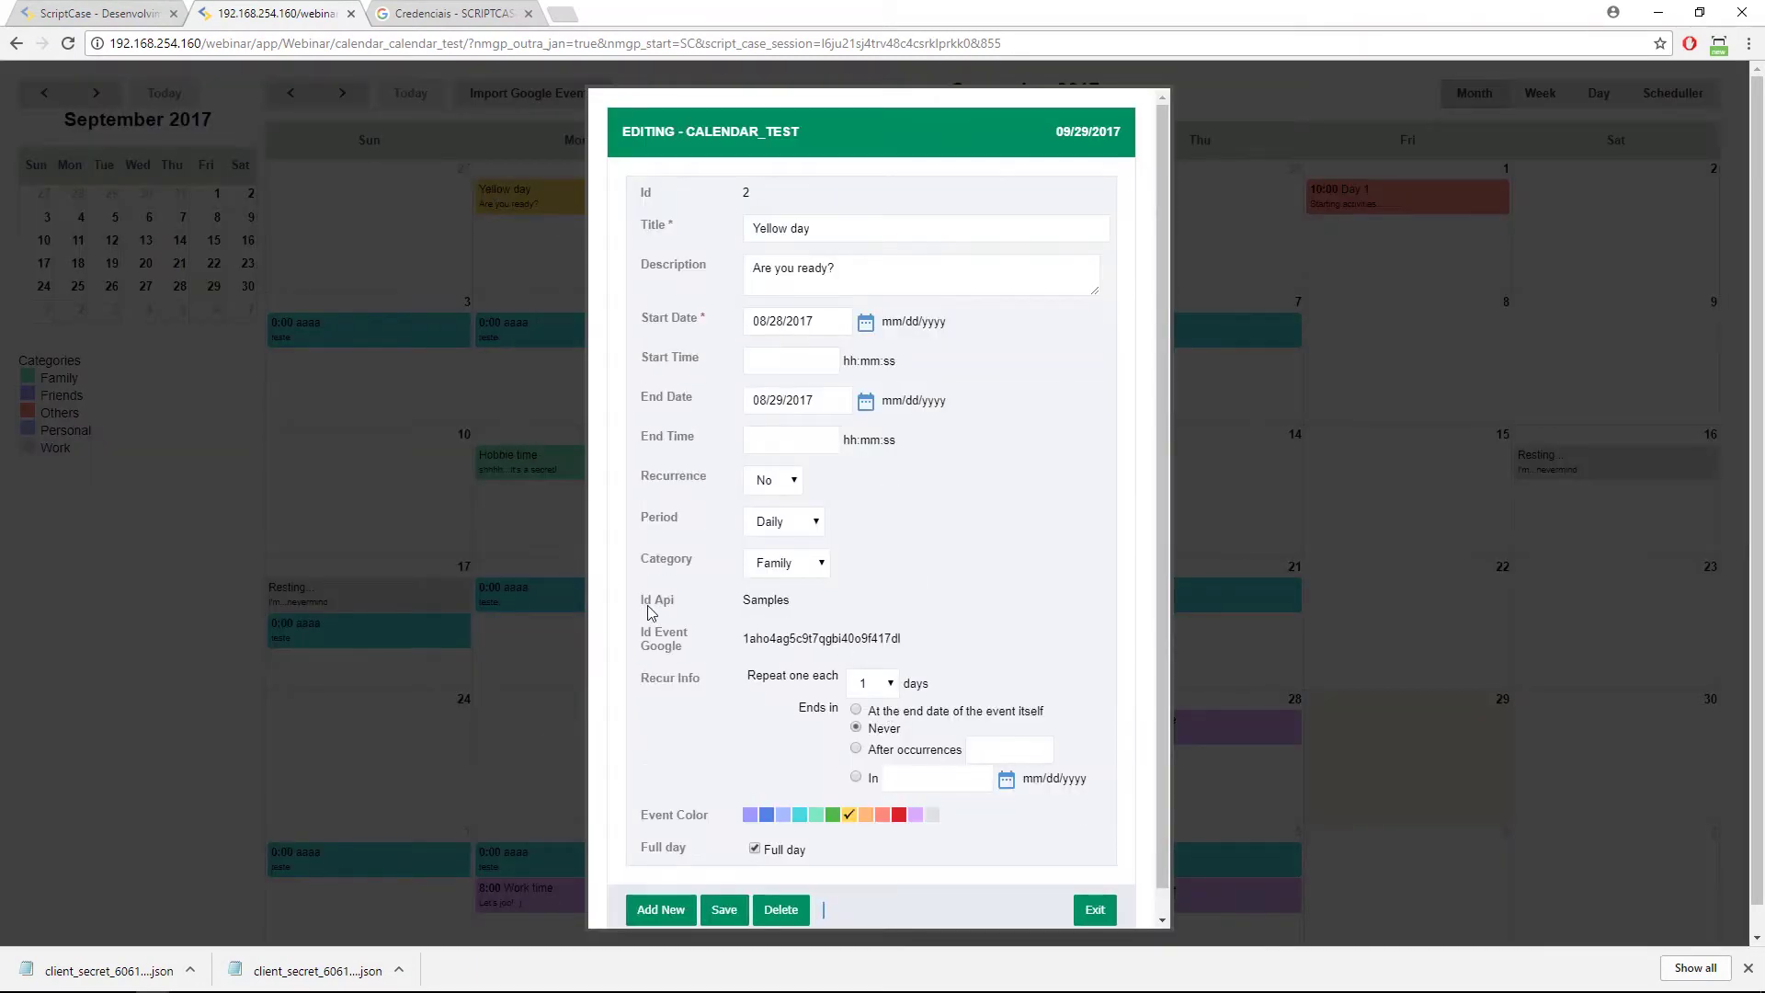
left_click_drag(741, 607, 803, 611)
left_click(1094, 910)
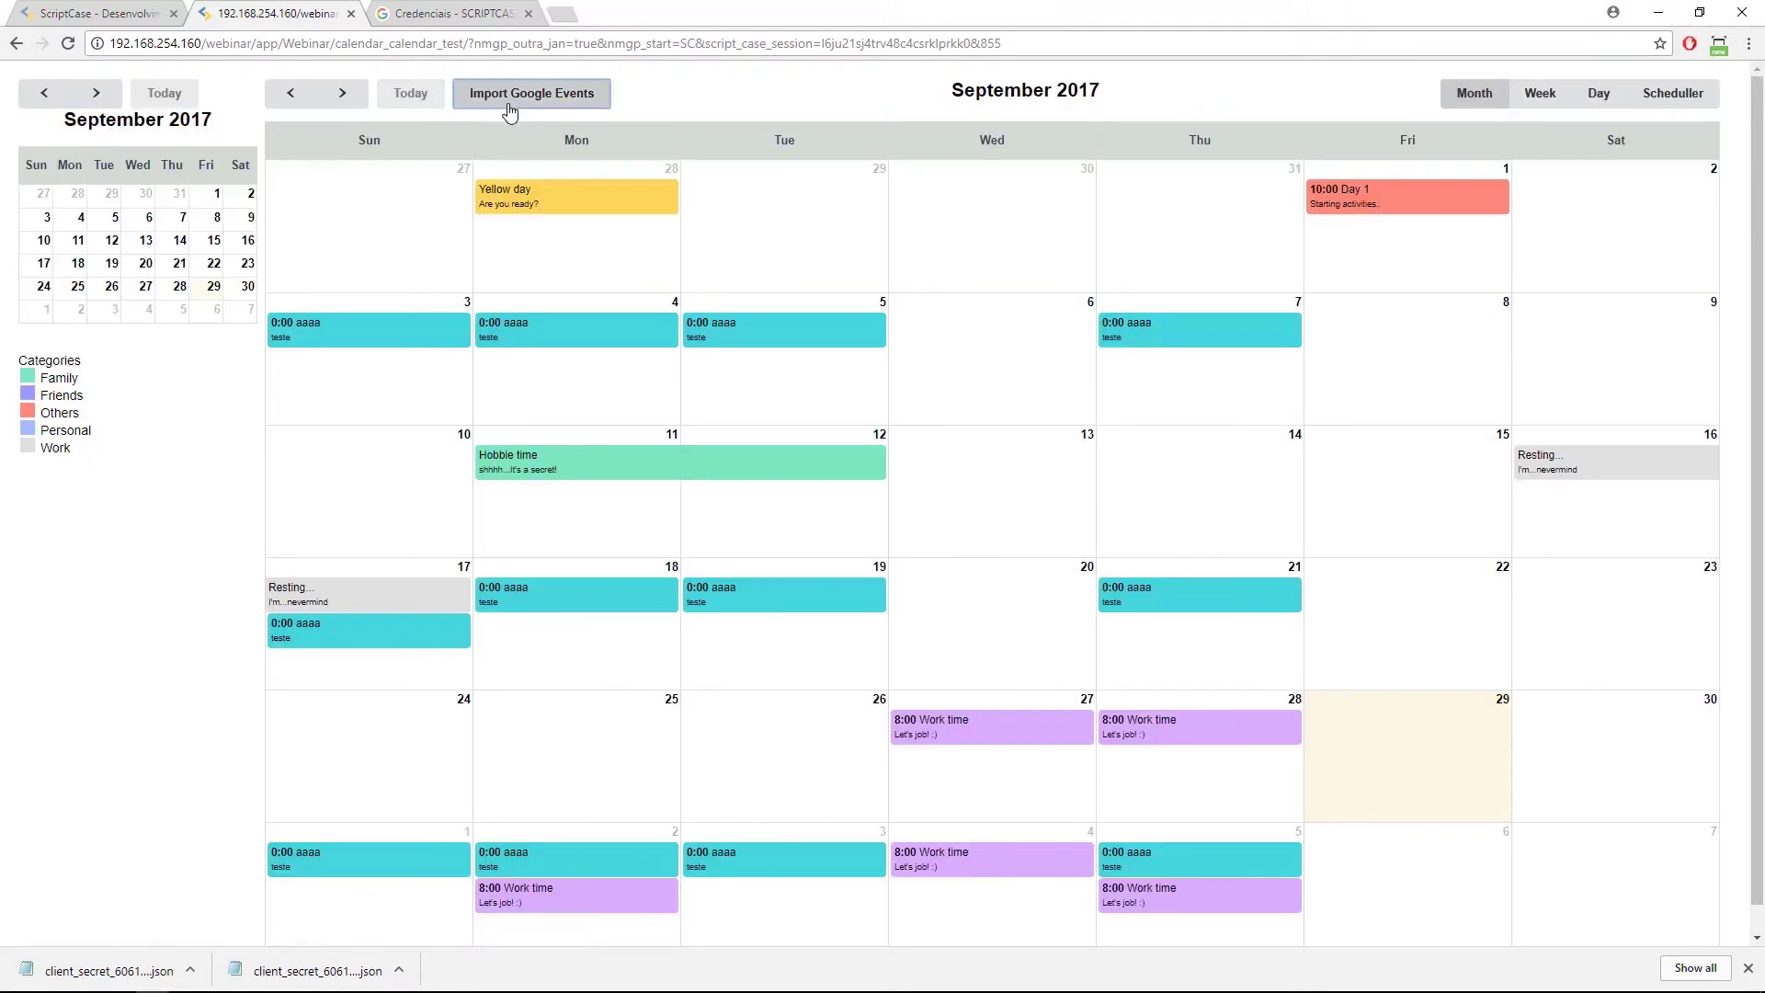
Import the Body build calendar's Google events into the ScriptCase calendar.
left_click(510, 111)
left_click(919, 477)
left_click(921, 540)
left_click(917, 477)
left_click(912, 524)
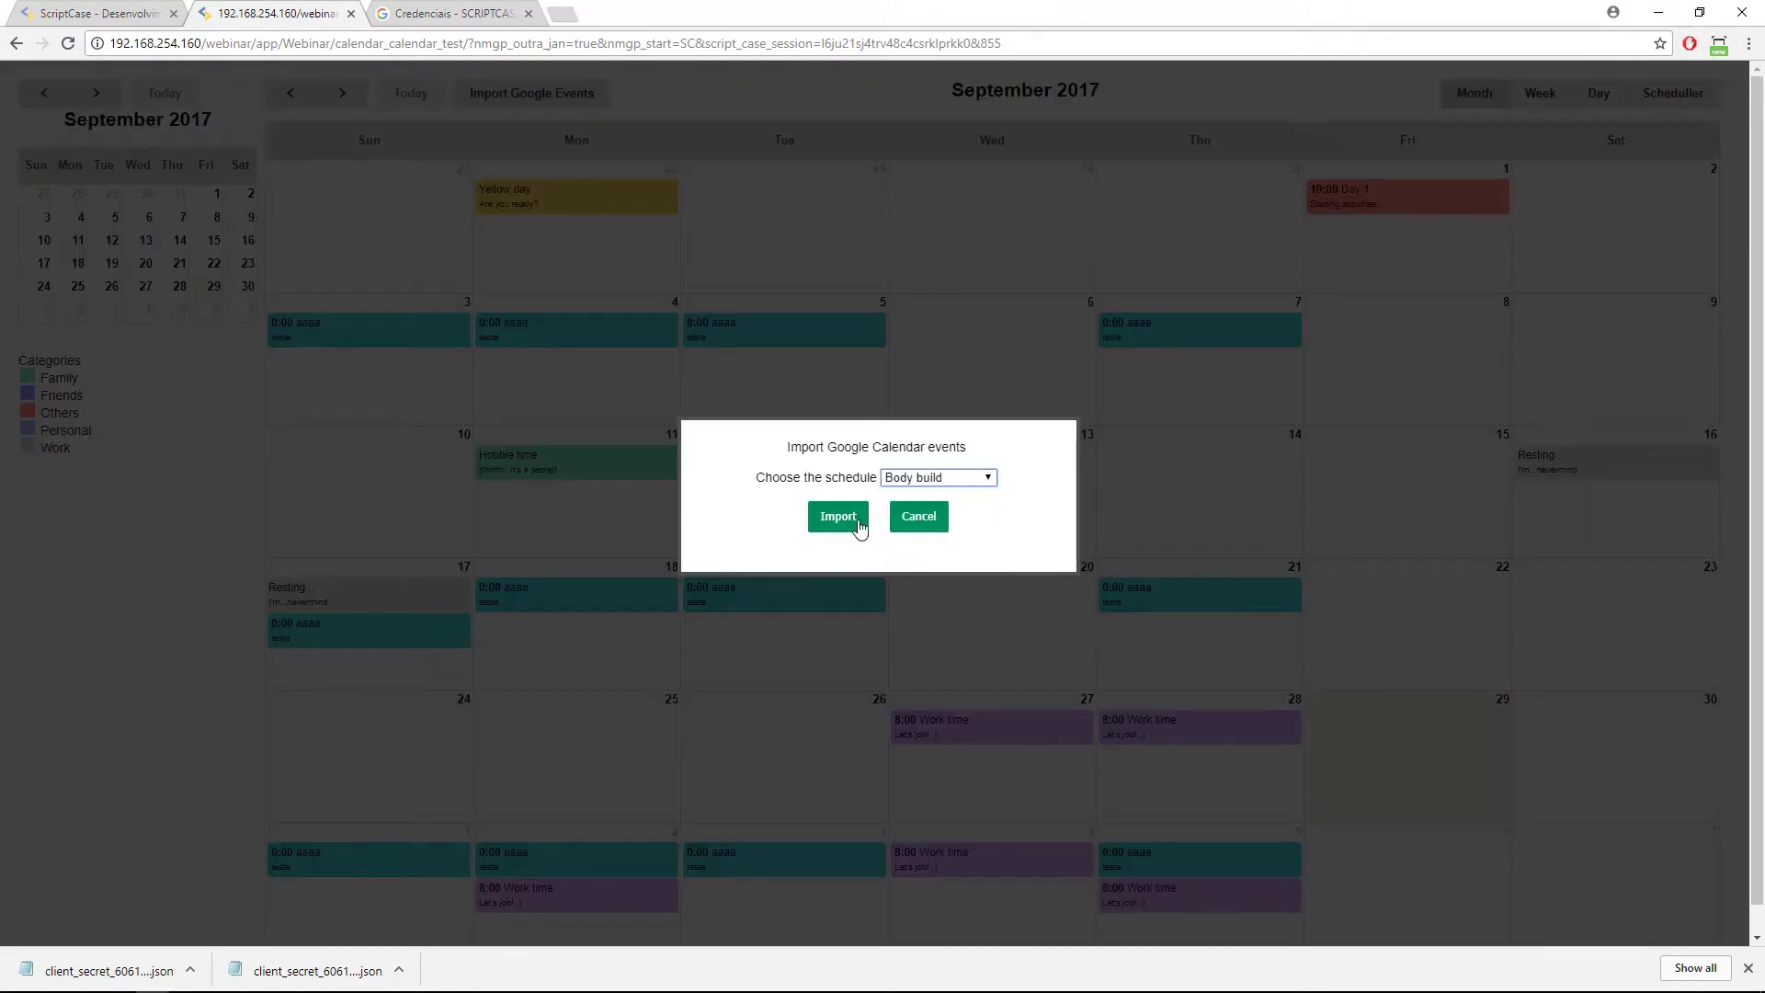
left_click(838, 517)
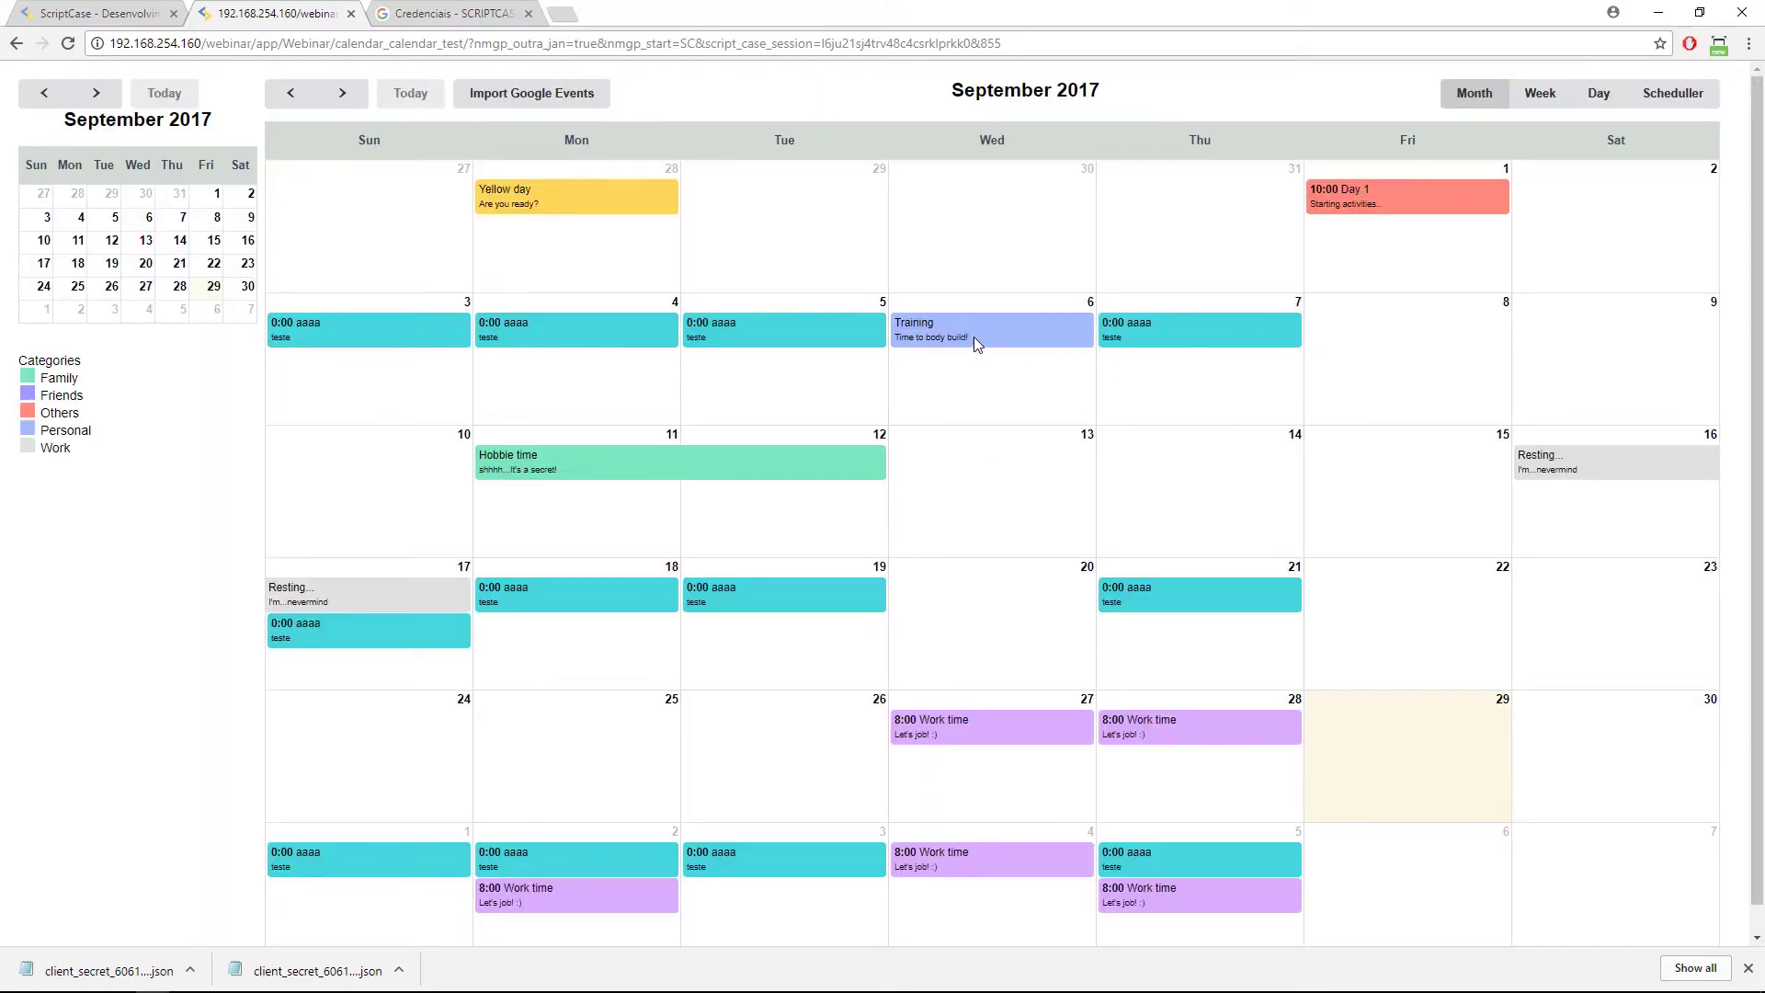
Review the imported Training and Yellow day event details, then return to the Google API settings.
left_click(910, 323)
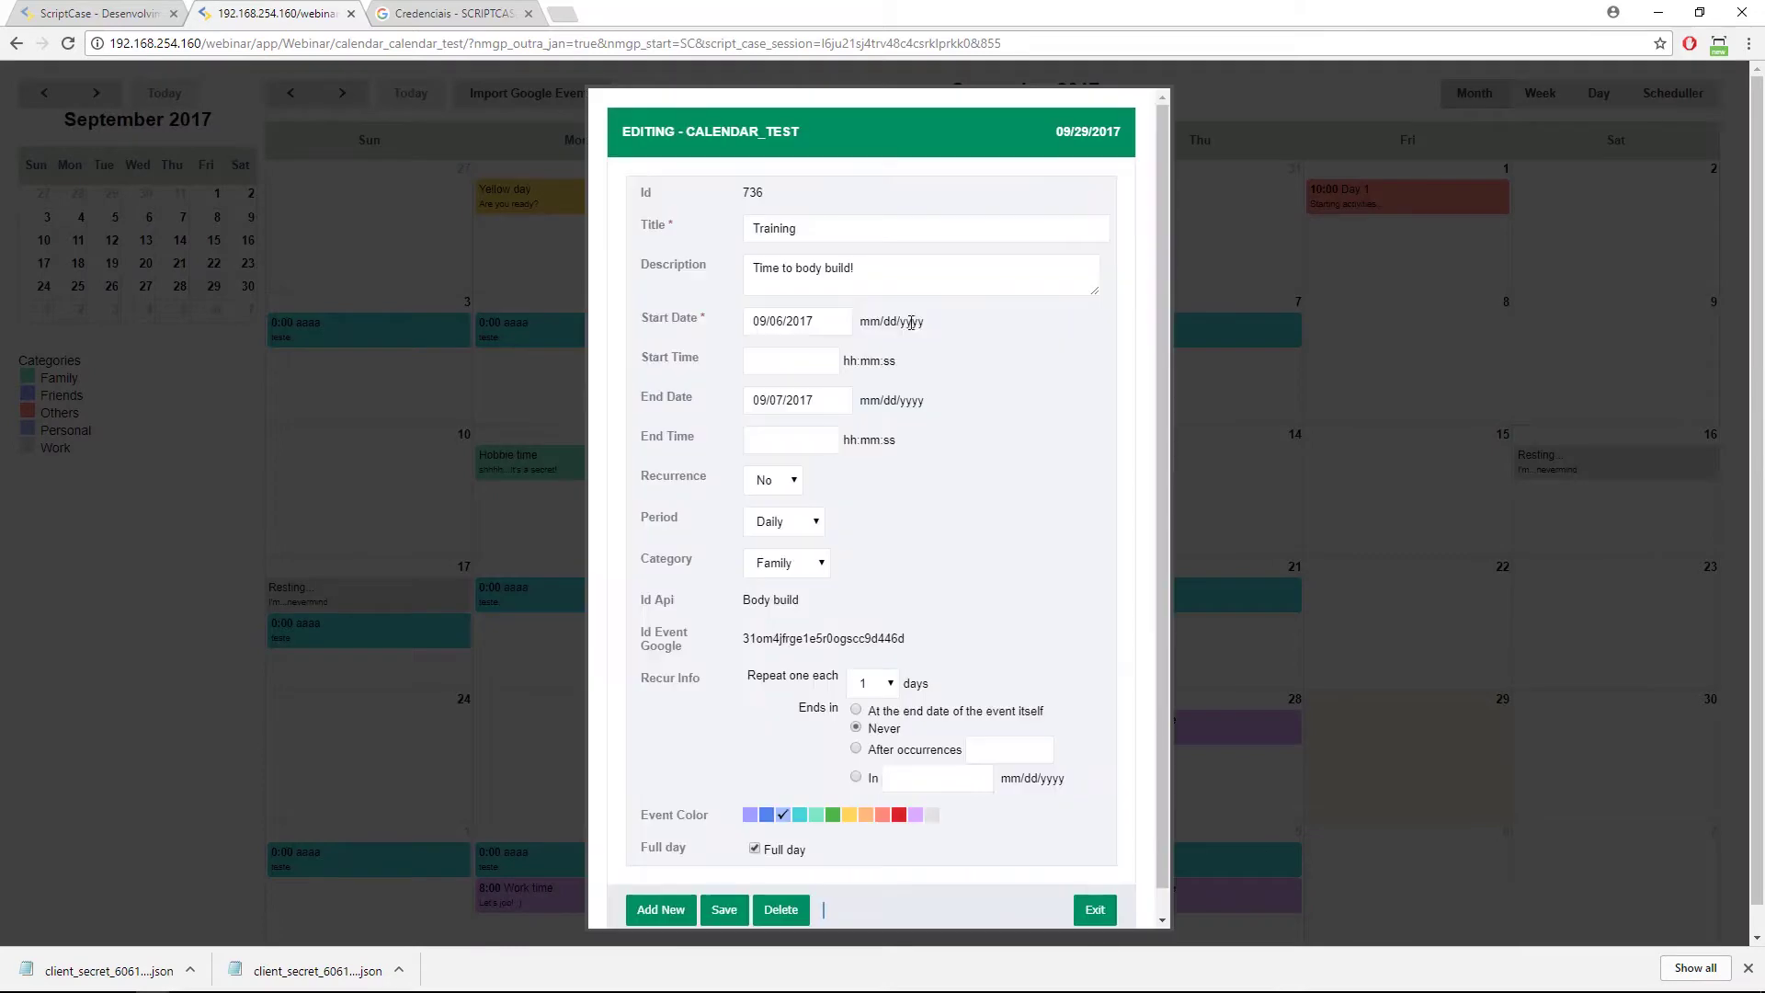
left_click_drag(735, 599, 827, 604)
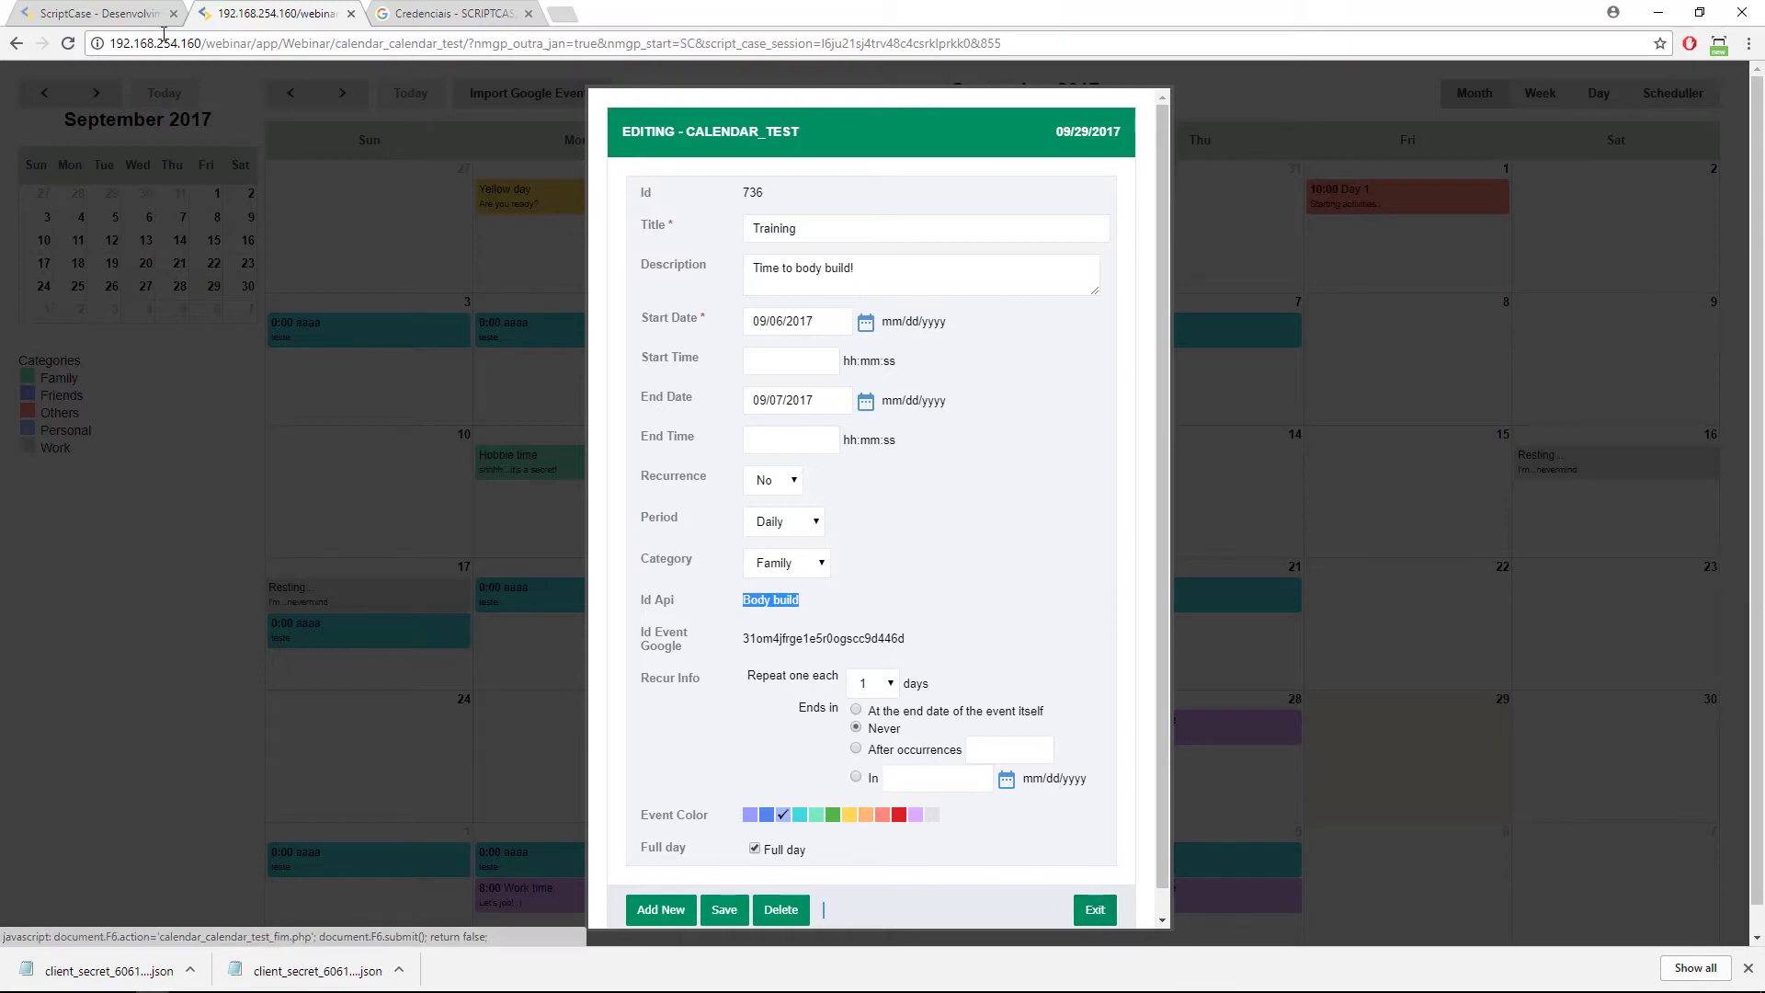
left_click(1094, 915)
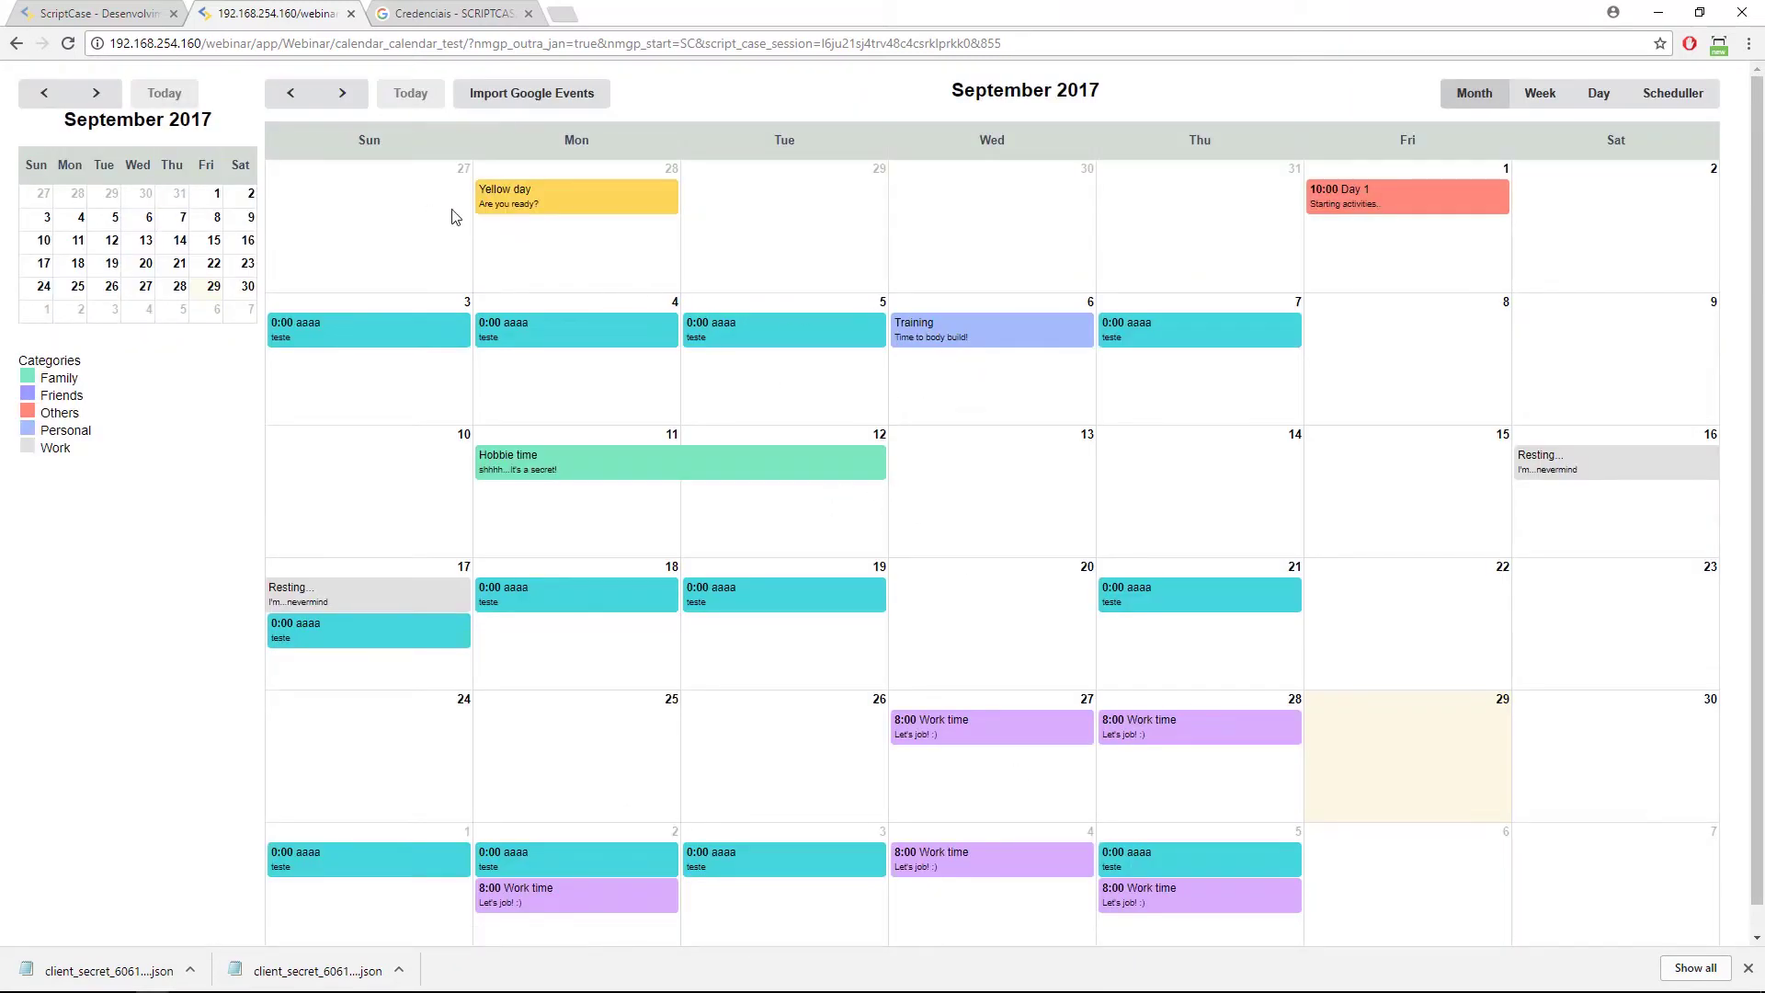
left_click(499, 193)
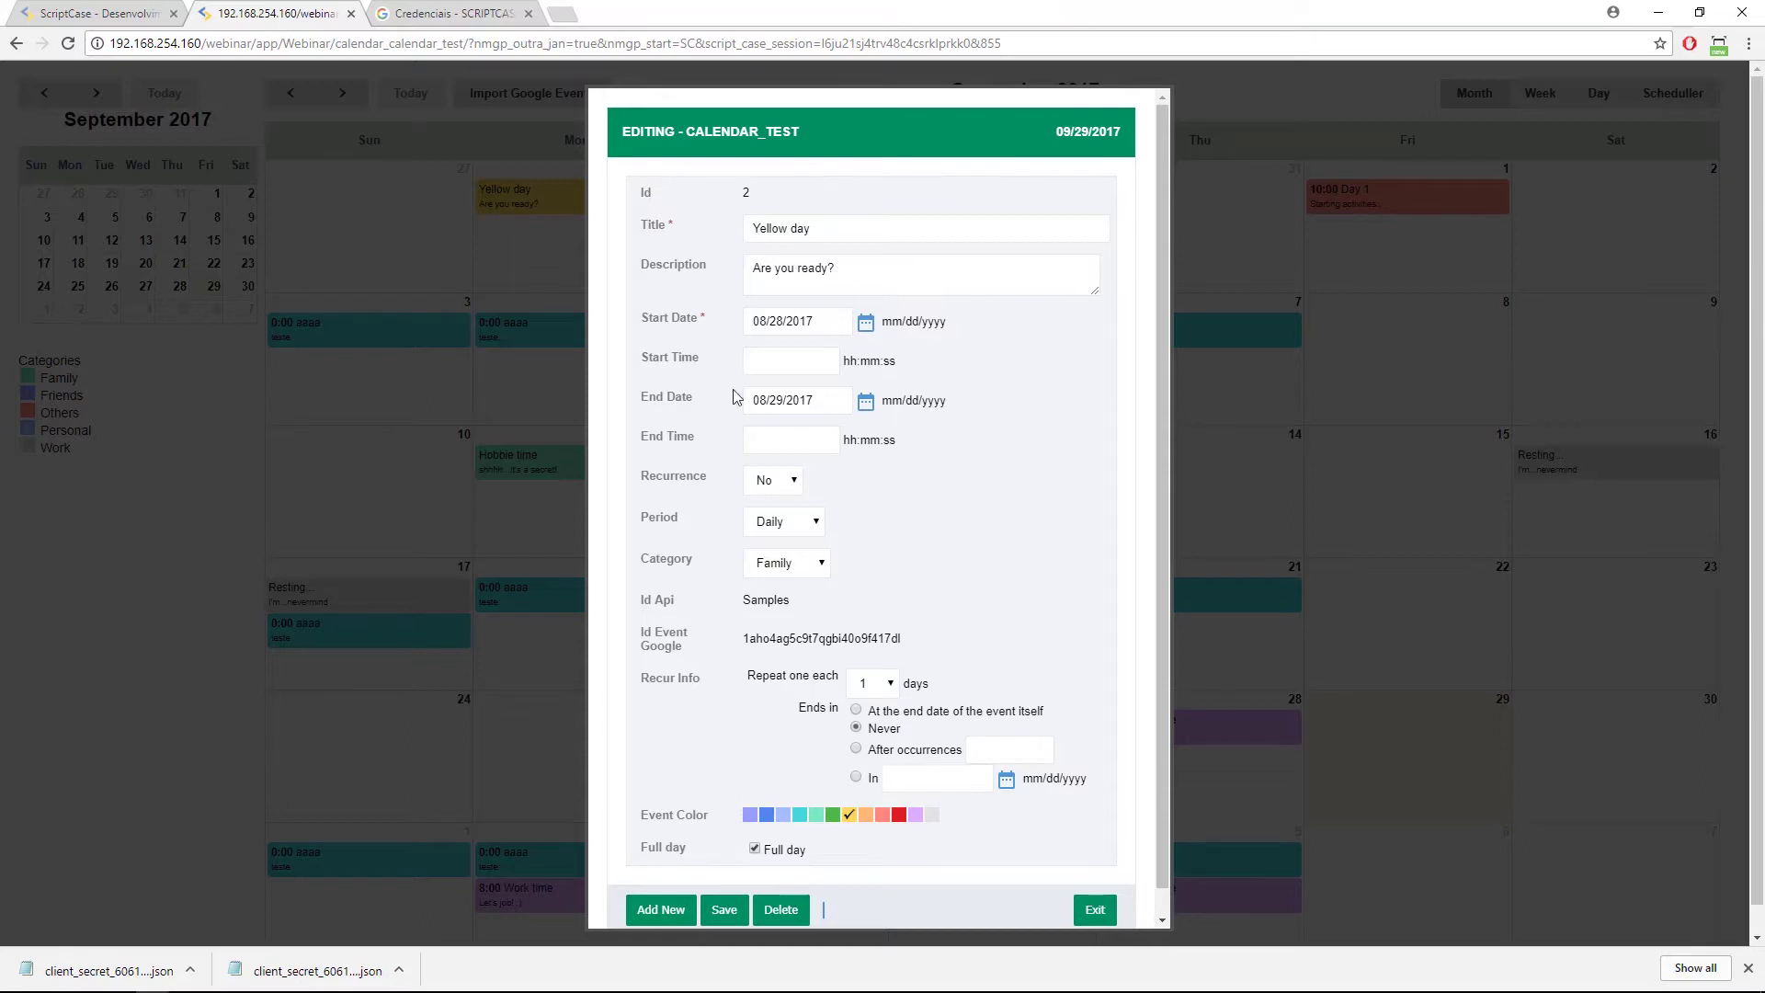
left_click(1093, 907)
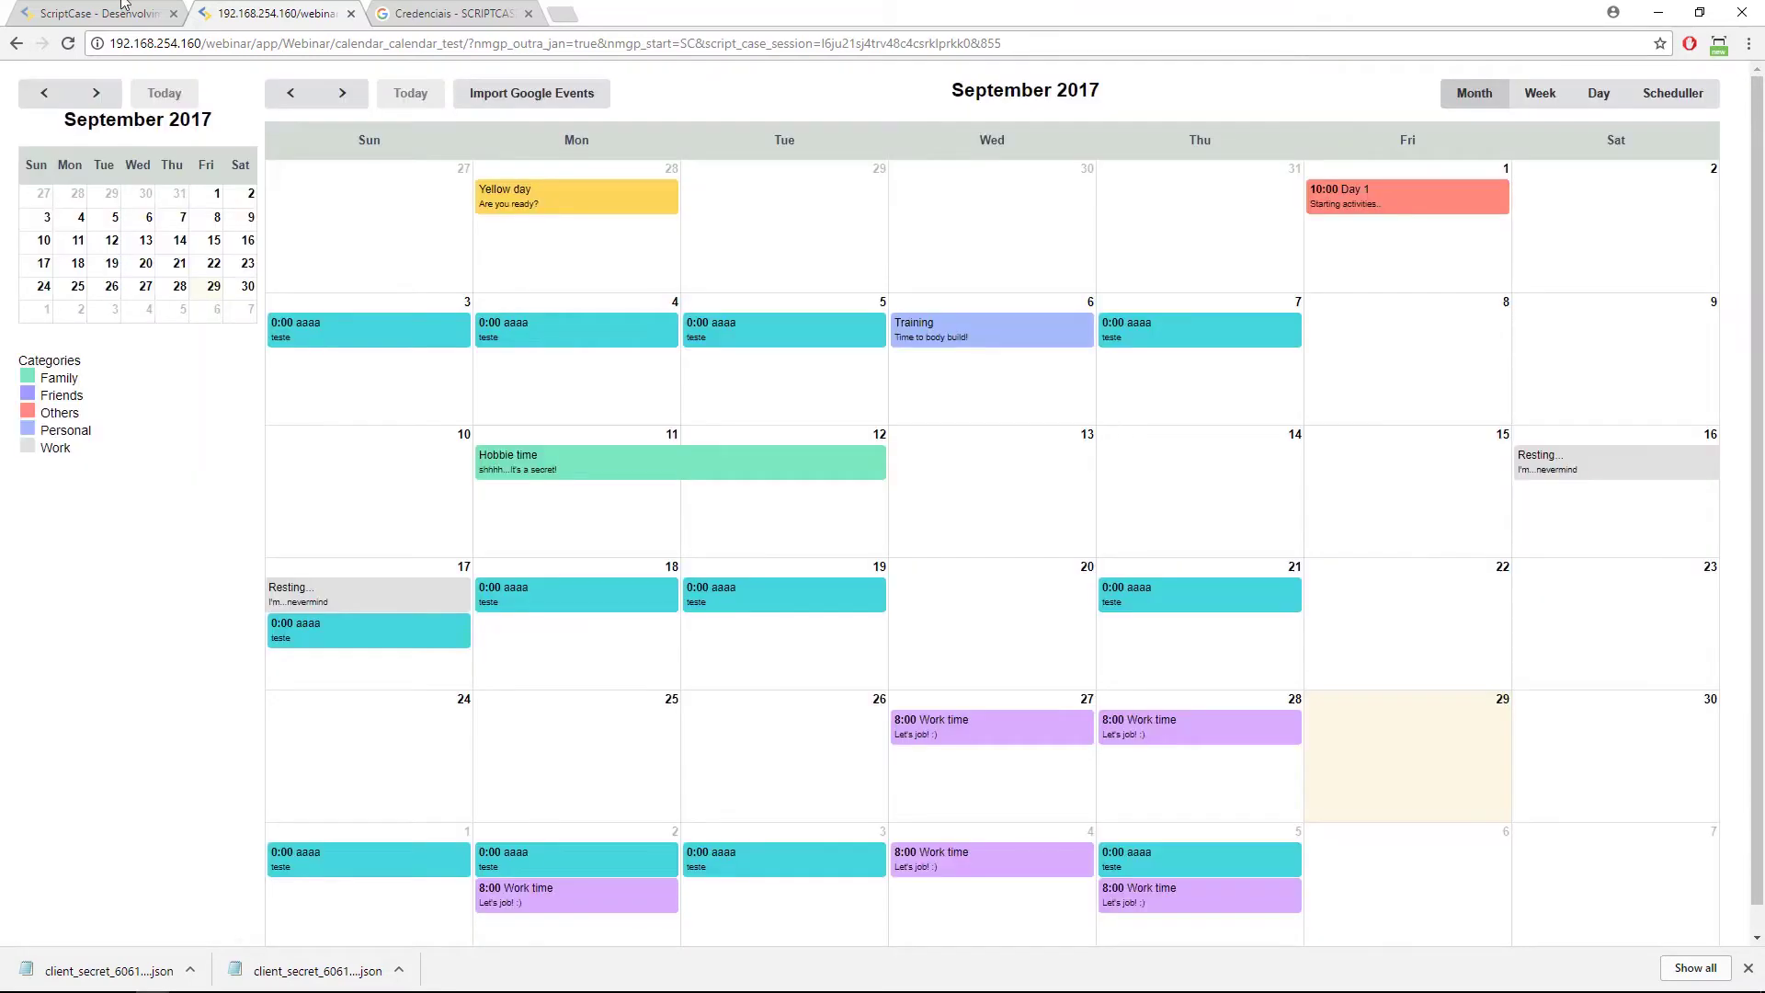
left_click(76, 13)
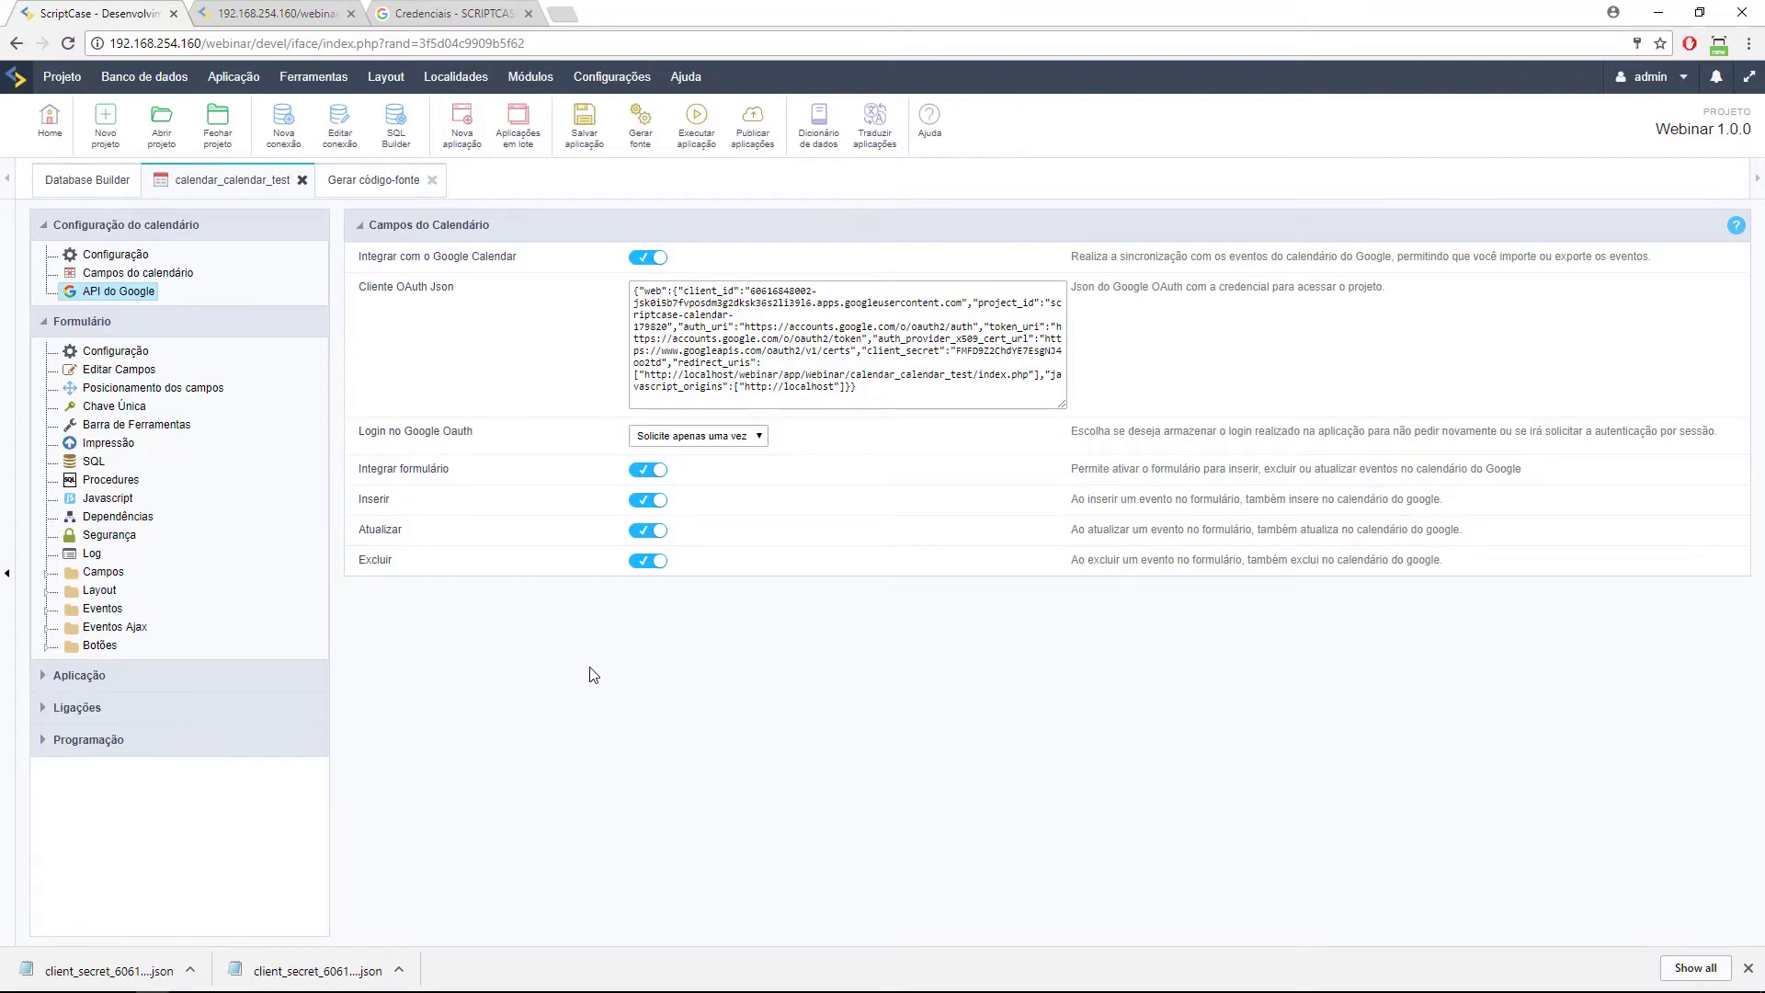
Add a green, full-day 'TESTE WEBINAR' event on 30 August linked to the Samples calendar.
left_click(277, 16)
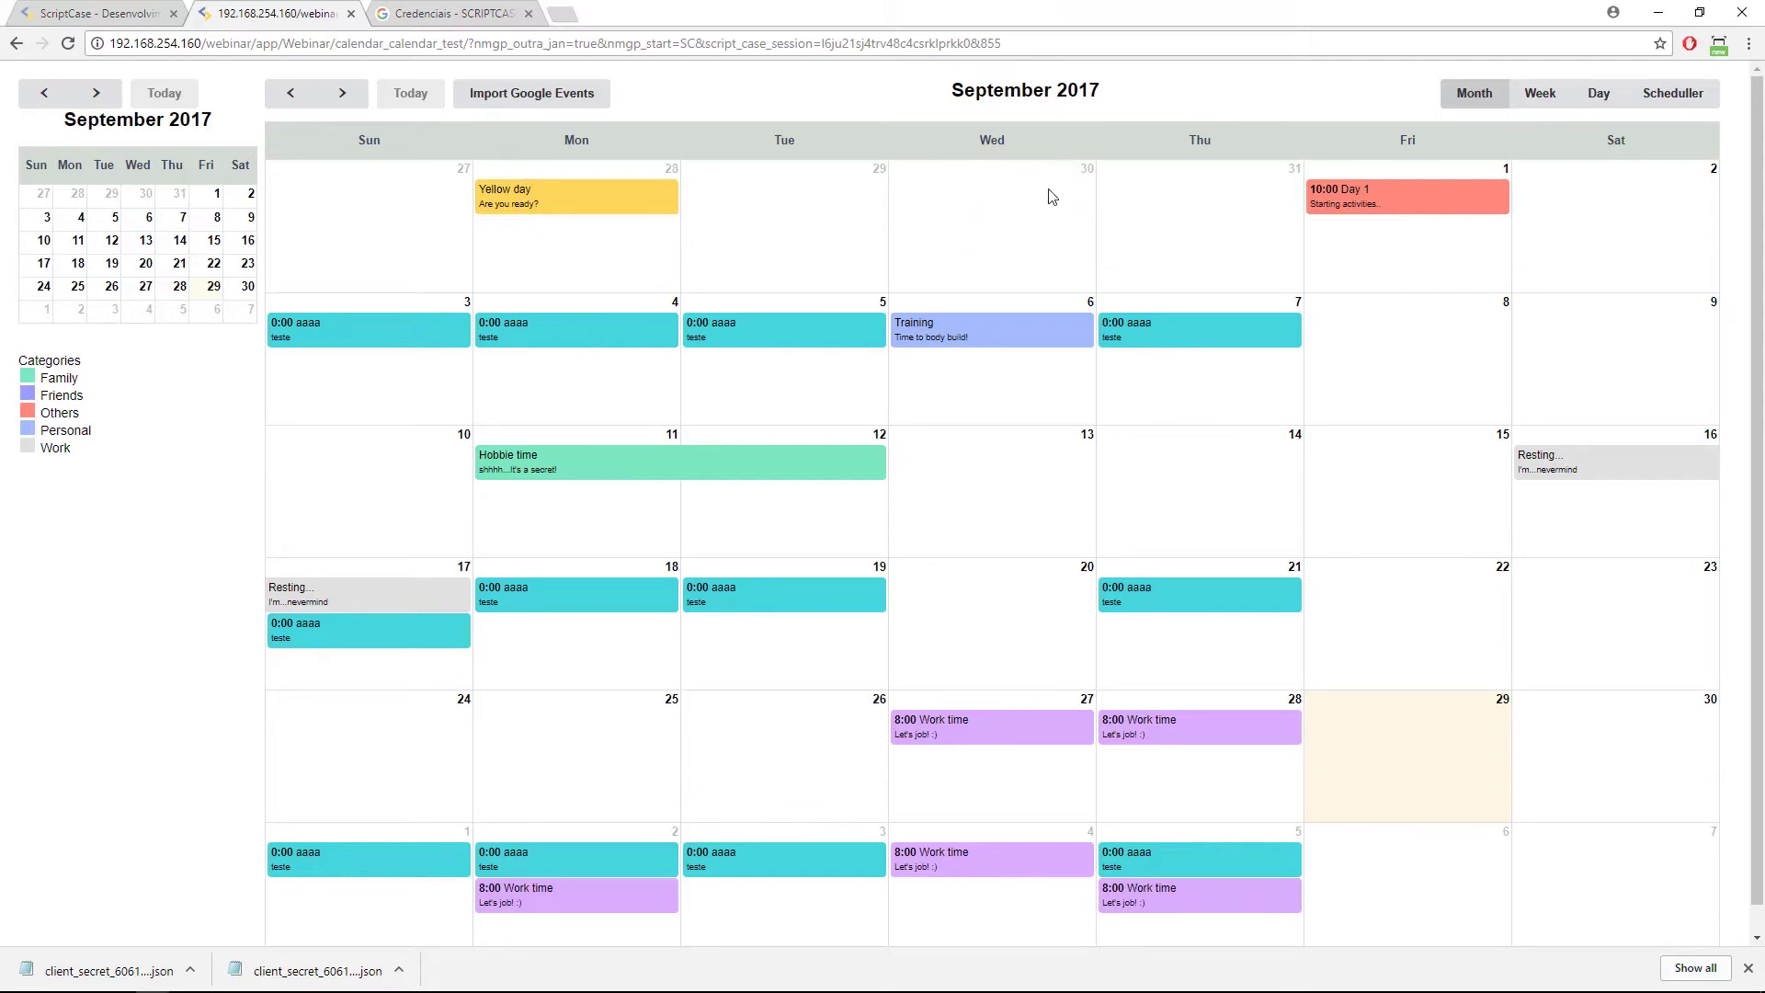
left_click(872, 372)
left_click(809, 200)
type("TESTE WEBINAR")
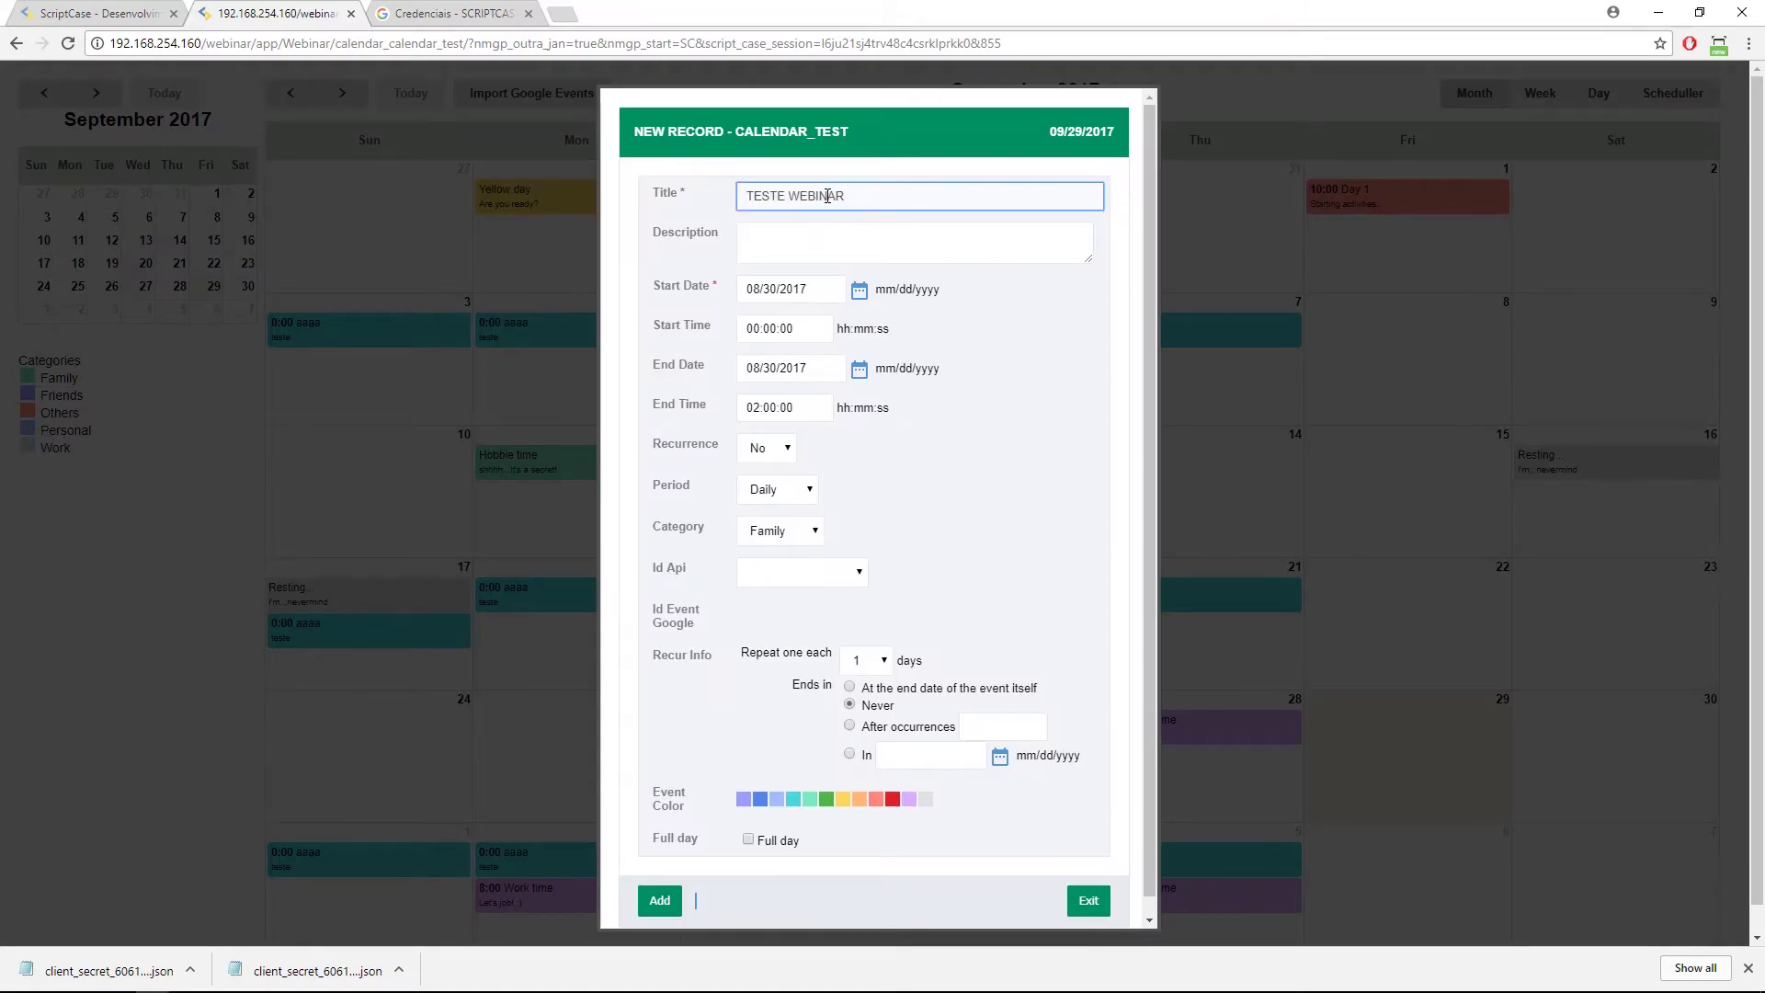
left_click(754, 850)
left_click(752, 848)
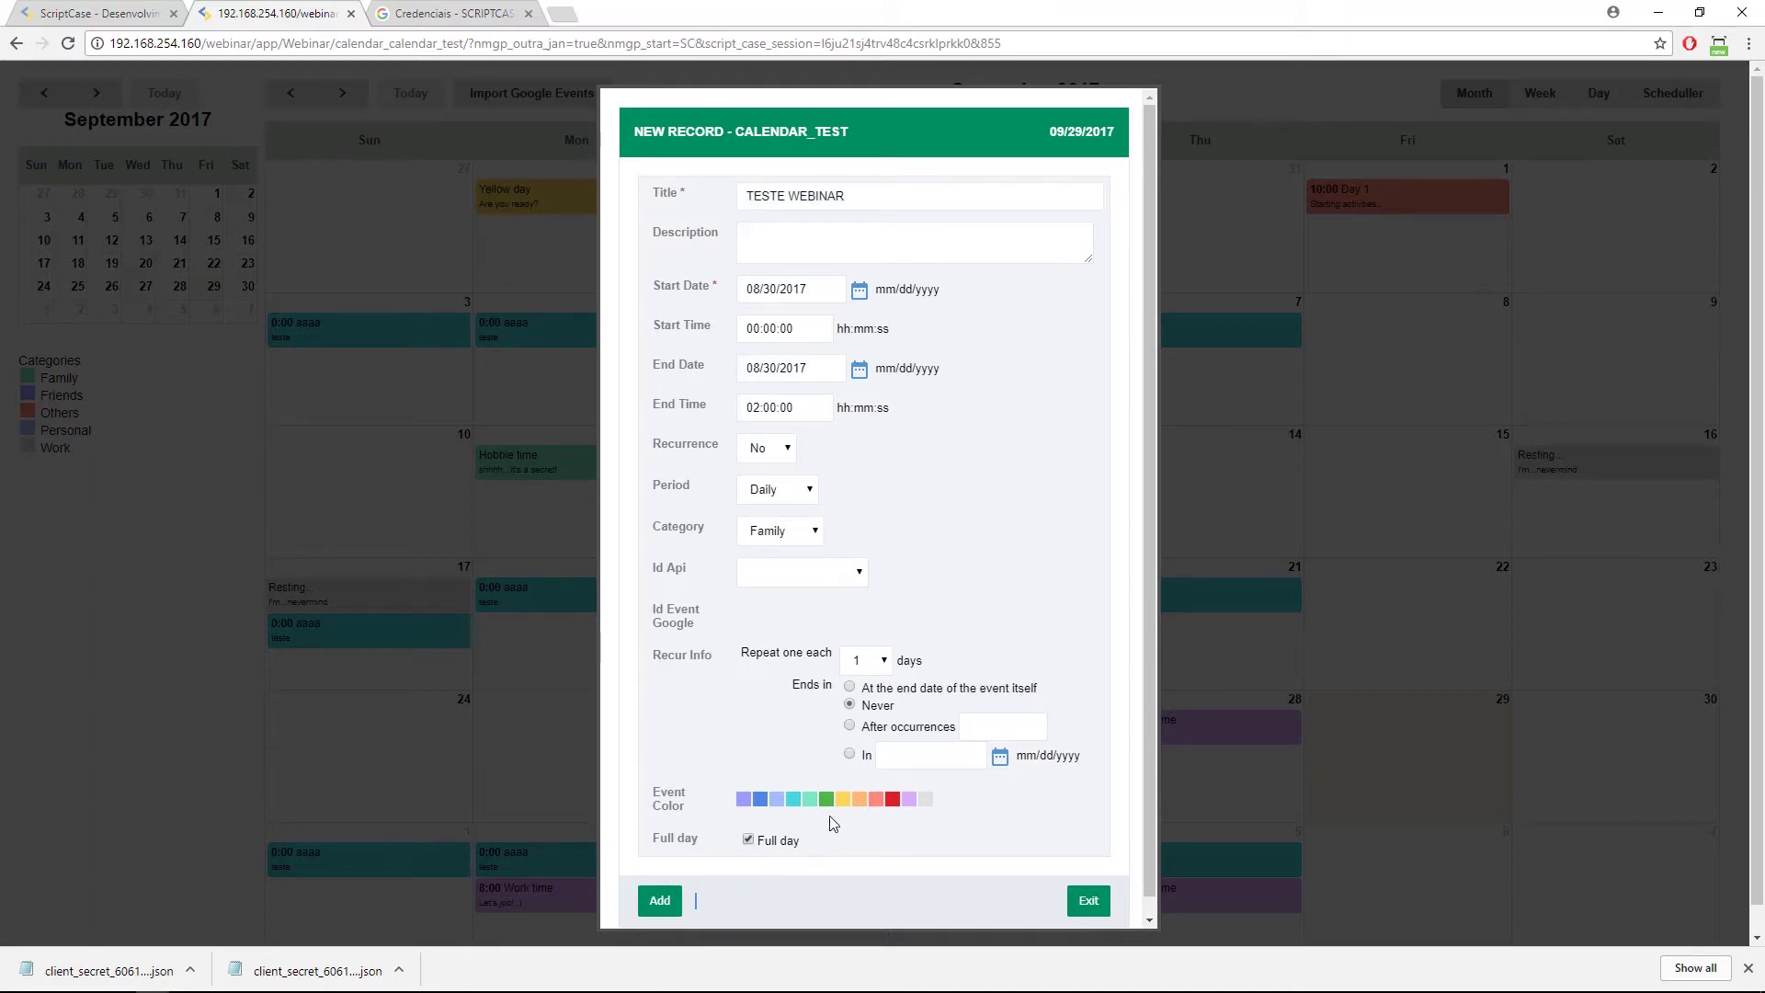
left_click(826, 799)
left_click(794, 574)
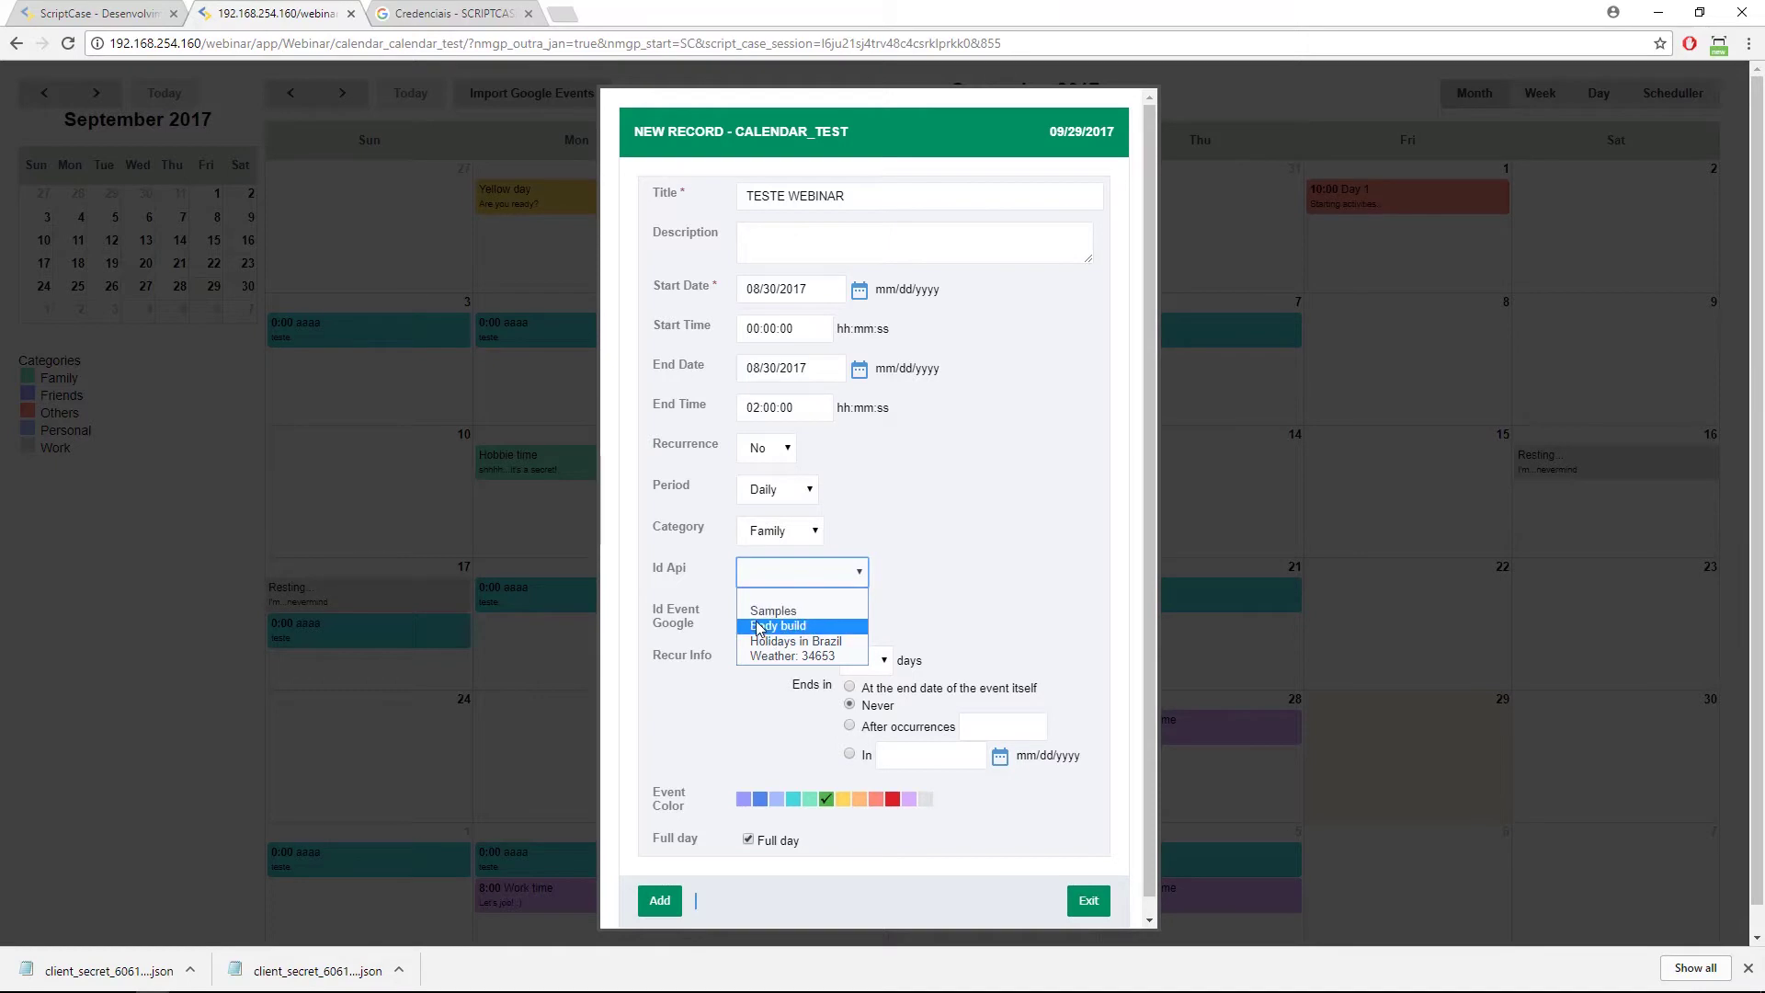
left_click(774, 612)
left_click(668, 901)
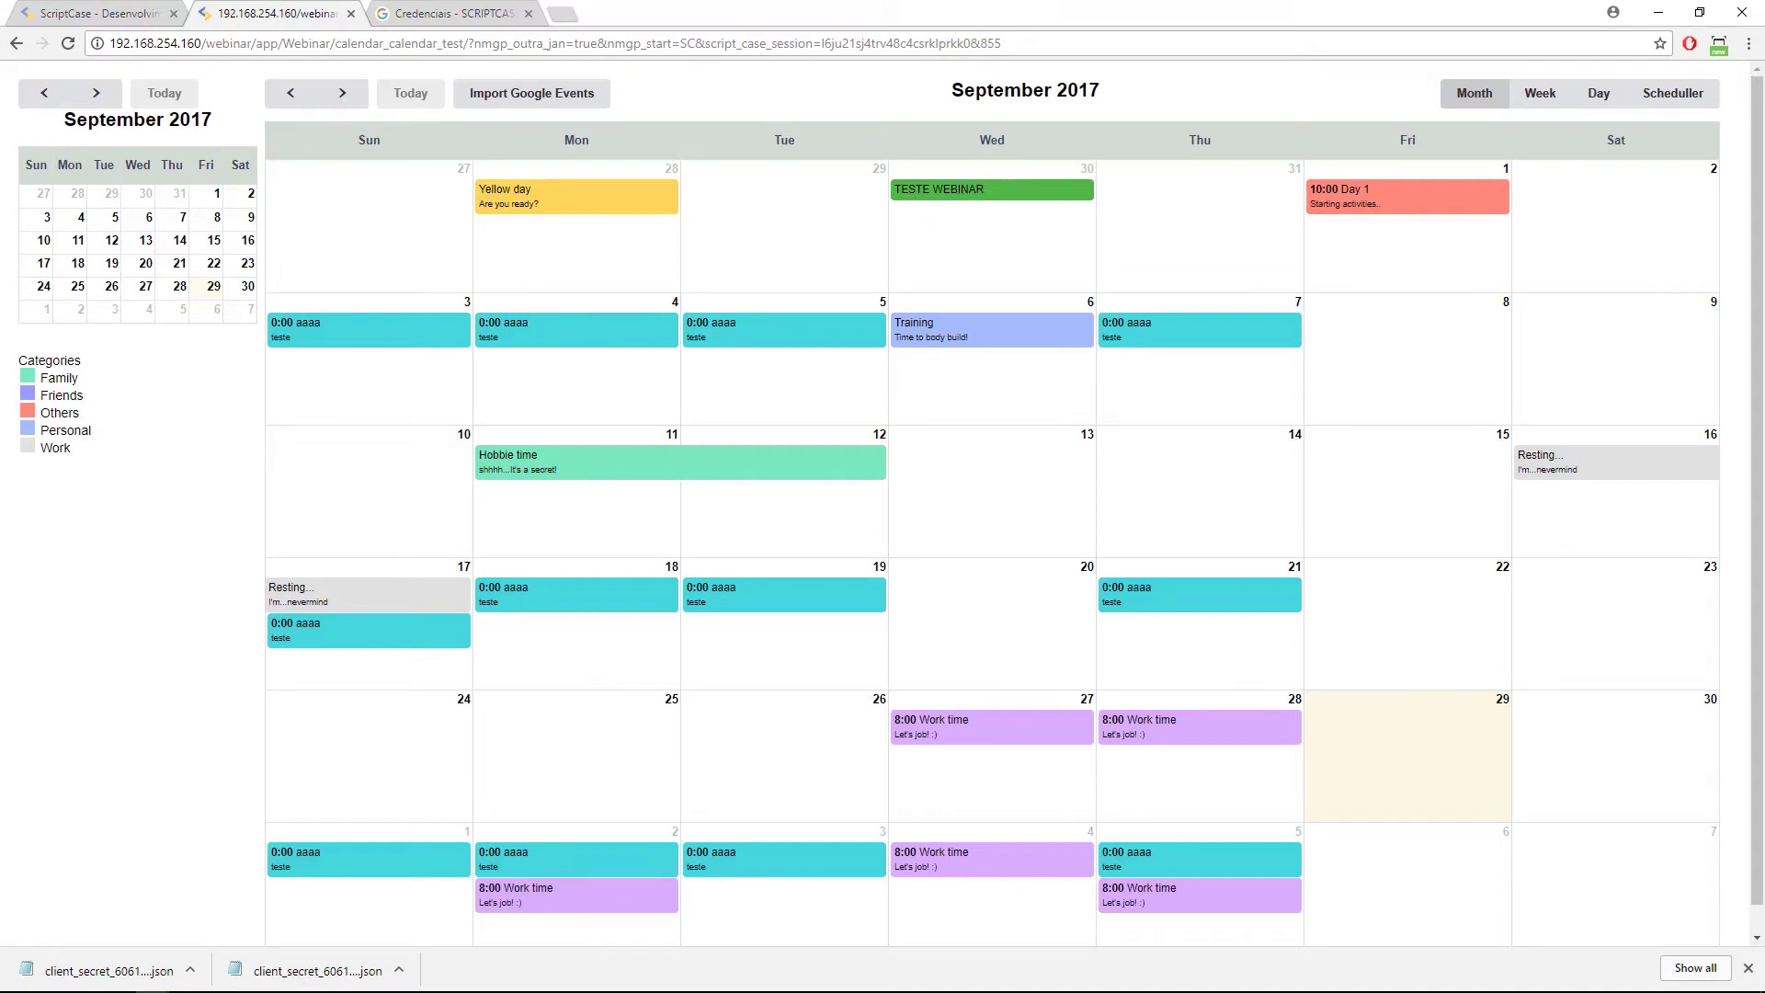
mouse_move(368, 988)
left_click(356, 979)
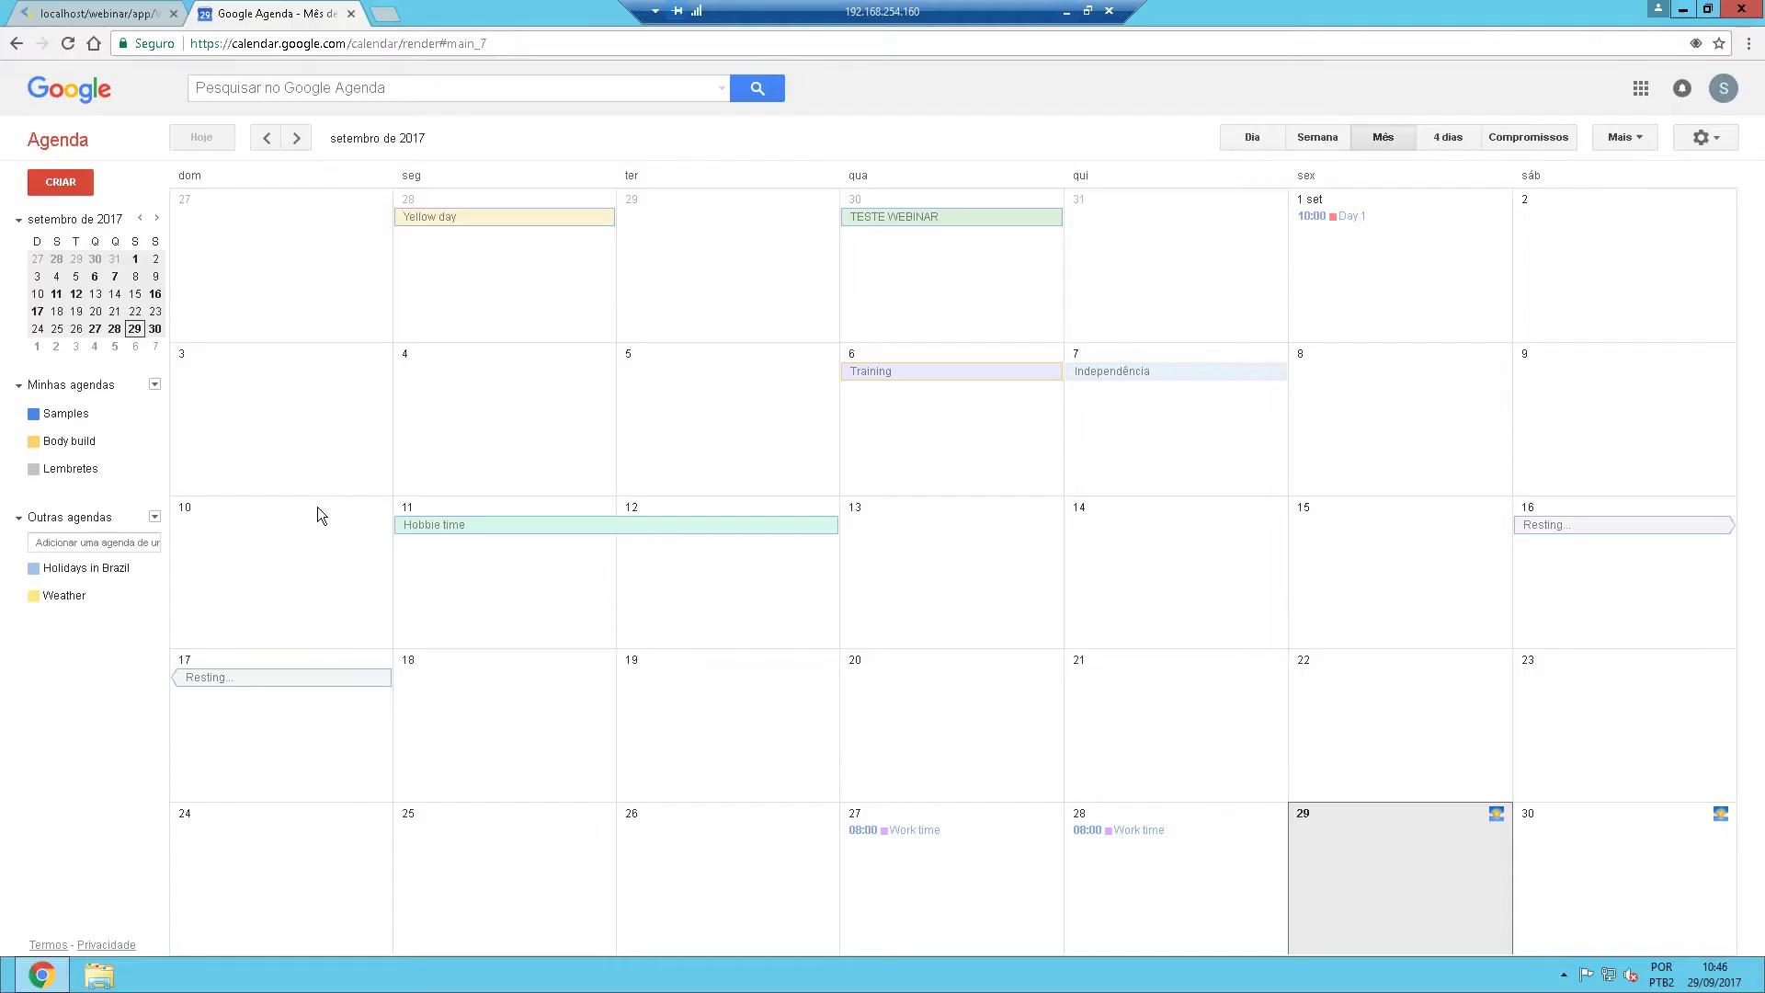
left_click(915, 219)
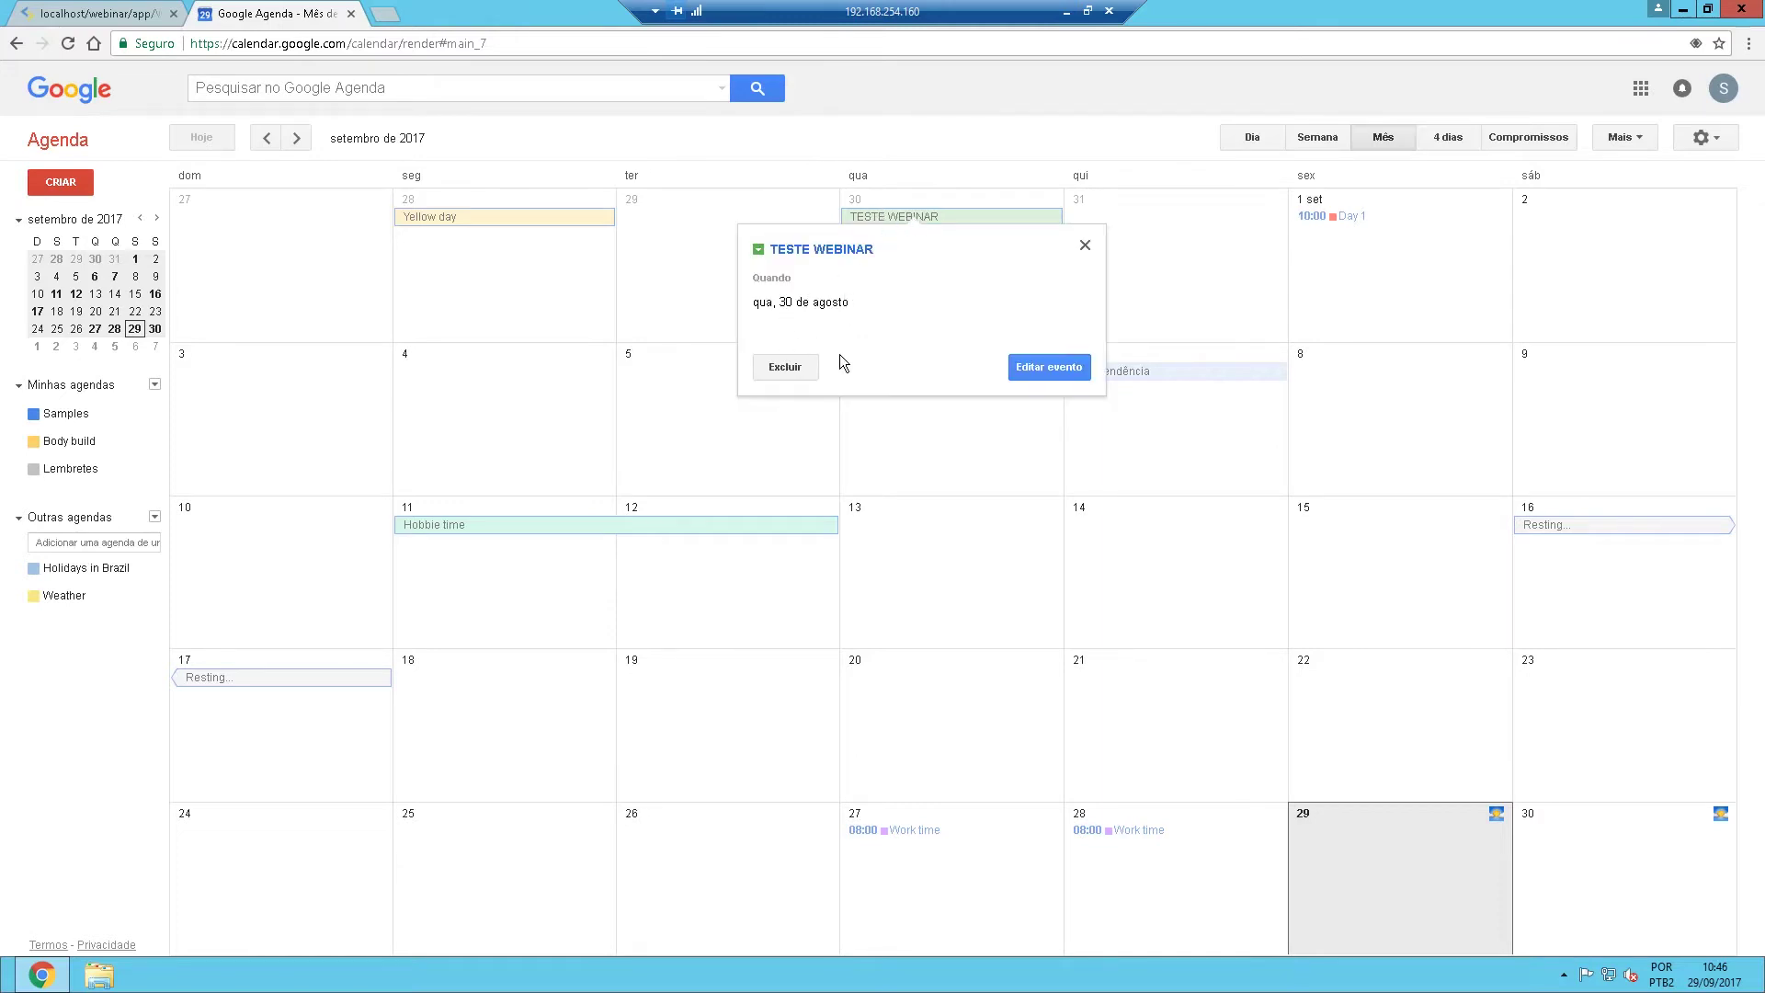
left_click(1020, 367)
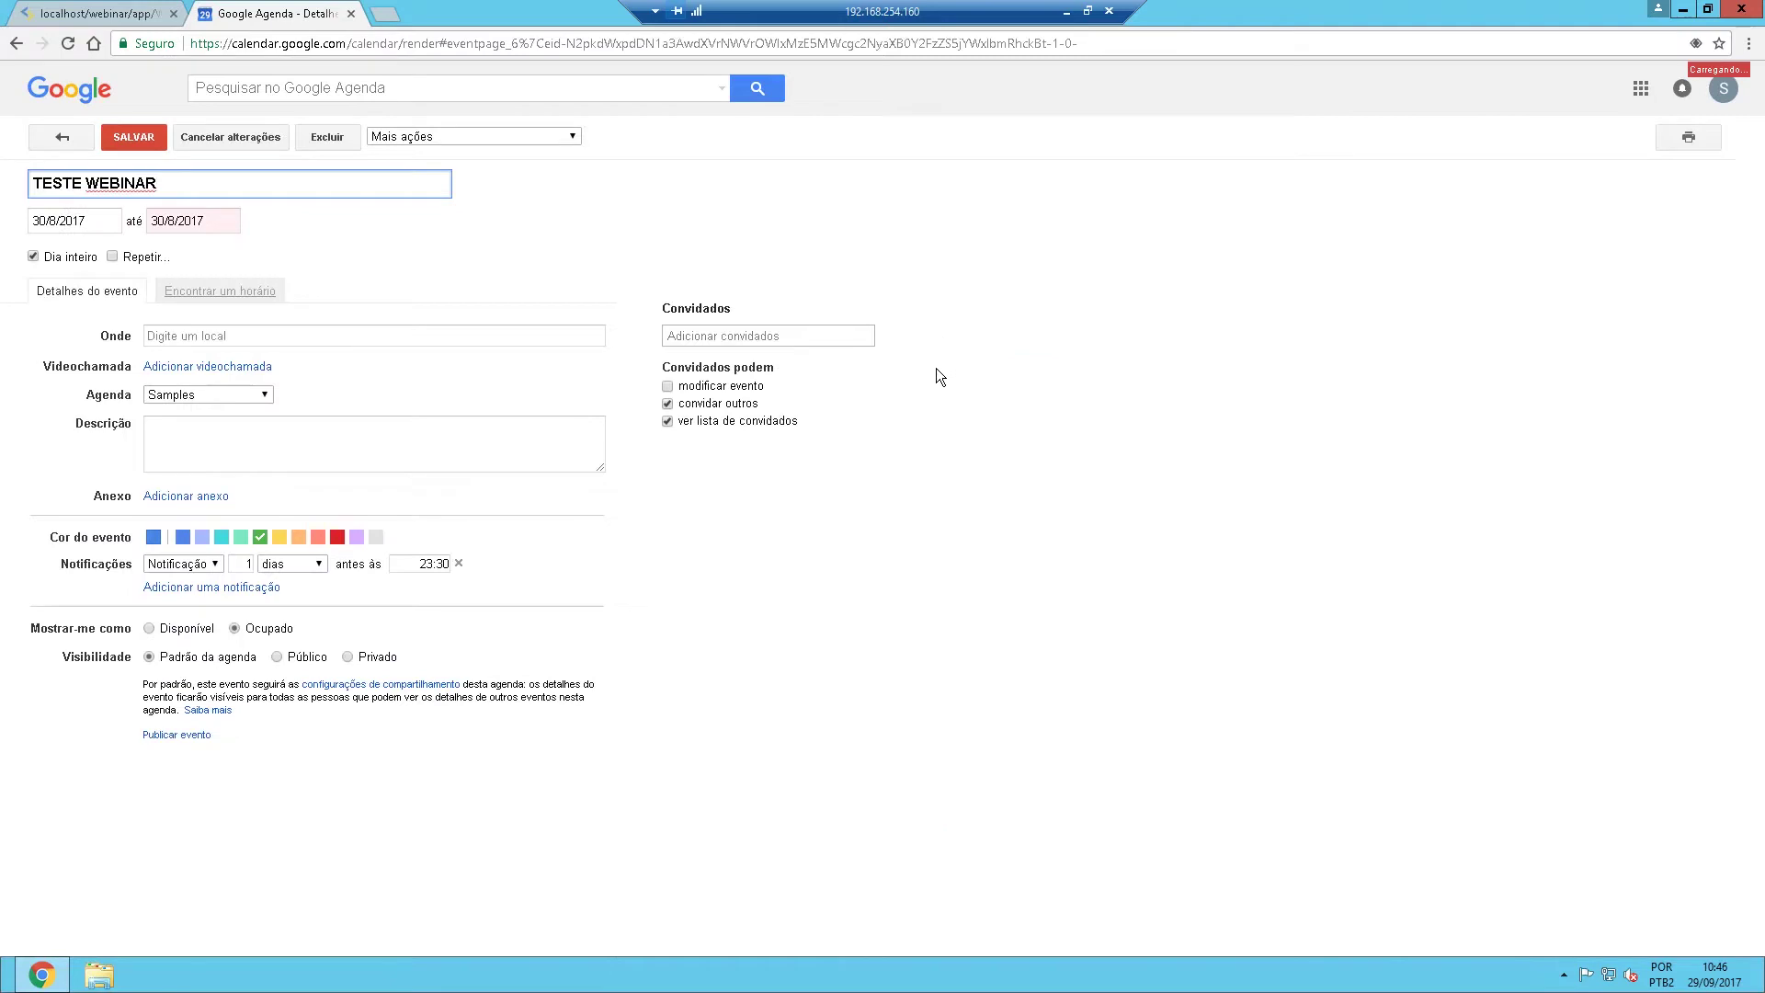
left_click(62, 140)
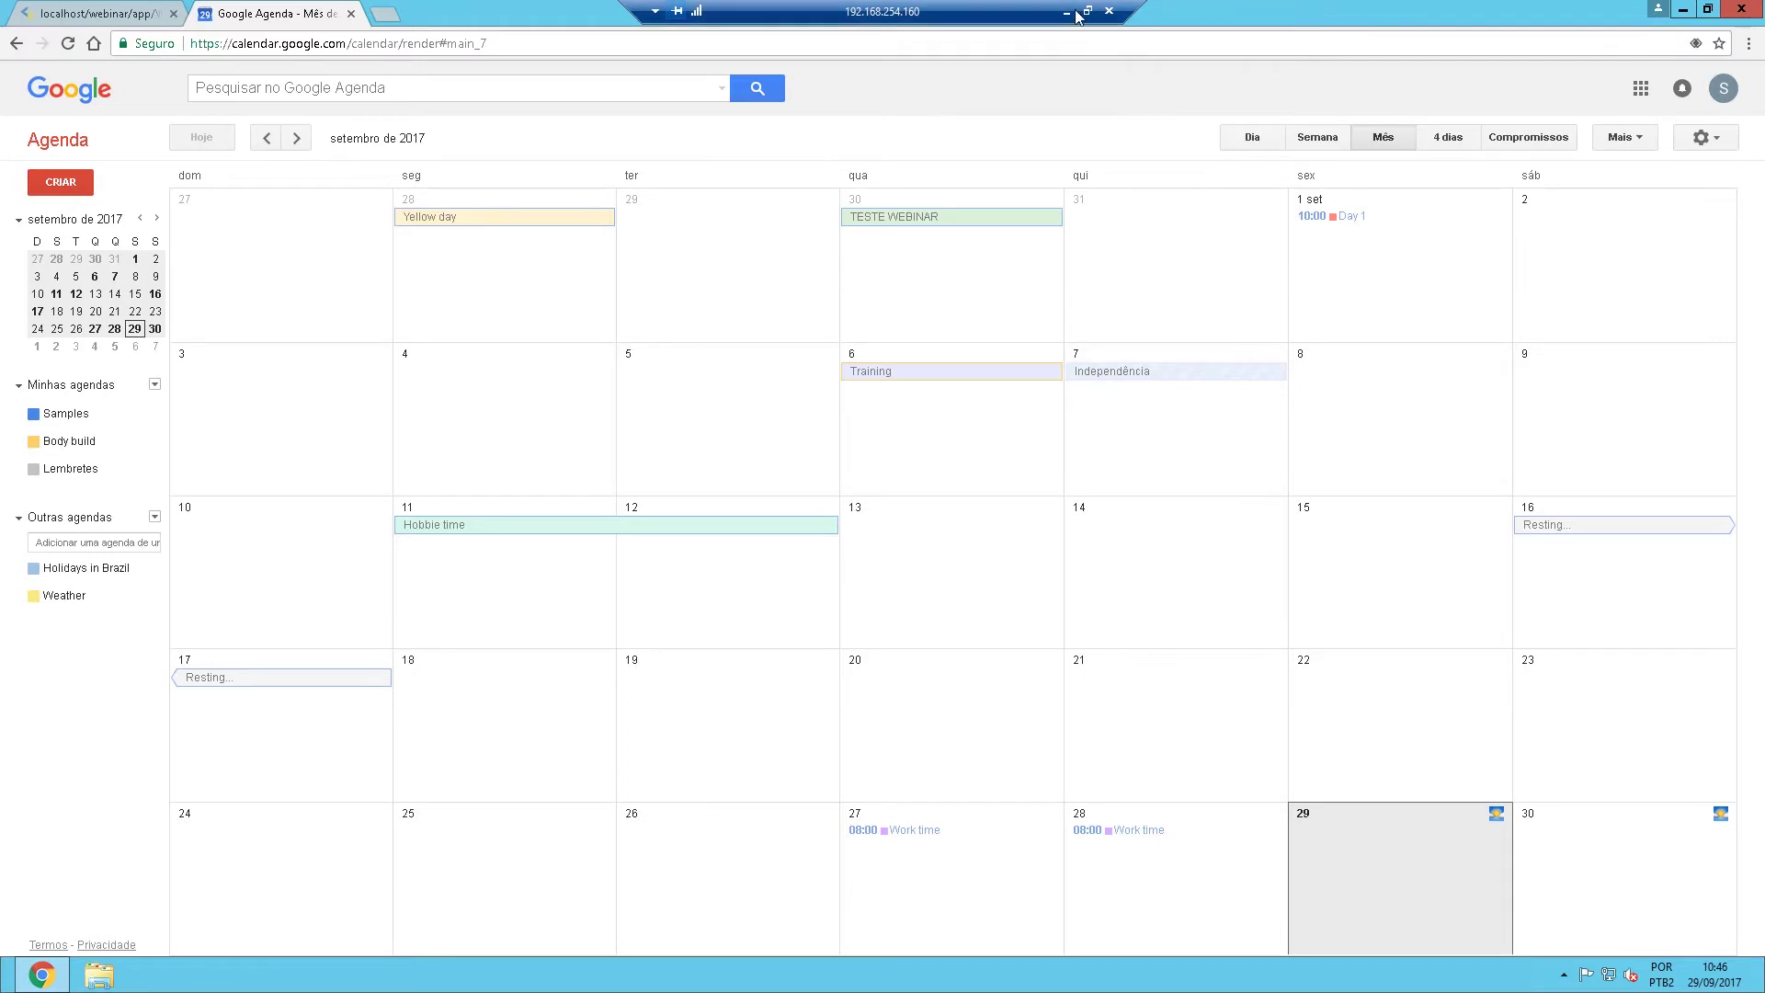
left_click(1067, 12)
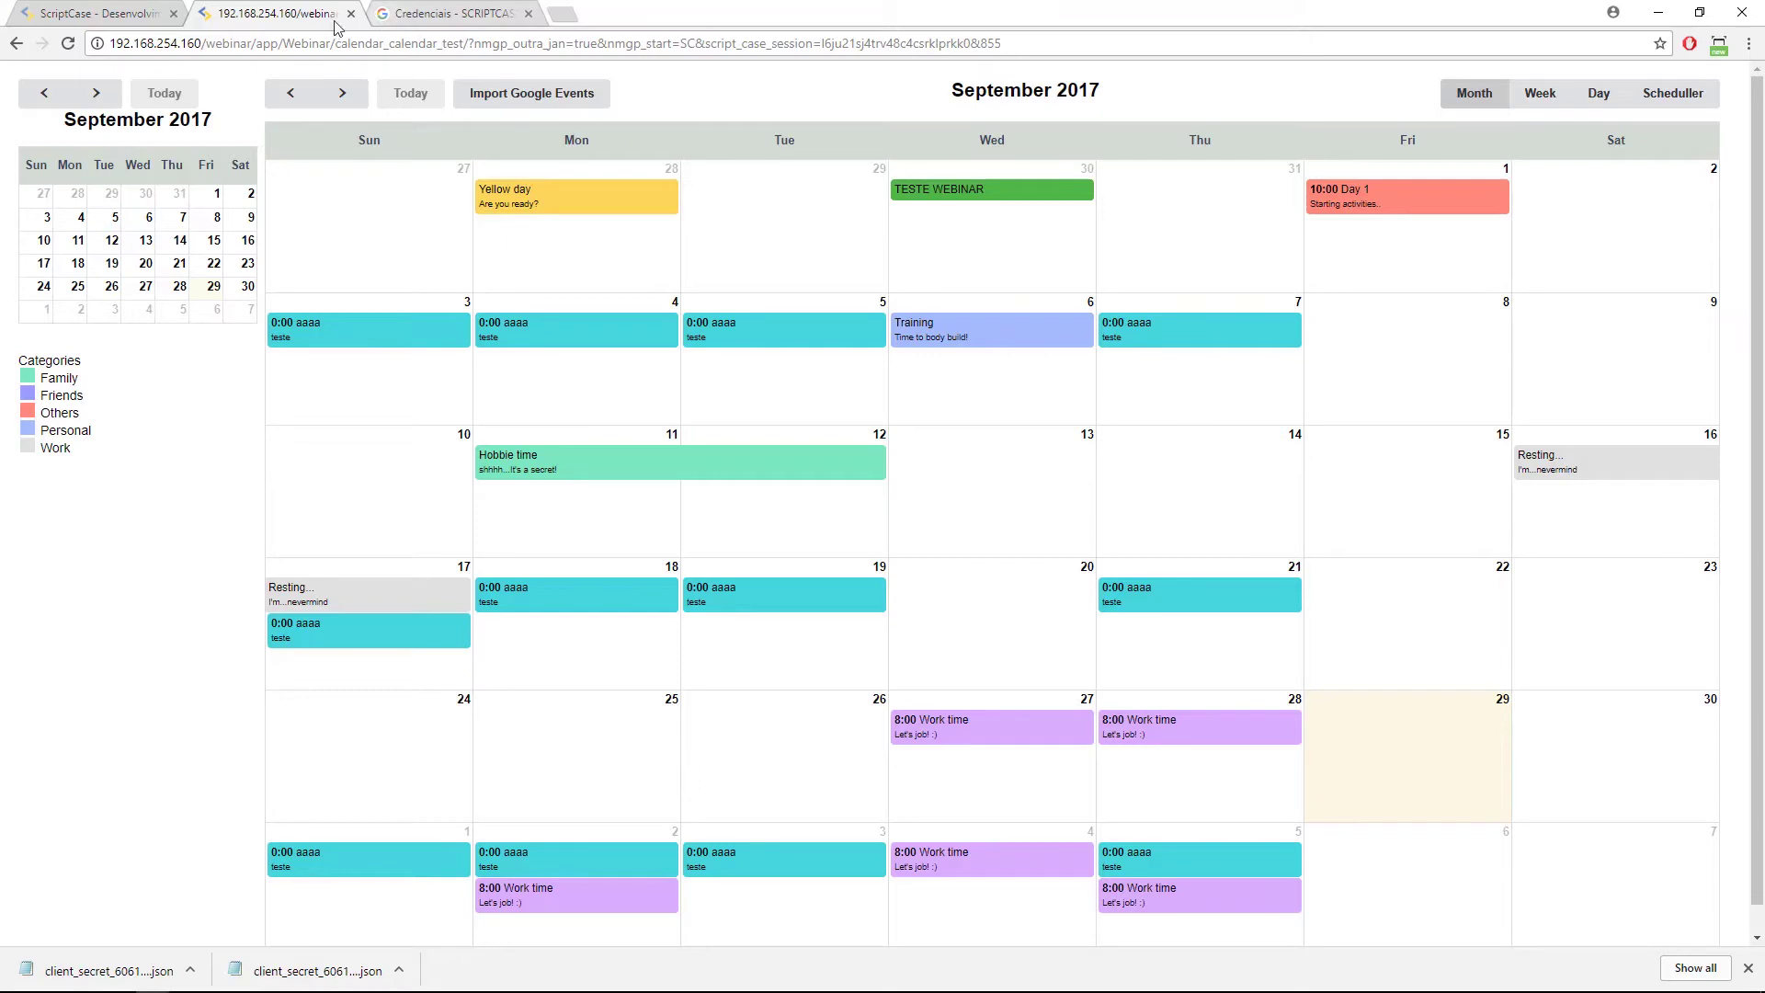
Set Login no Google Oauth to 'Solicitar por sessão'.
left_click(131, 19)
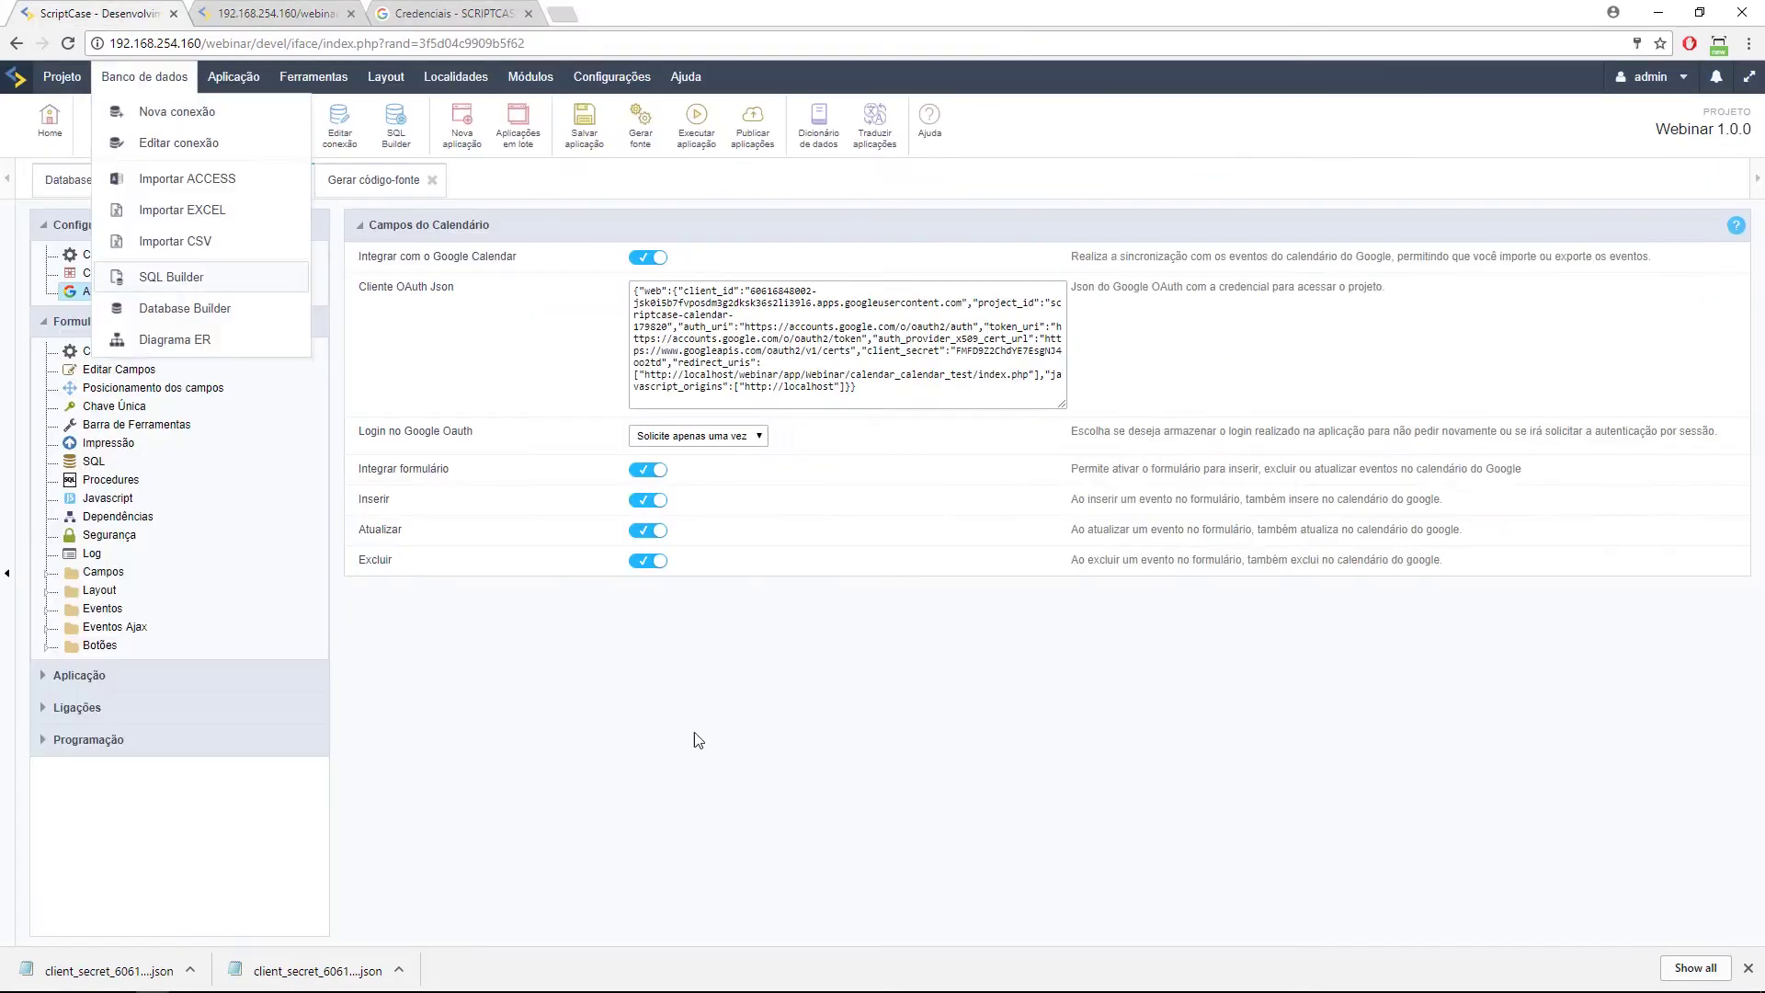
left_click(724, 435)
left_click(685, 468)
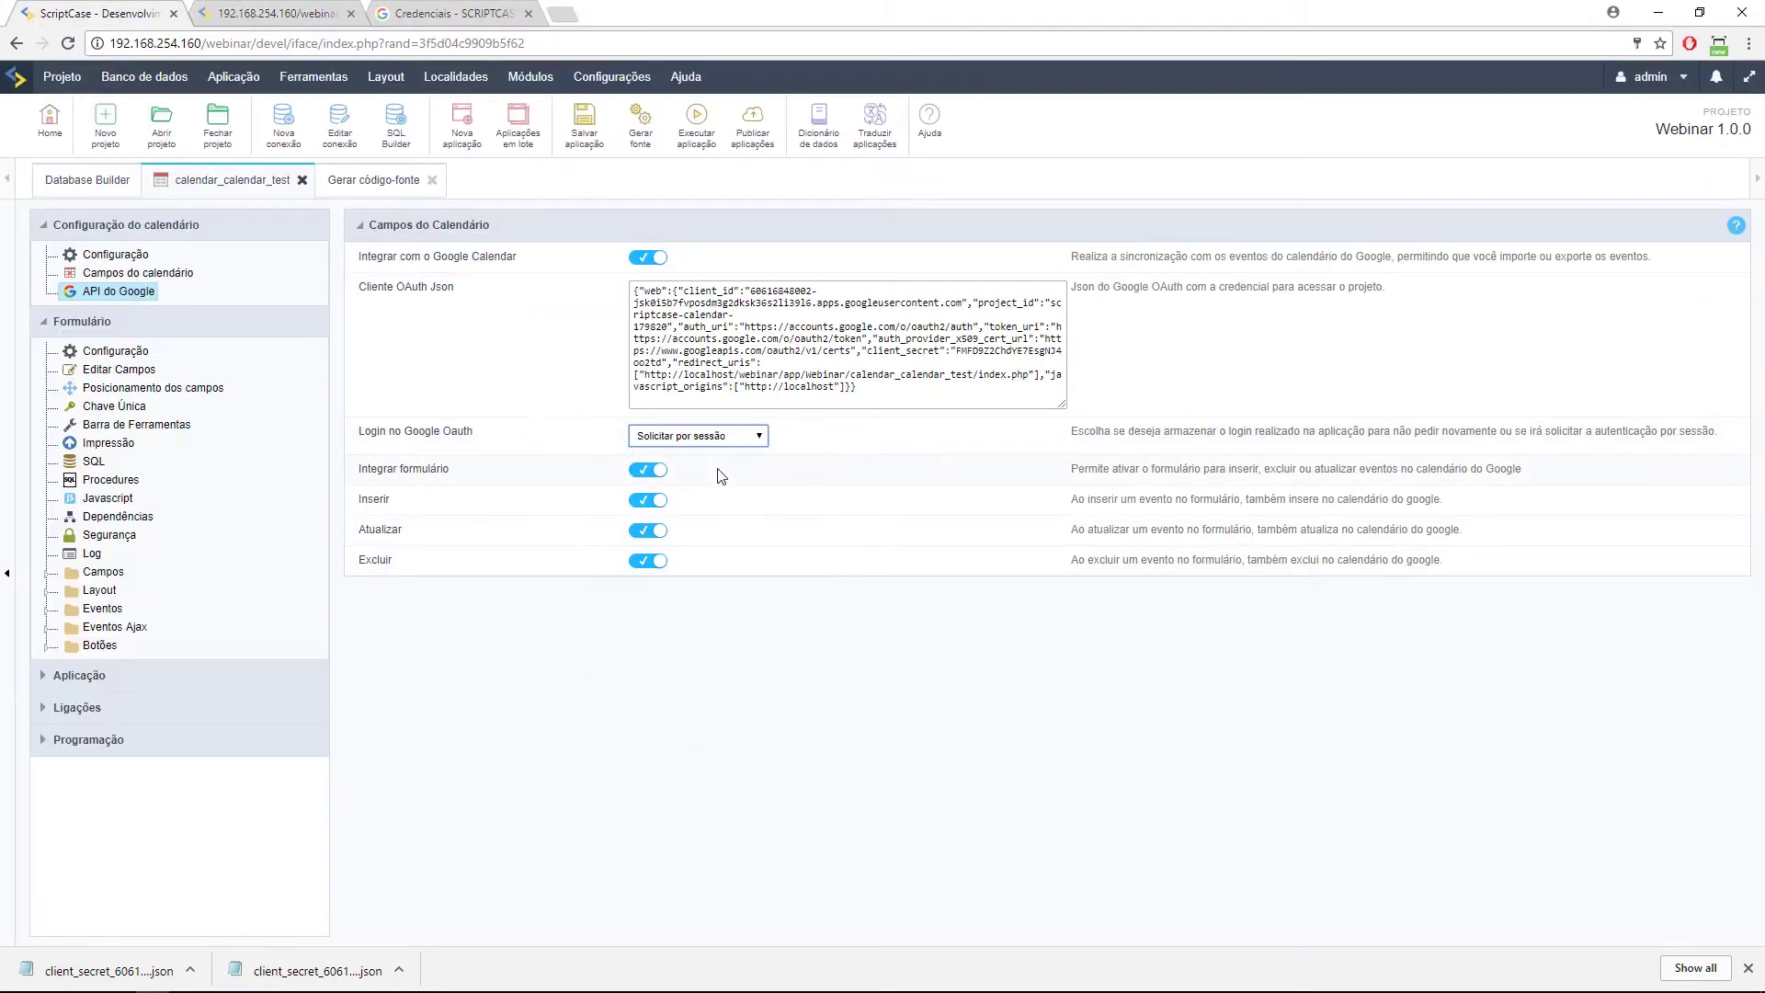
Rerun the calendar app and view Google's 400 invalid_request error.
left_click(701, 140)
left_click(254, 15)
mouse_move(220, 983)
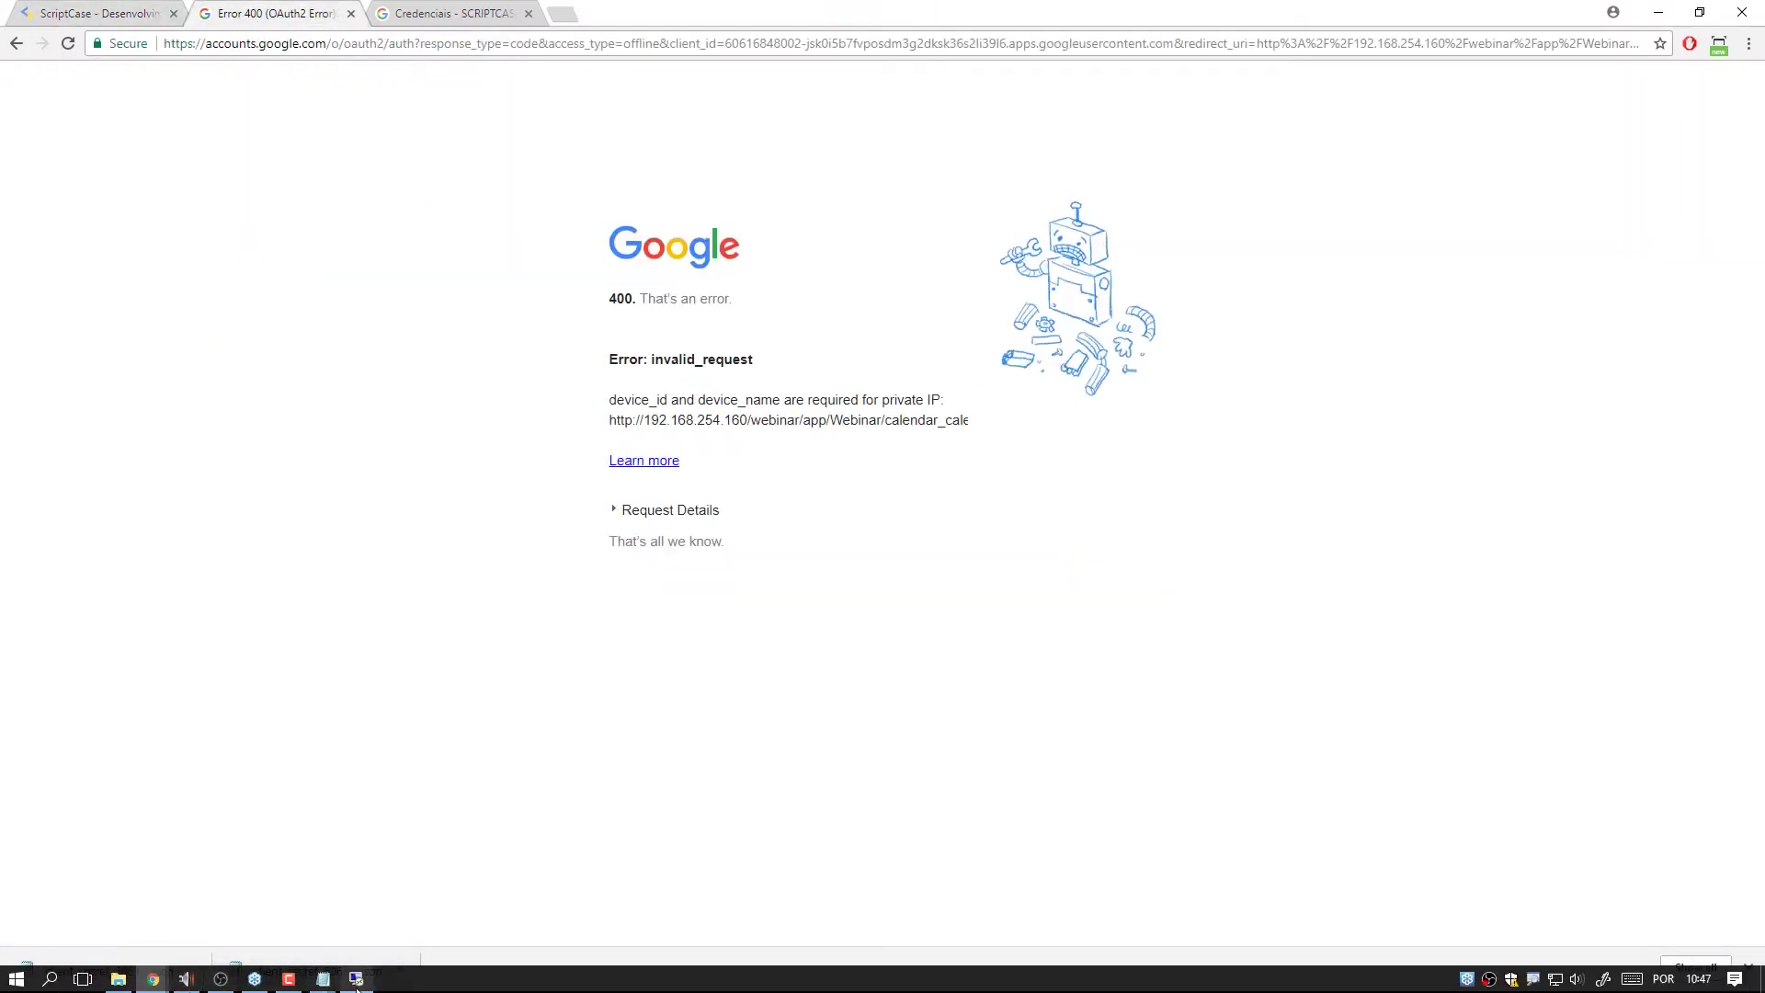
In the remote session, reload the localhost calendar page with the ?code parameter removed.
left_click(356, 978)
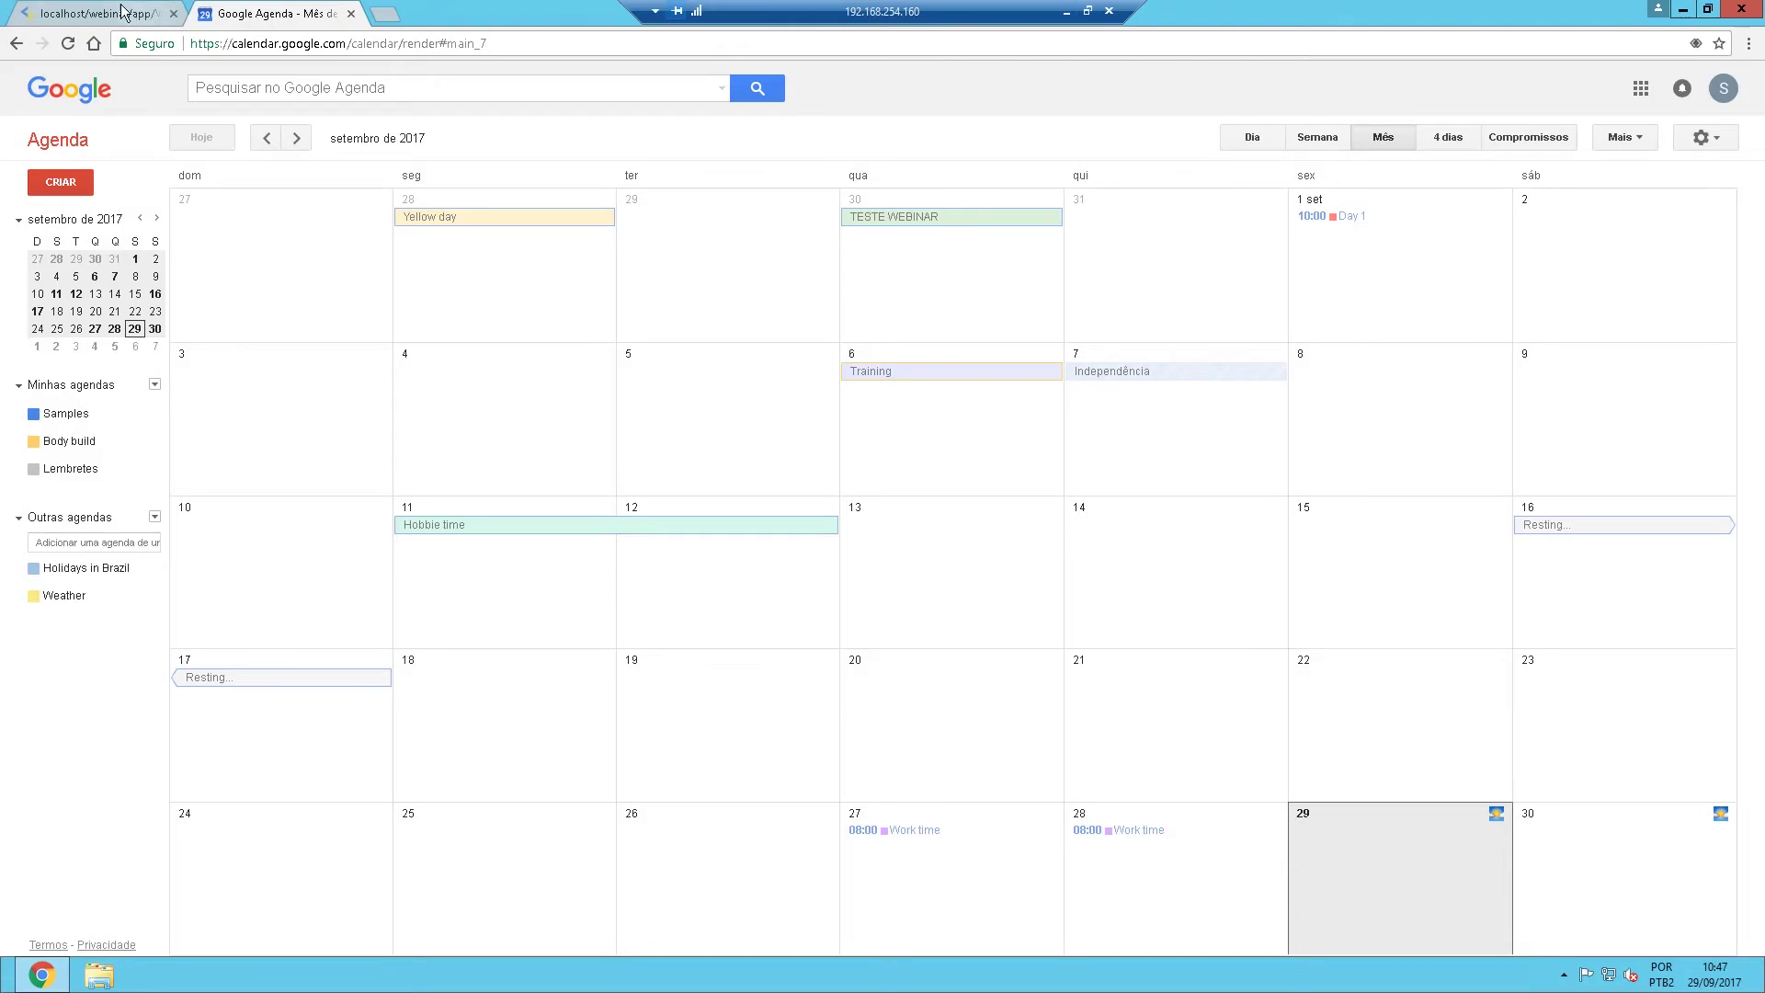
left_click(113, 7)
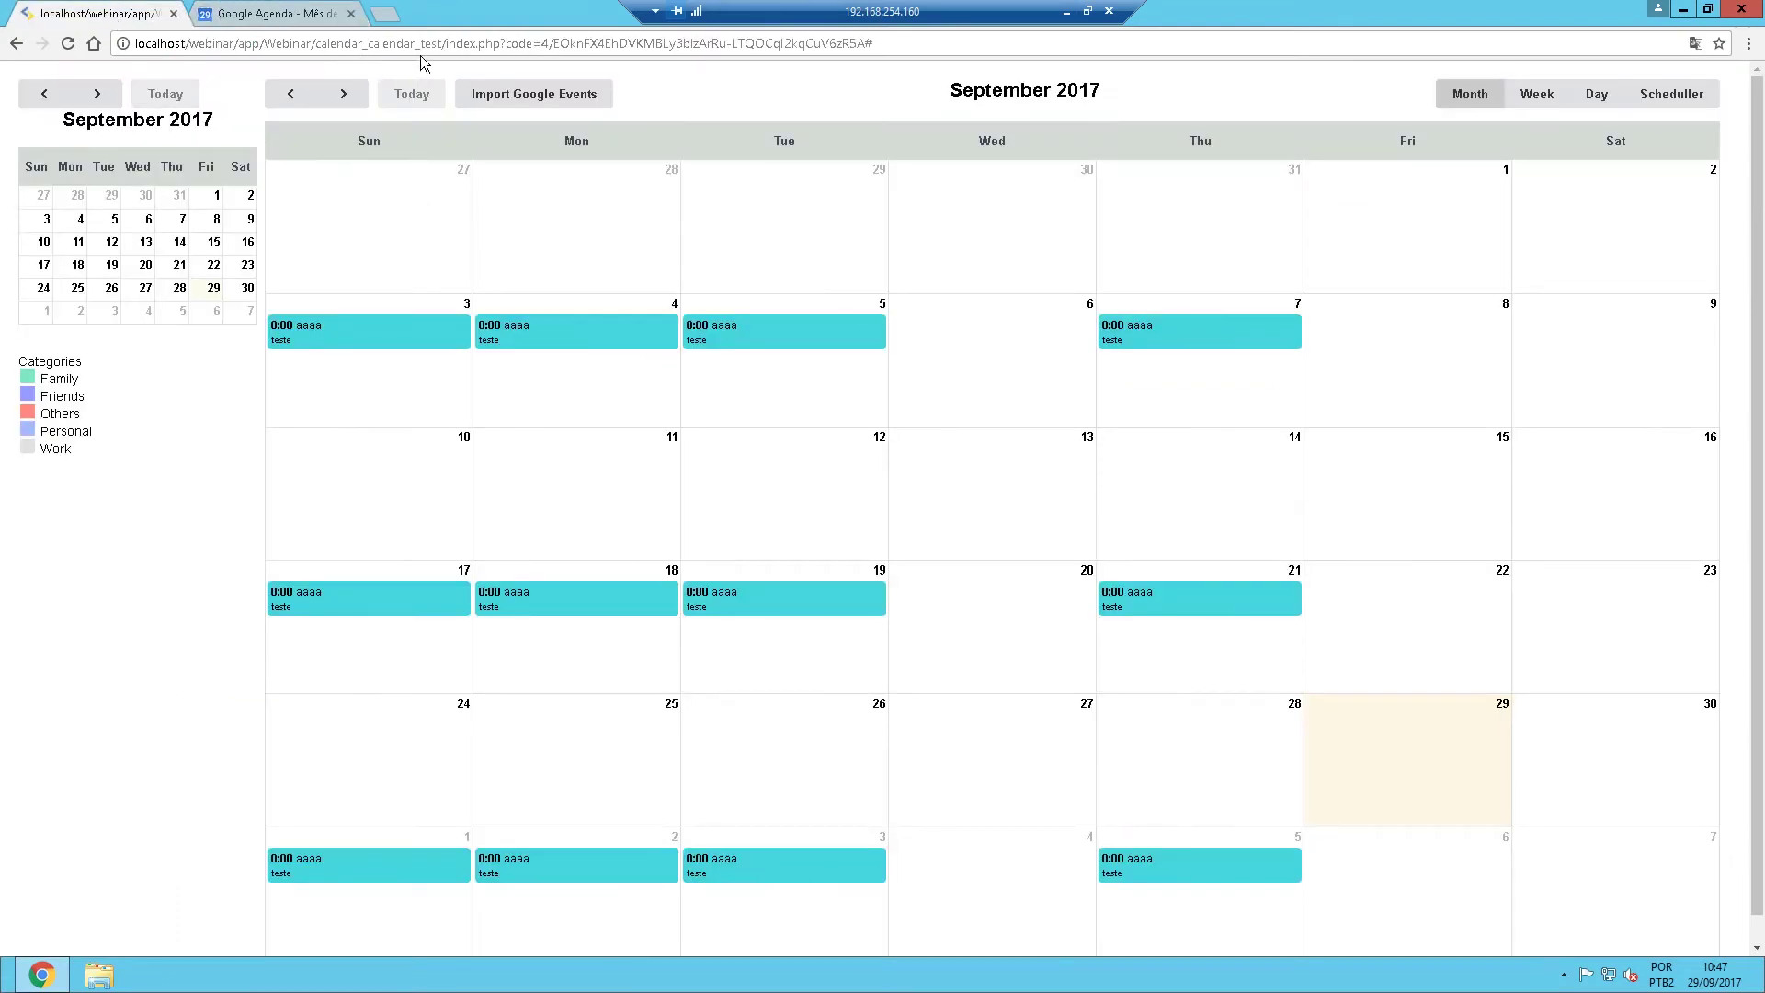
left_click_drag(501, 43, 1067, 51)
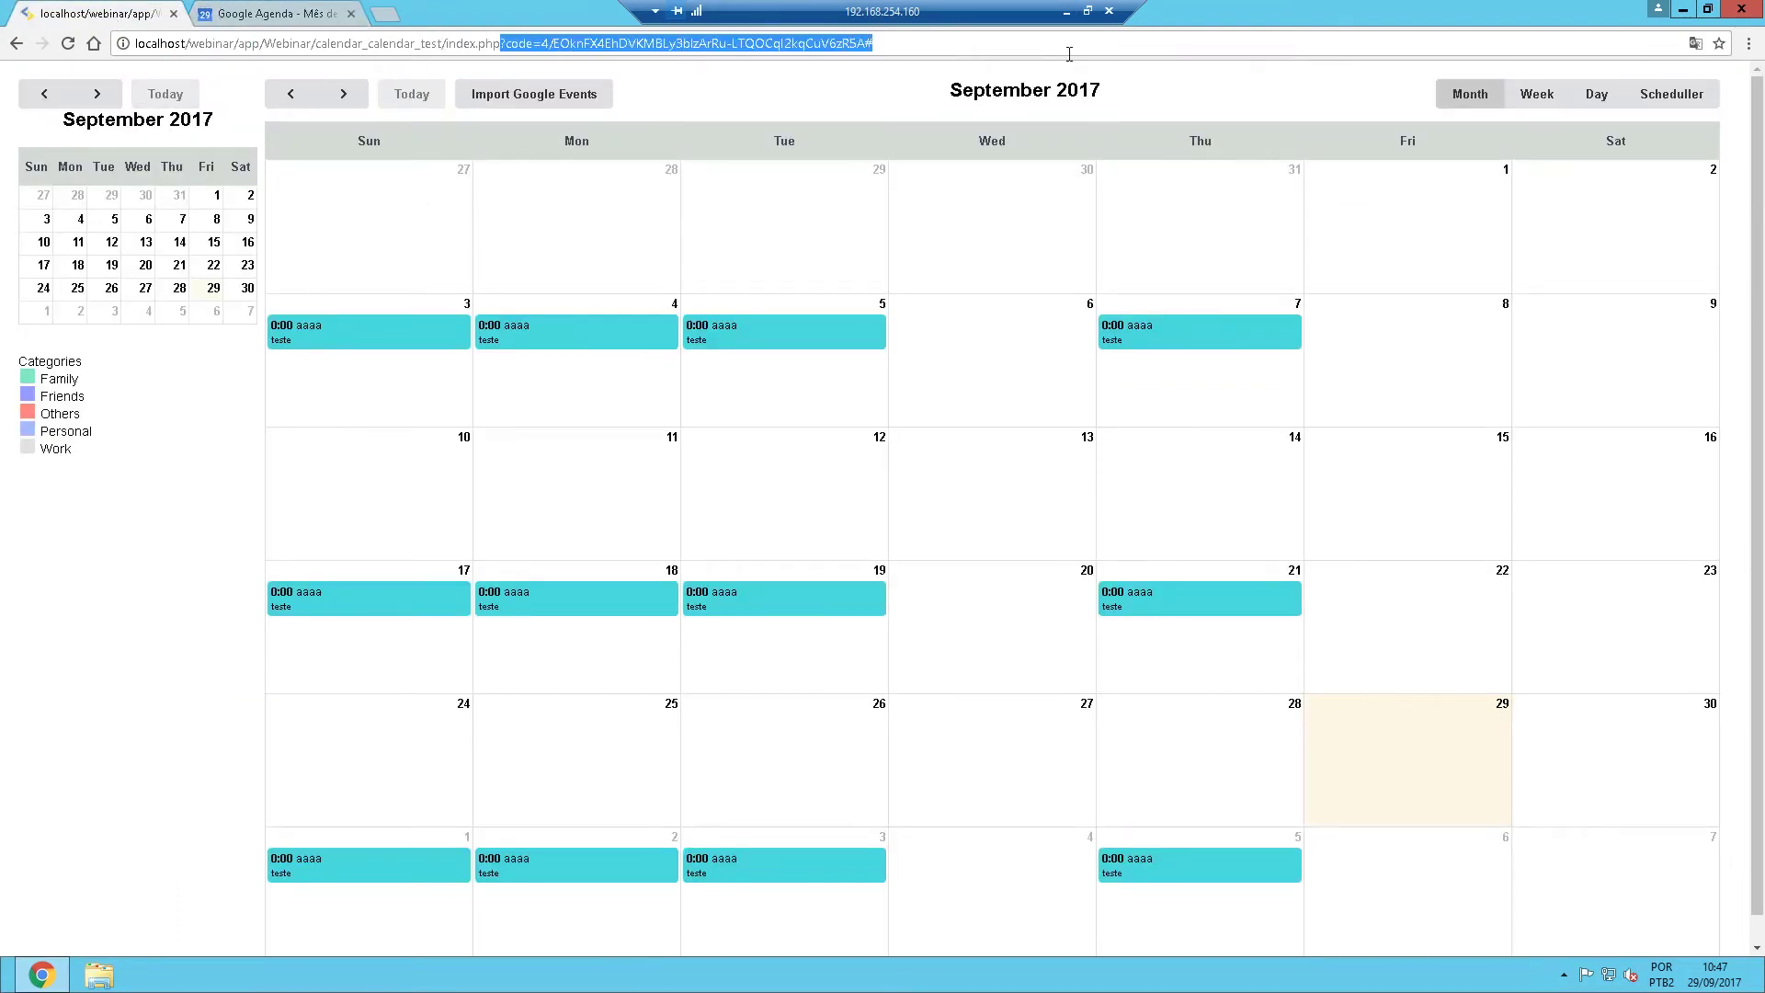
key("ctrl+a")
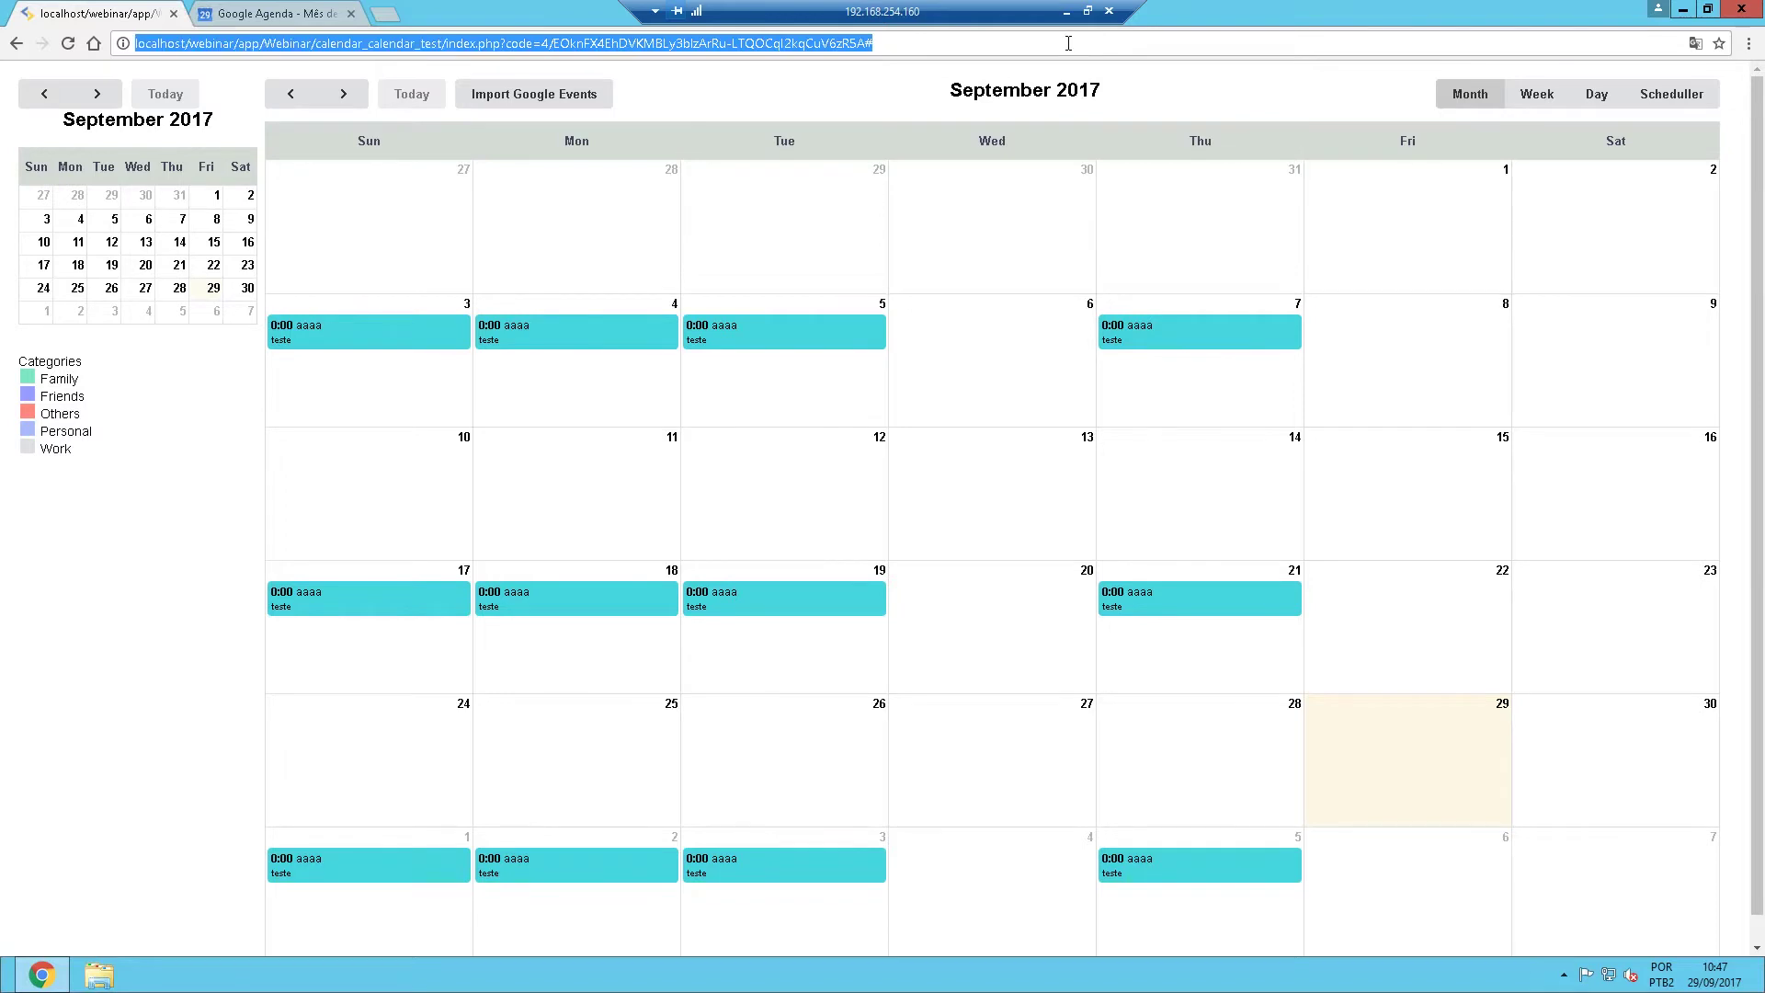
left_click(1068, 43)
key("BackSpace")
key("BackSpace")
key("BackSpace")
key("BackSpace")
key("BackSpace")
key("BackSpace")
key("BackSpace")
key("BackSpace")
key("BackSpace")
key("BackSpace")
key("BackSpace")
key("BackSpace")
key("BackSpace")
key("BackSpace")
key("BackSpace")
key("BackSpace")
key("BackSpace")
key("BackSpace")
key("BackSpace")
key("BackSpace")
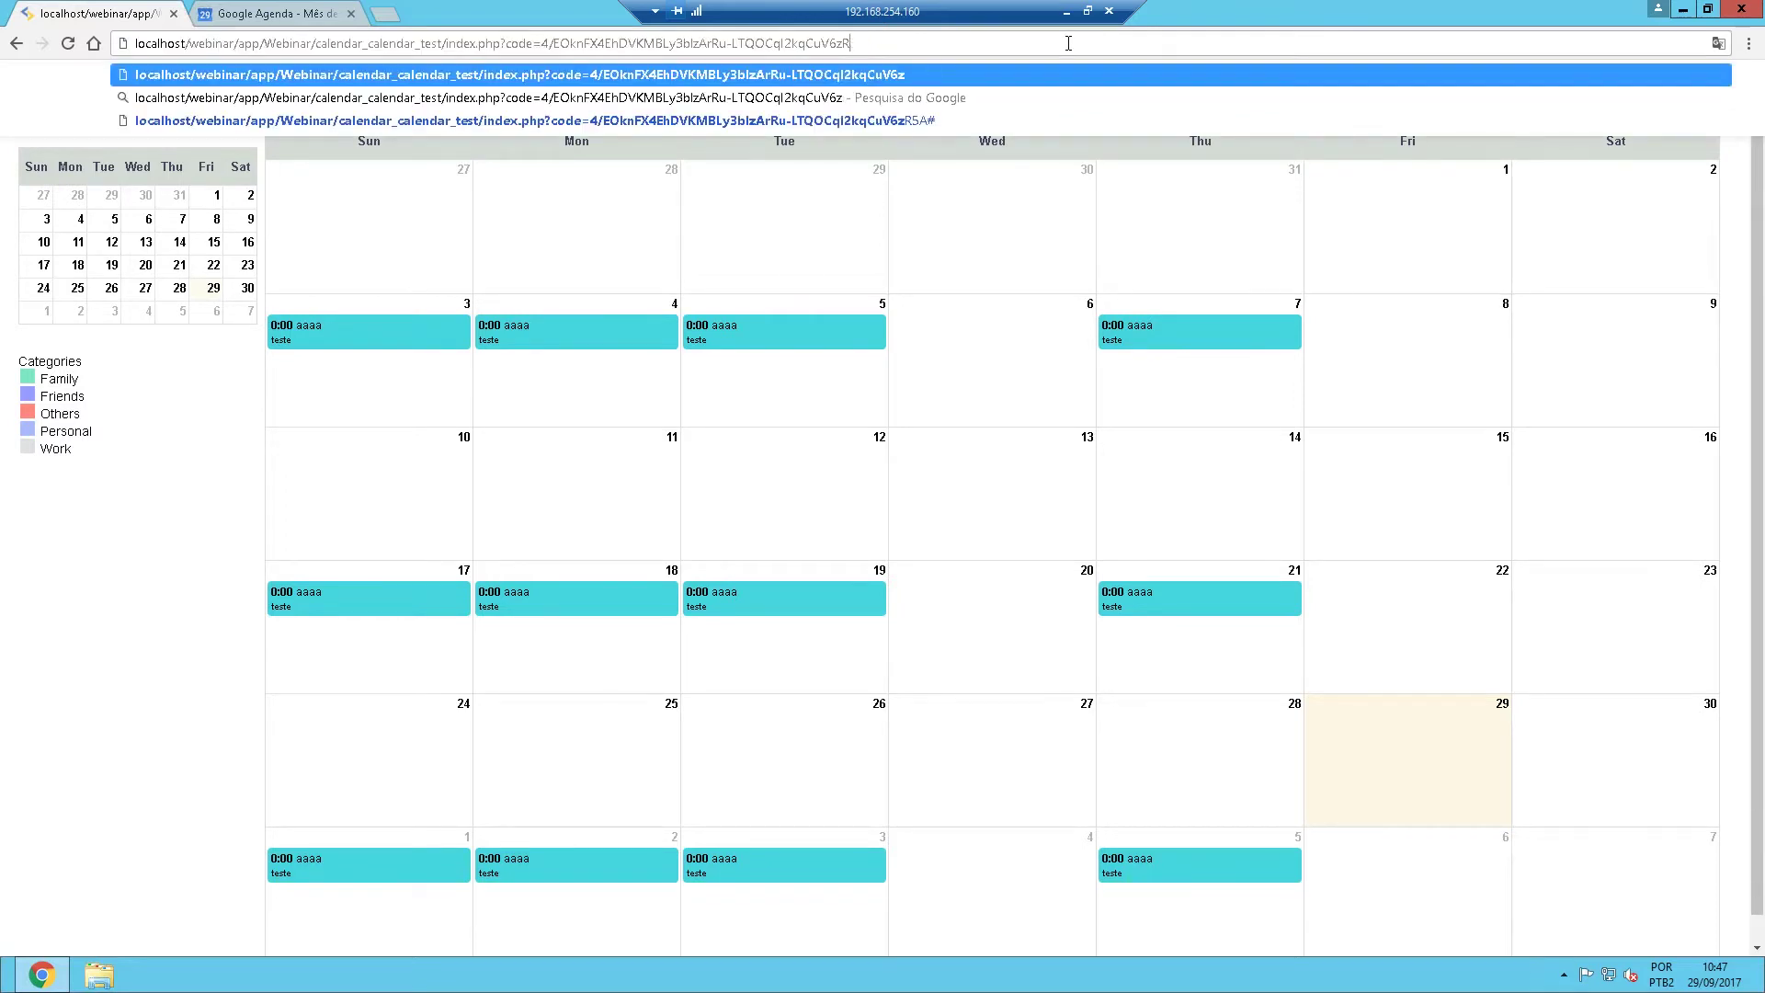
type("p")
key("Return")
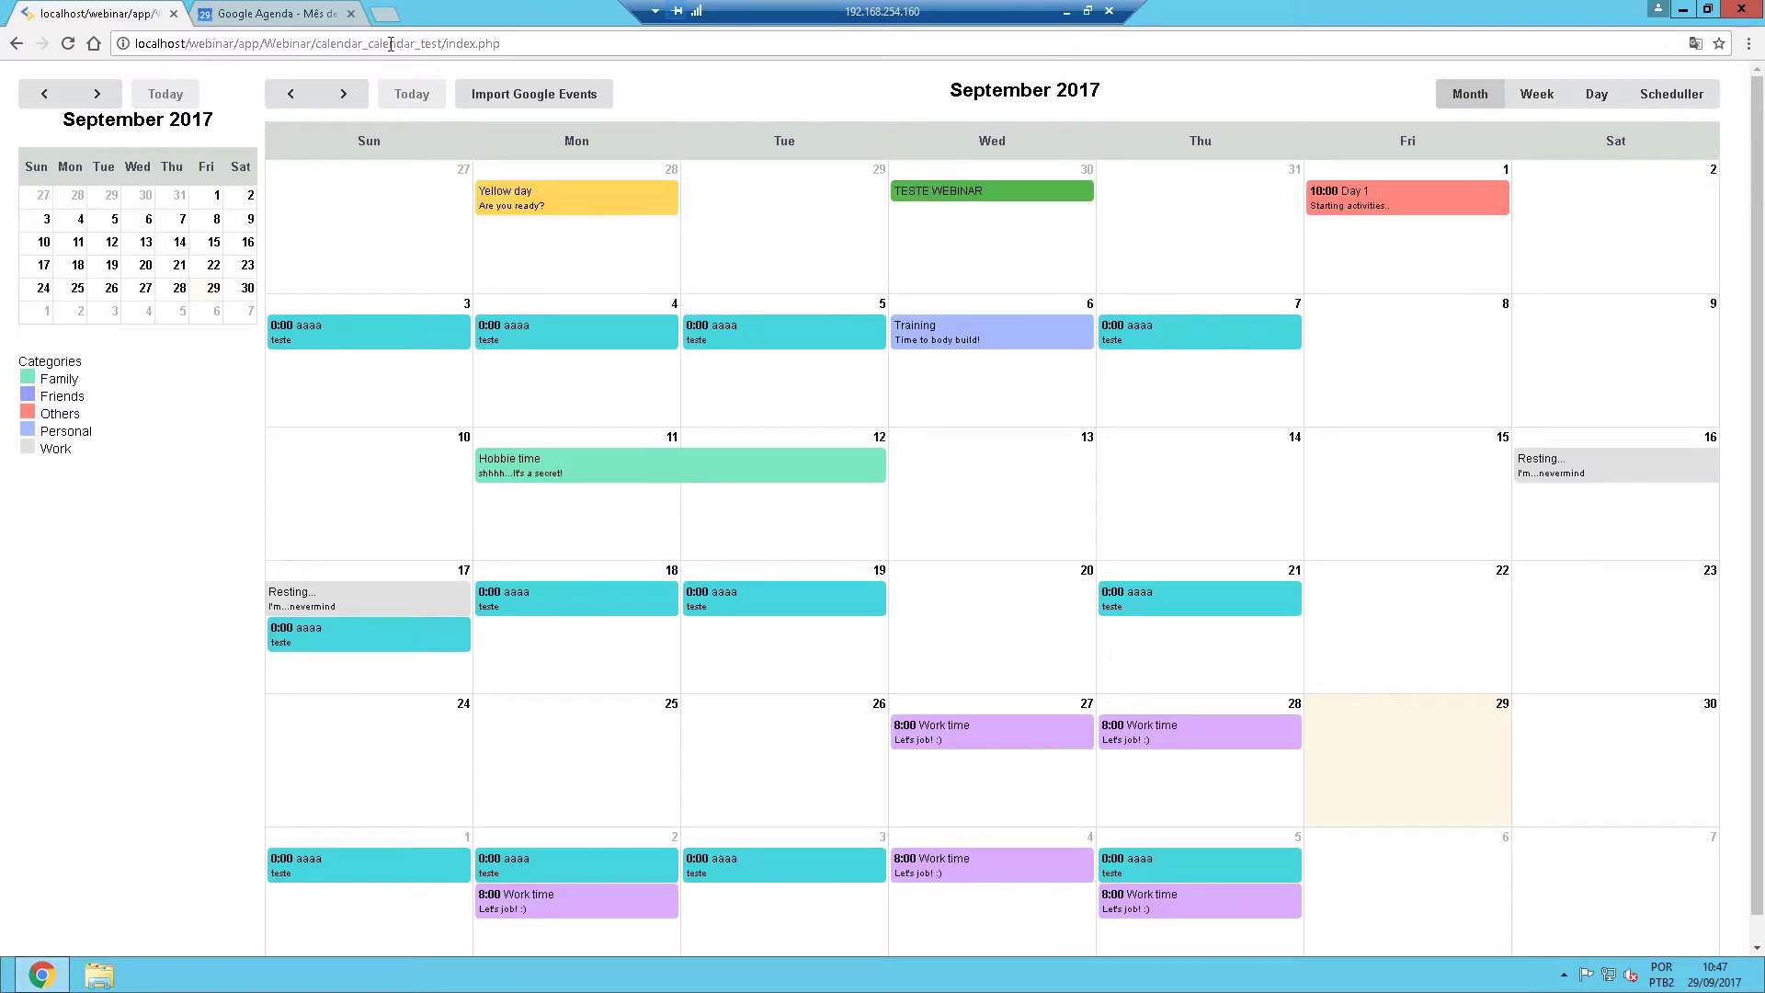
Reopen localhost/webinar/app/Webinar/calendar_calendar_test/index.php in a fresh browser window.
left_click(246, 43)
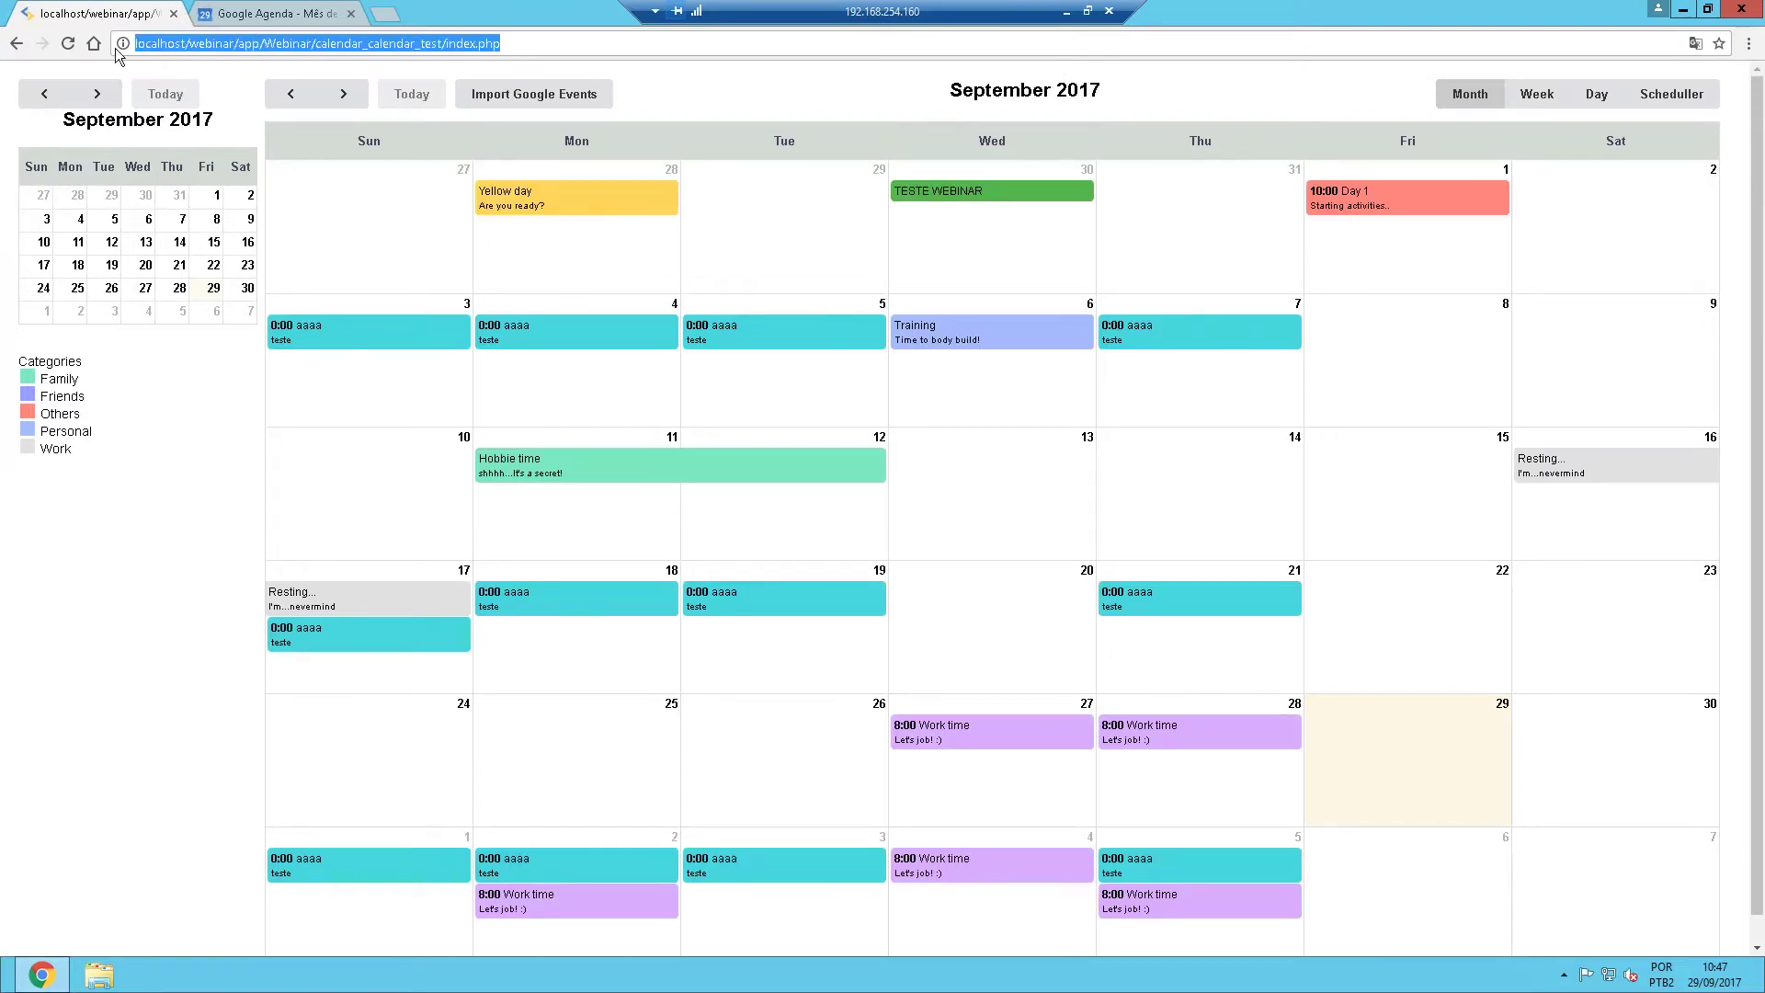
left_click(174, 14)
left_click(173, 13)
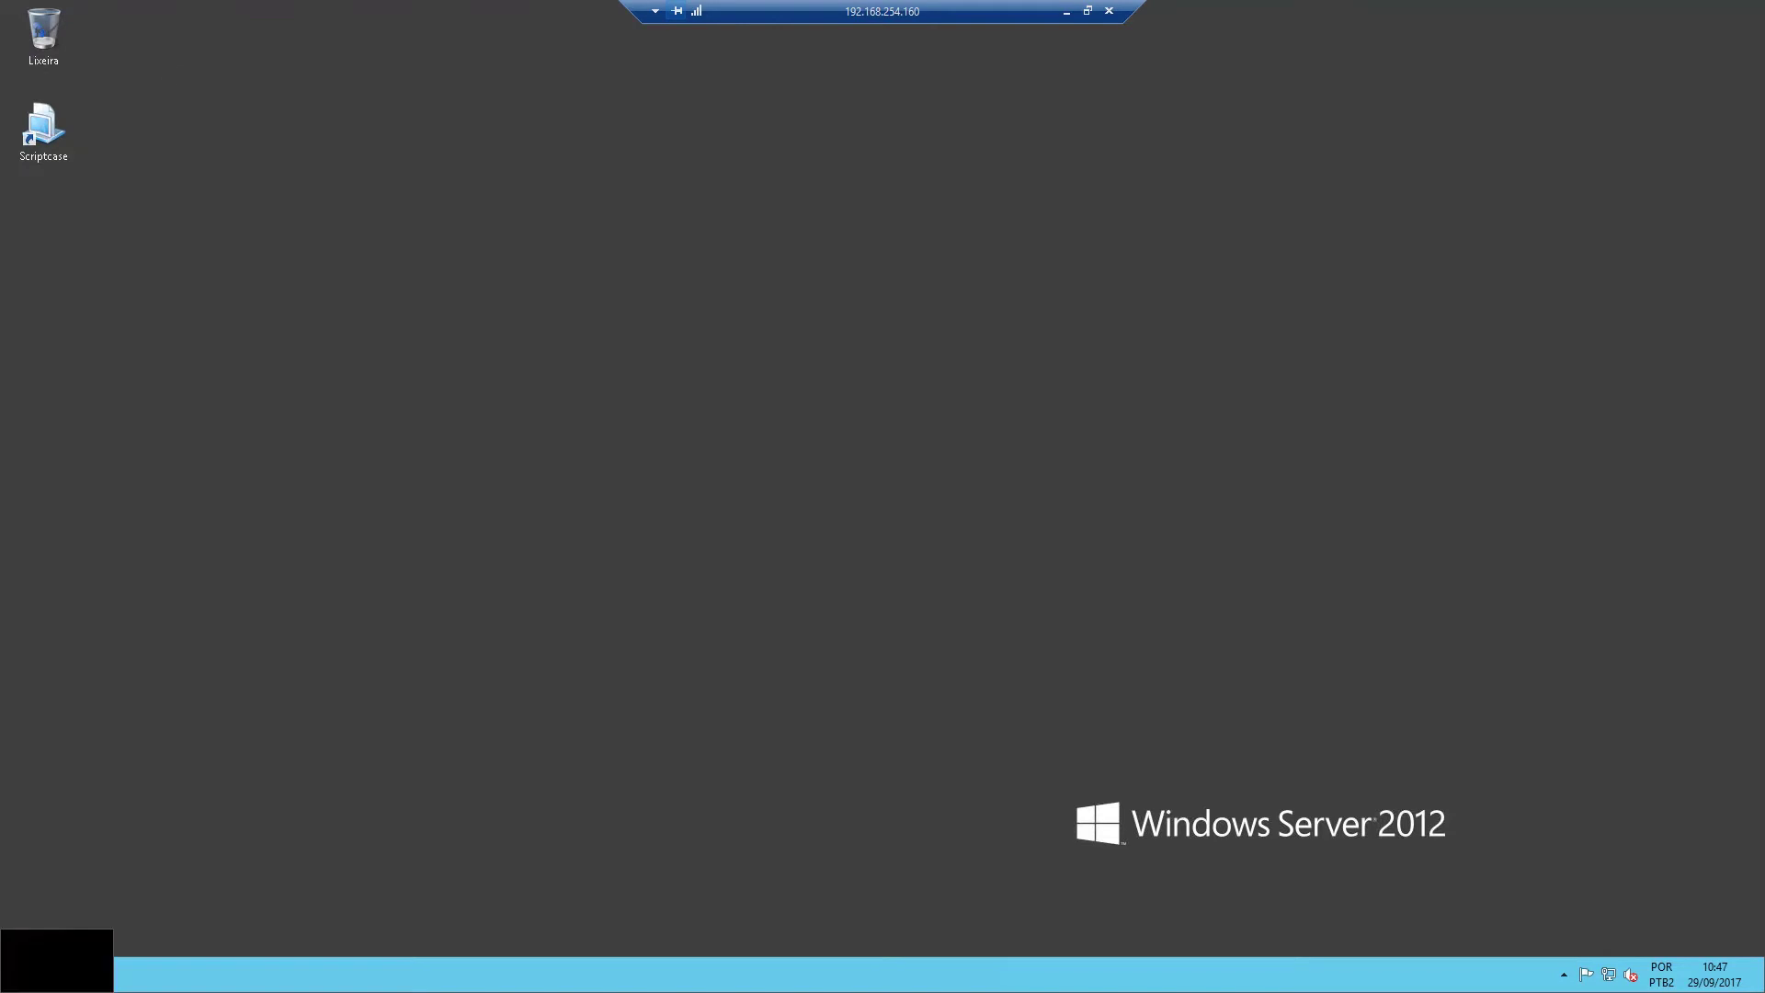
left_click(46, 982)
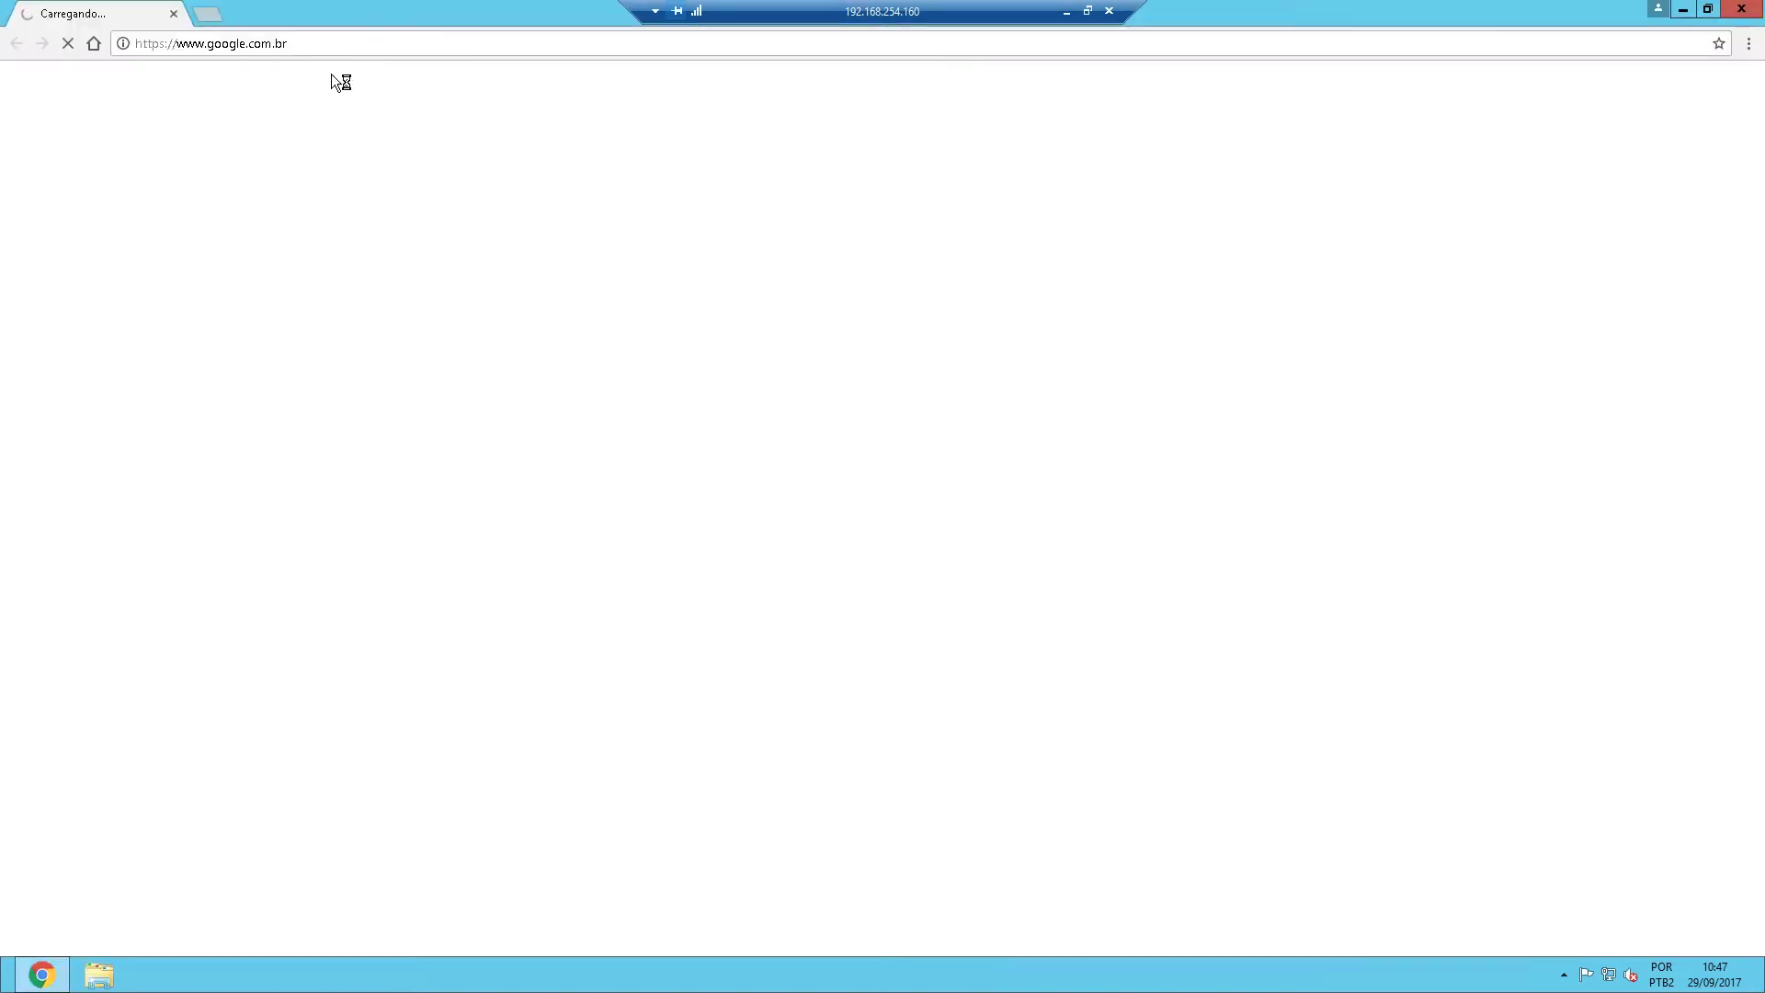
left_click(326, 43)
type("localhost/webinar/app/Webinar/calendar_calendar_test/index.php")
key("Return")
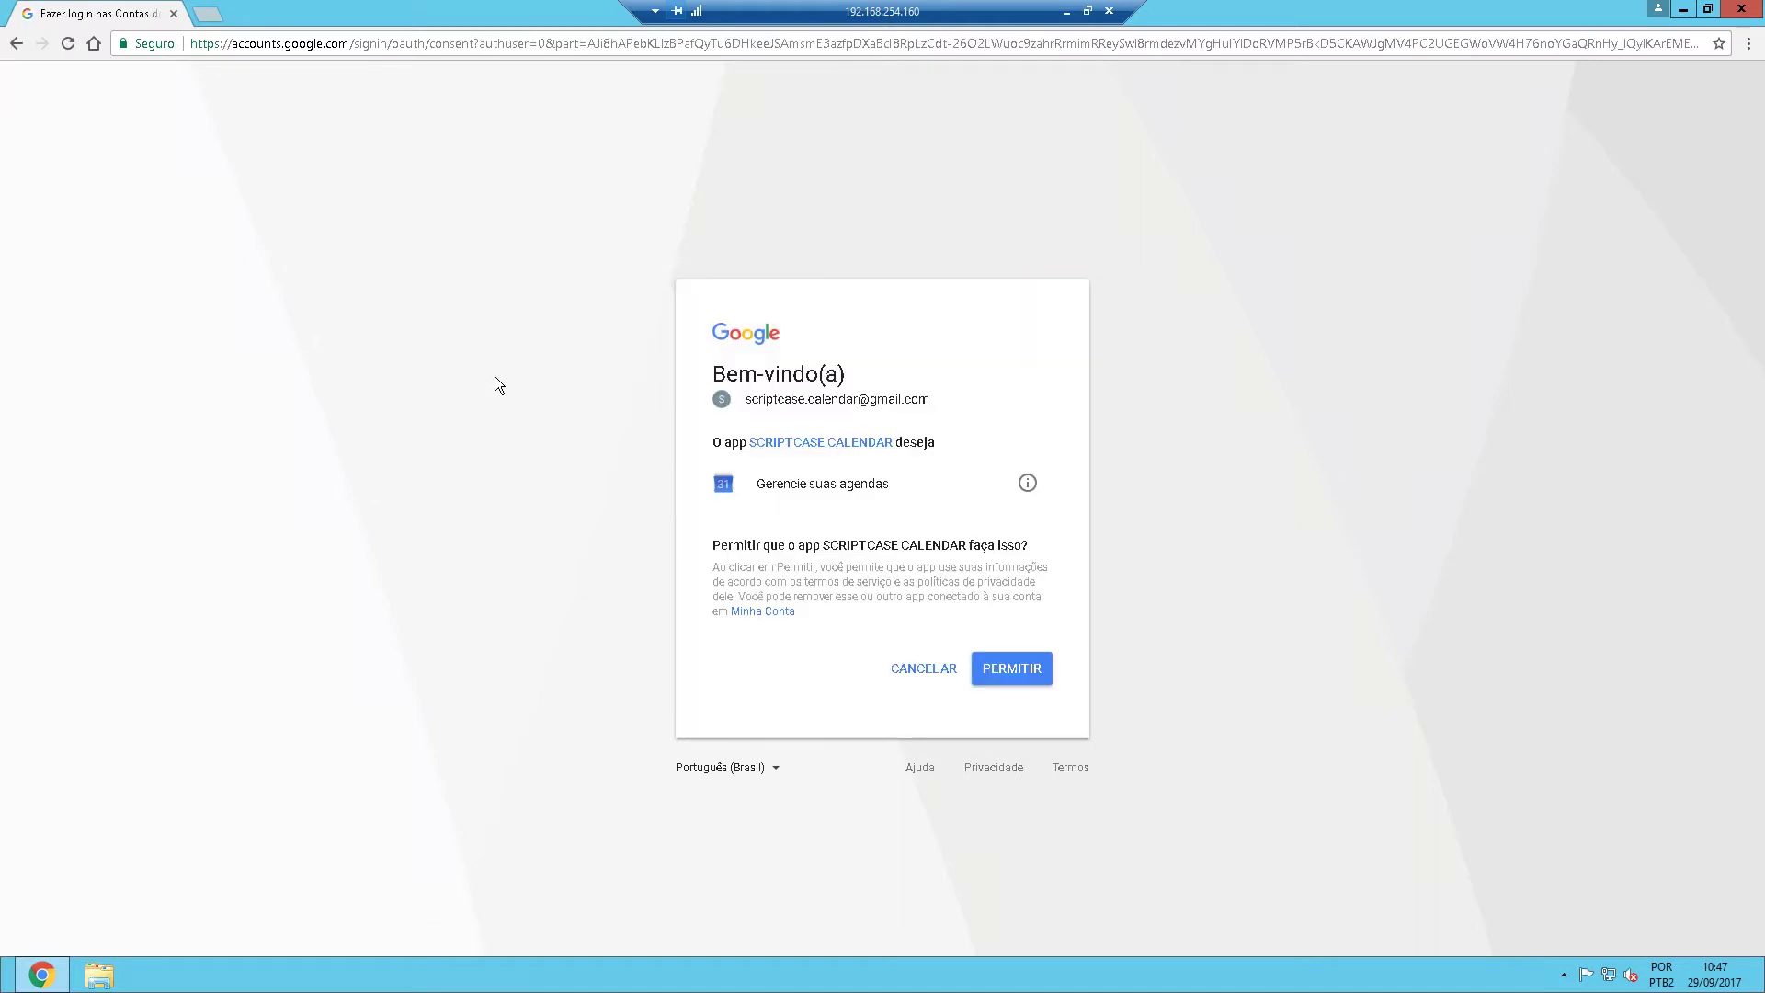
Grant the app permission (PERMITIR) to manage Google calendars and return to ScriptCase.
left_click(1011, 668)
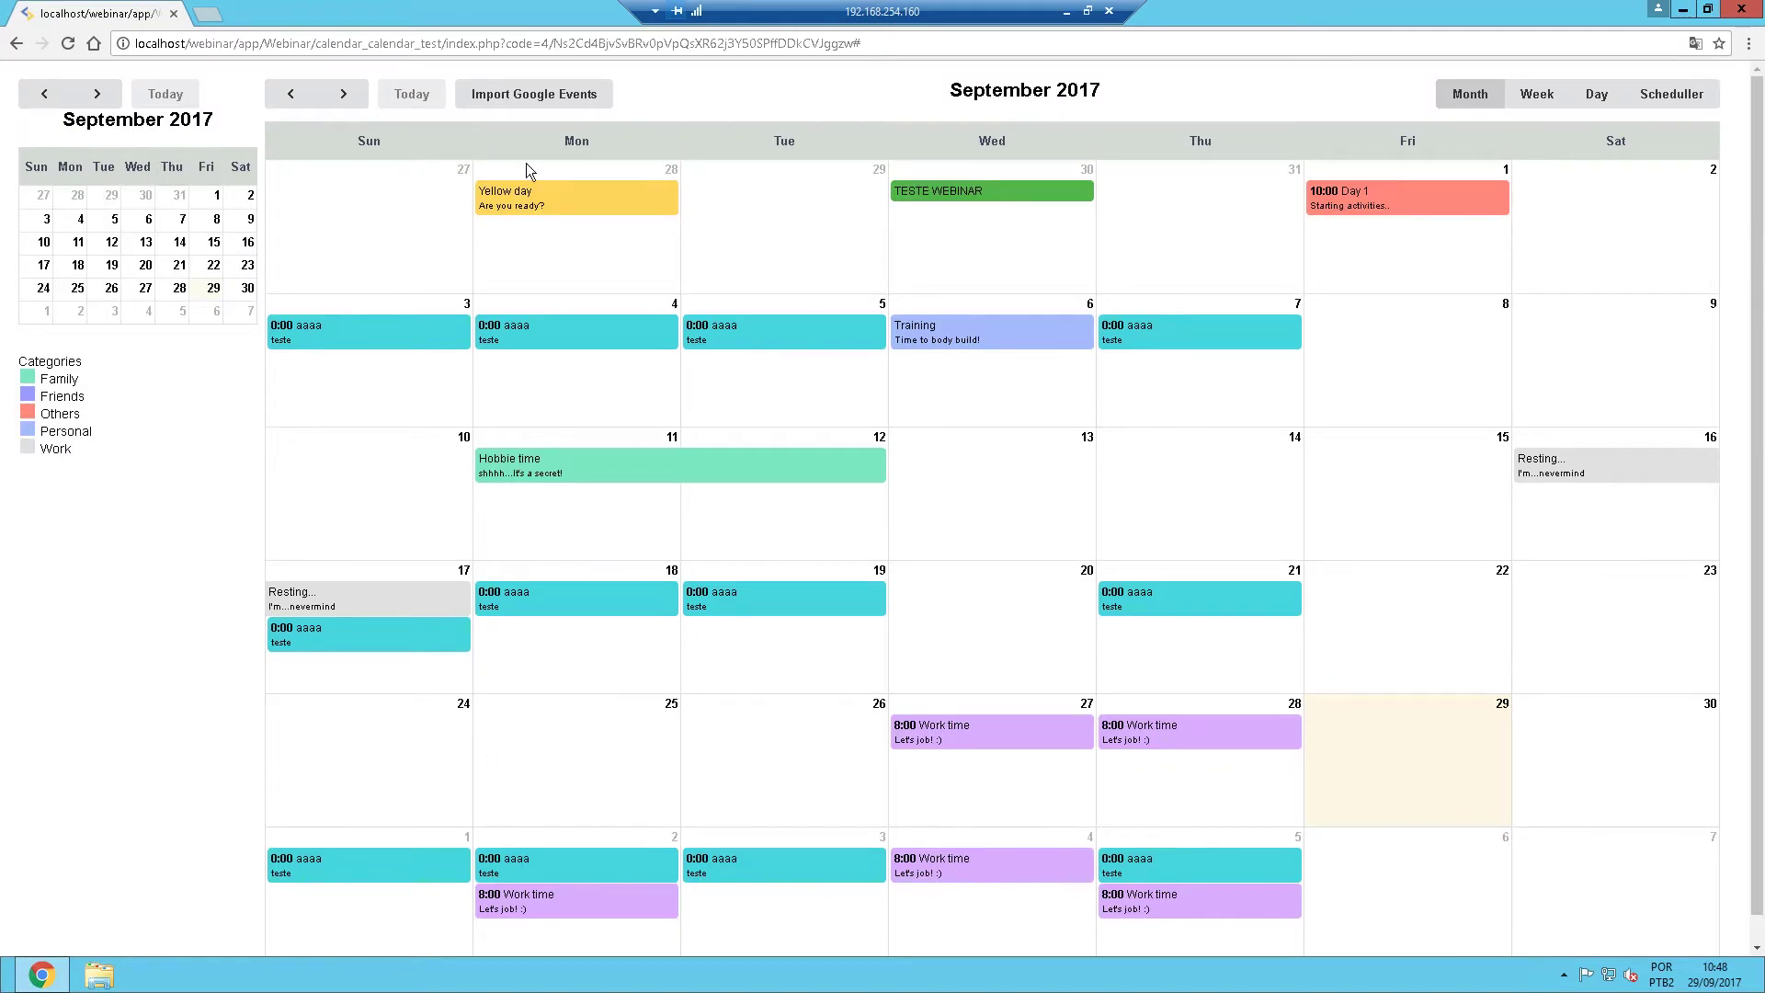
left_click(1063, 15)
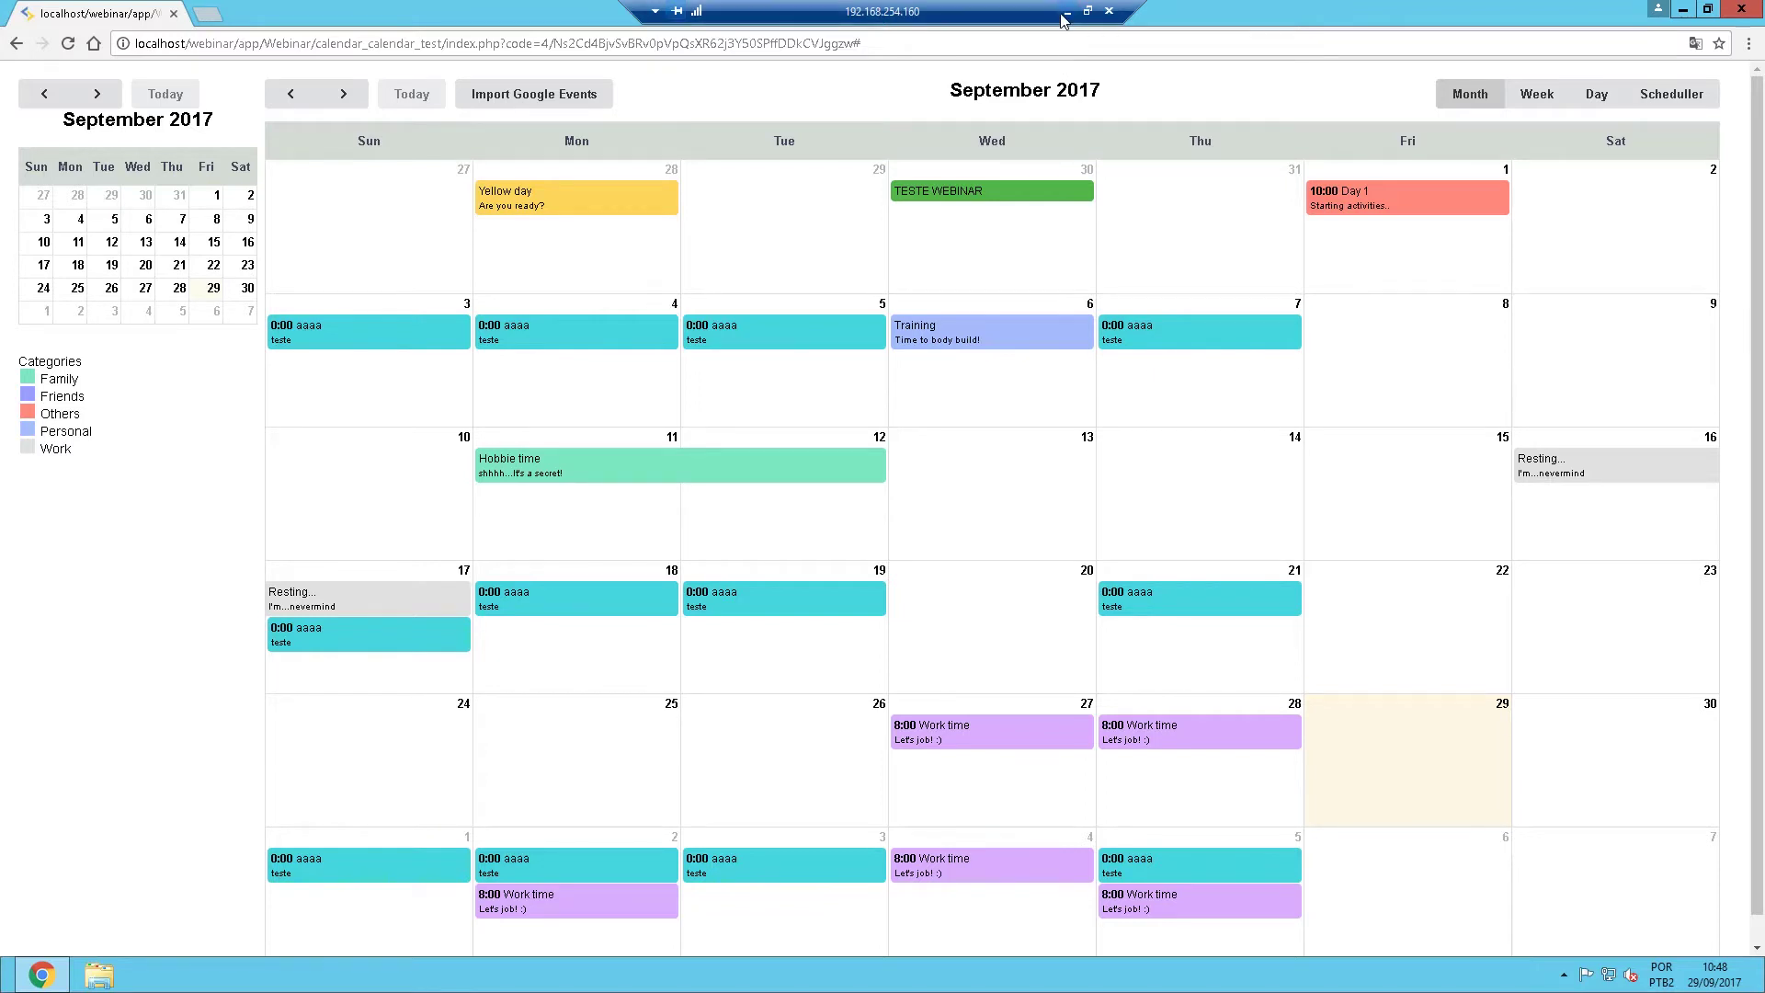
left_click(103, 13)
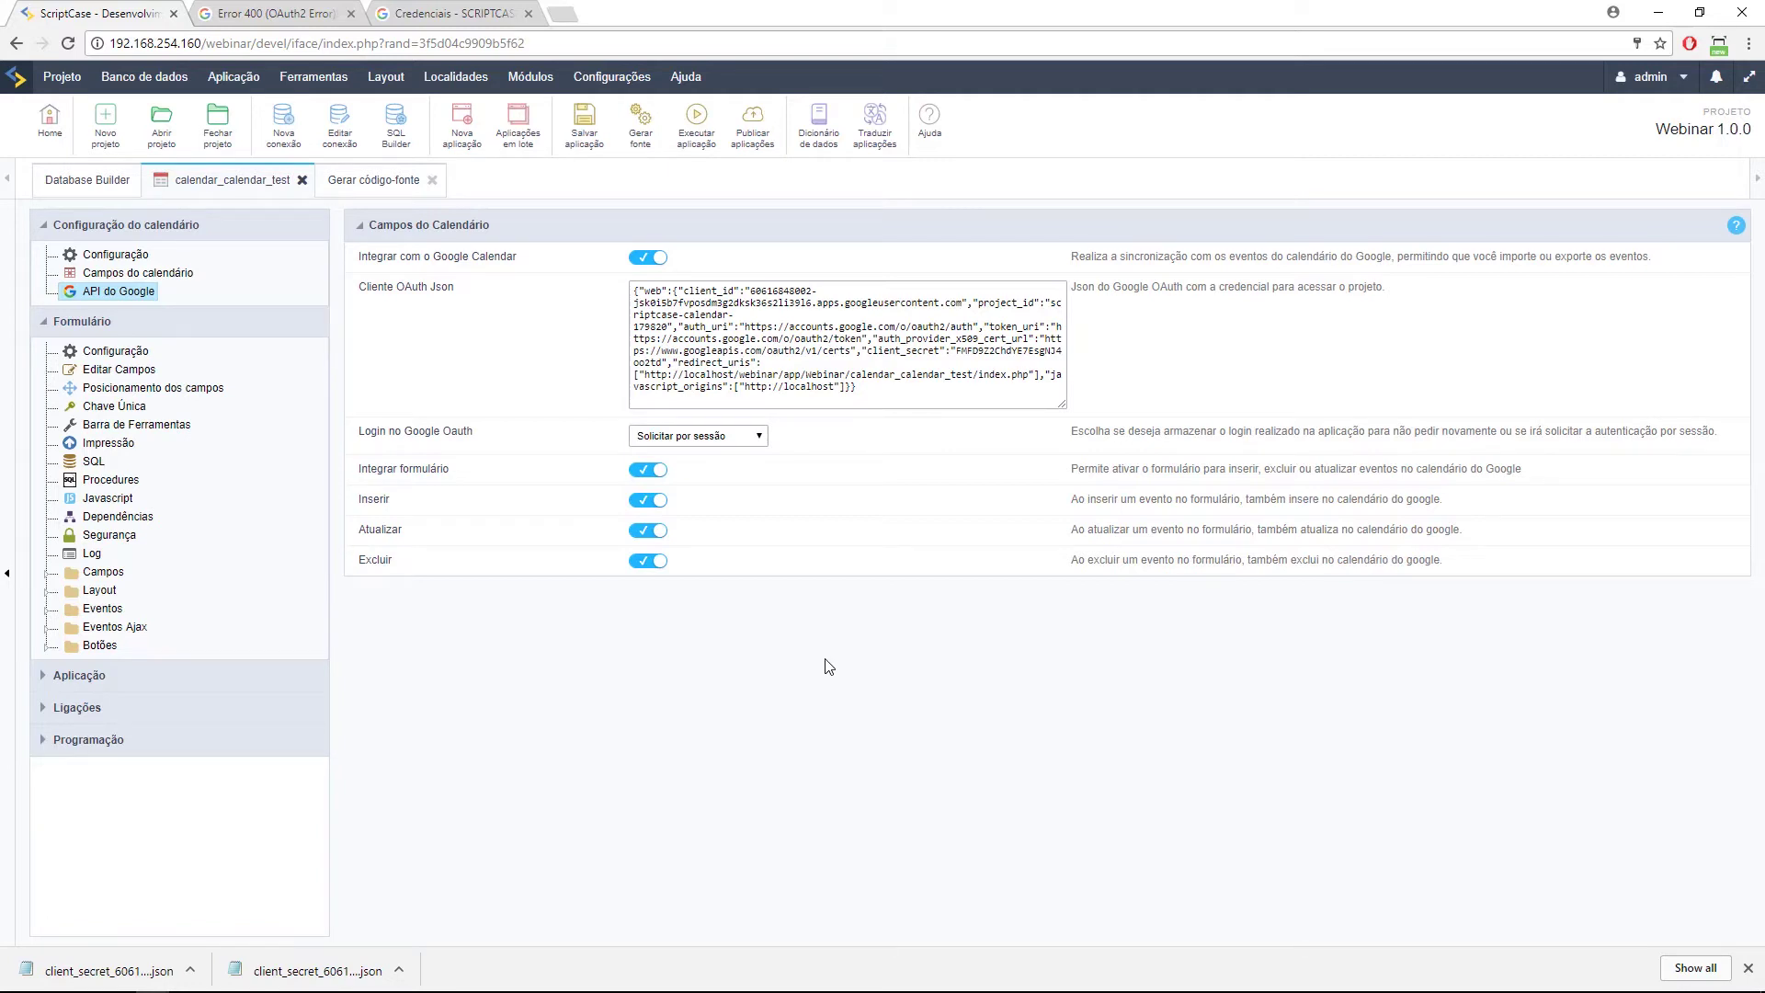
Set OAuth login to 'Solicite apenas uma vez', disable Google Calendar integration, and rerun the app.
left_click(752, 439)
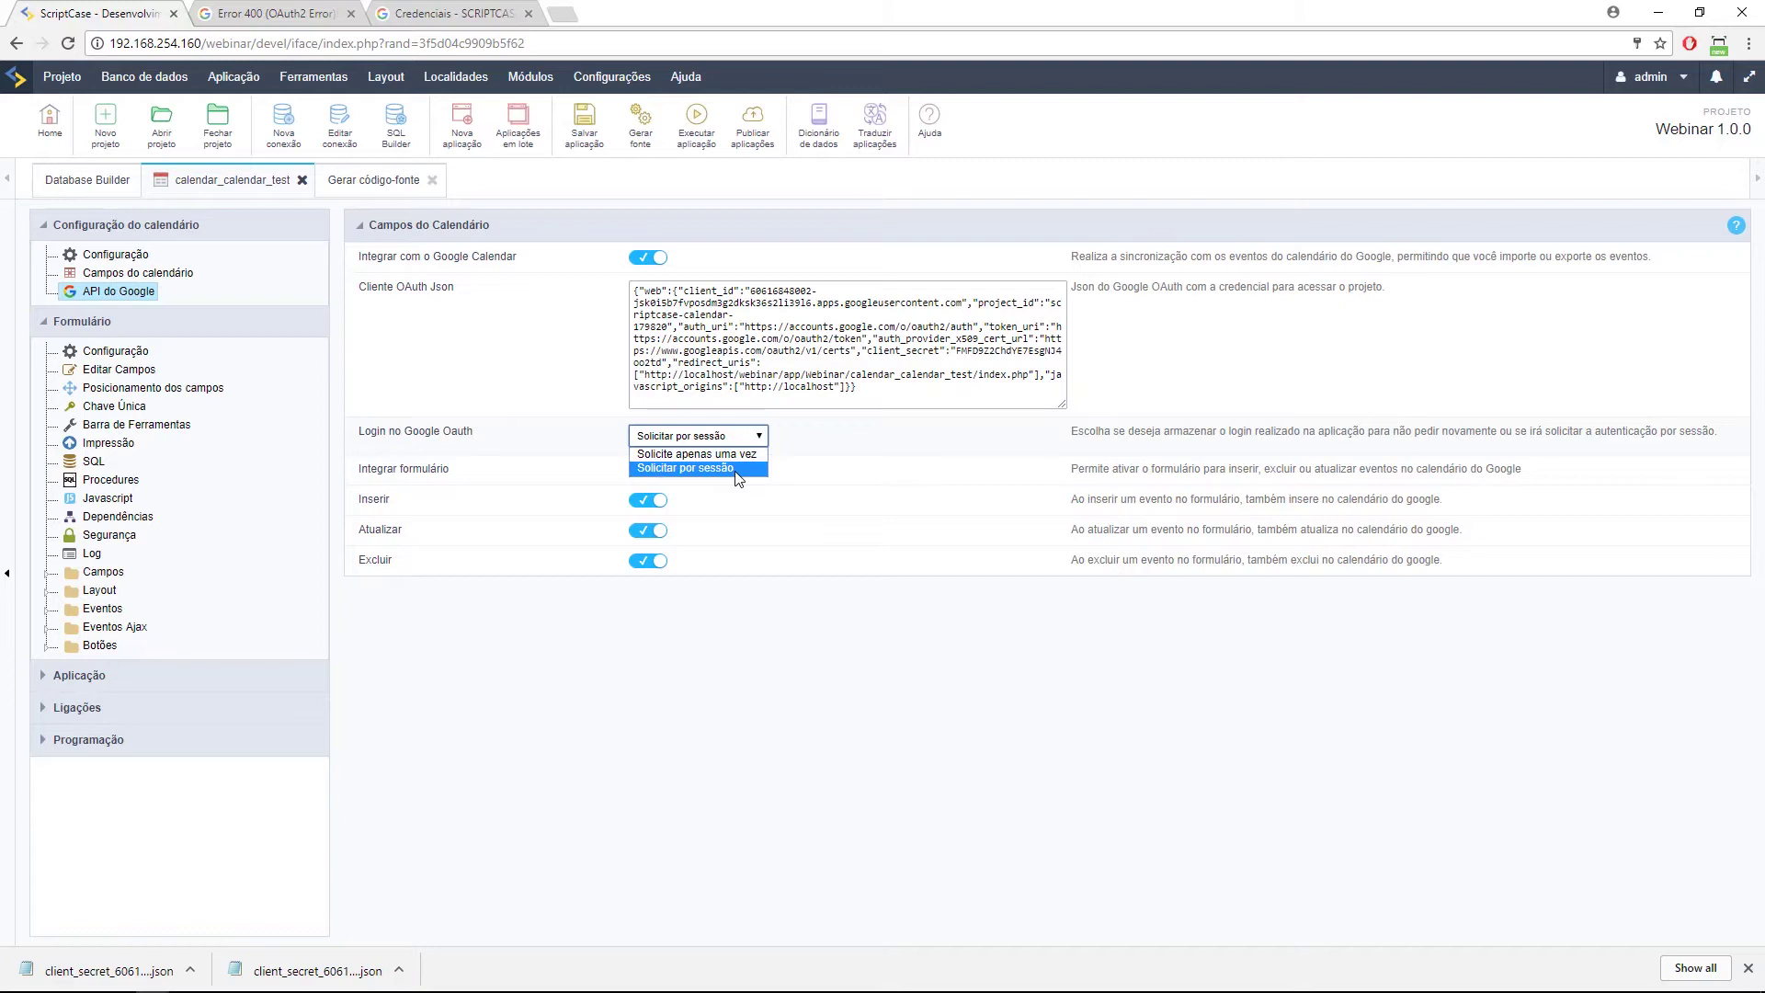
left_click(721, 454)
mouse_move(430, 989)
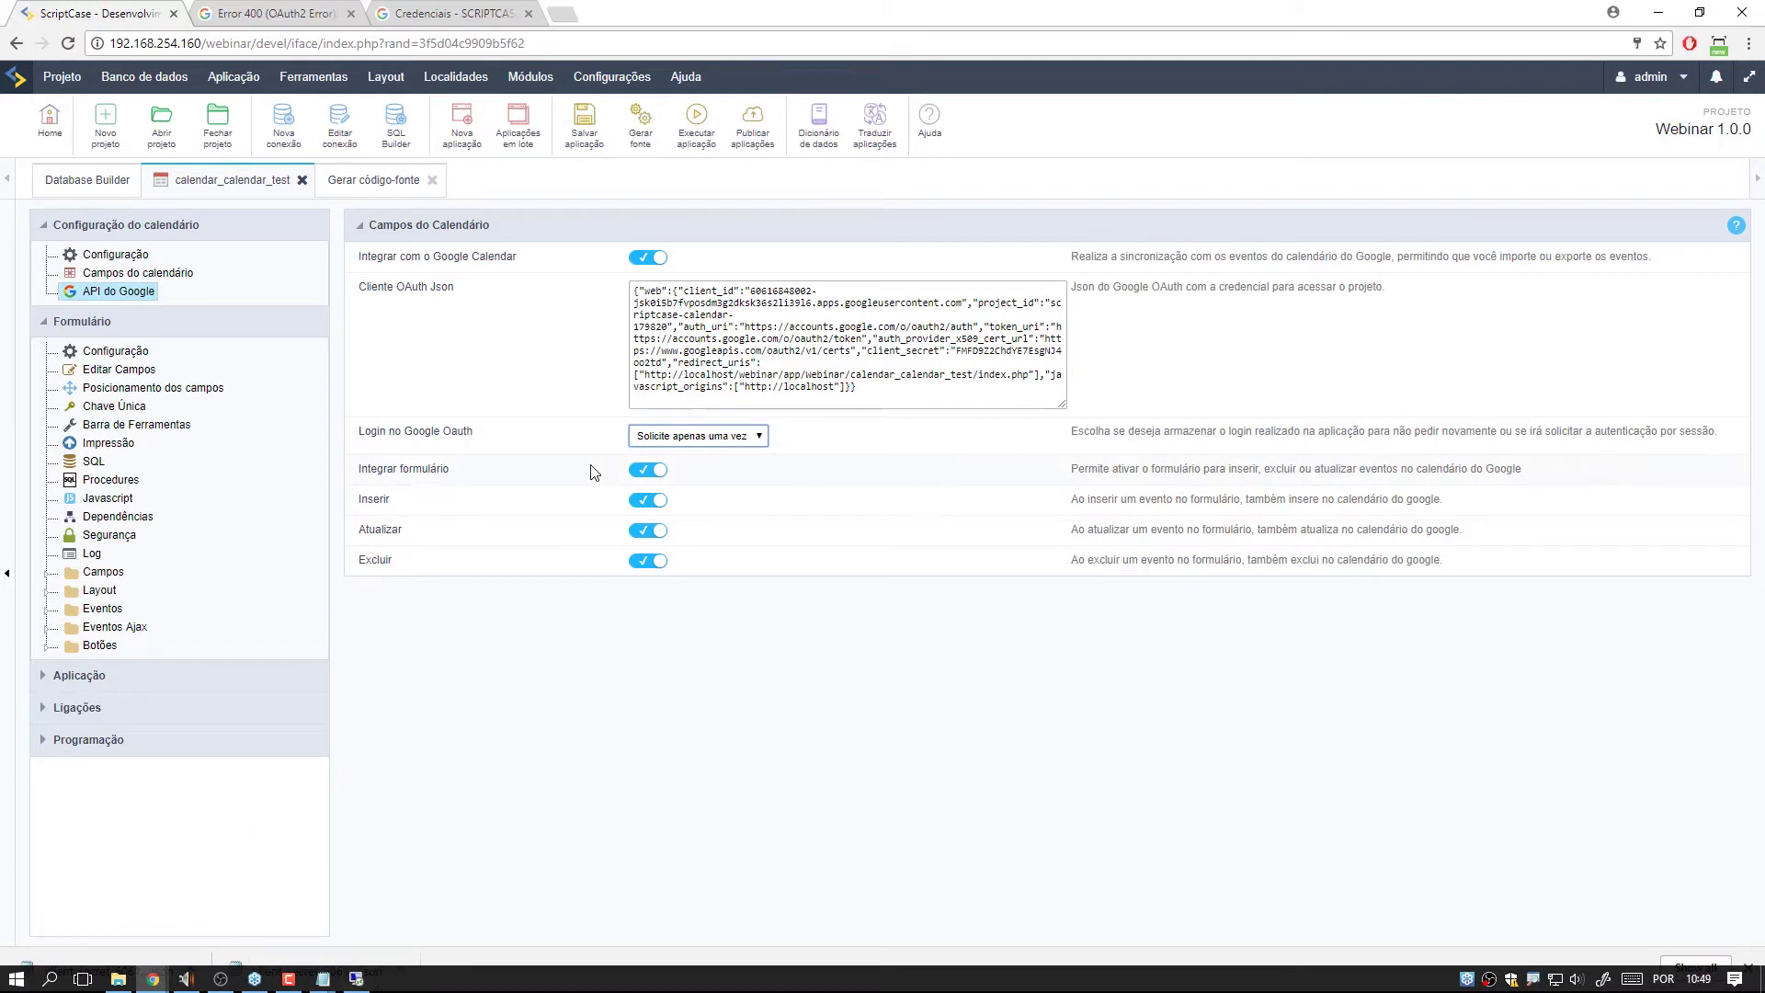
left_click(644, 260)
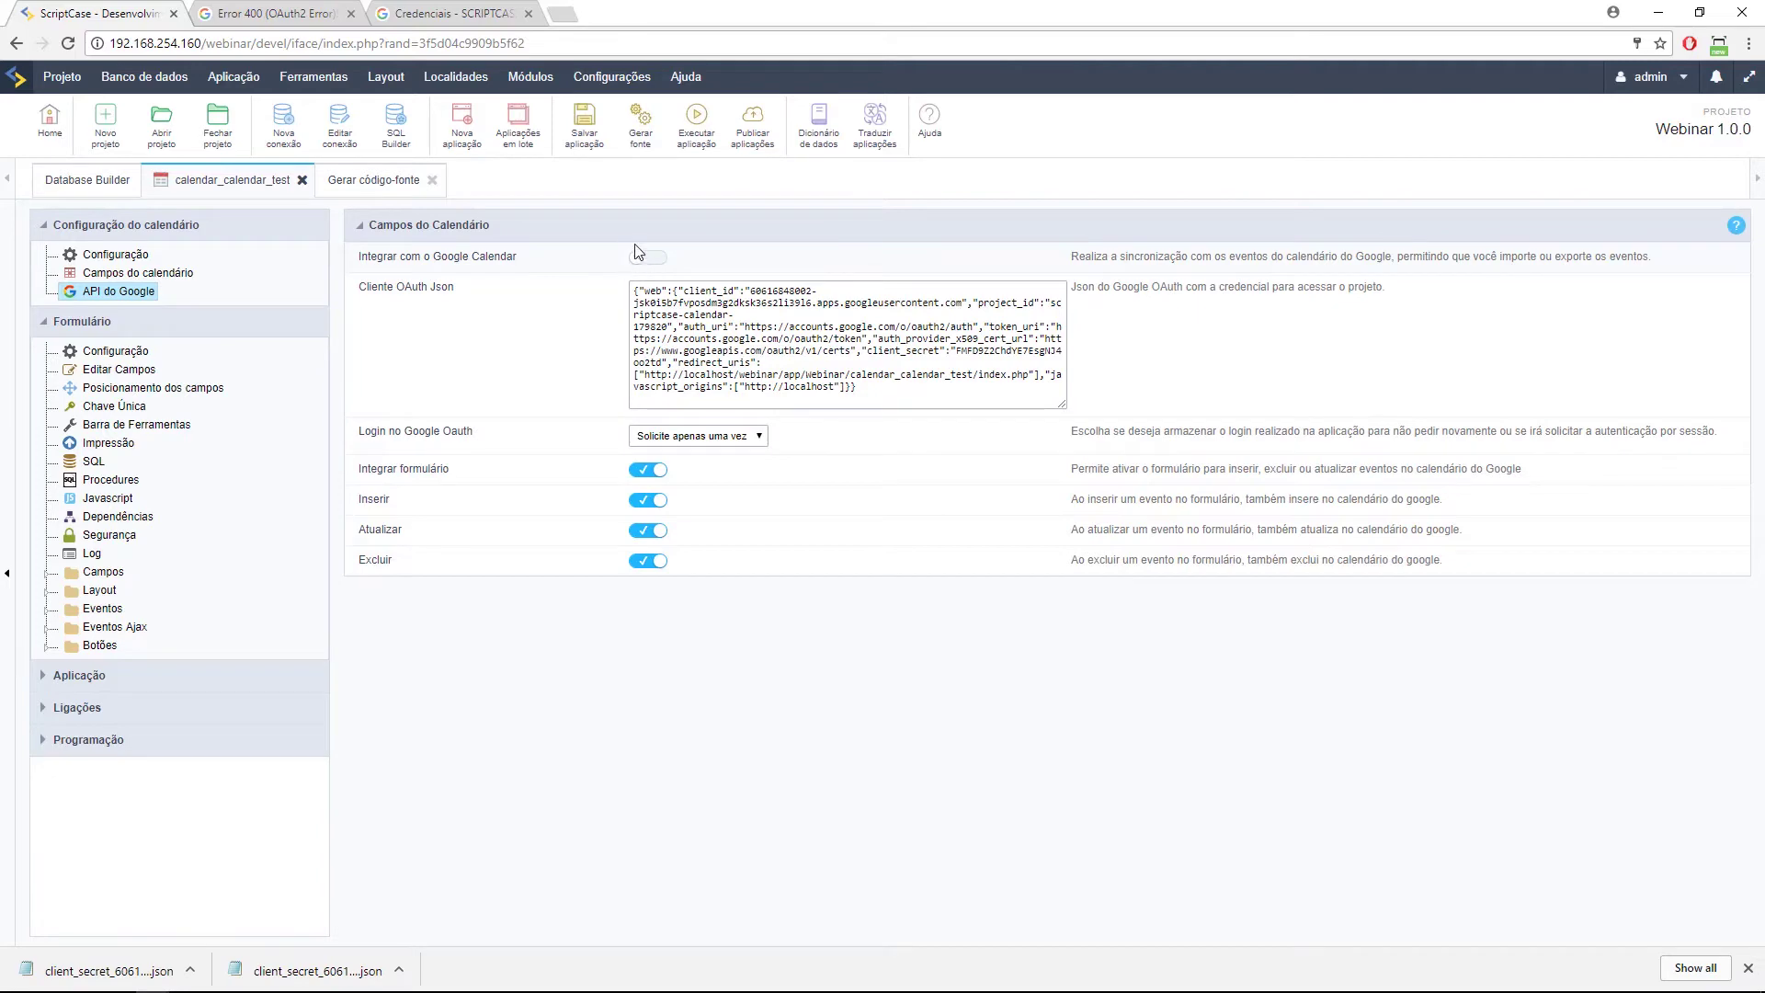
left_click(697, 124)
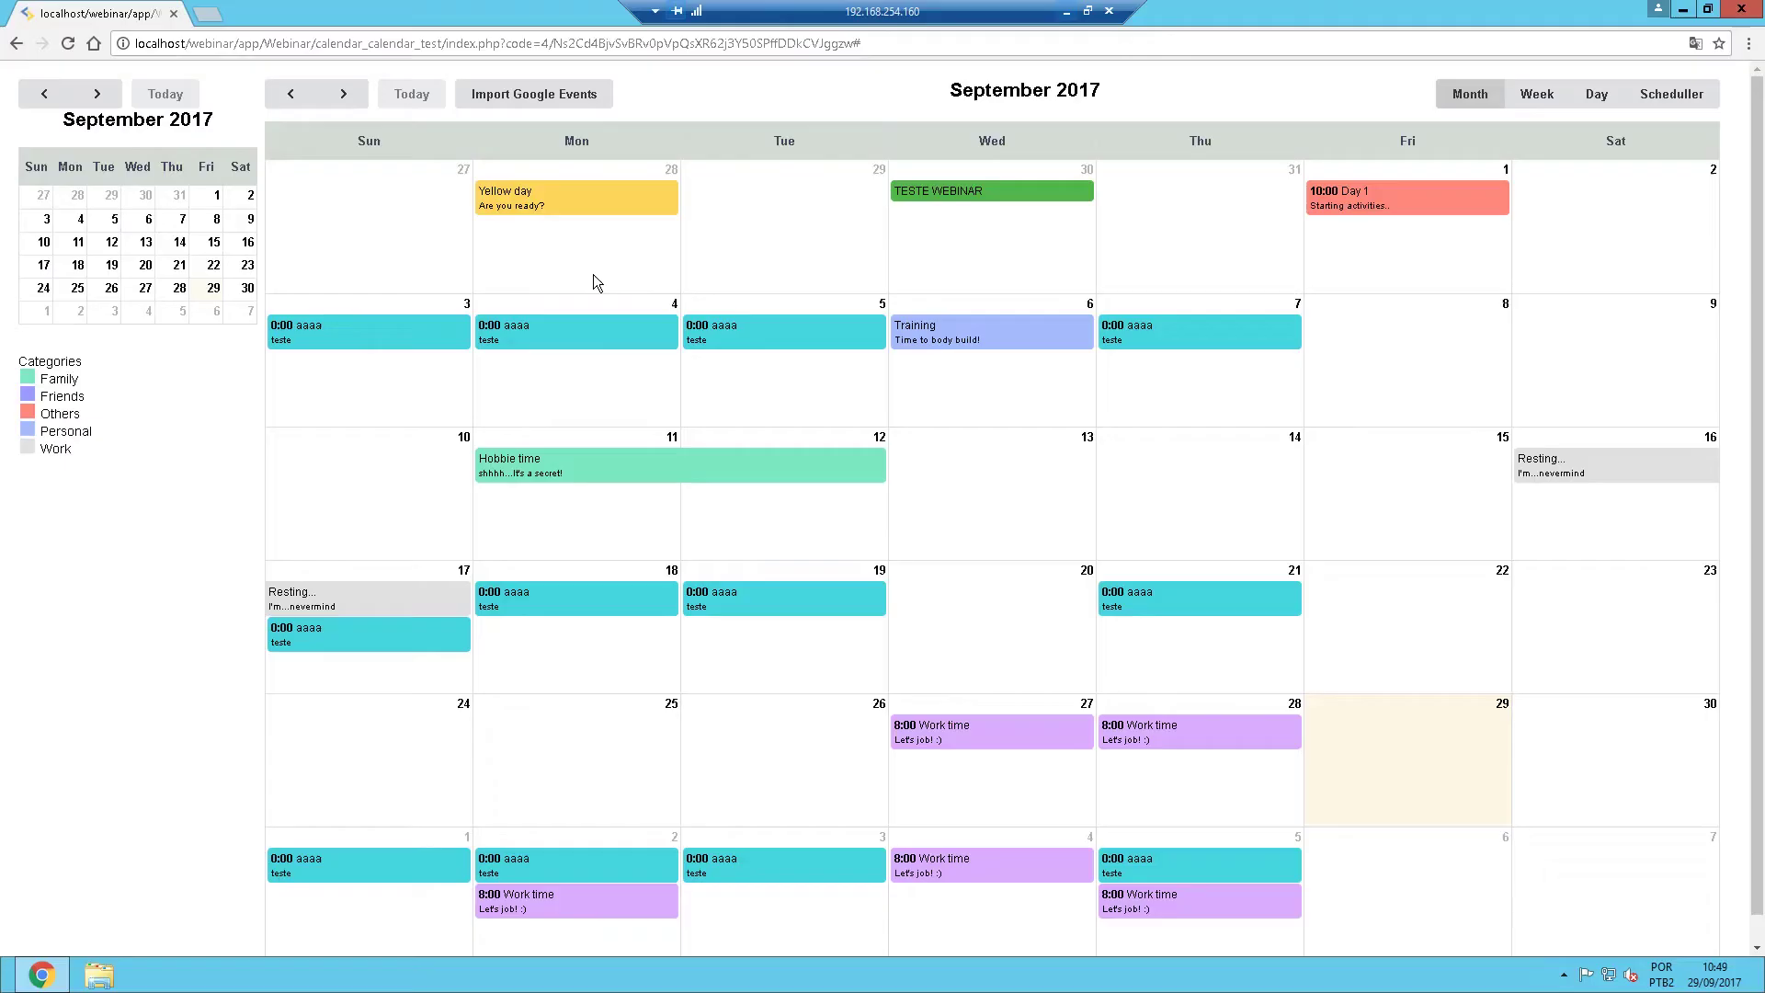
Reload the remote calendar at the bare index.php address, then return to the local ScriptCase settings.
left_click(501, 43)
key("shift+End")
key("Delete")
key("Return")
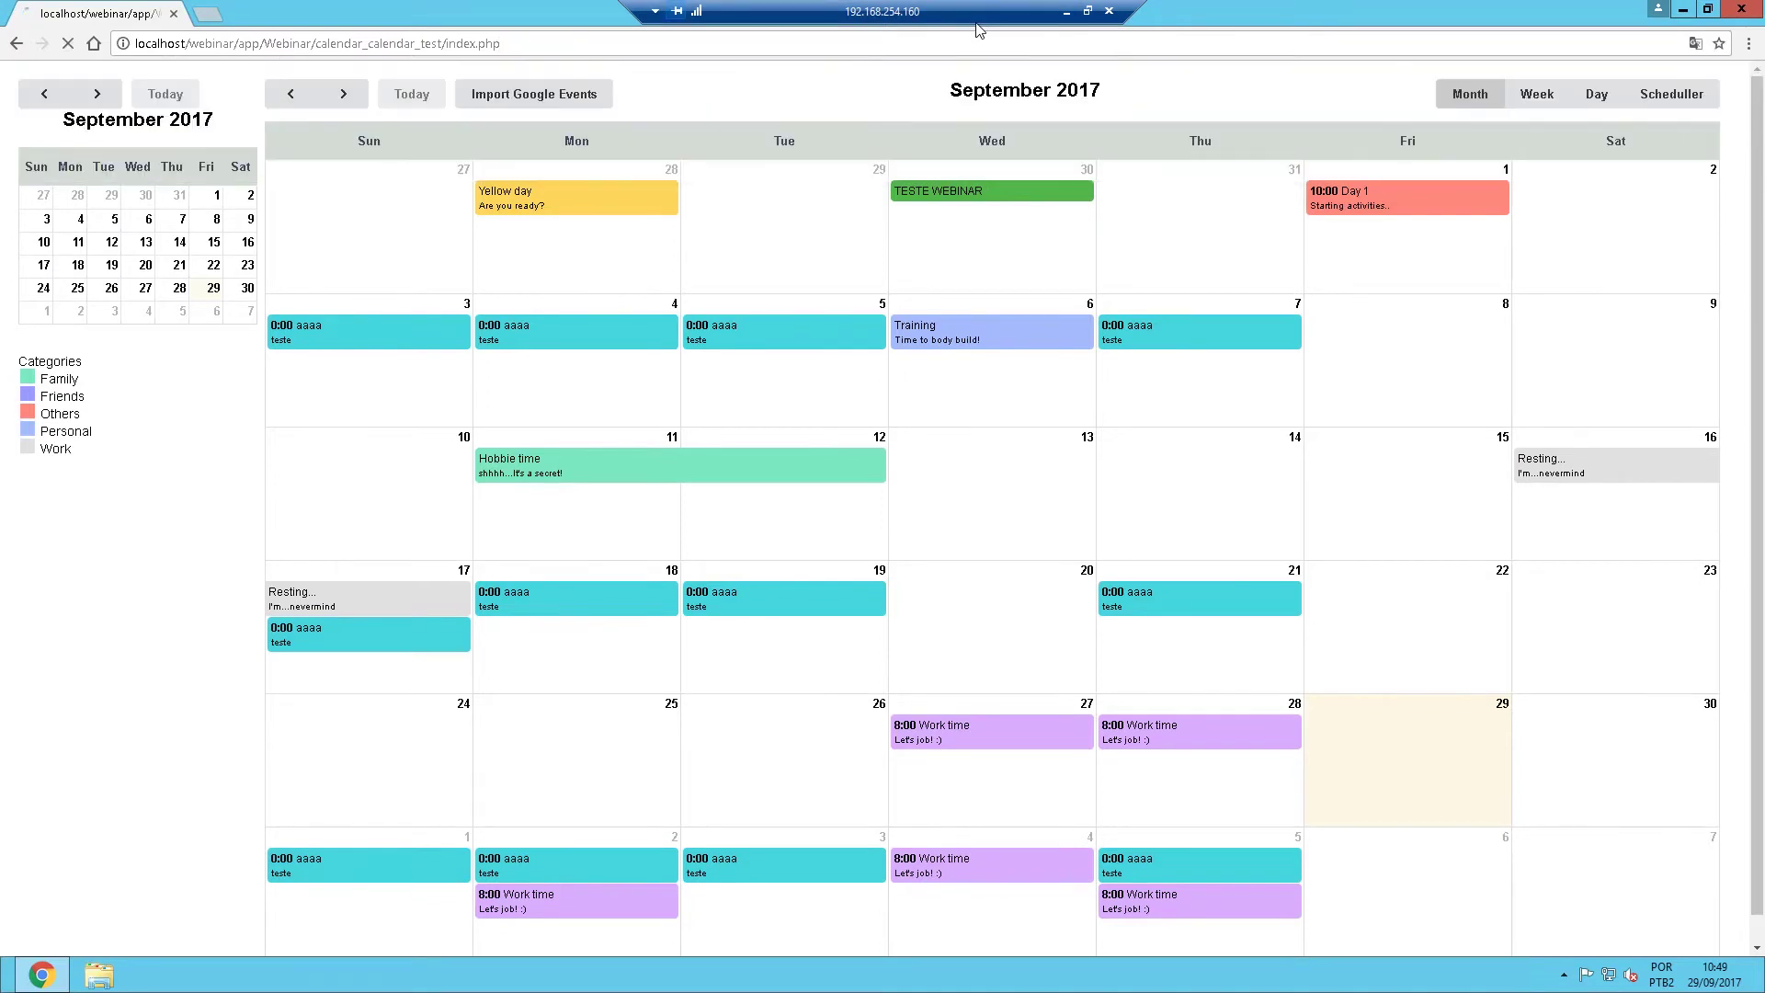
left_click(1066, 14)
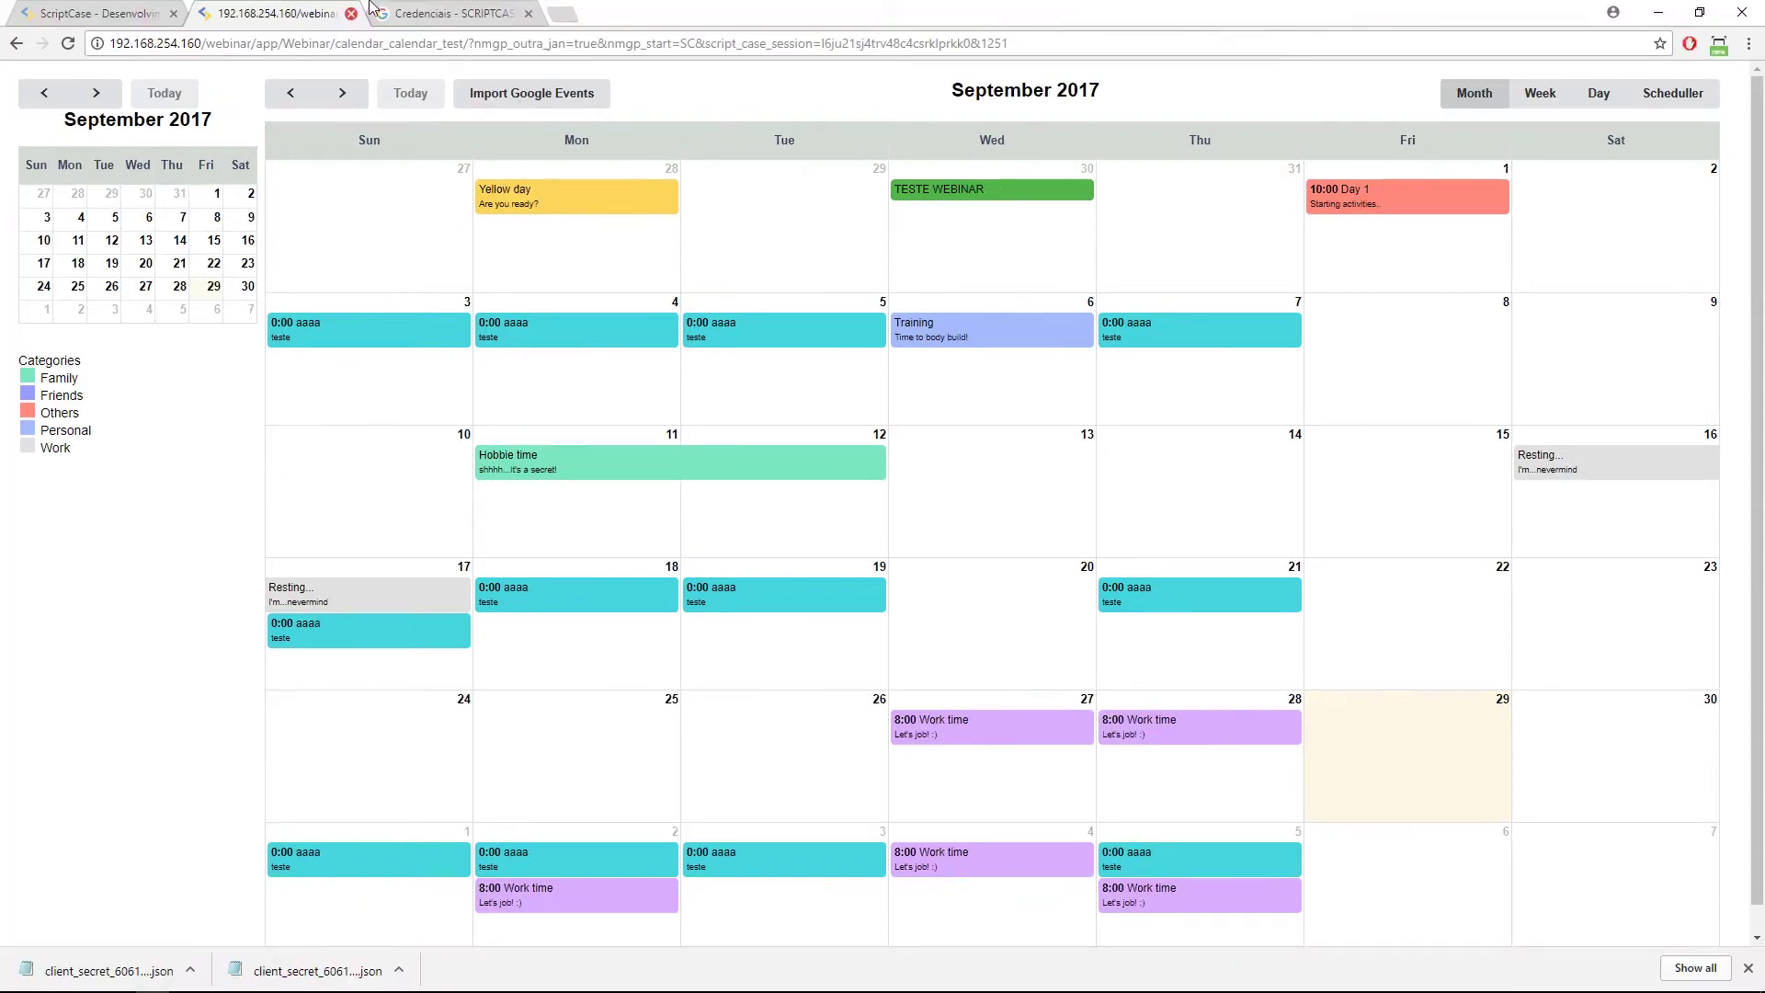
left_click(118, 11)
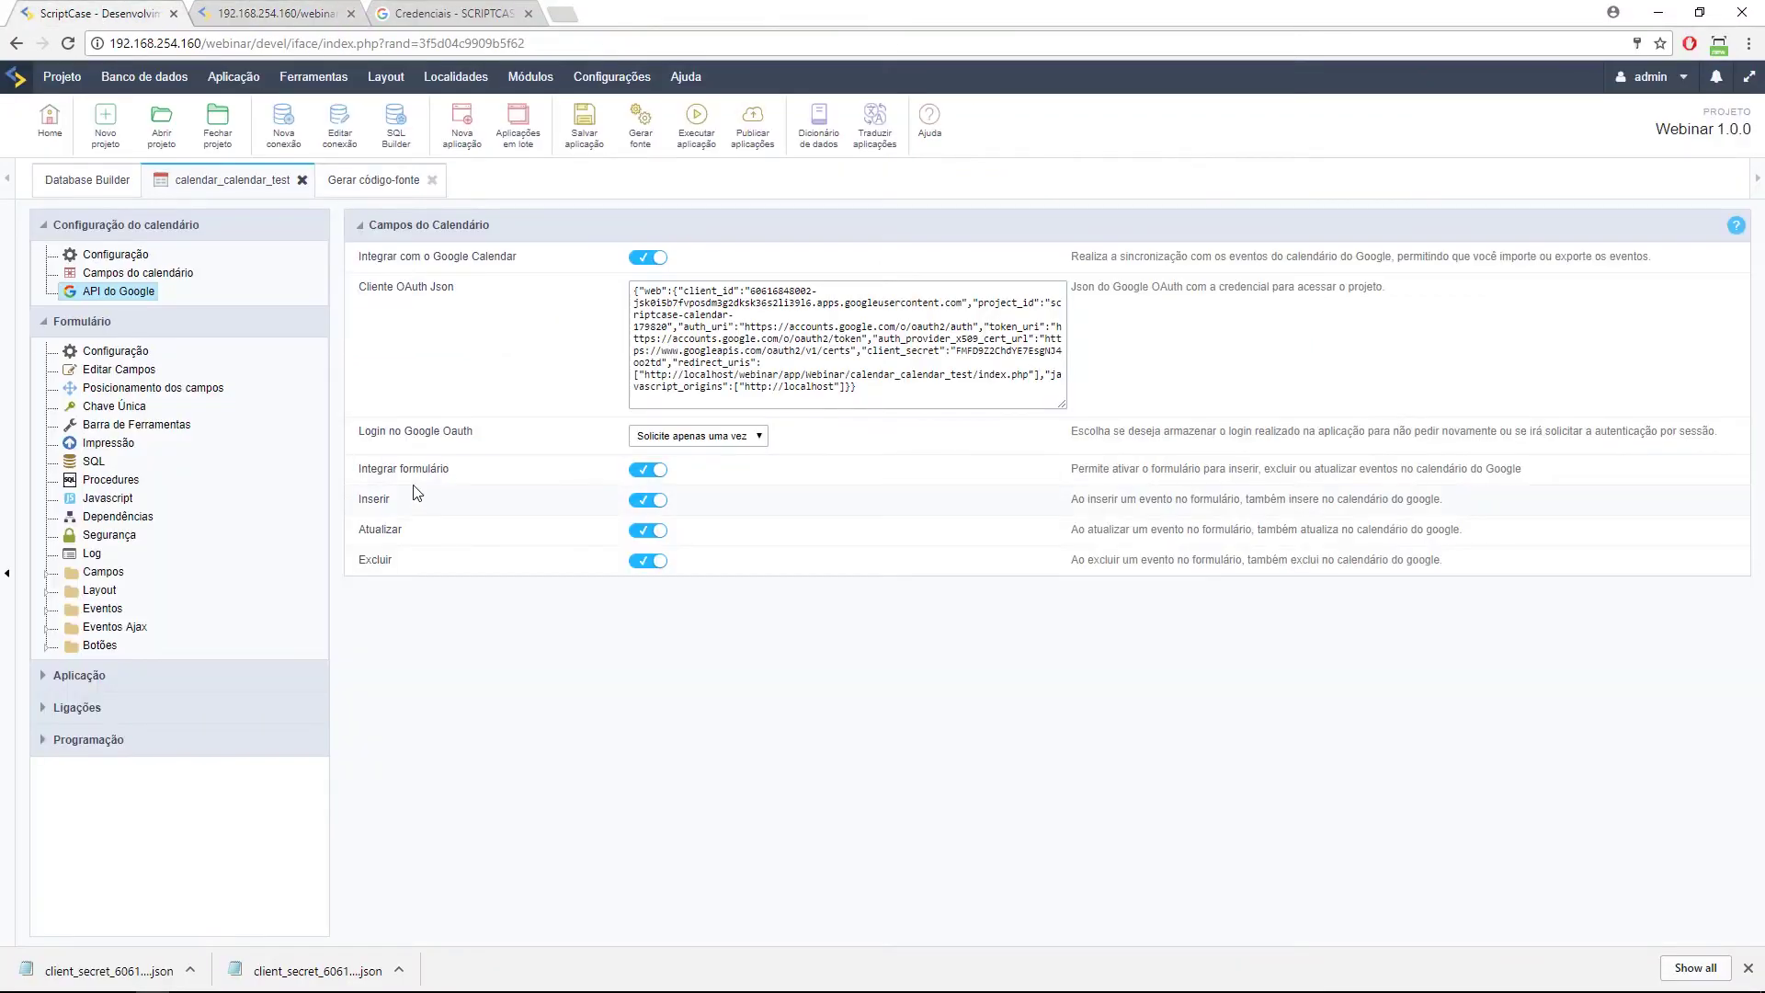
Toggle Integrar formulário off and on, switch Google Calendar integration off, and rerun the app.
left_click(635, 475)
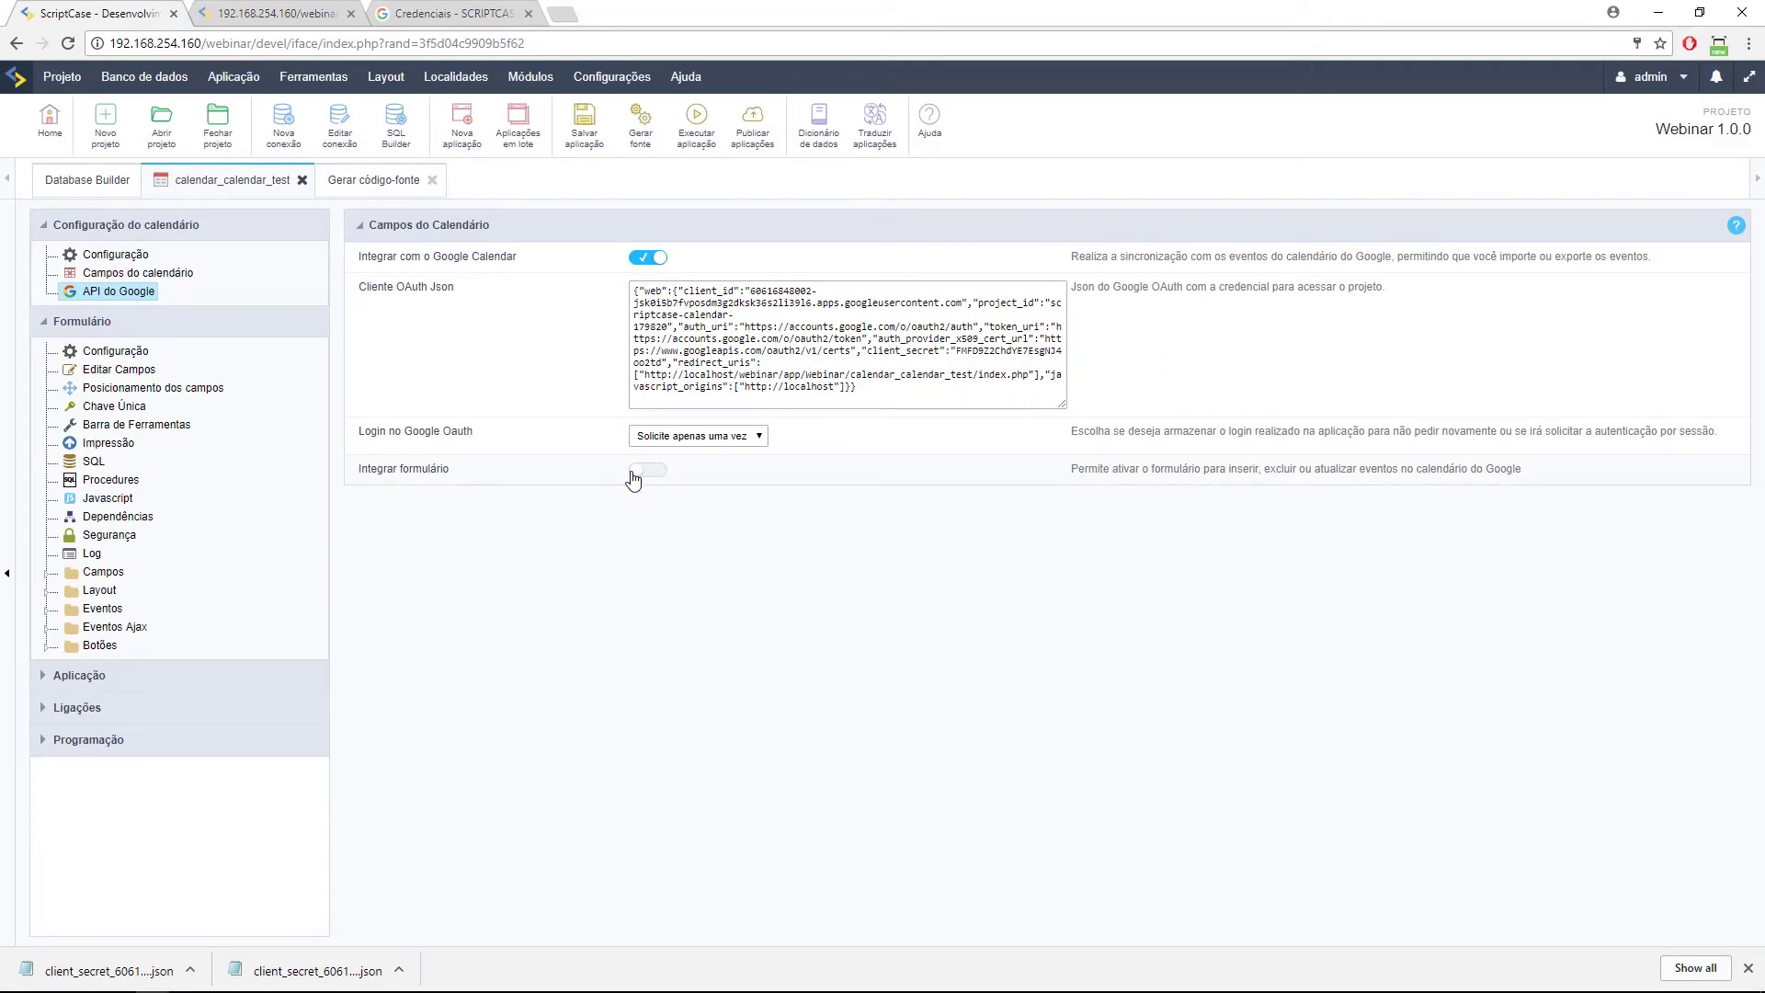
left_click(653, 471)
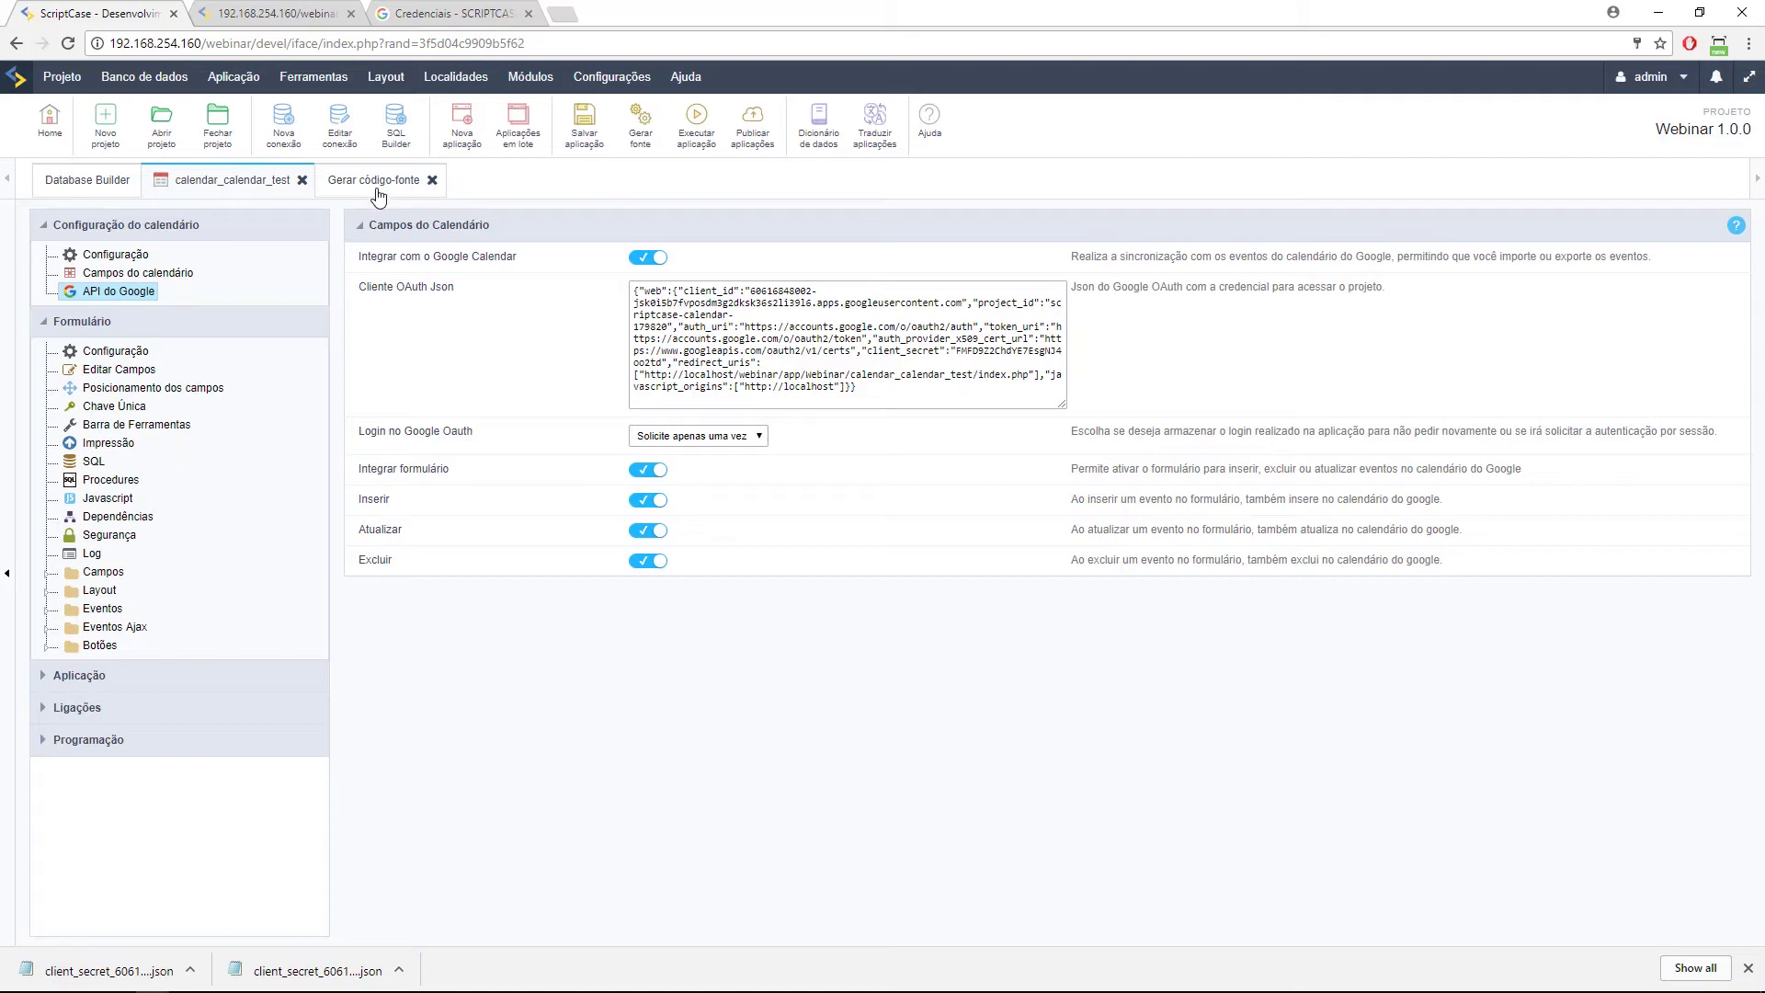
left_click(296, 13)
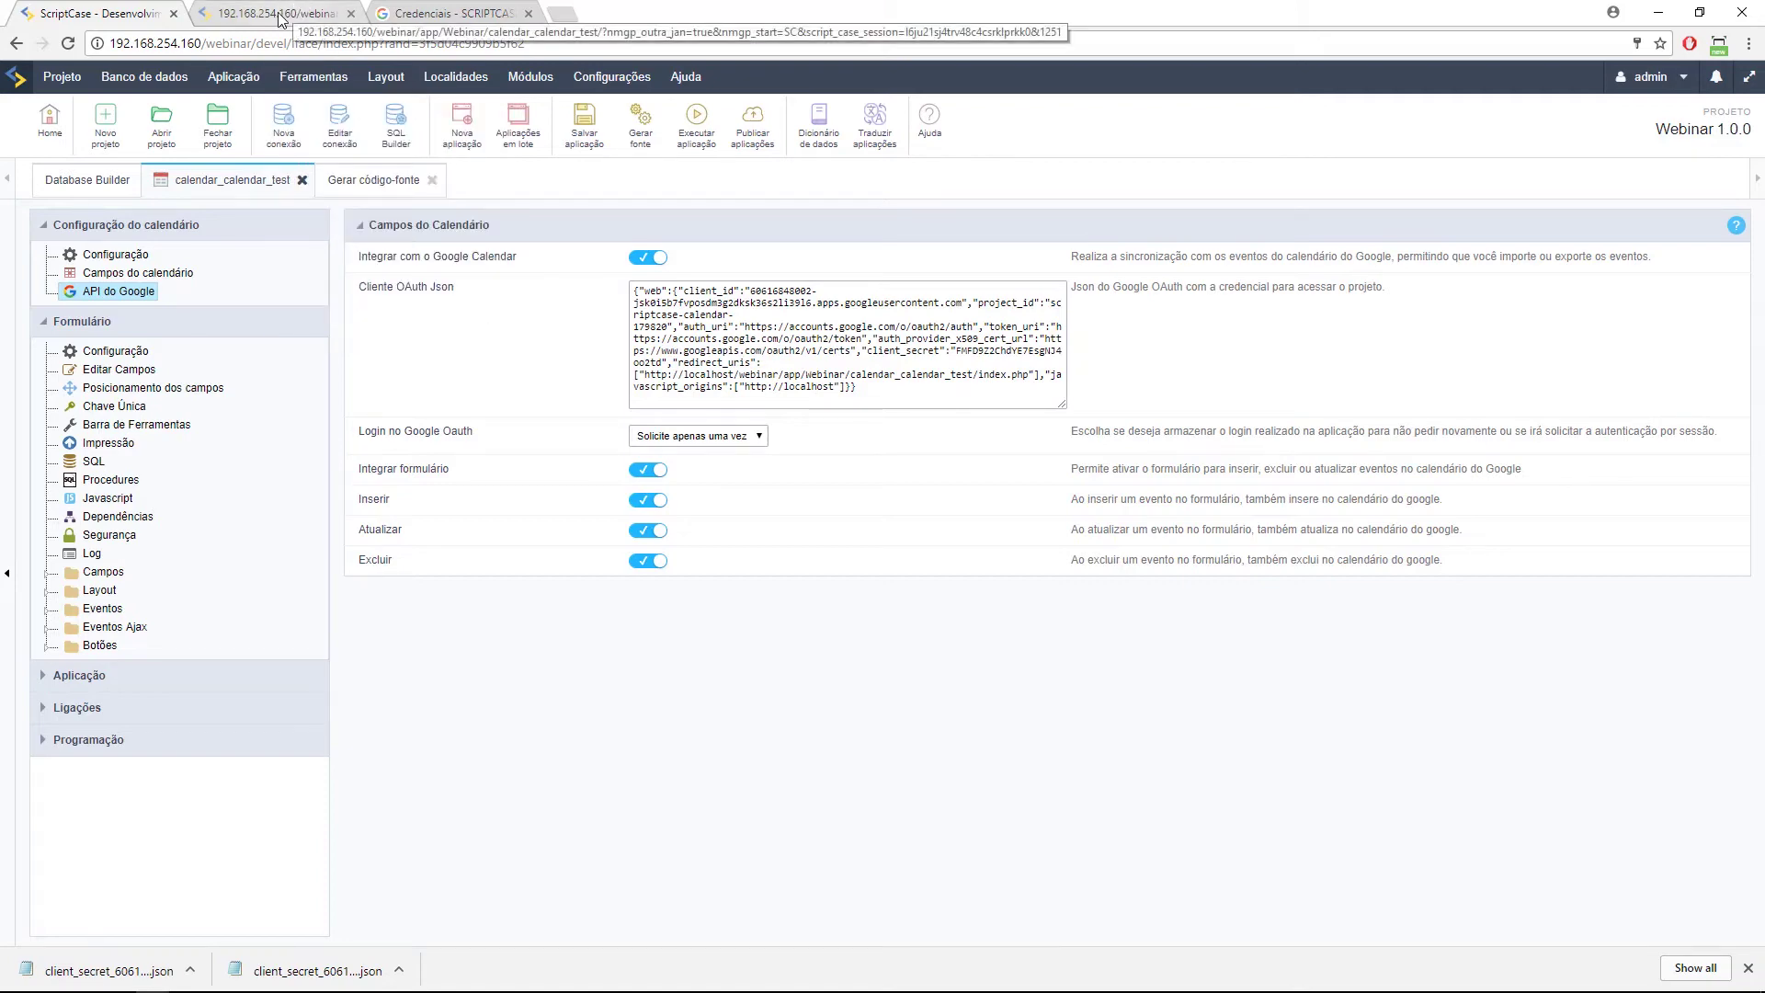
left_click(134, 13)
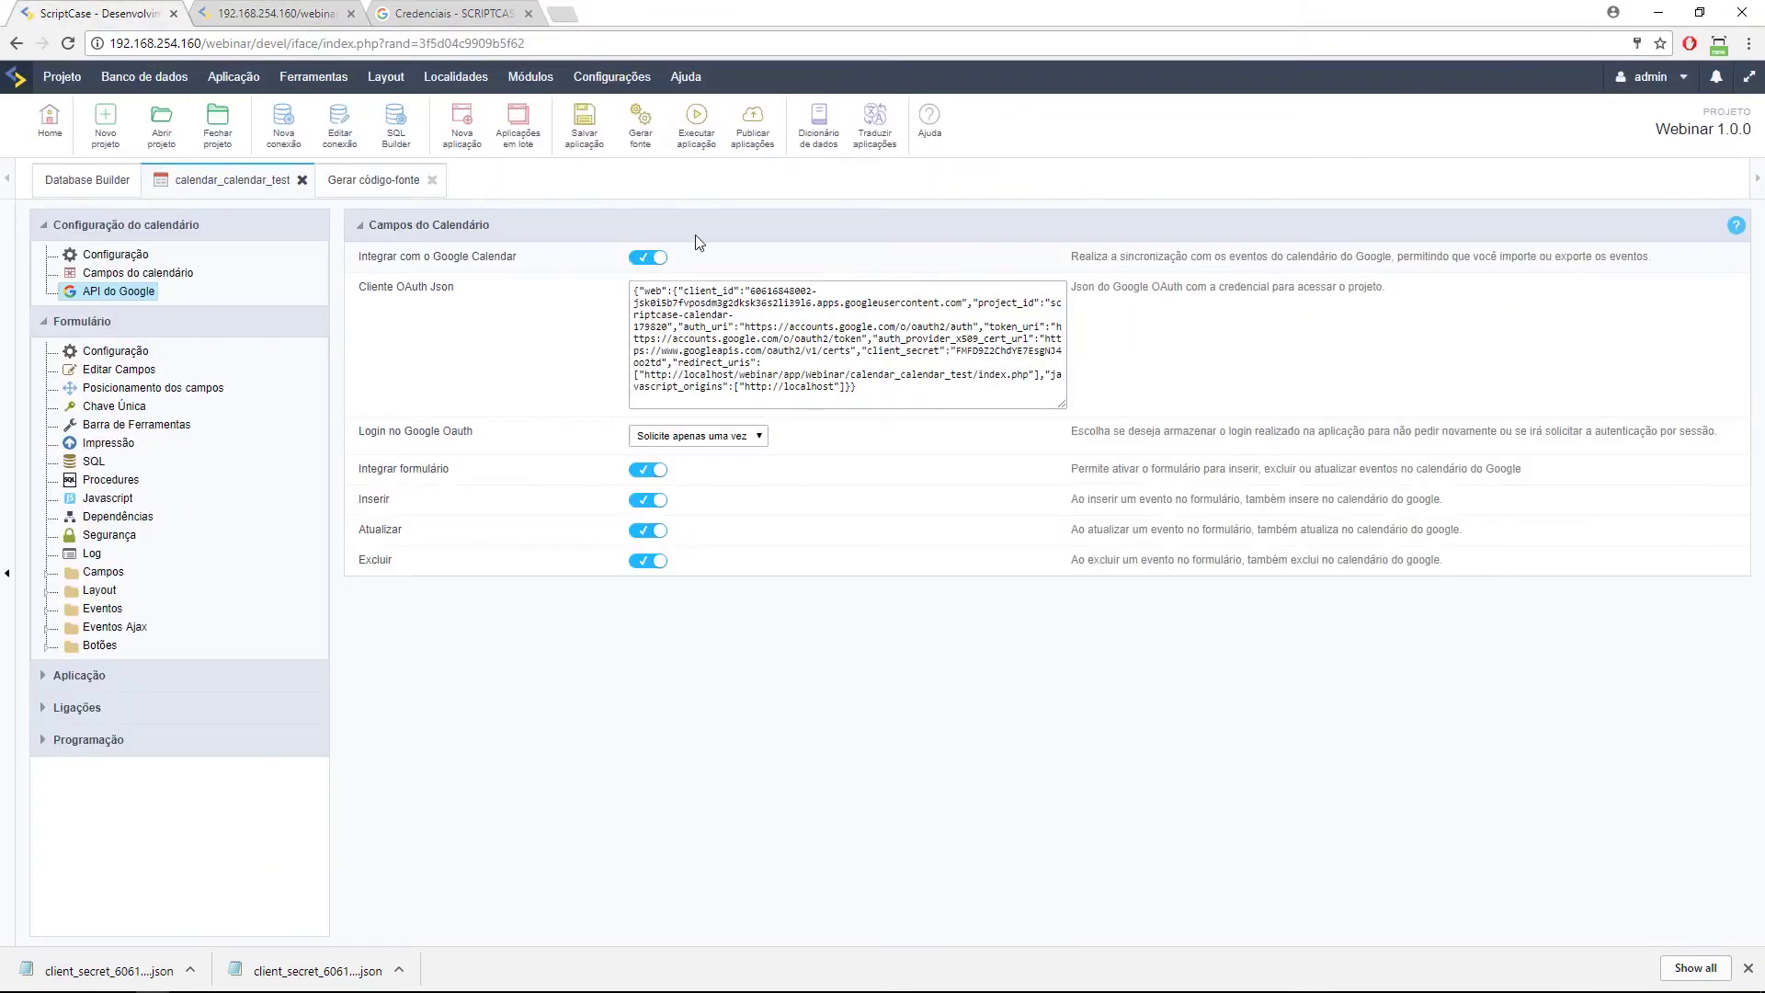
left_click(645, 249)
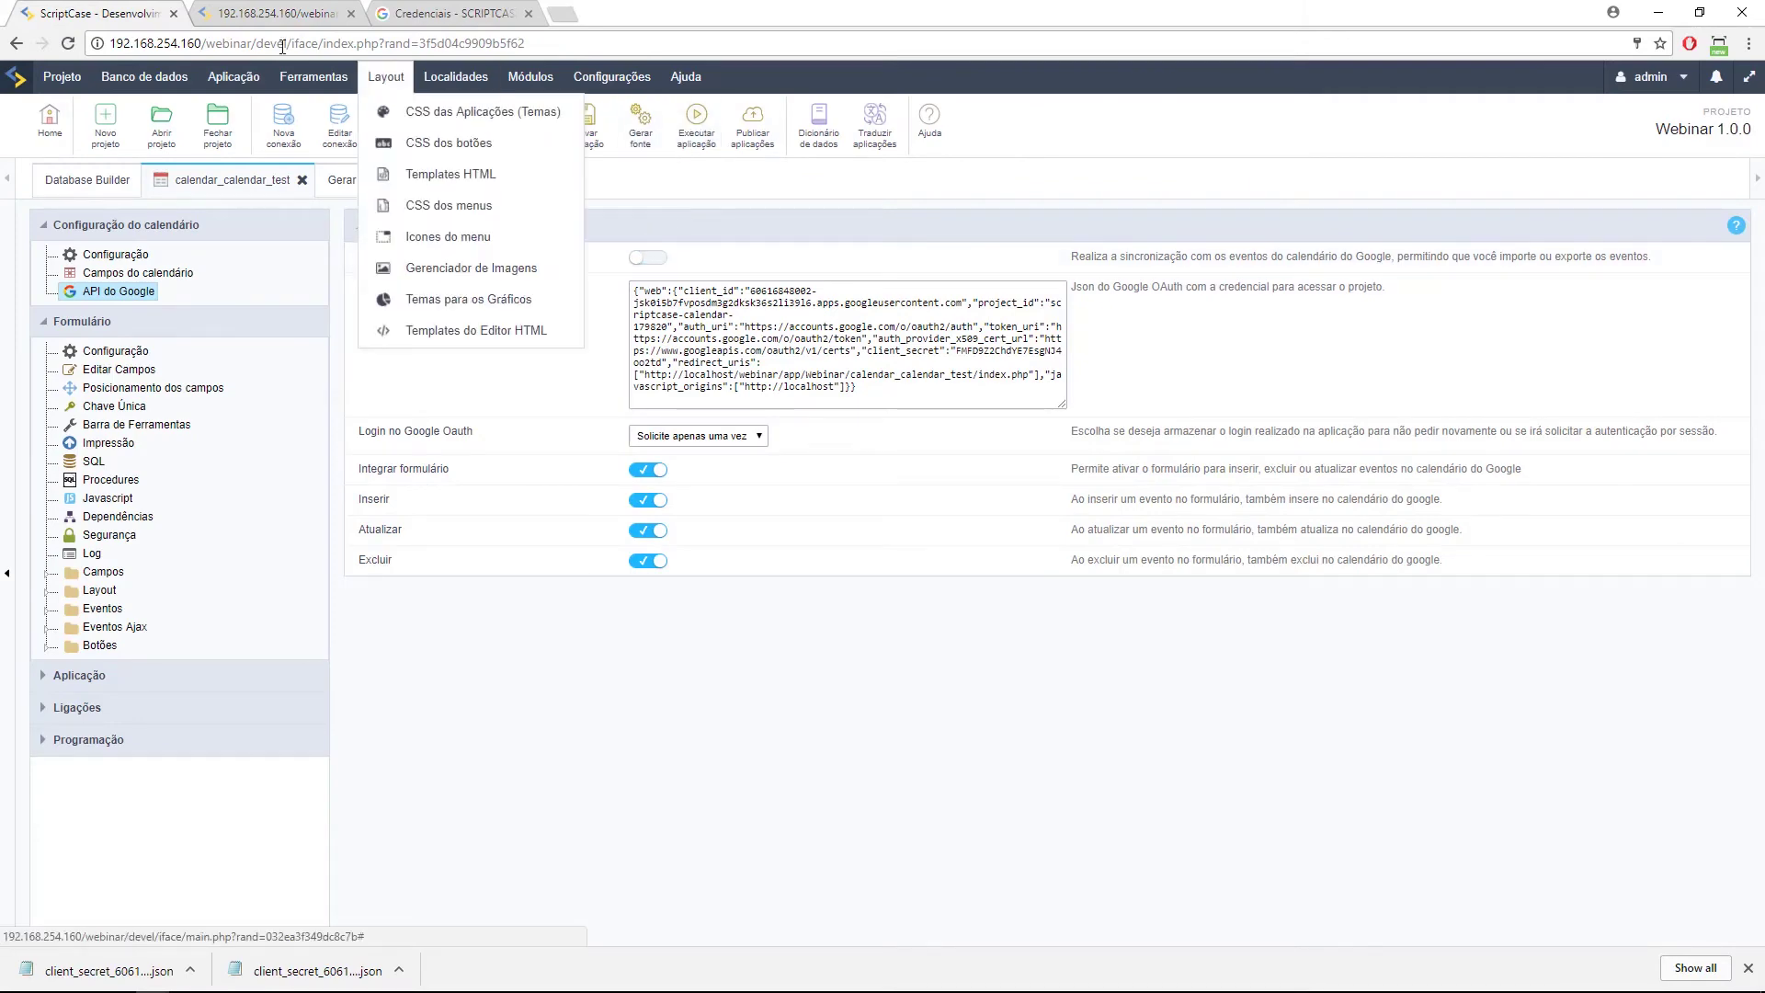
left_click(694, 130)
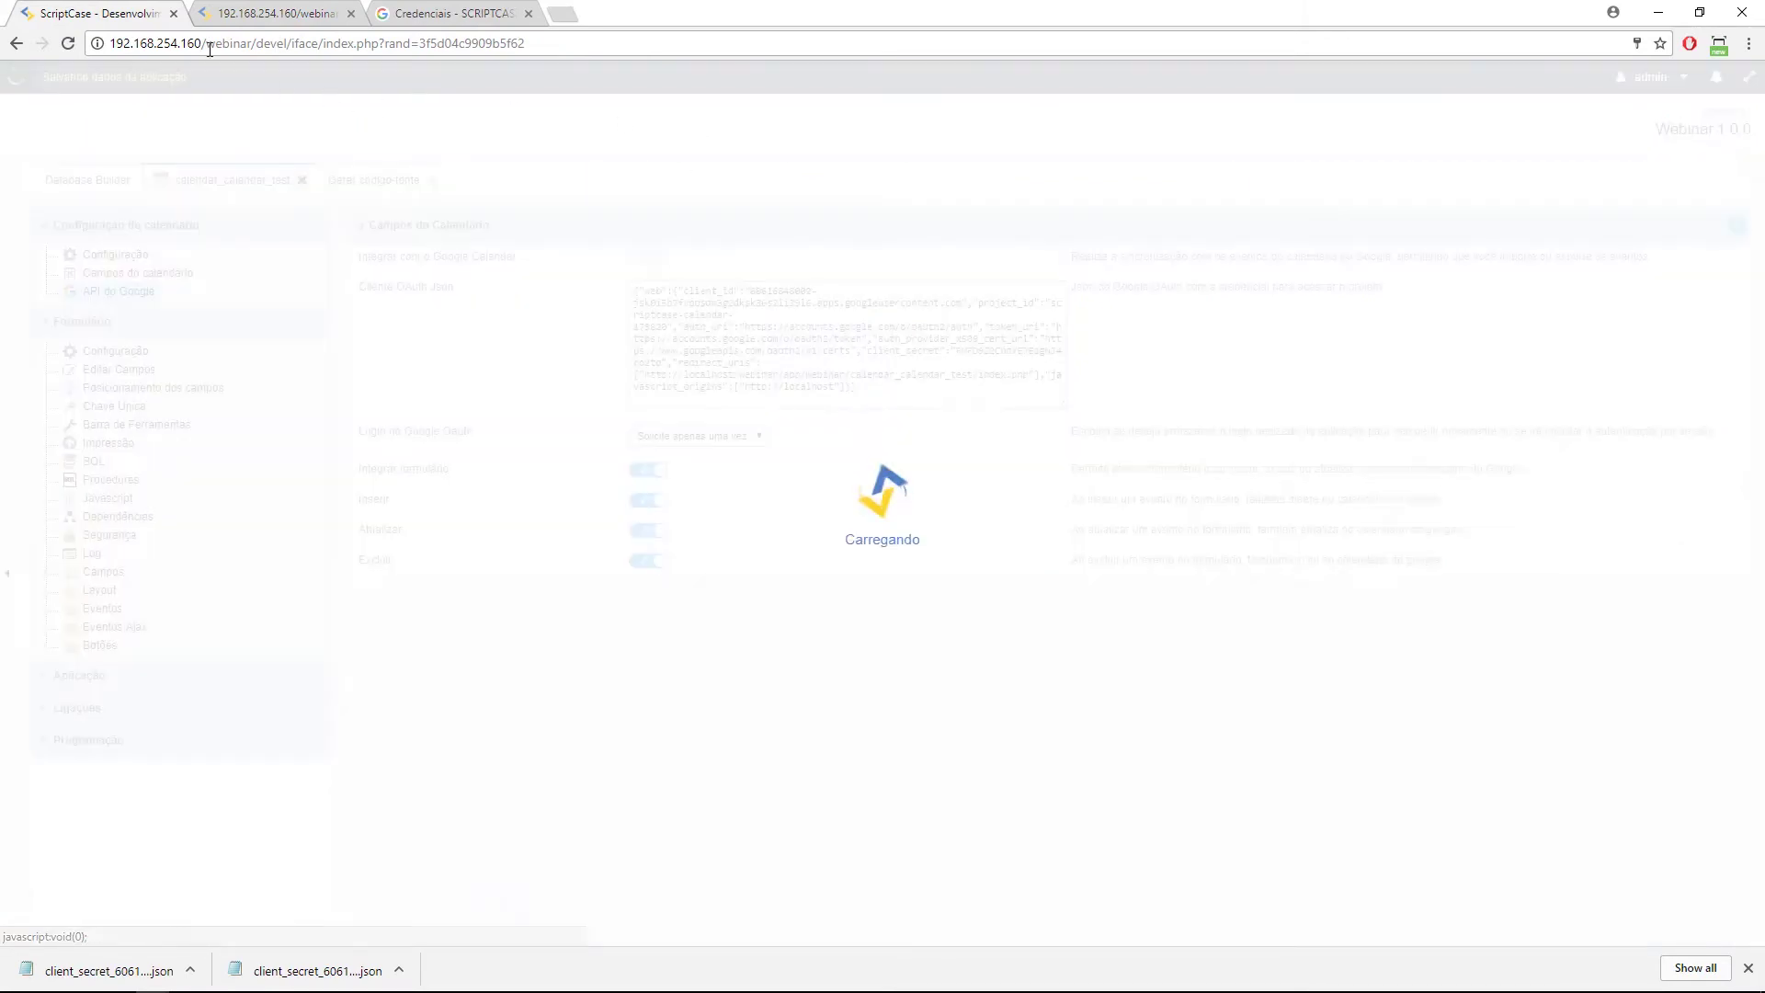
left_click(278, 14)
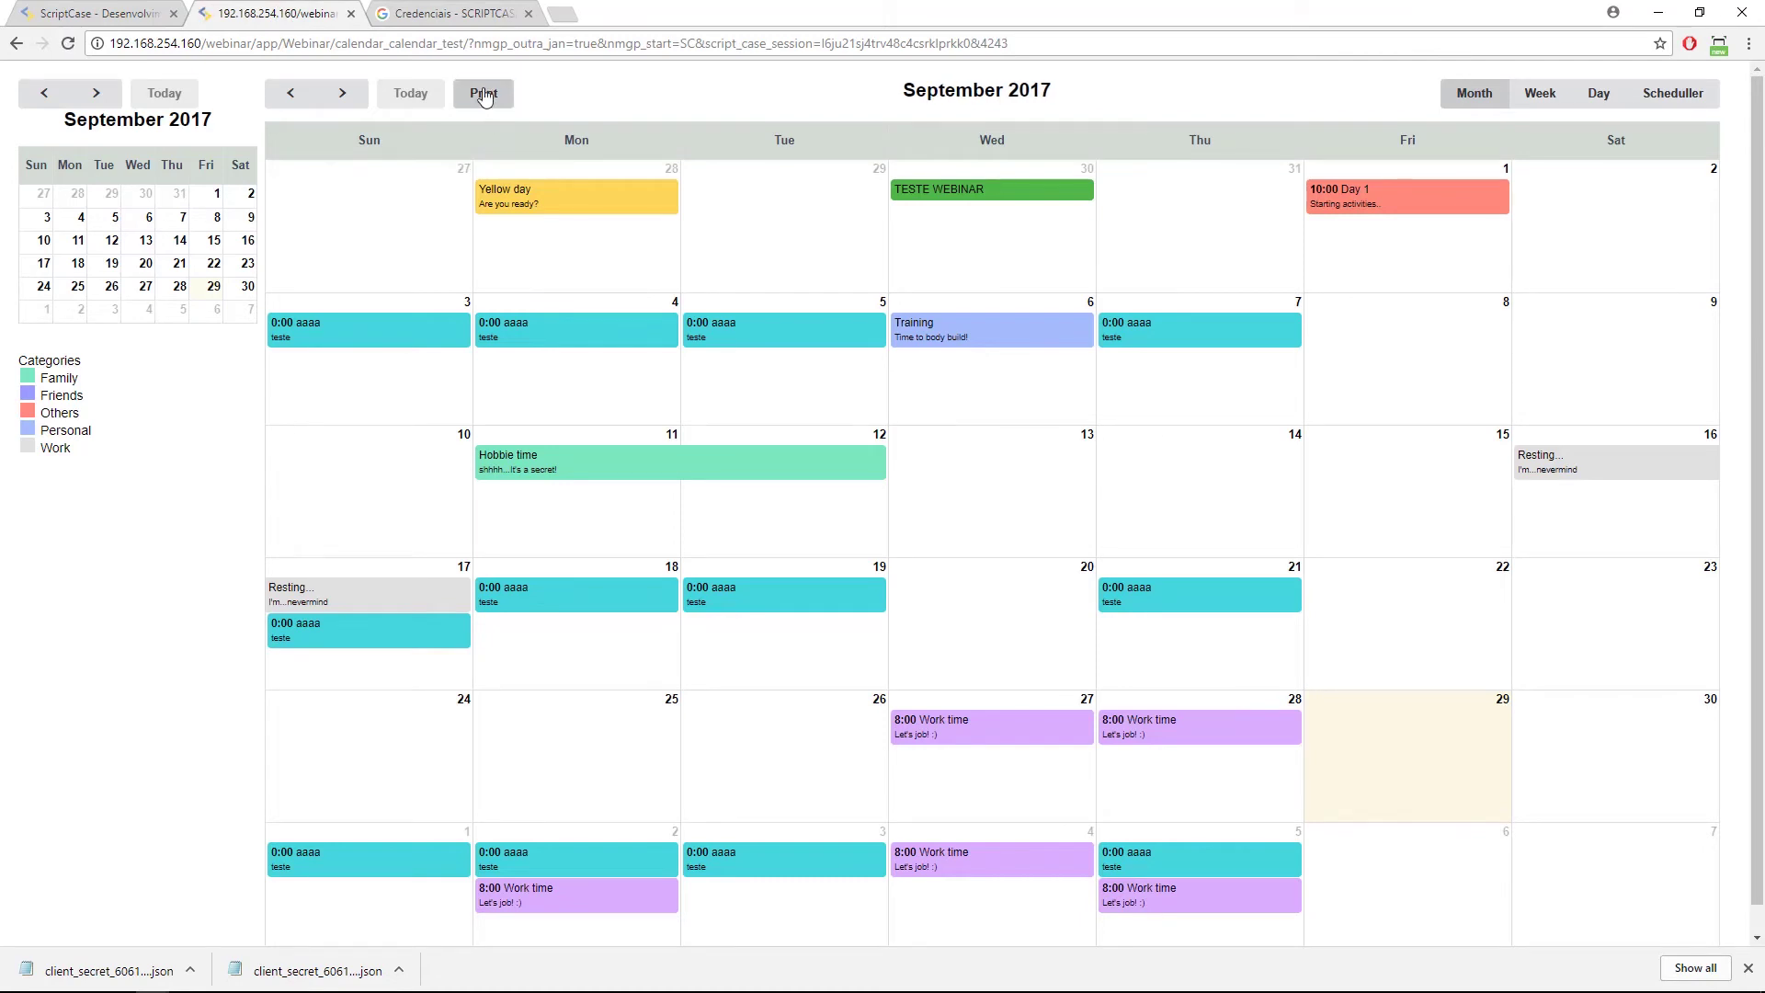
Open the printable event list, then show the calendar's events in Scheduller view.
left_click(484, 96)
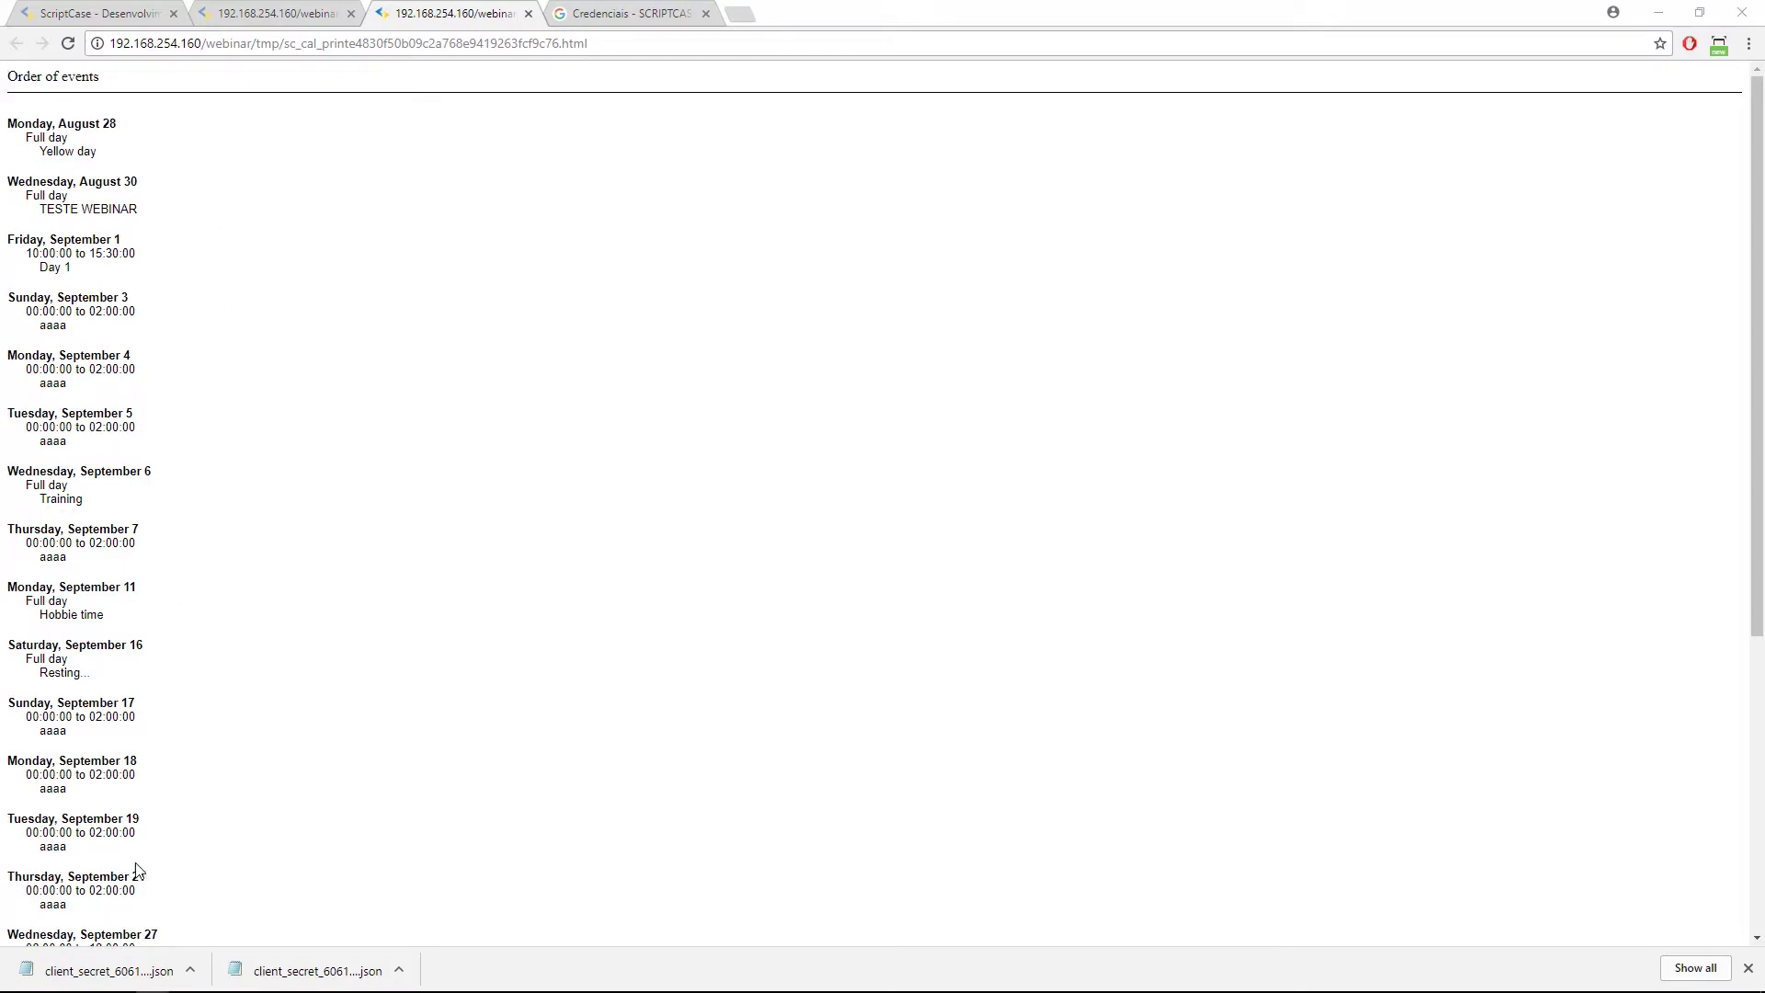
scroll(216, 864, "down", 5)
scroll(181, 795, "up", 5)
left_click(231, 20)
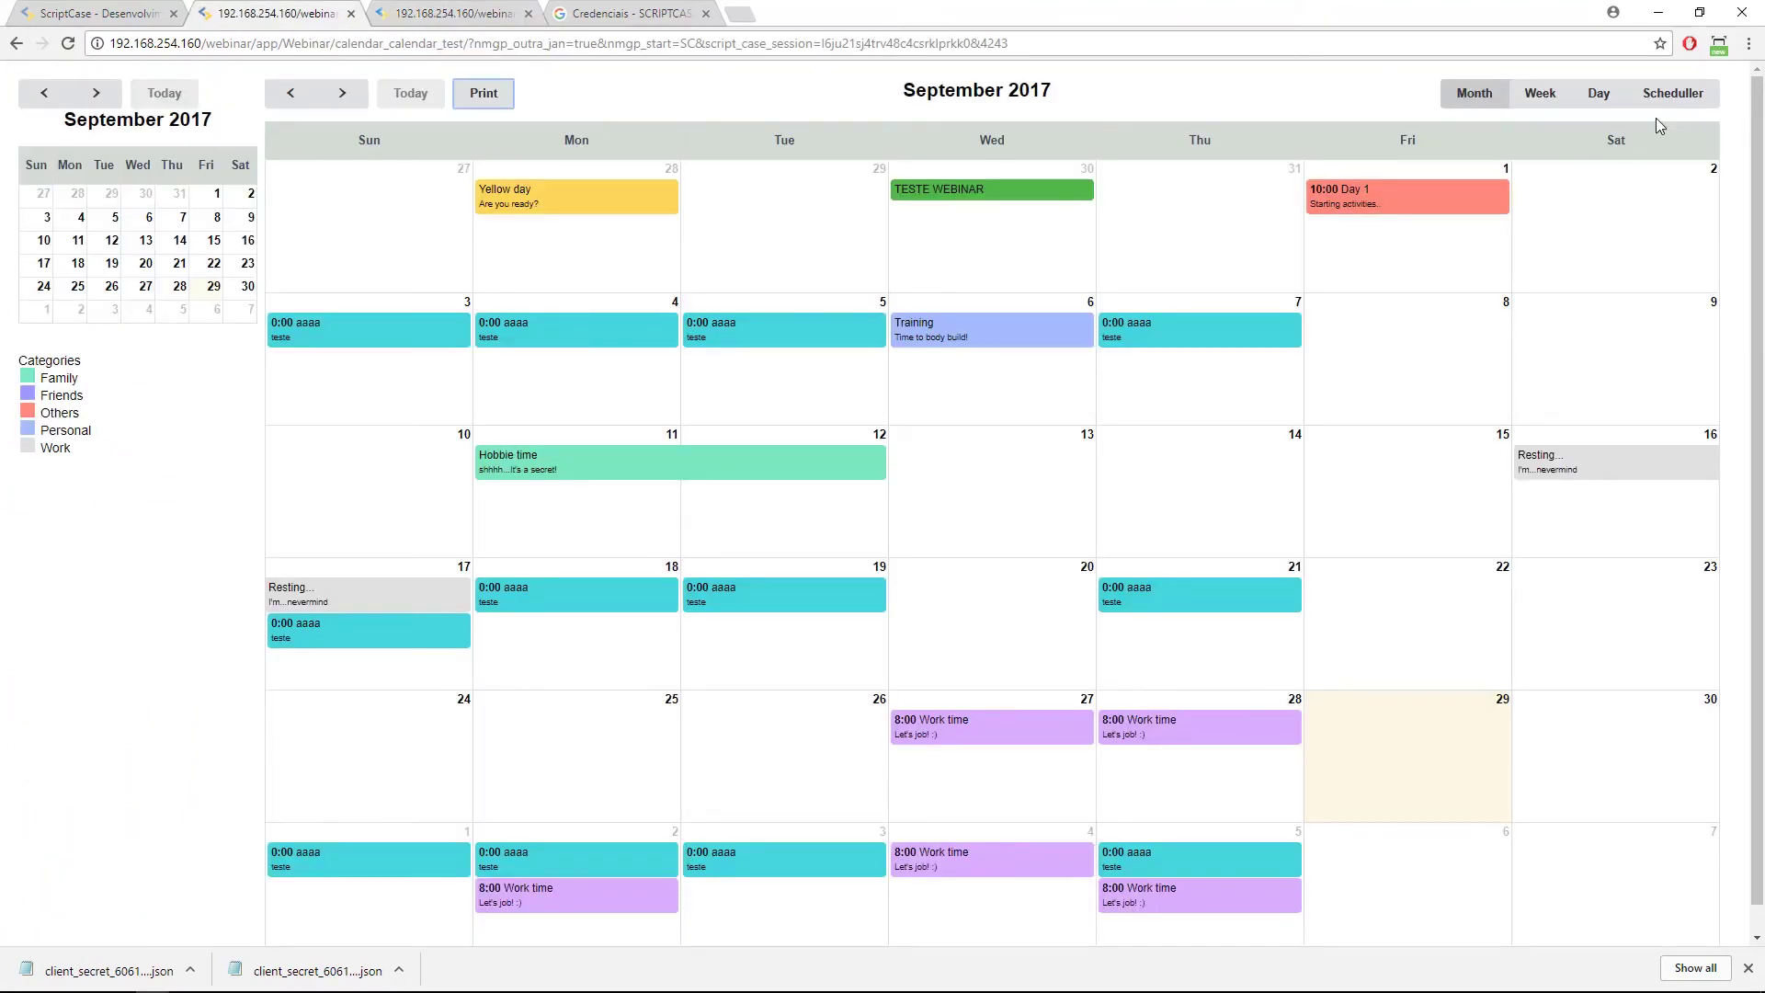
left_click(1670, 95)
scroll(542, 428, "down", 2)
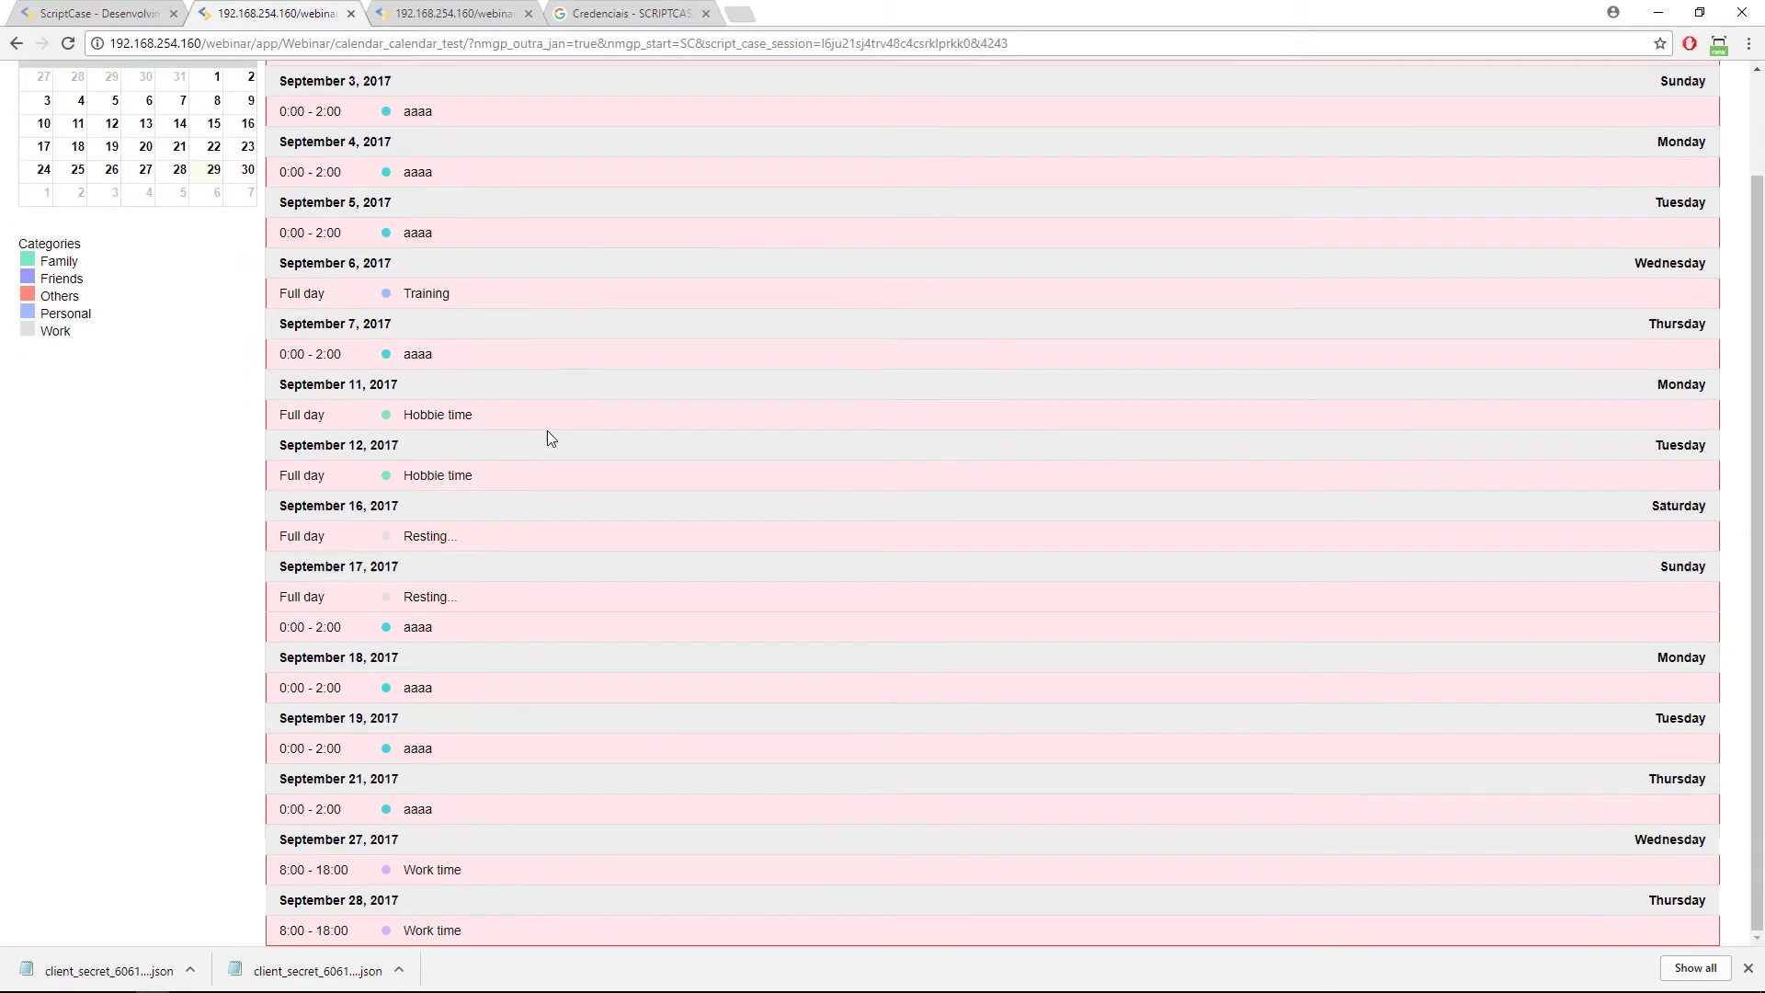
scroll(533, 430, "up", 2)
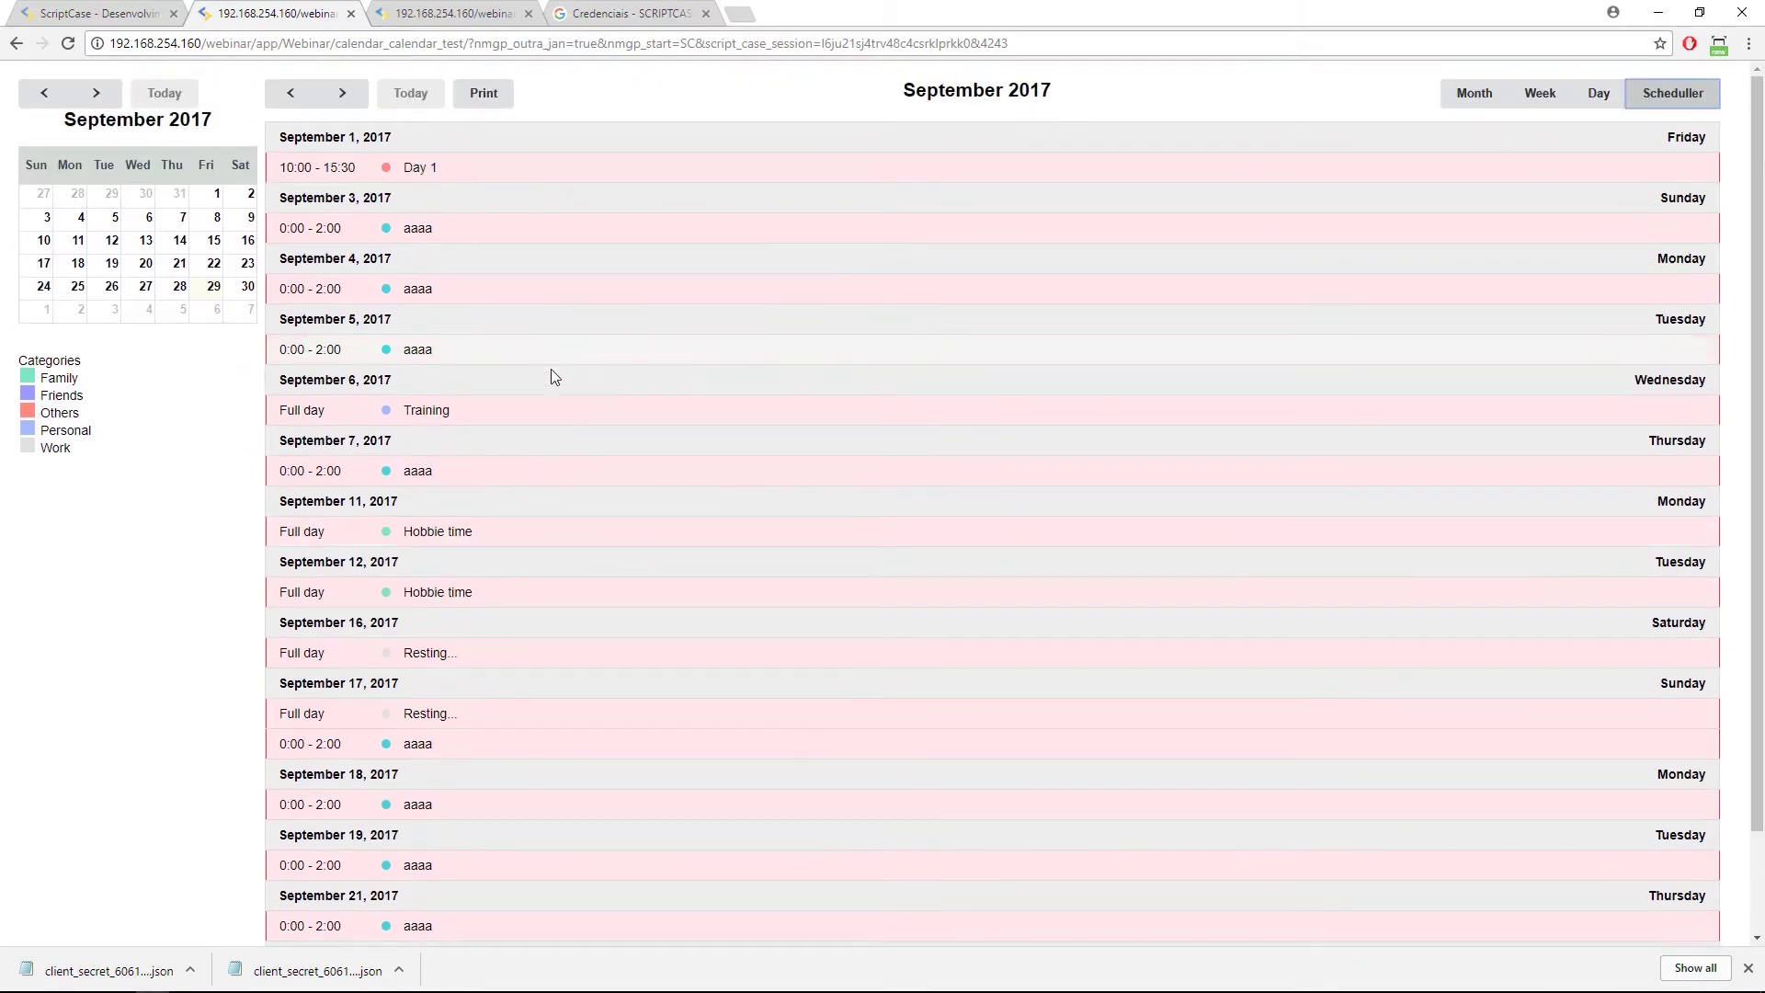
Close the printable events tab and switch Google Calendar integration back on.
left_click(513, 14)
left_click(529, 14)
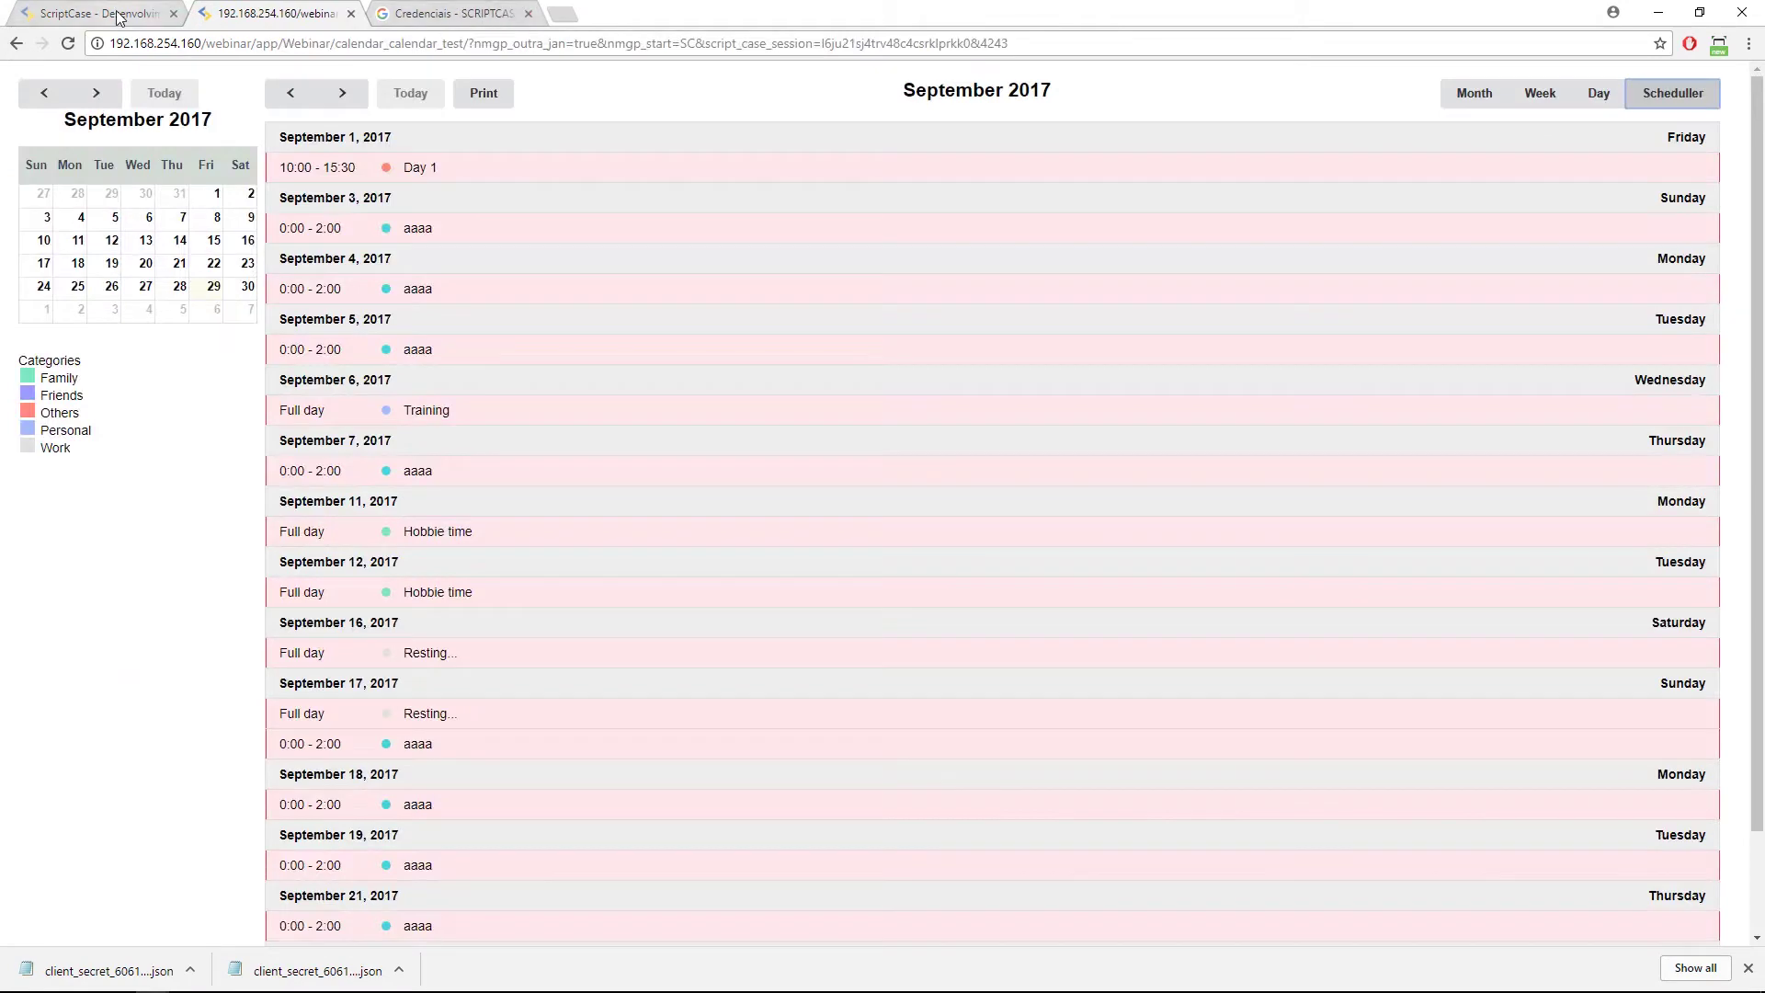
left_click(138, 16)
left_click(644, 256)
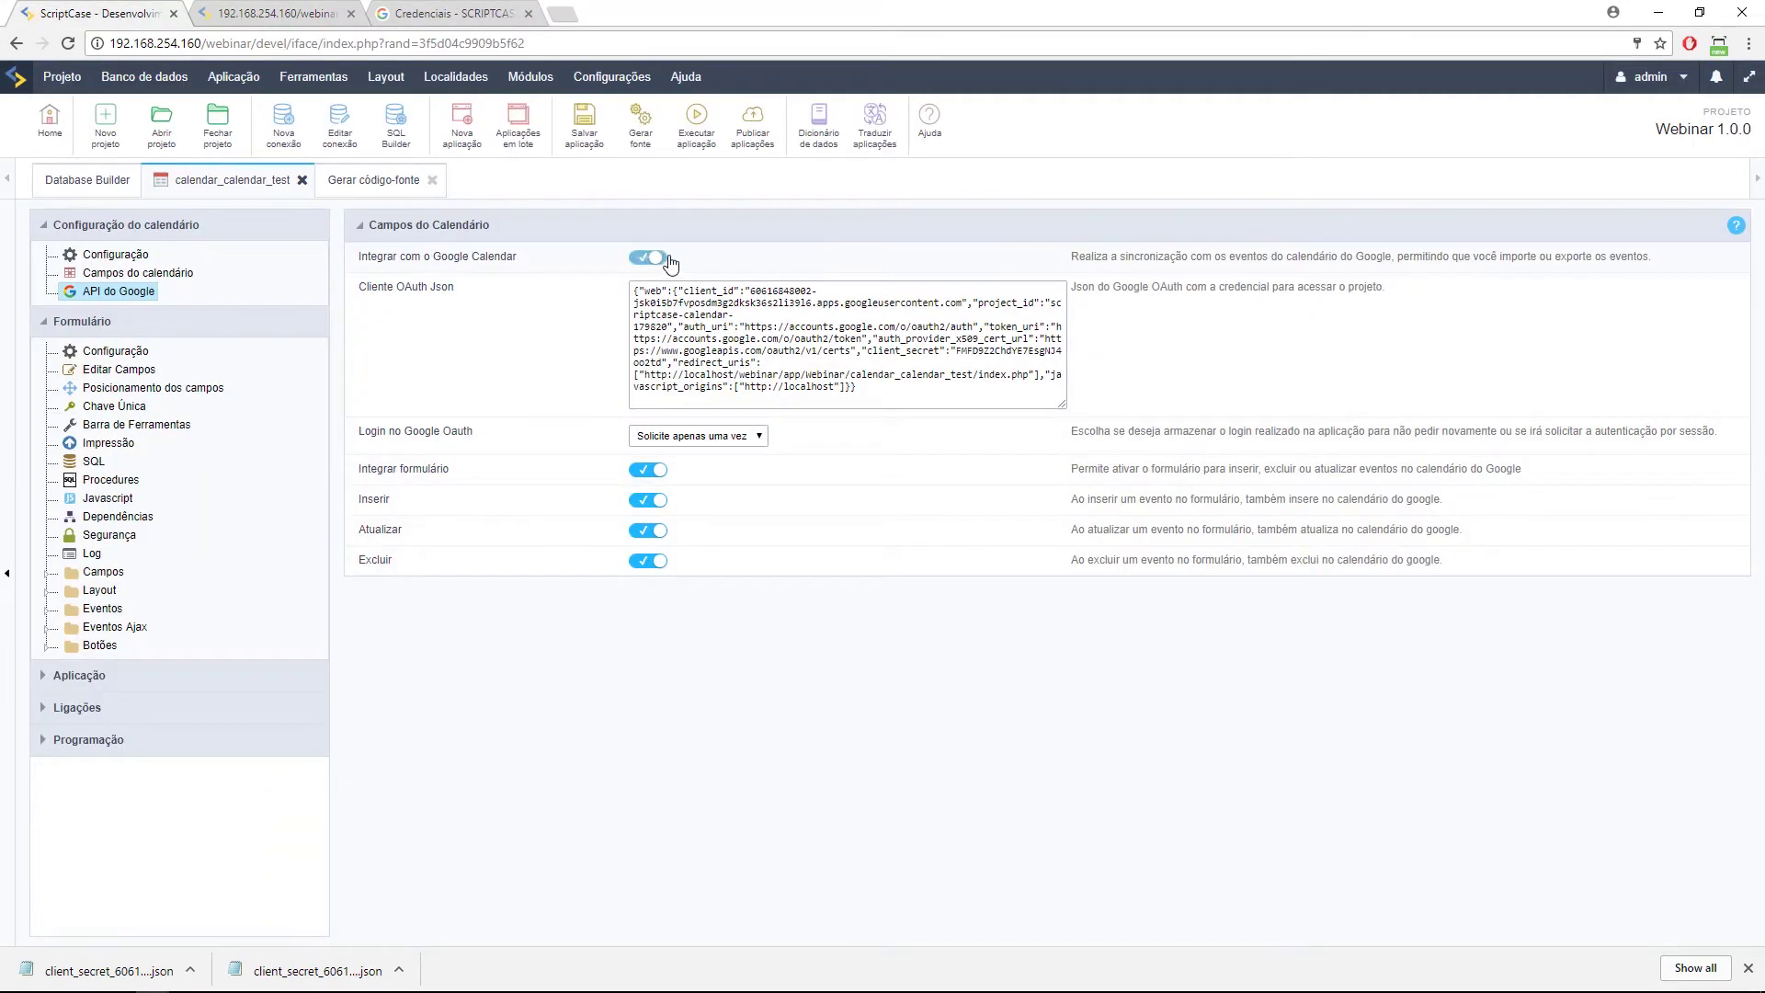
Rerun the calendar app, cancel its Ctrl+P print preview, and return to the Google API settings.
left_click(696, 122)
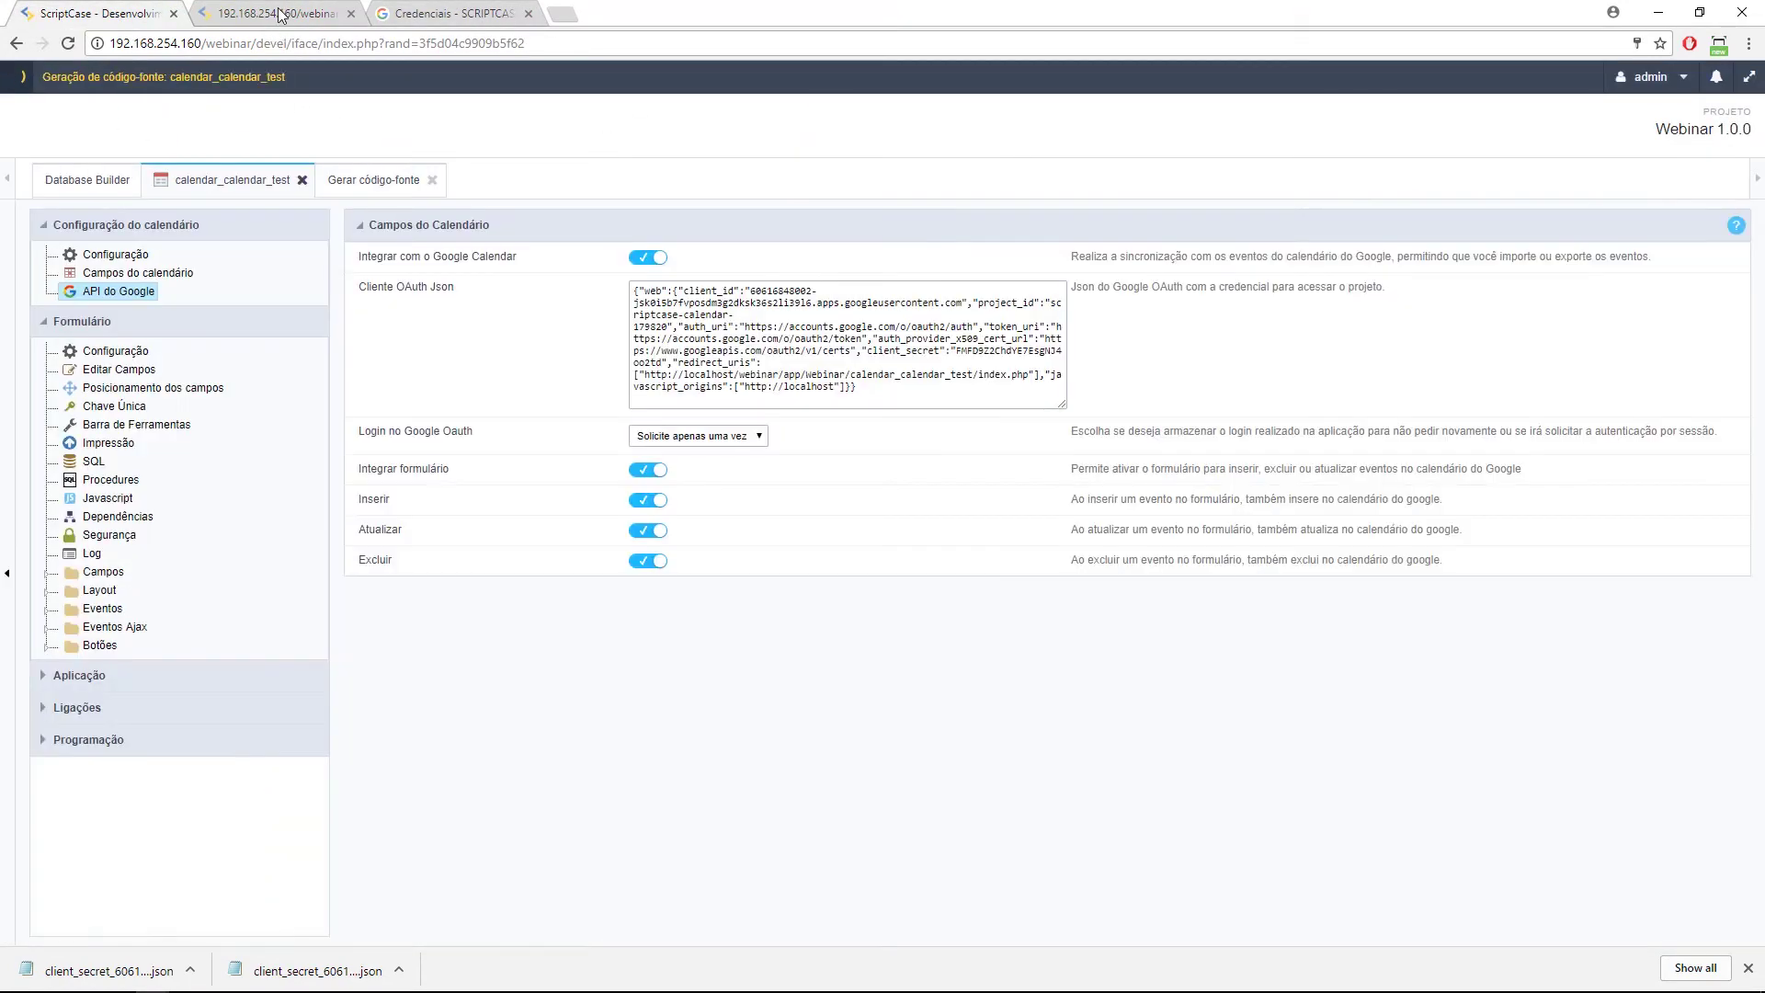
left_click(276, 14)
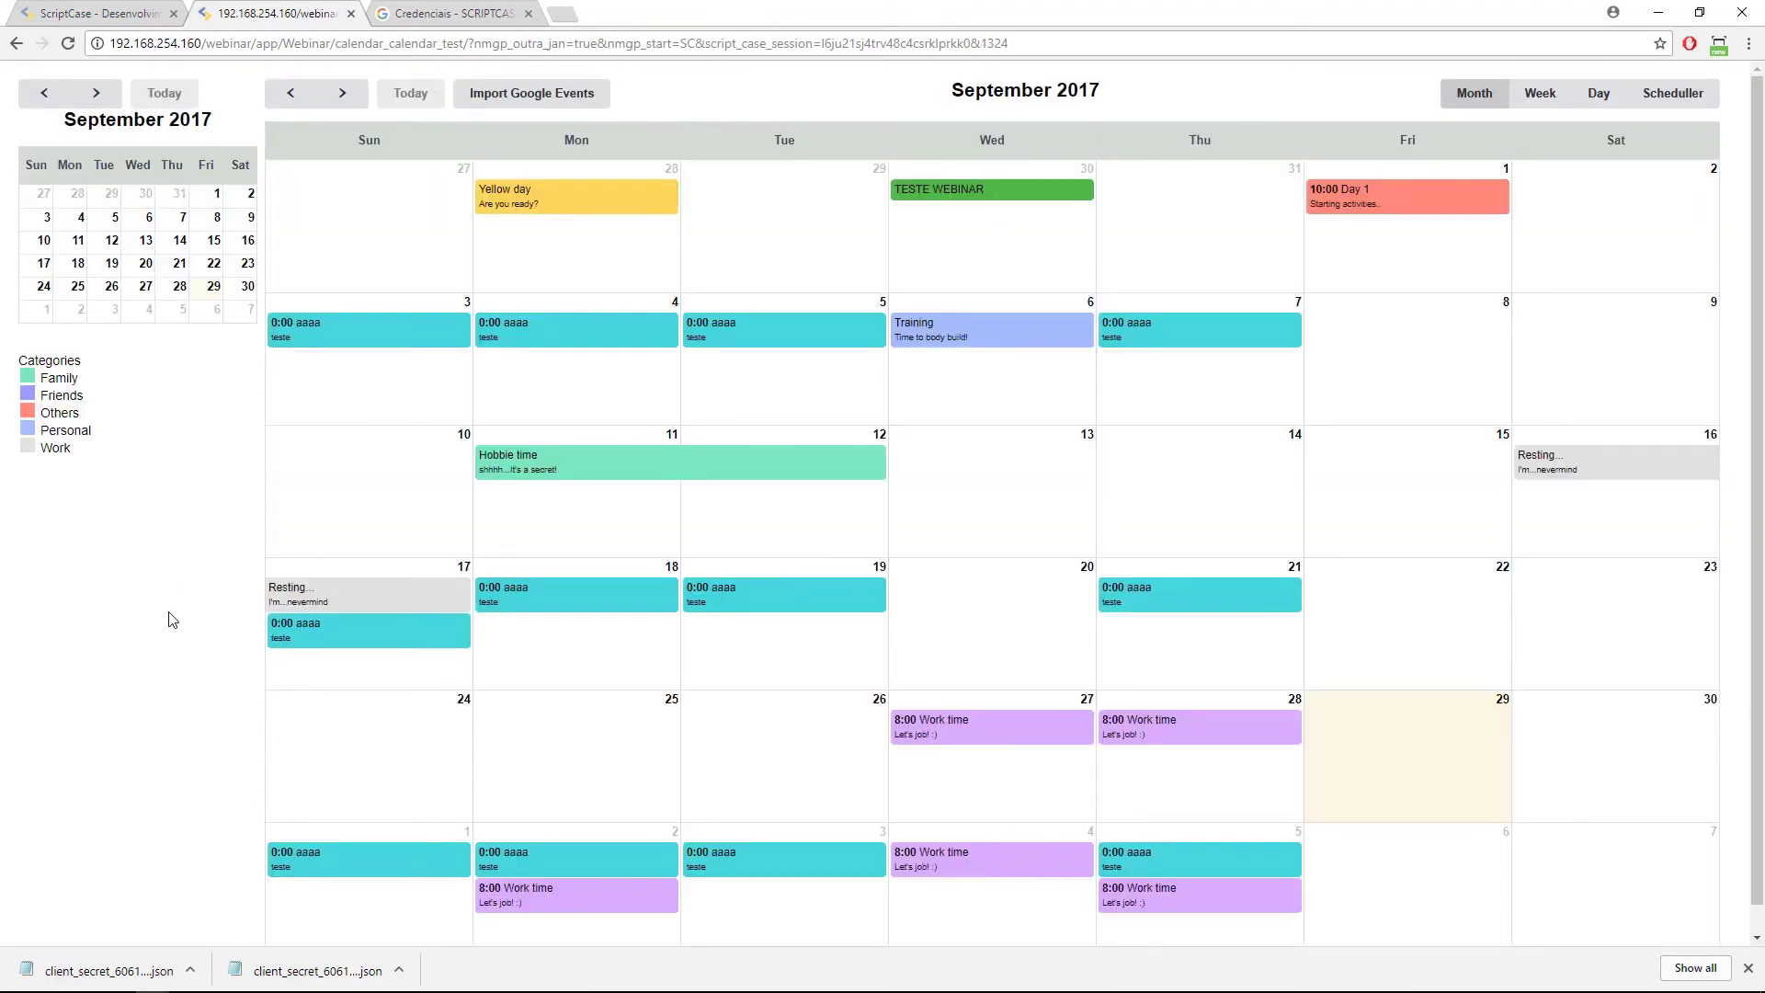
key("ctrl+p")
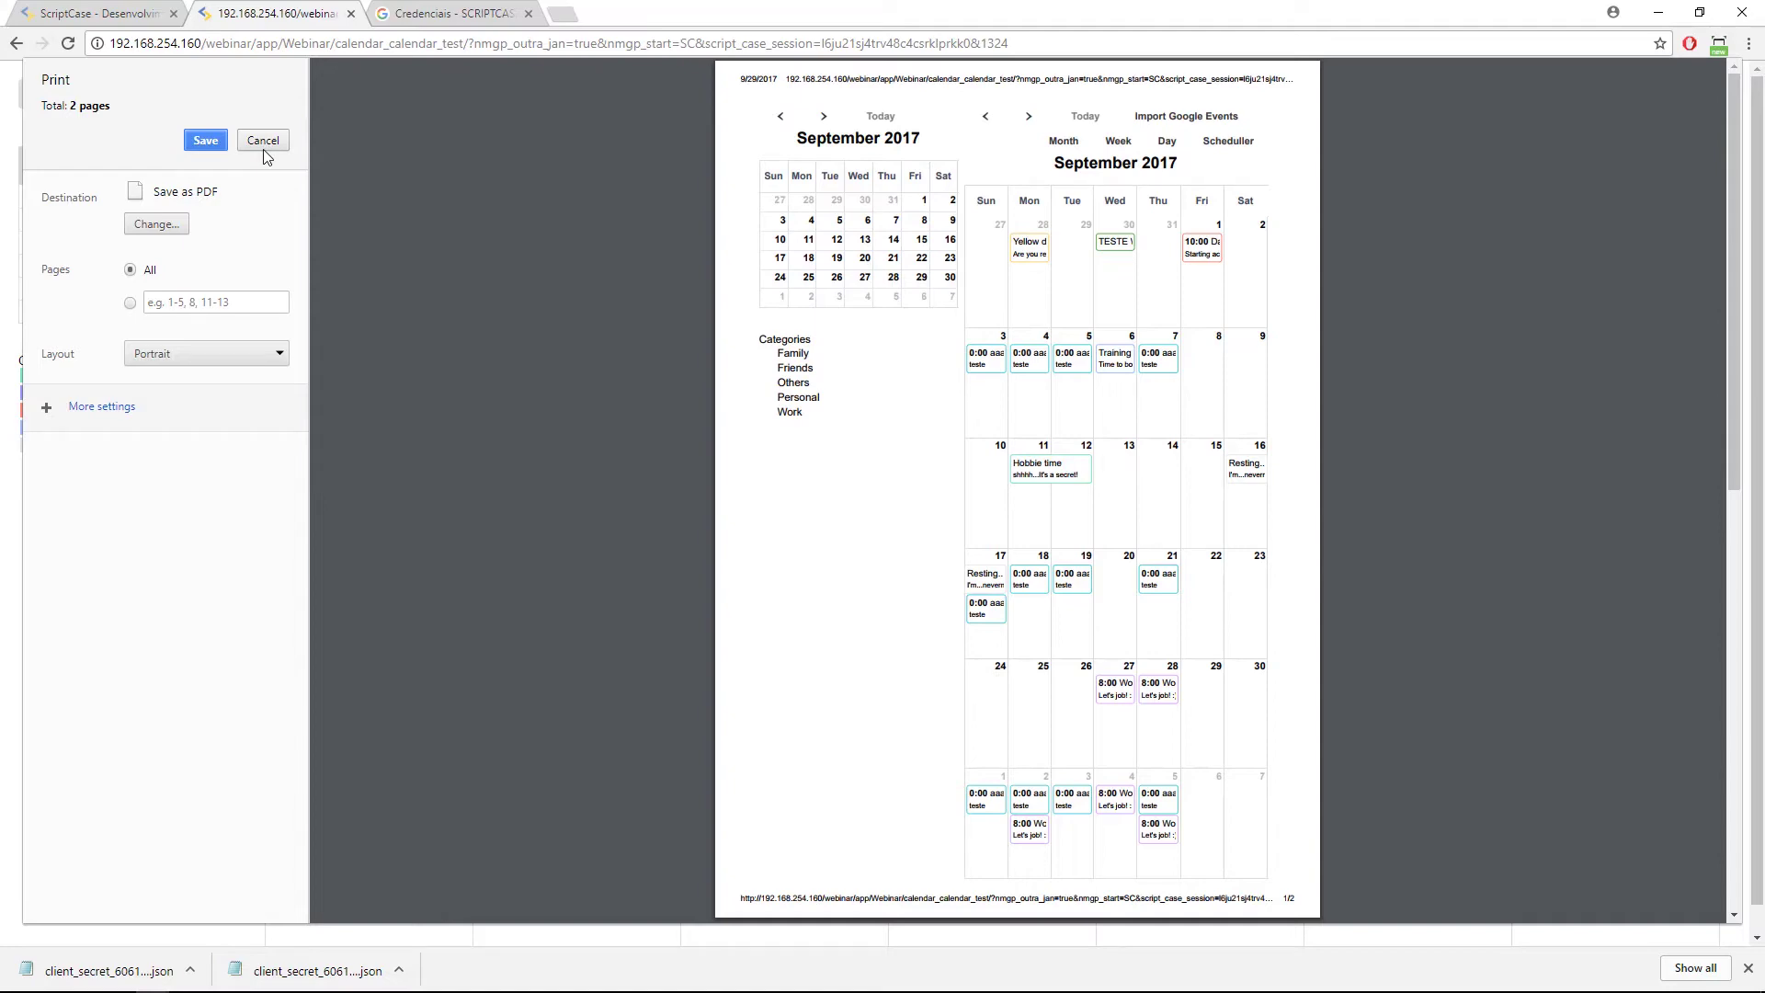
left_click(263, 149)
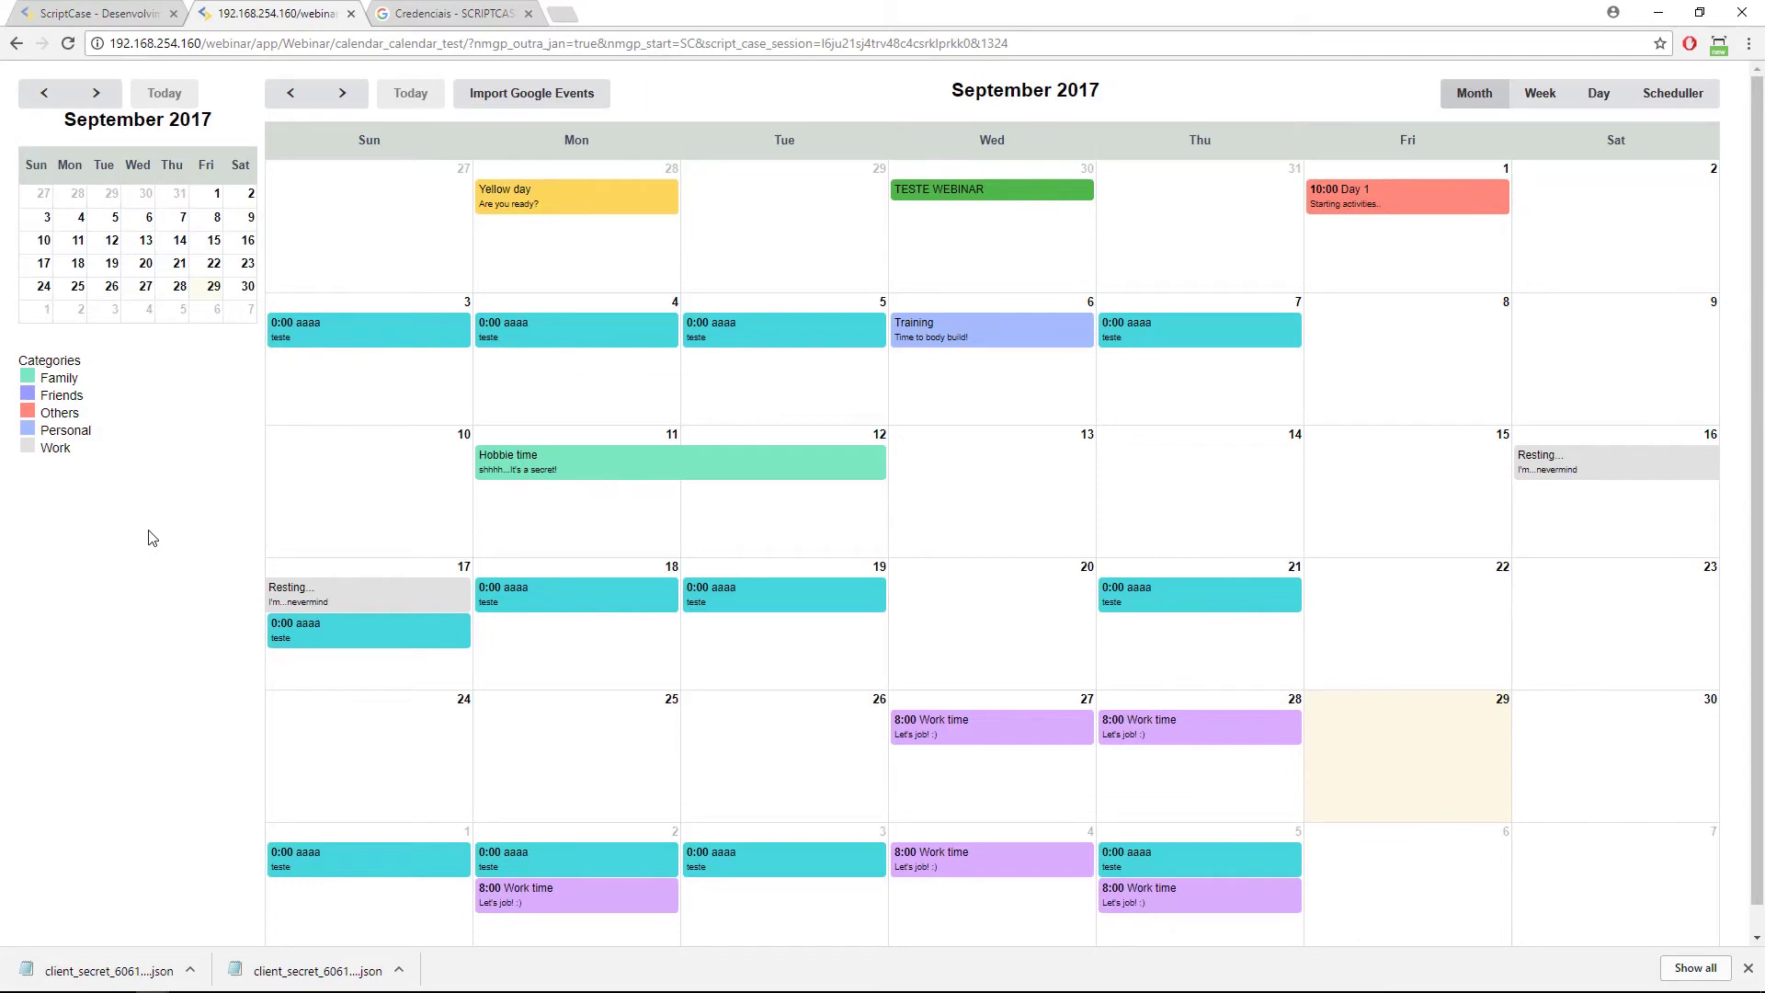
left_click(114, 14)
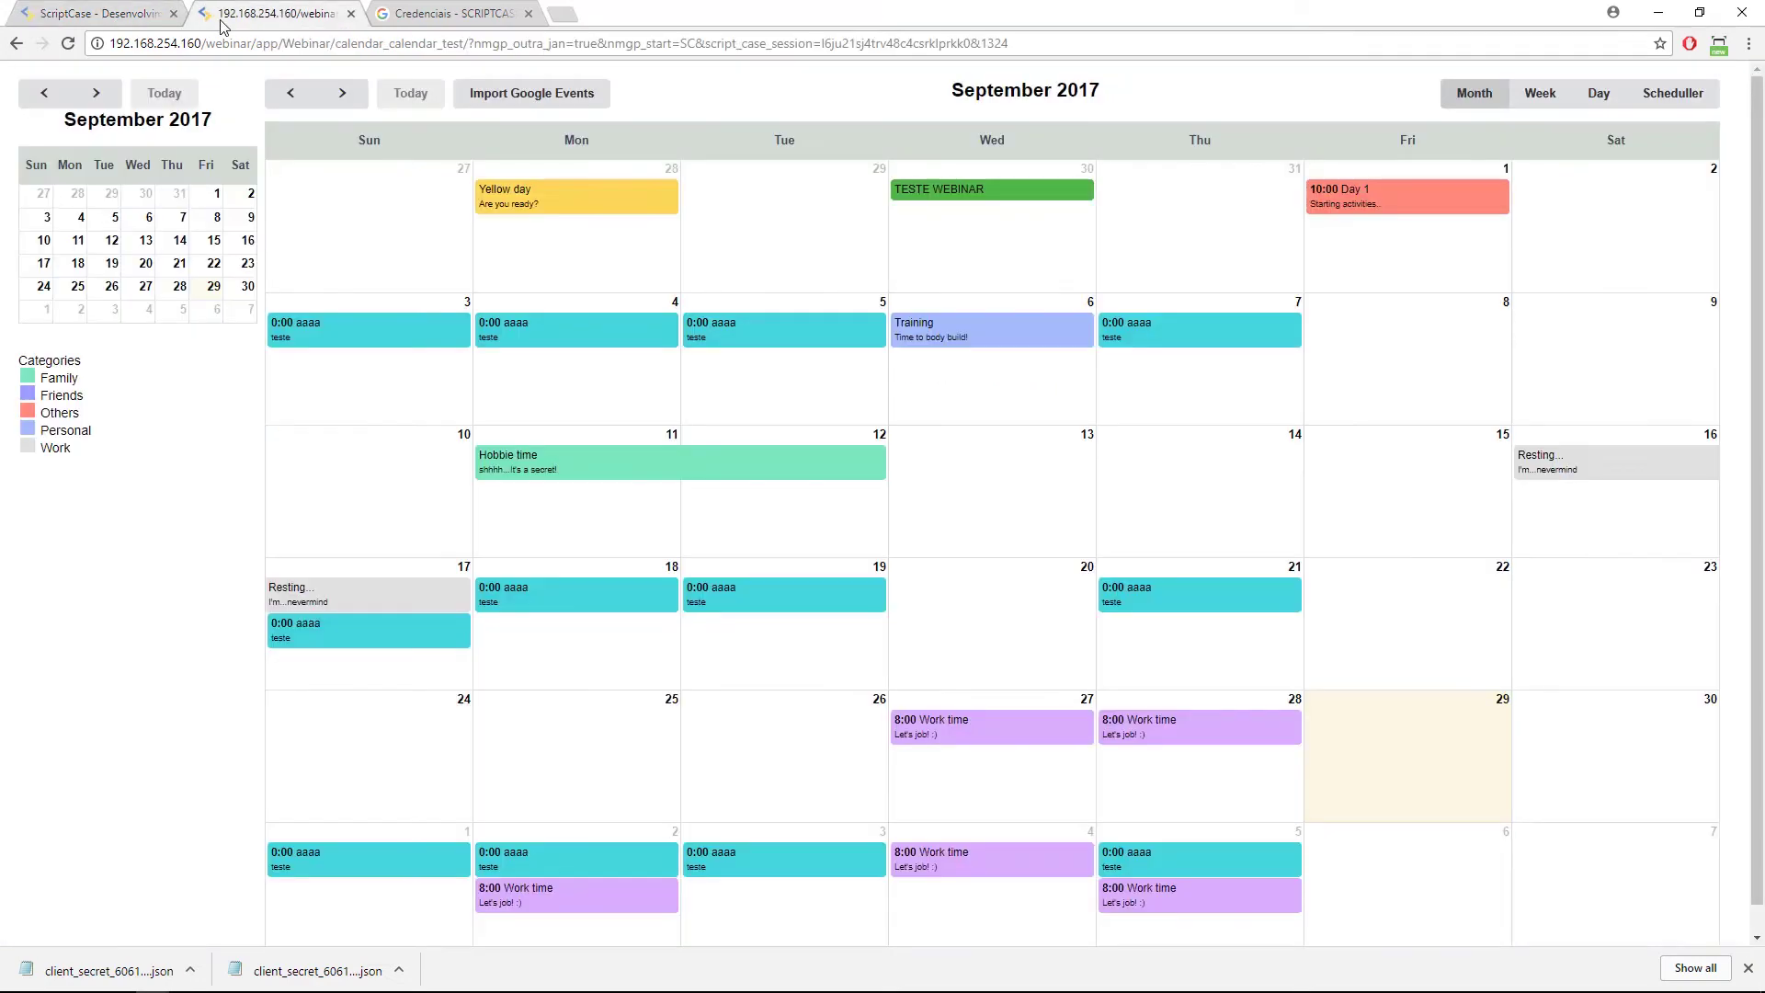
Switch to the running calendar app's September 2017 month view.
left_click(276, 13)
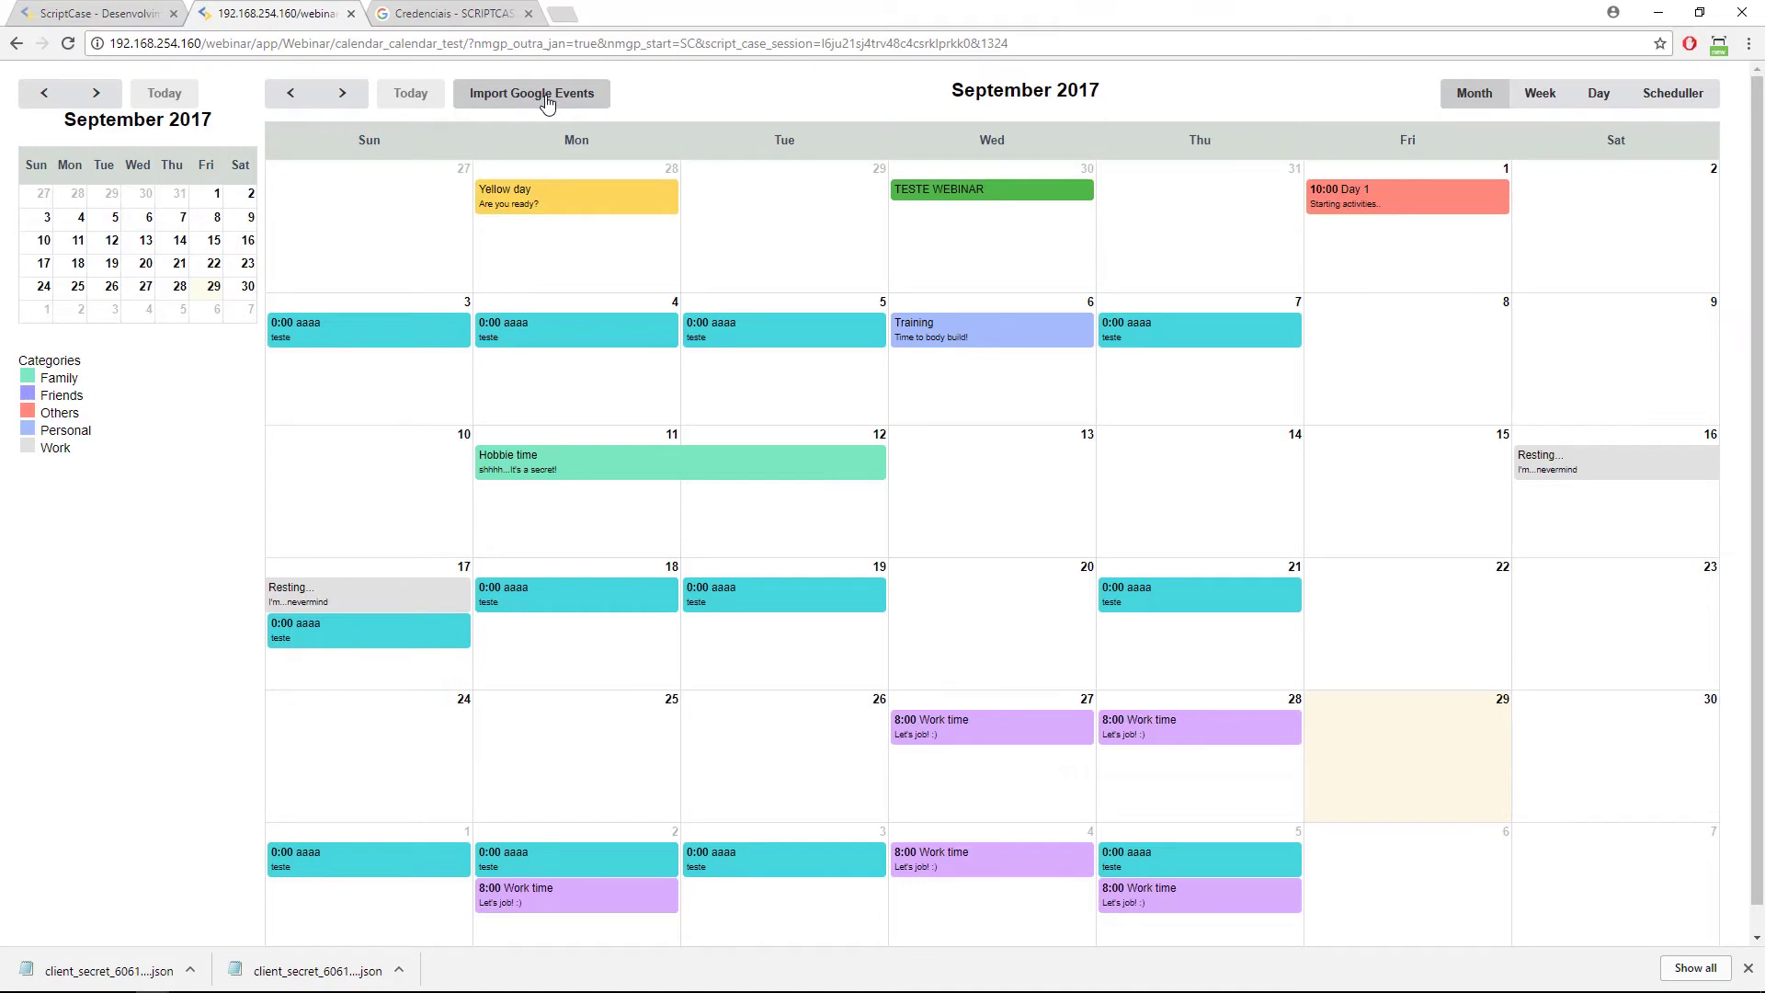
Check which Google calendars can be imported, then cancel the import.
left_click(548, 101)
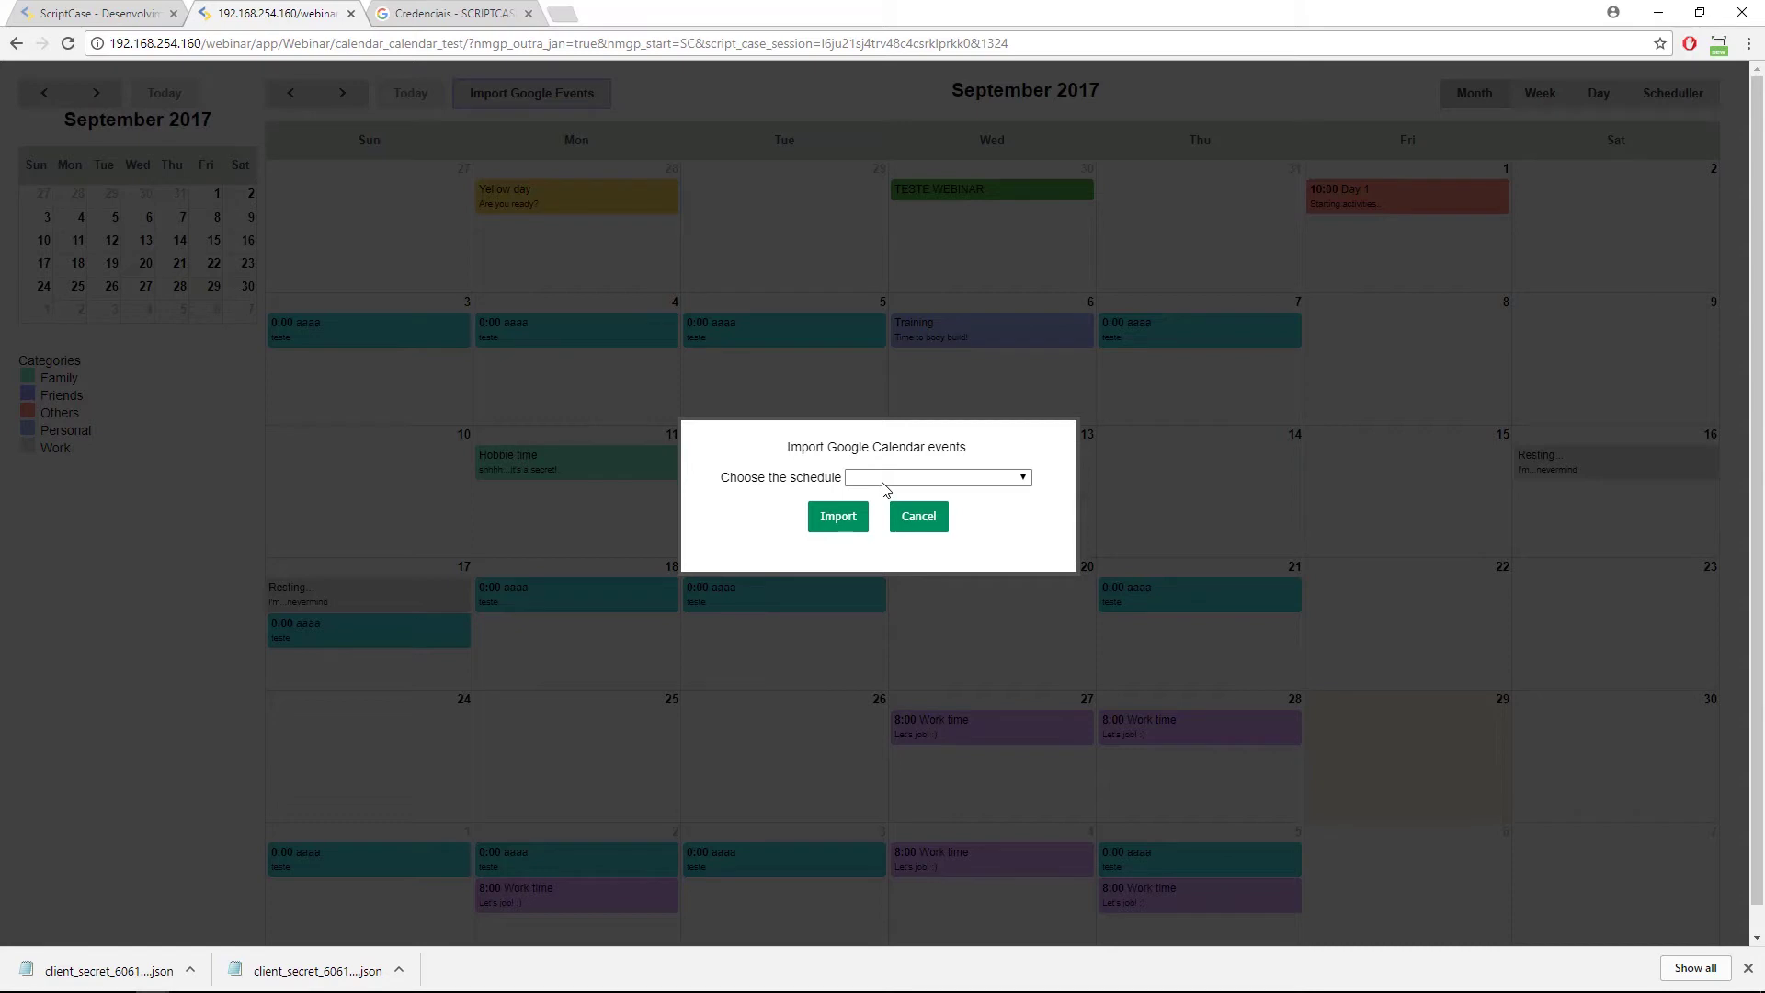
left_click(904, 476)
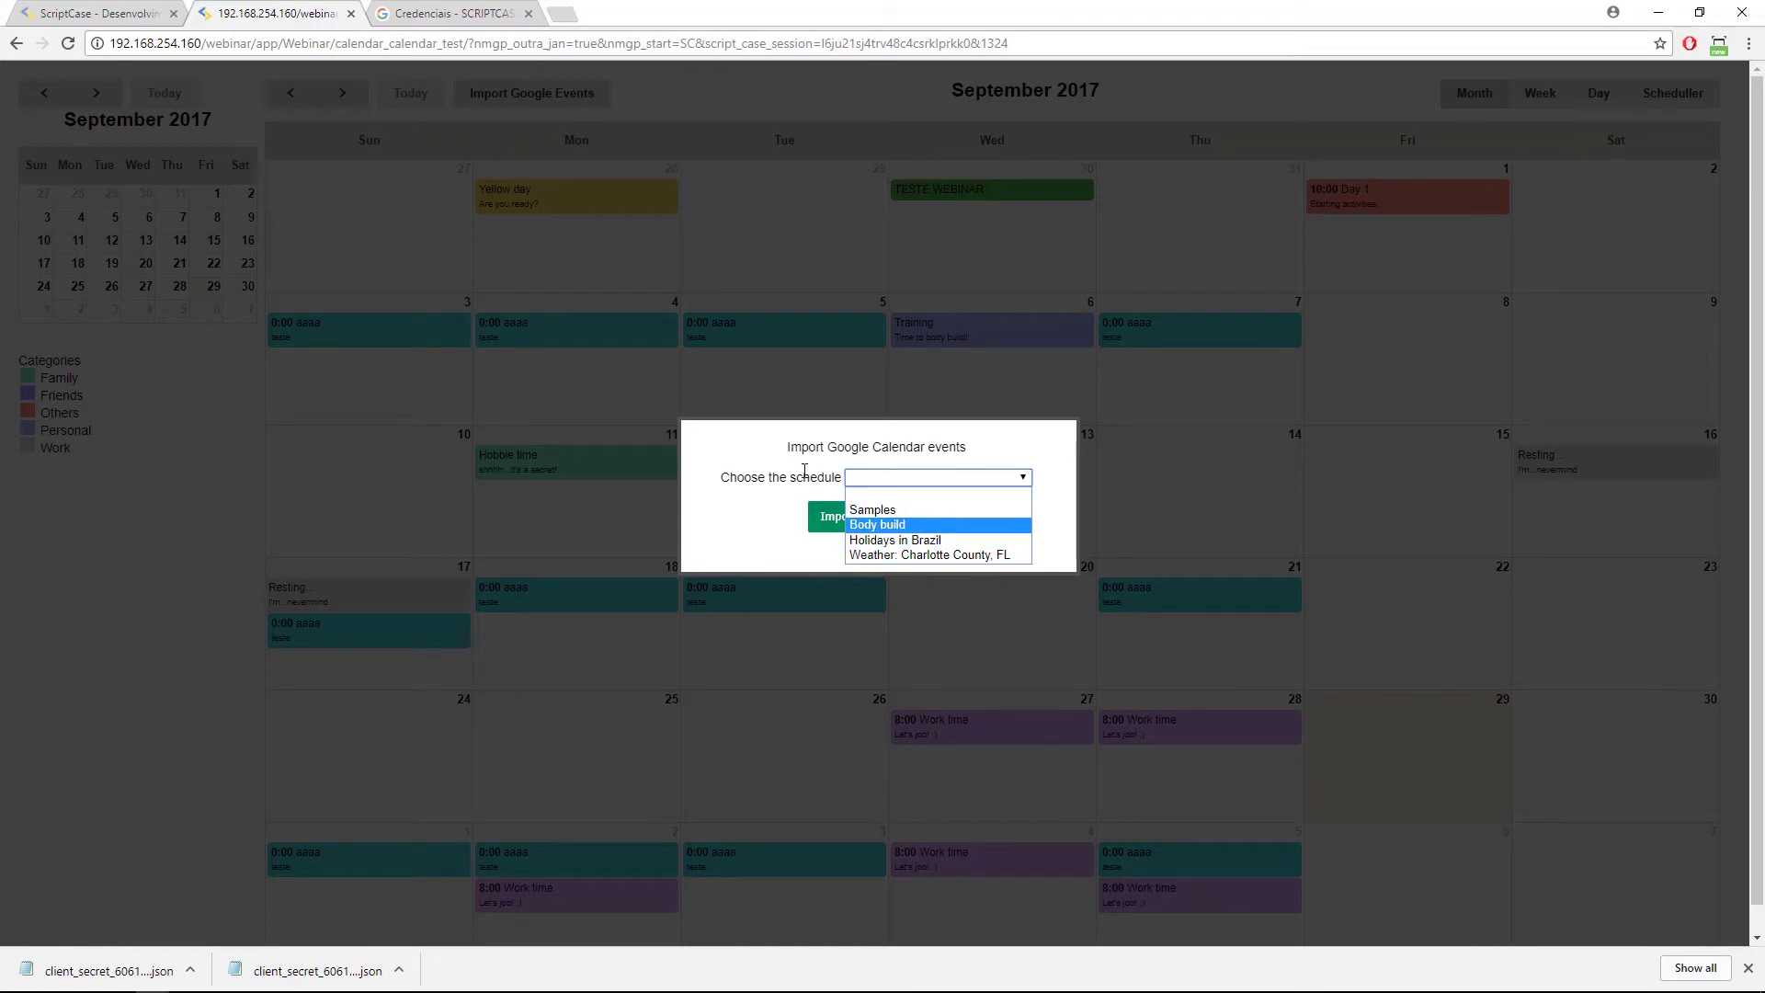
left_click(860, 478)
left_click(919, 517)
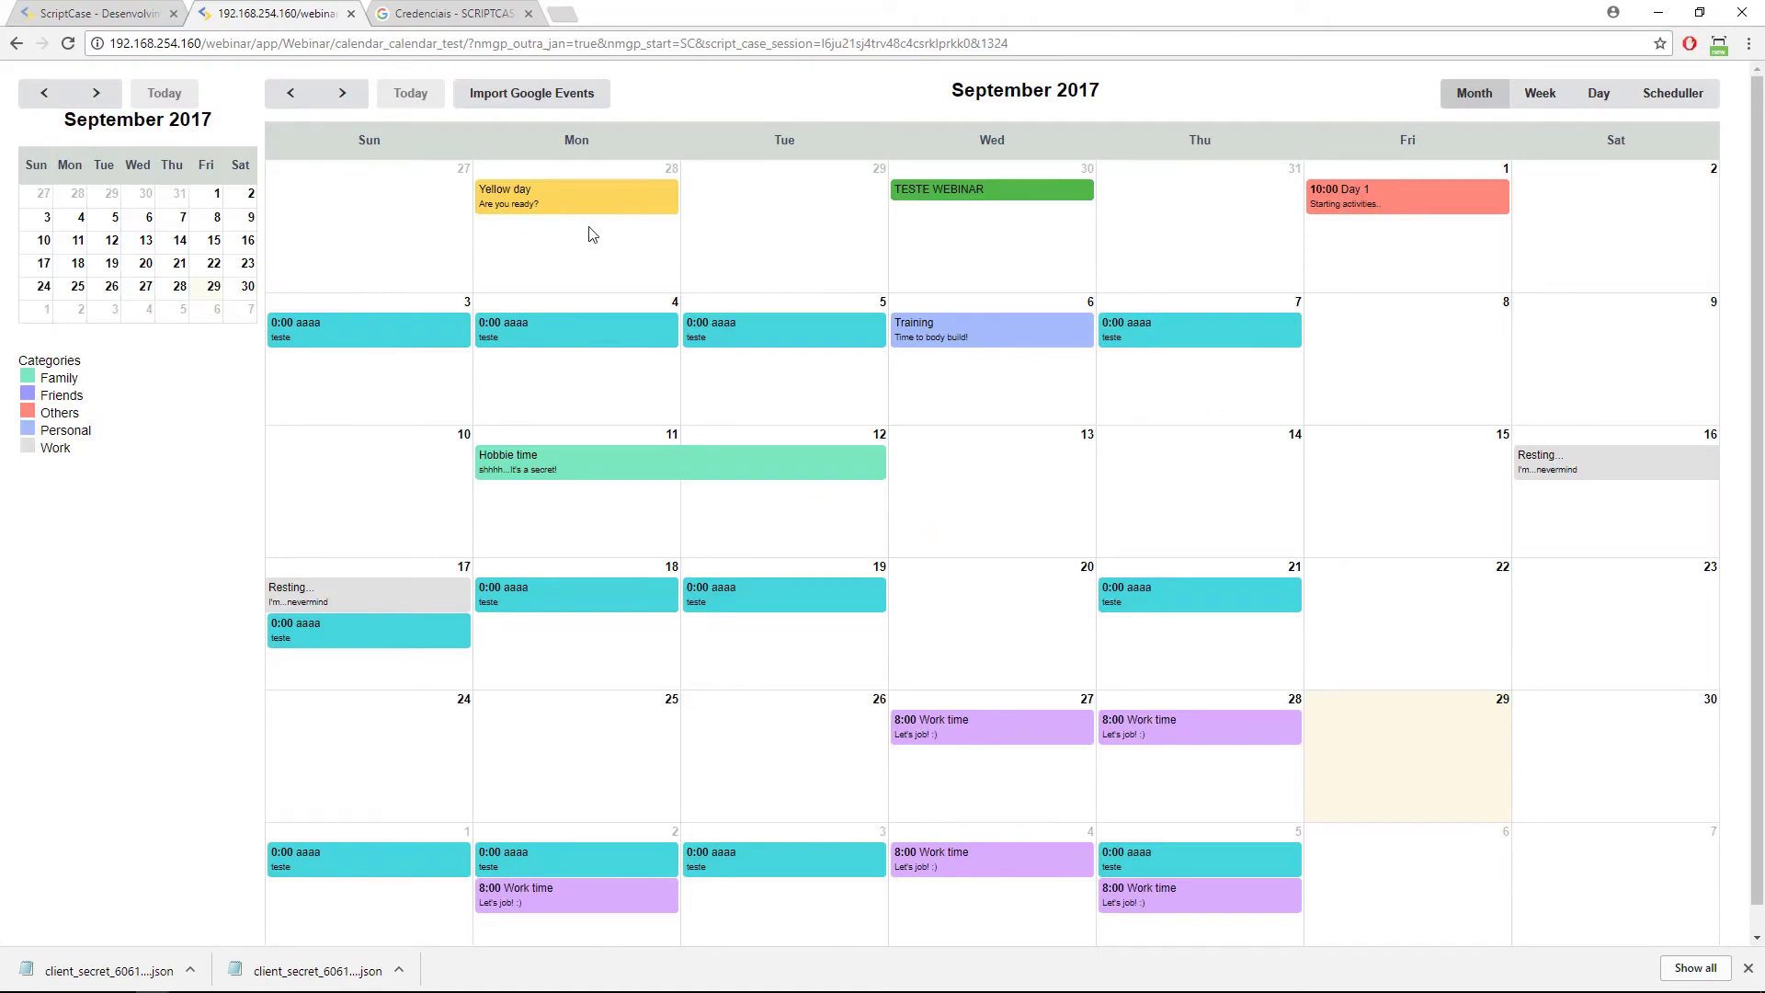
Link the recurring aaaa event to the Samples Google calendar, save it, and bring up the remote session.
left_click(1126, 588)
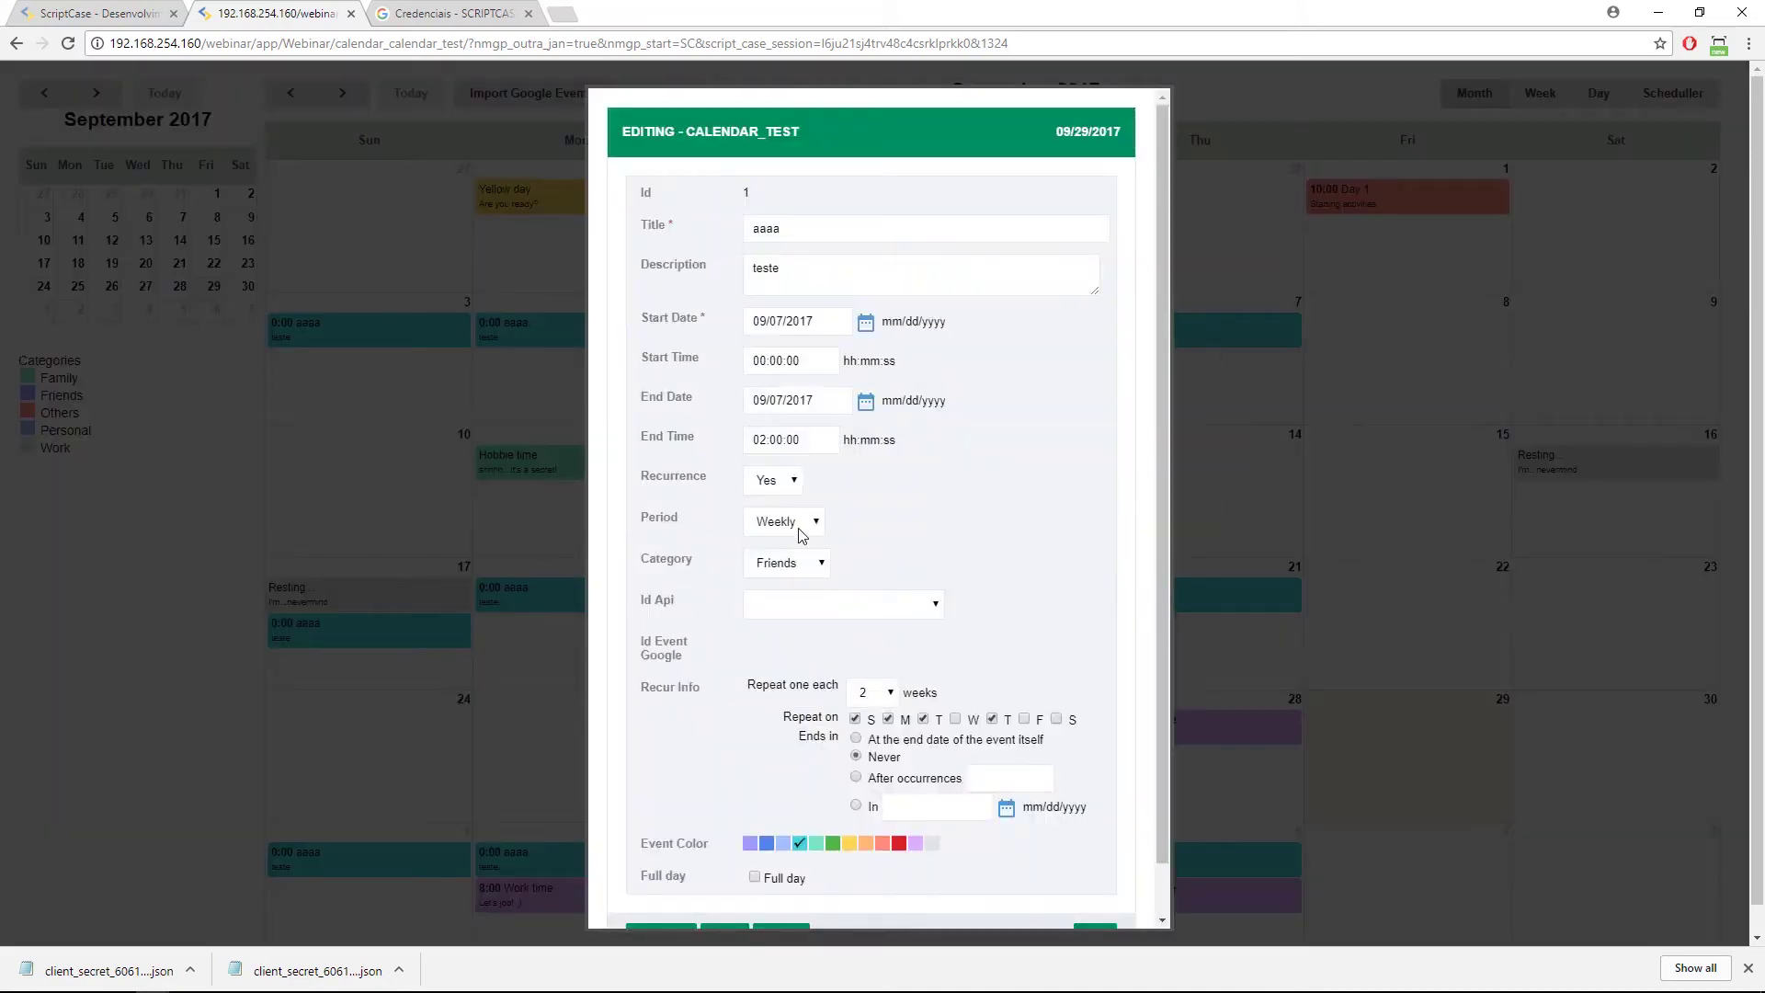
left_click(826, 604)
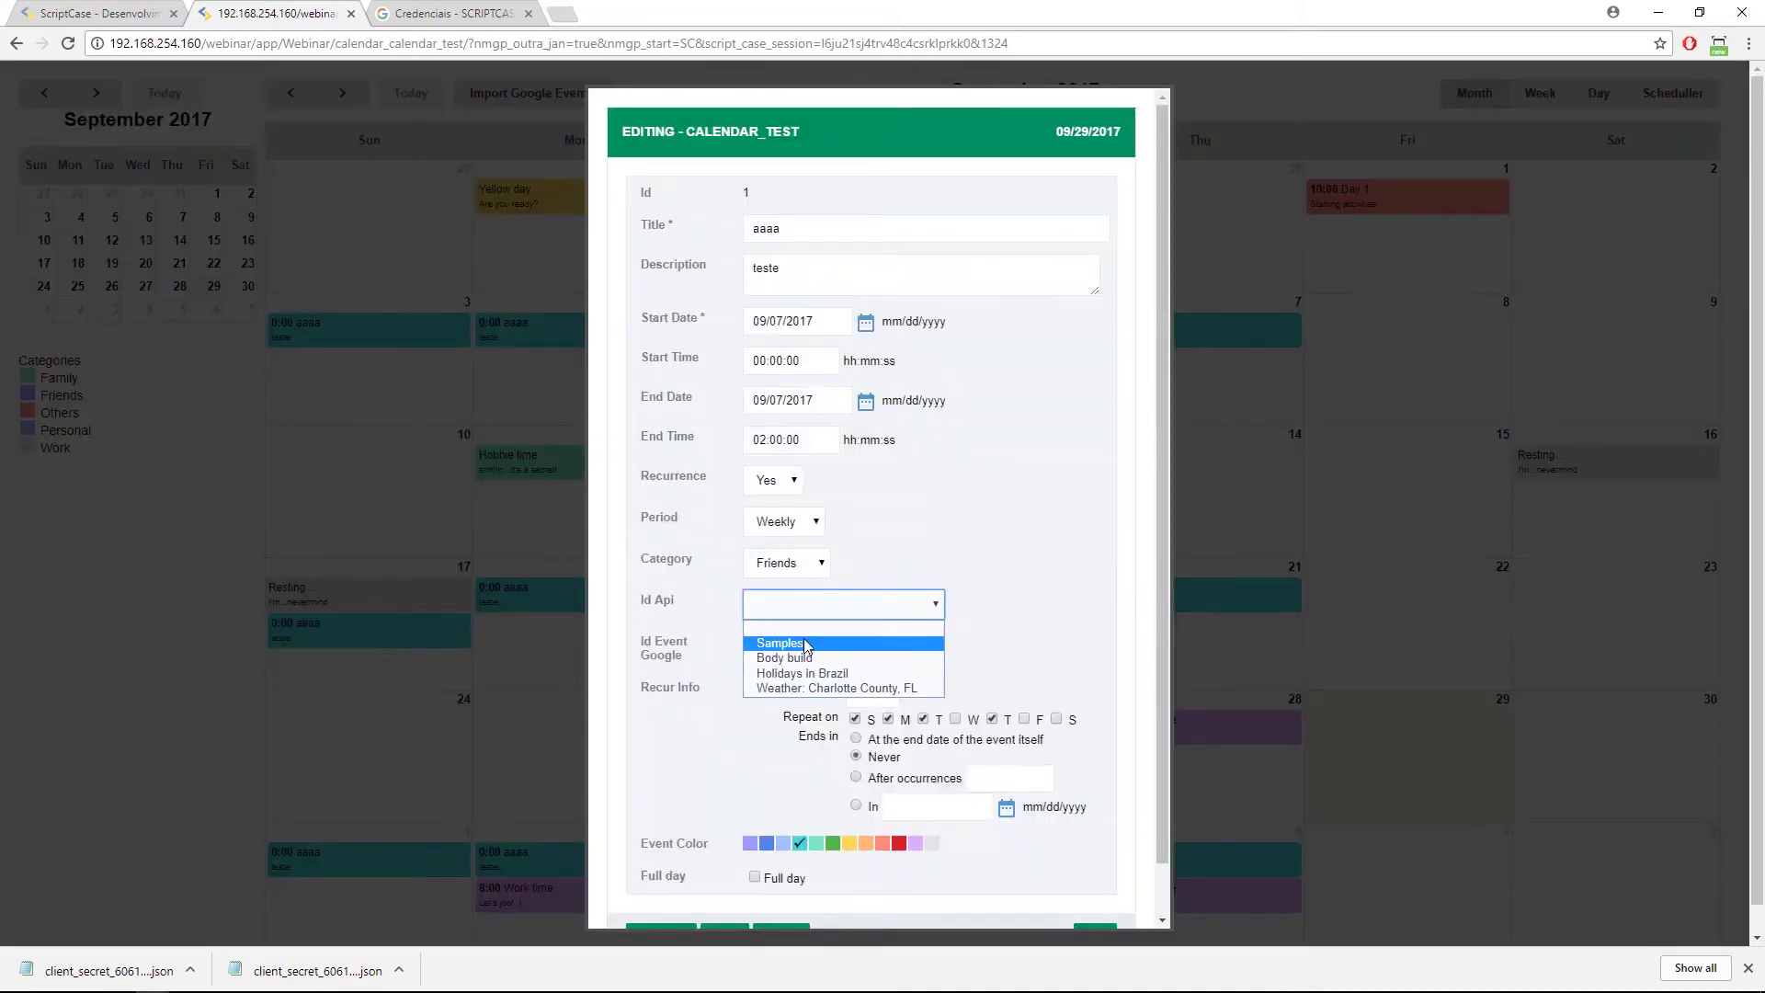
left_click(805, 644)
scroll(765, 831, "down", 1)
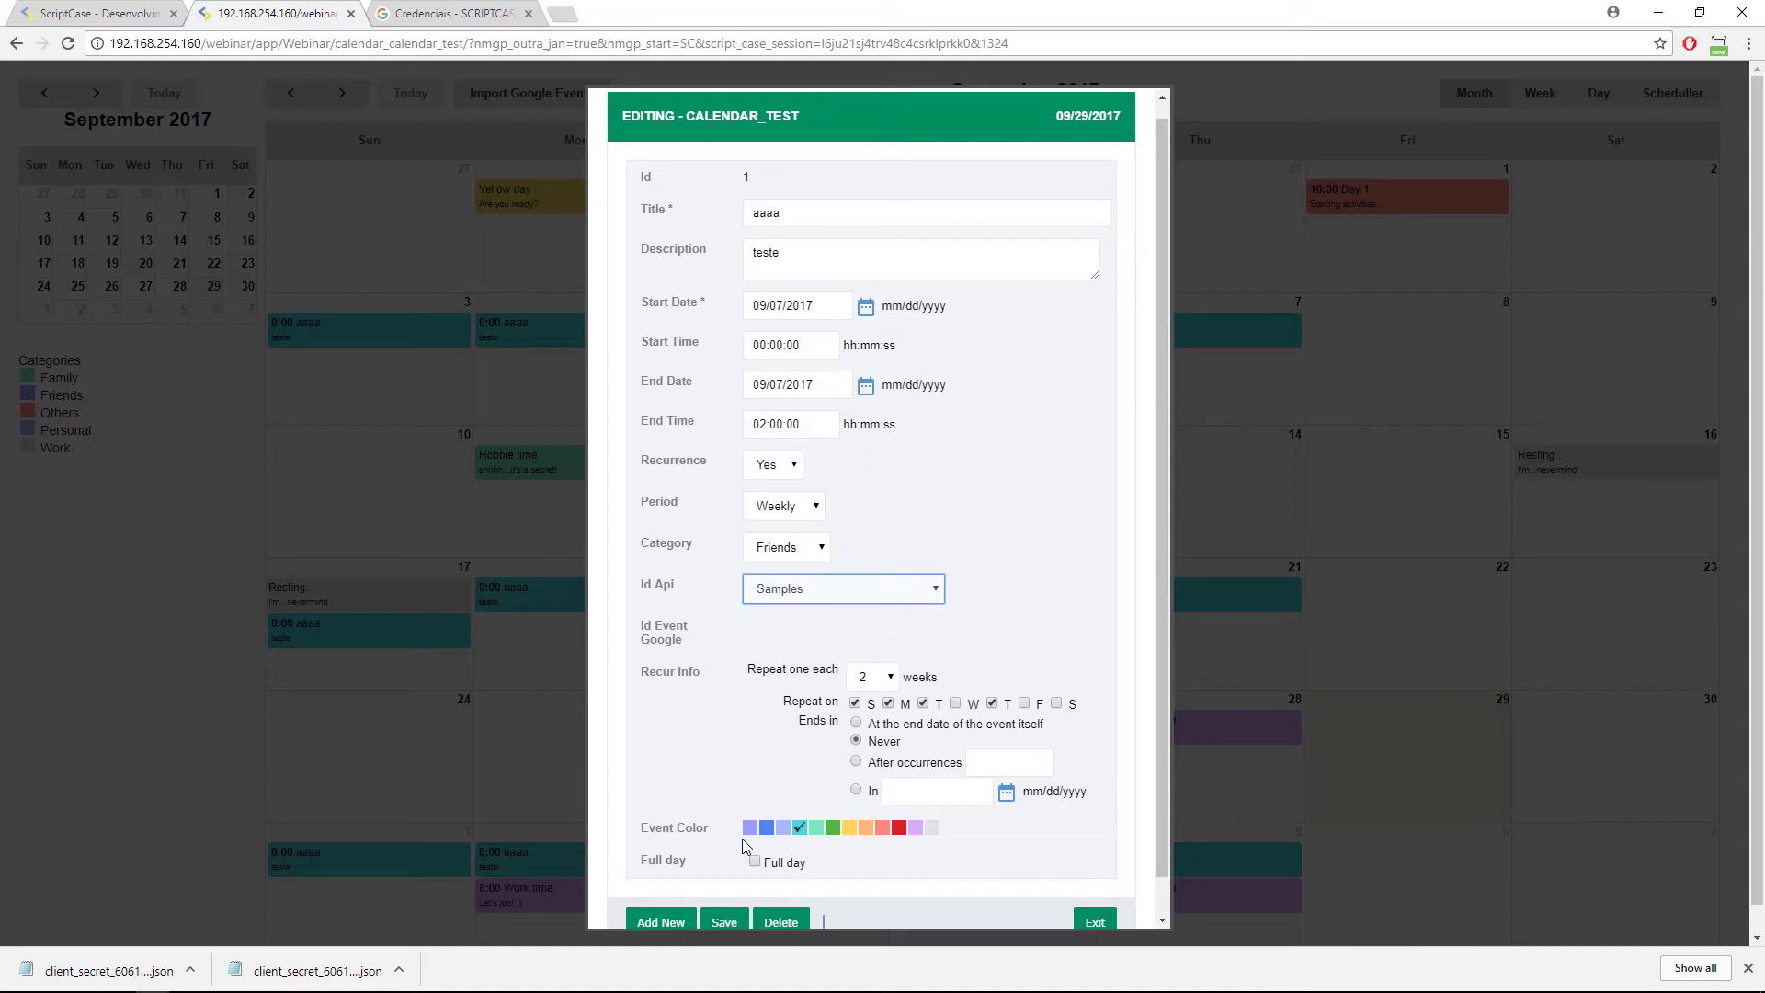
left_click(725, 884)
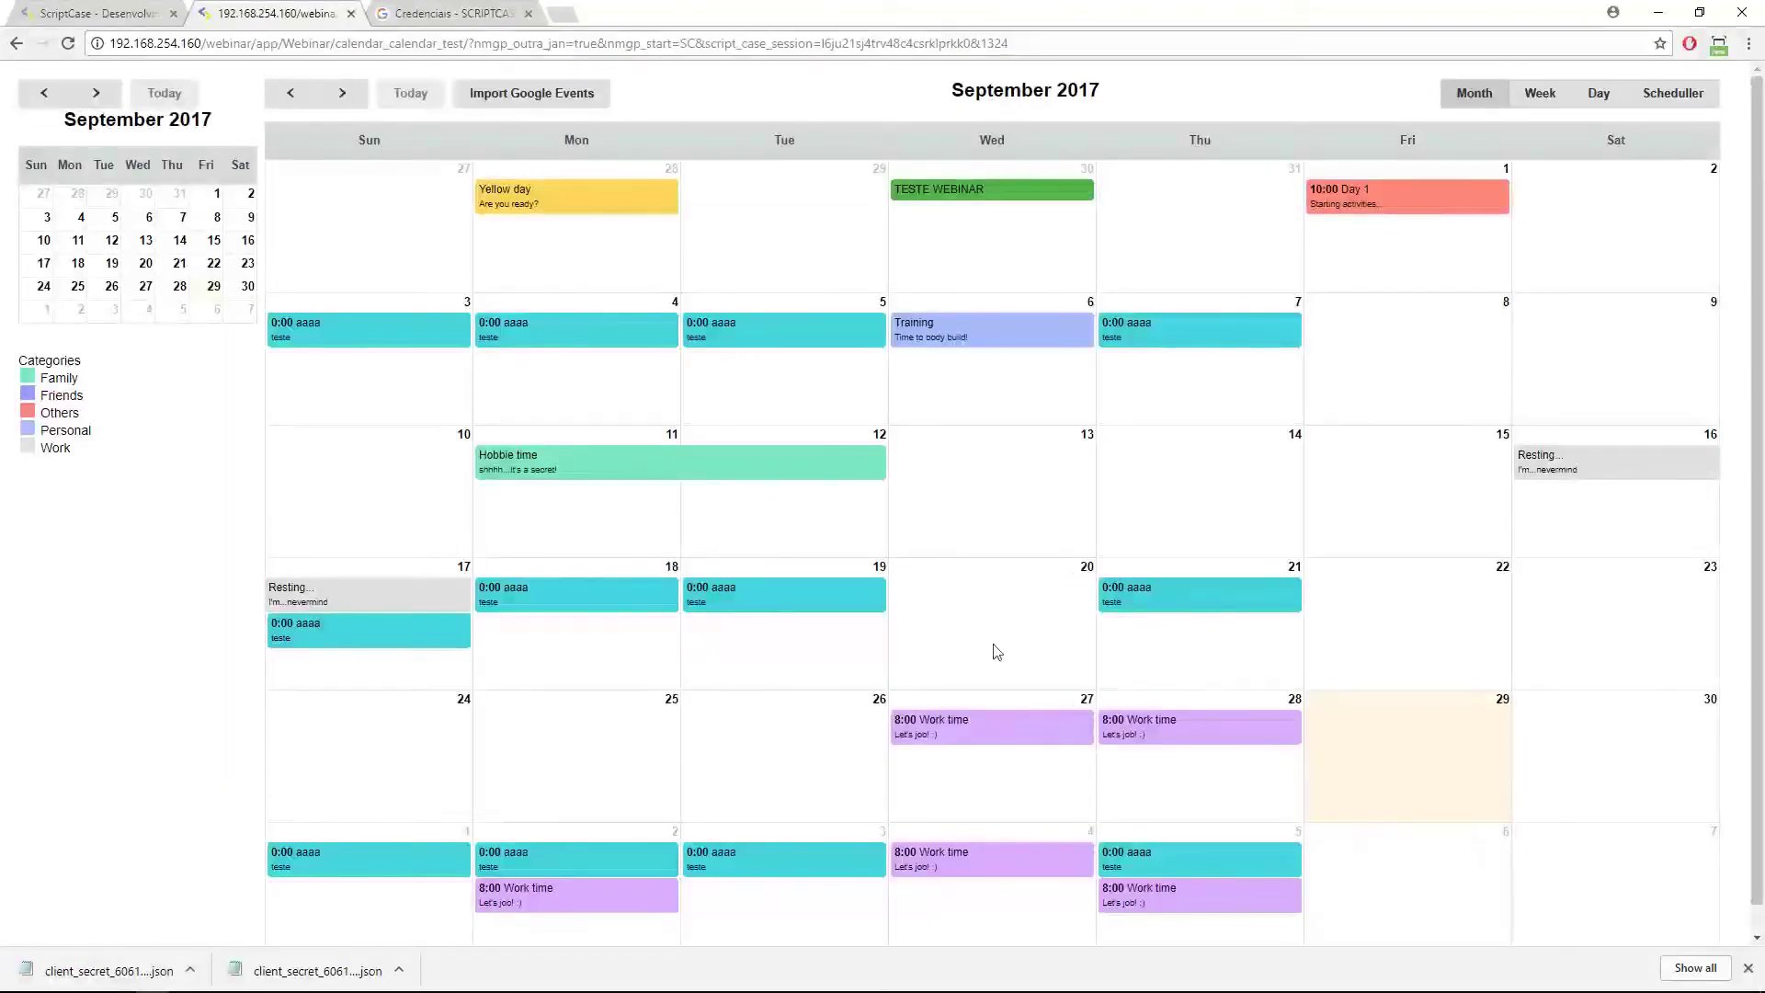
left_click(333, 988)
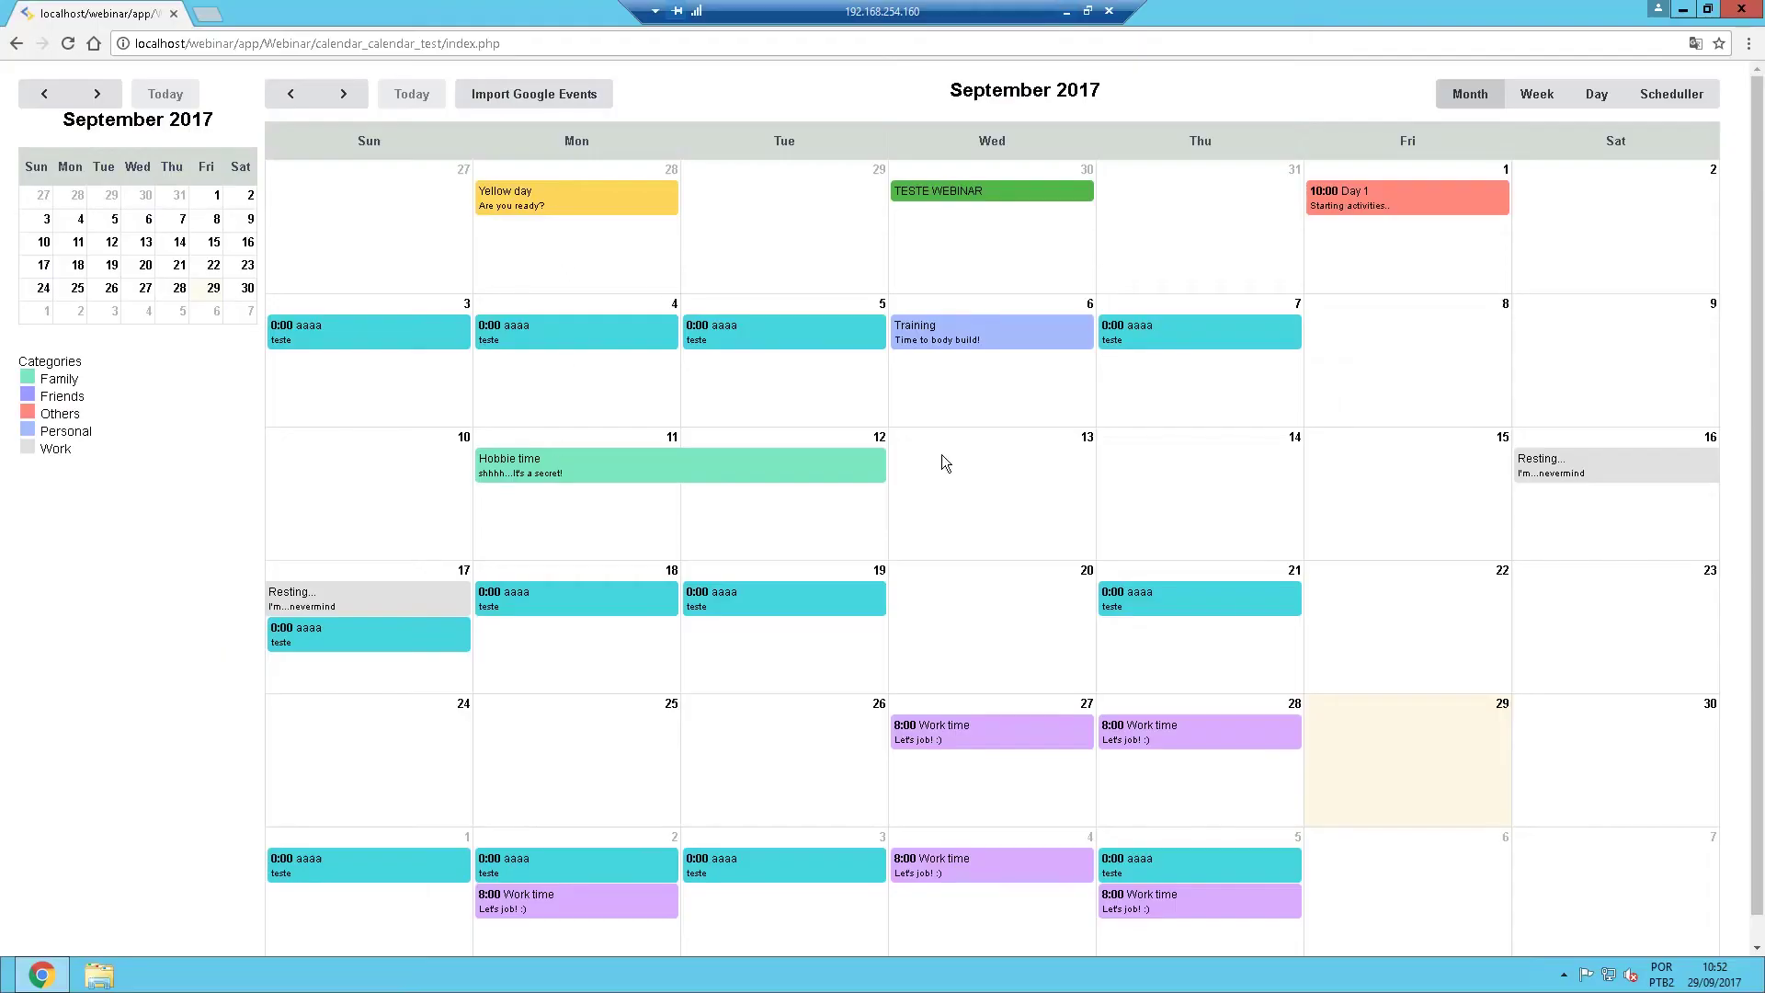
Open Google Calendar in a new tab and view the 14 September aaaa event.
left_click(218, 18)
type("ca")
key("Return")
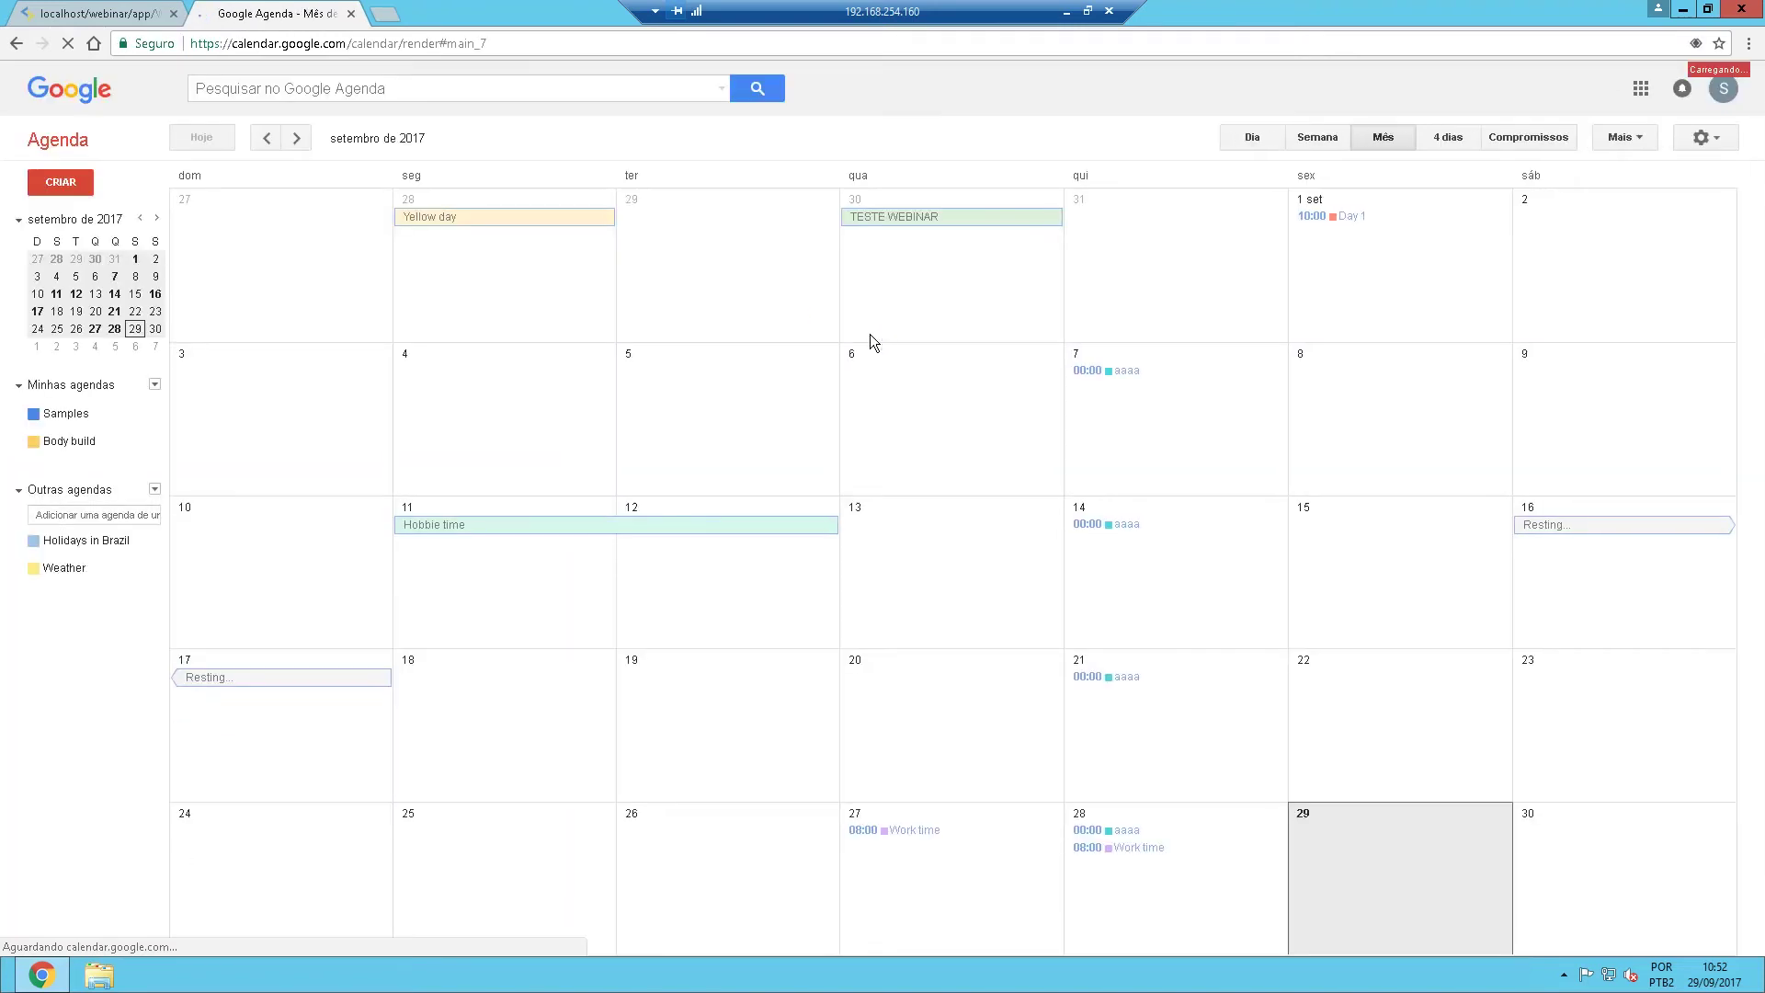
left_click(1134, 524)
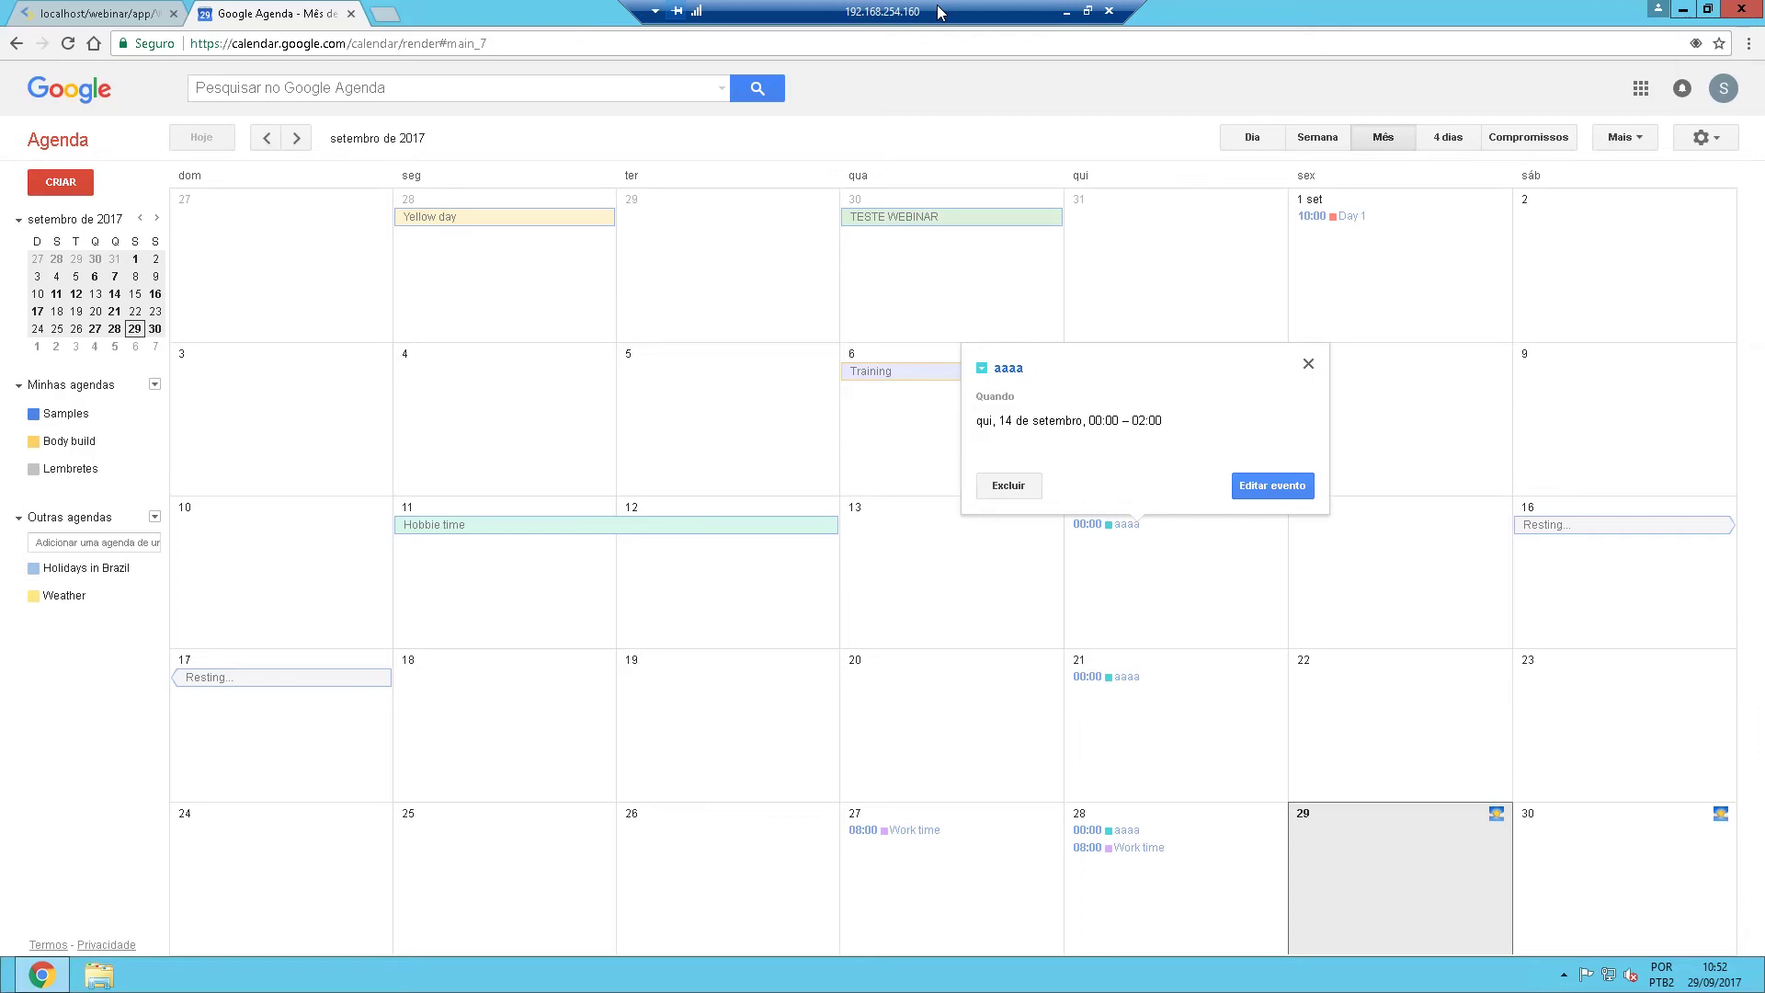
Return to the calendar app tab and minimize the remote session to the host desktop.
left_click(88, 16)
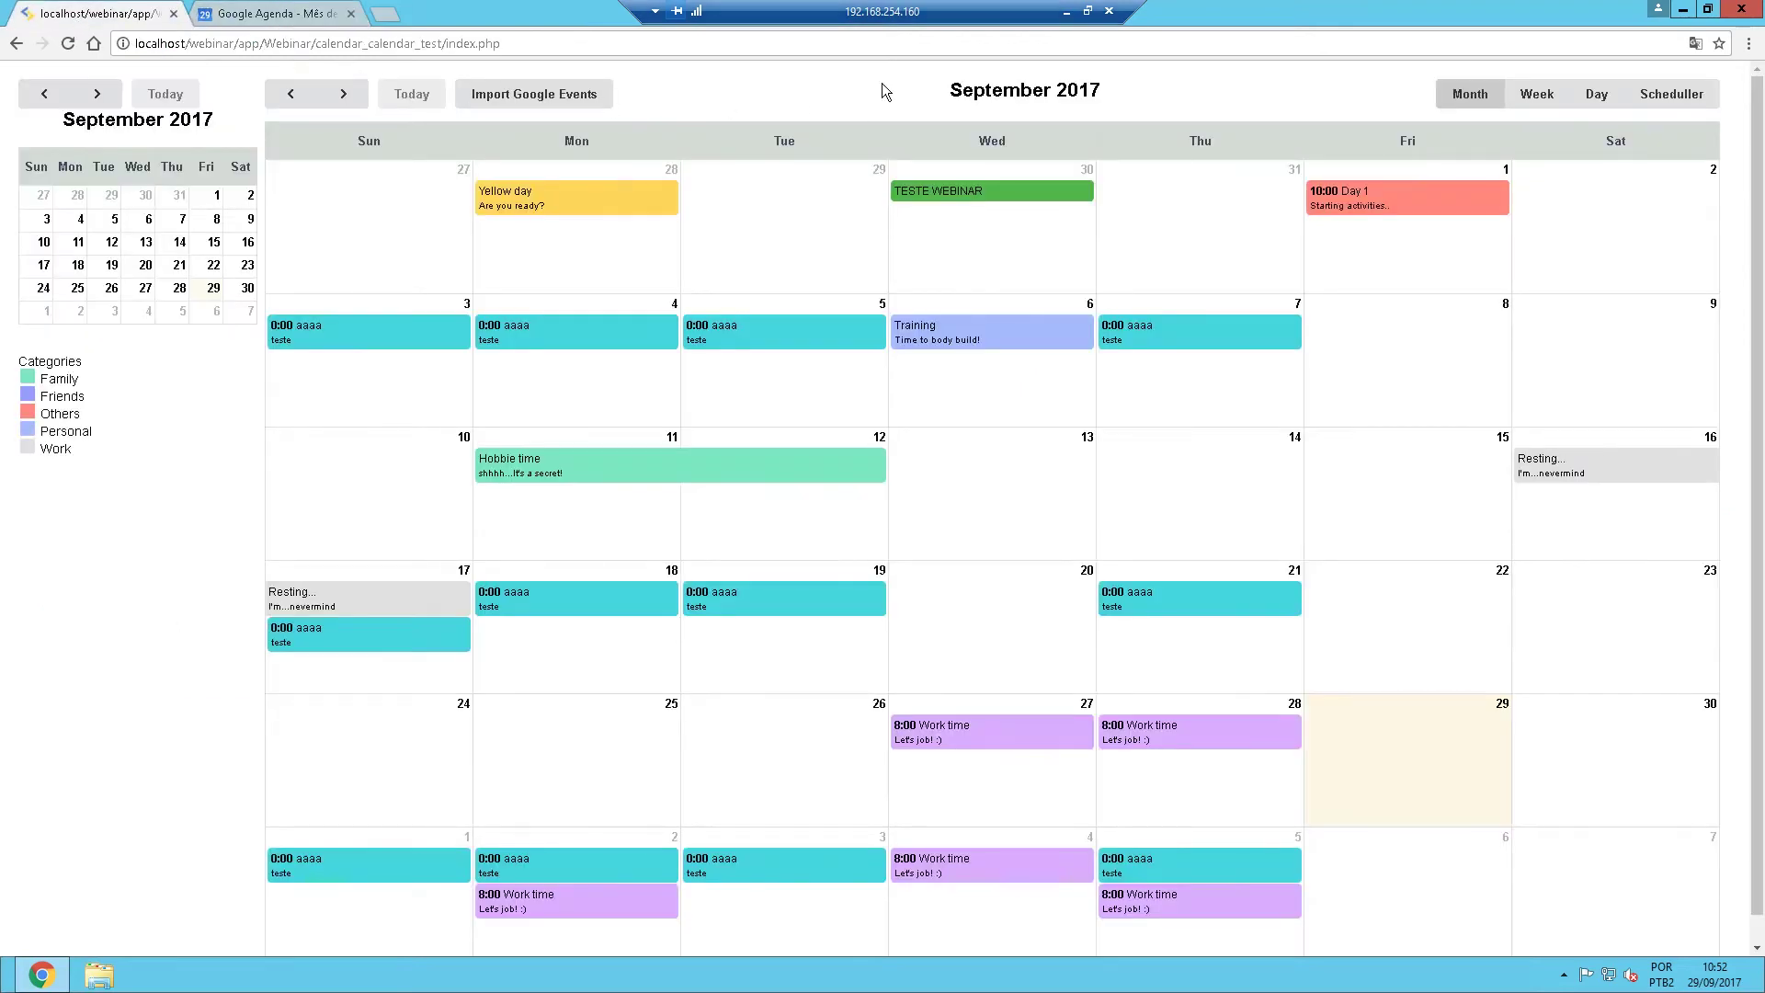
left_click(1068, 12)
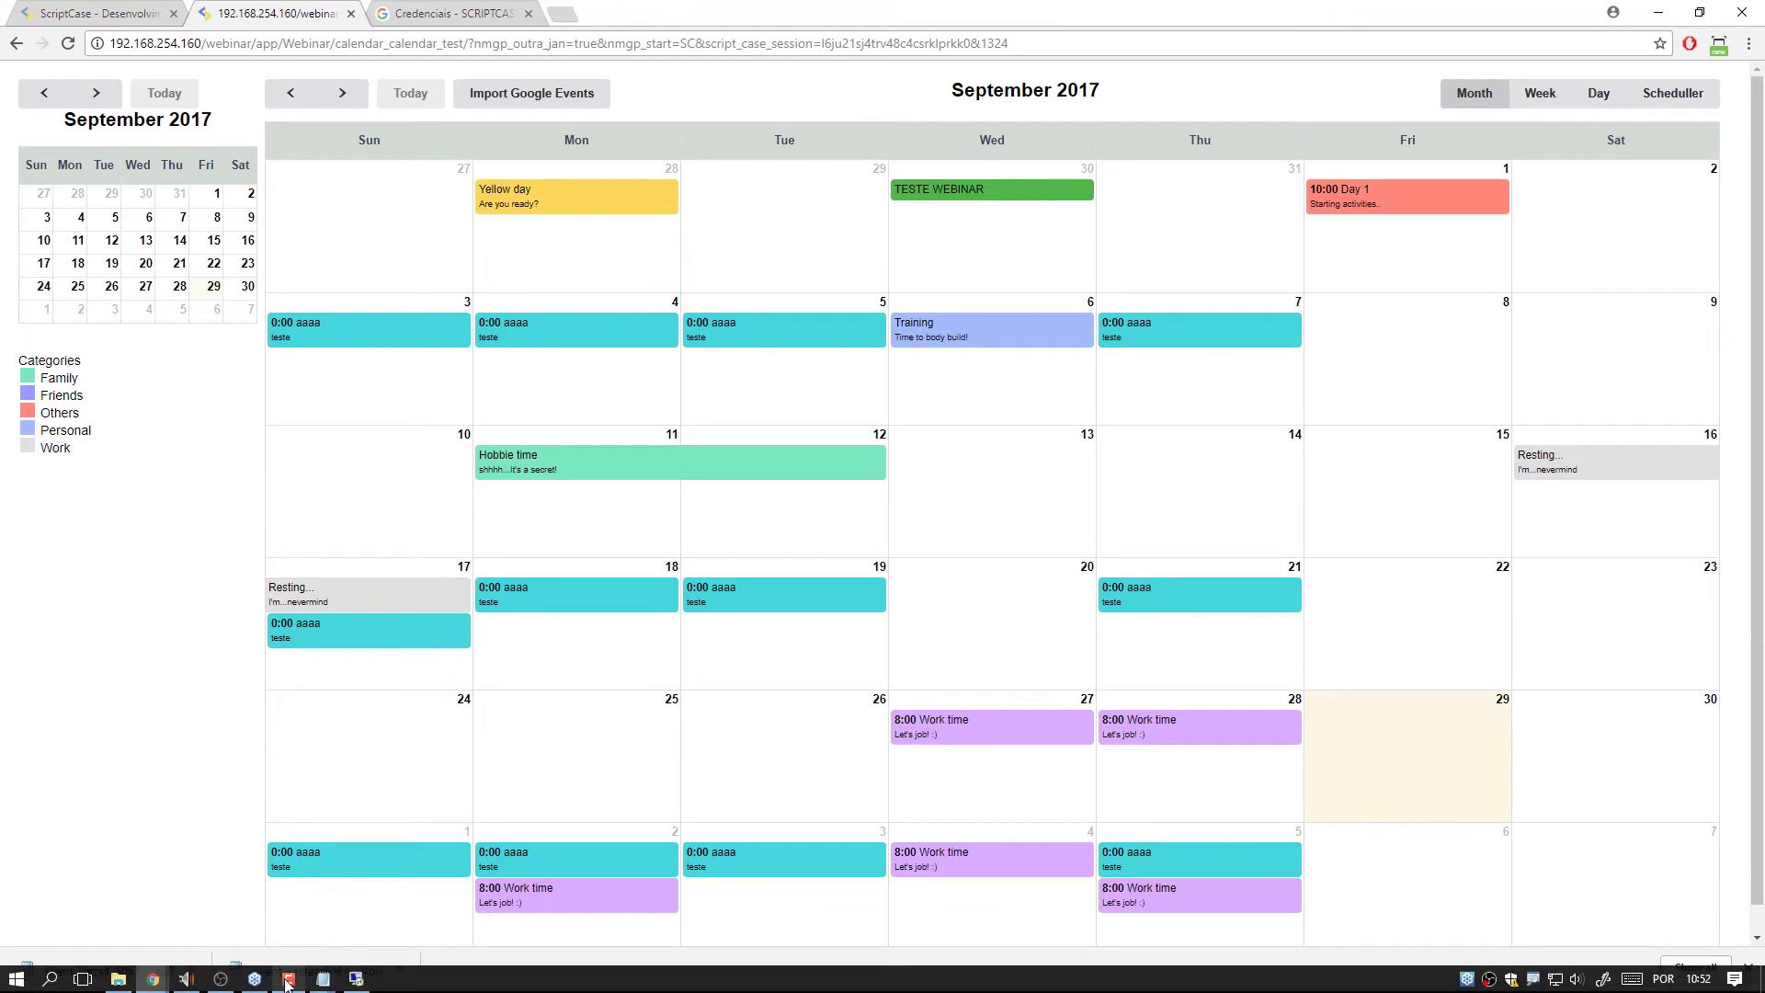
mouse_move(280, 986)
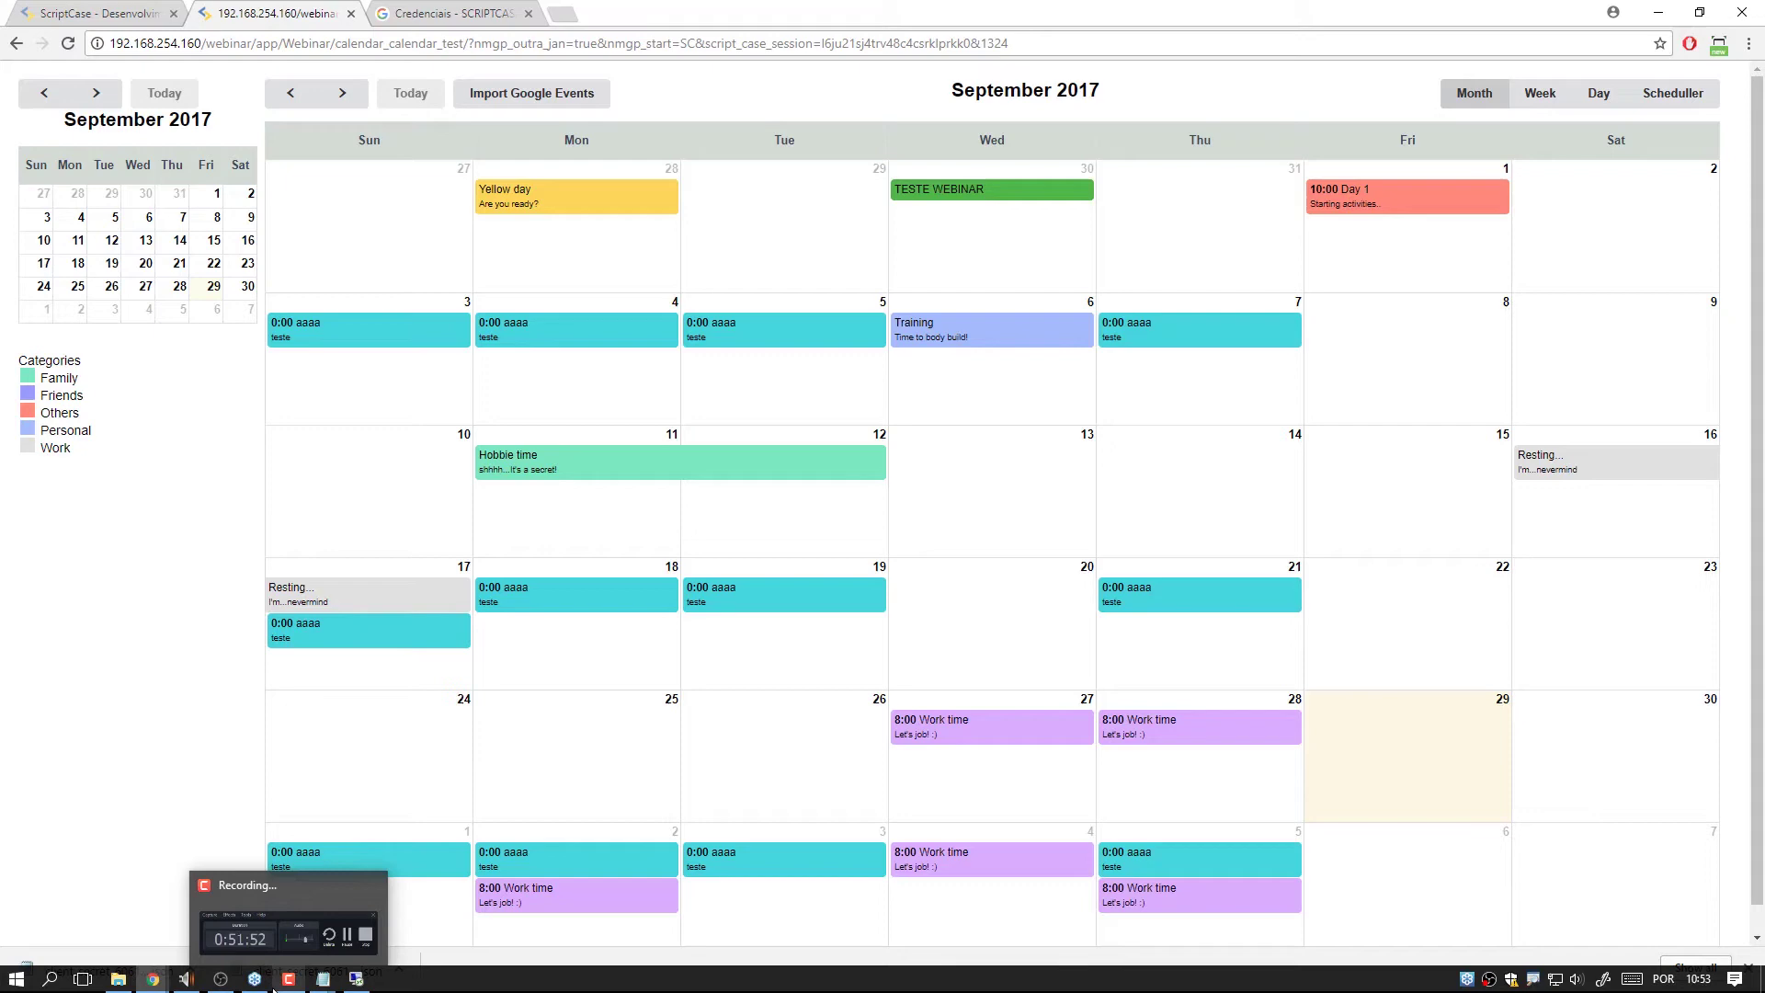
left_click(112, 22)
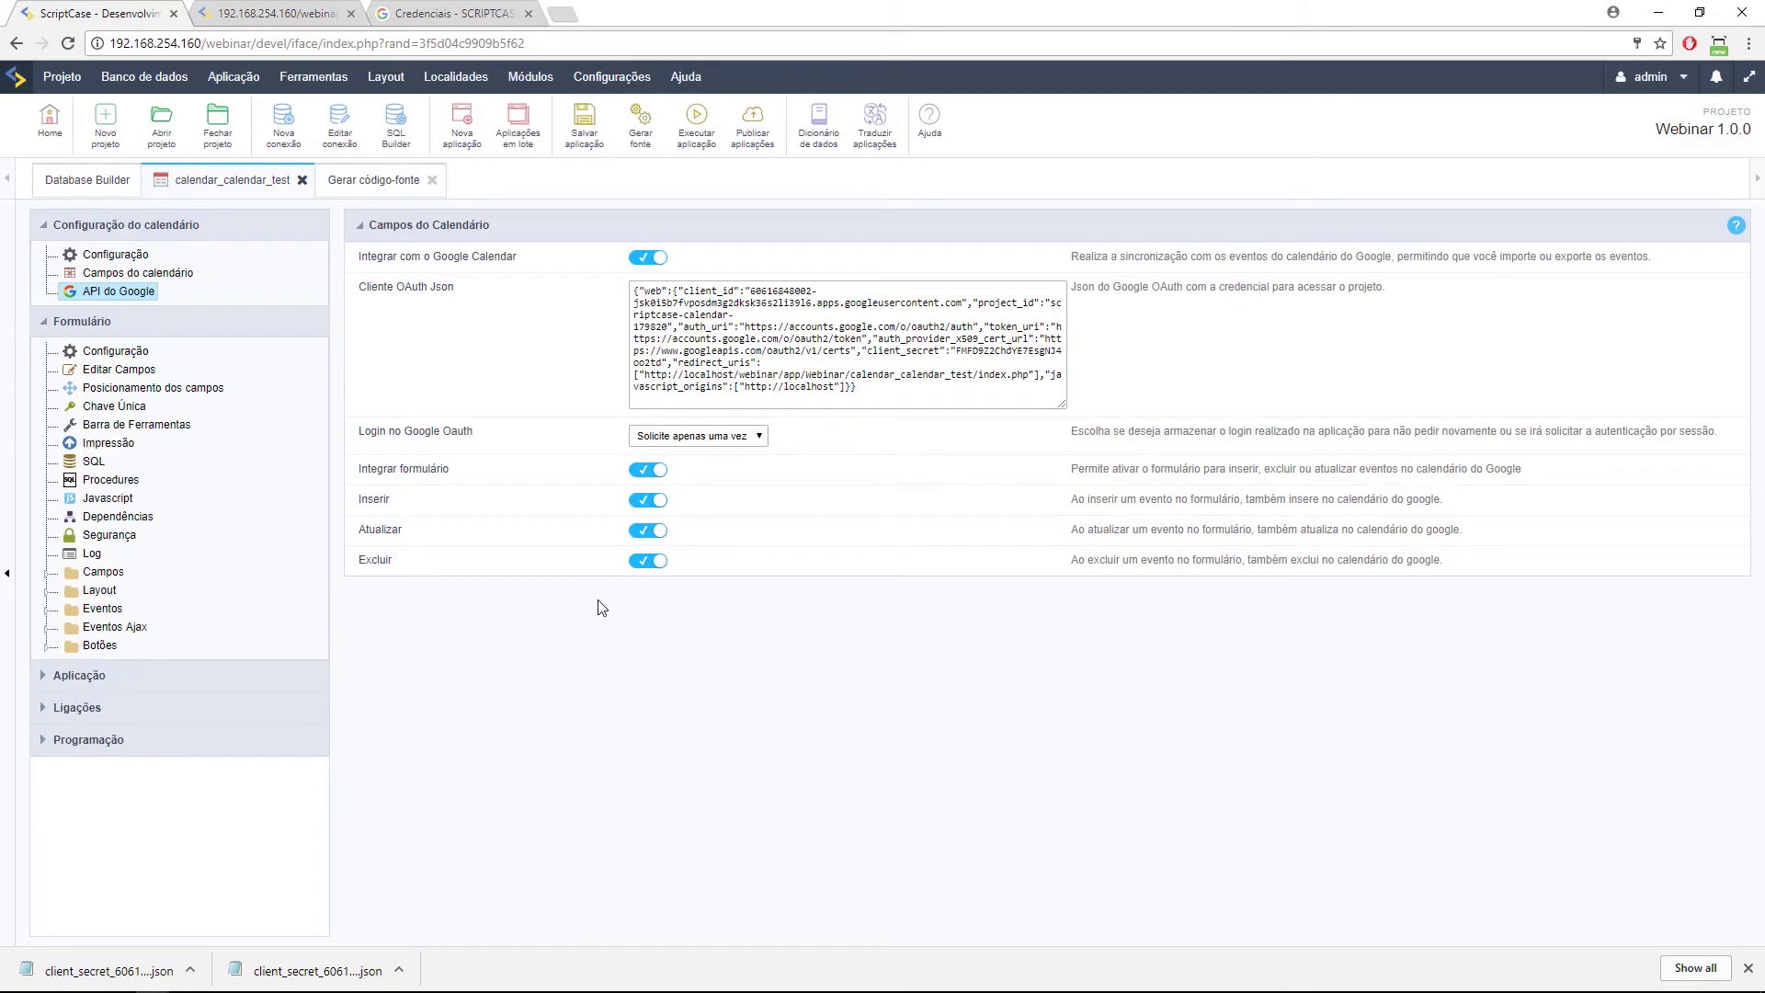
left_click(268, 13)
left_click(532, 92)
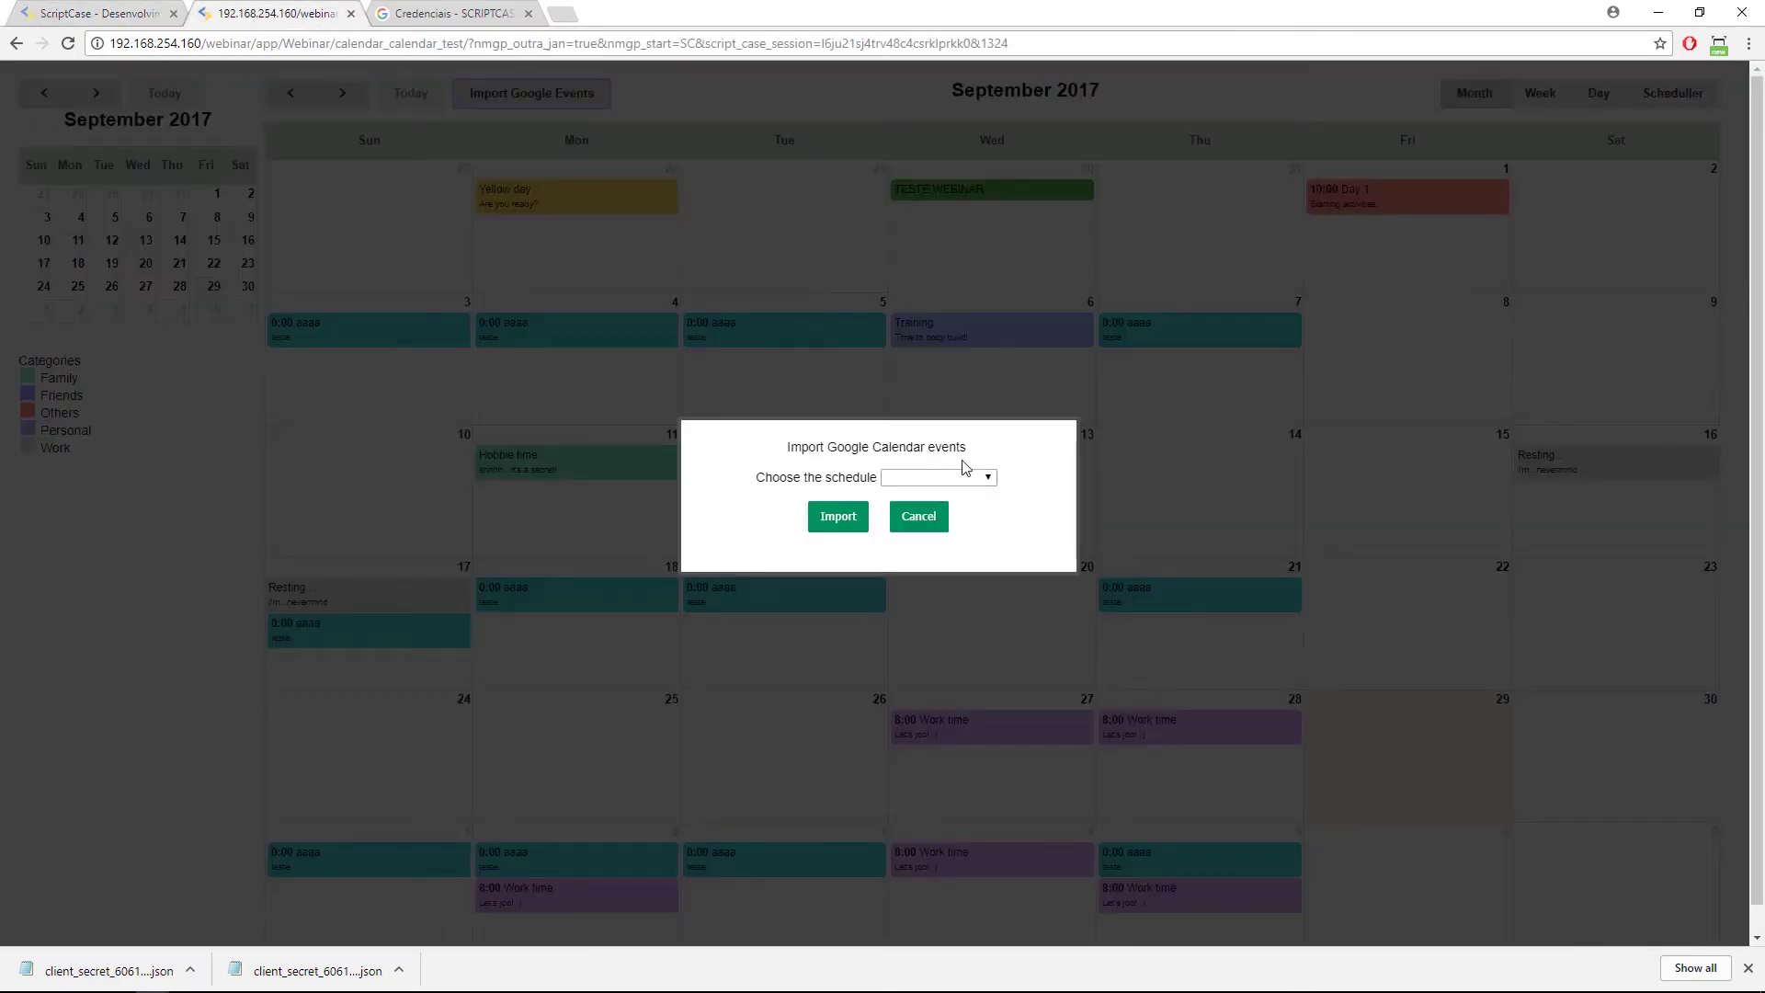
left_click(977, 477)
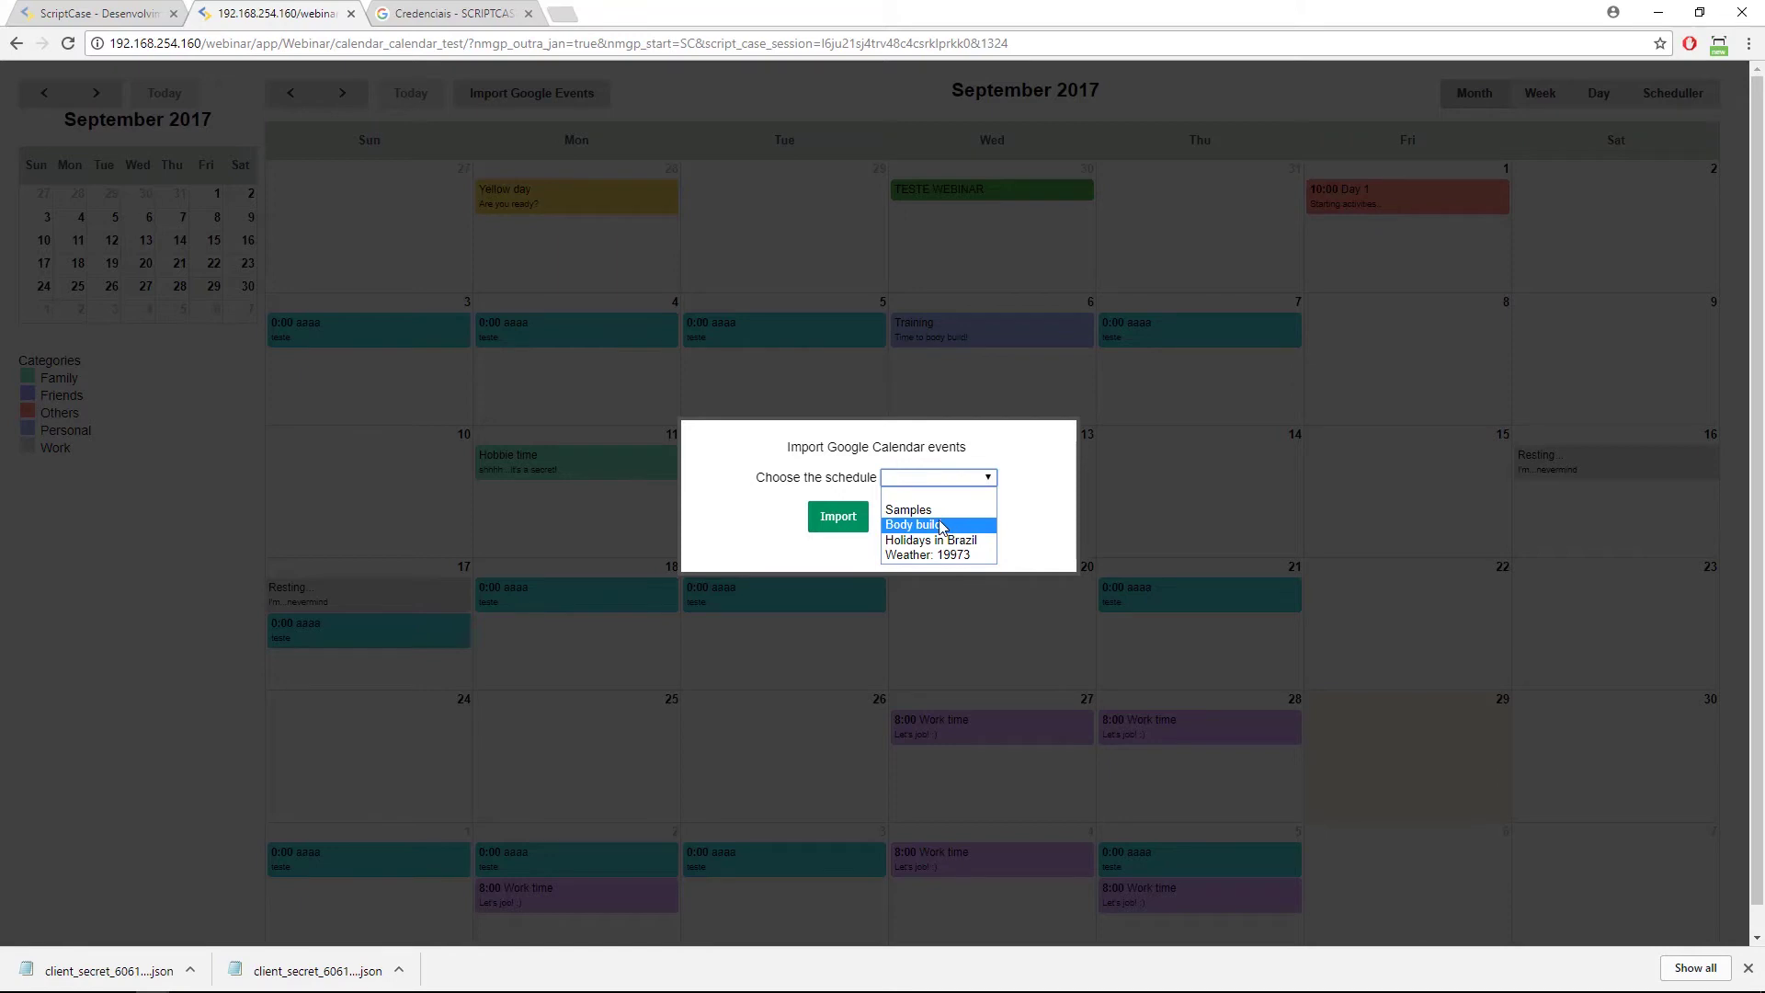
left_click(937, 495)
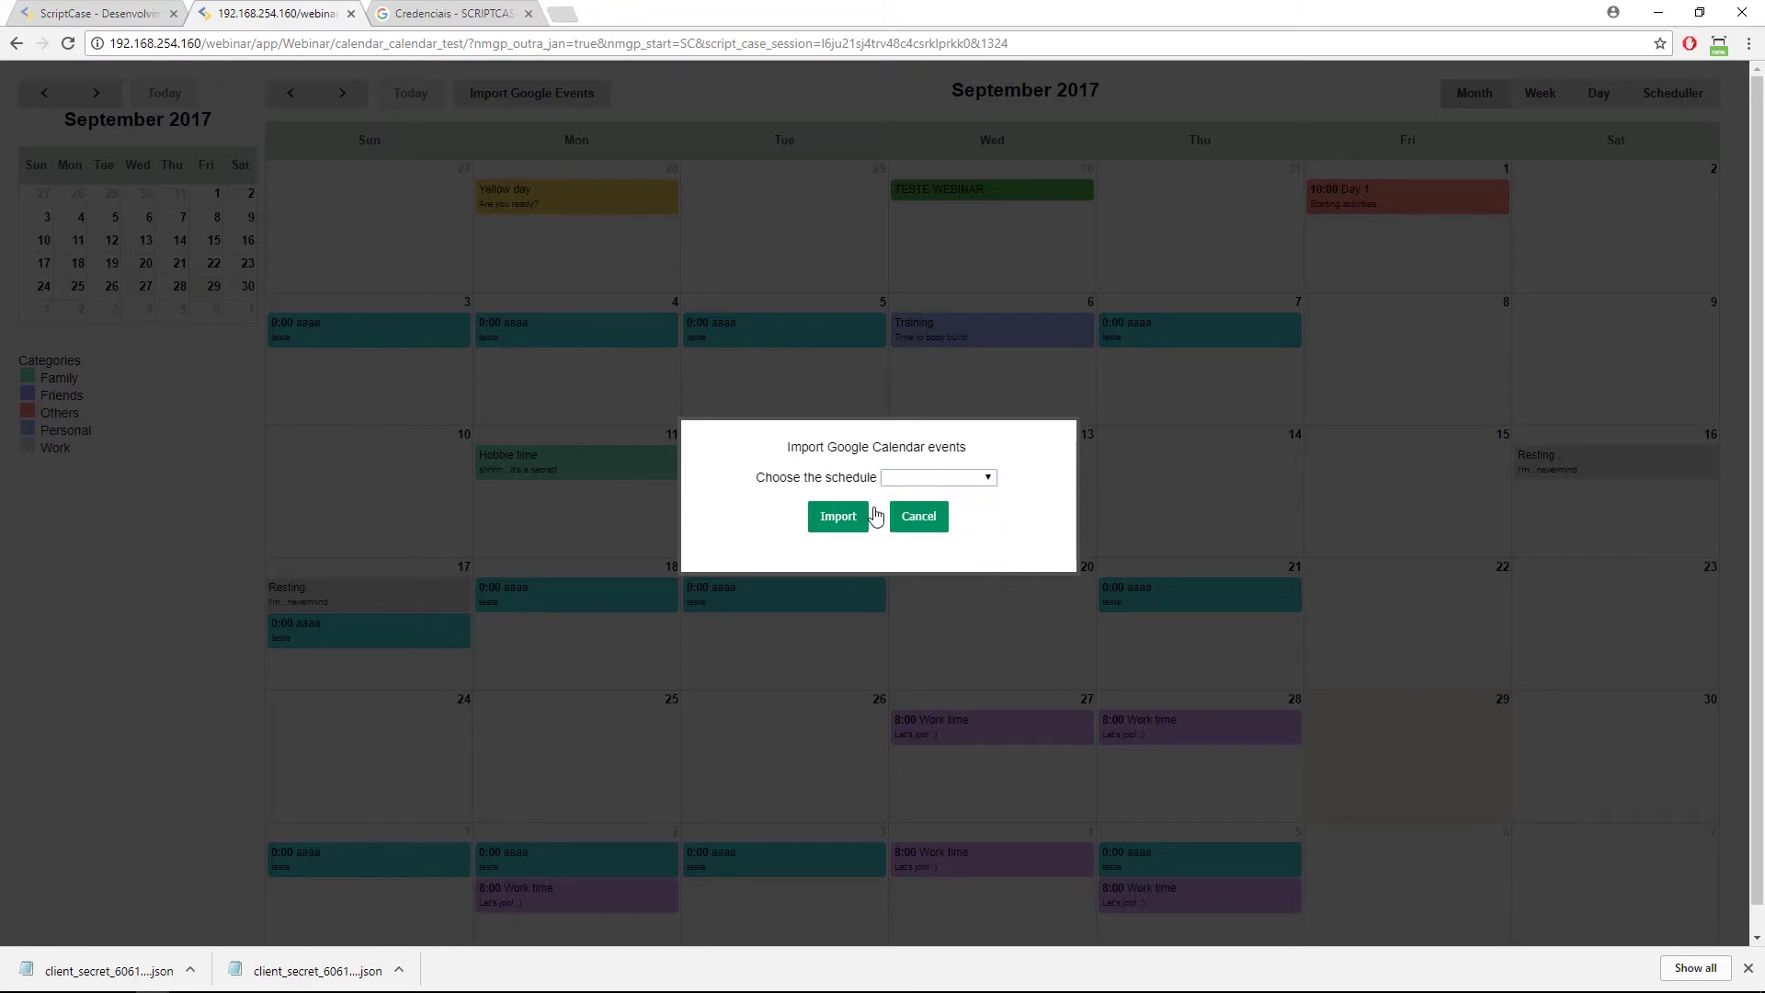
left_click(929, 526)
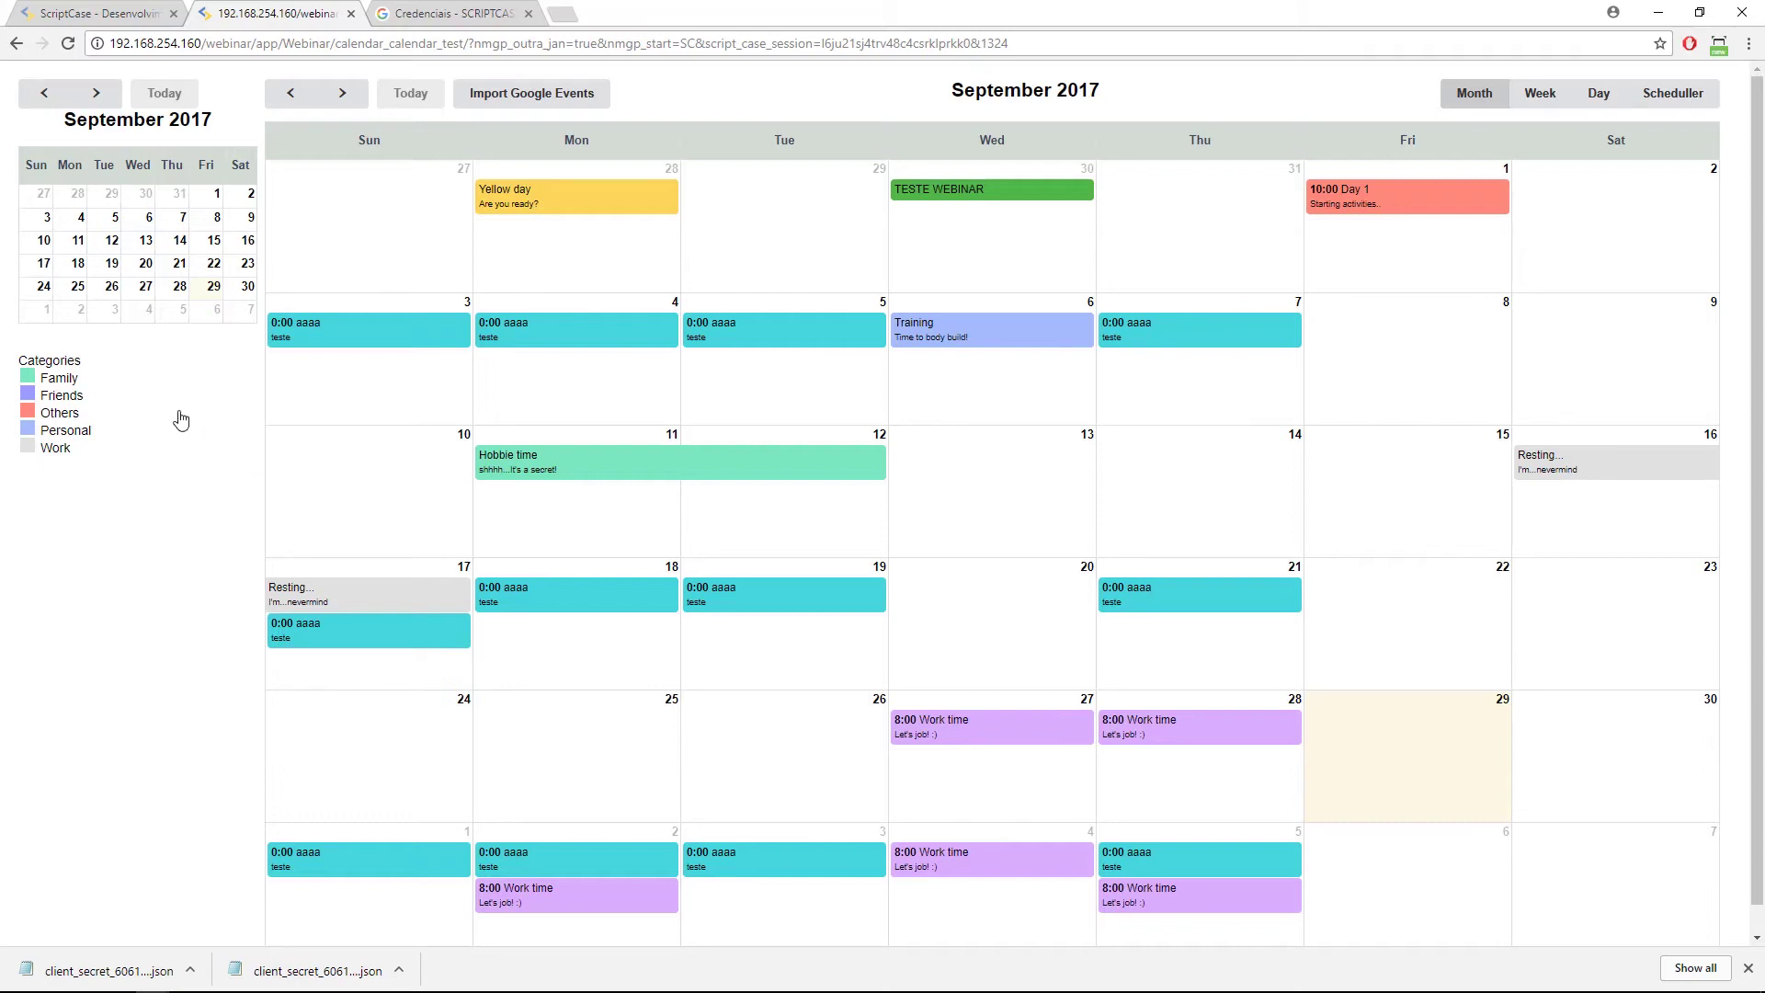
Switch to the ScriptCase Google API settings and browse the Módulos menu.
left_click(113, 13)
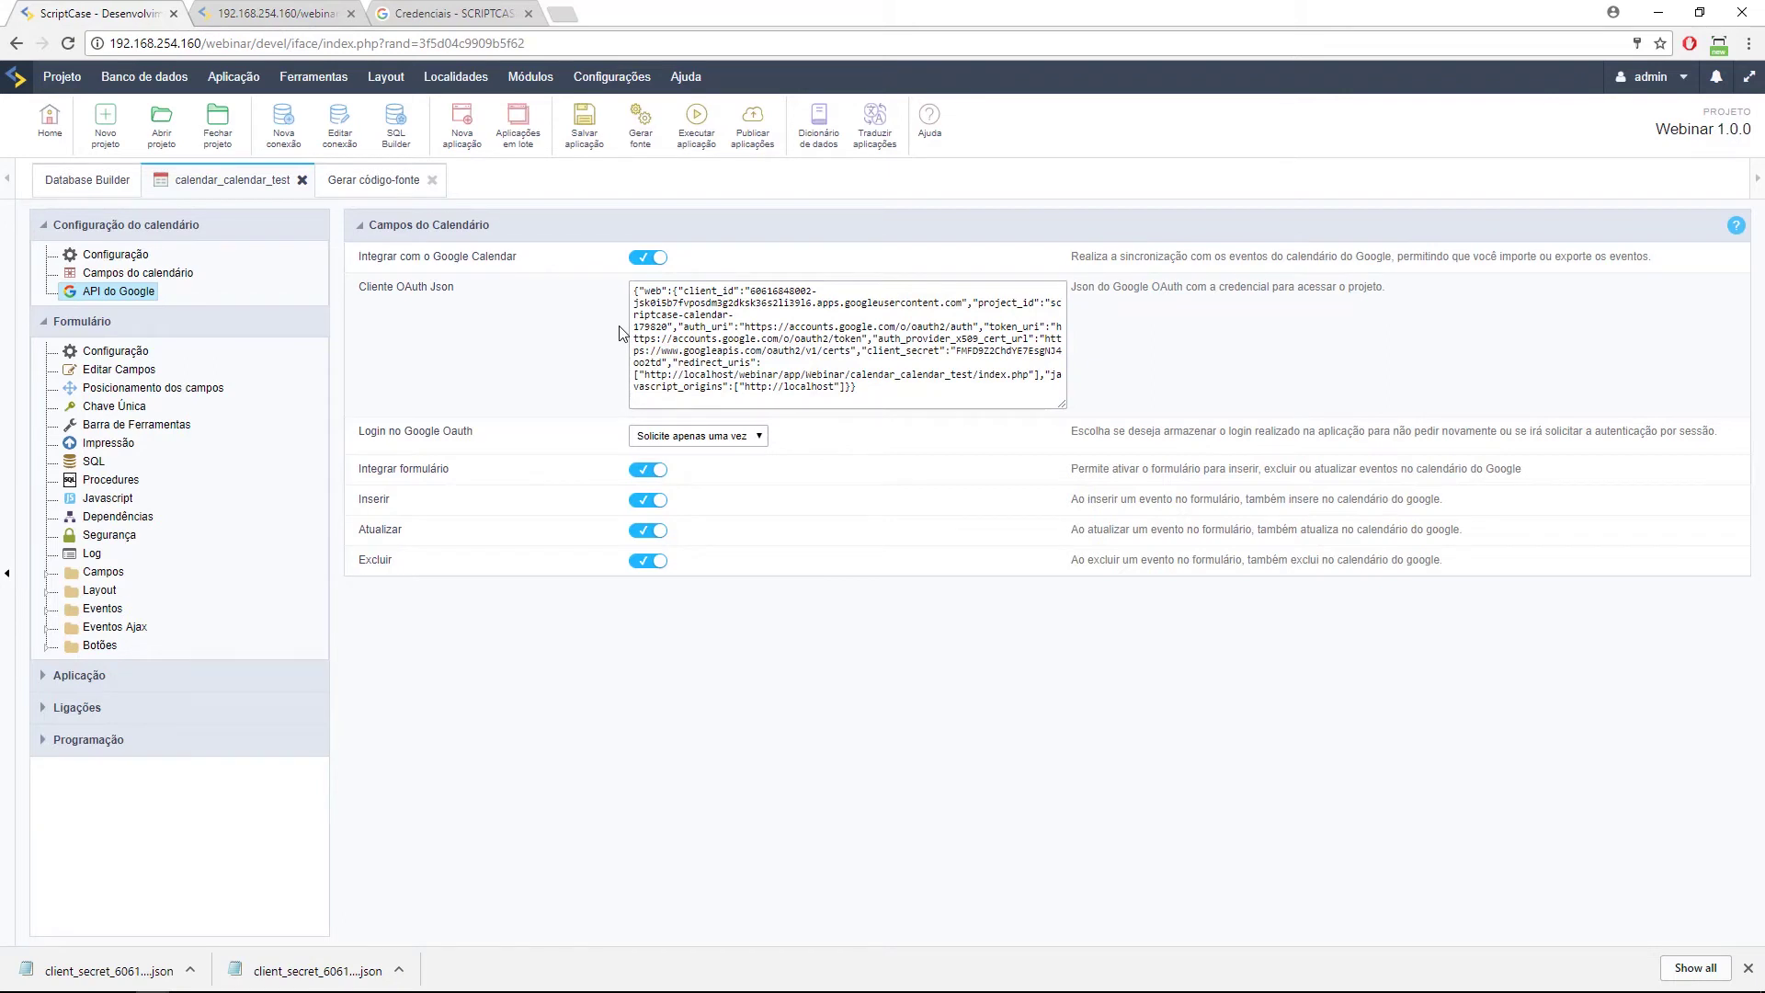
left_click(532, 78)
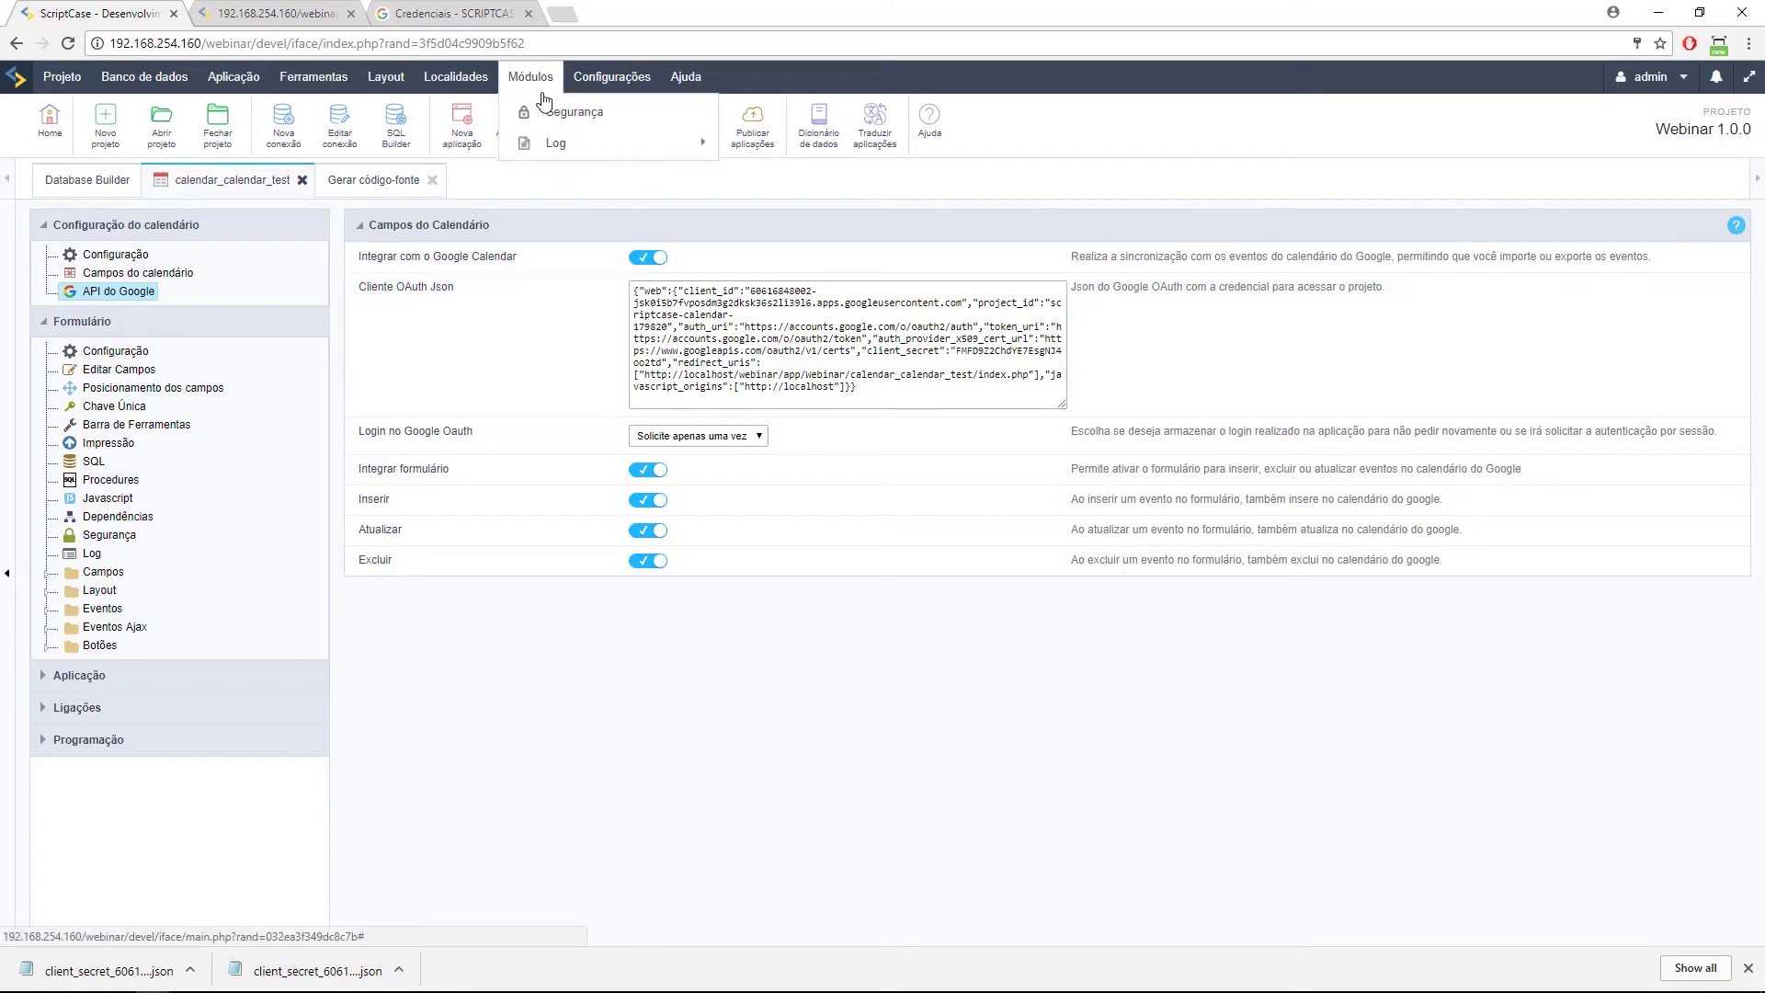
mouse_move(559, 143)
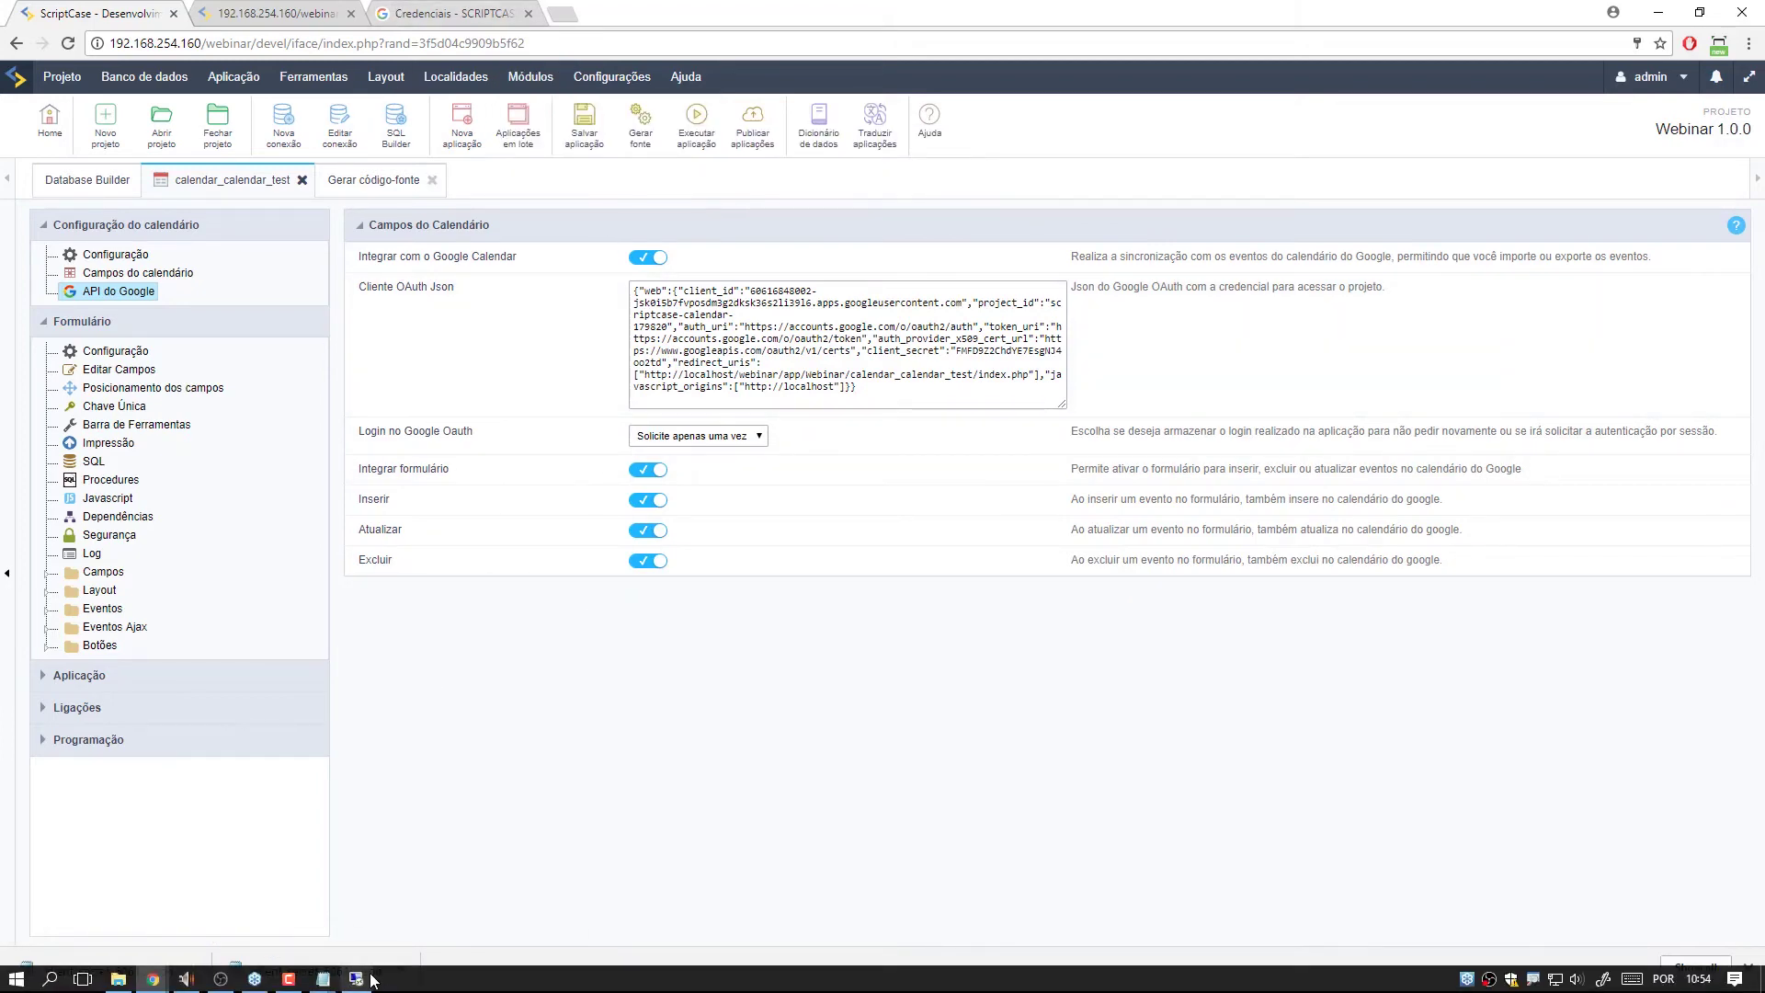
Check the synced event in the remote session's Google Calendar, then minimize the session.
left_click(359, 979)
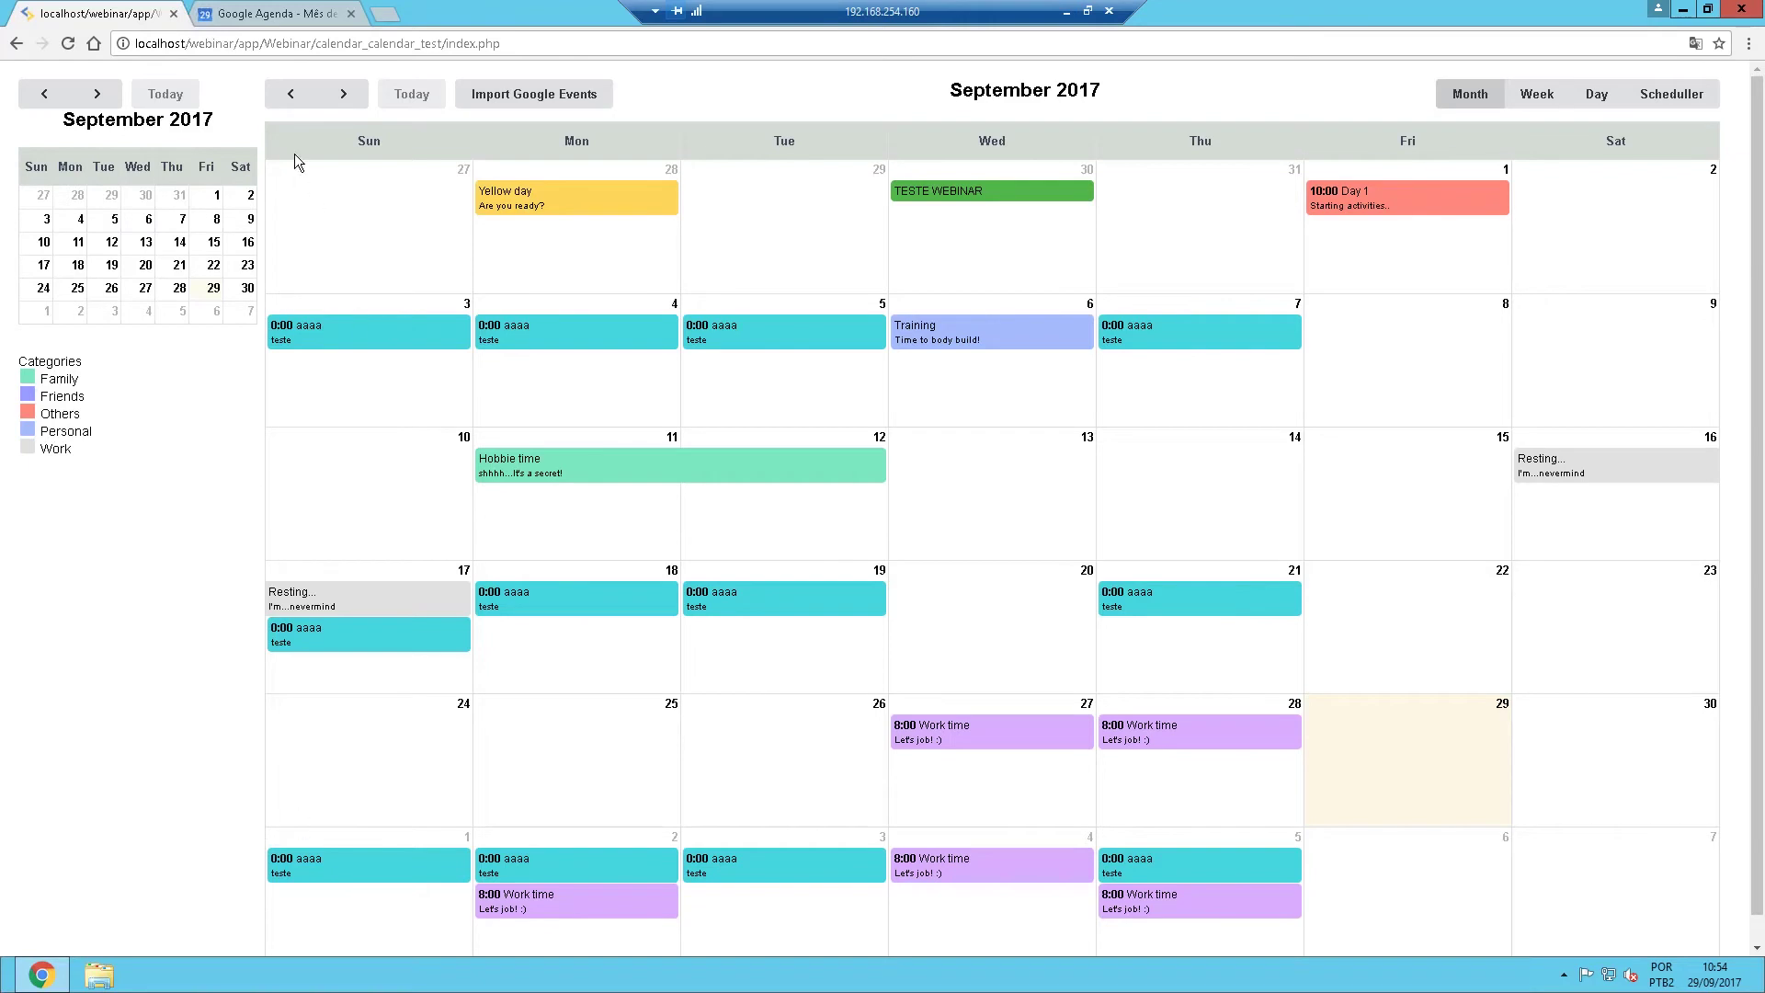
left_click(311, 11)
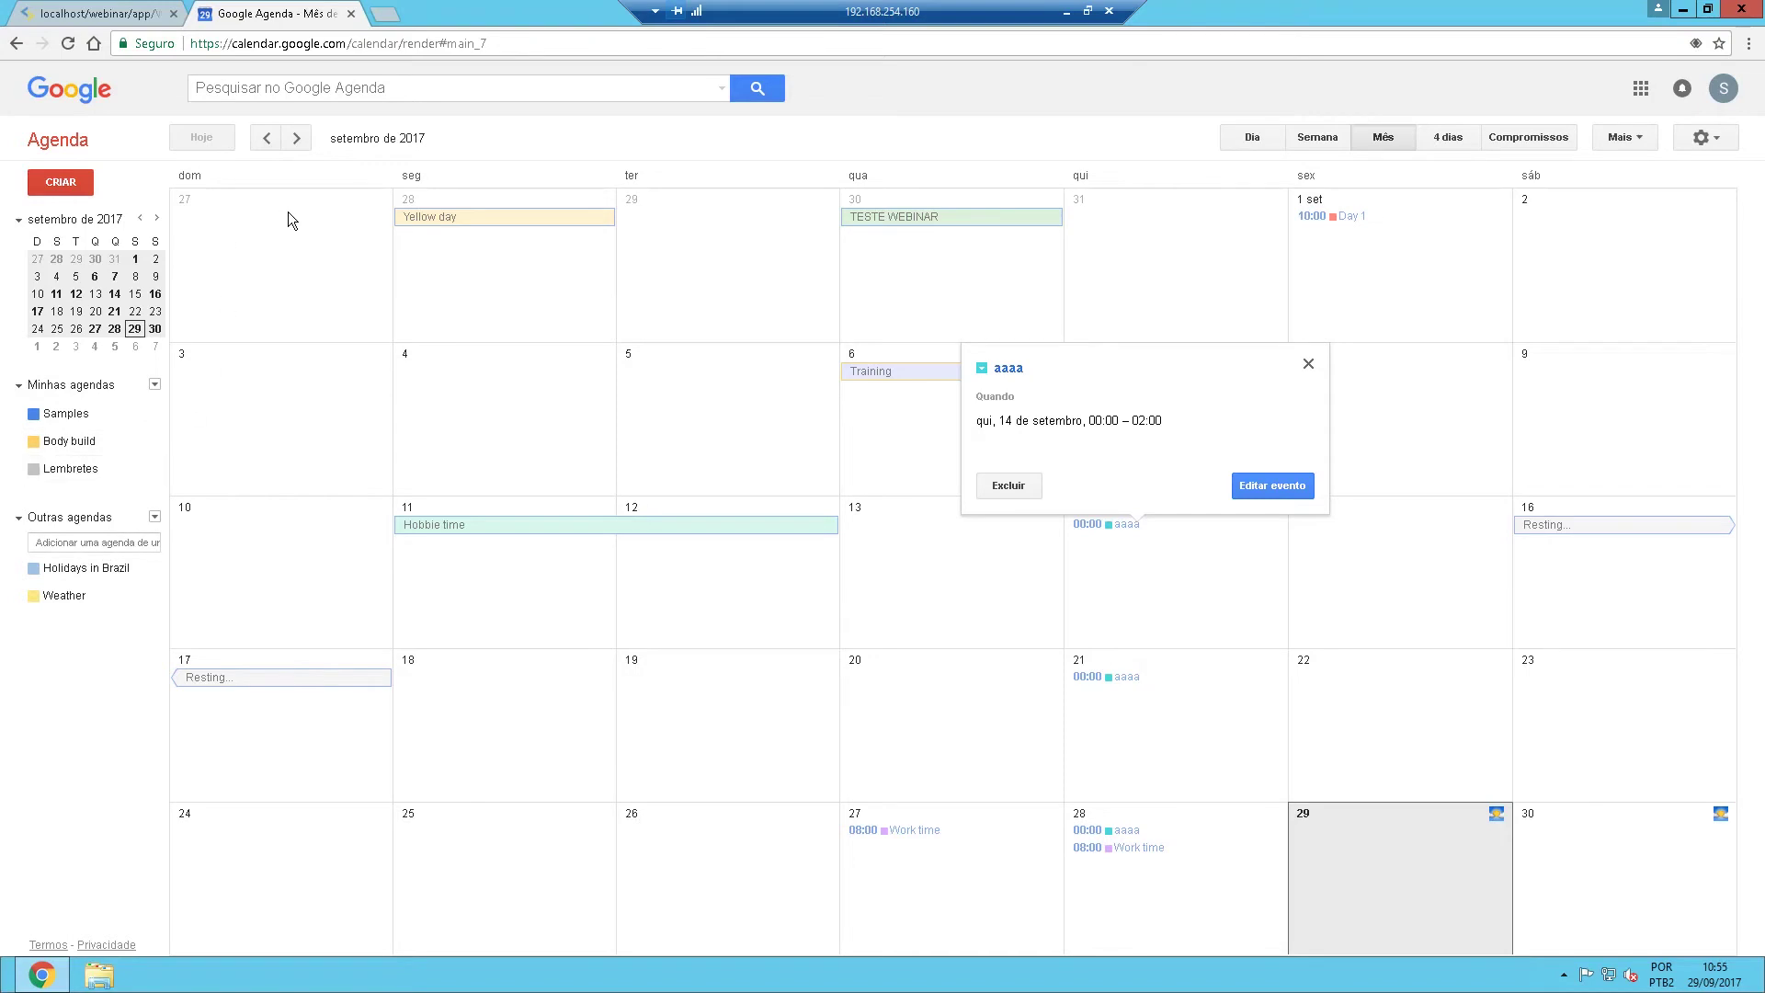
left_click(1066, 11)
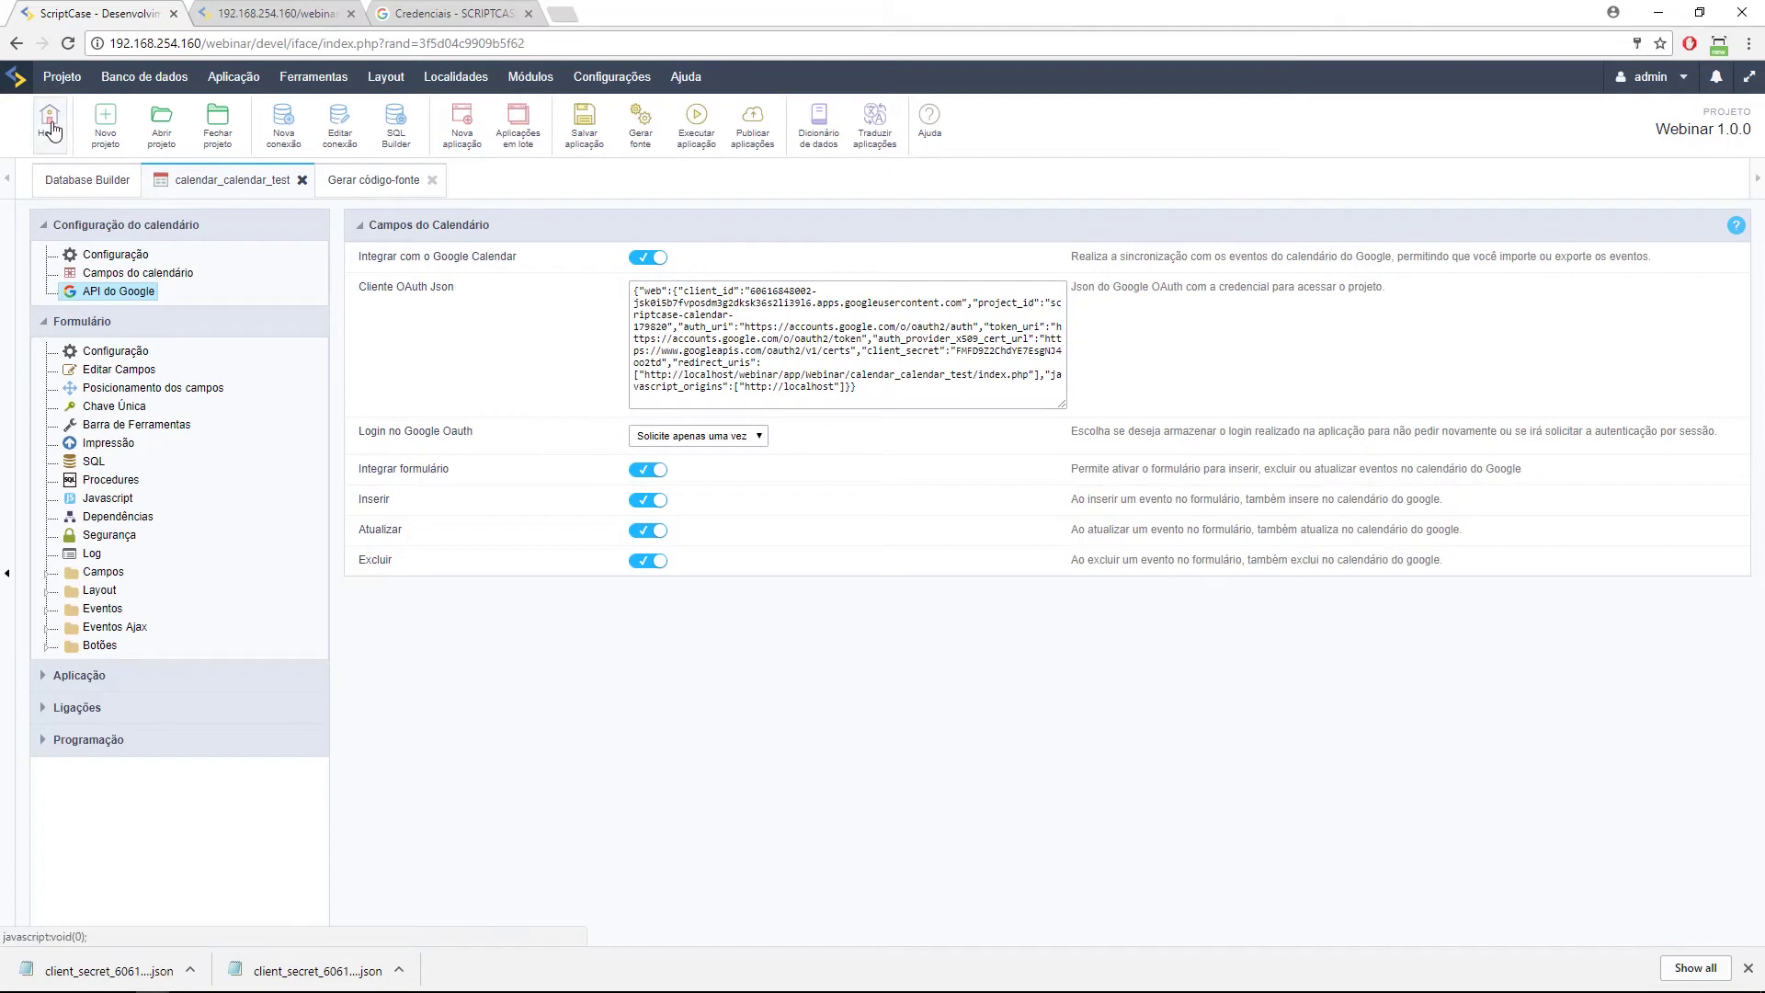
Run the calendar_google application from the Home list and view it.
left_click(50, 122)
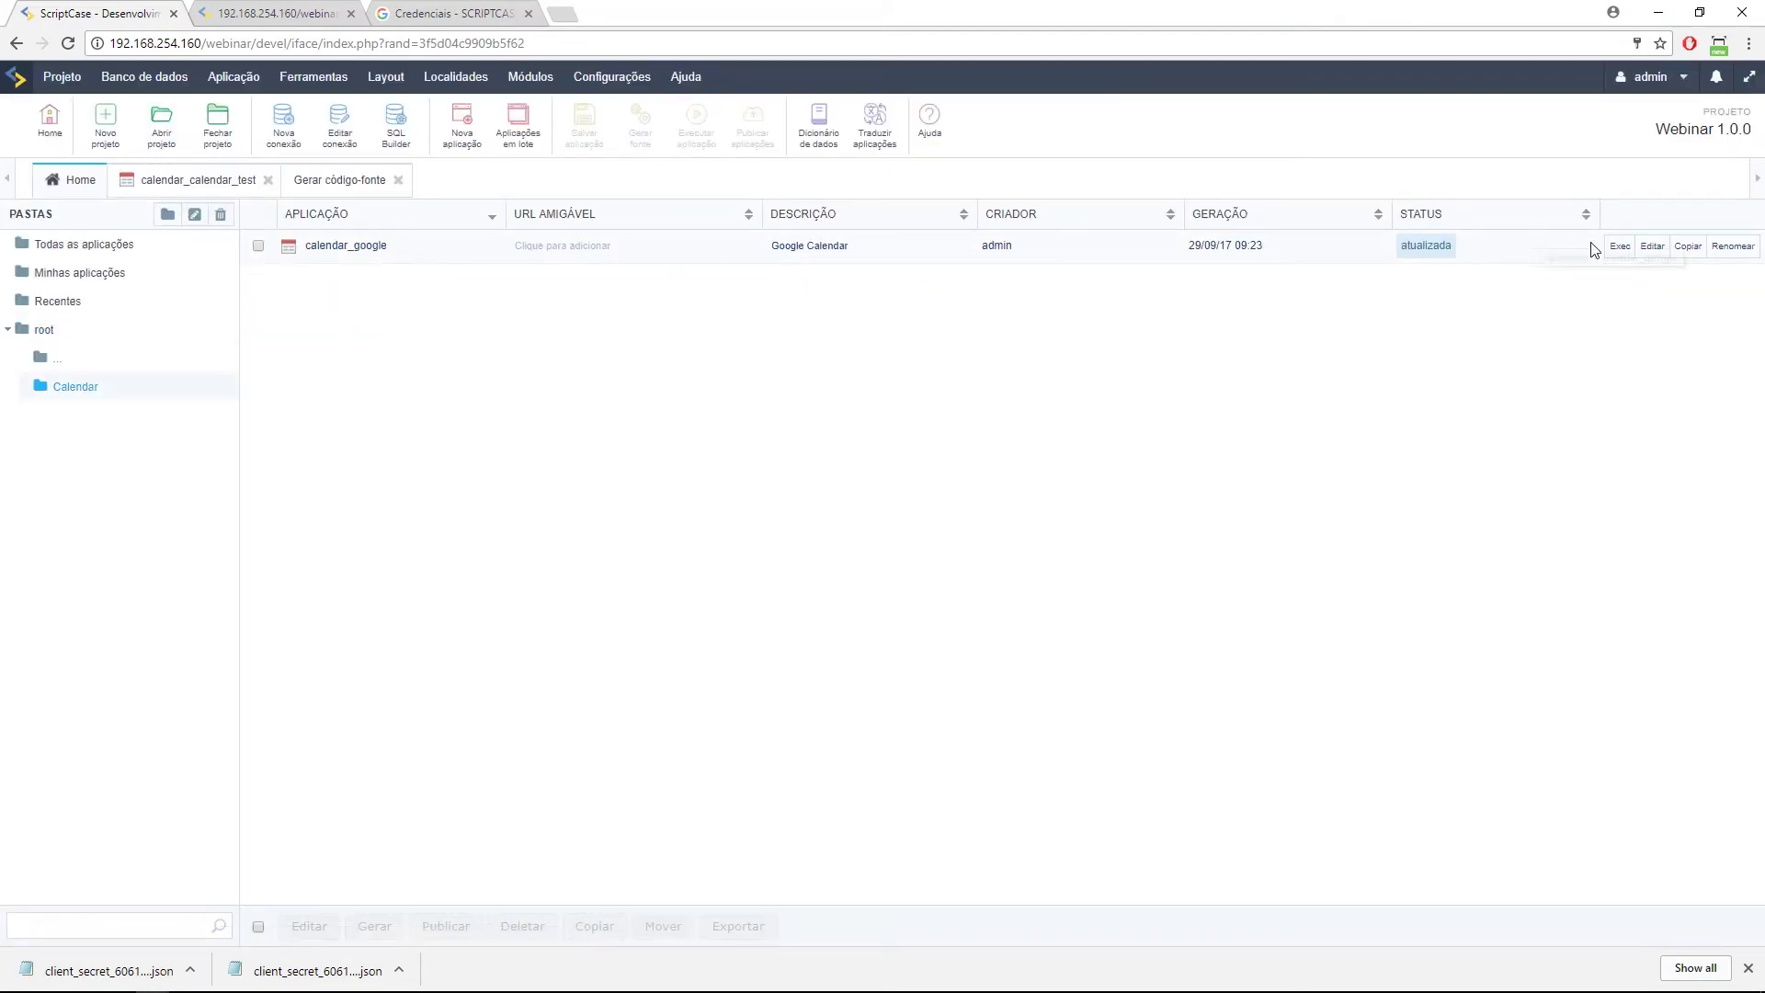
left_click(1621, 248)
left_click(256, 26)
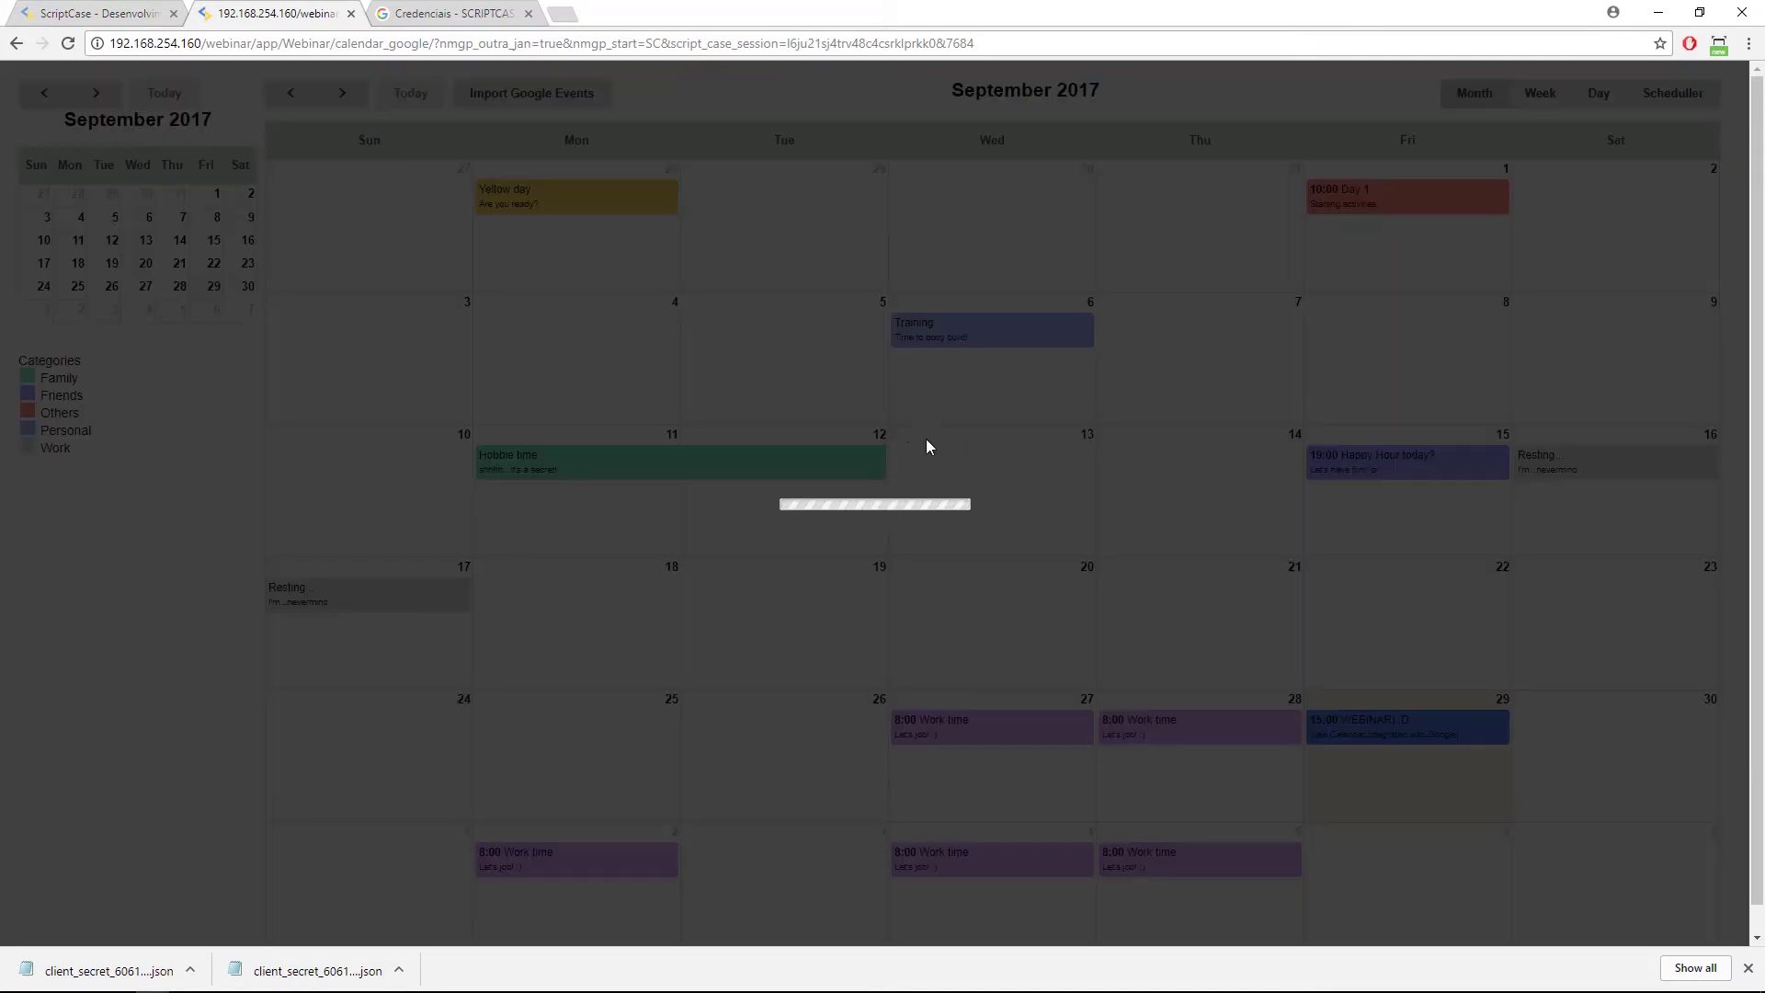
Start a full-day event on 13 September set to recur monthly.
left_click(967, 450)
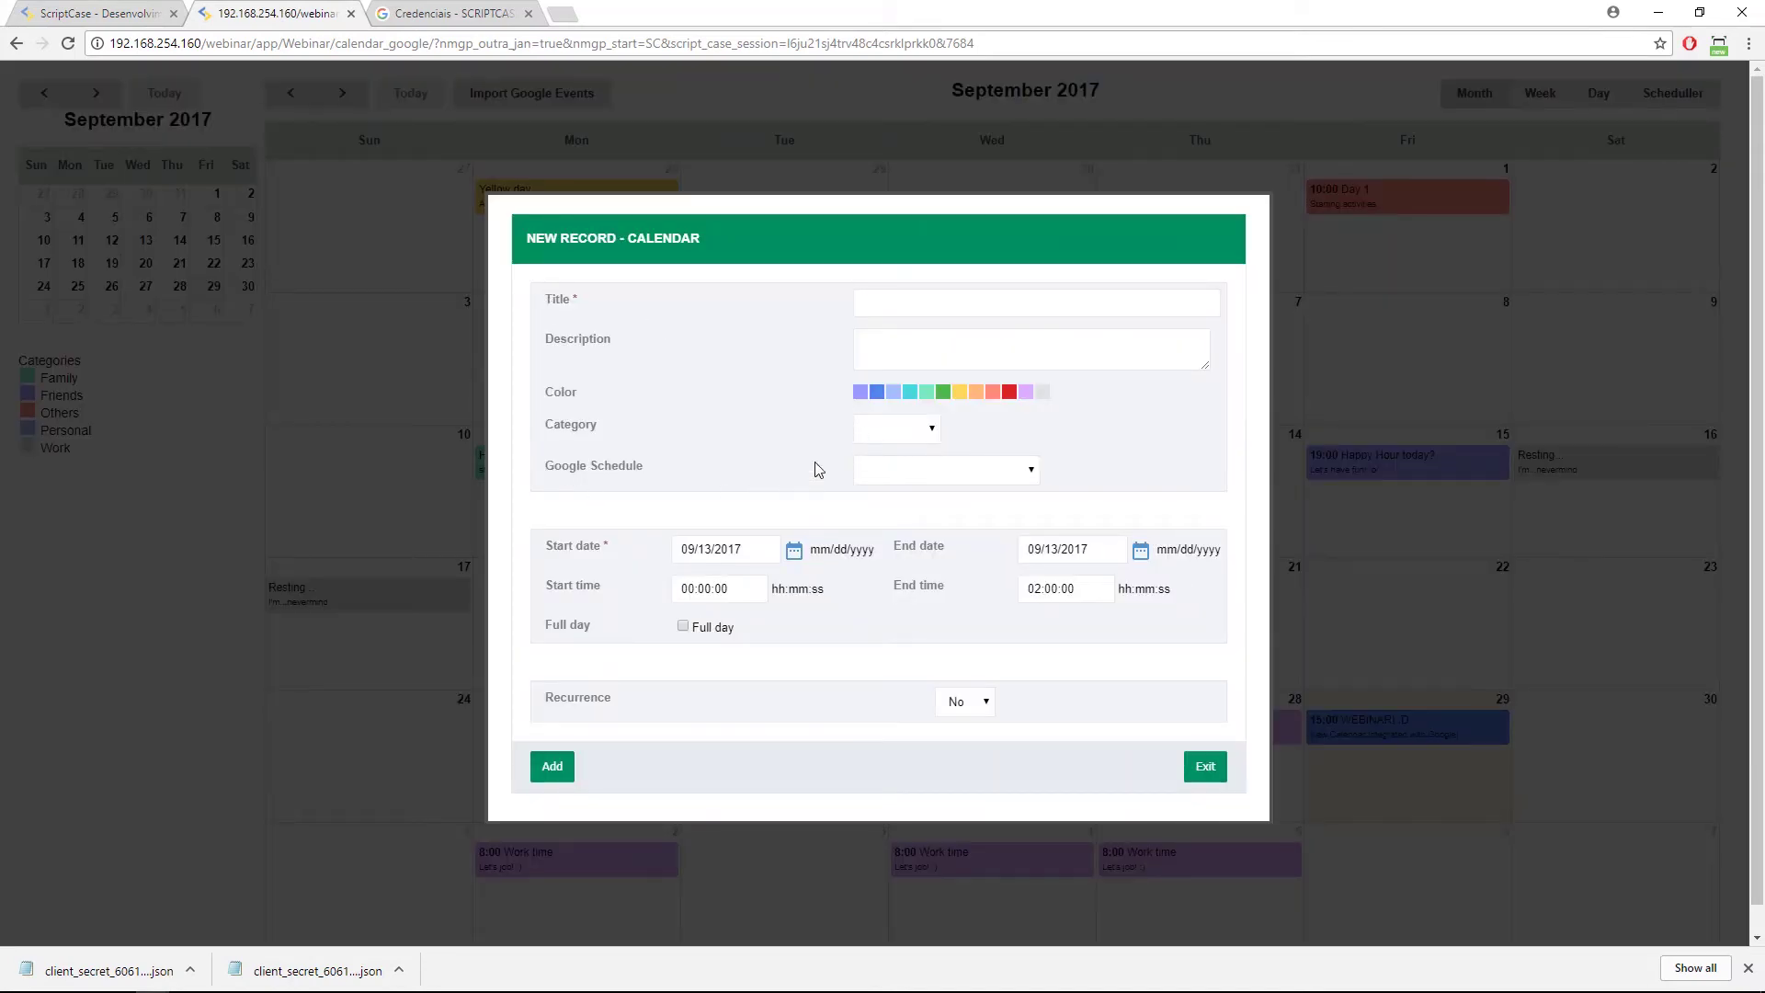
left_click(685, 625)
left_click(963, 662)
left_click(956, 695)
scroll(910, 657, "down", 2)
left_click(905, 574)
left_click(902, 626)
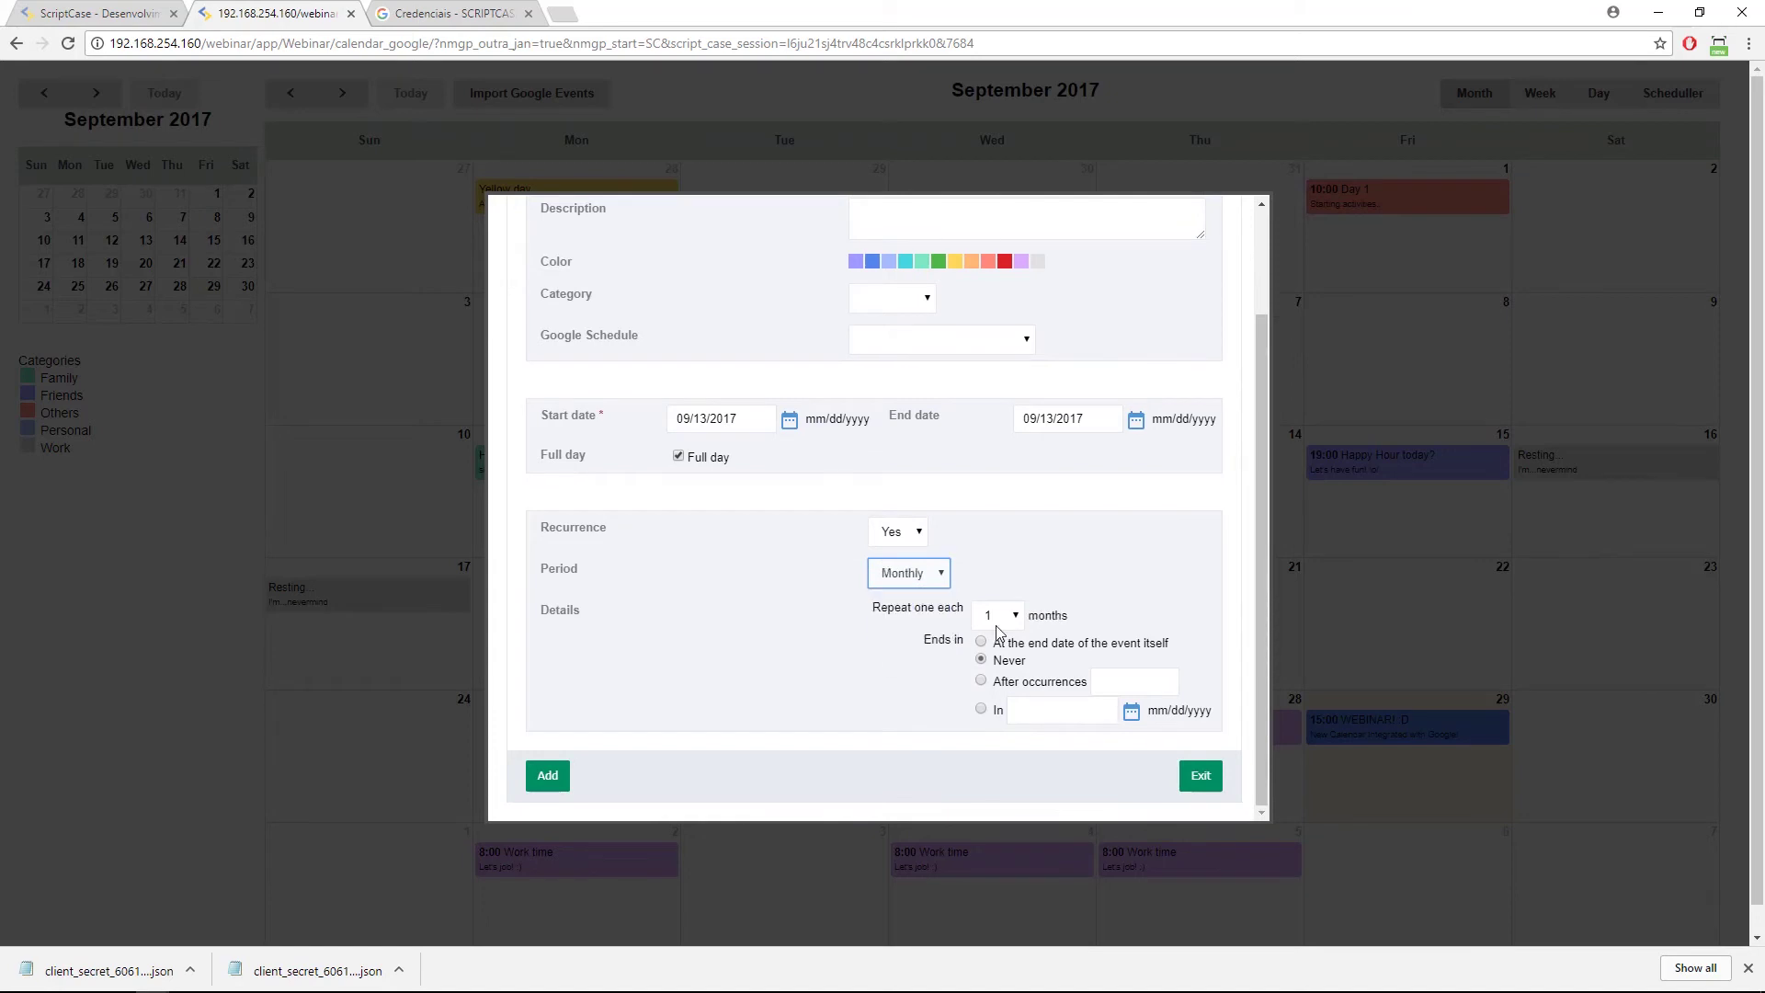
Switch the repeat period to weekly, discard the event, and start one on 5 September.
left_click_drag(1037, 622, 1050, 633)
left_click(933, 579)
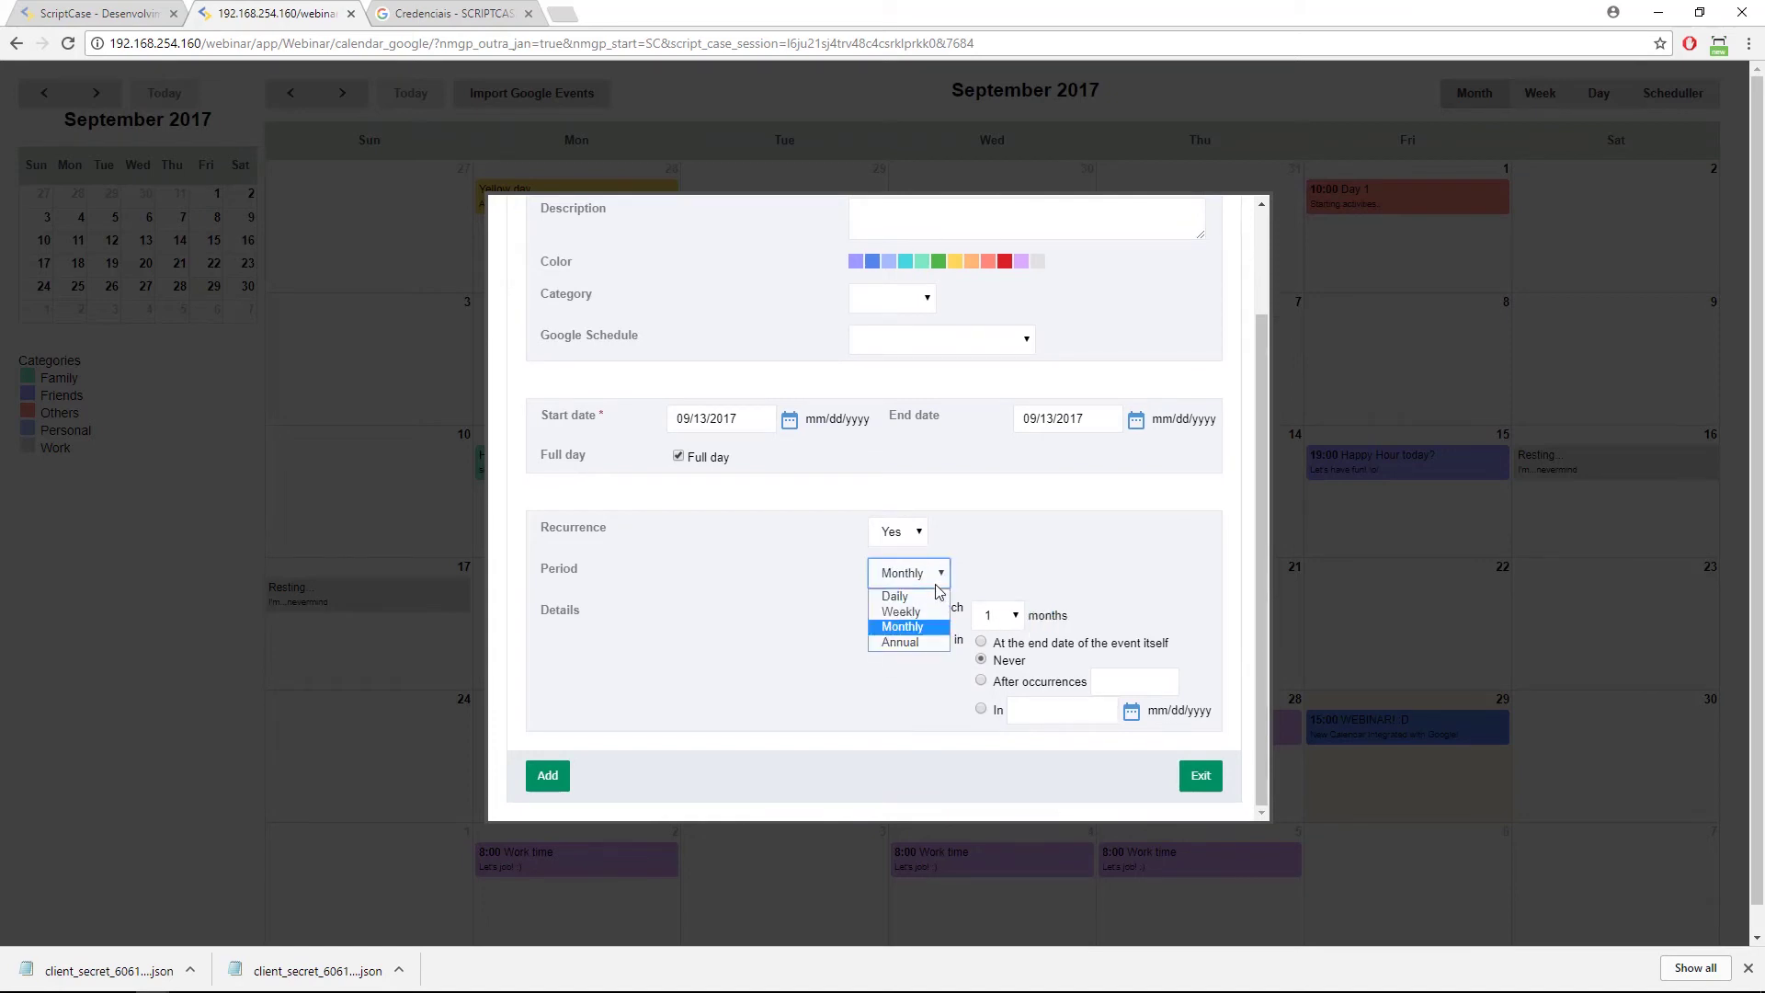
left_click(930, 603)
left_click_drag(973, 641, 1189, 636)
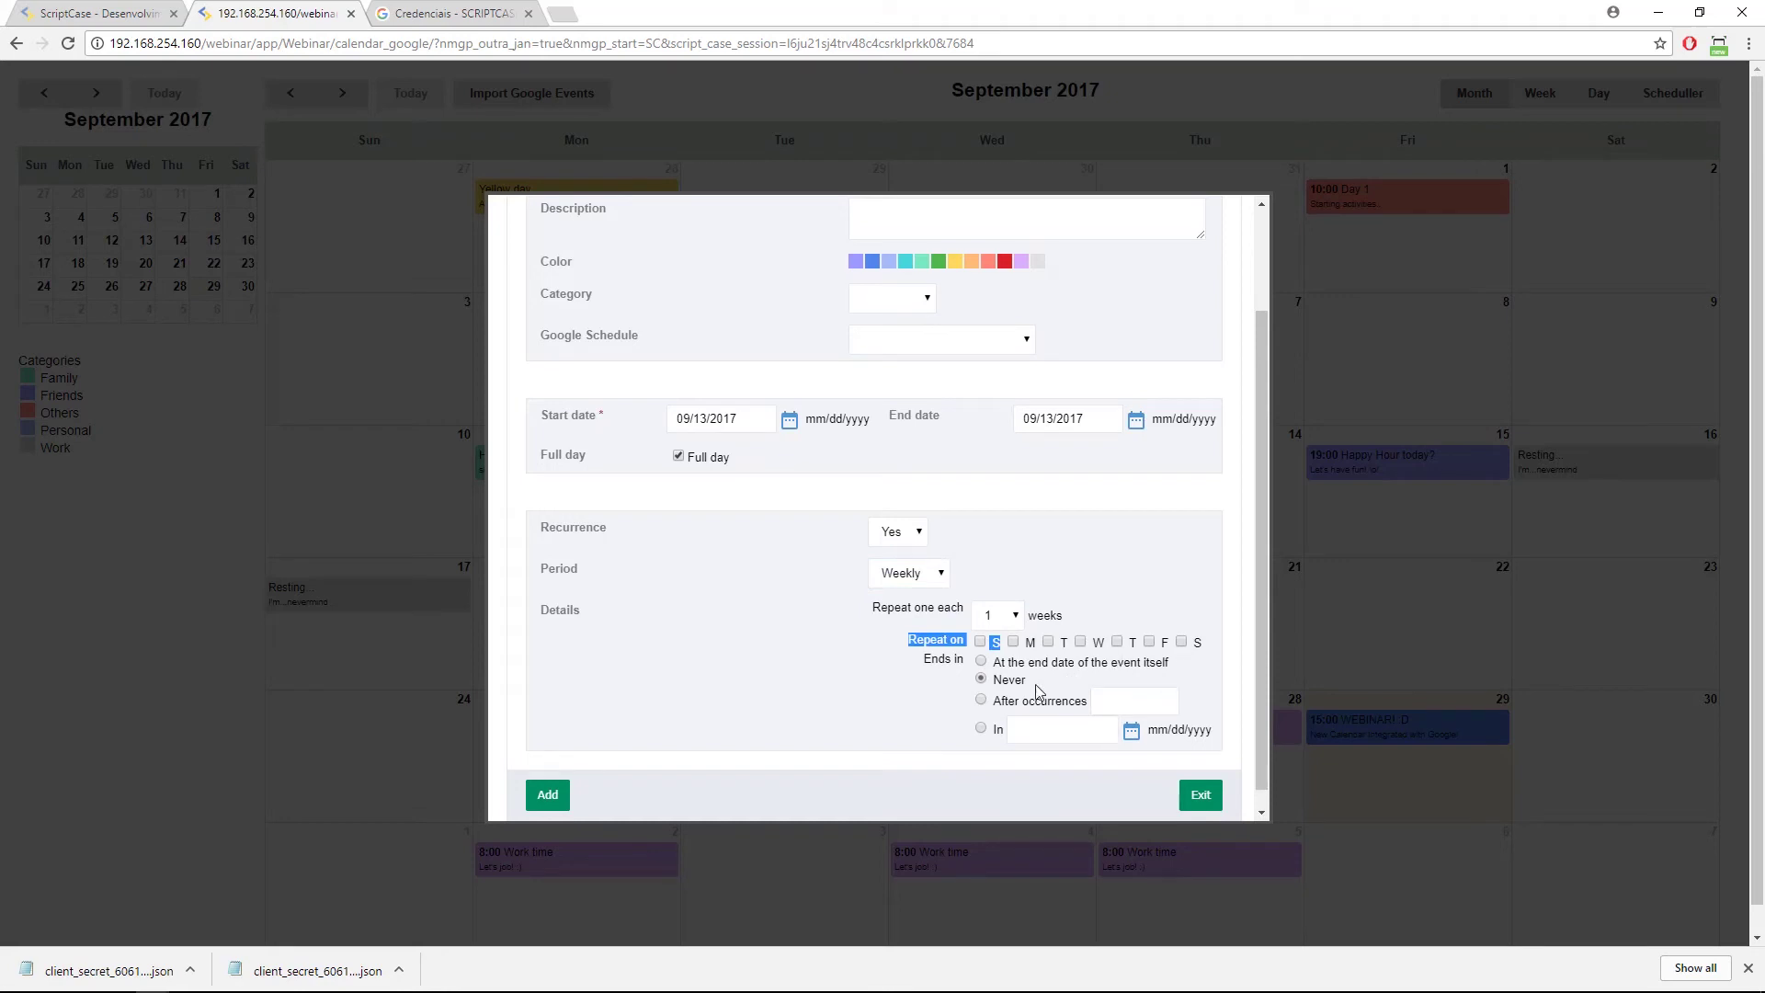
left_click(1195, 786)
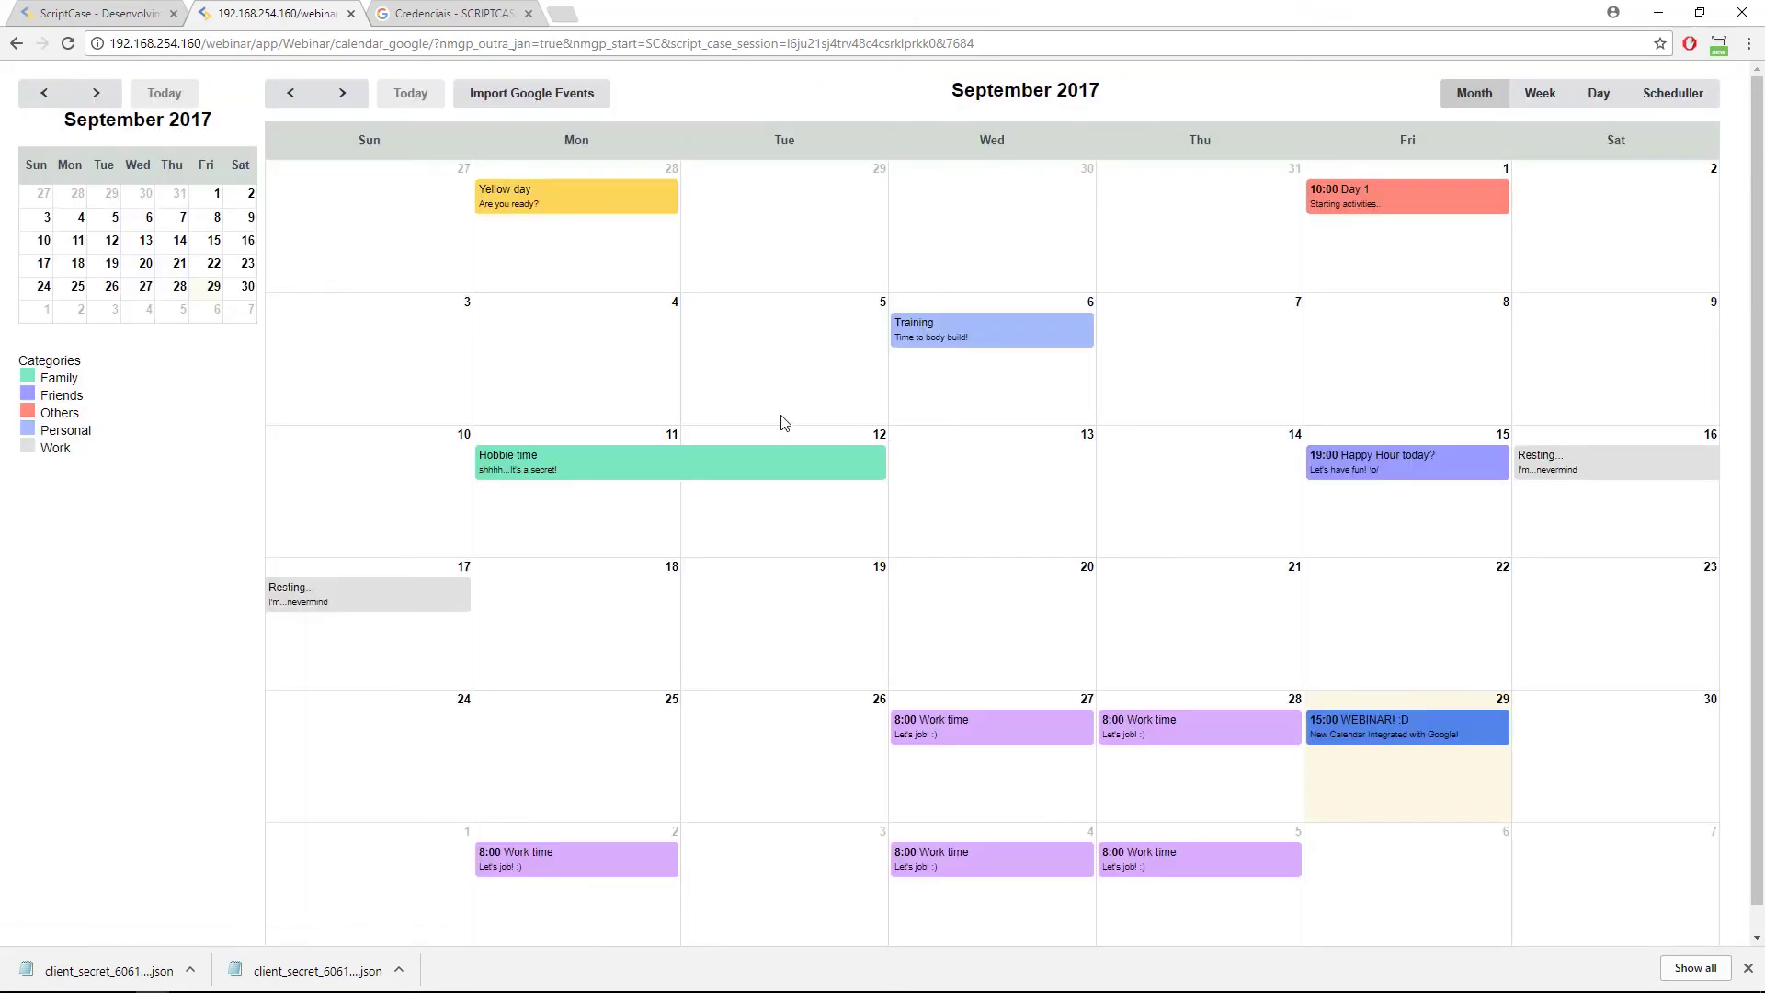
left_click(736, 390)
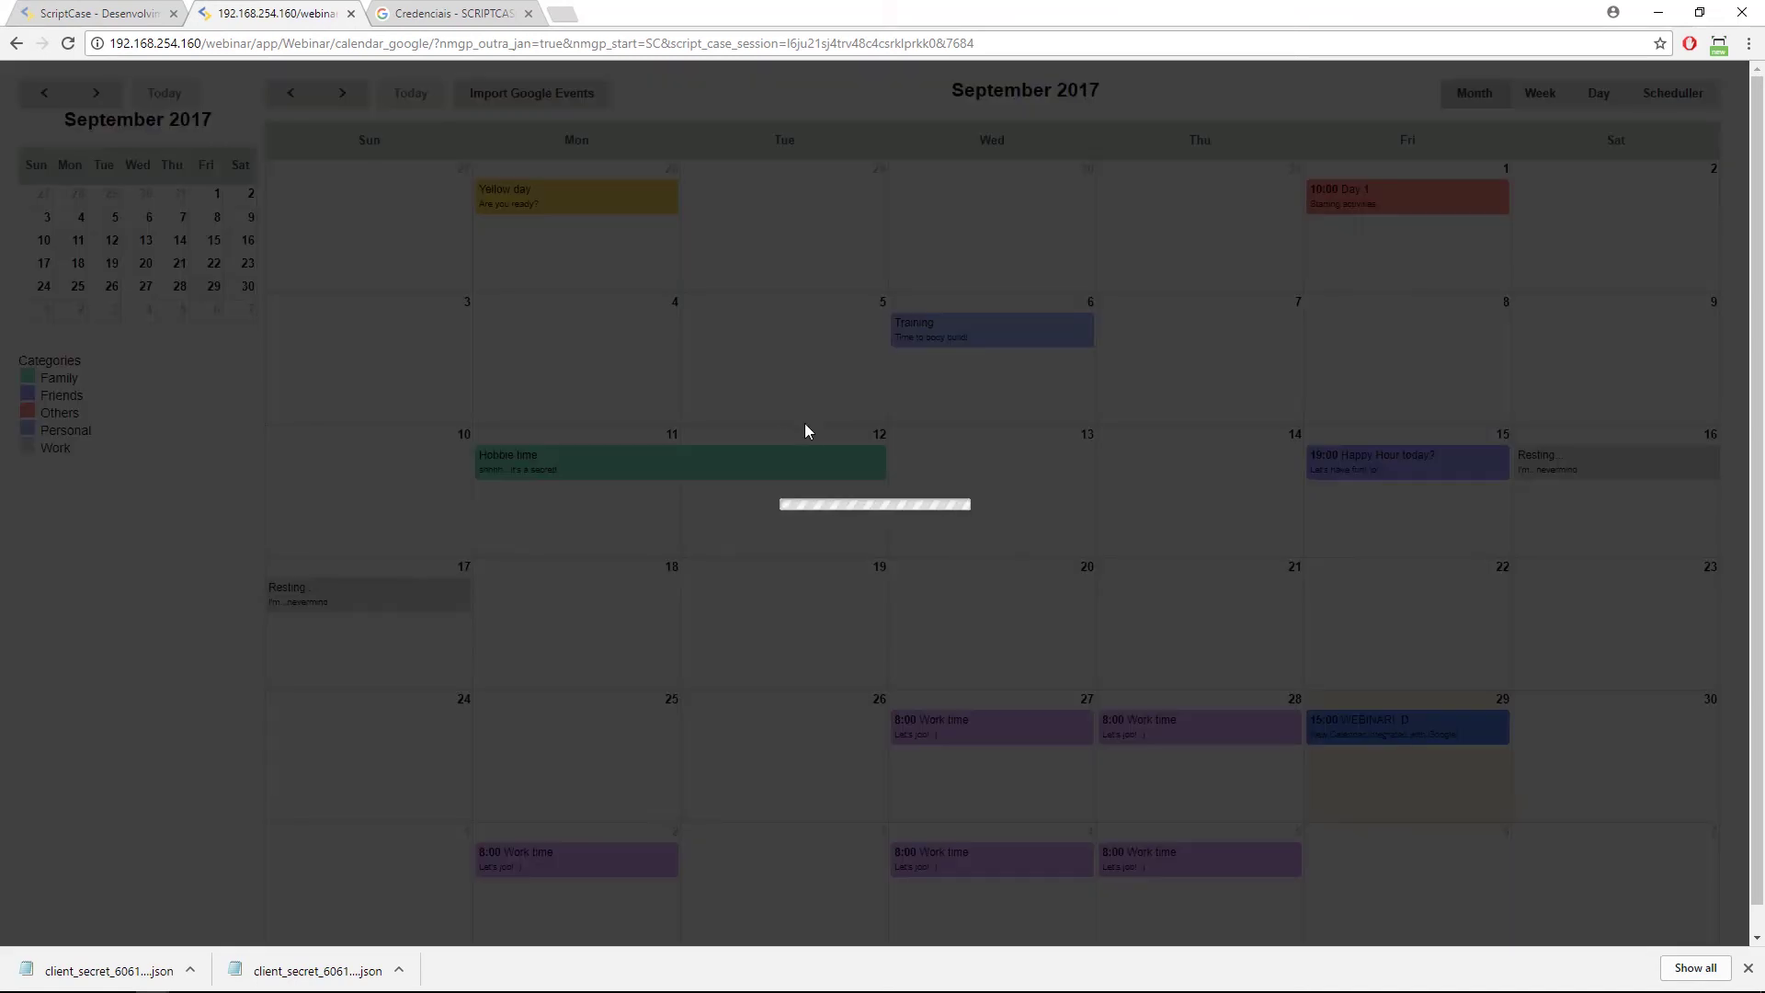
Inspect the Category and Google Schedule choices, then close the form without saving.
left_click(879, 424)
left_click_drag(552, 425, 588, 434)
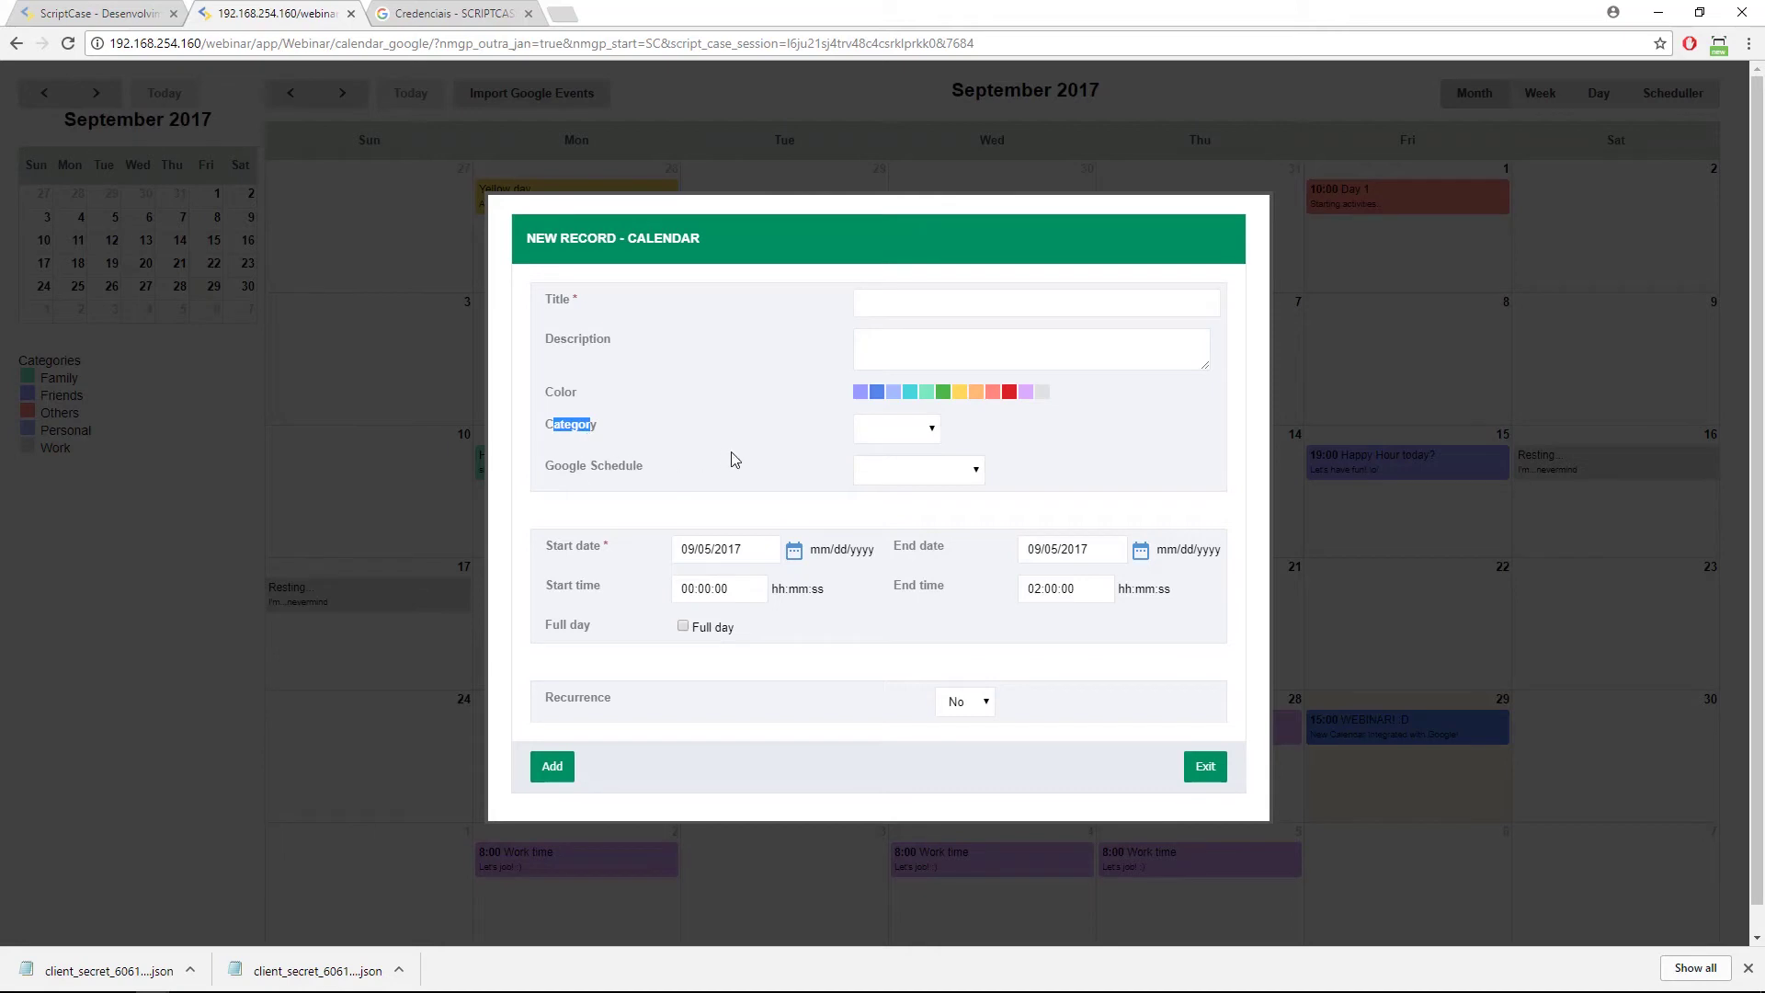
double_click(616, 466)
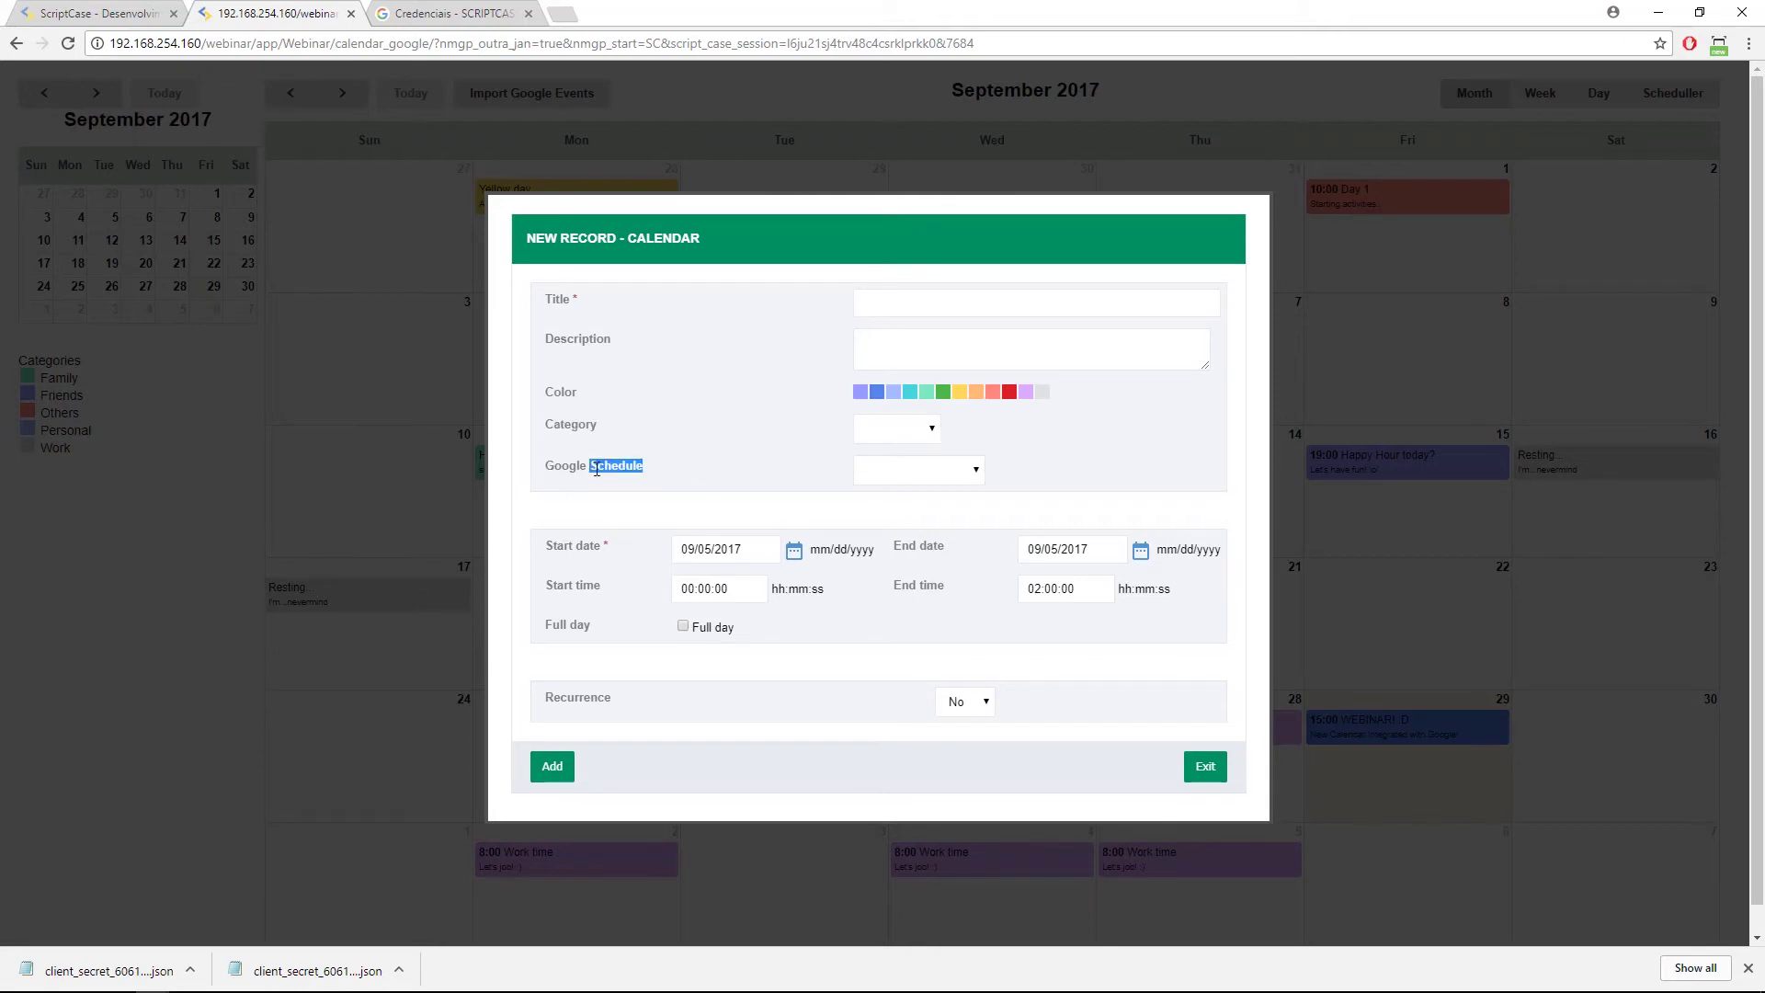
left_click(966, 476)
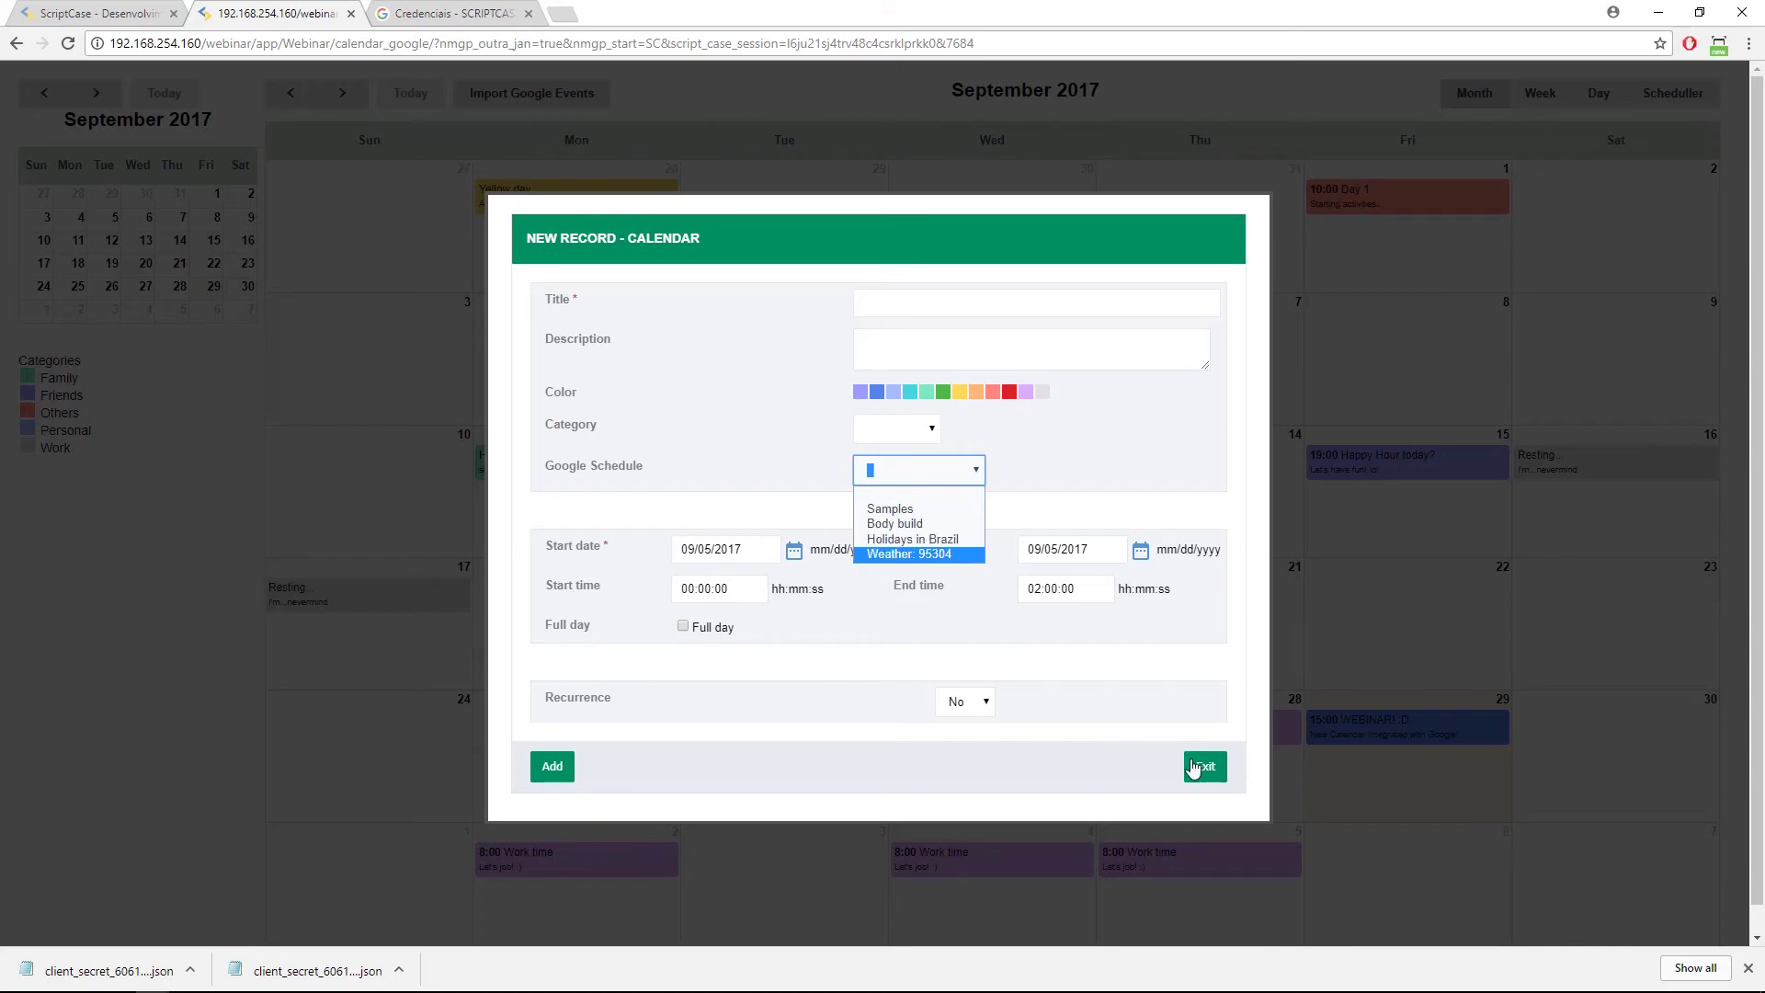
left_click(1205, 768)
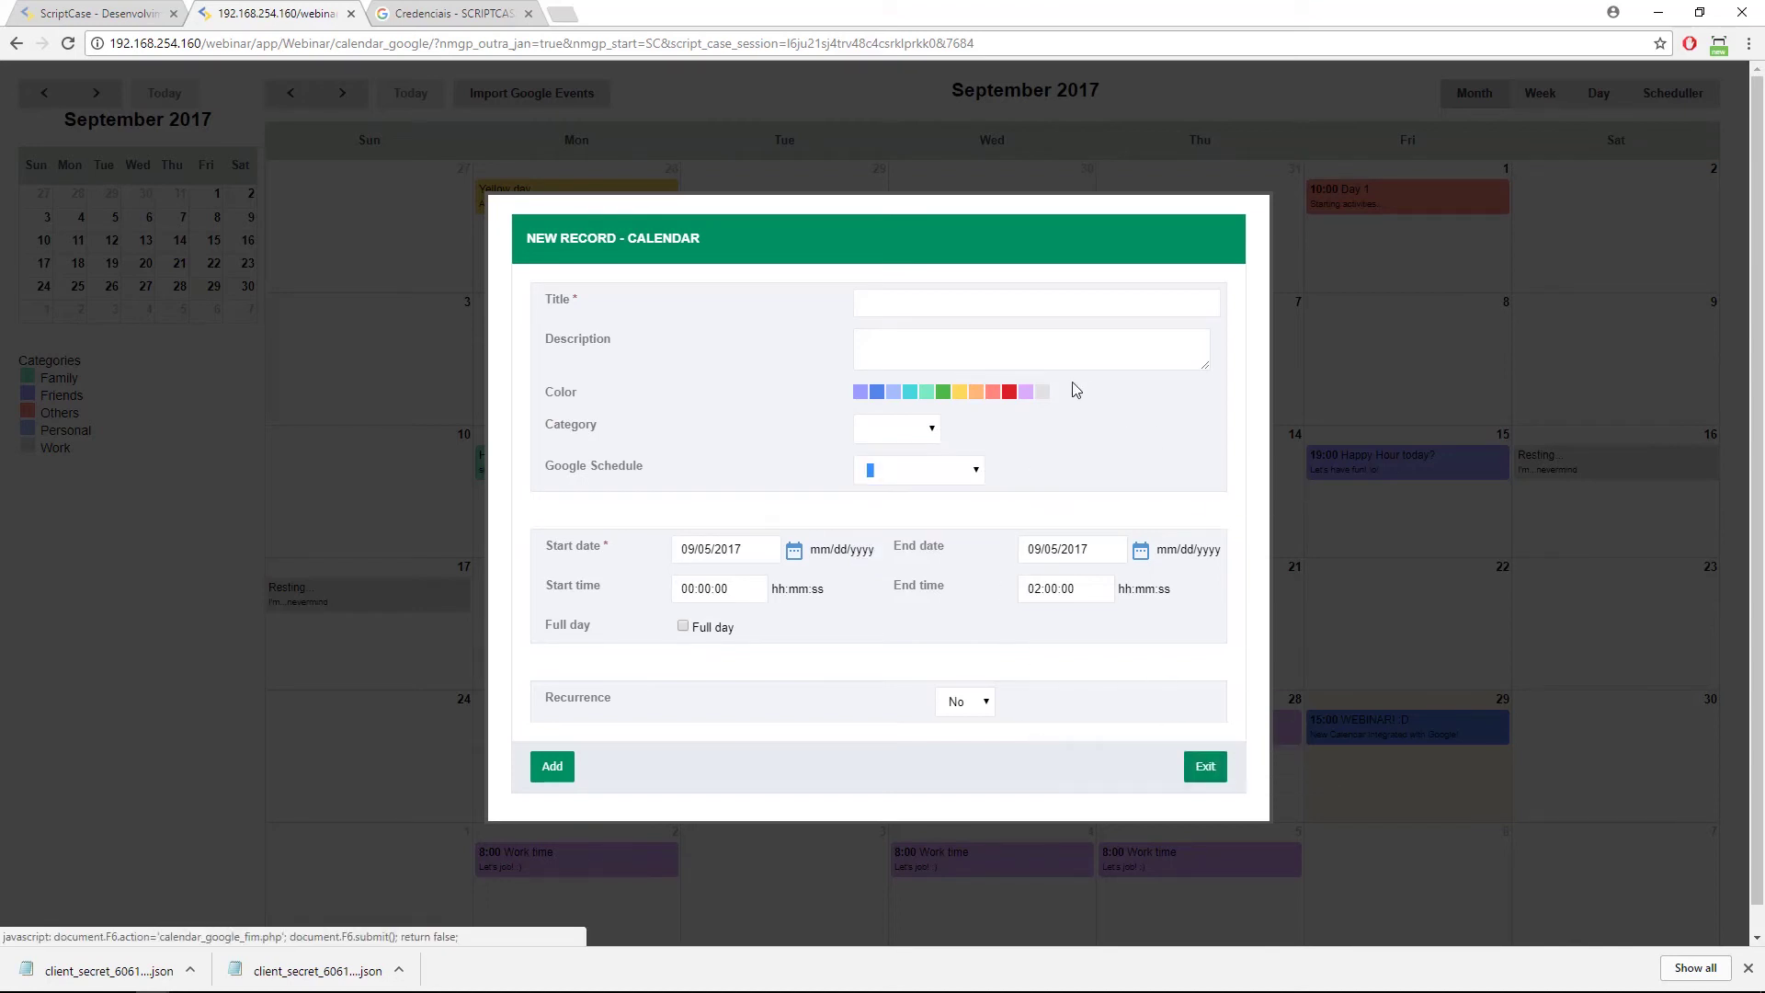
Review the event categories again, close the new record form unsaved, and return to ScriptCase.
left_click(878, 429)
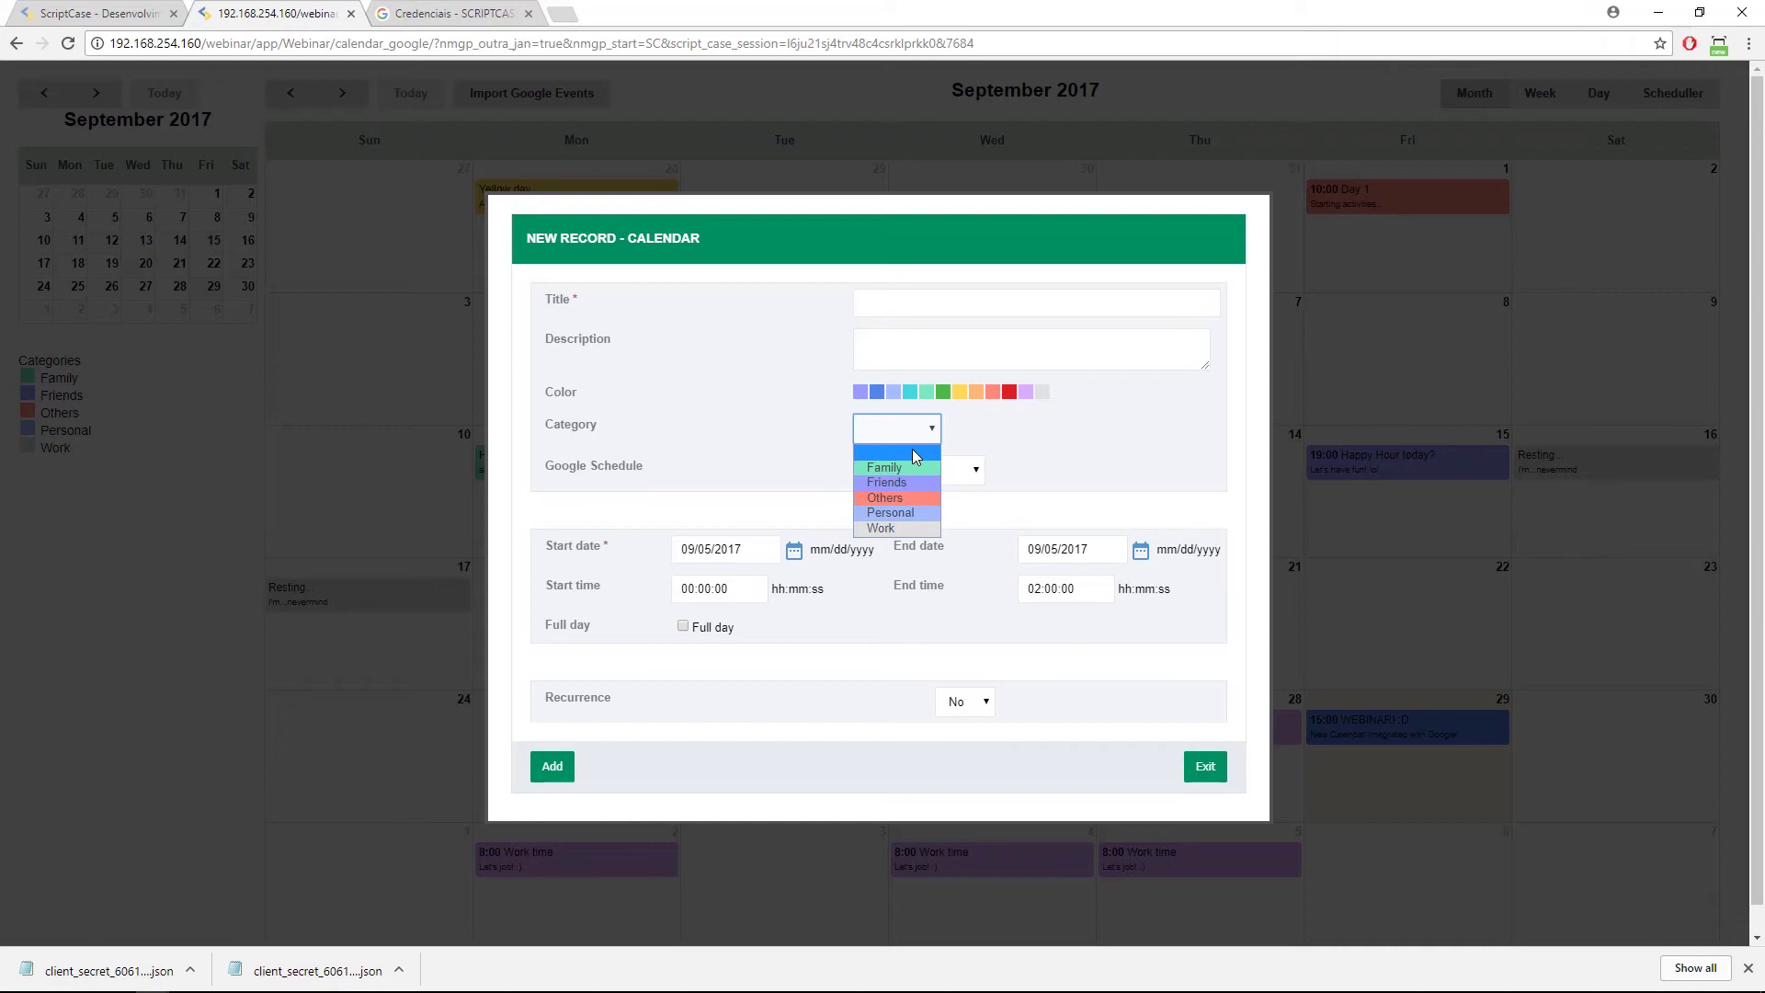
left_click(1223, 784)
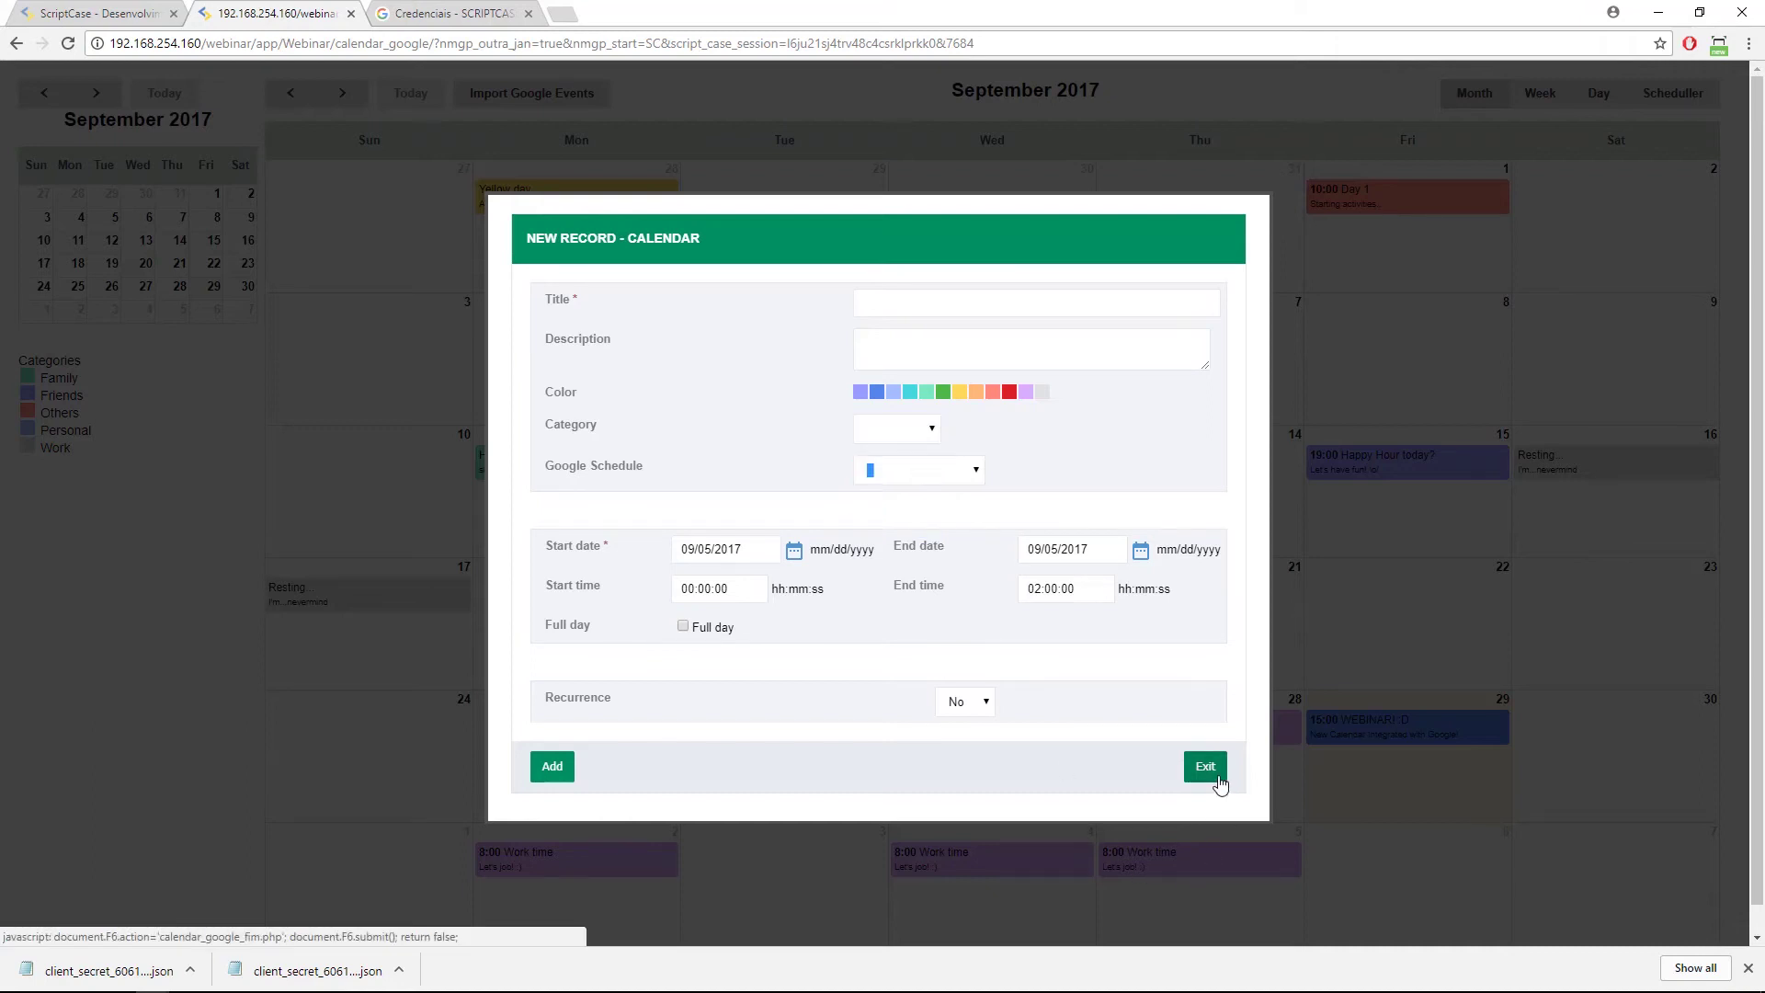
left_click(1220, 779)
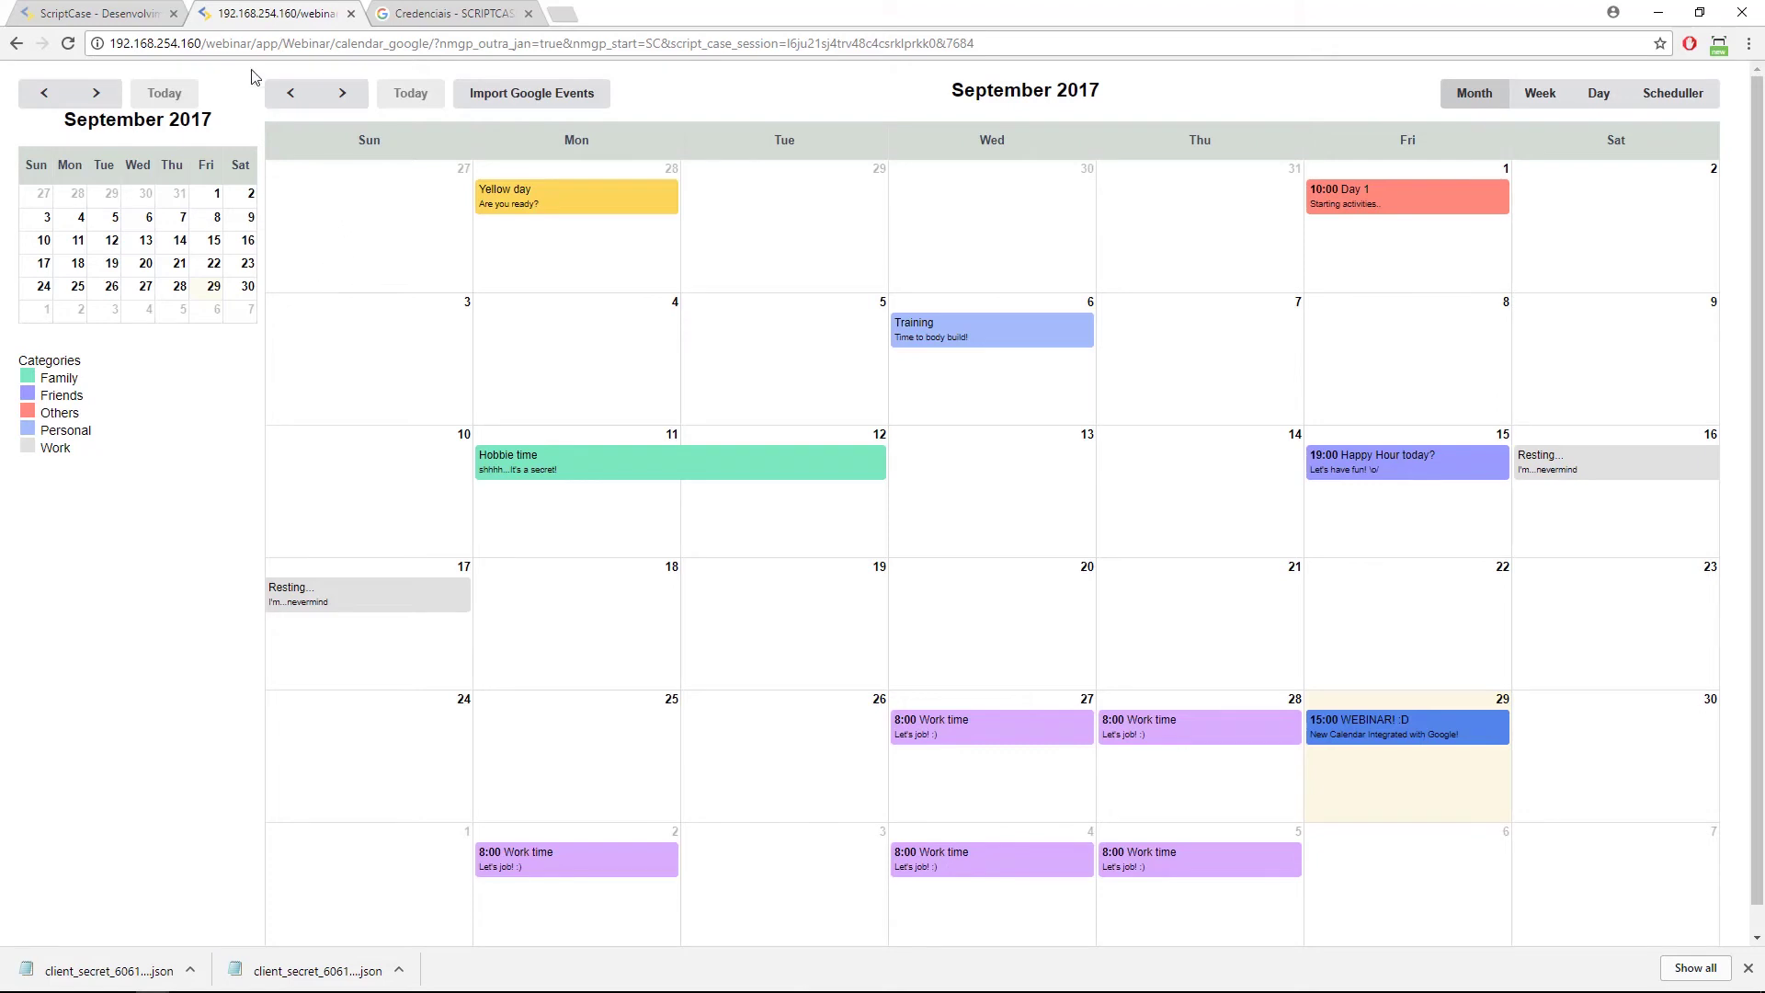
left_click(124, 14)
View the Calendar folder's application list showing calendar_google.
mouse_move(234, 76)
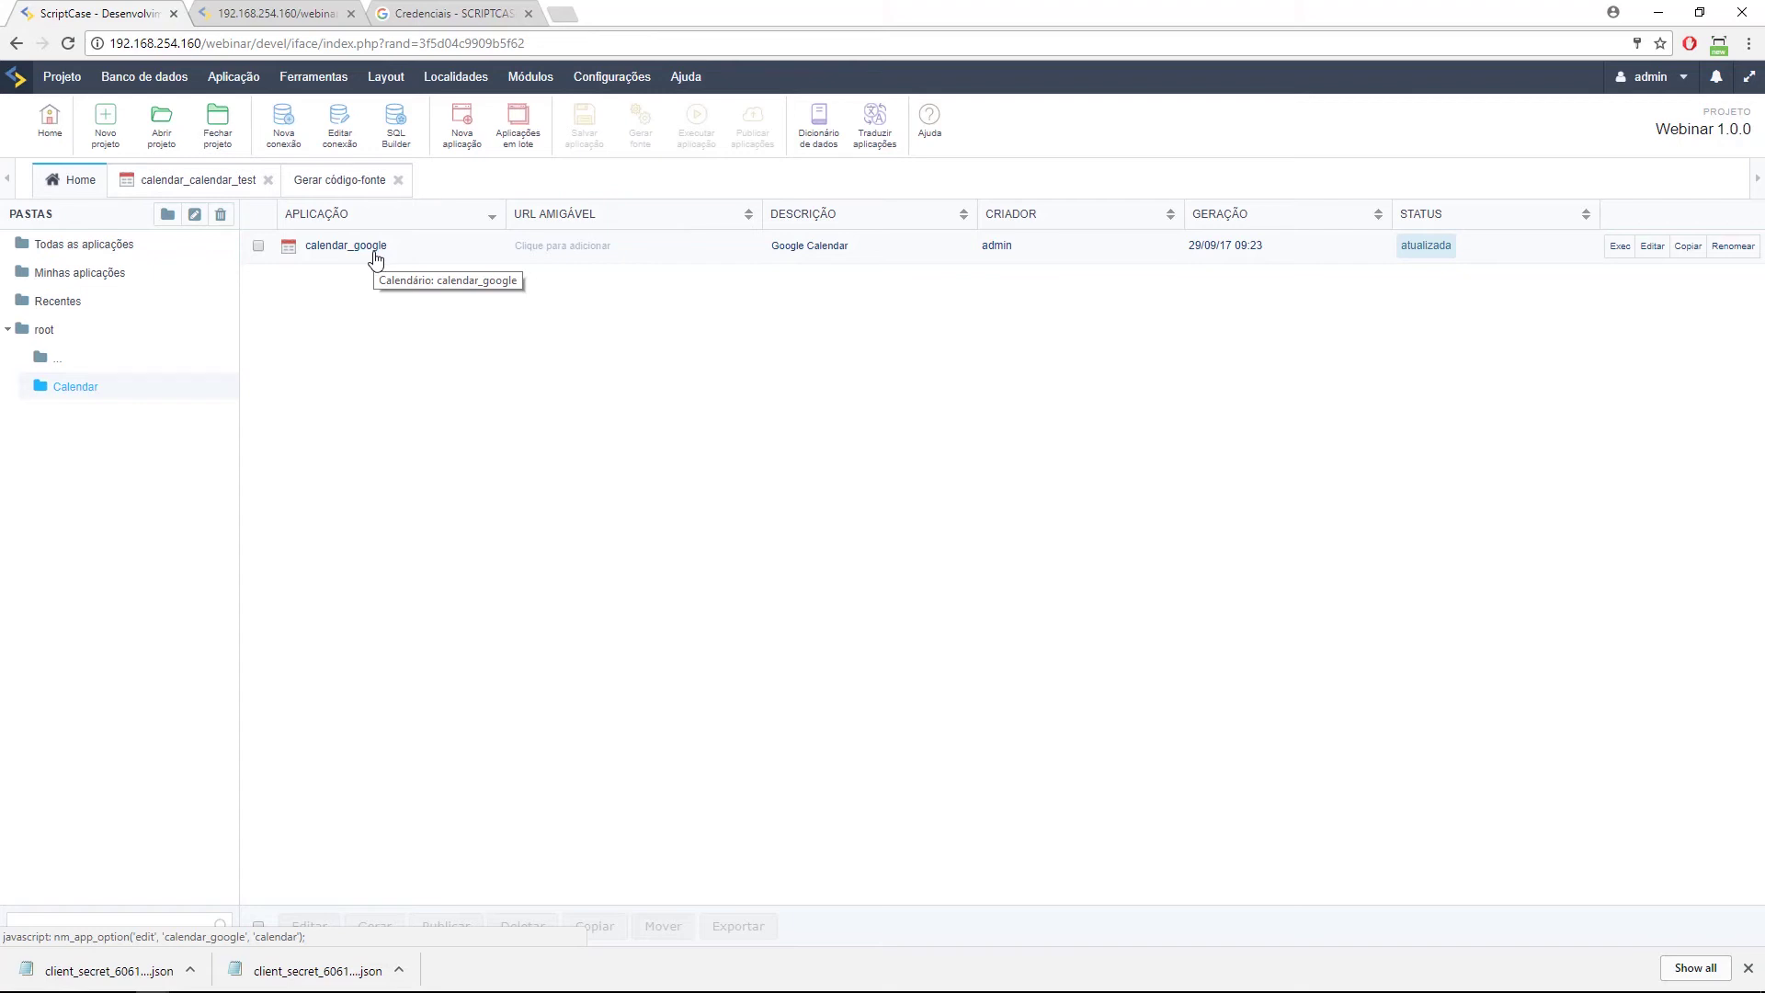
Open calendar_google's Editar Campos table and move the title field up and back.
left_click(376, 257)
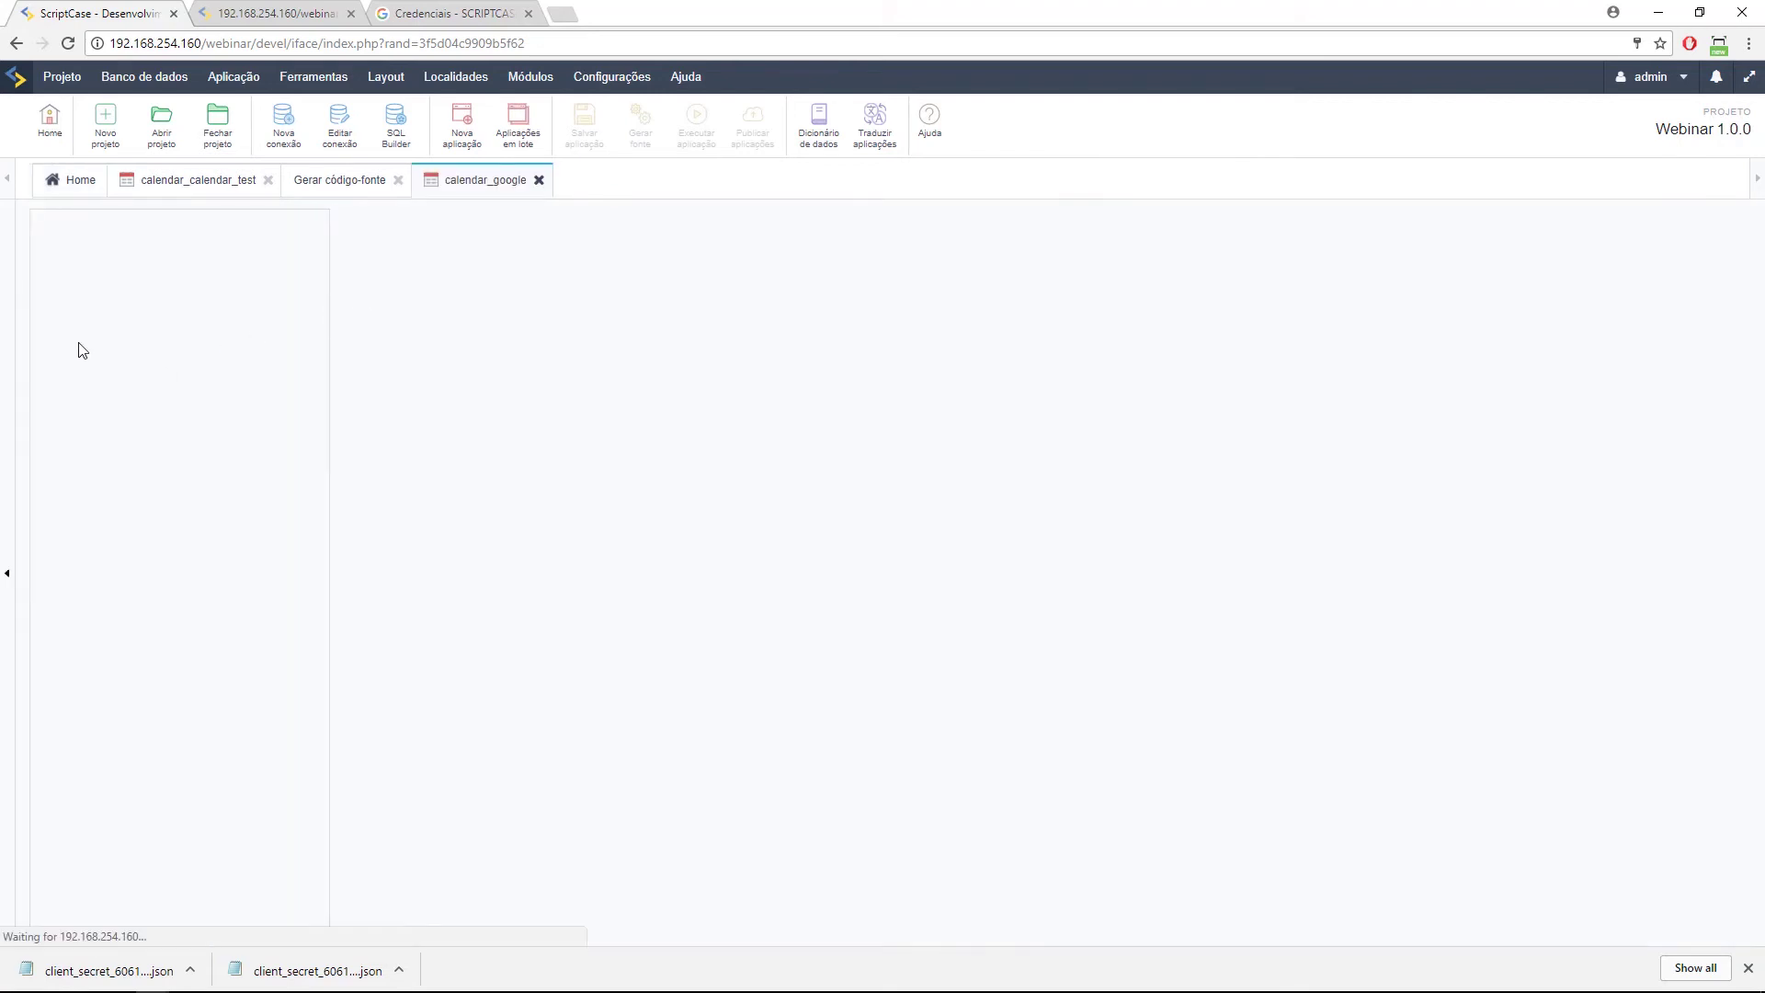
left_click(110, 323)
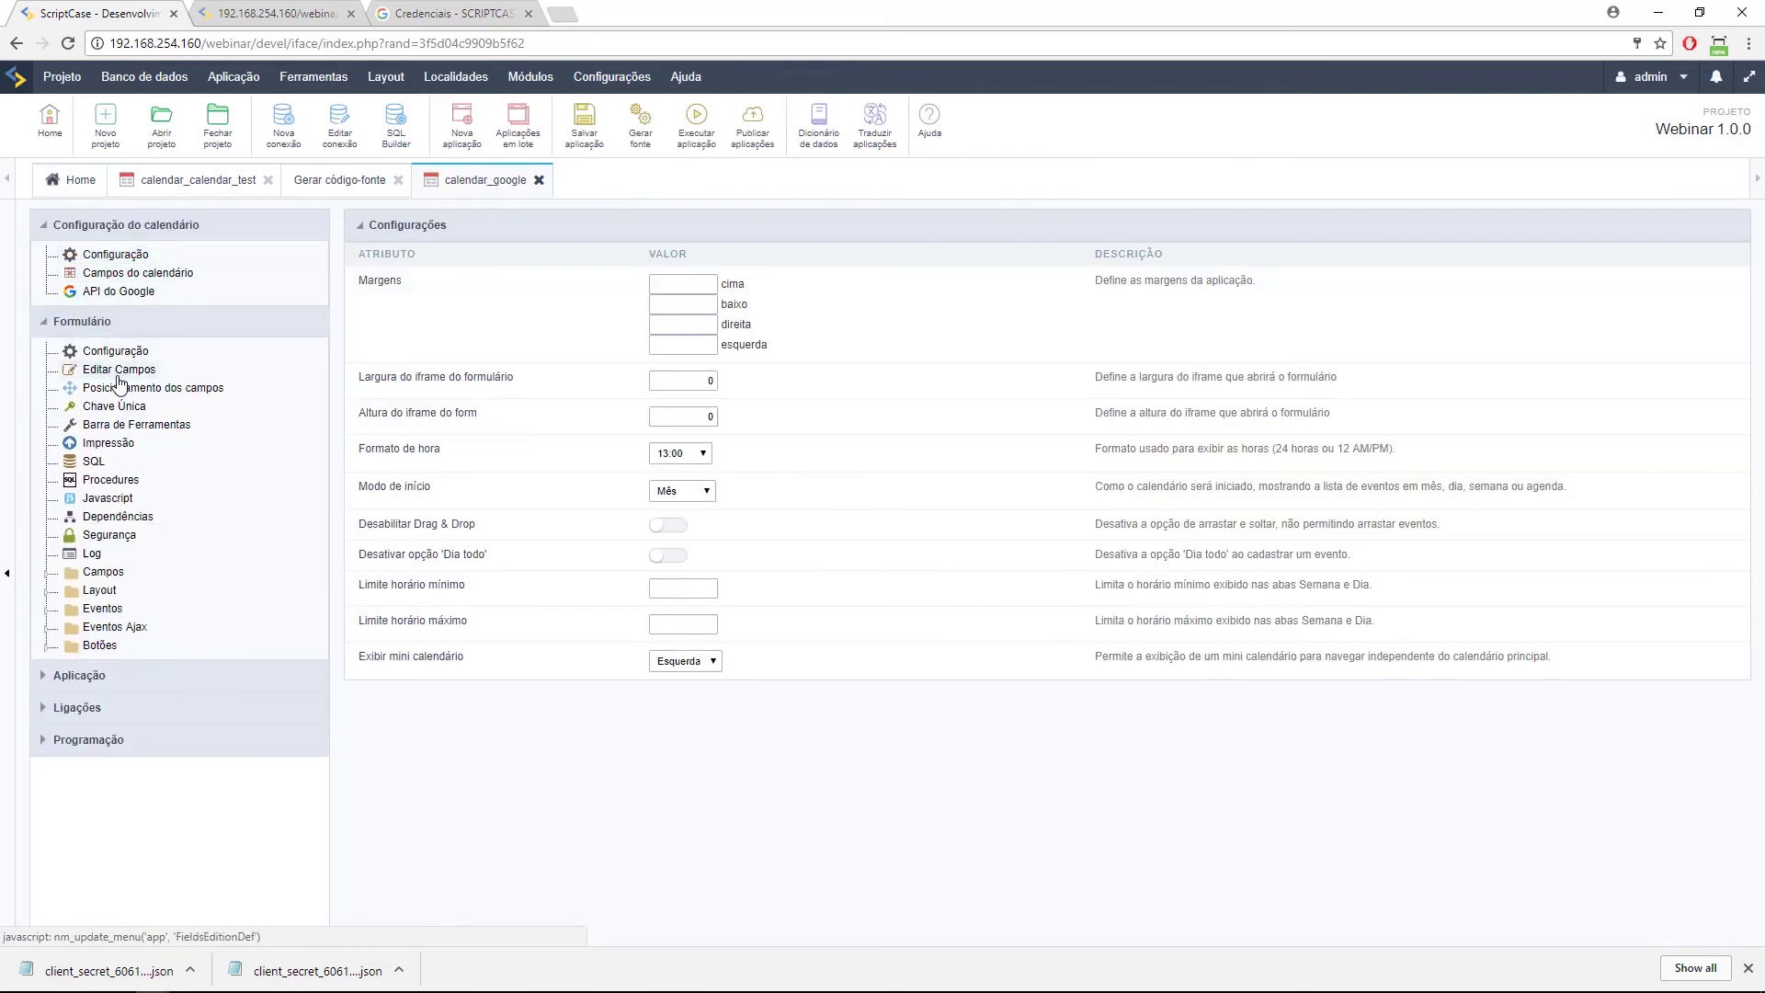
left_click(119, 373)
left_click_drag(606, 339, 606, 317)
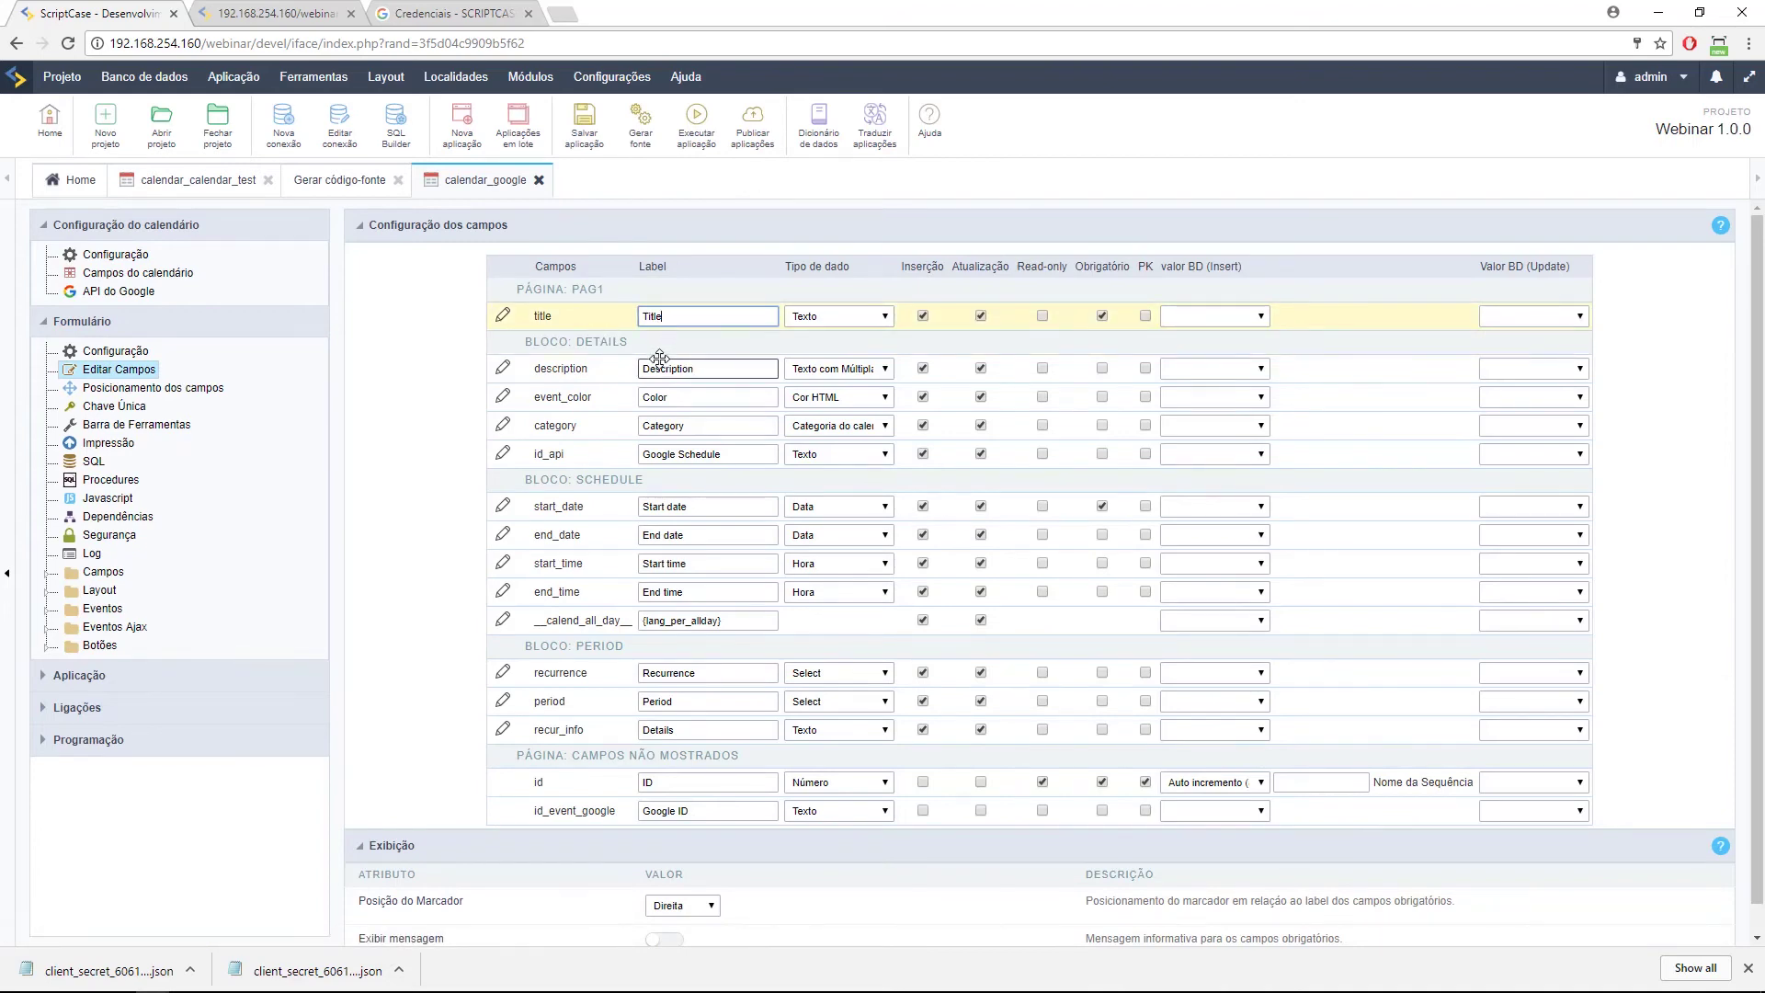
left_click_drag(601, 328, 598, 350)
Start editing the Description label, open Traduzir aplicações, then return to Home.
left_click(708, 369)
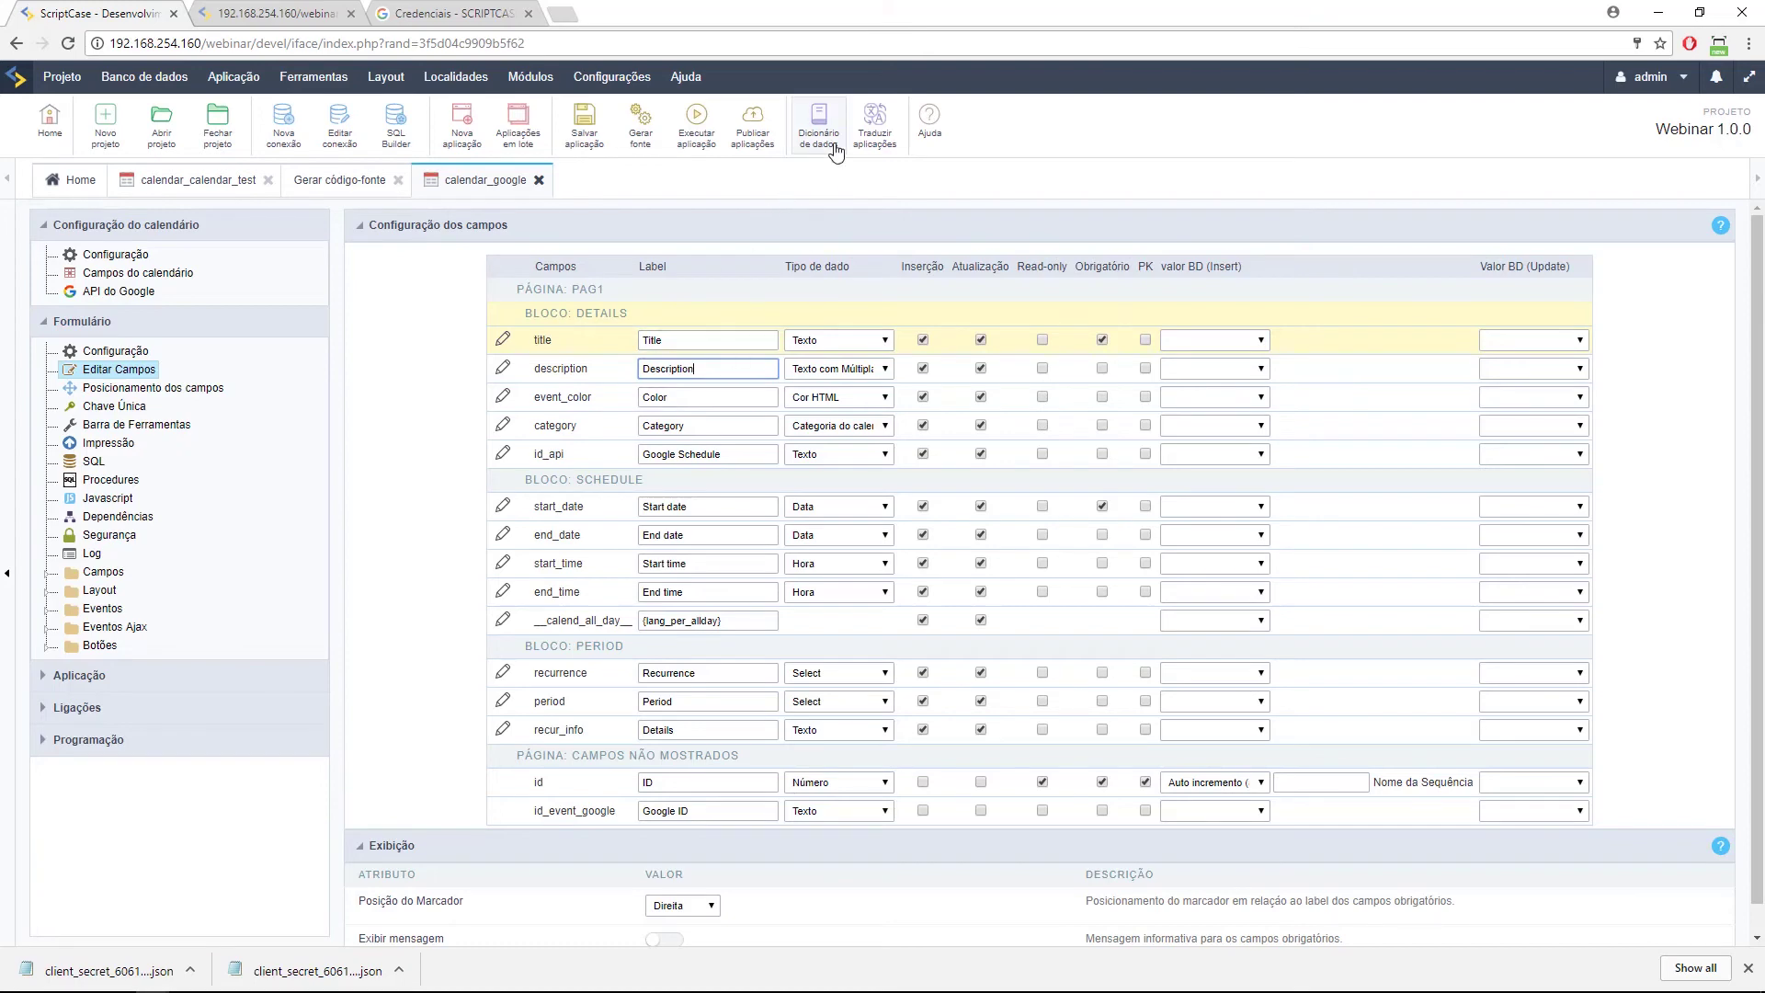
left_click(873, 129)
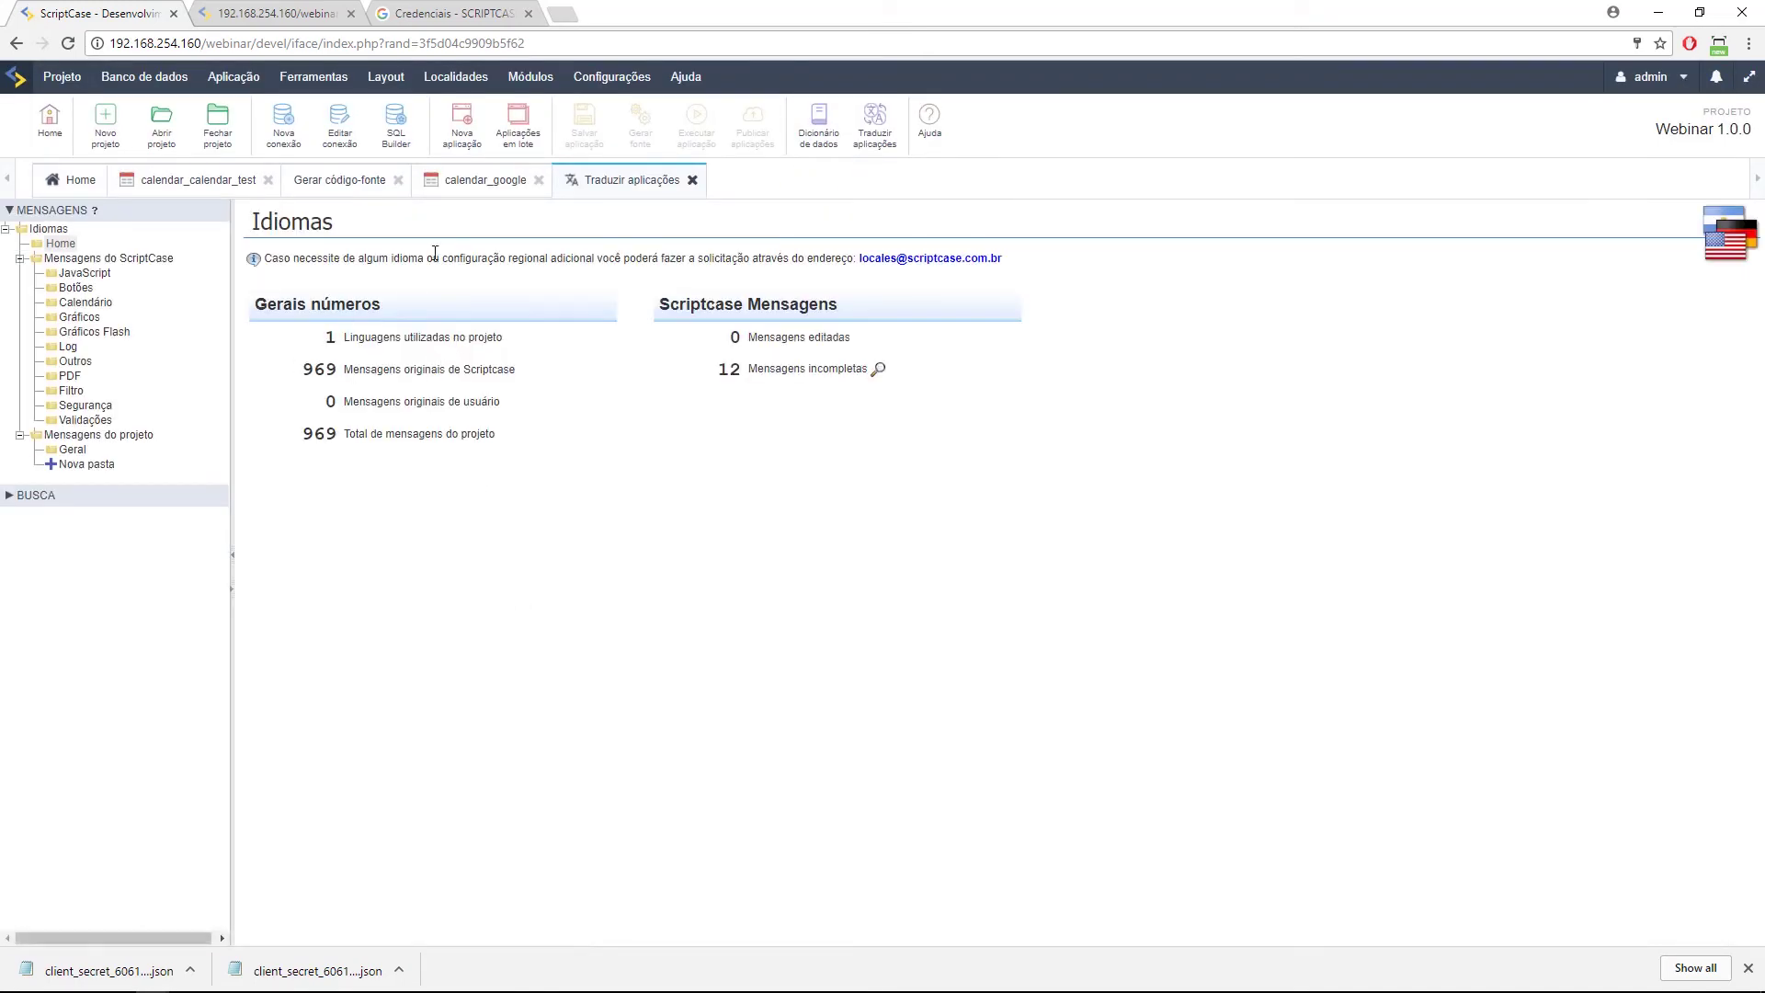
left_click(78, 184)
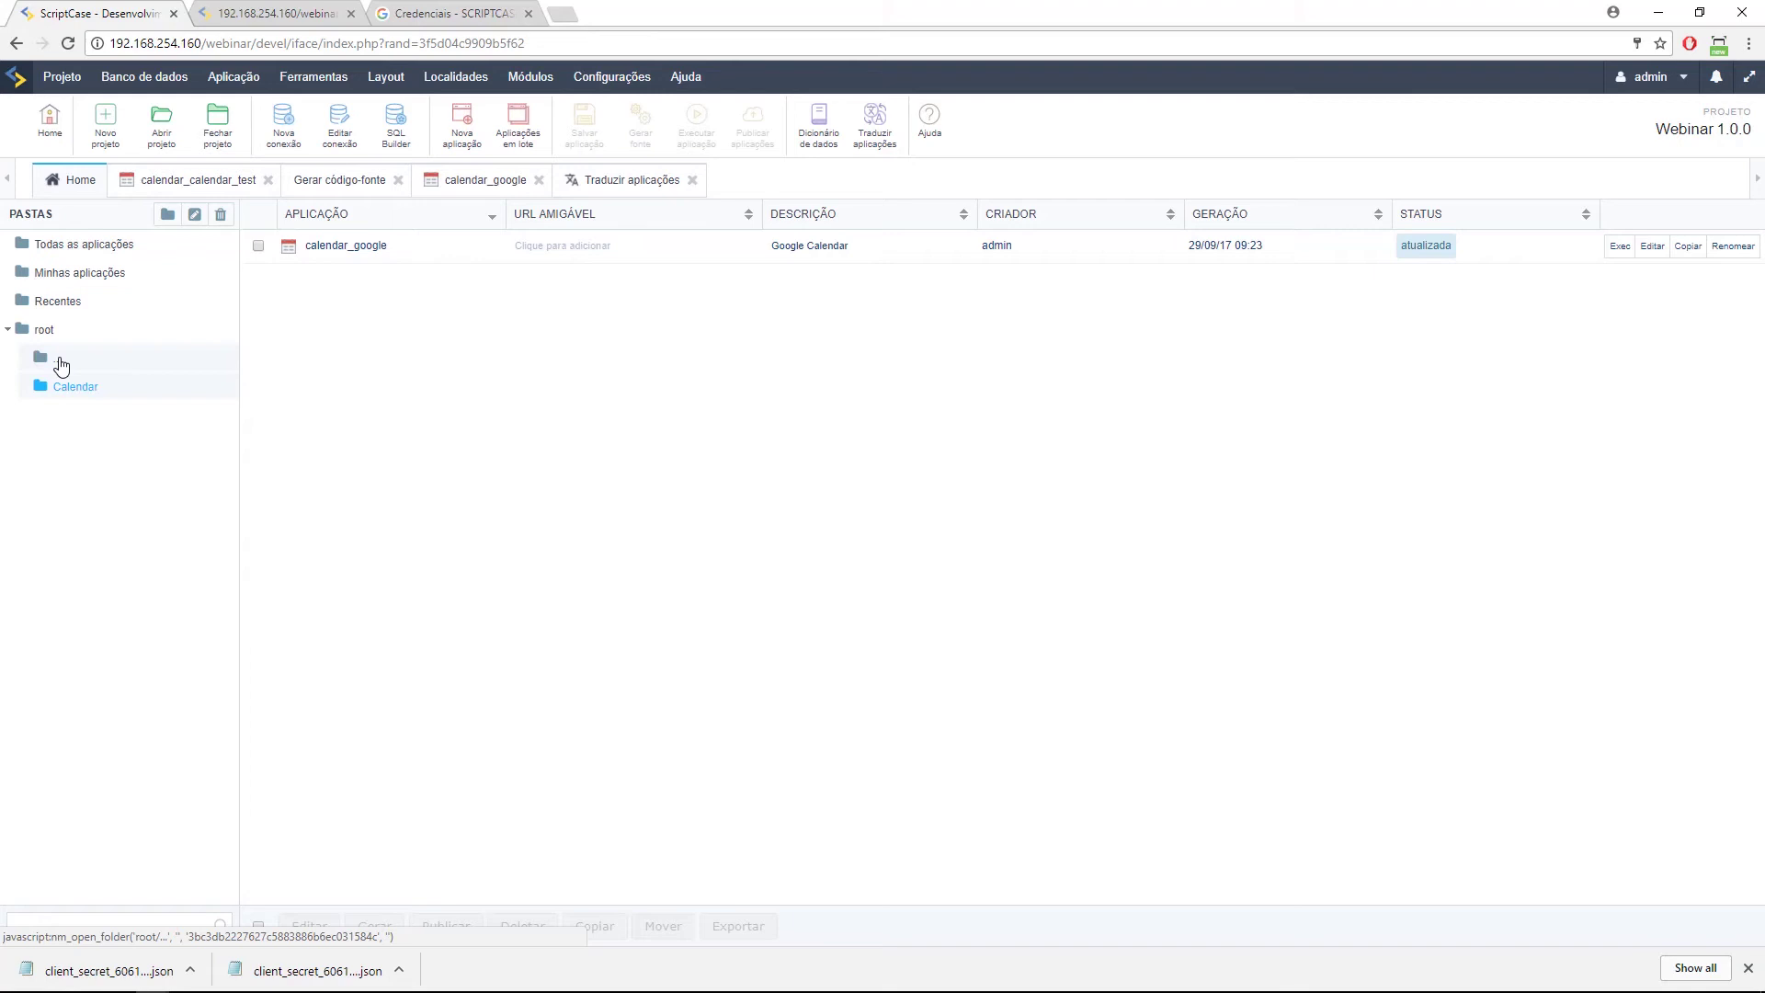
Open calendar_google's API do Google settings without saving the field changes.
left_click(470, 183)
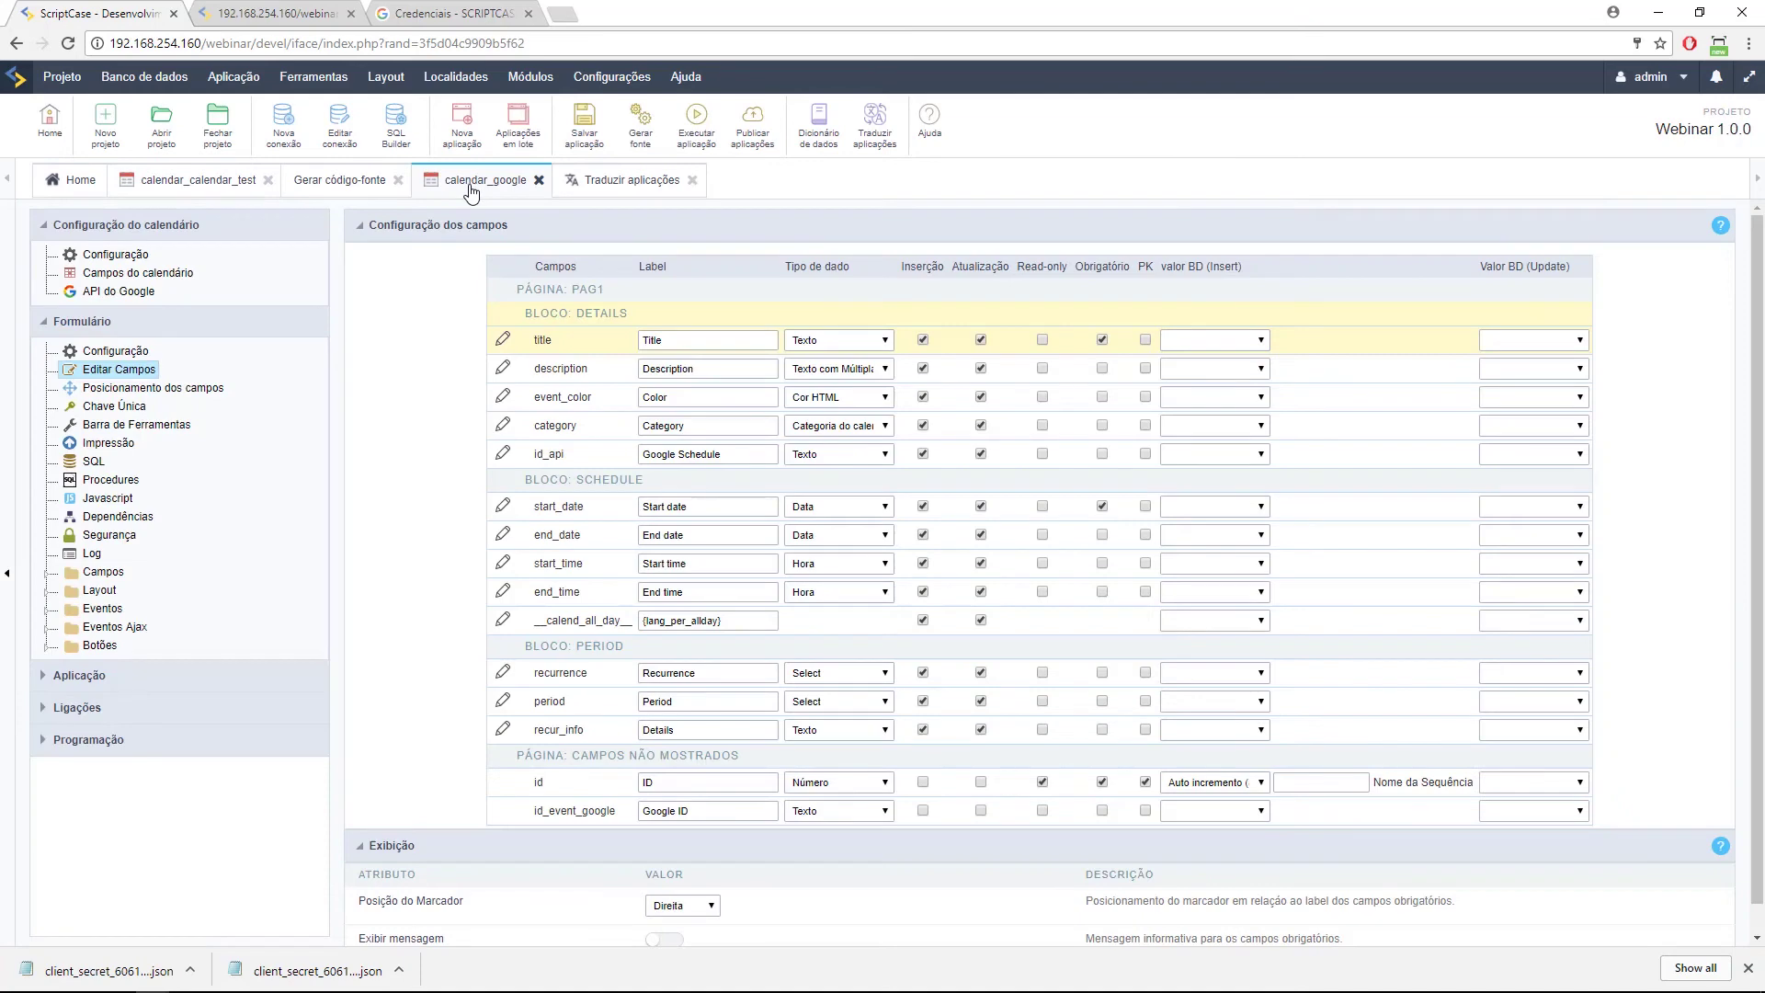
left_click(156, 292)
left_click(1029, 143)
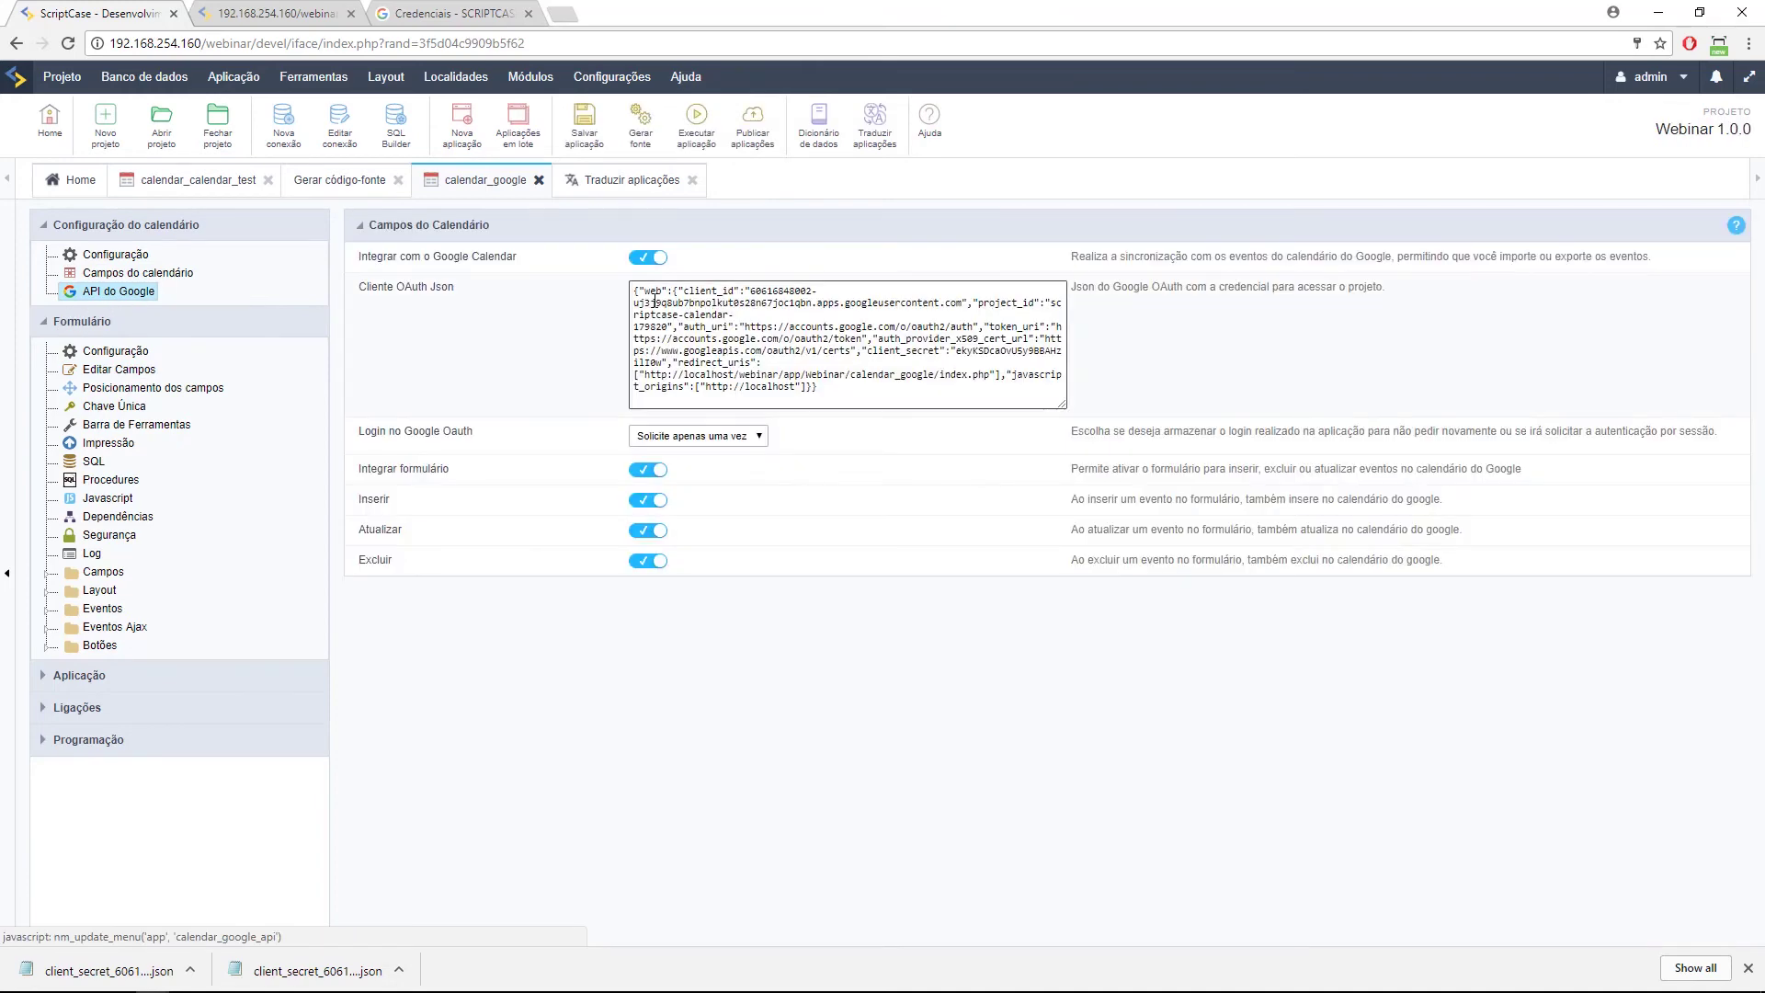
Select the OAuth client JSON, then close all application tabs with Fechar todas.
left_click_drag(633, 293, 821, 387)
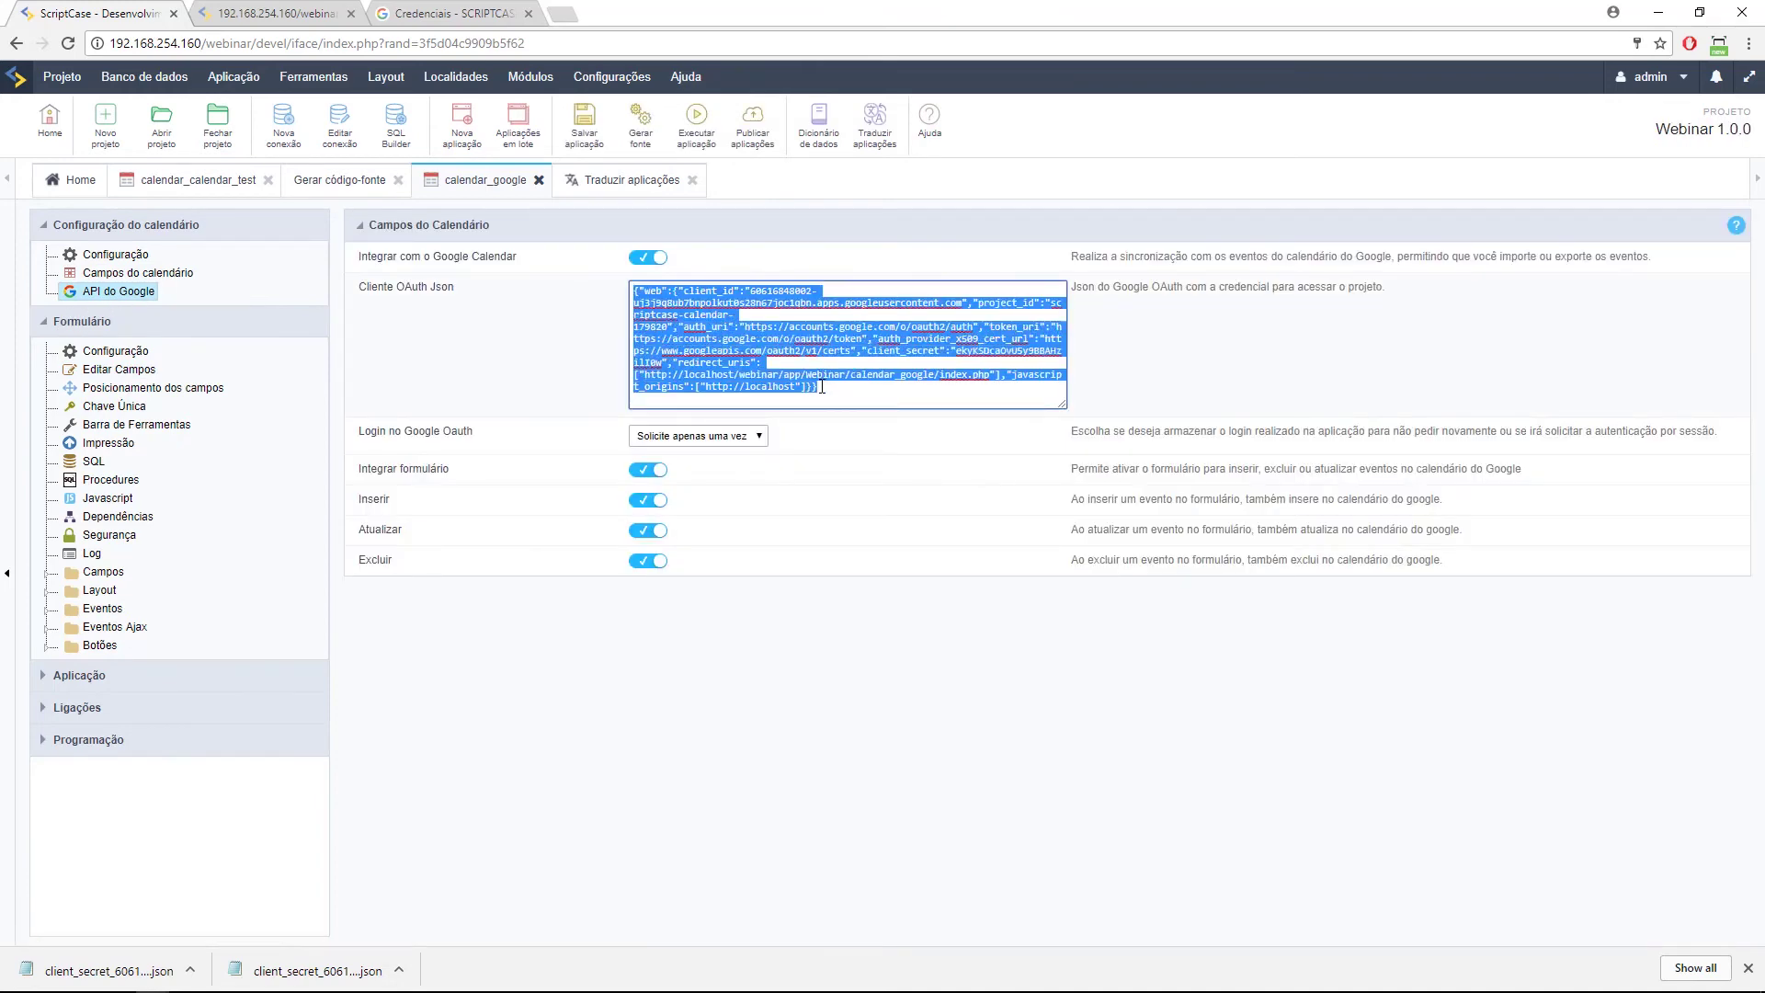
left_click(835, 386)
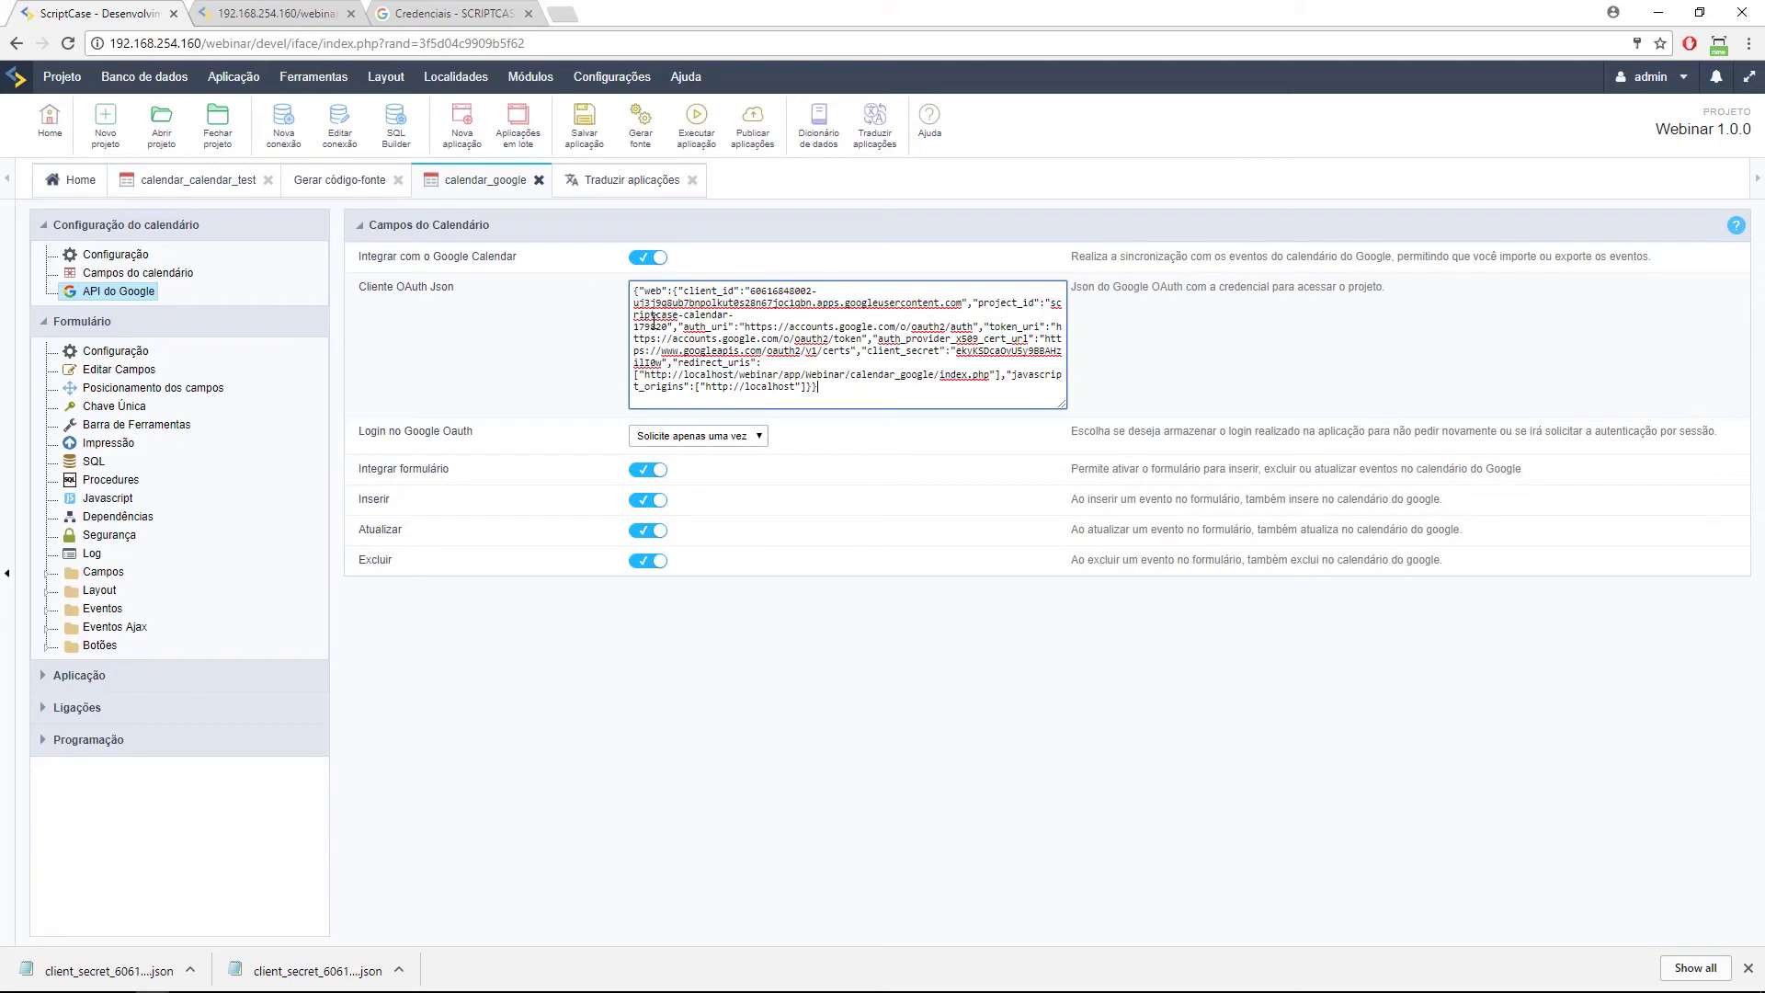
left_click_drag(838, 386, 633, 291)
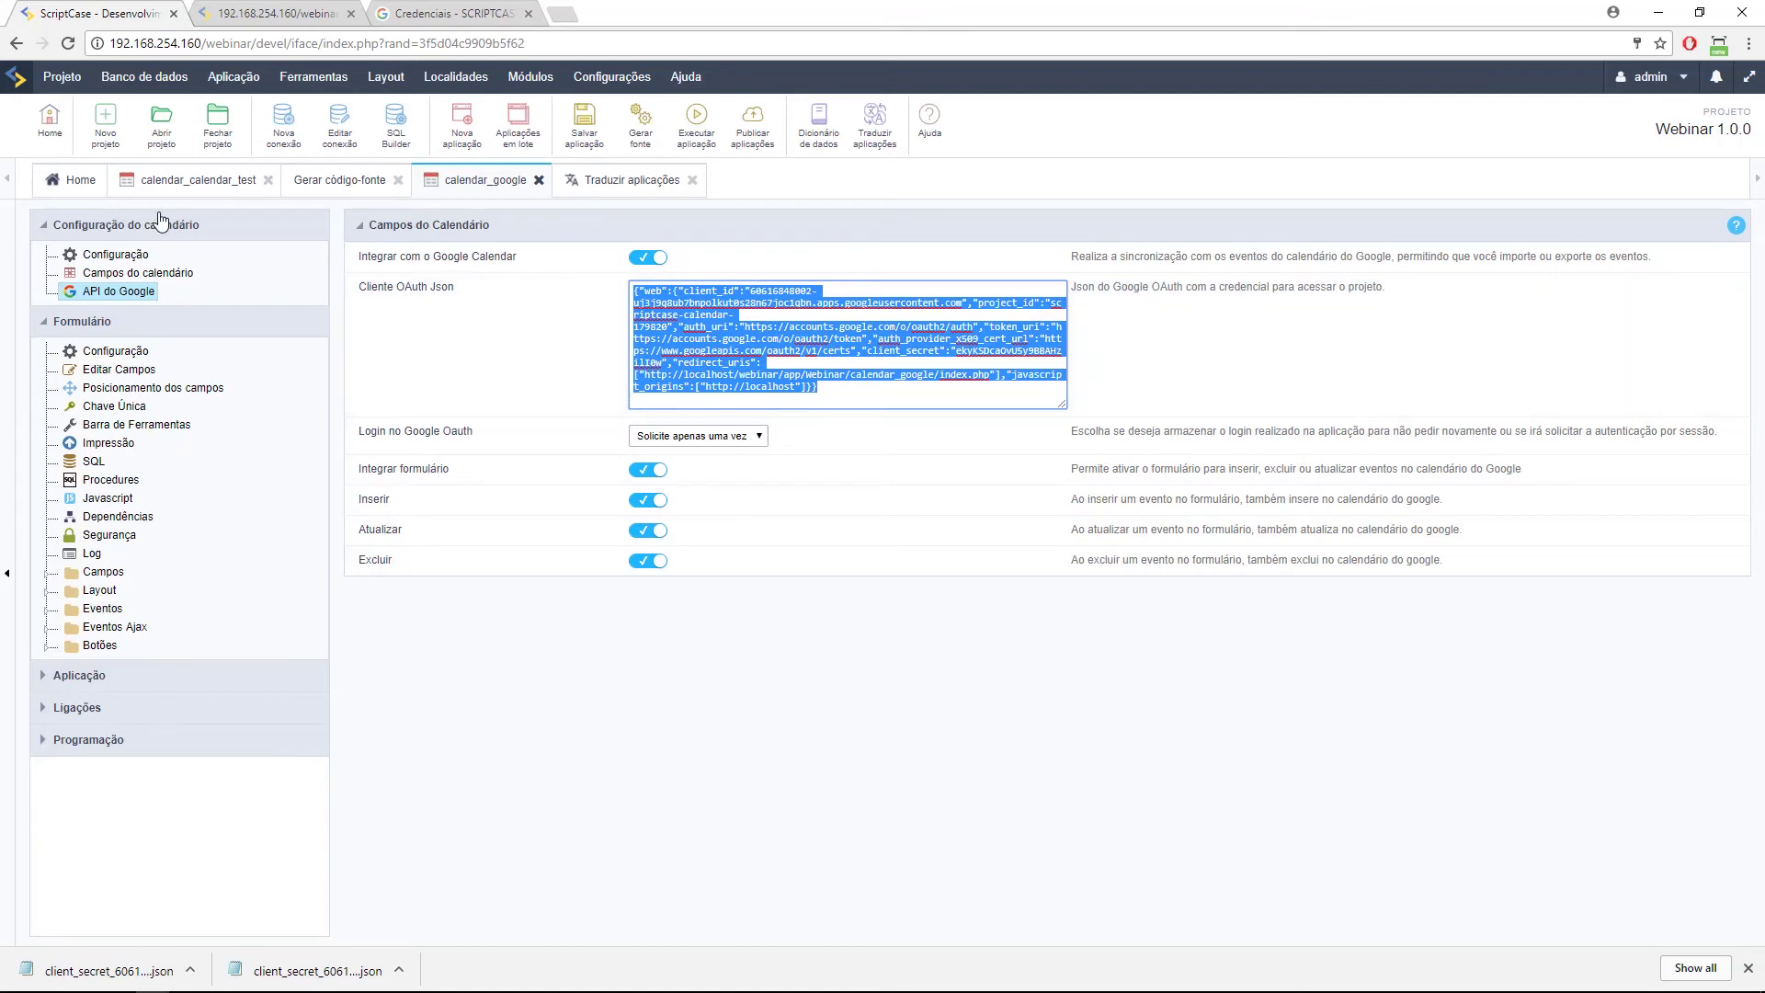
right_click(162, 184)
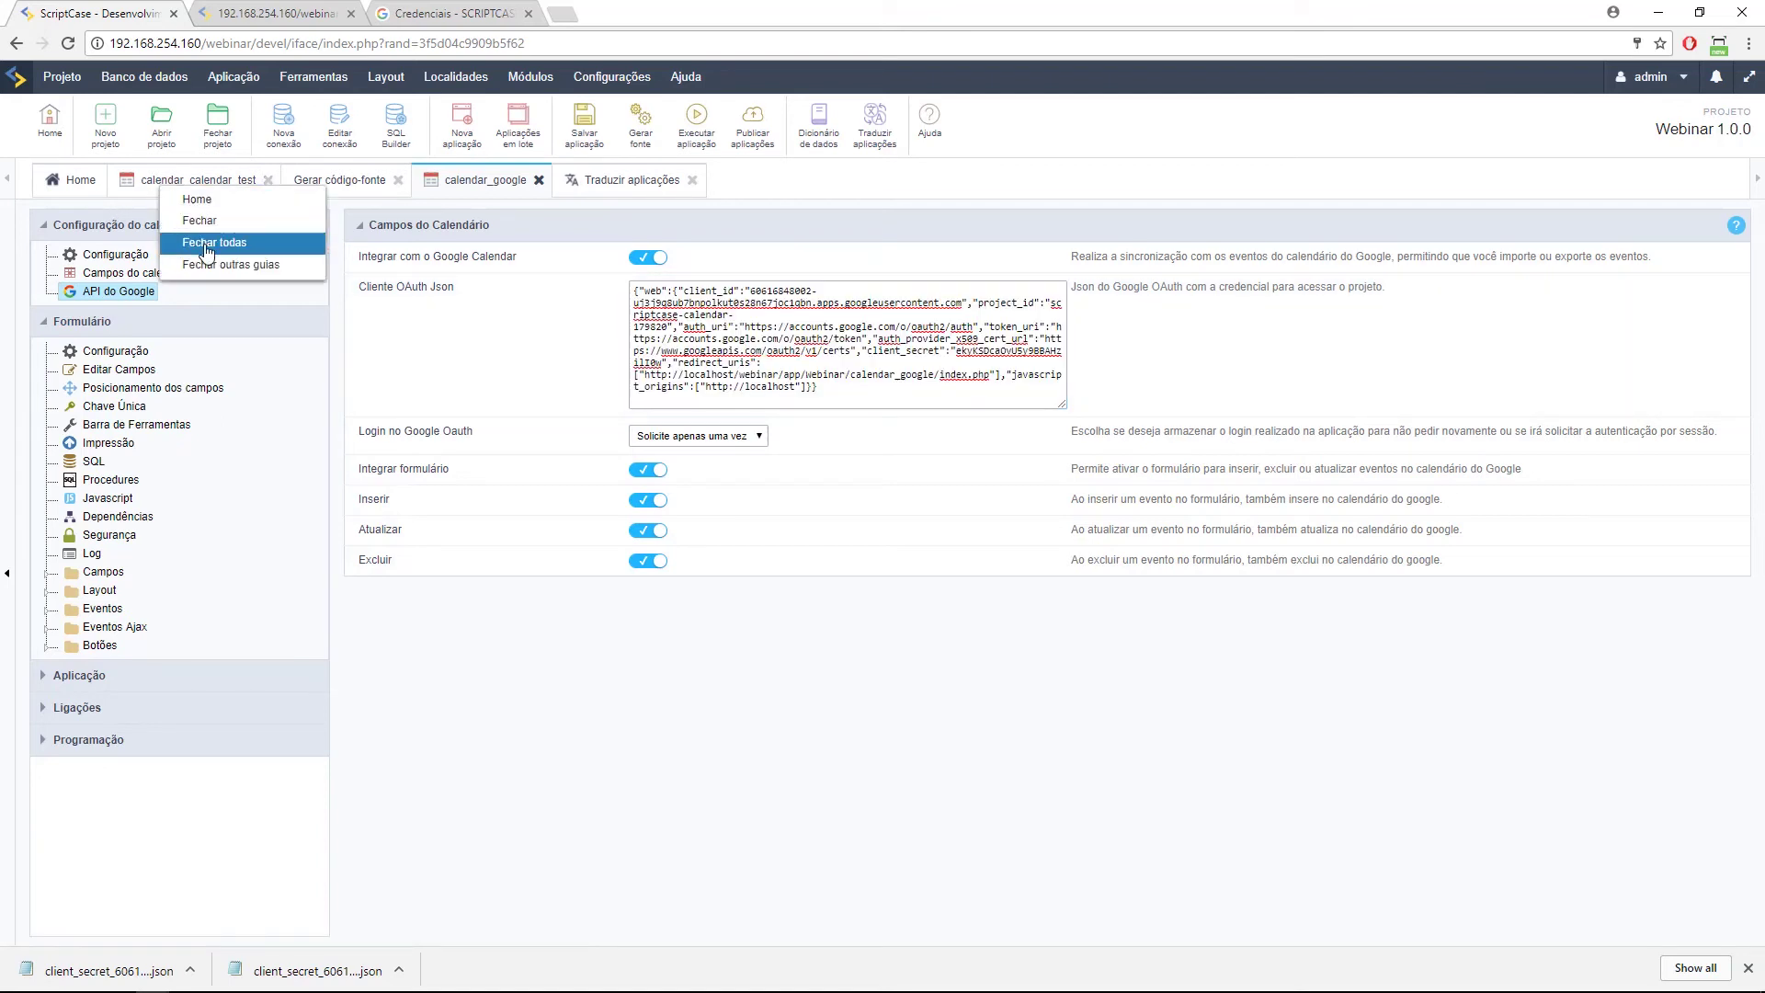
left_click(208, 244)
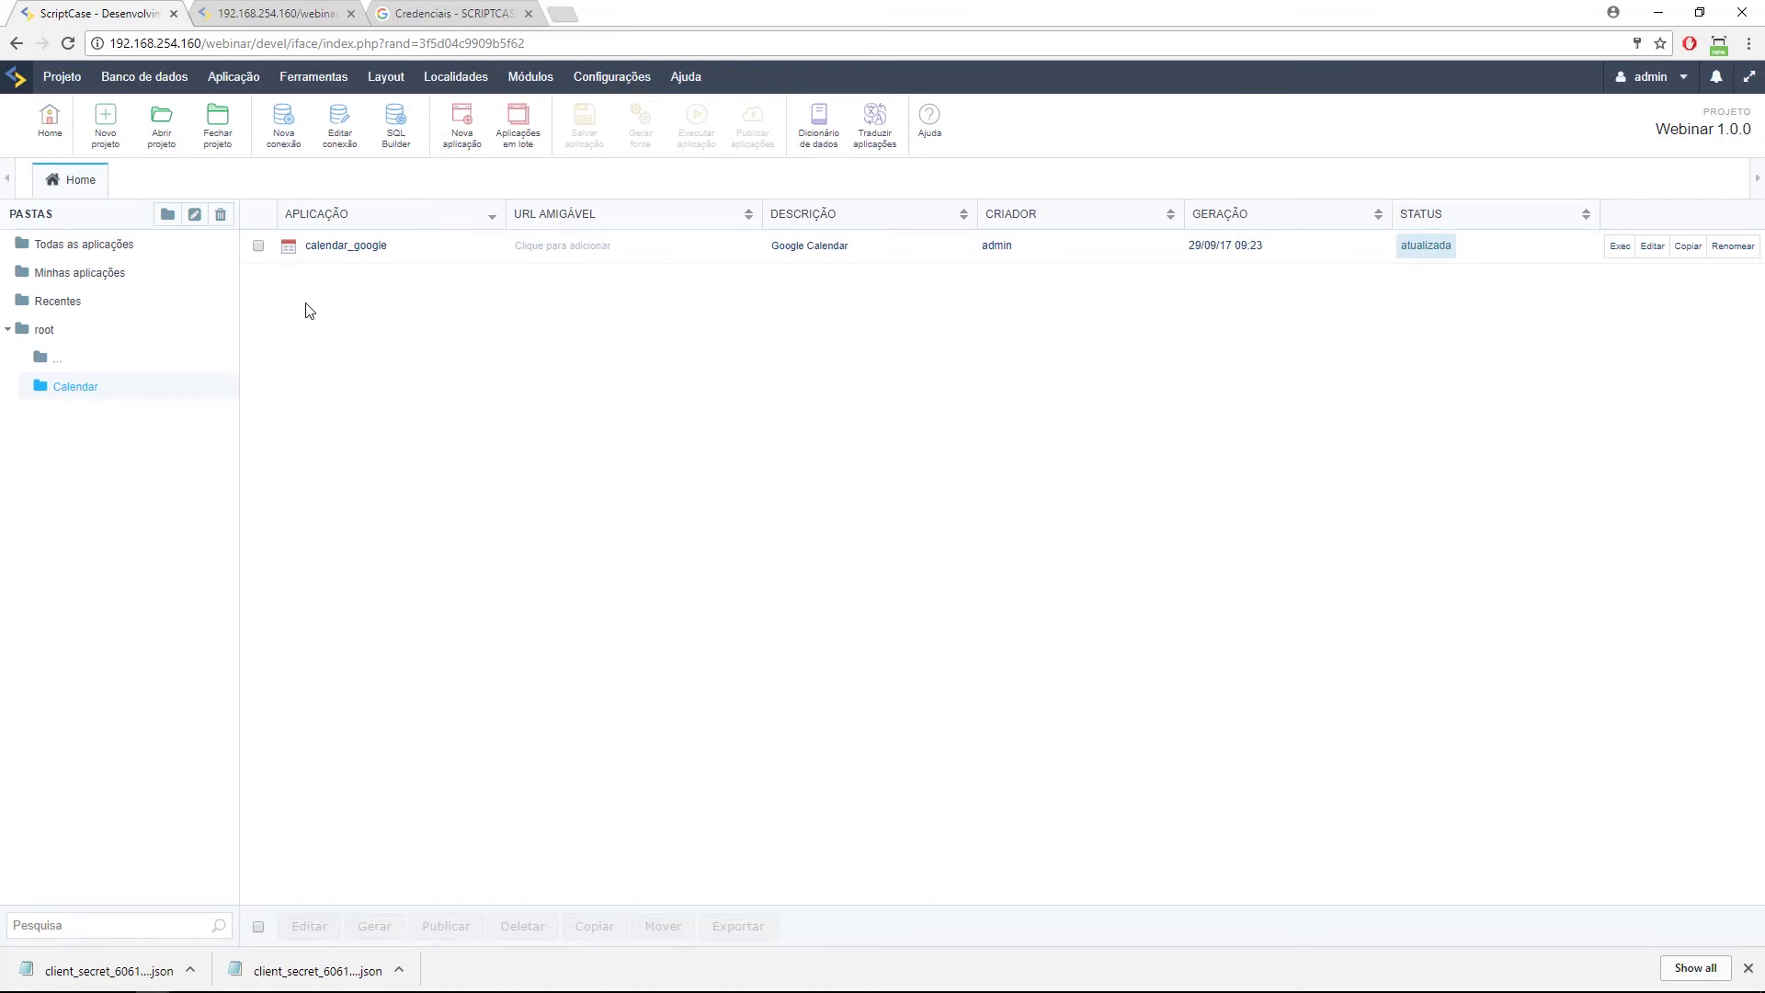
left_click(346, 248)
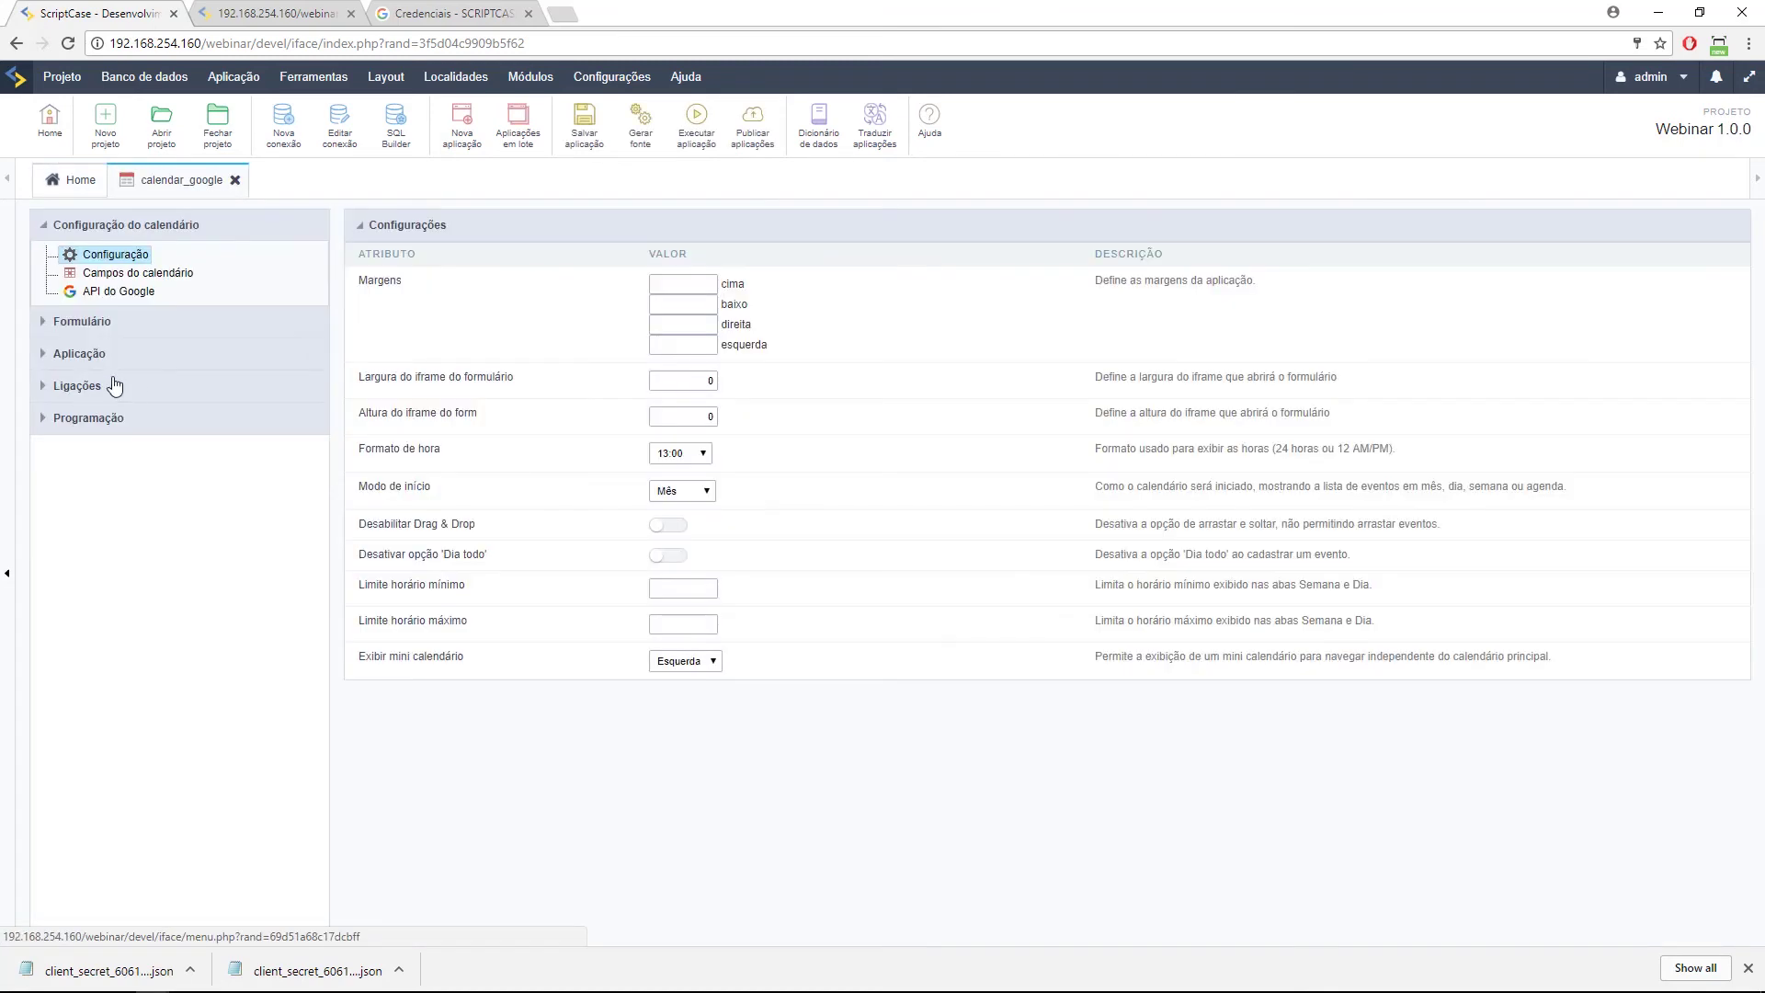
left_click(82, 322)
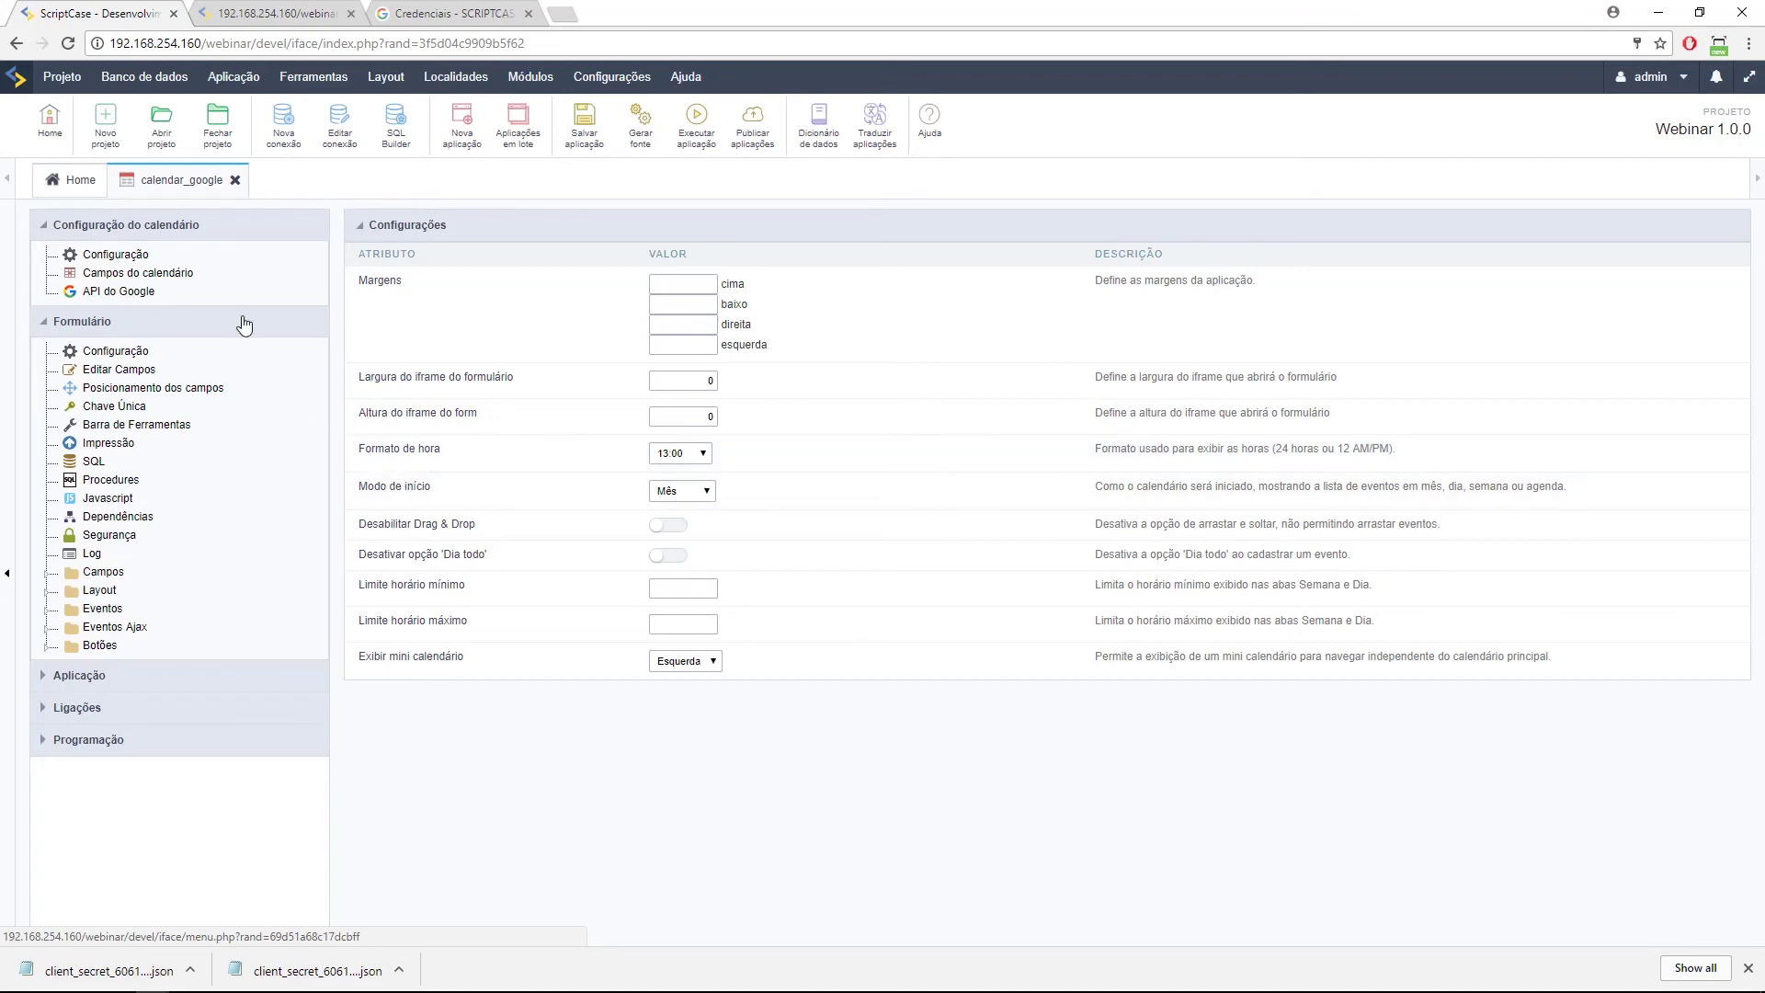
left_click(235, 182)
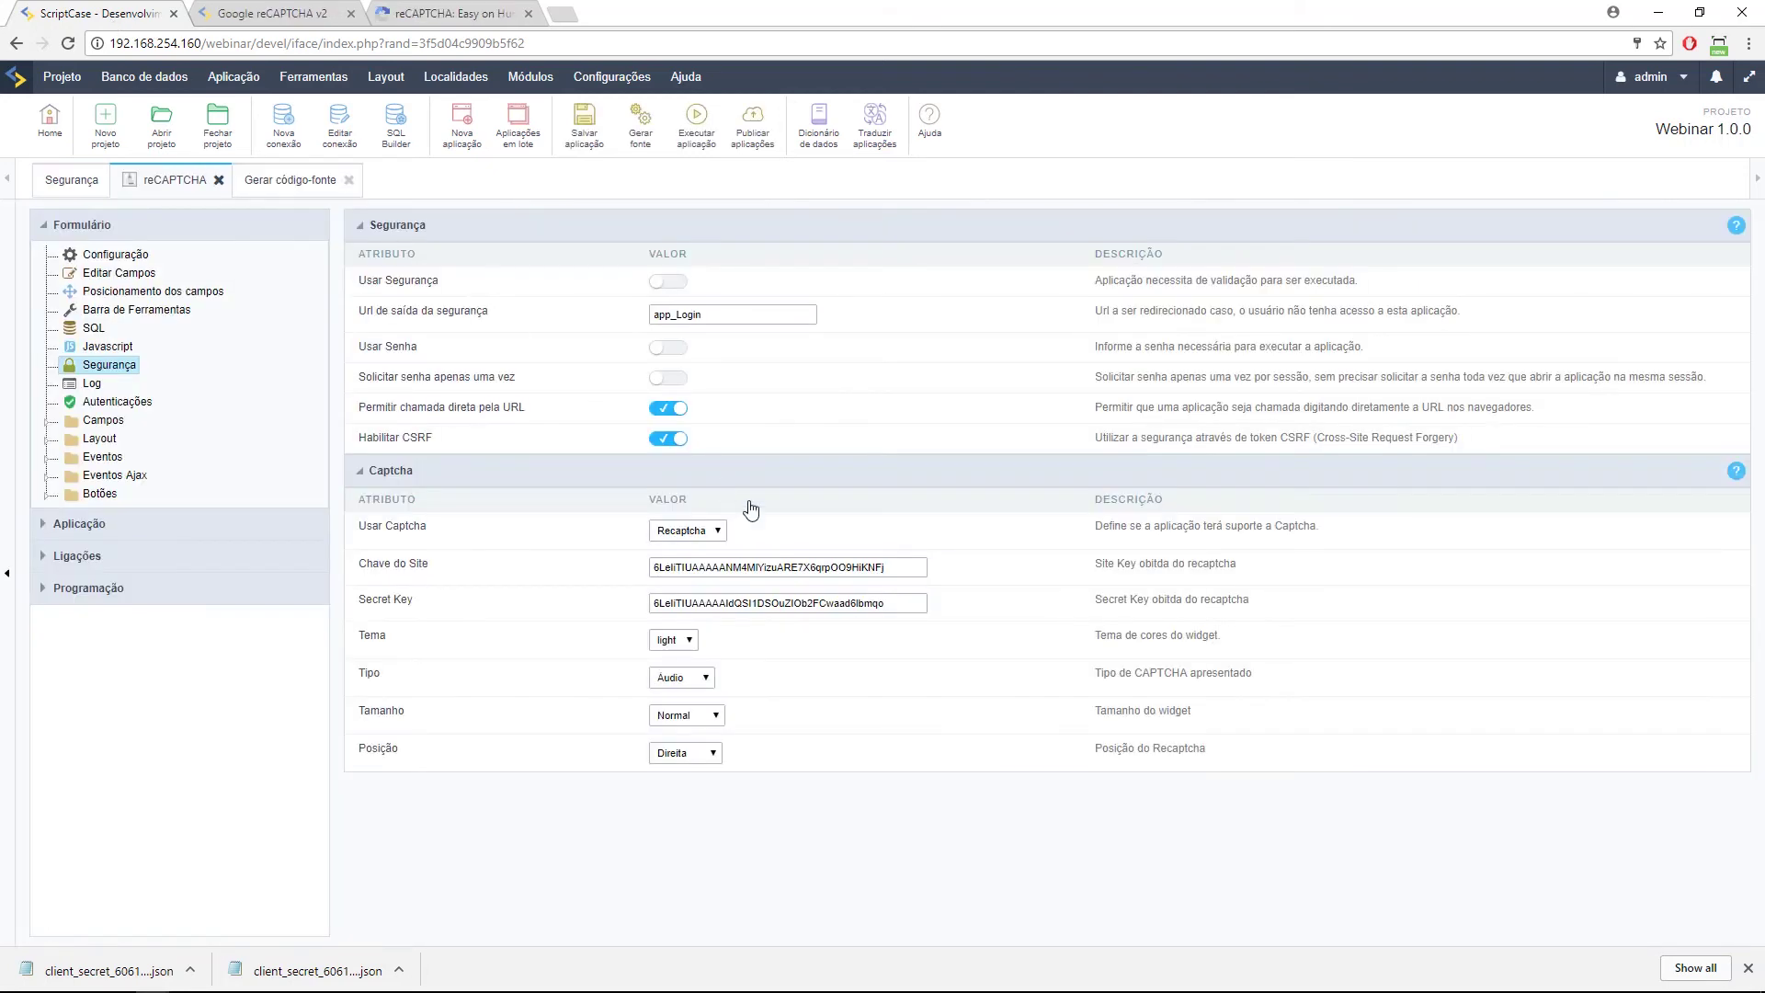
Set the Recaptcha captcha type to Audio.
left_click(680, 677)
left_click(698, 726)
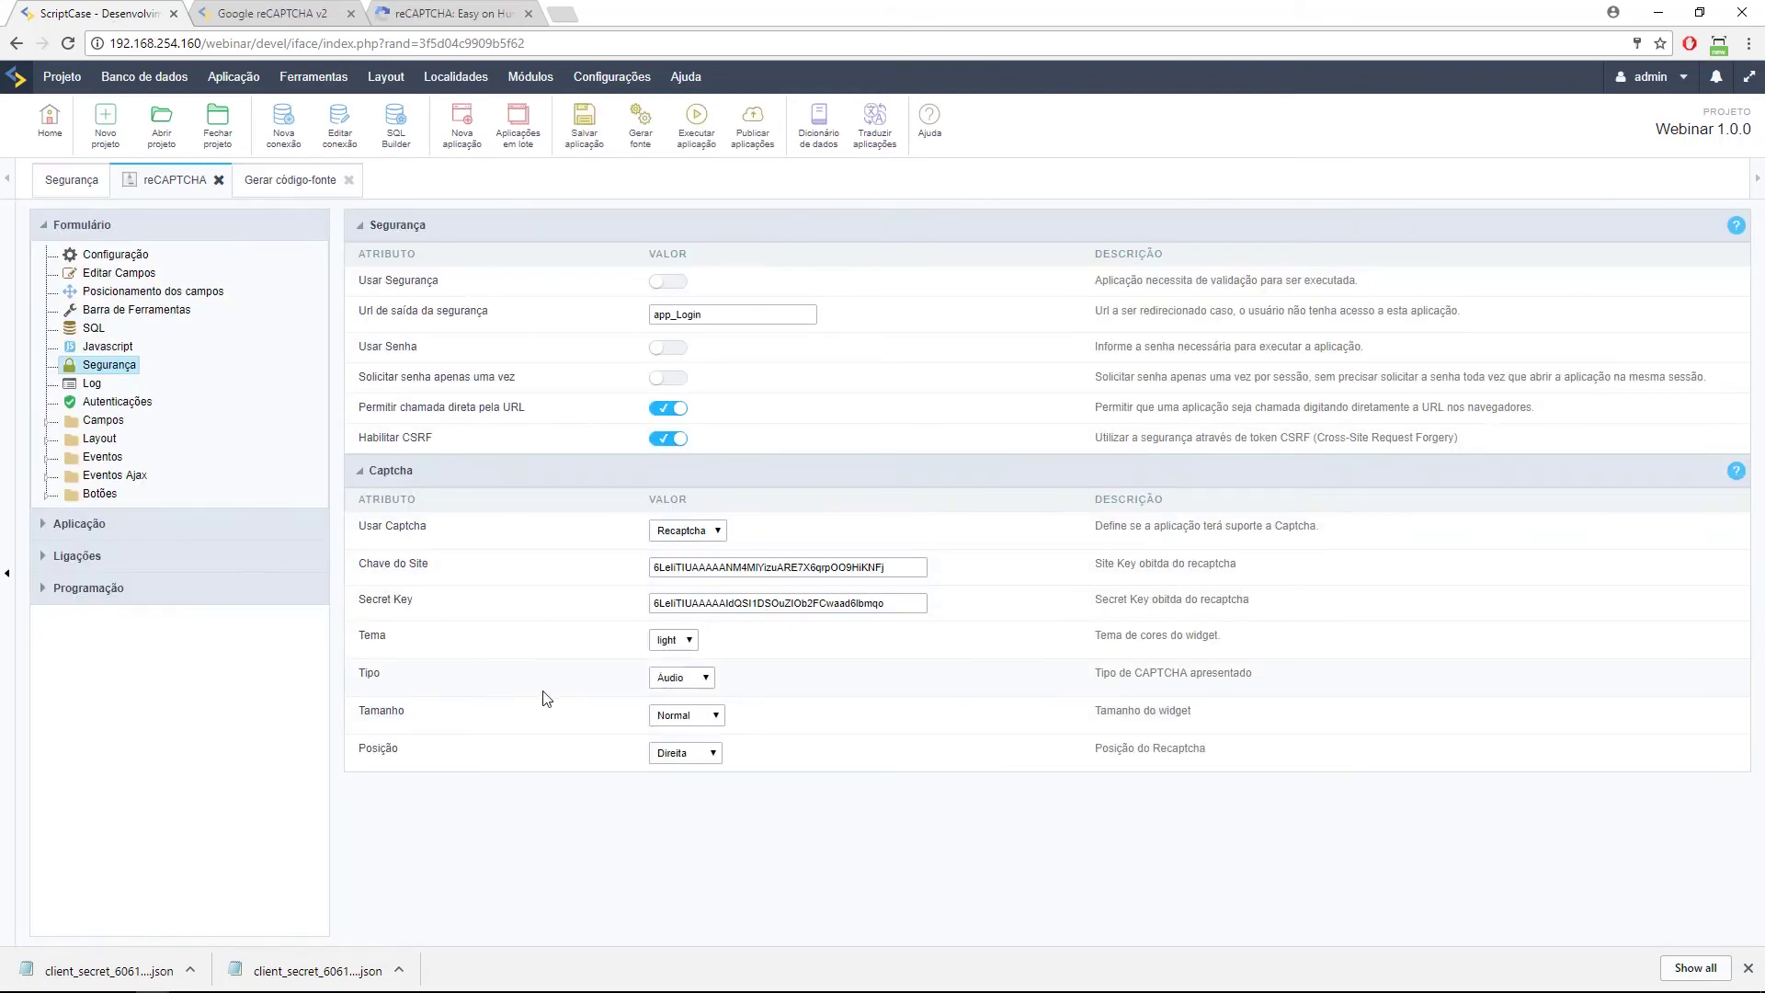
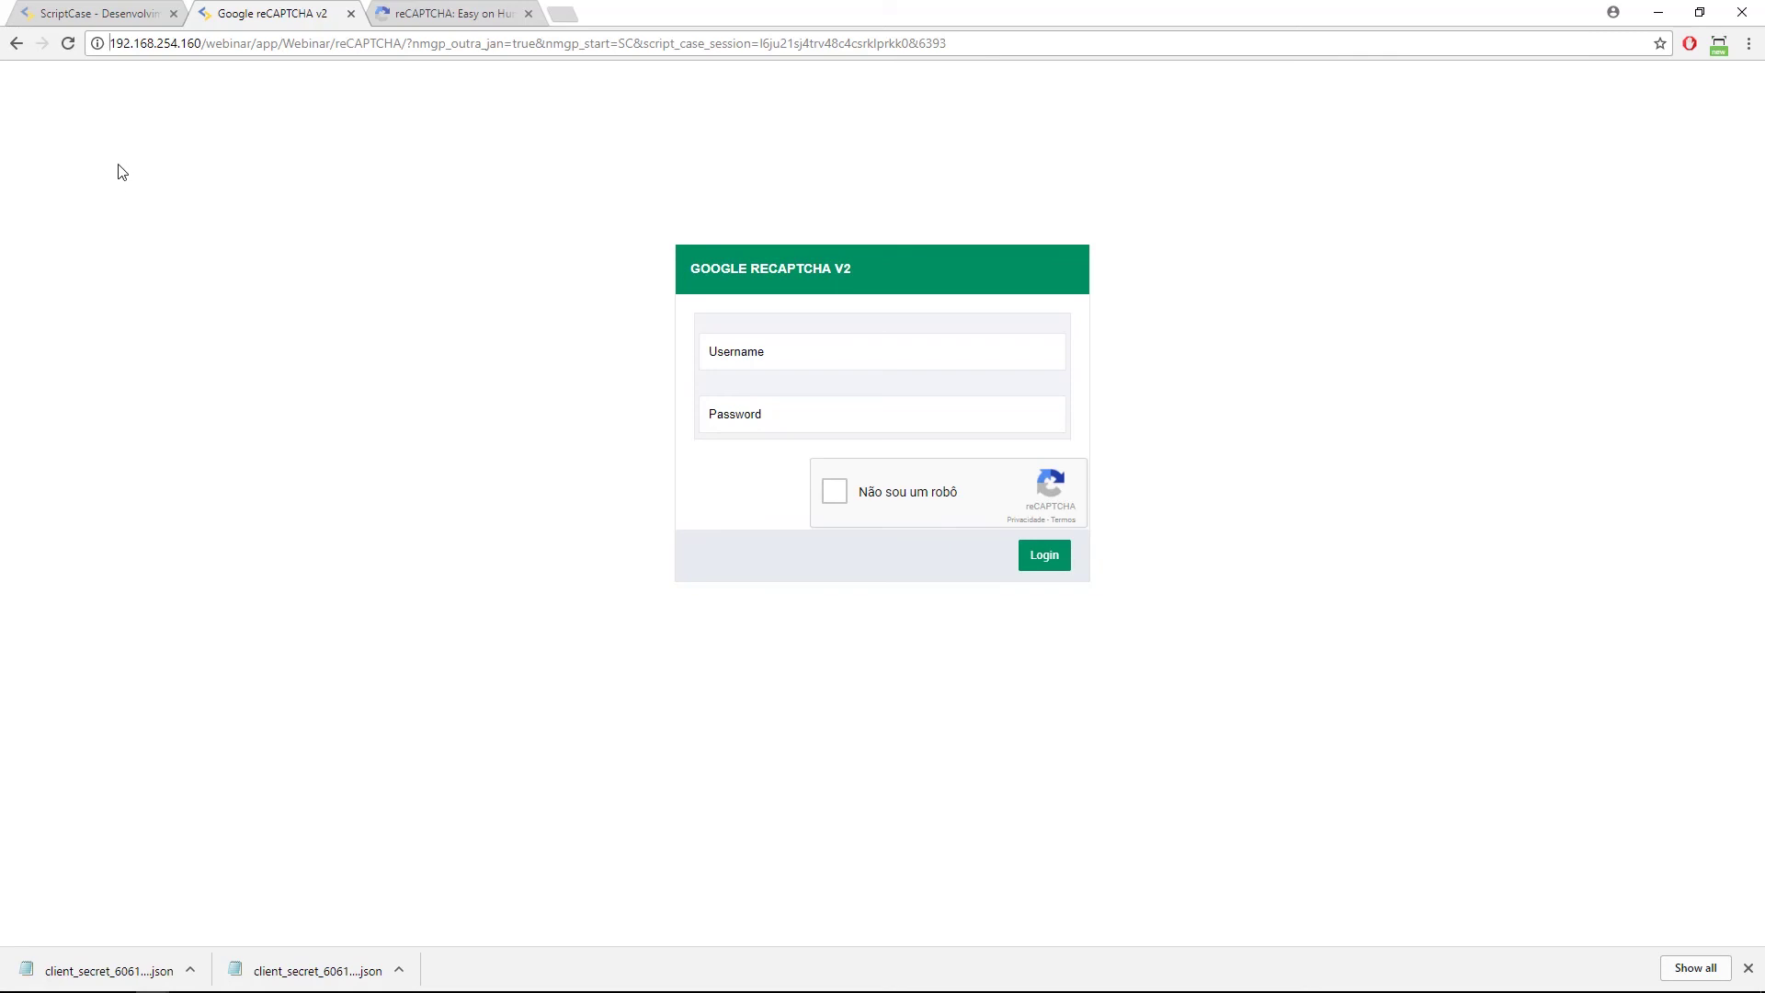
Open calendar_google from the Calendar folder and go to its onApplicationInit event under Formulário > Eventos.
left_click(126, 18)
left_click(67, 175)
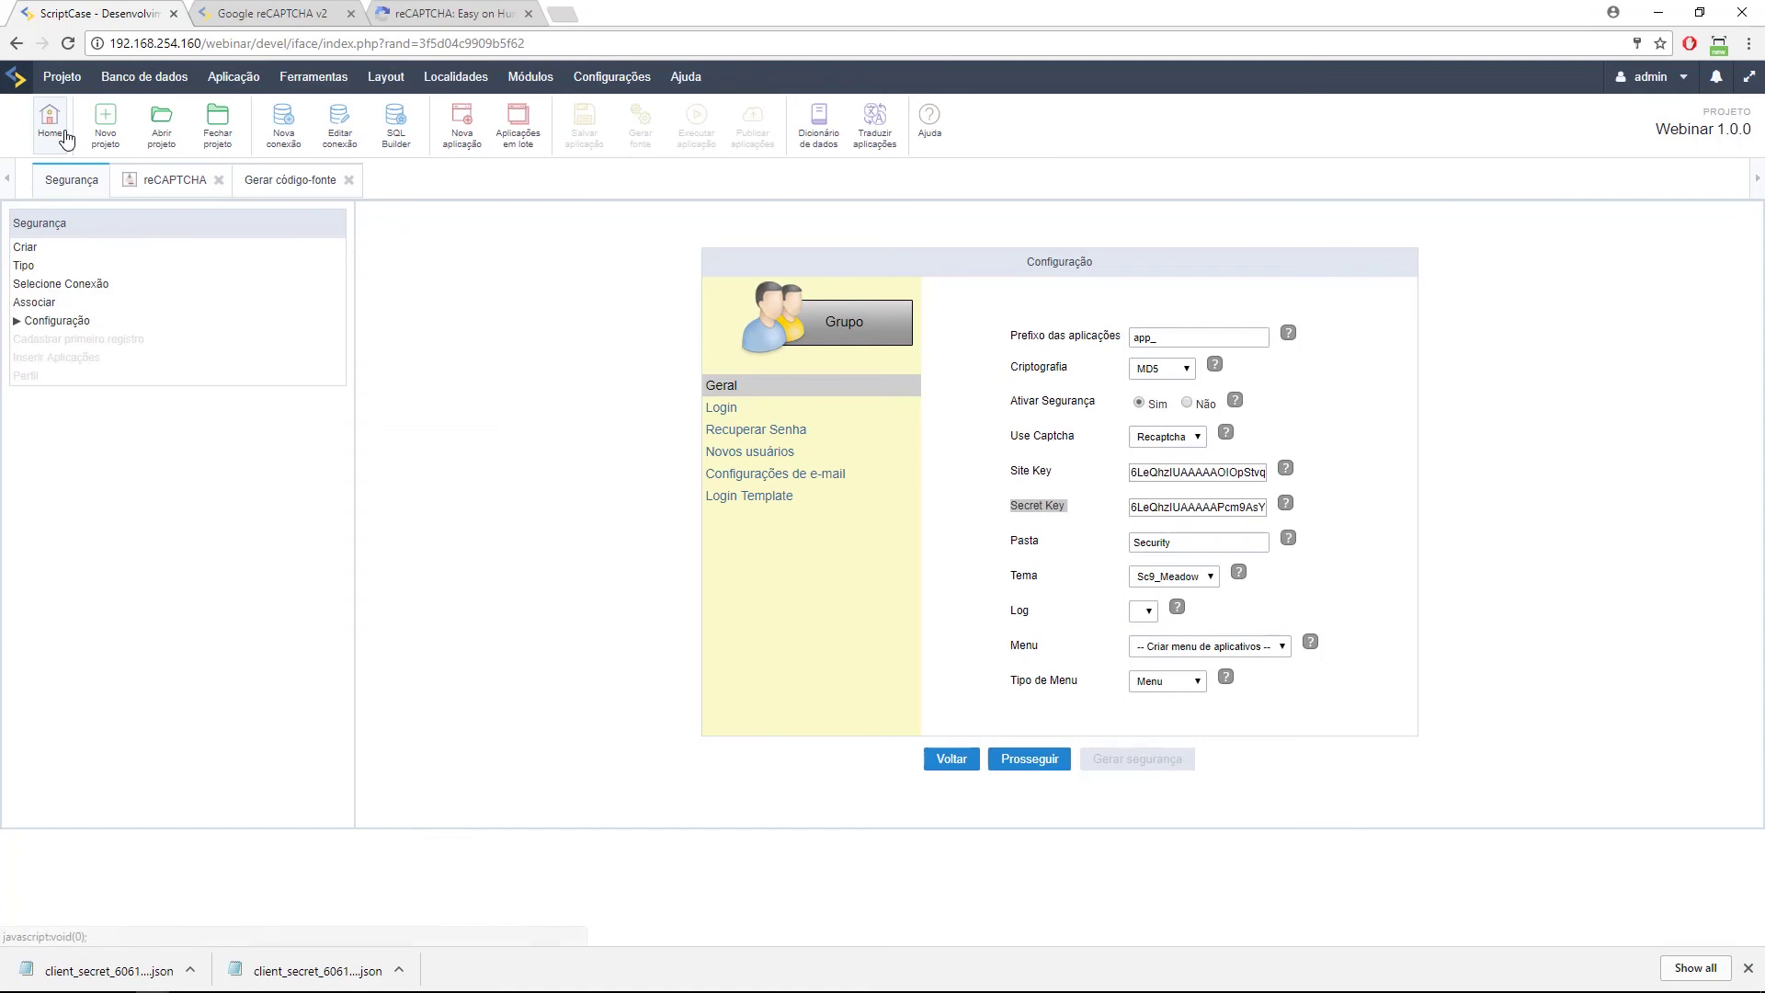
left_click(53, 132)
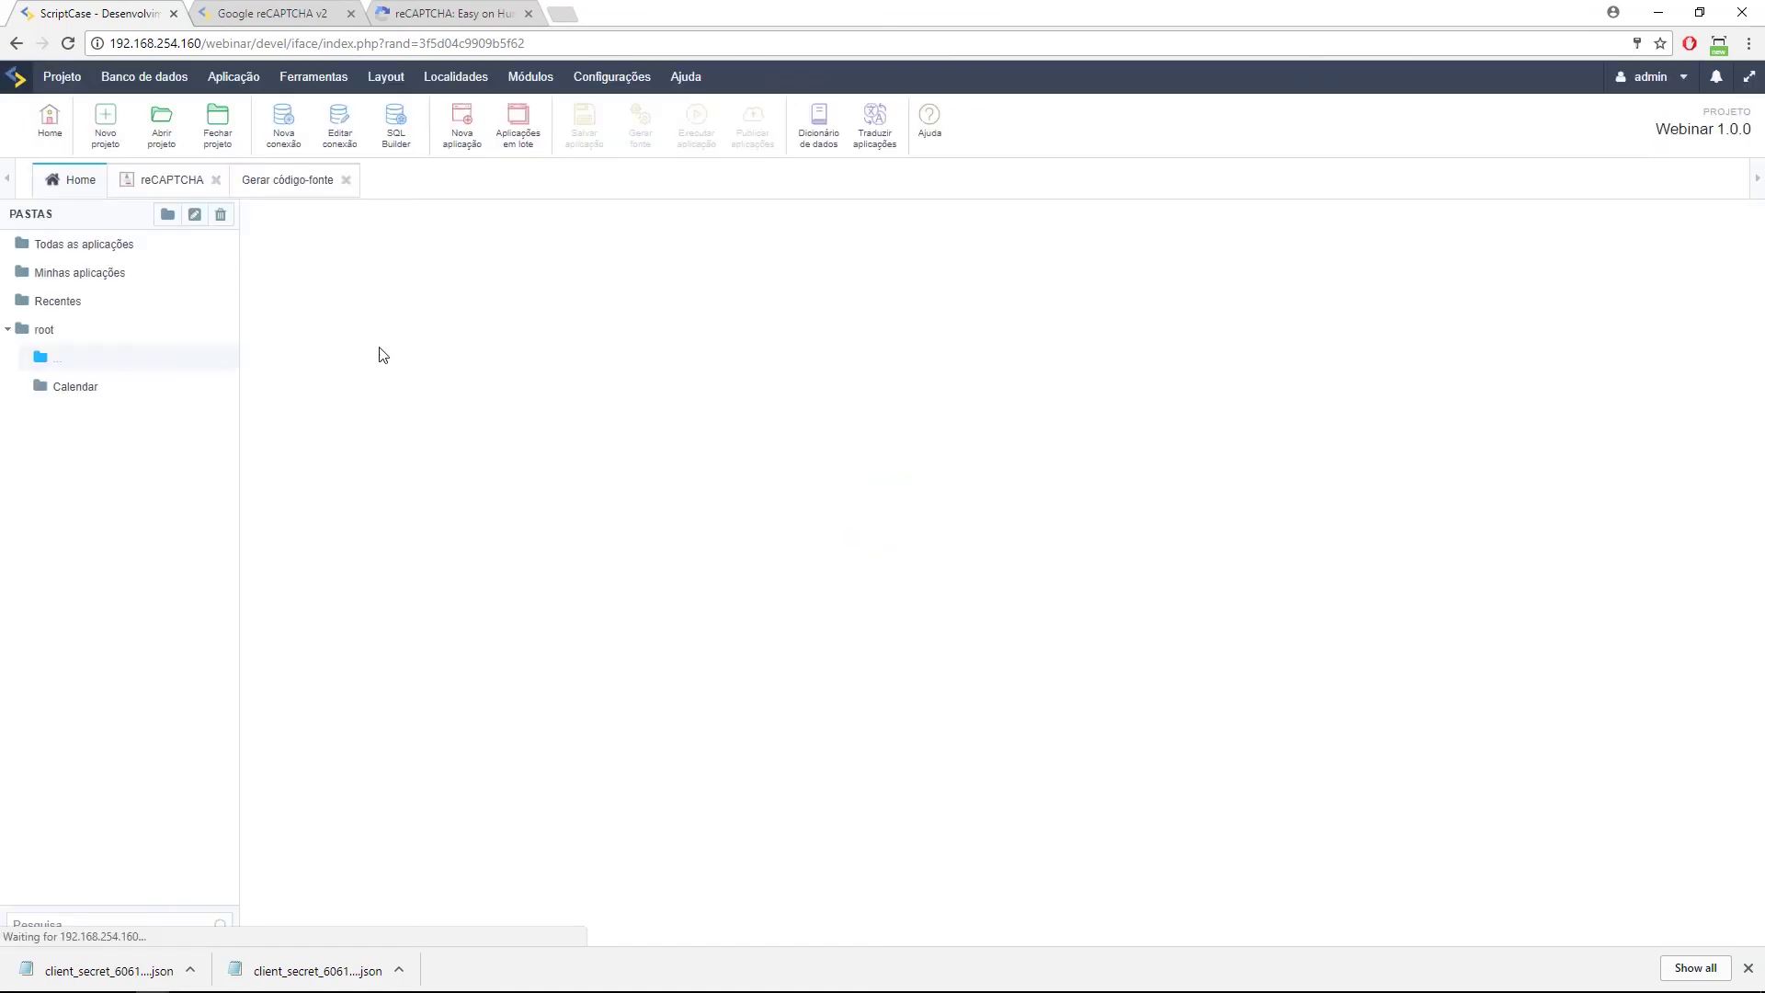
left_click(67, 390)
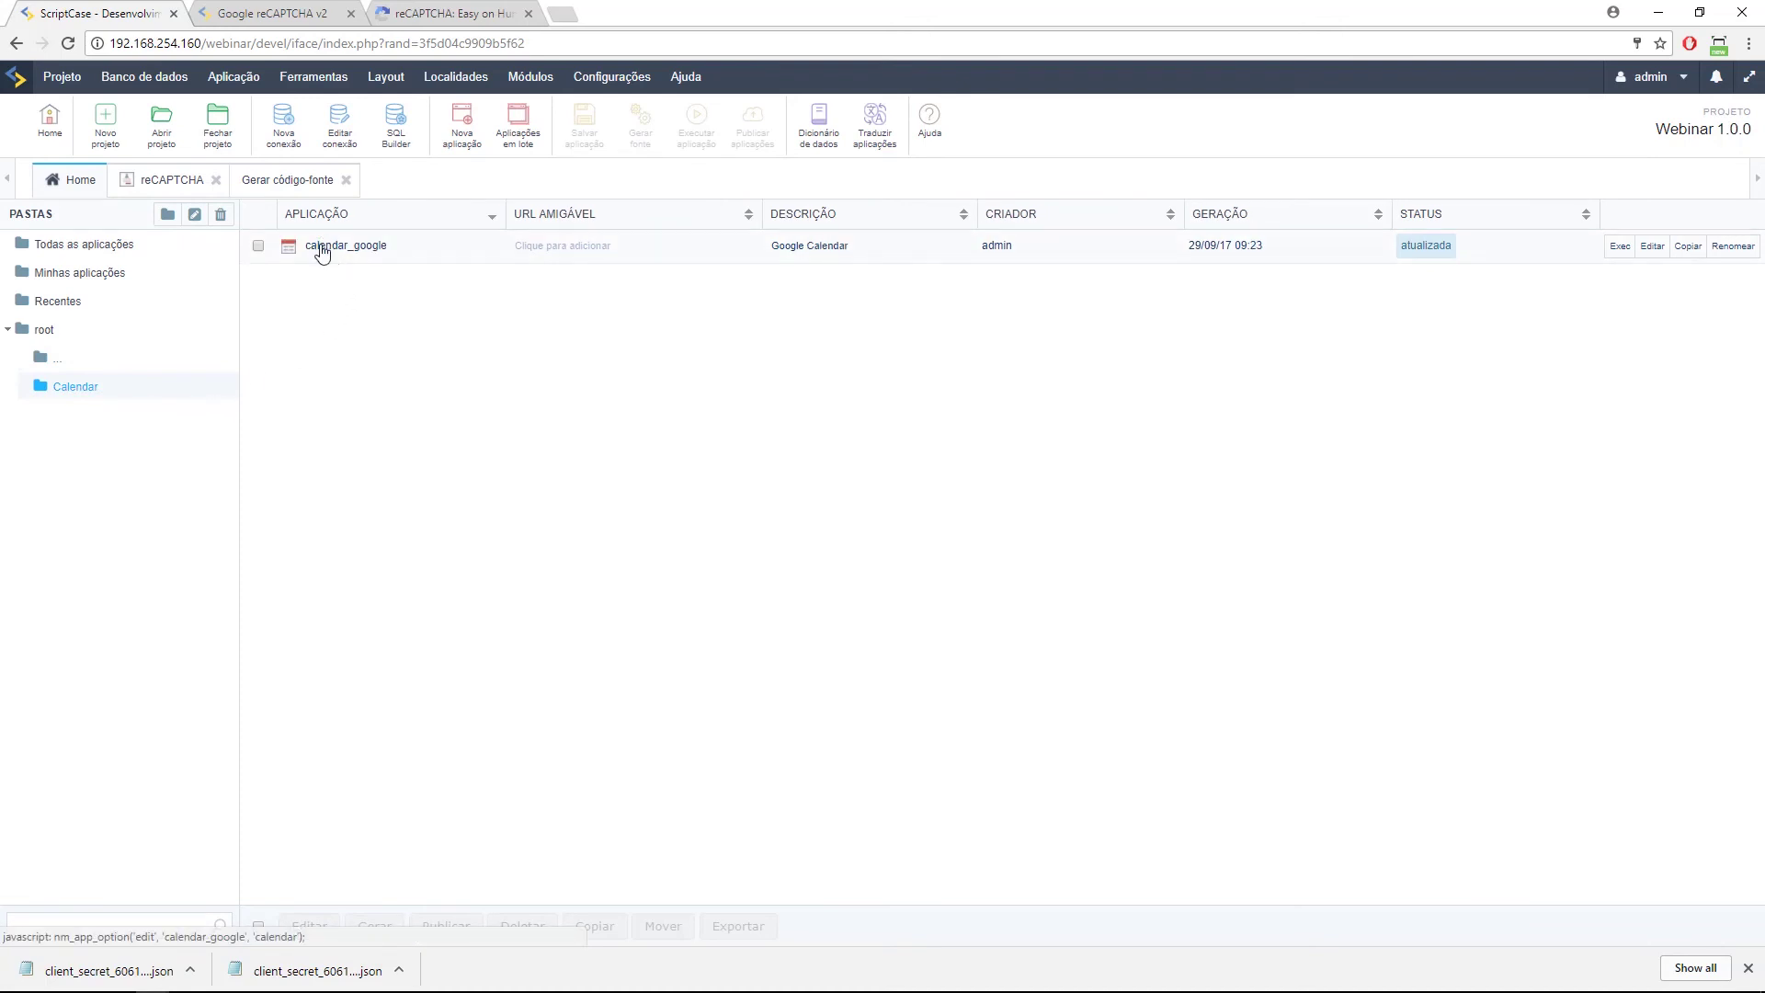
left_click(320, 246)
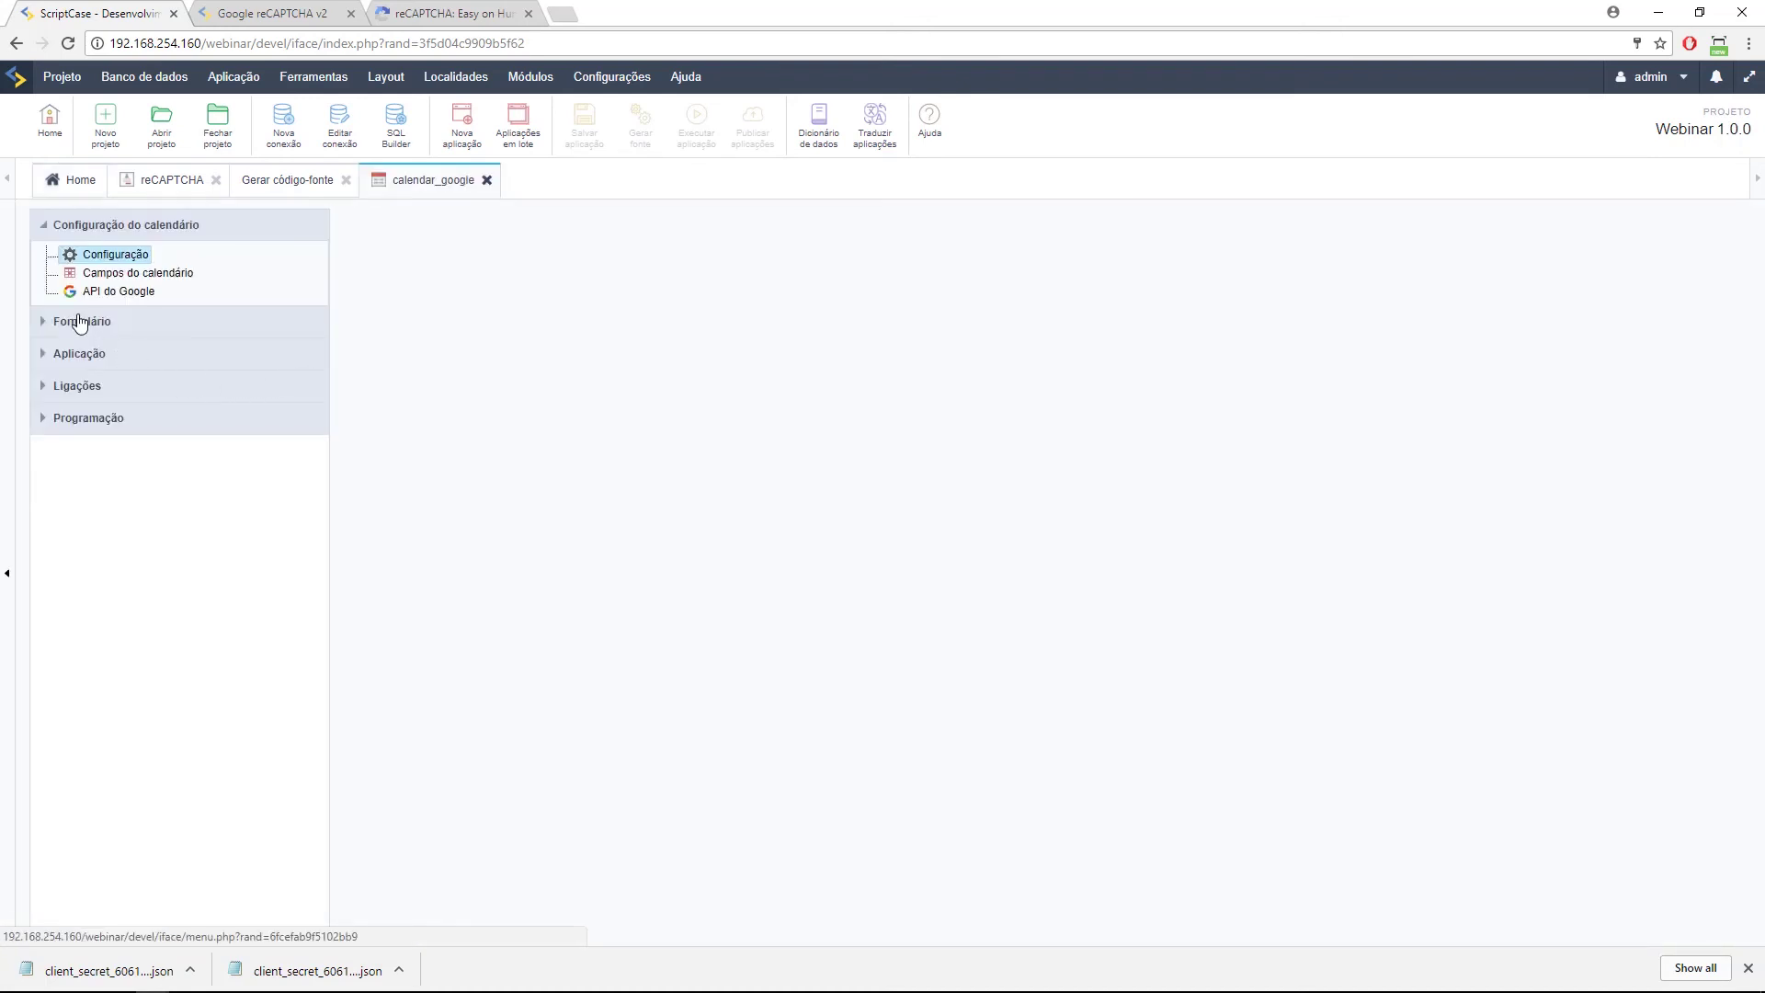
left_click(51, 323)
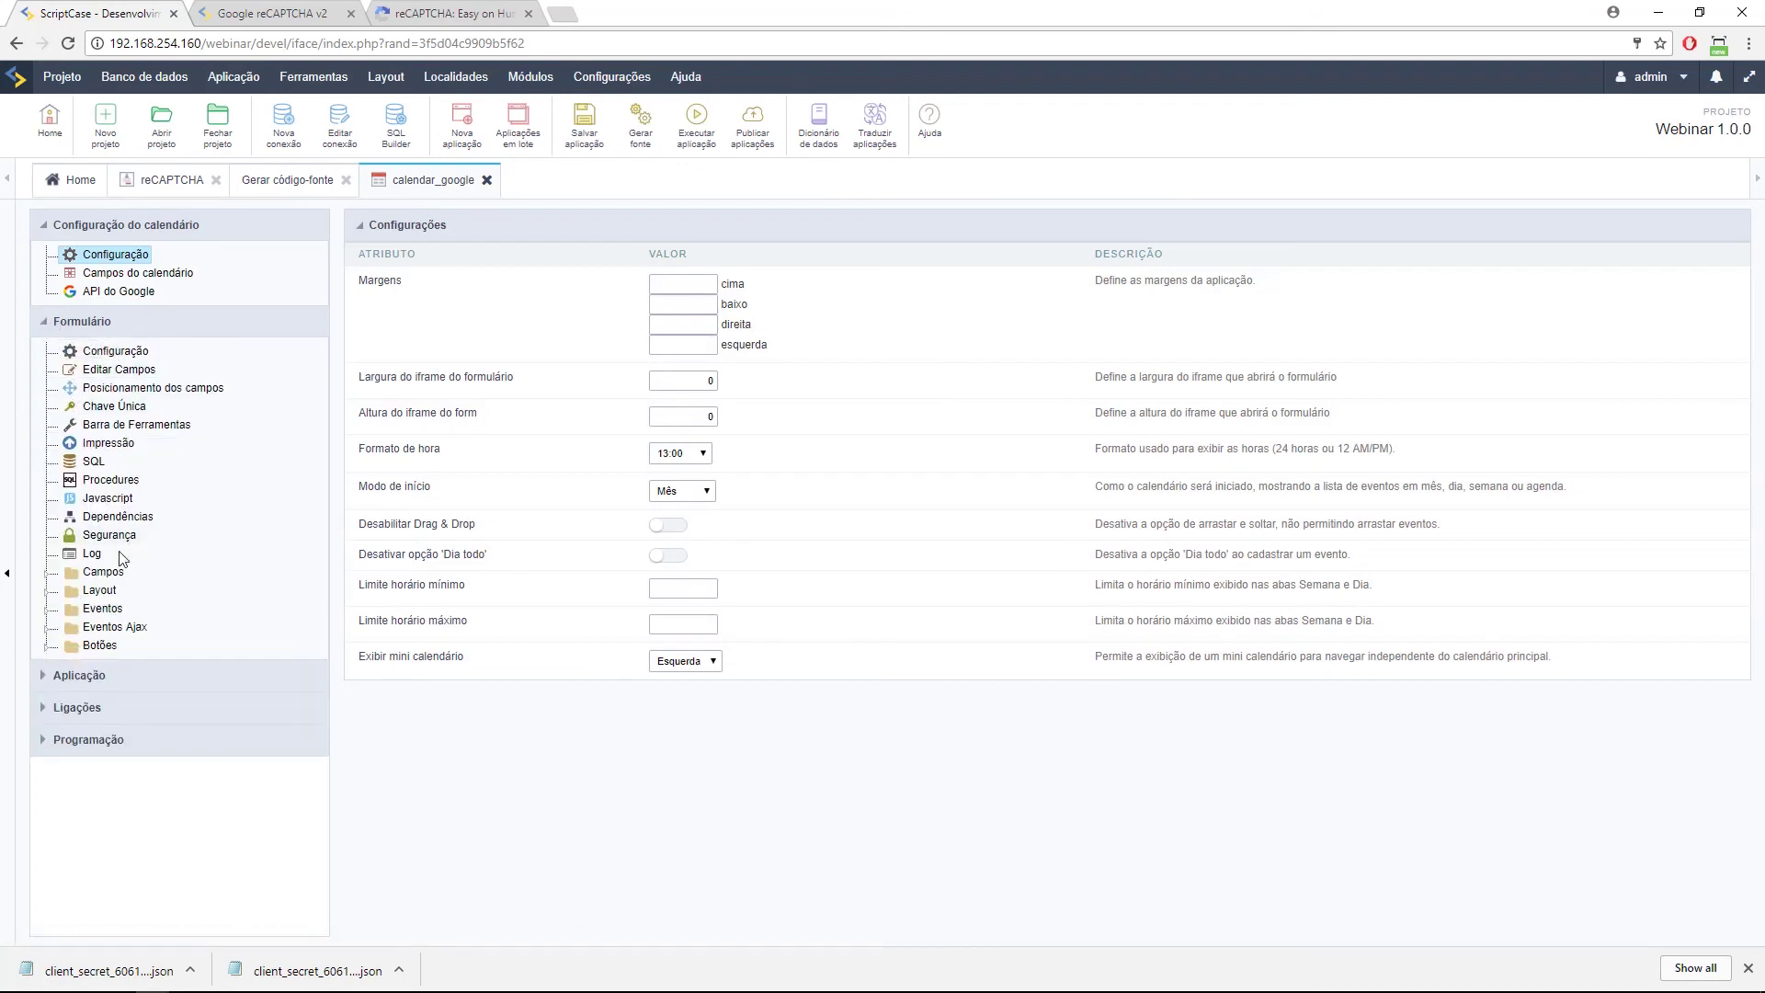
left_click(45, 610)
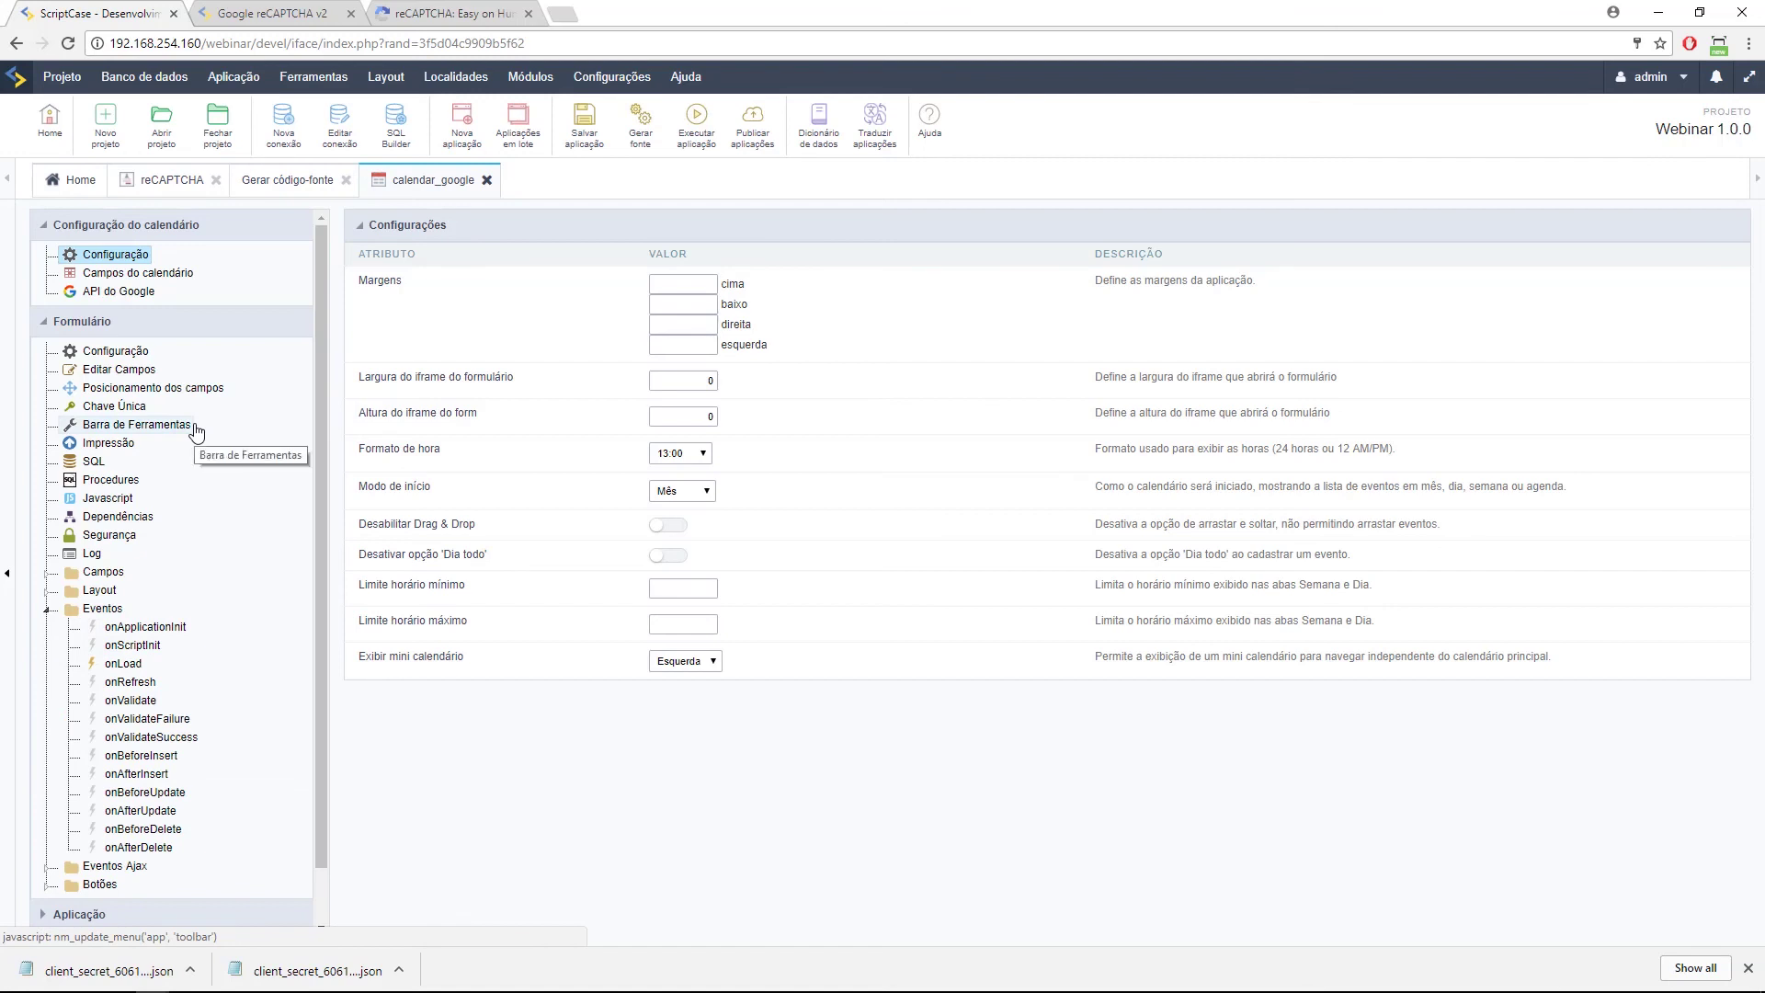
left_click(145, 627)
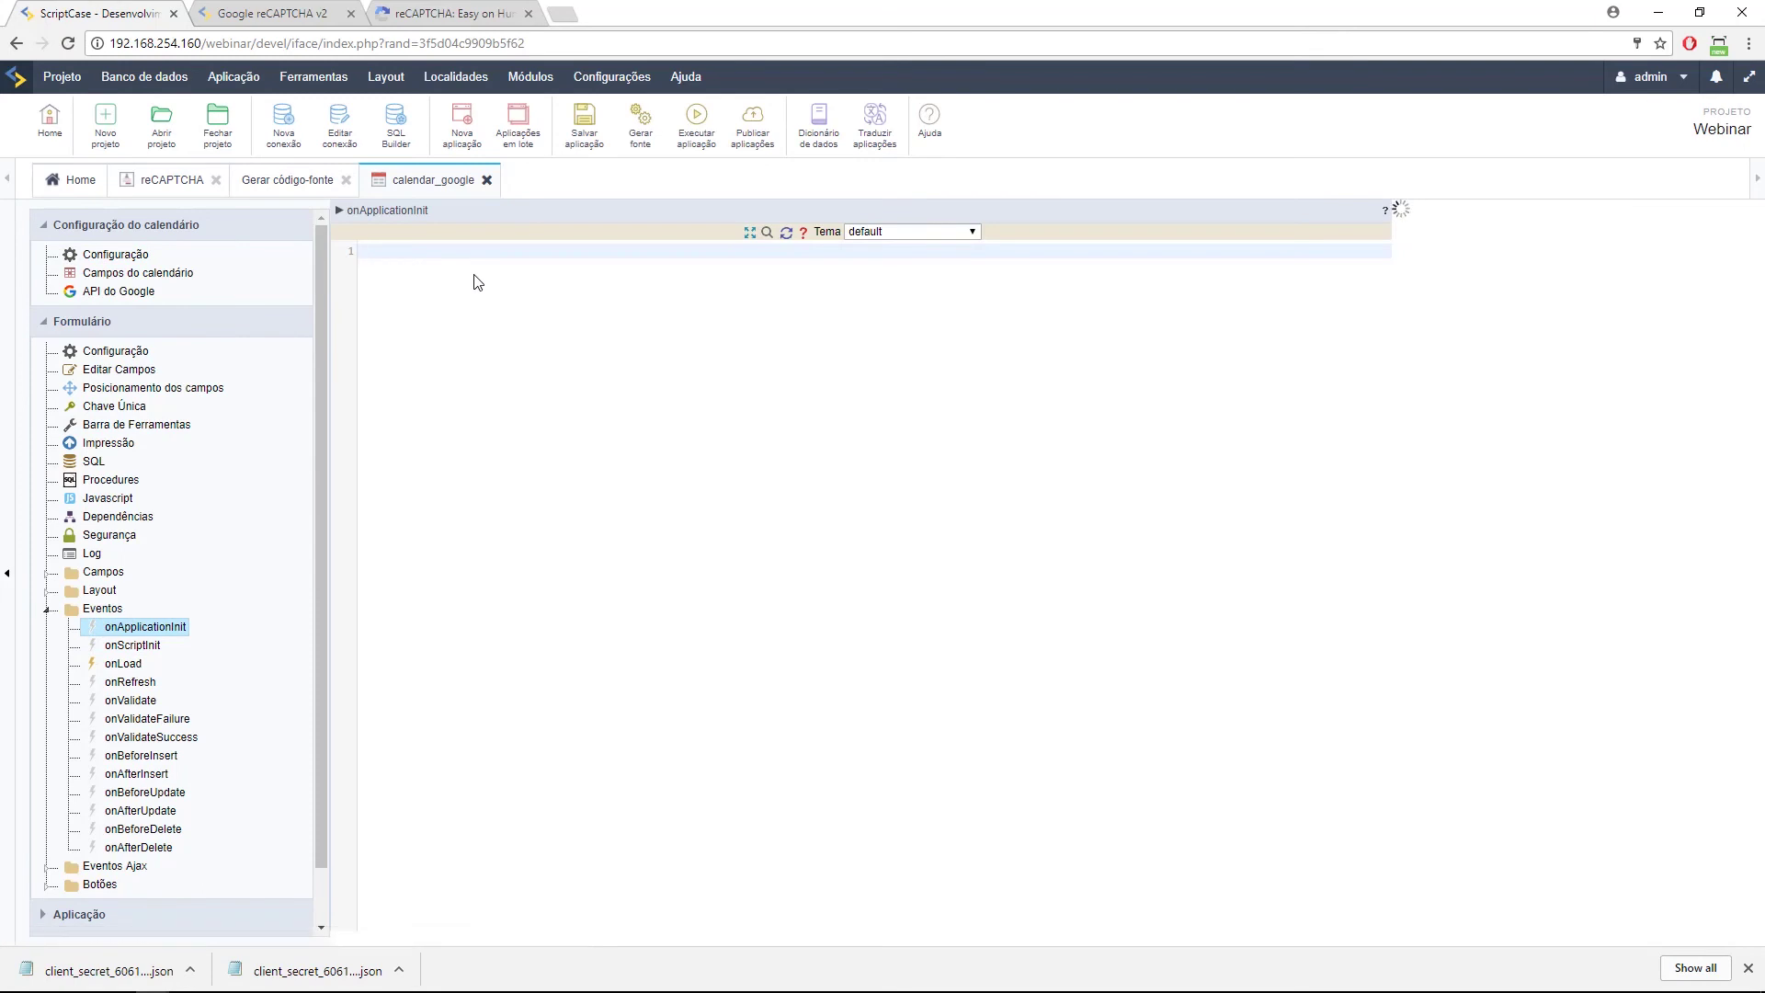
Add echo "teste" to onApplicationInit and run the app, confirming teste appears above the calendar.
type("echo \"teste")
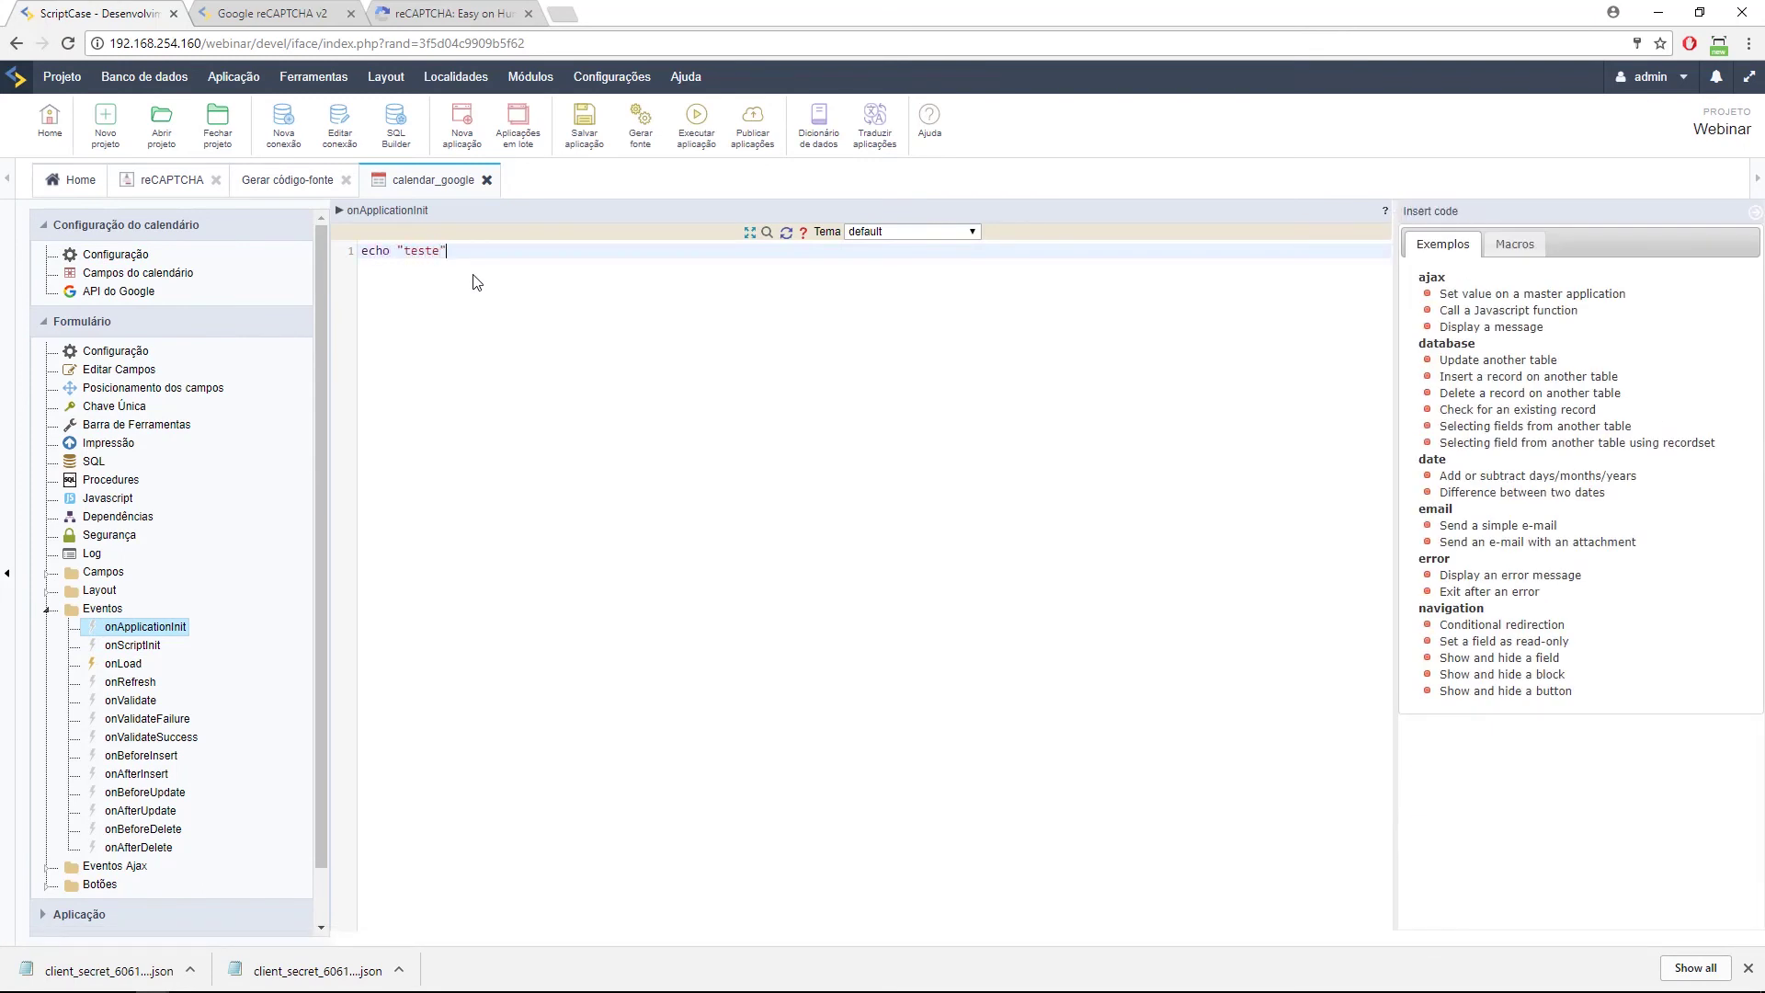
key("BackSpace")
left_click(685, 138)
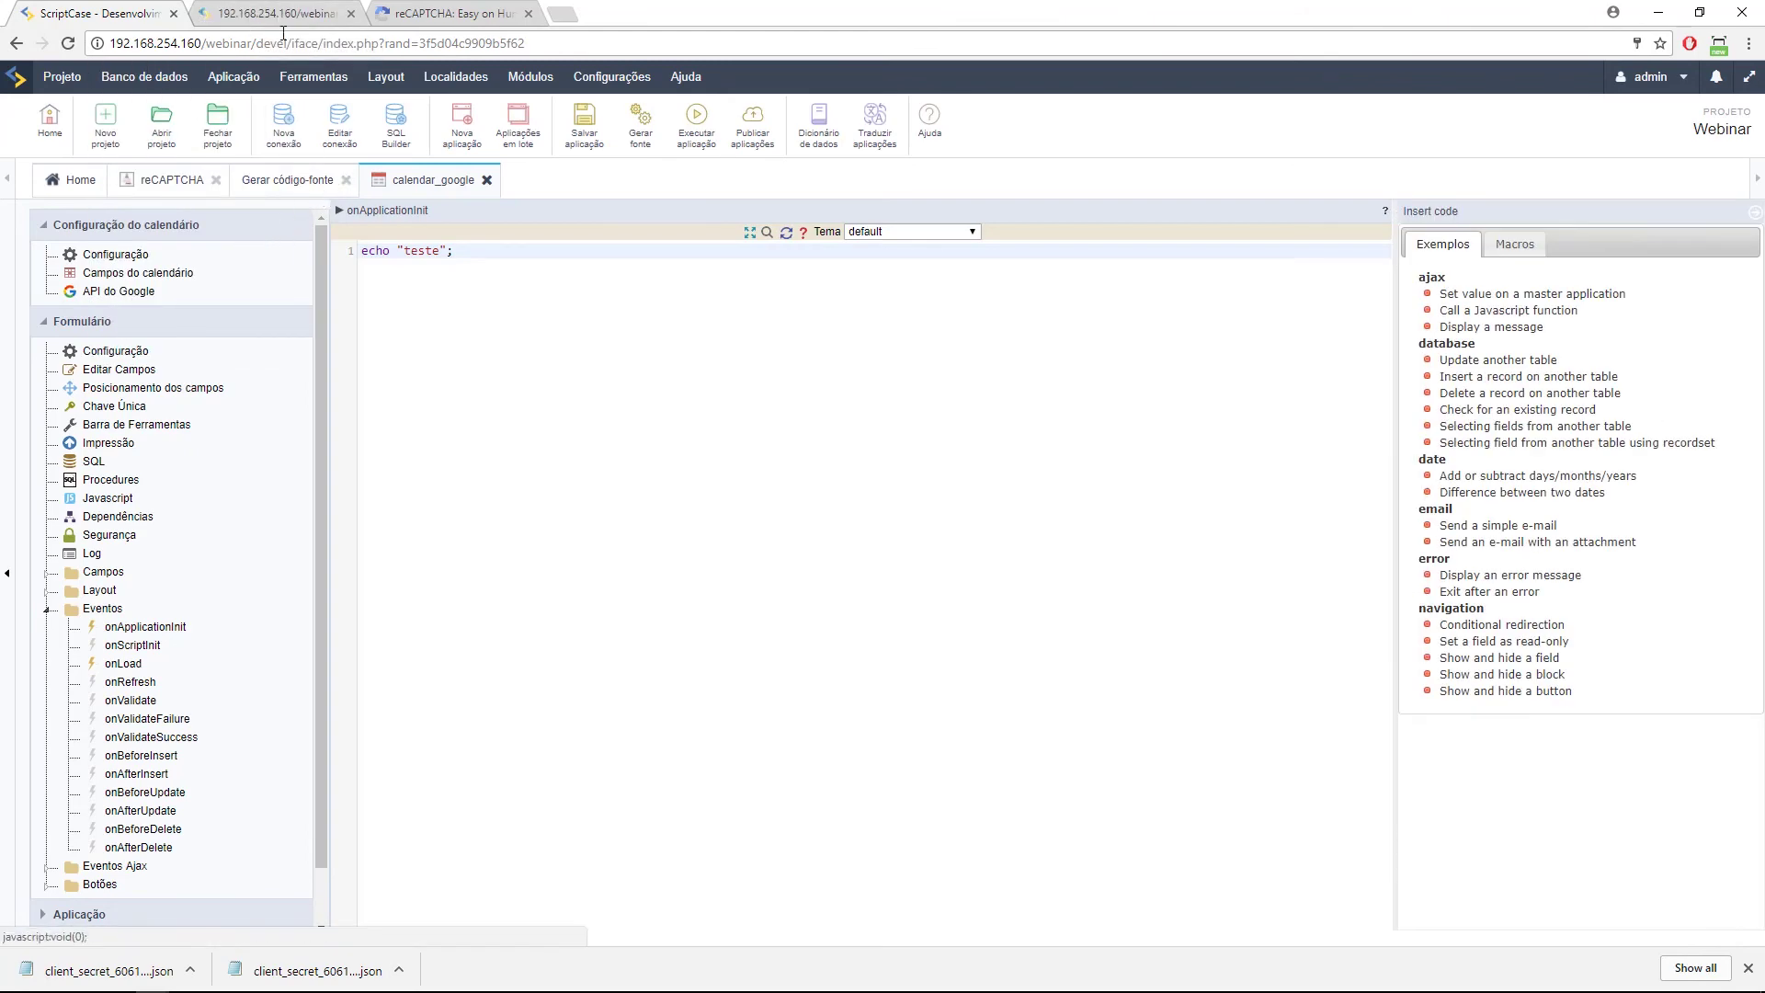
left_click_drag(48, 86, 11, 134)
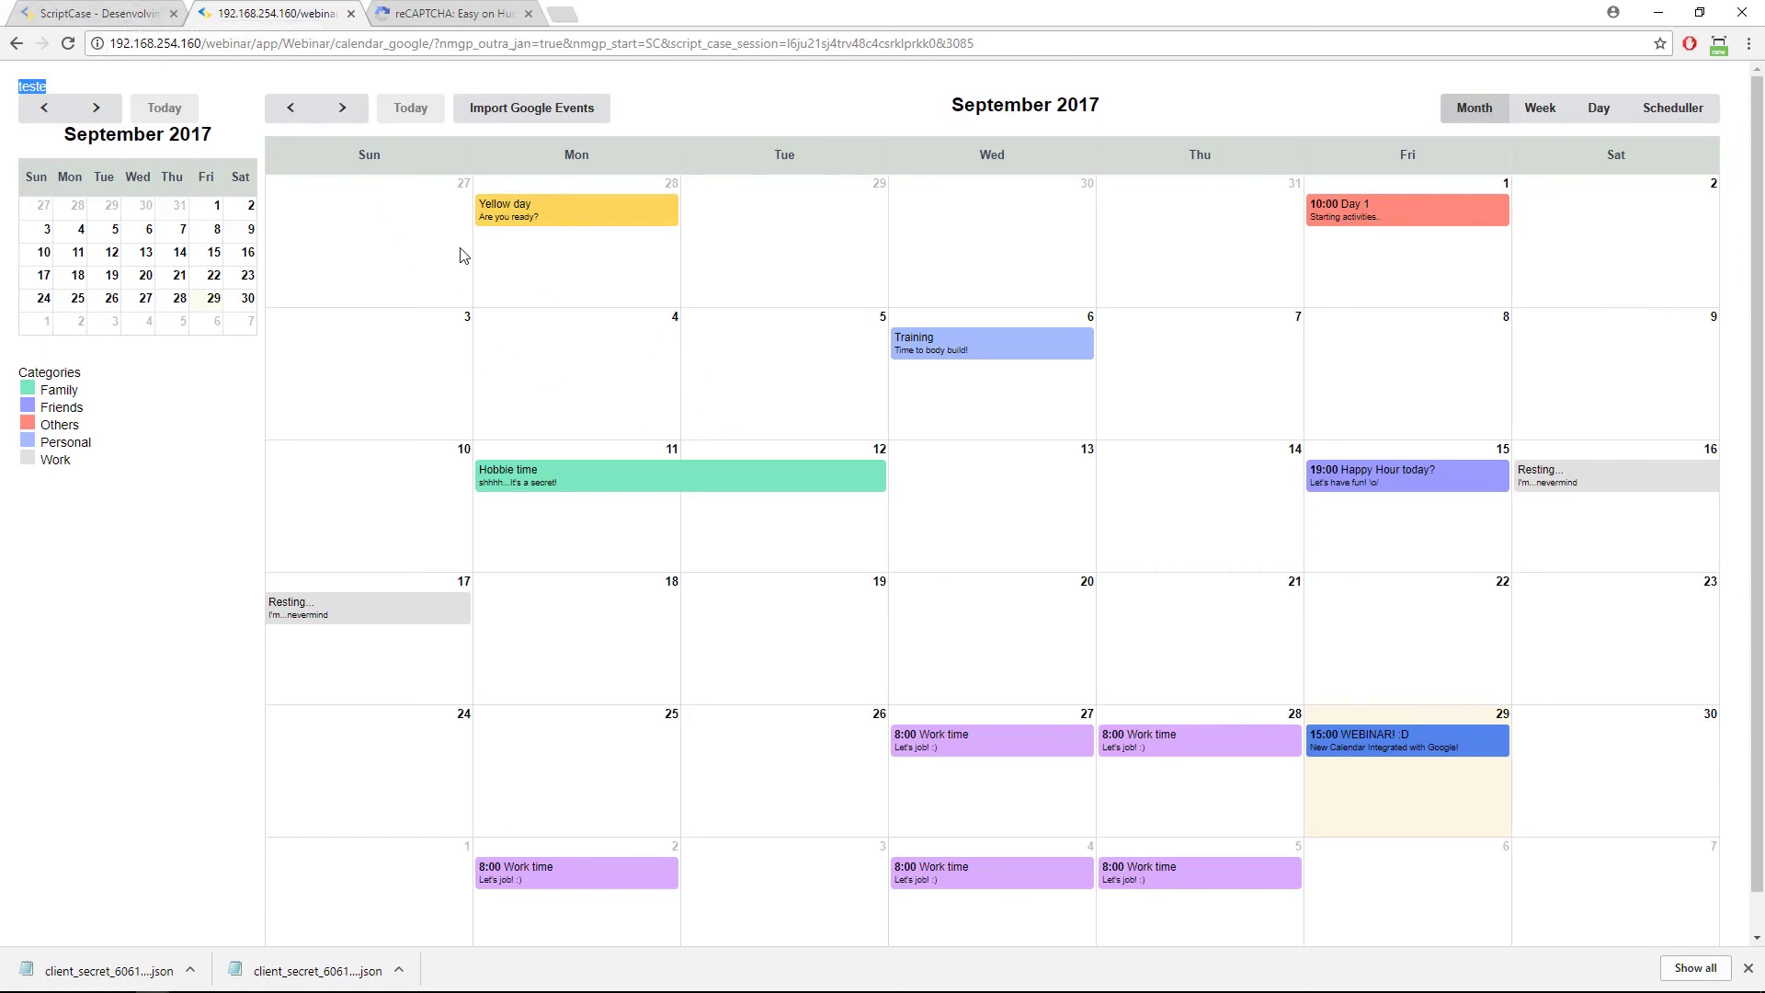
Delete the test echo line from onApplicationInit and save the application.
left_click(83, 11)
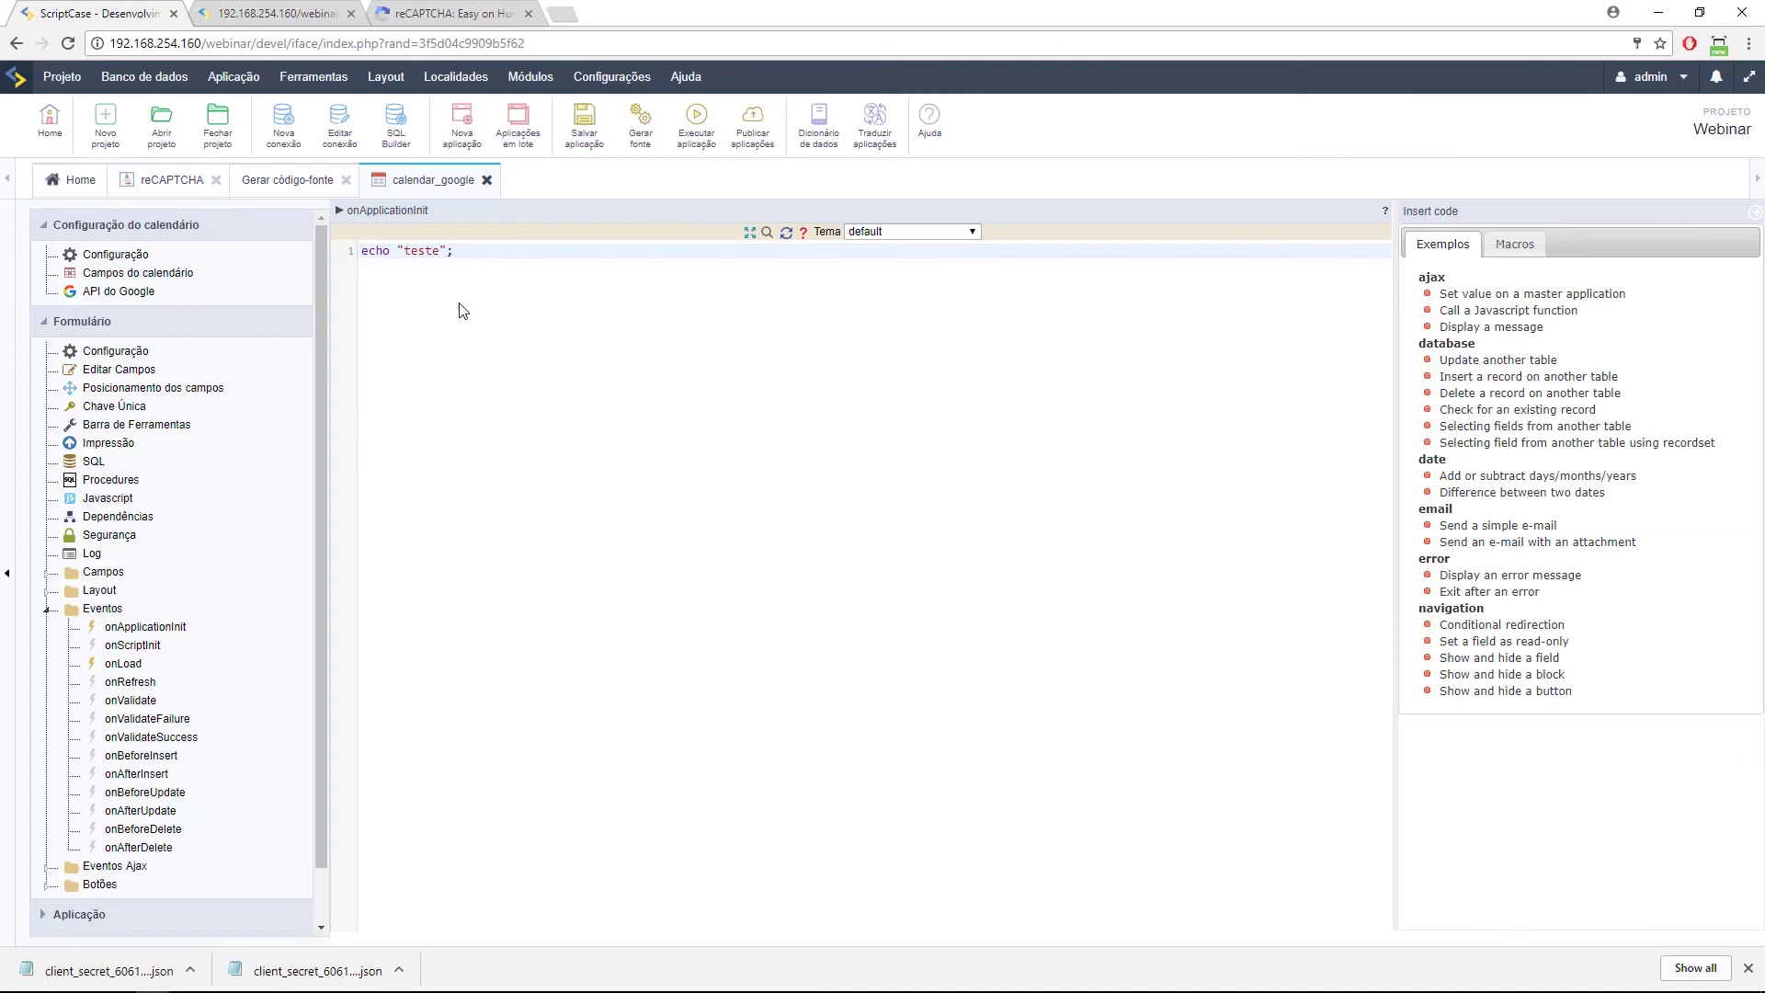
key("ctrl+a")
key("BackSpace")
left_click(584, 129)
left_click(116, 257)
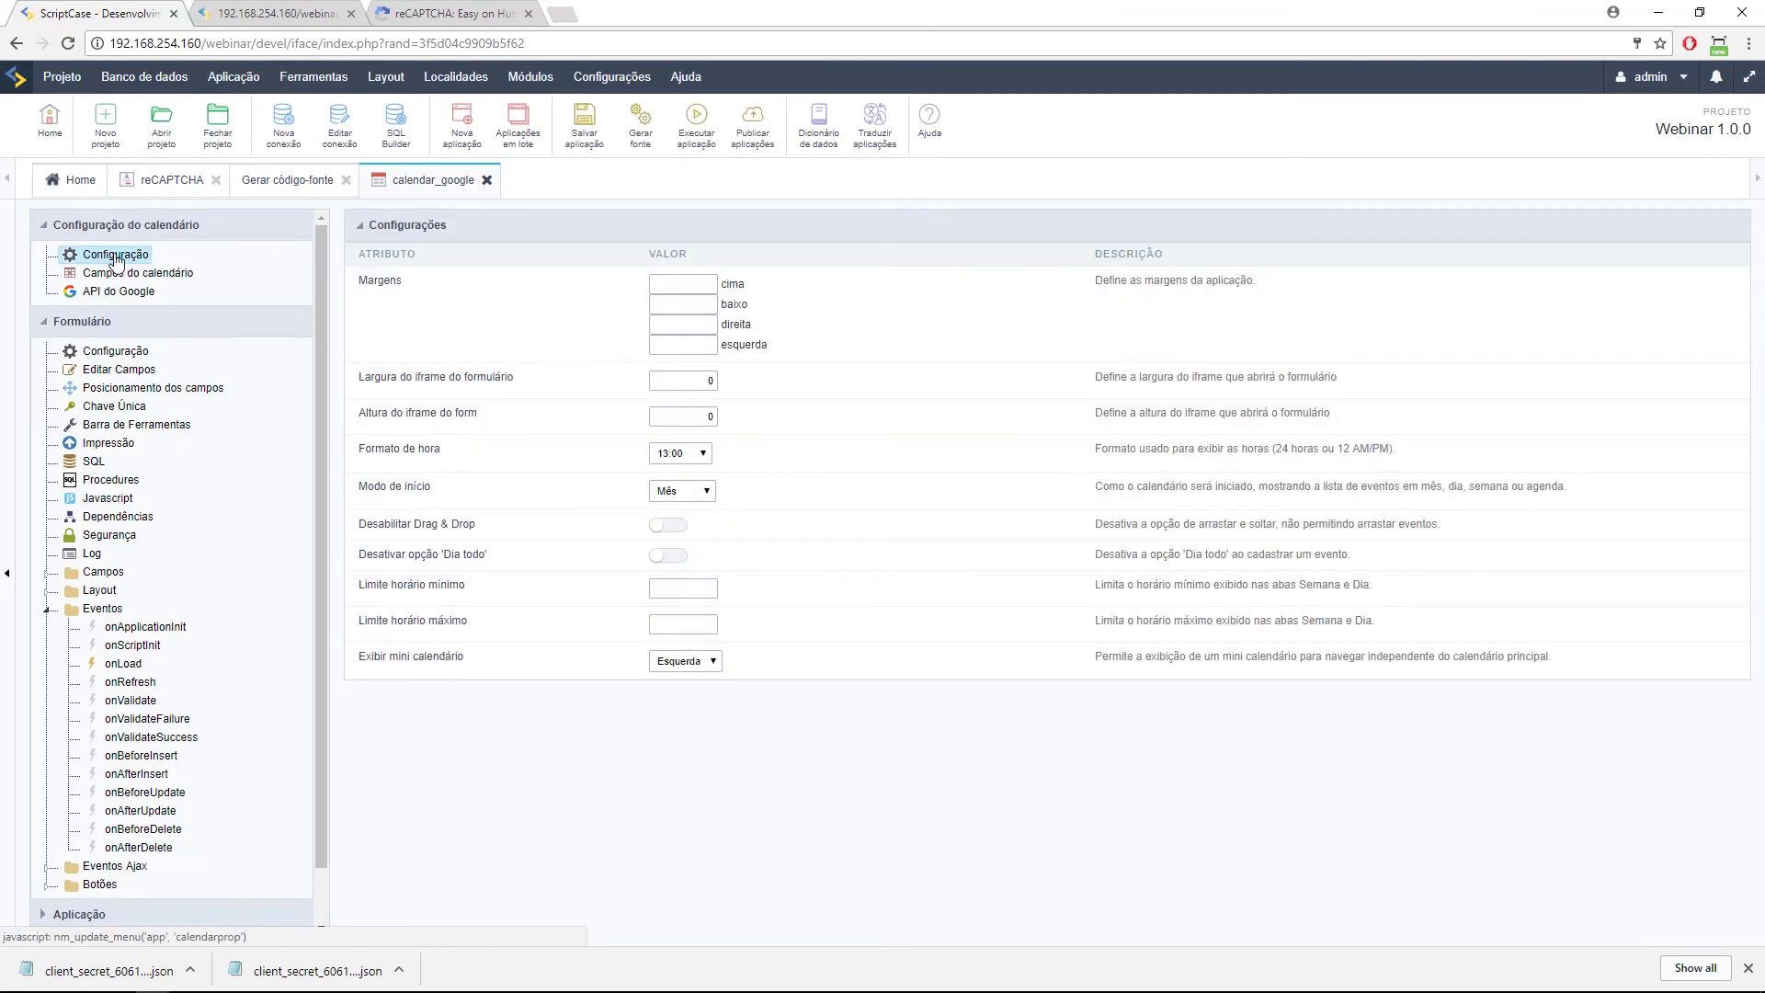
In the running calendar, open Import Google Events and choose Holidays in Brazil as the schedule.
left_click(227, 11)
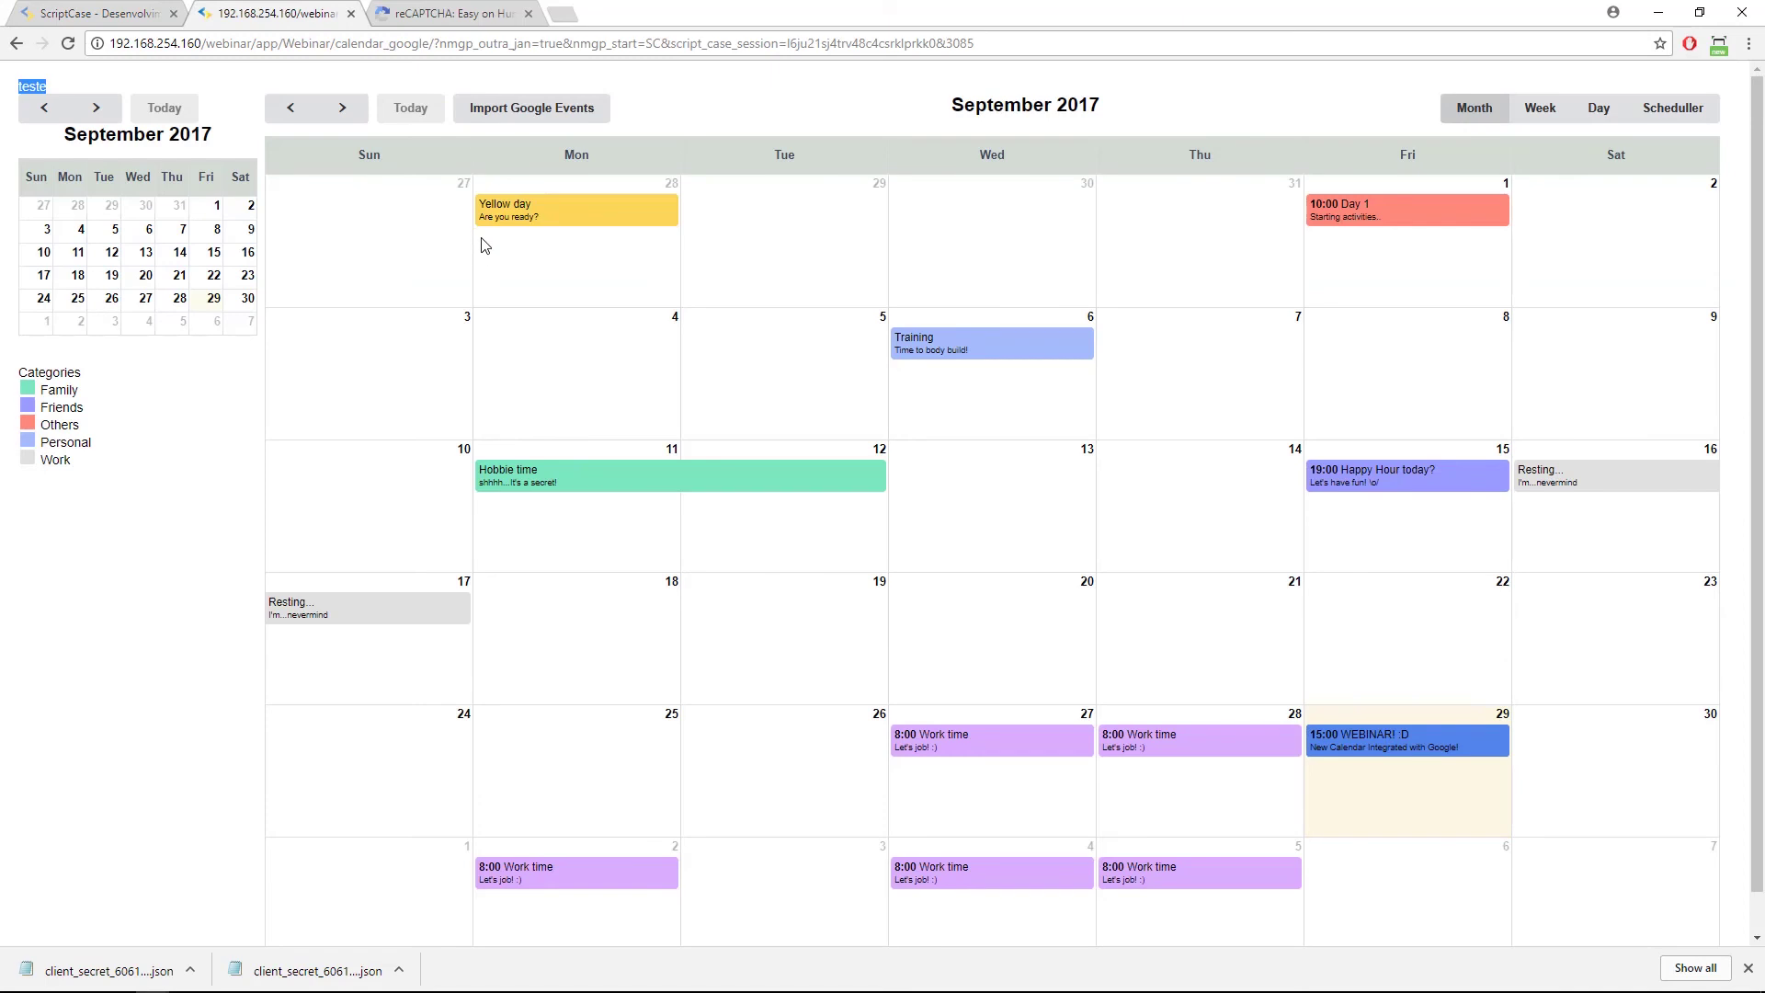
left_click(512, 108)
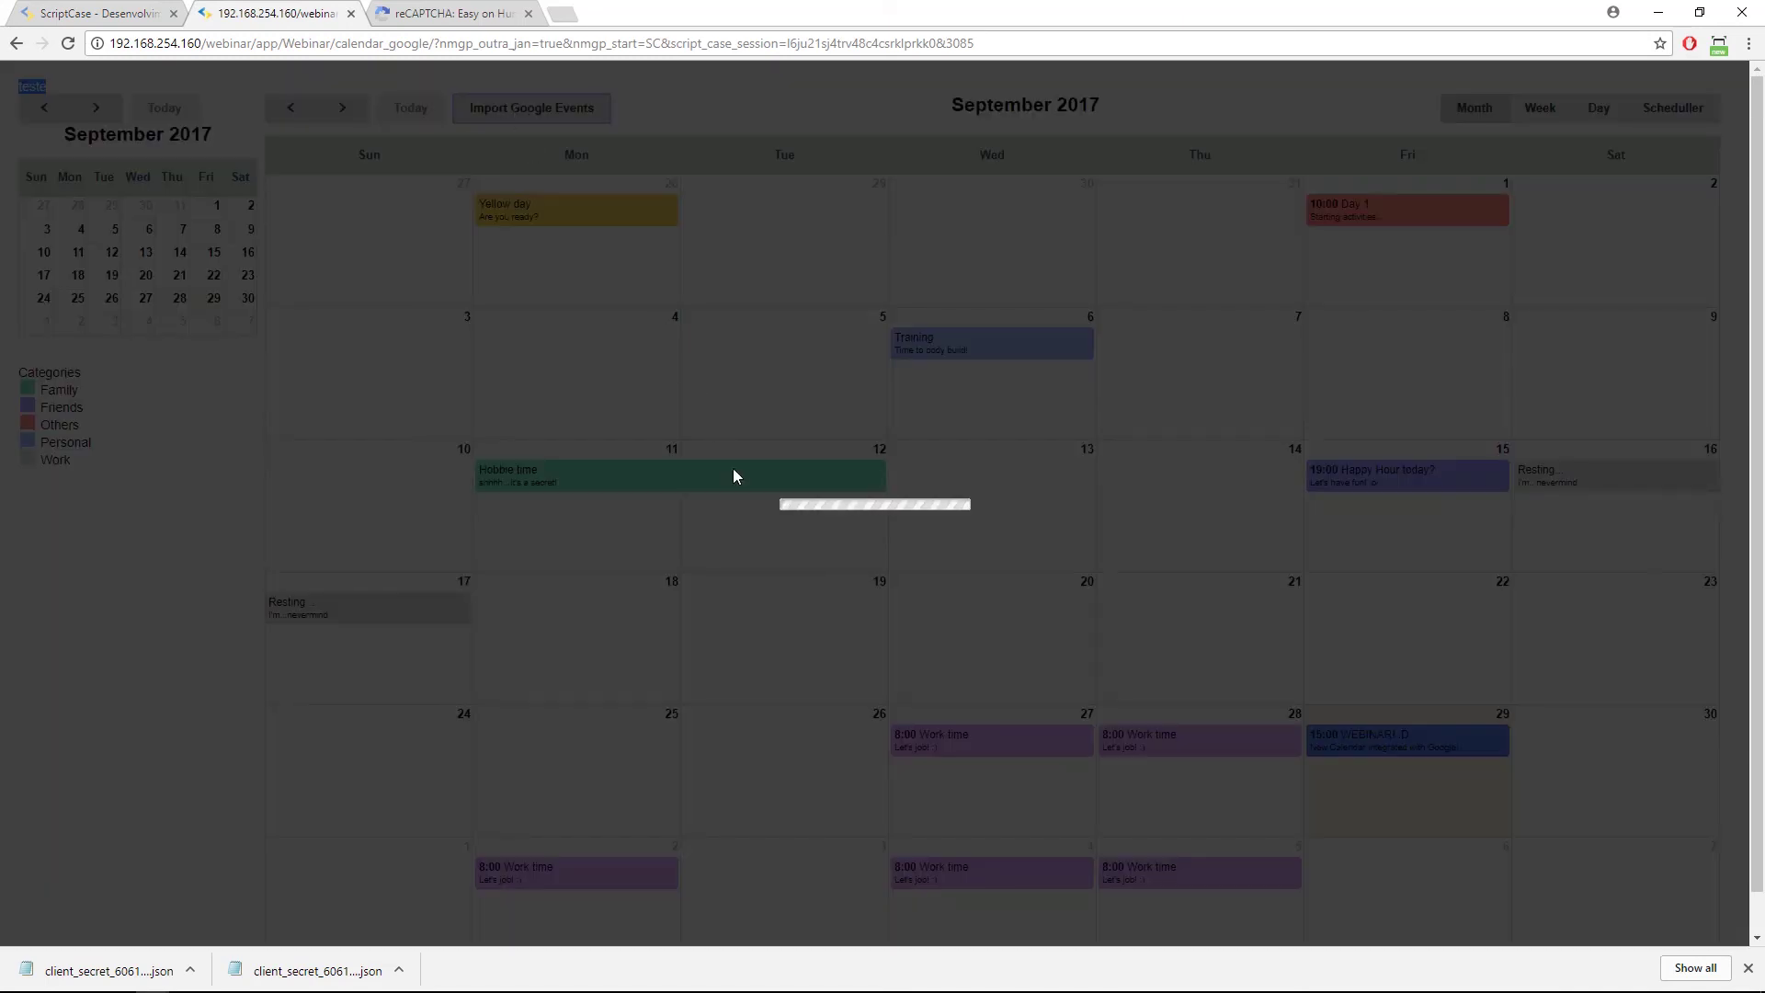
left_click(900, 478)
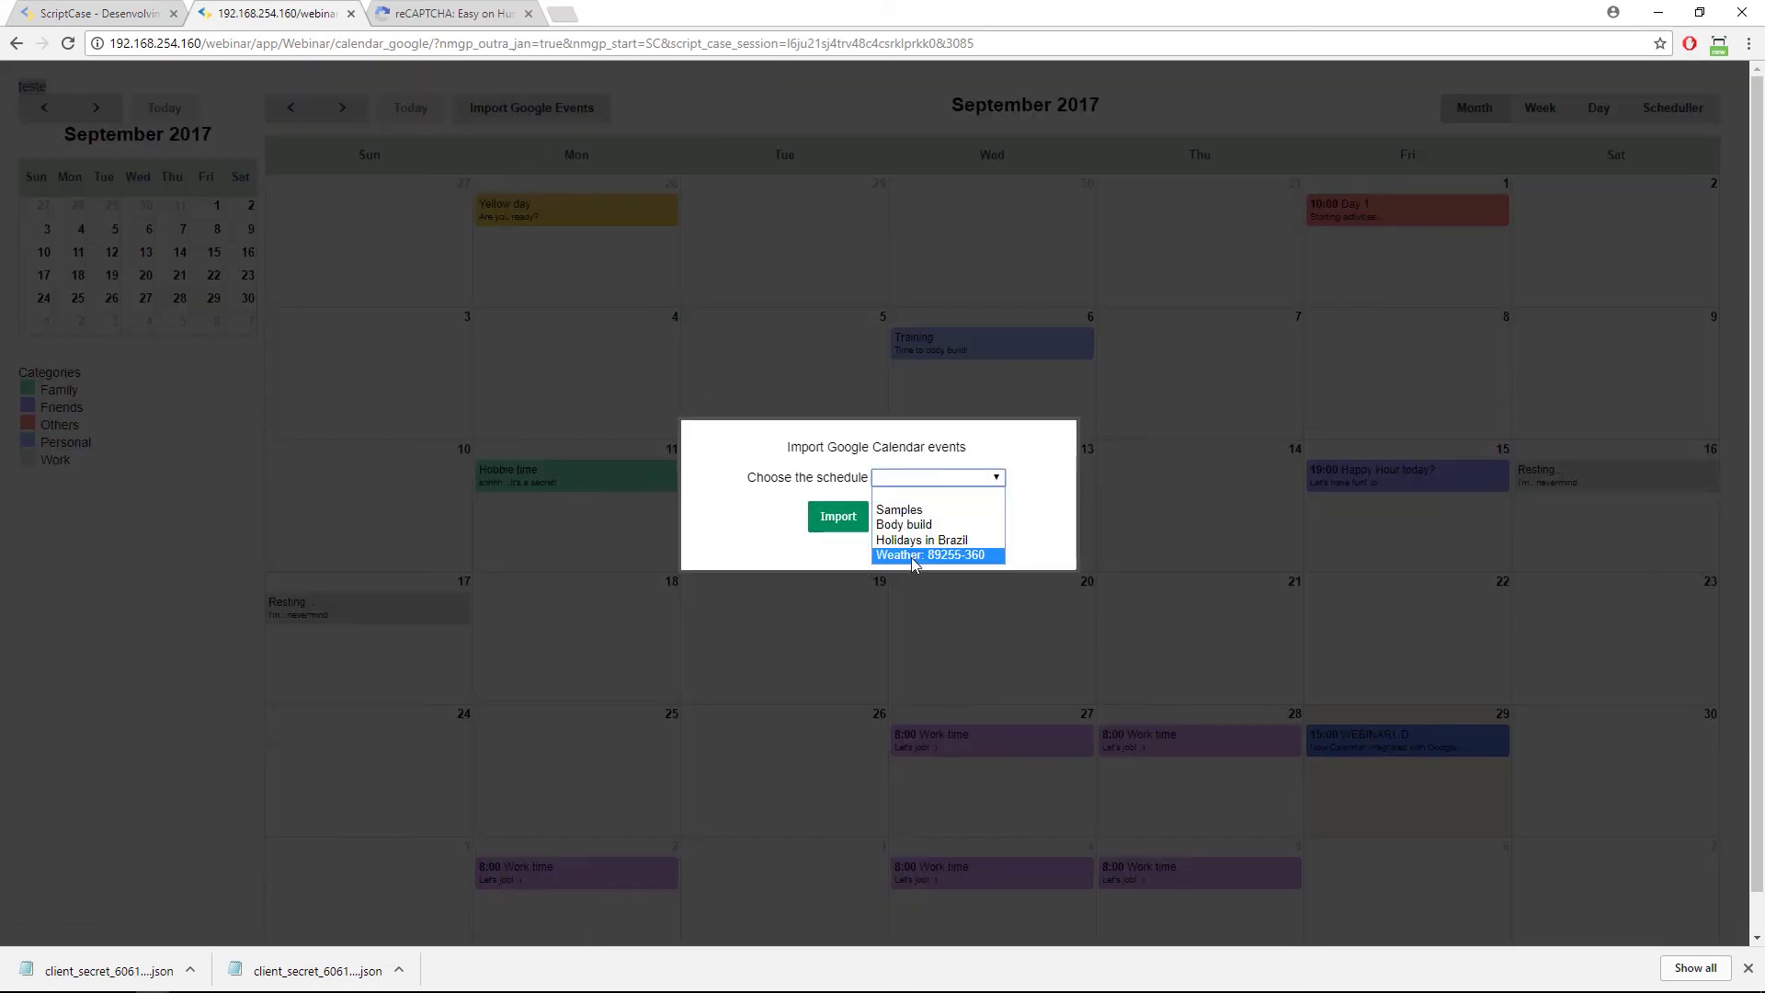
left_click(915, 540)
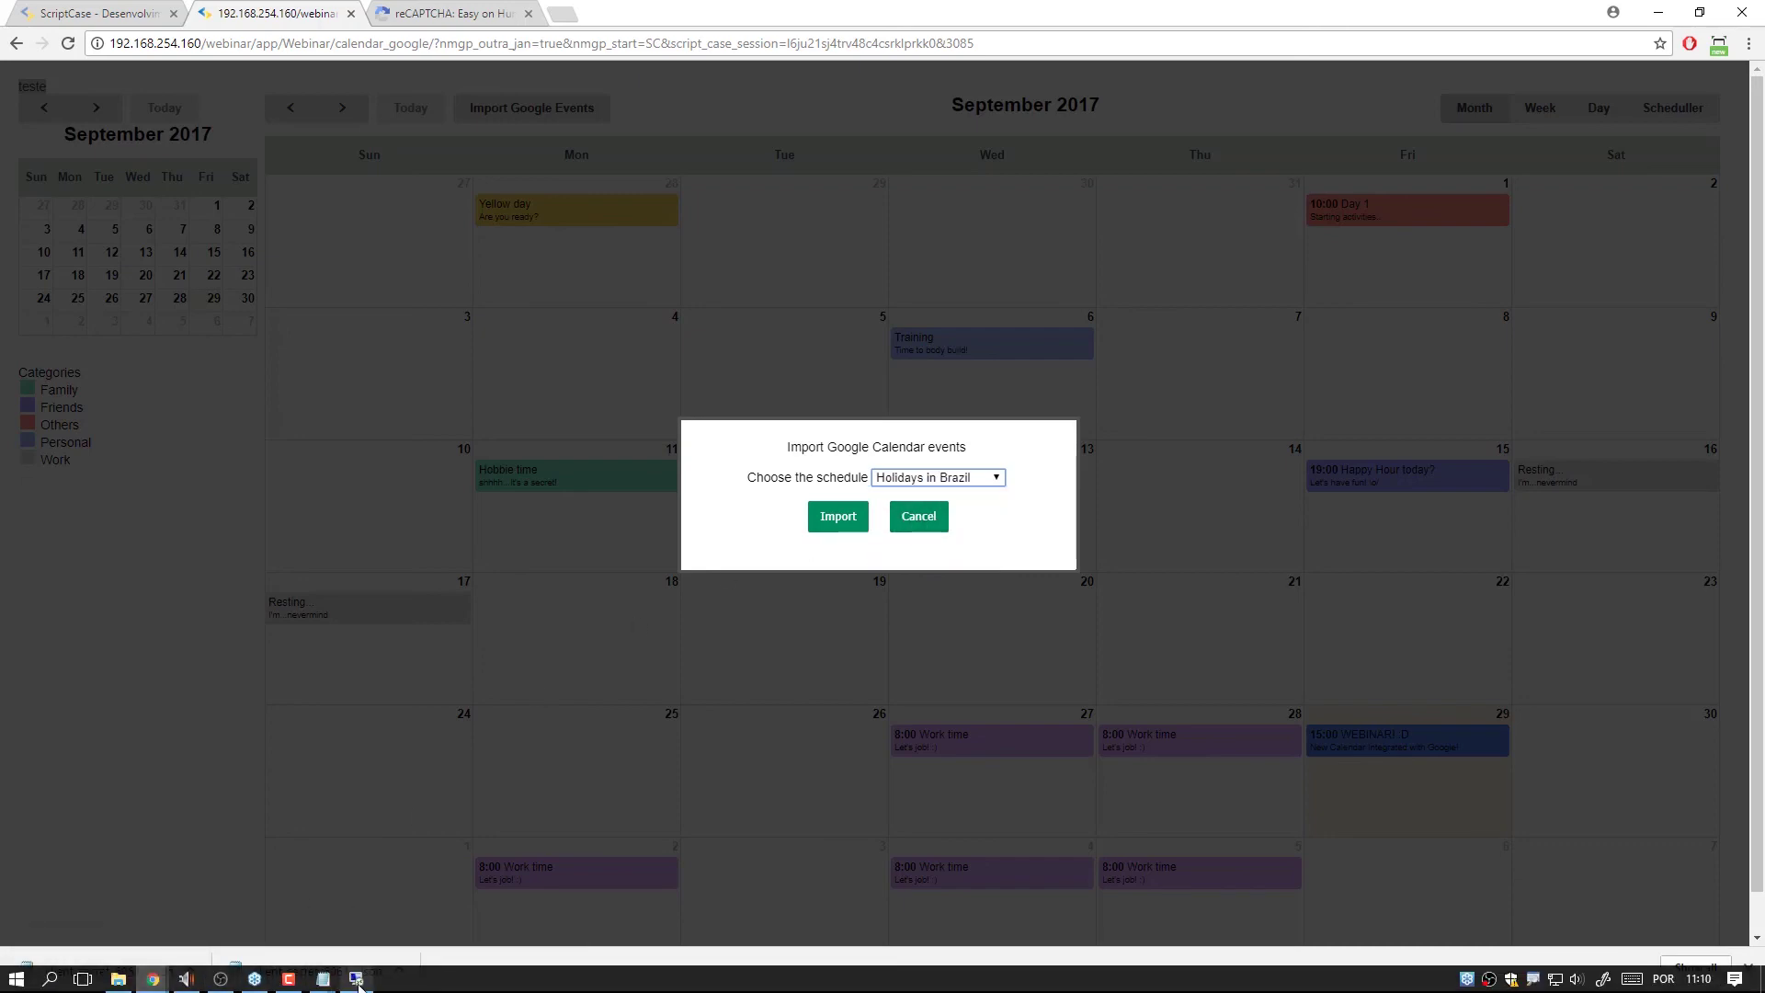
left_click(355, 979)
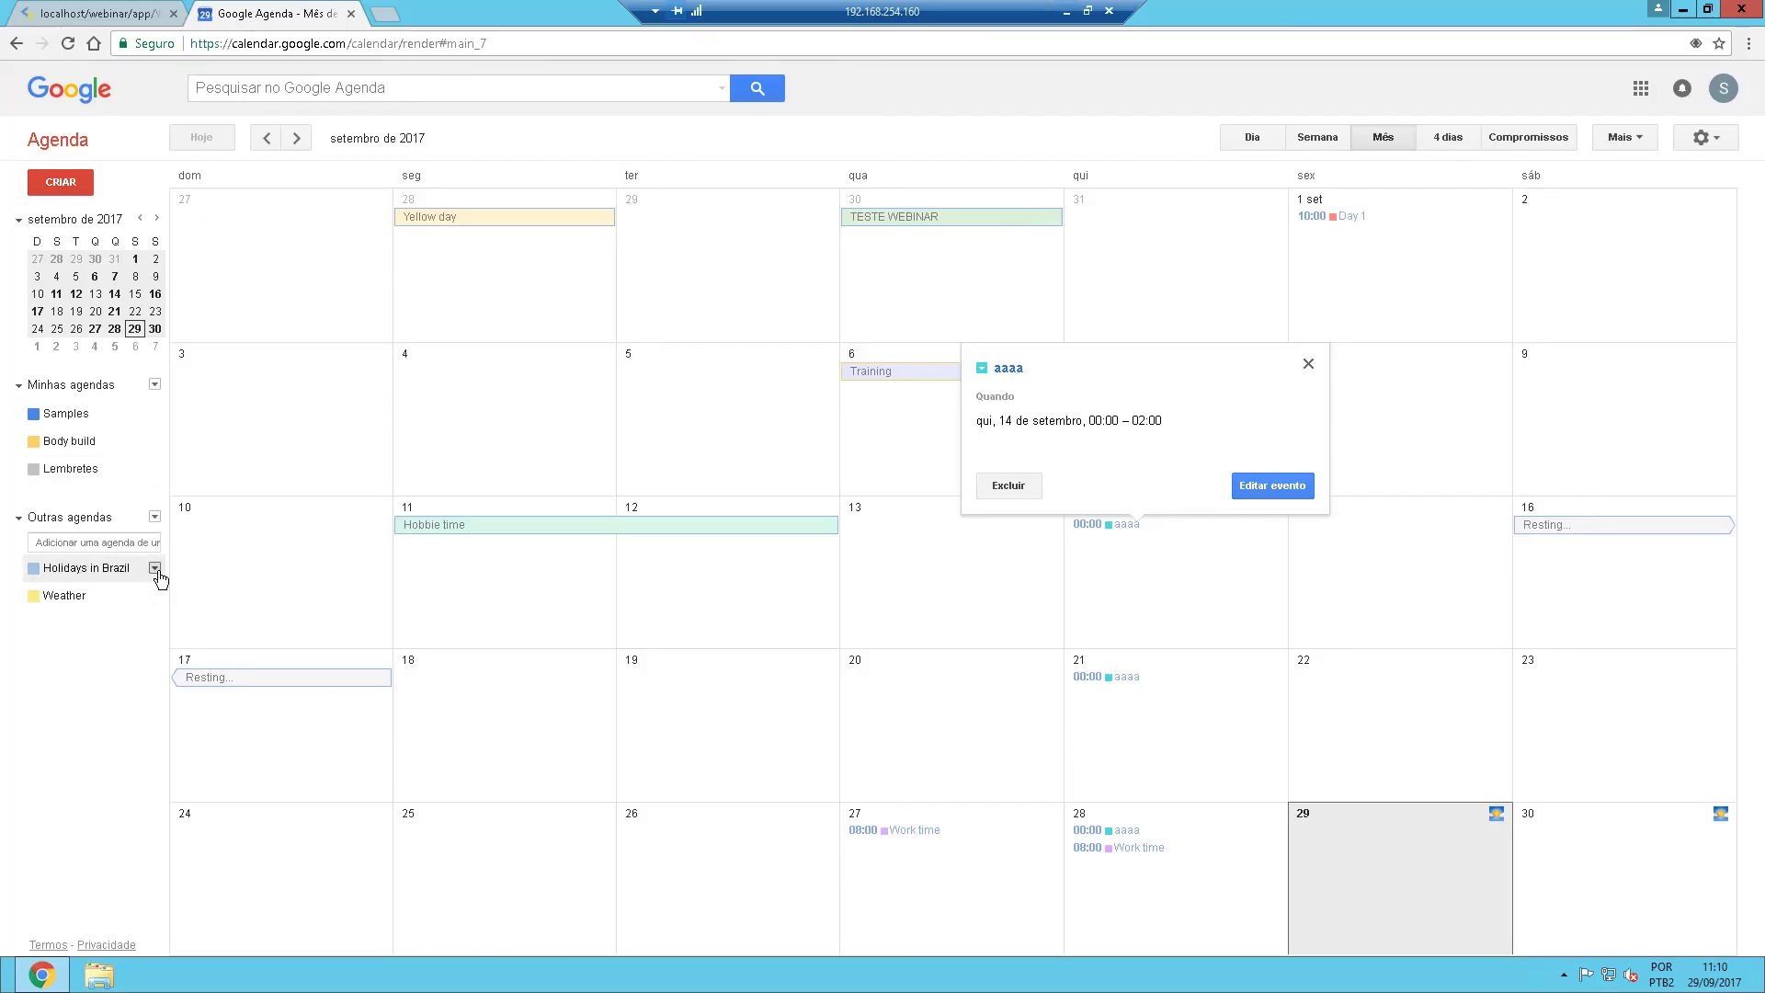
Hide Holidays in Brazil from the Google Calendar list and toggle the Other calendars section.
left_click(155, 568)
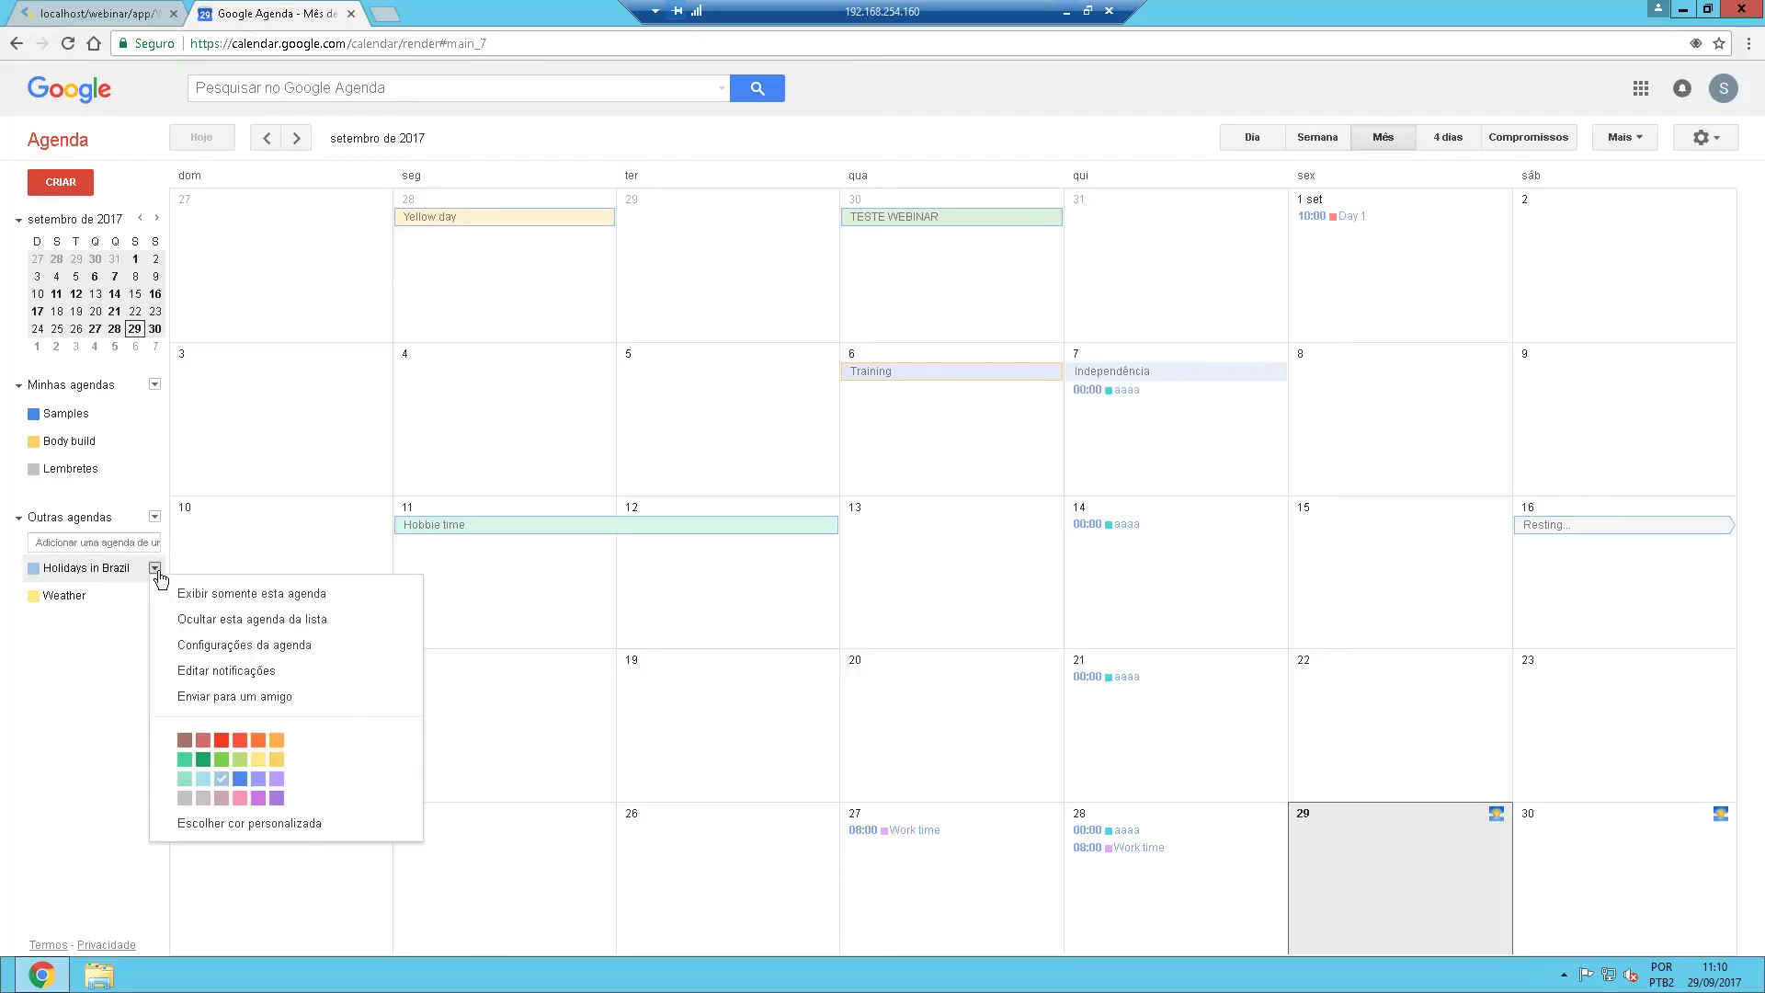
left_click(239, 632)
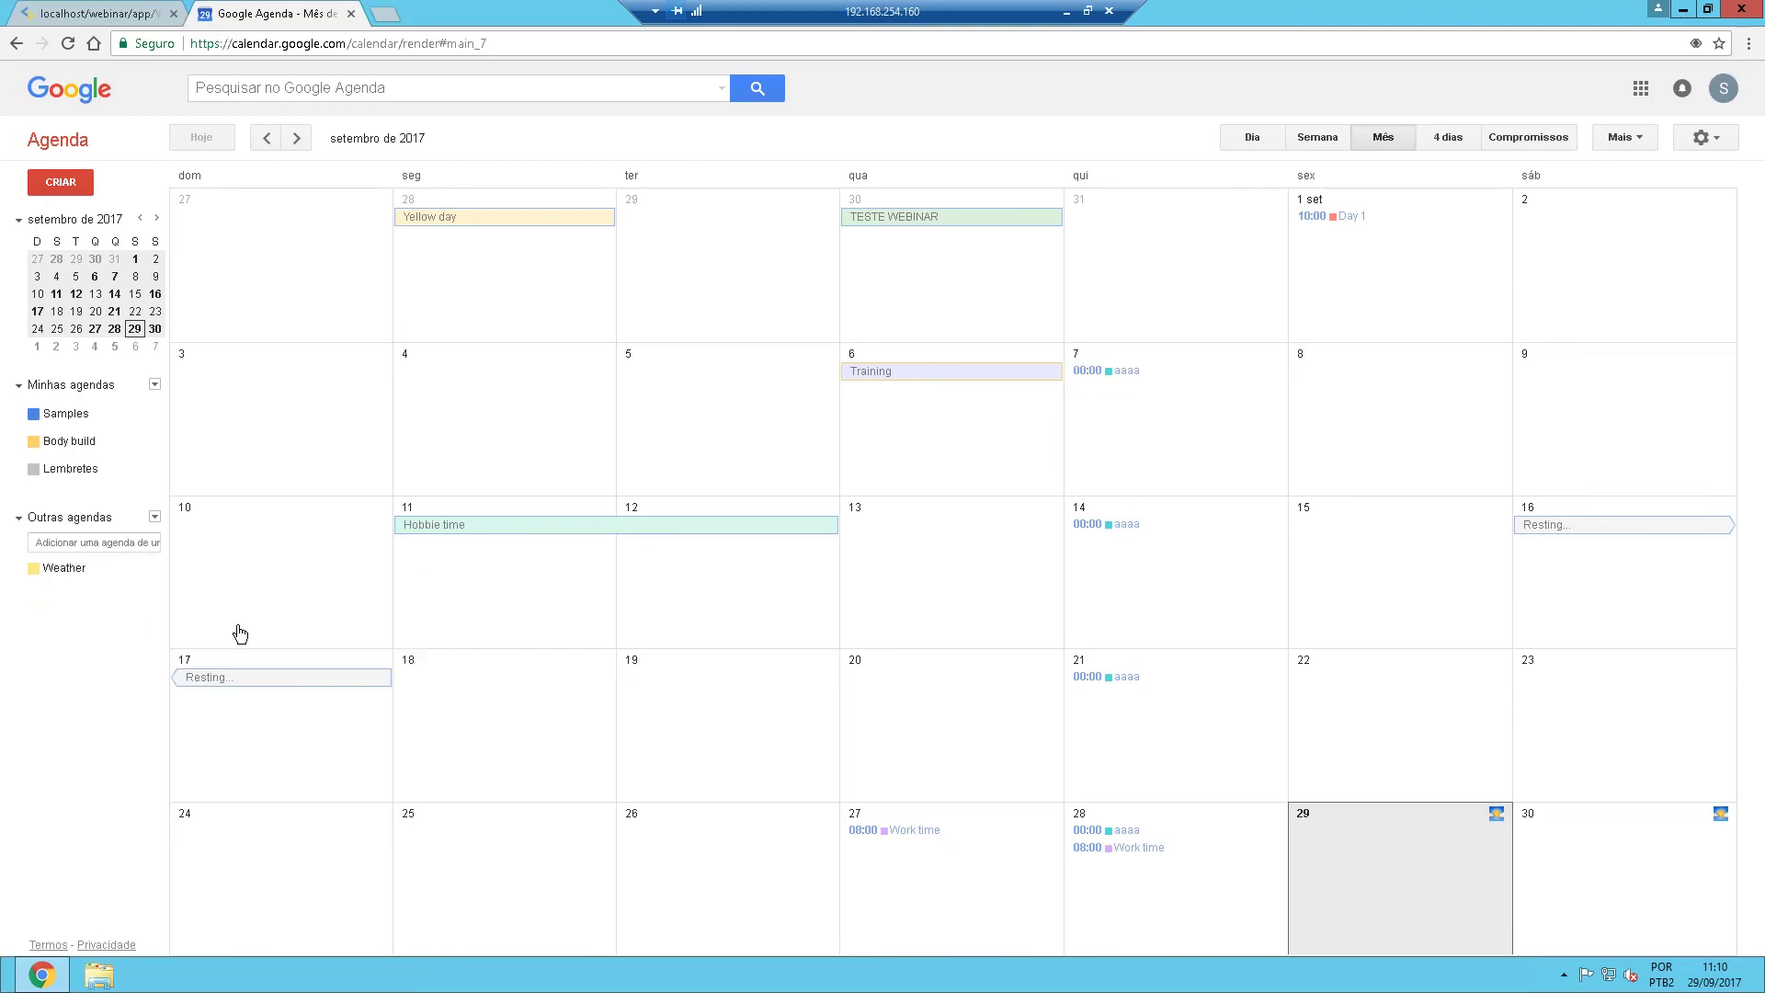
left_click(81, 517)
left_click(154, 522)
left_click(33, 518)
left_click(33, 518)
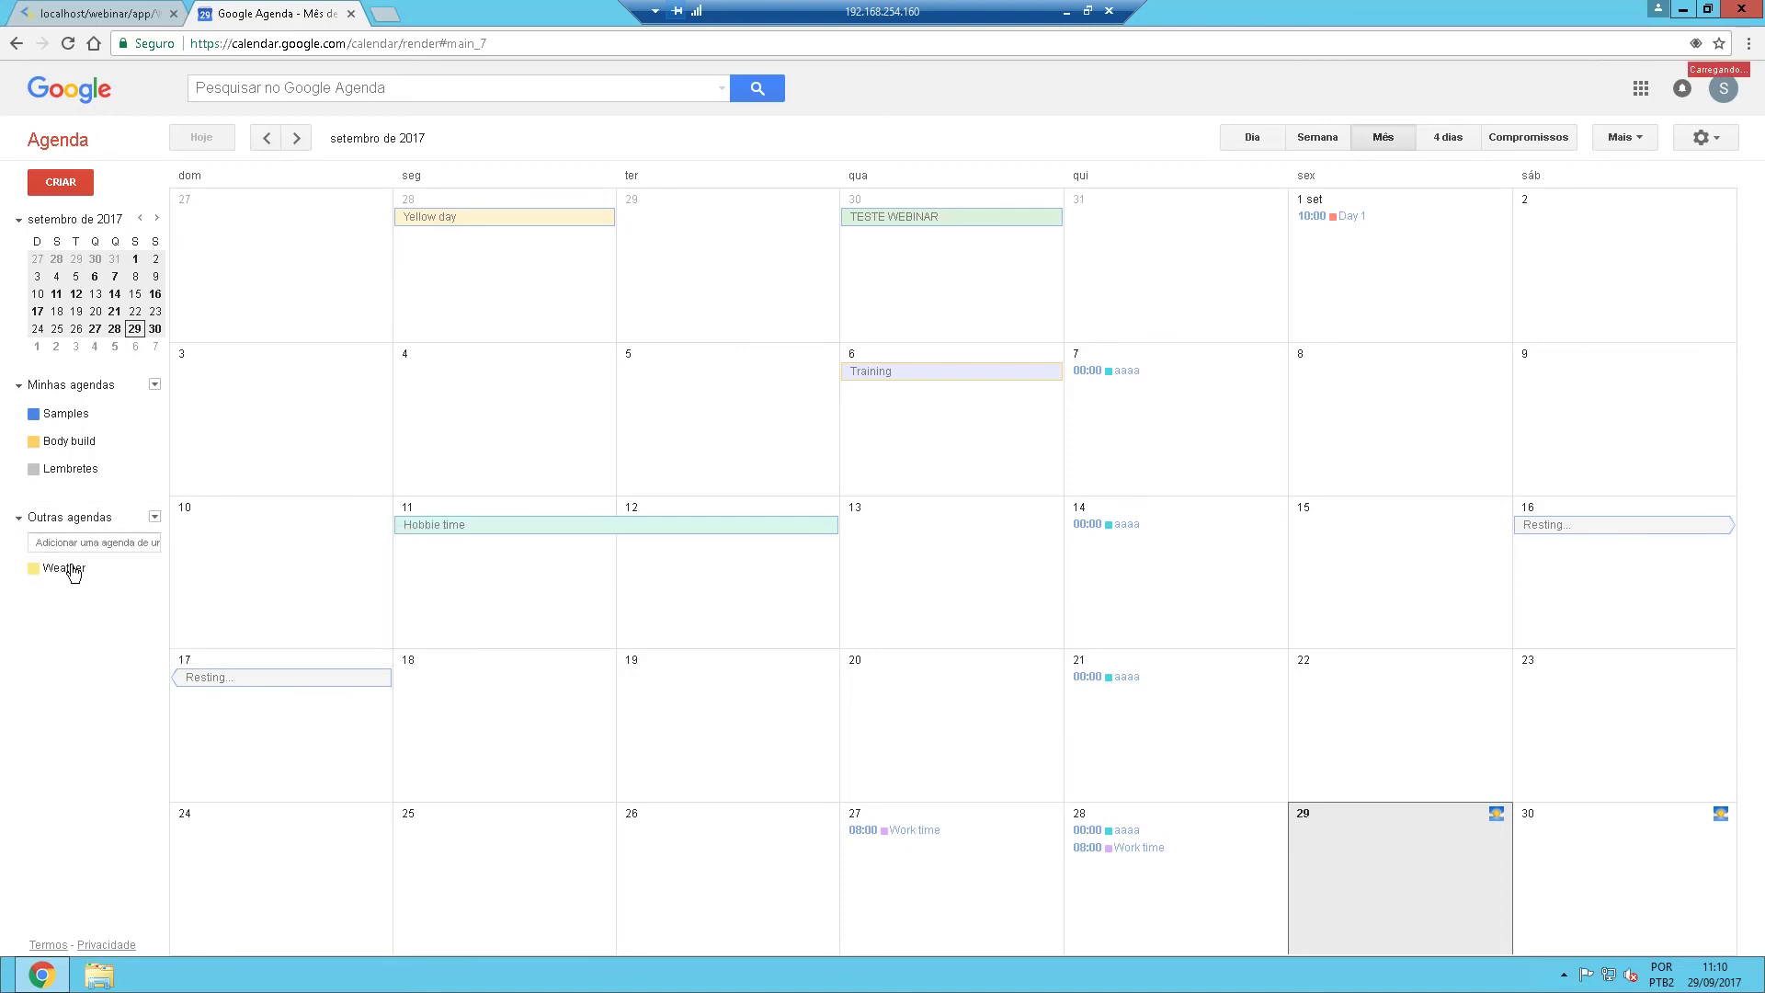
In Google Calendar settings, request unsubscribing from Holidays in Brazil, then minimize the remote session.
left_click(154, 517)
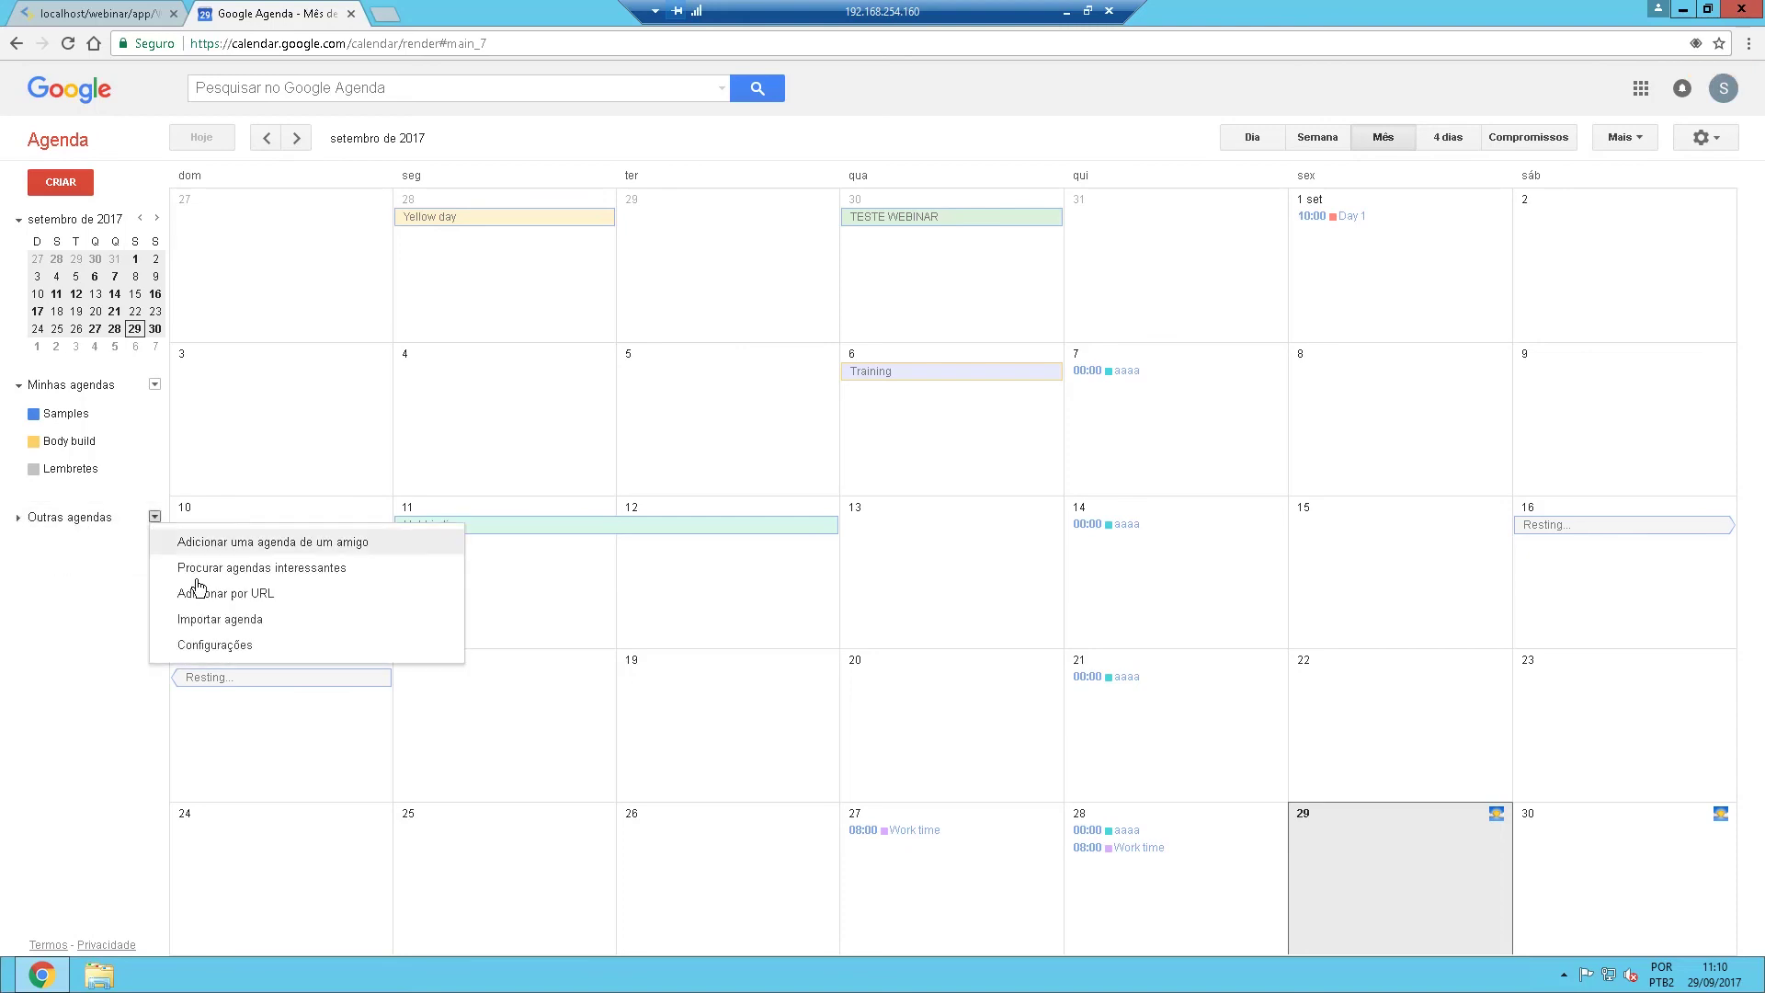
left_click(236, 646)
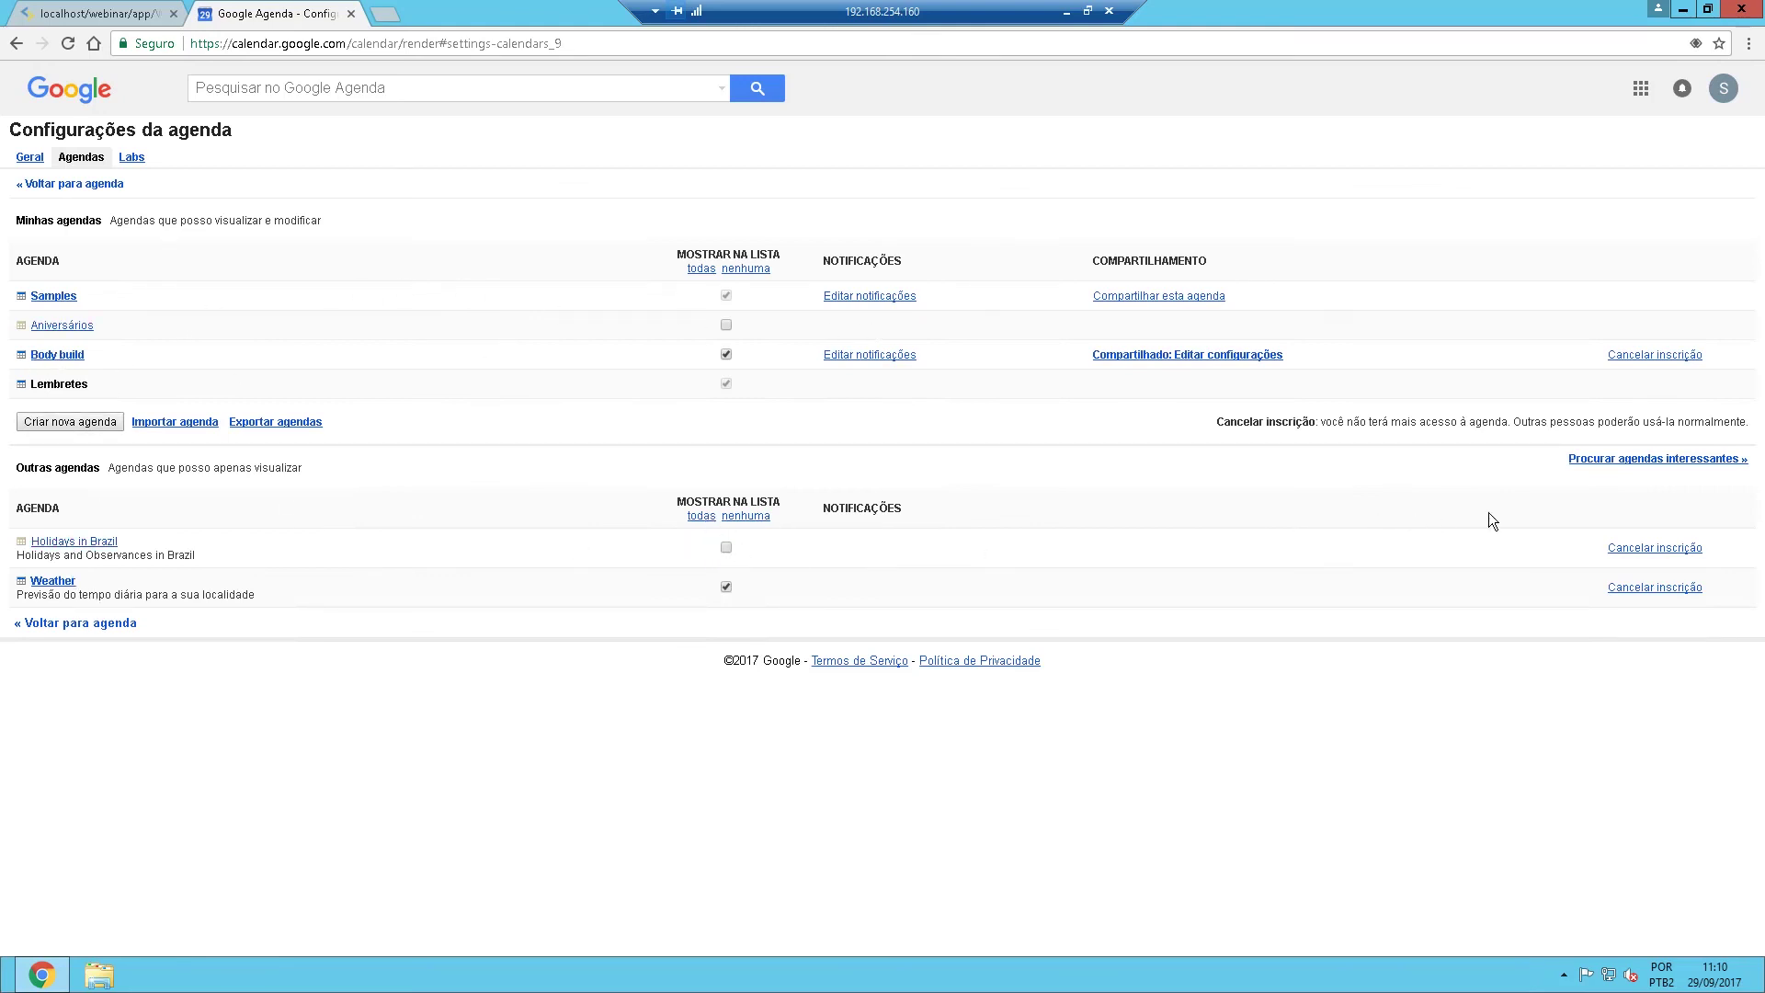
left_click(1650, 548)
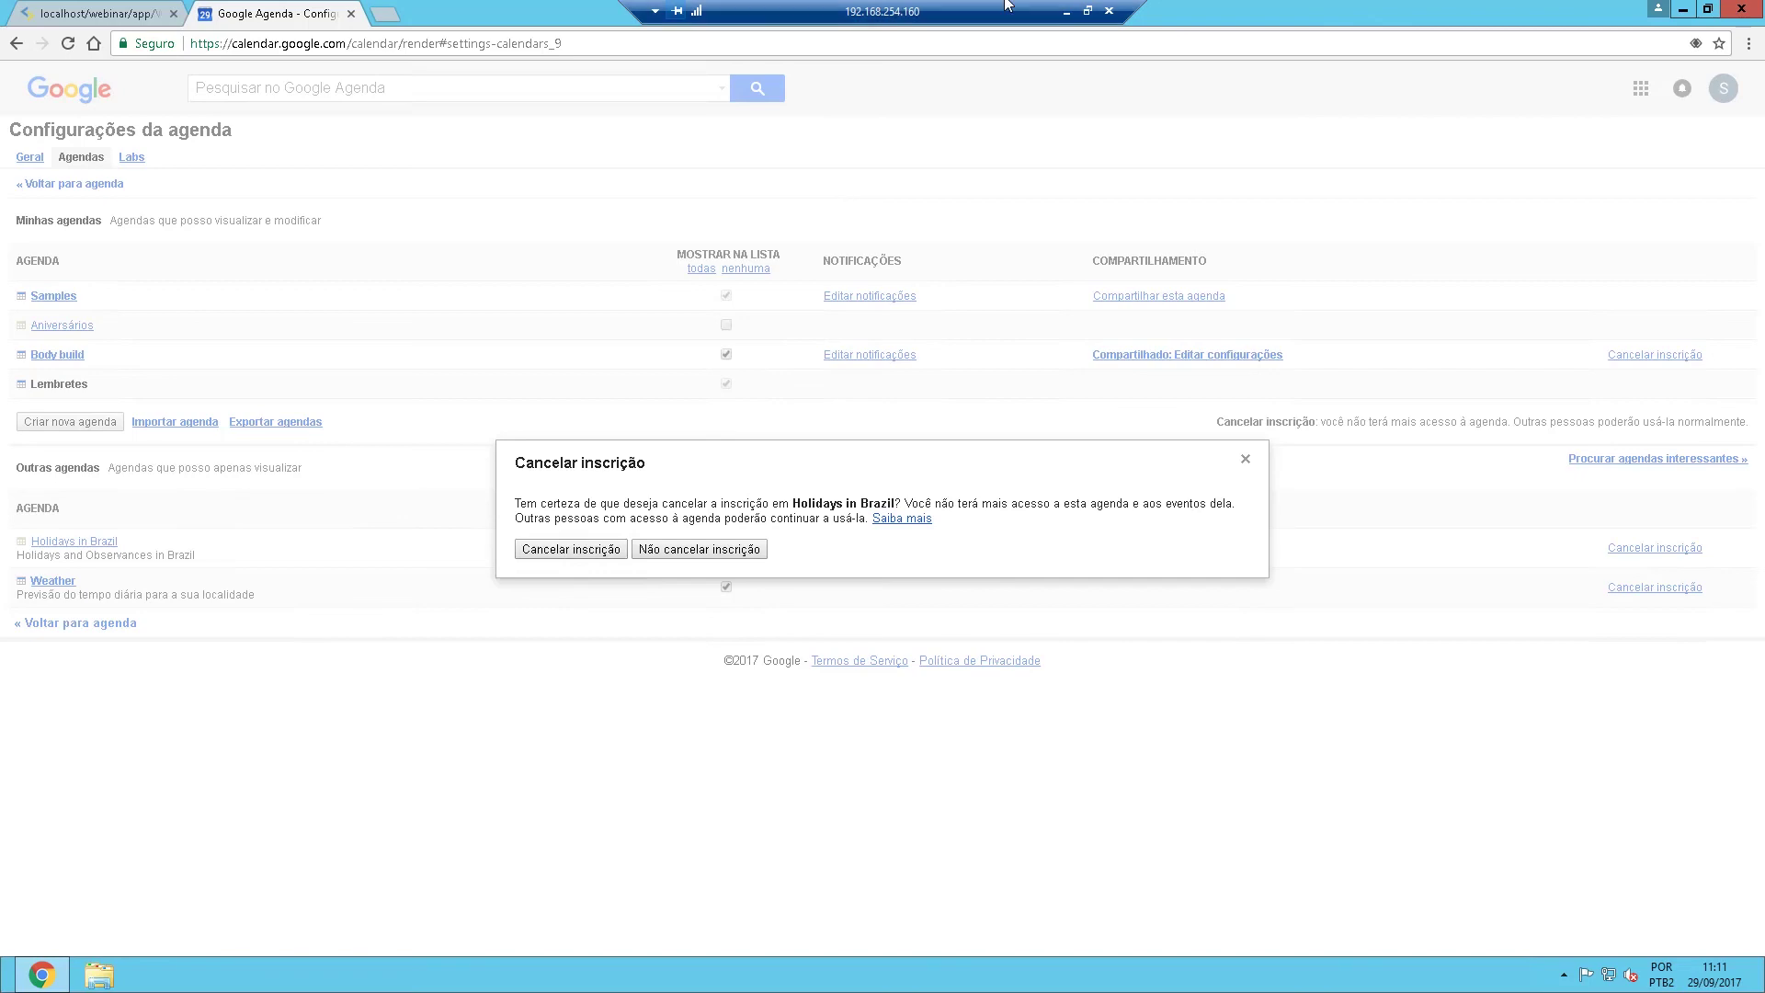
left_click(1067, 13)
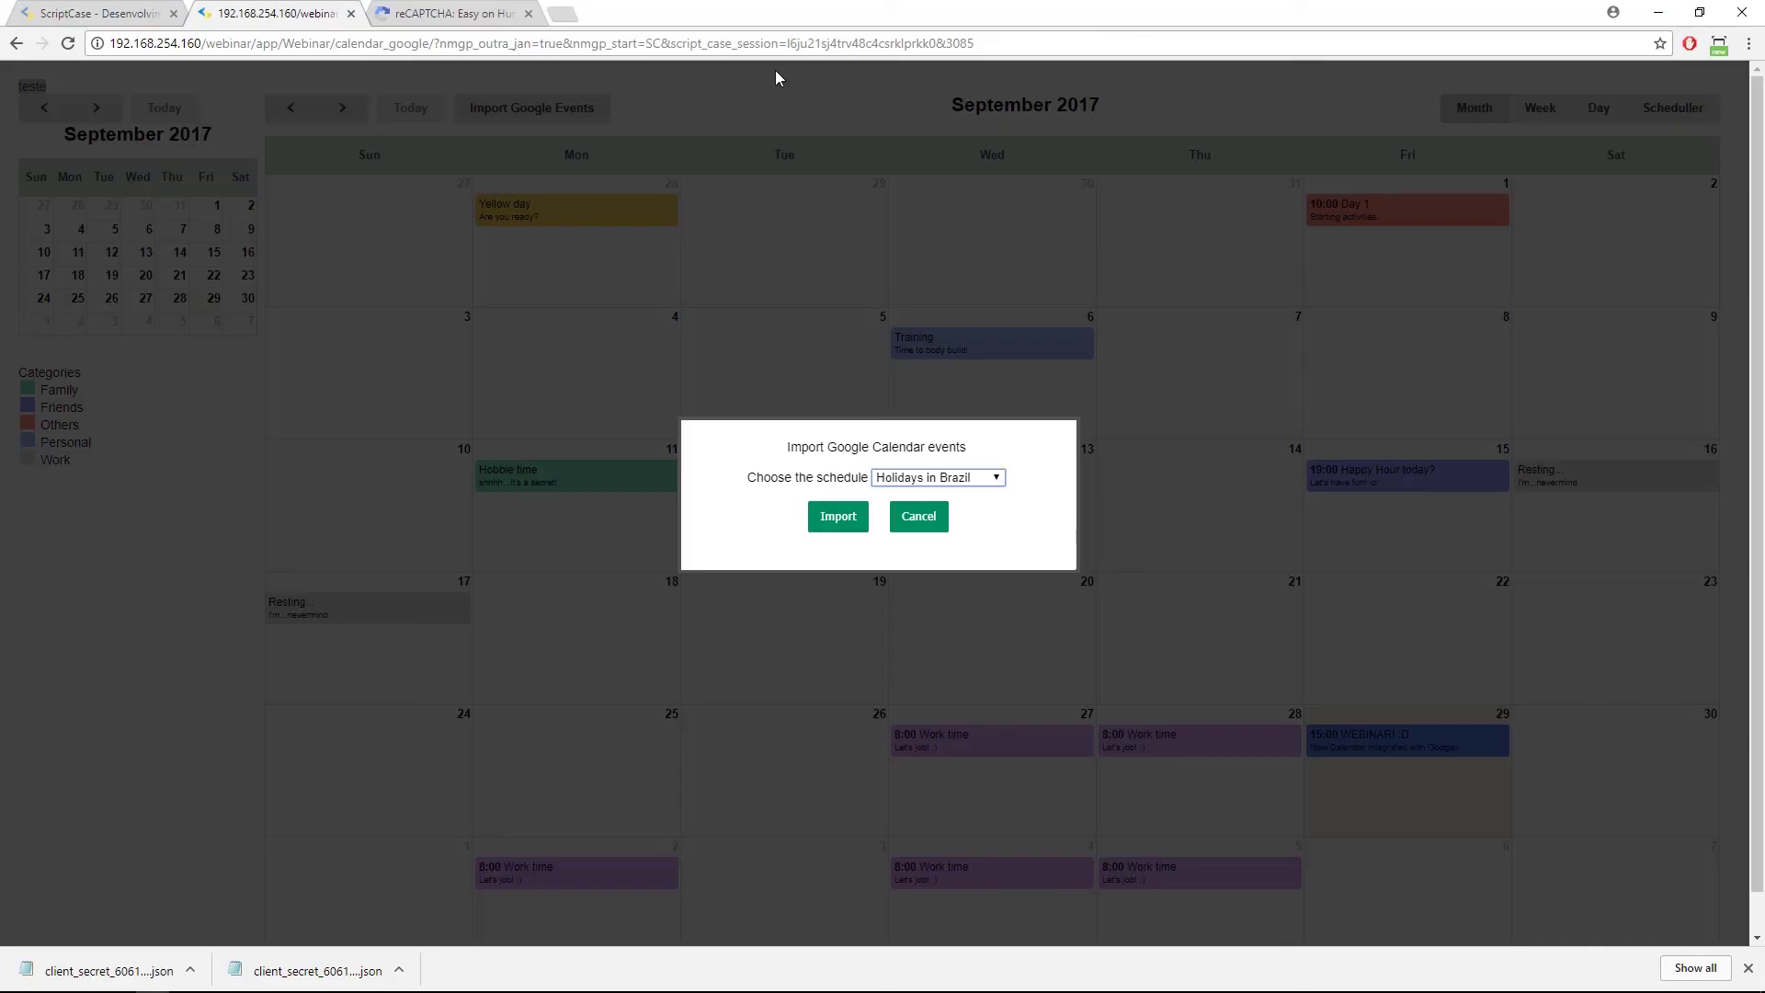
Cancel the import dialog, then reopen Import Google Events and its schedule list.
left_click(940, 516)
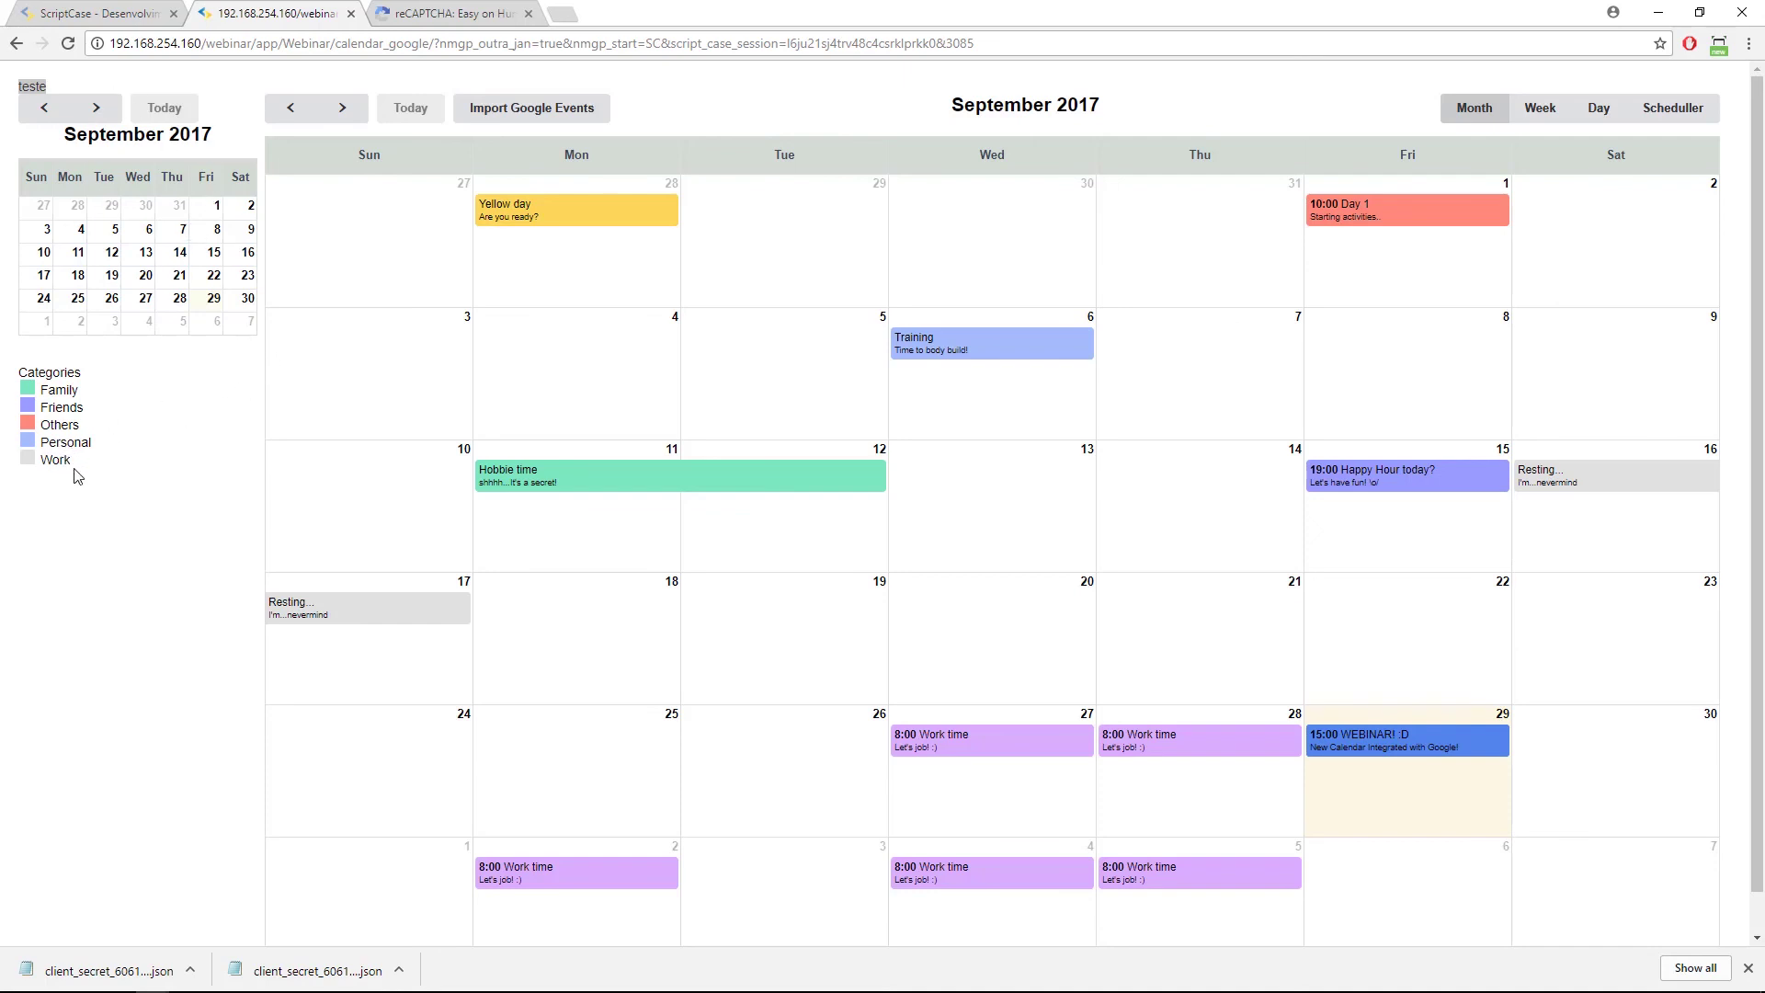
left_click(515, 110)
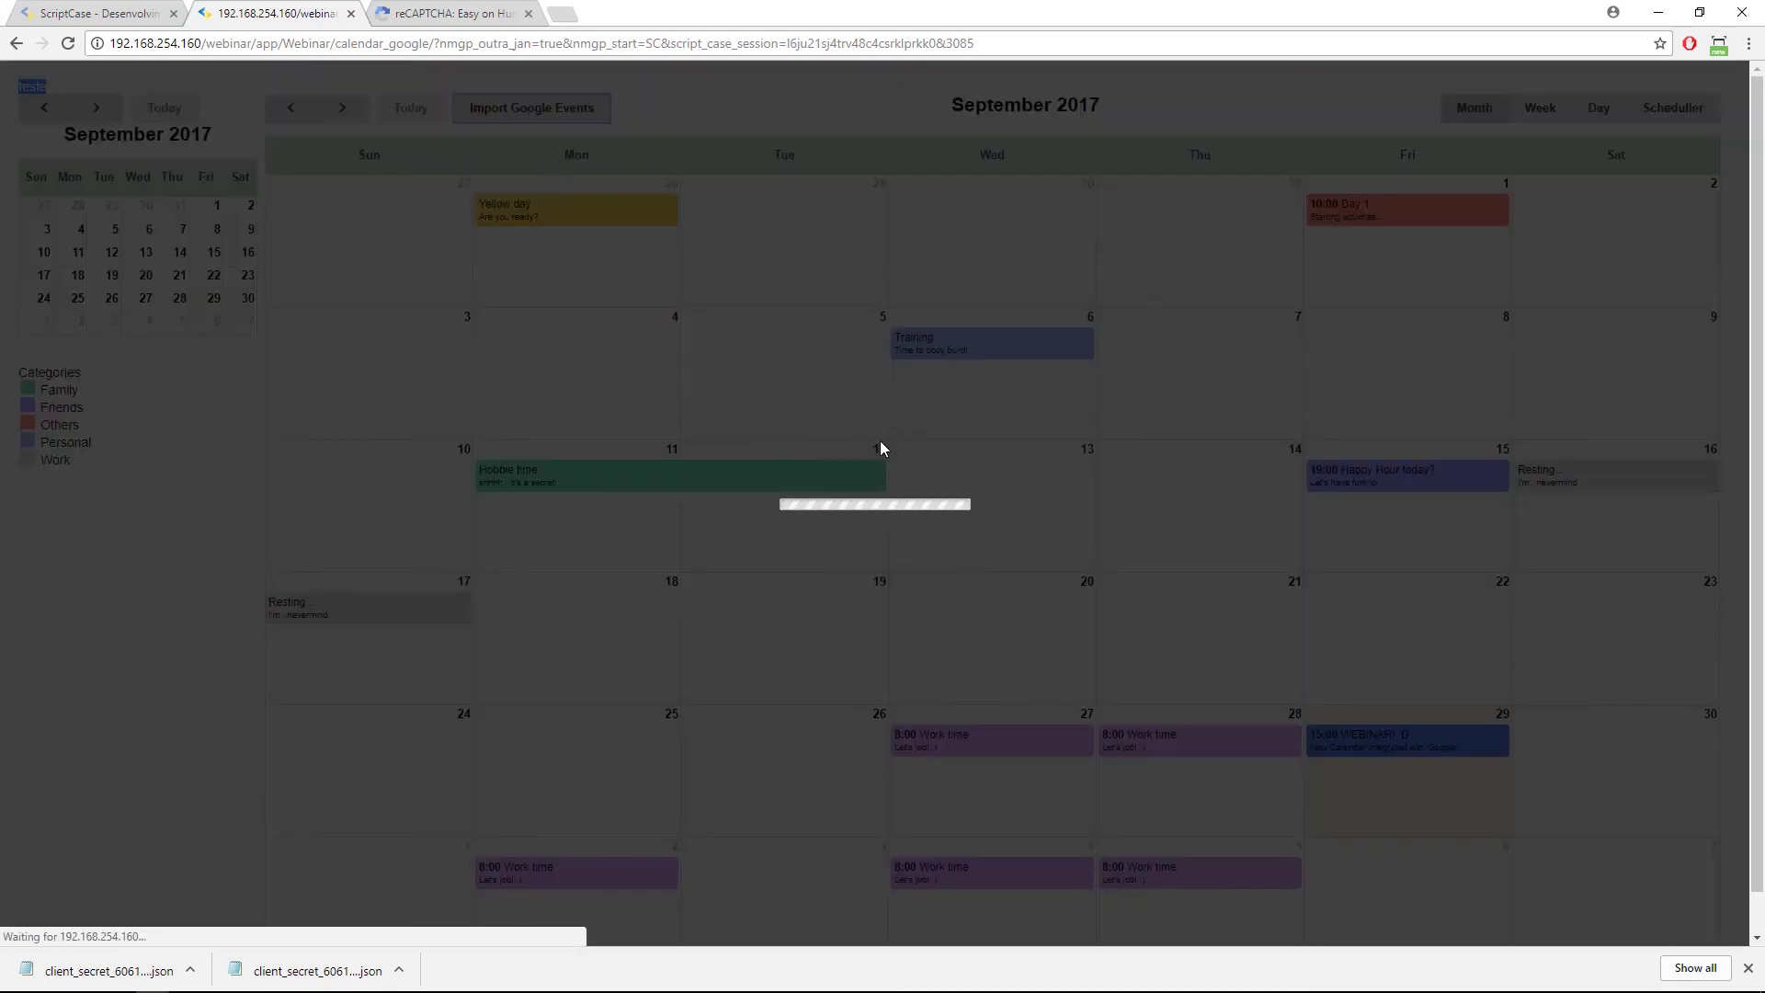
left_click(893, 476)
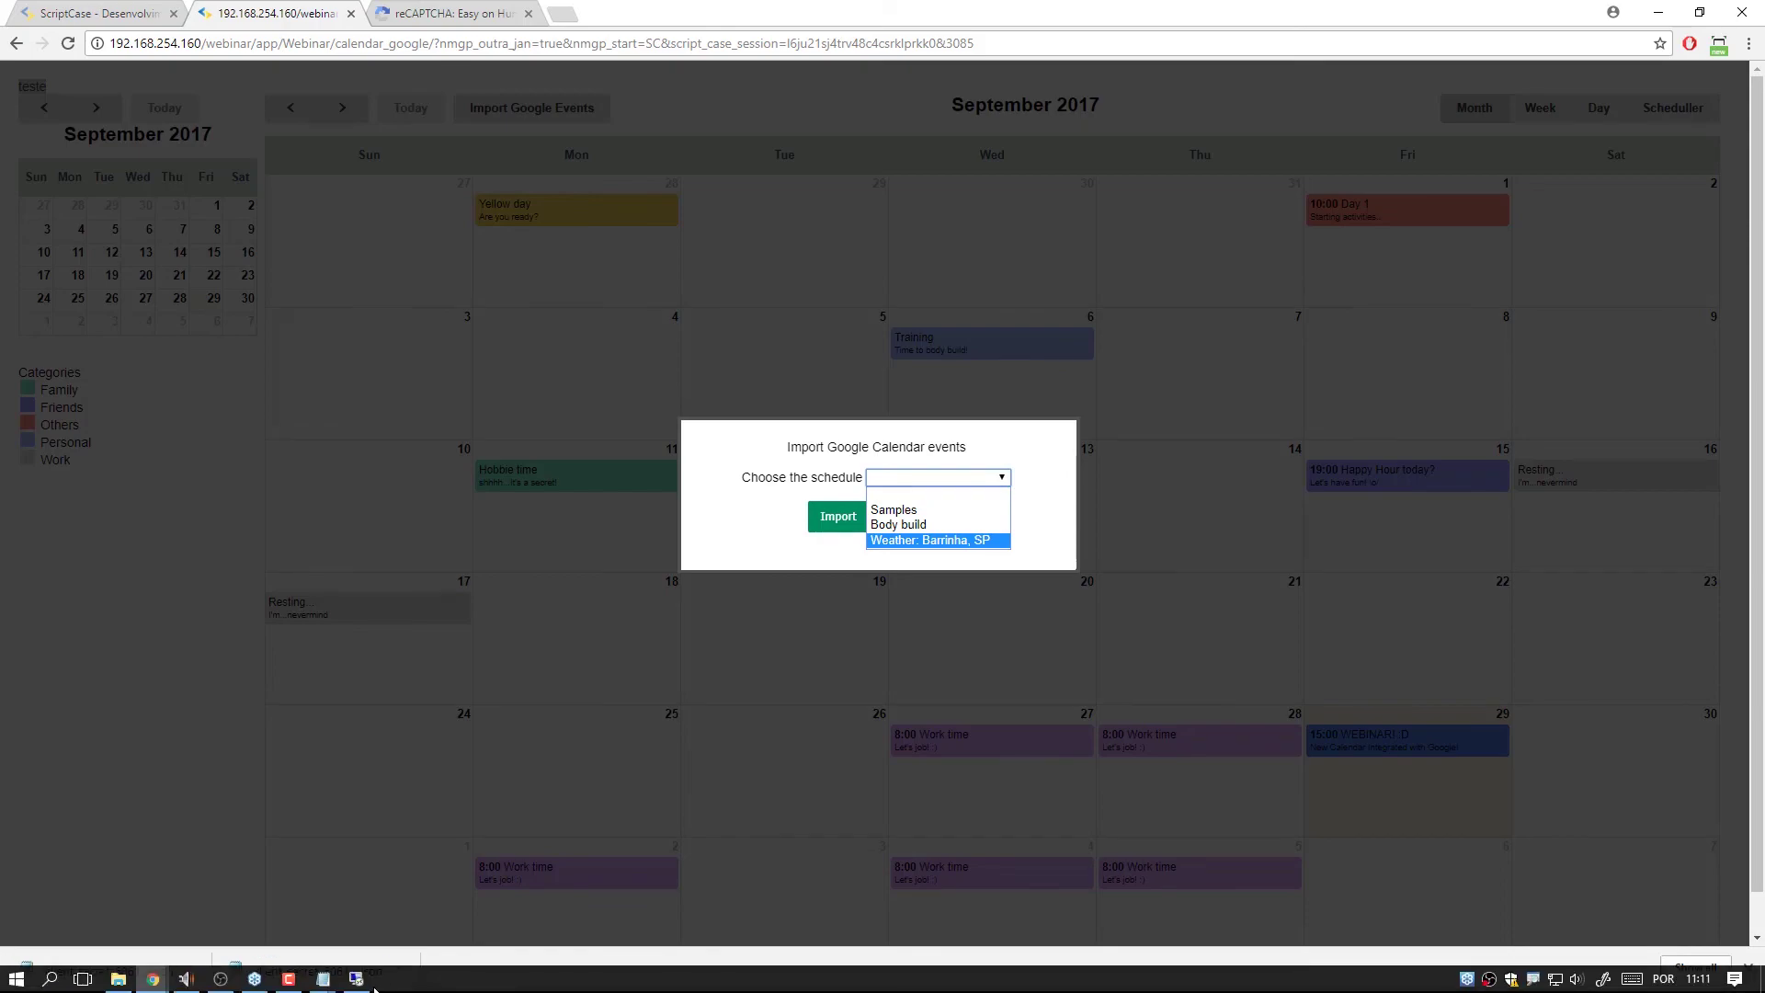
Keep the Holidays in Brazil subscription in Google Calendar and close the import dialog without importing.
left_click(363, 982)
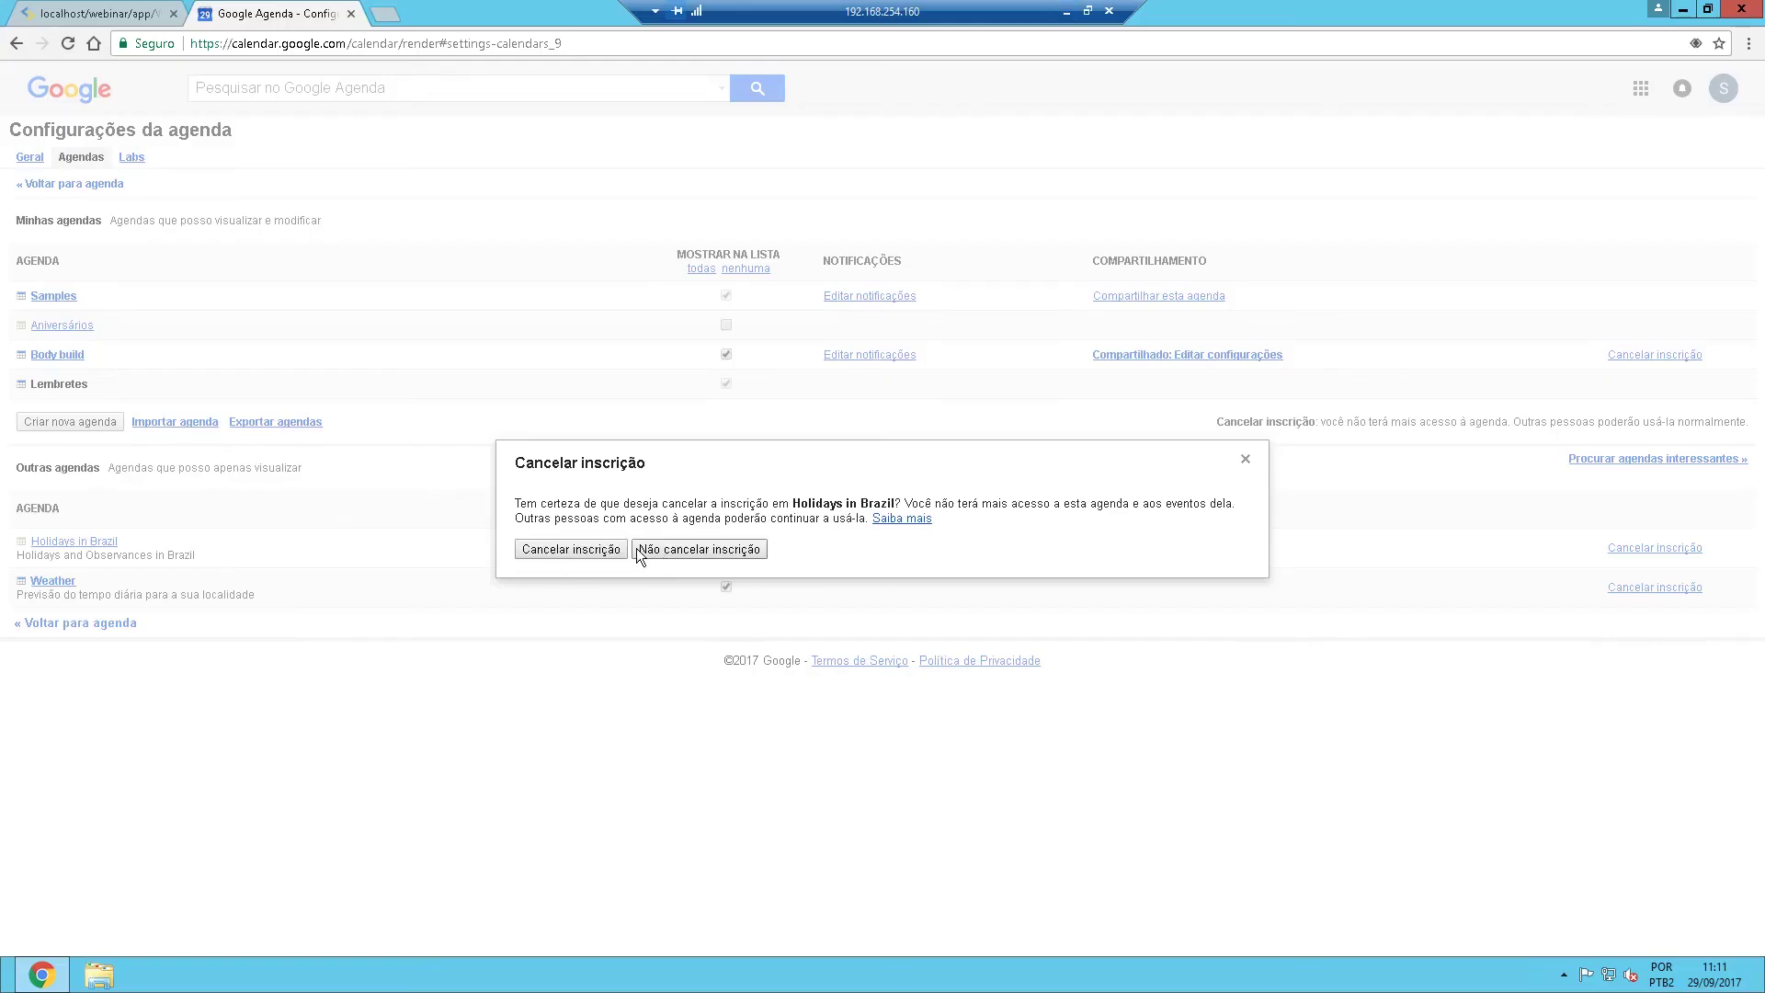
left_click(679, 551)
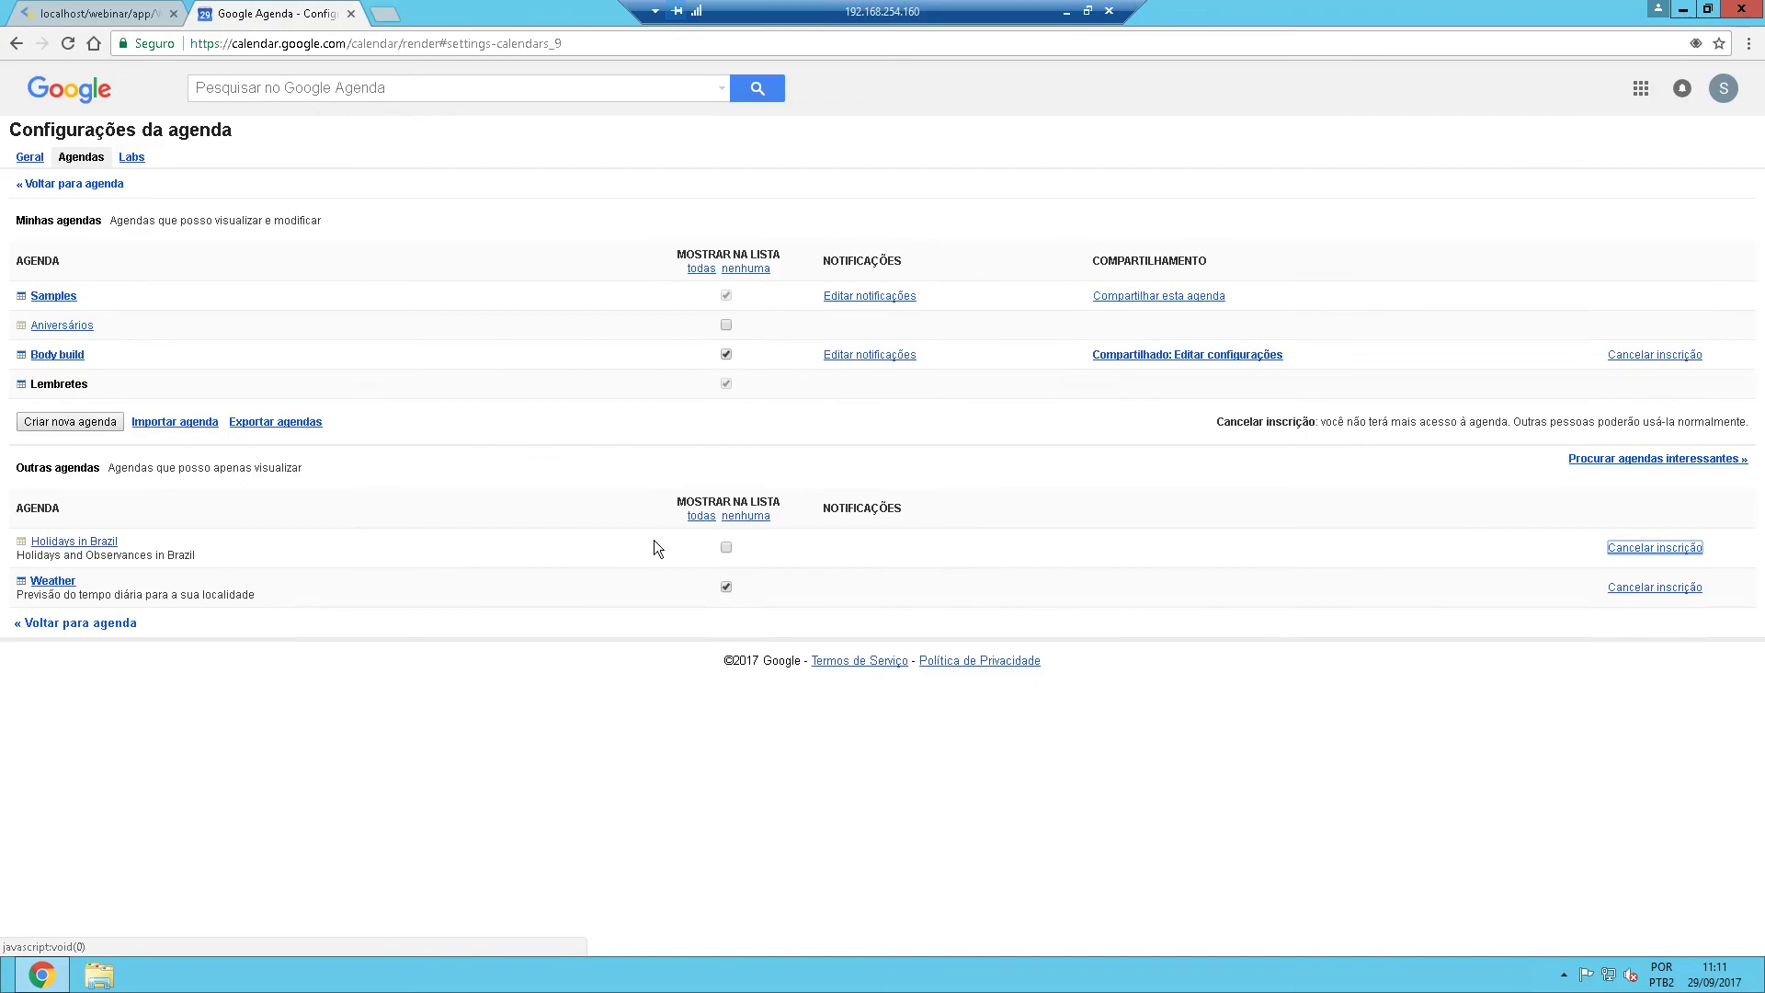
left_click(1066, 11)
left_click(919, 516)
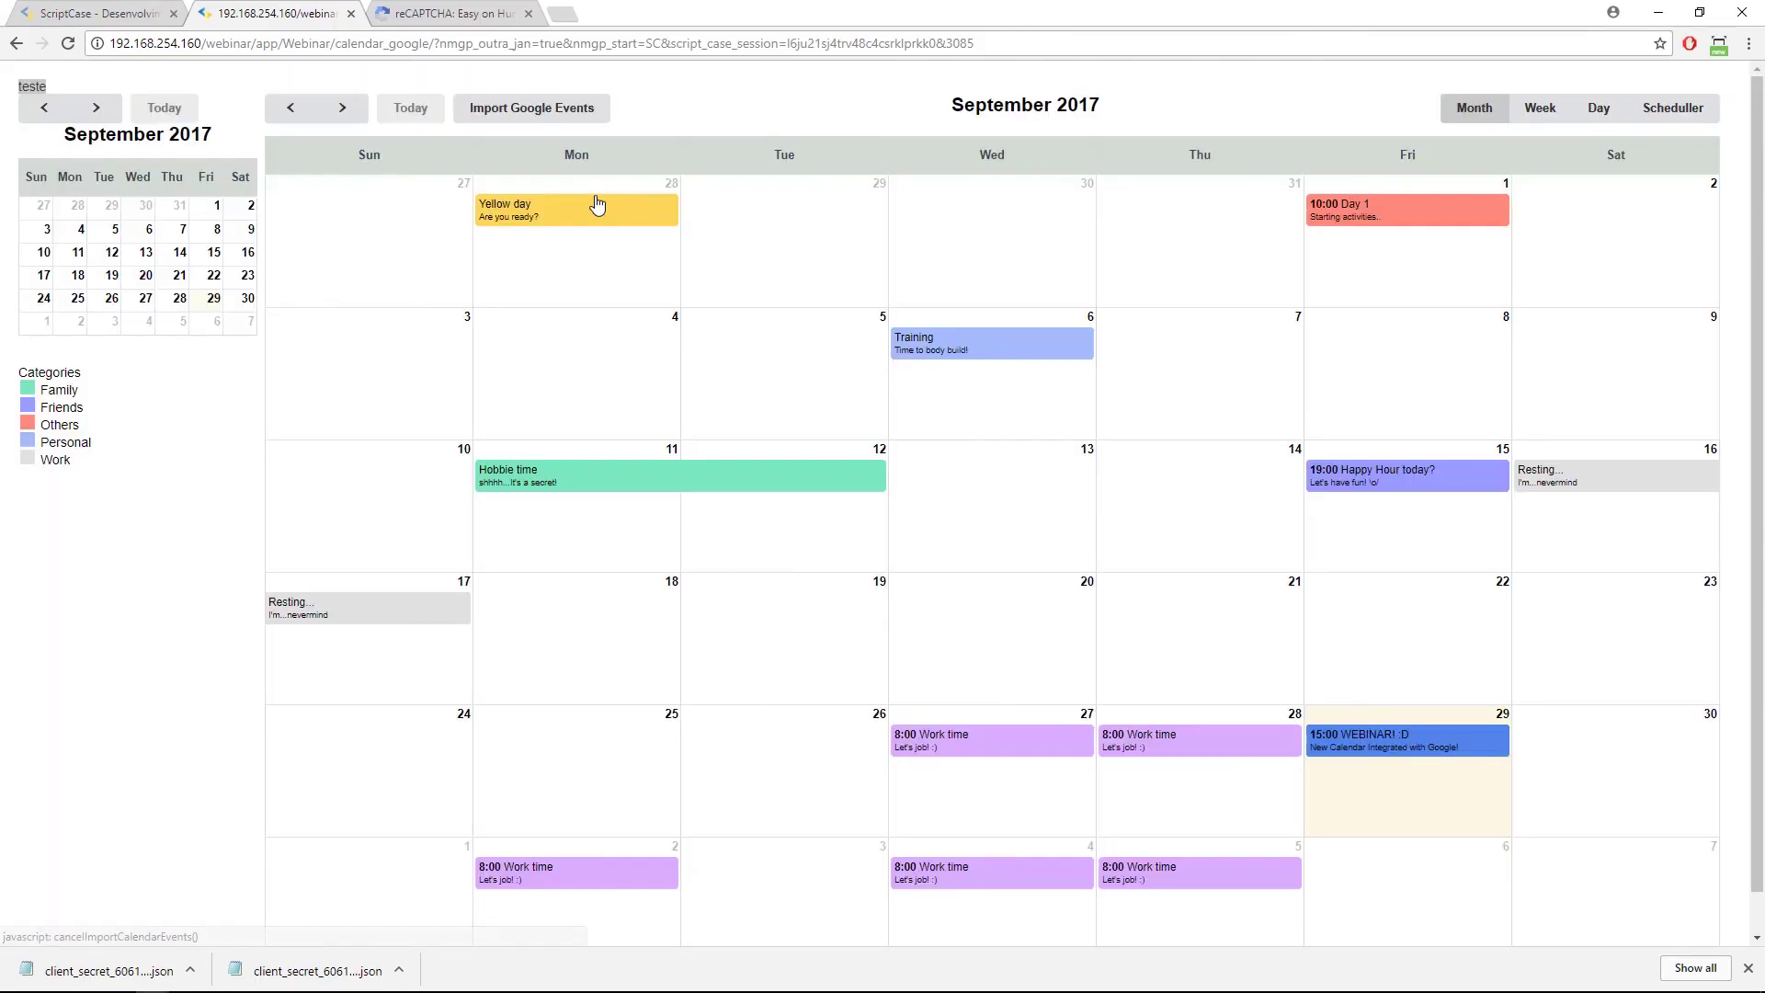
Import the Holidays in Brazil schedule's events into the calendar.
left_click(574, 108)
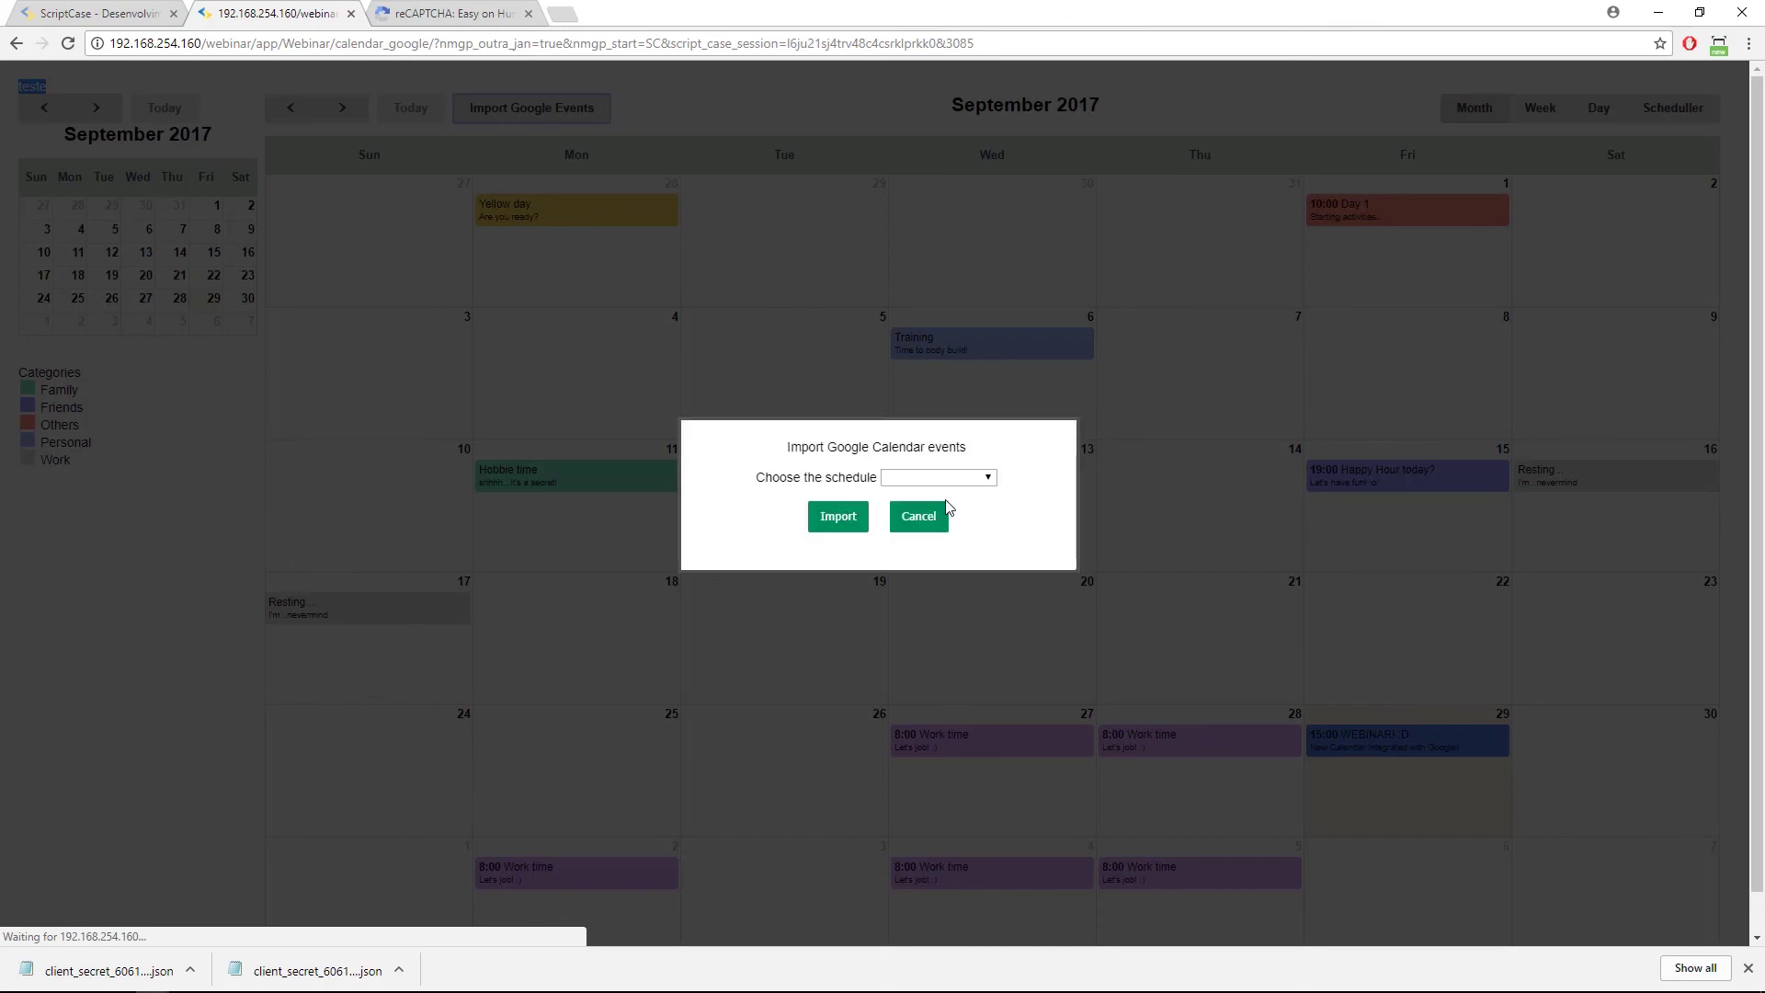
left_click(943, 478)
left_click(930, 539)
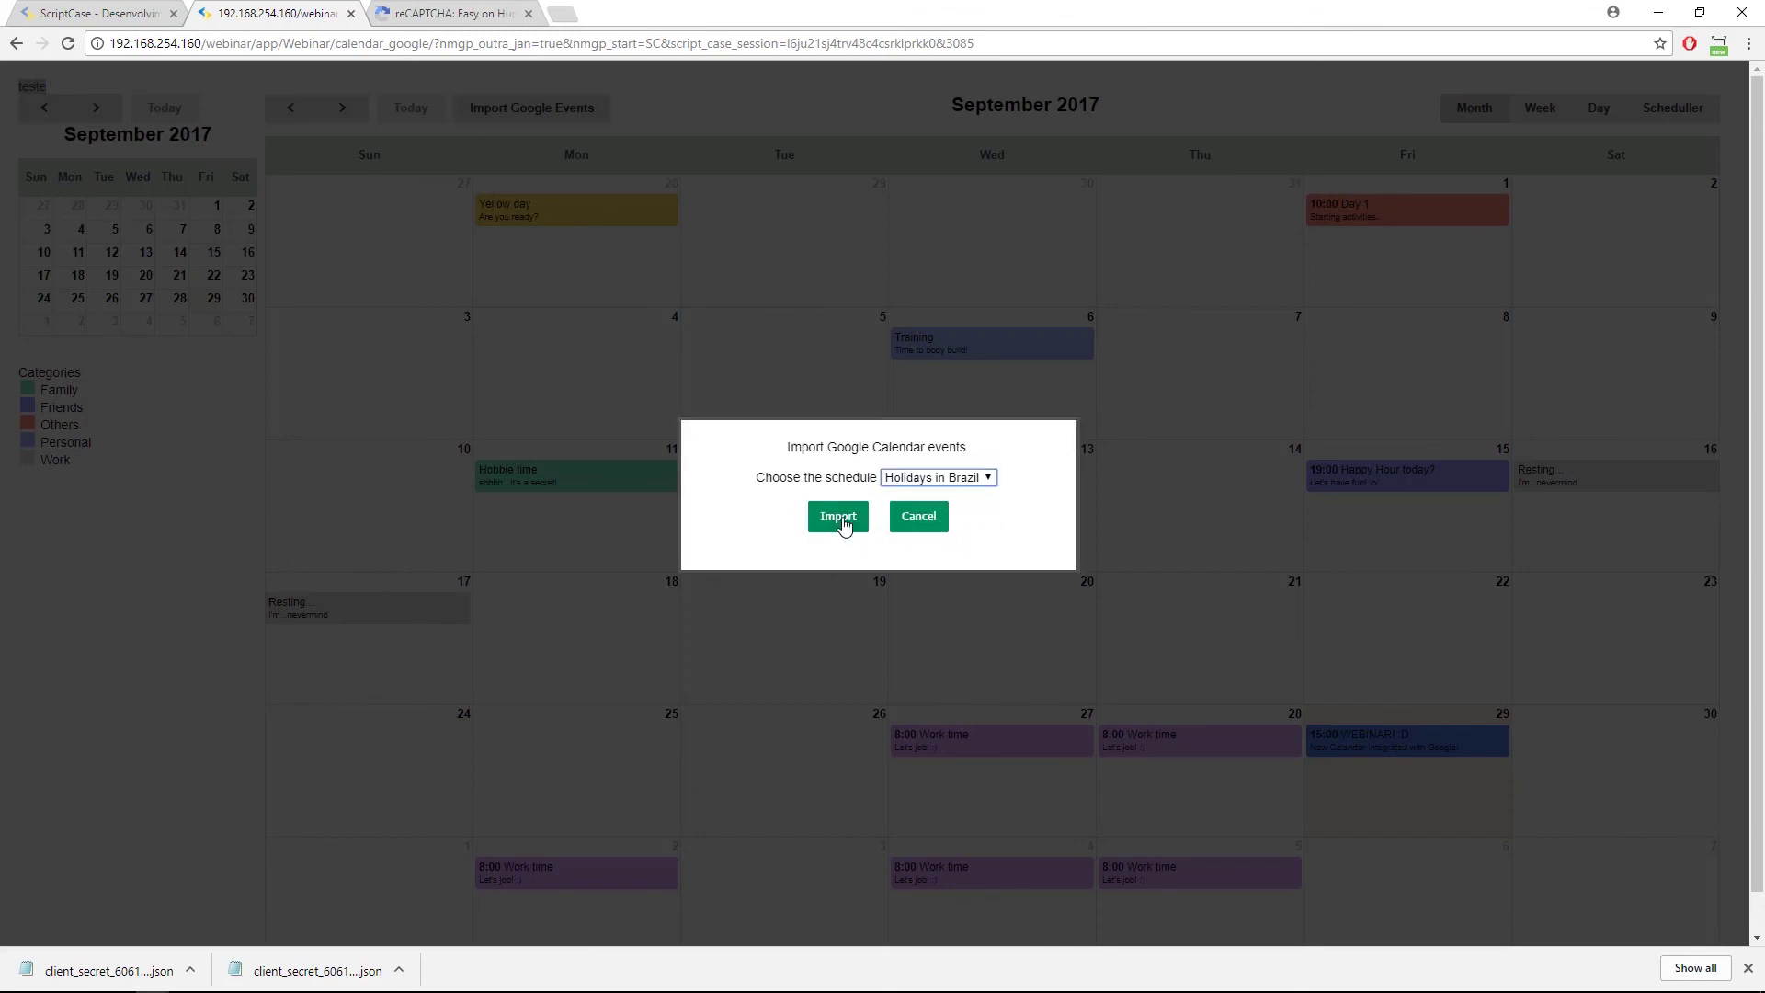
left_click(837, 517)
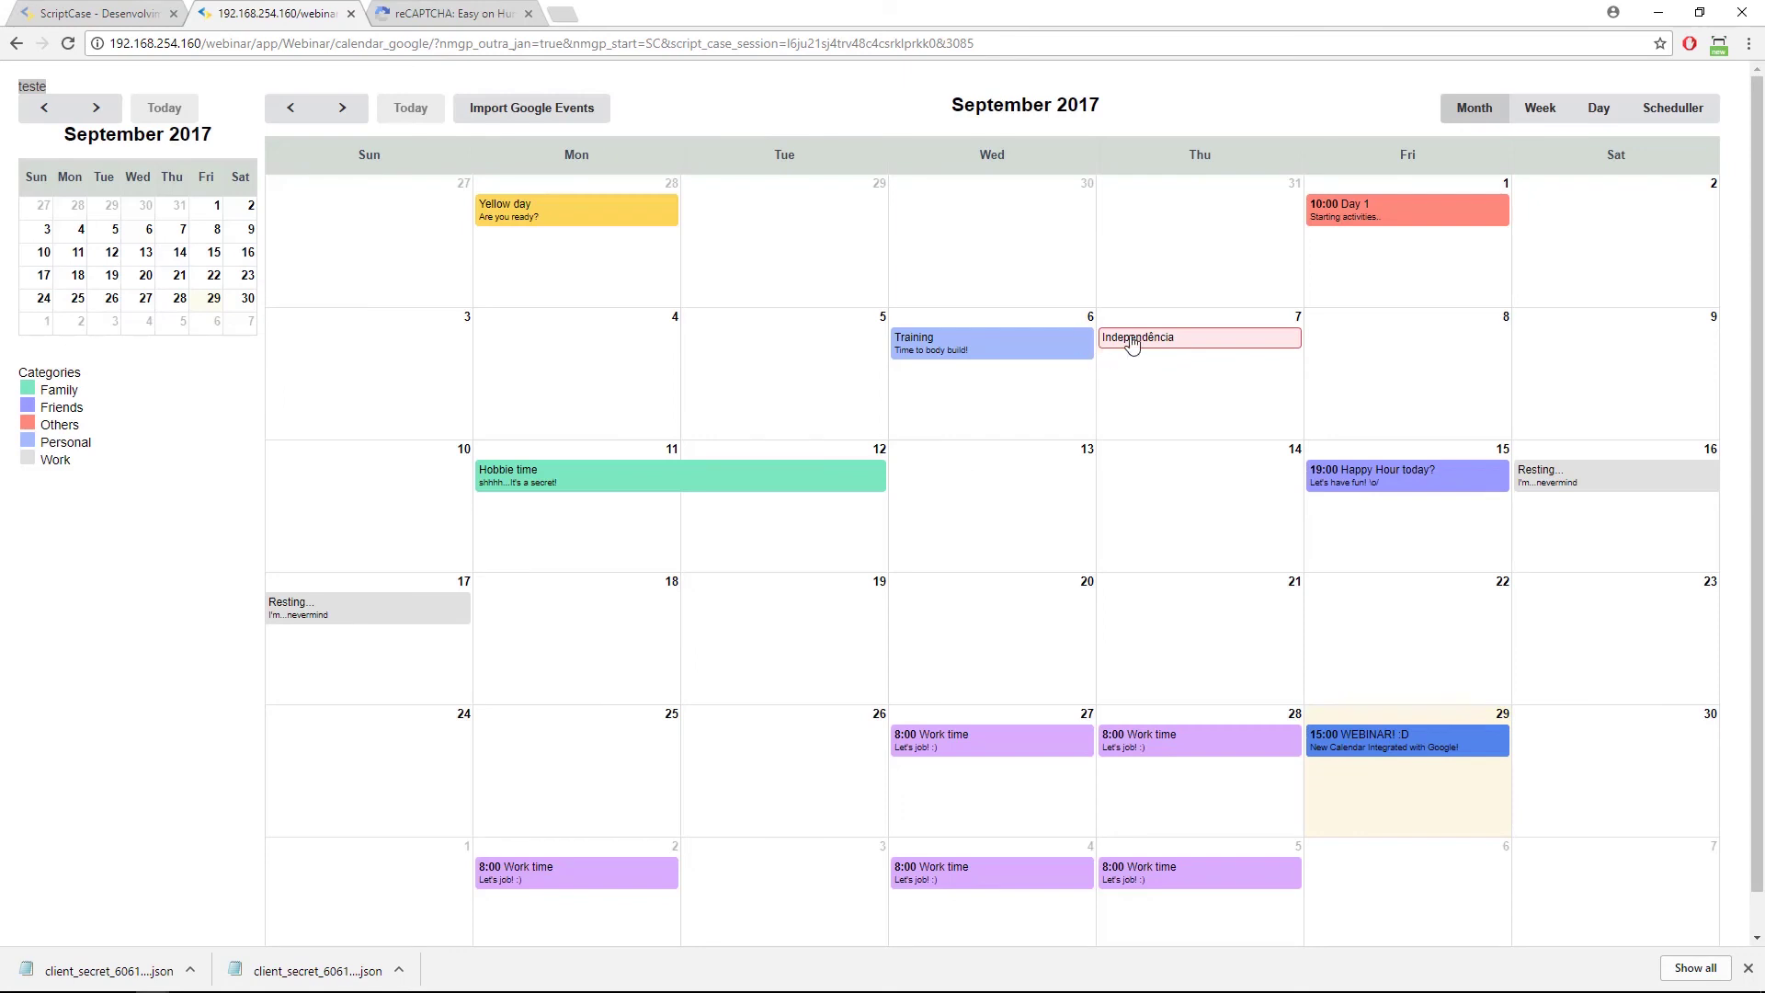
Open the imported Independência holiday on September 7 and highlight its Google Schedule field.
left_click(1136, 340)
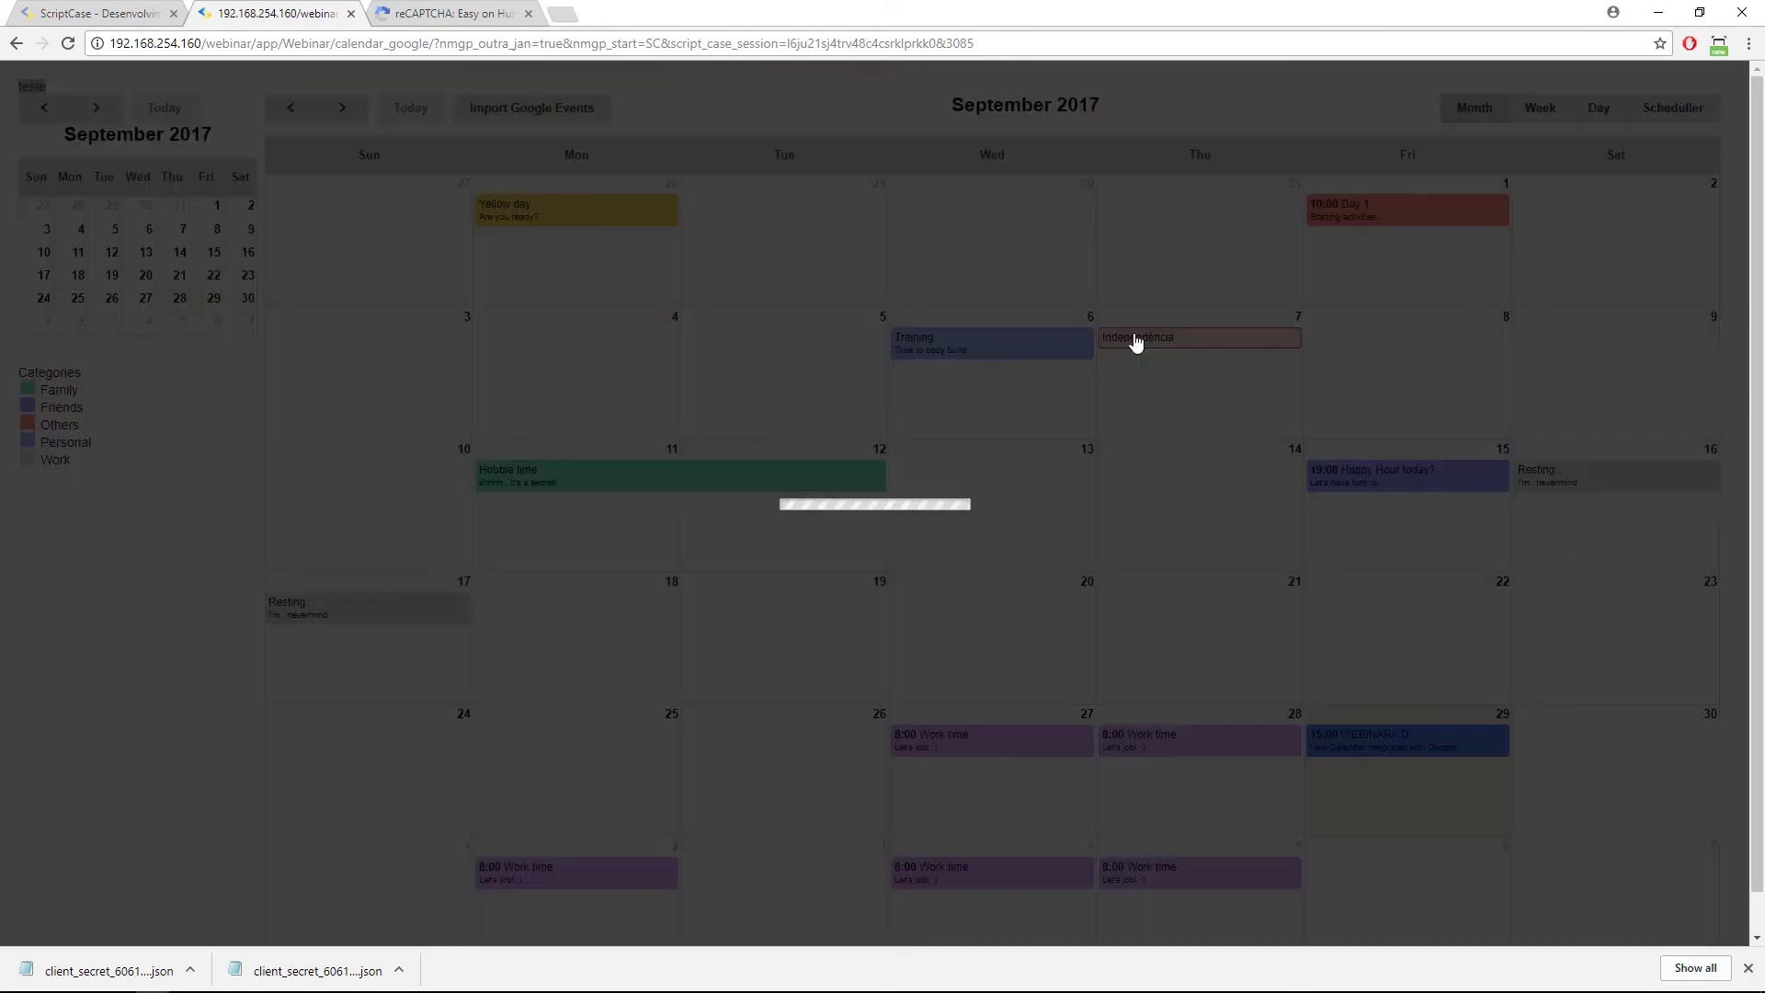
left_click_drag(562, 474, 724, 467)
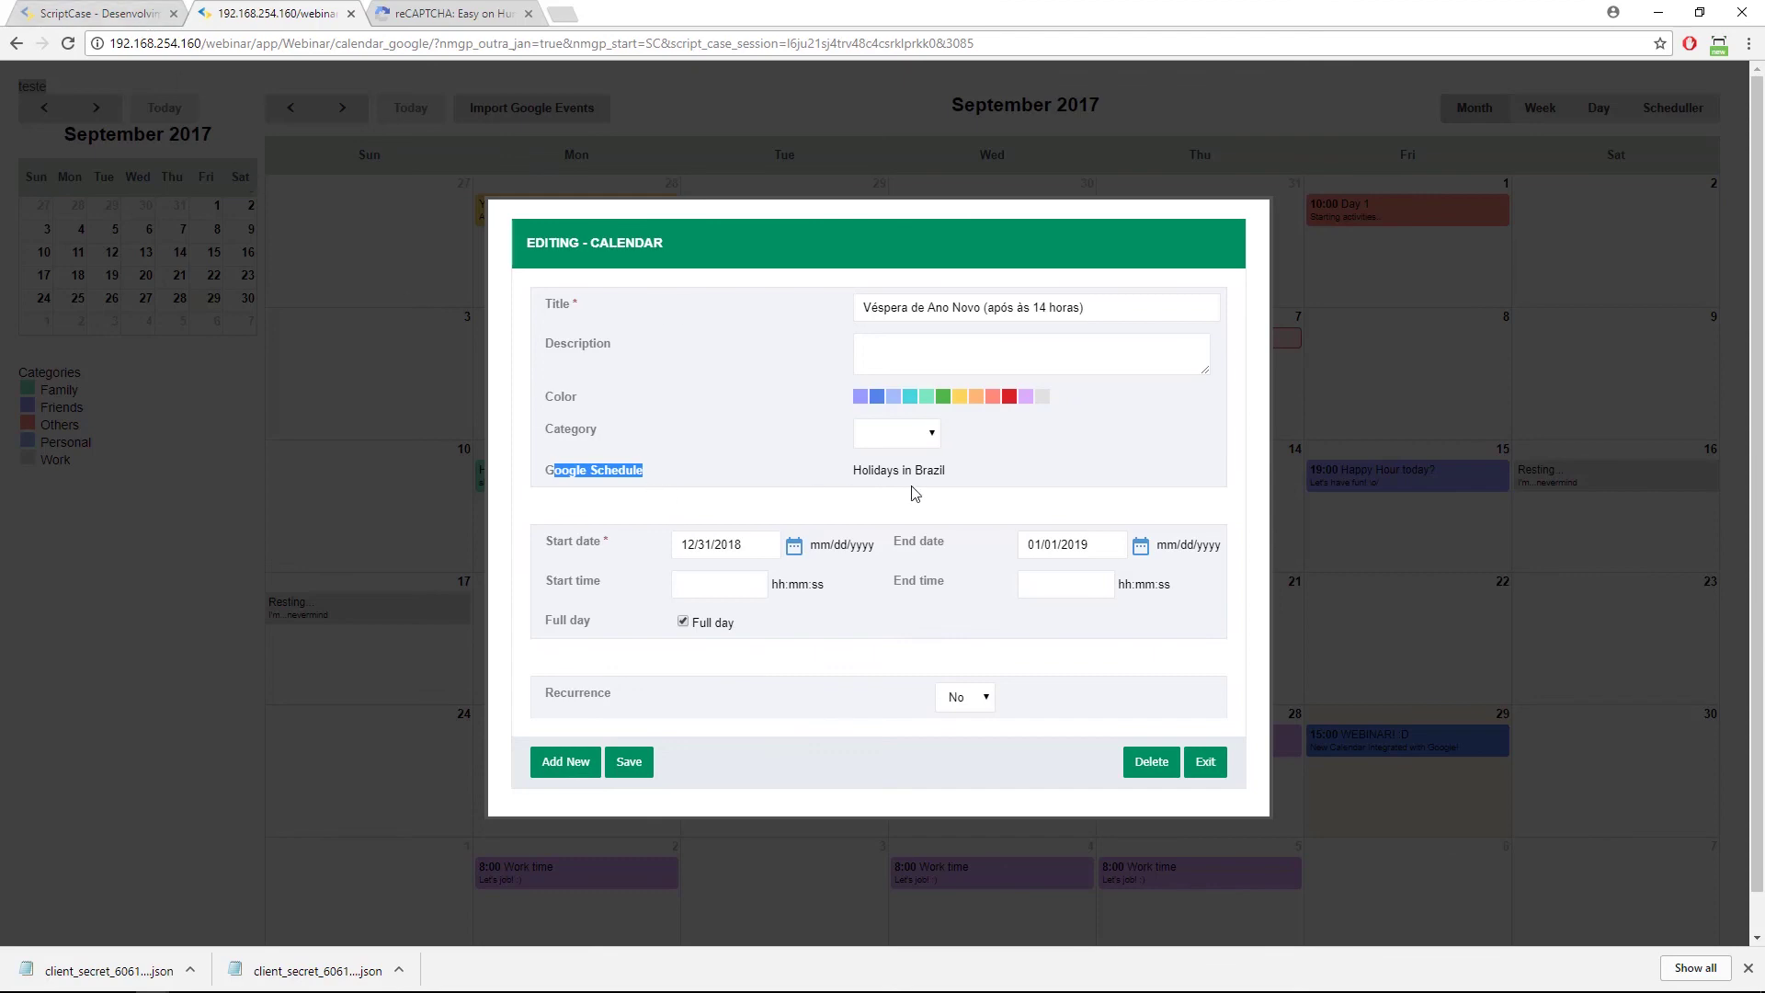
left_click_drag(606, 470, 947, 477)
left_click(87, 13)
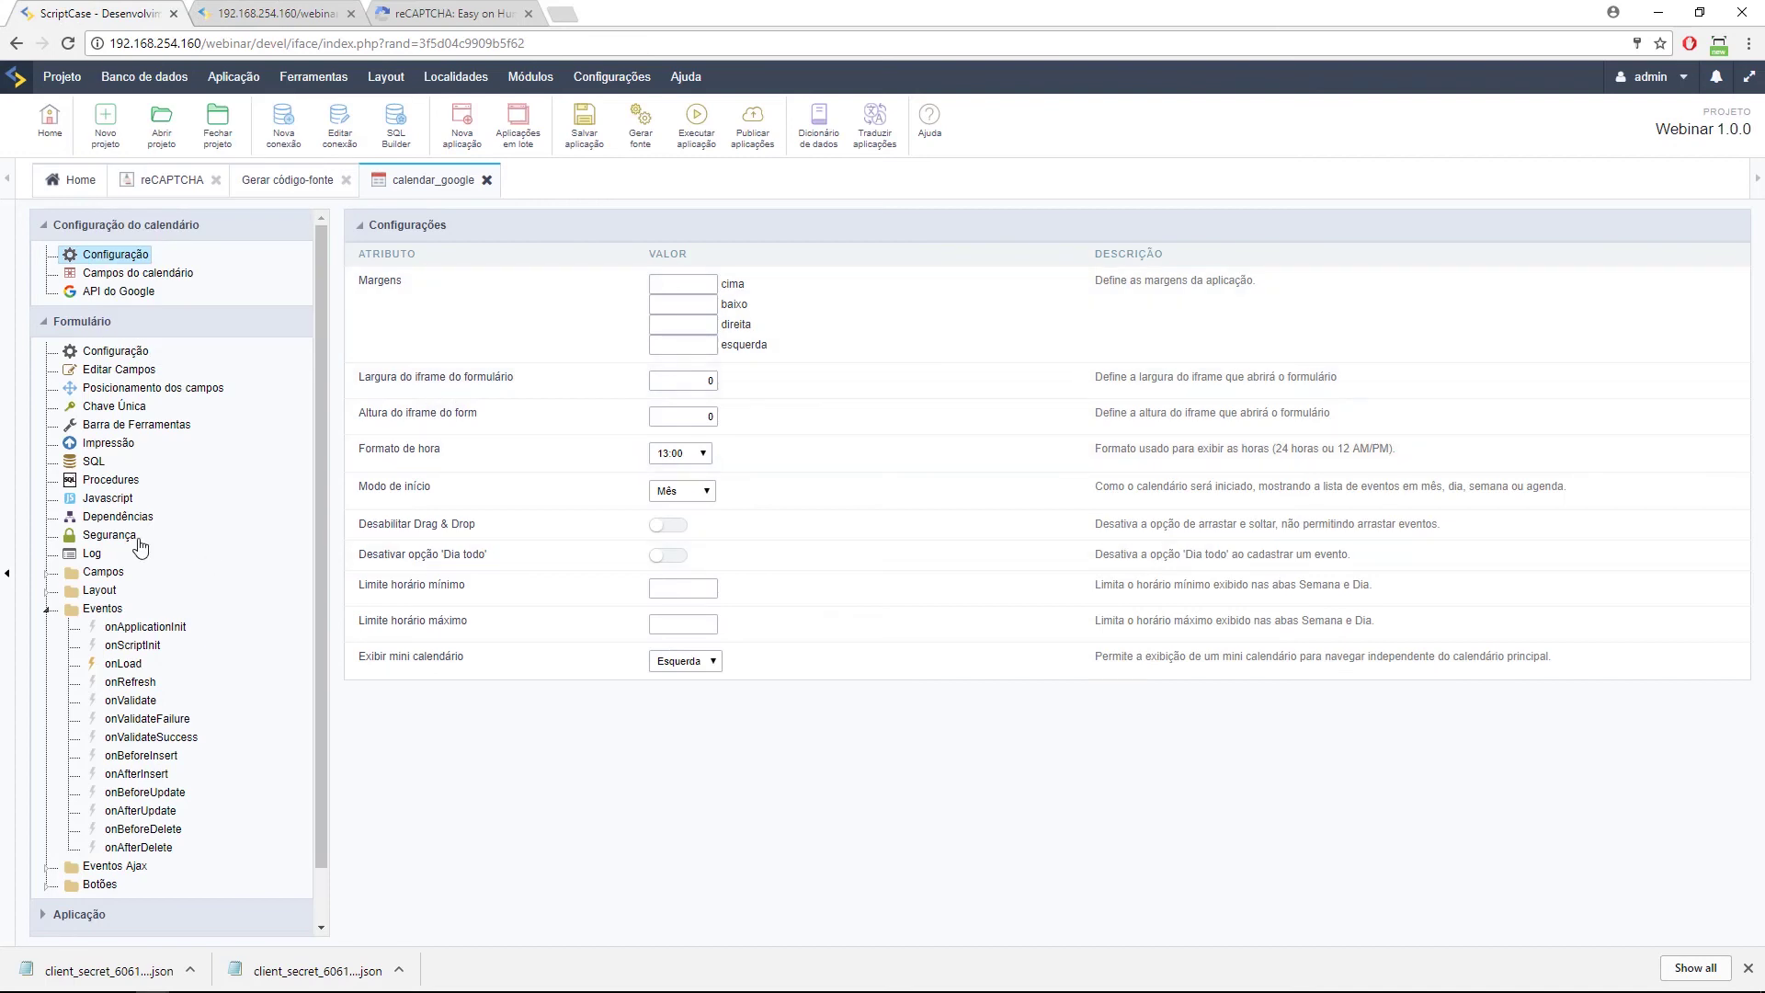
left_click(43, 574)
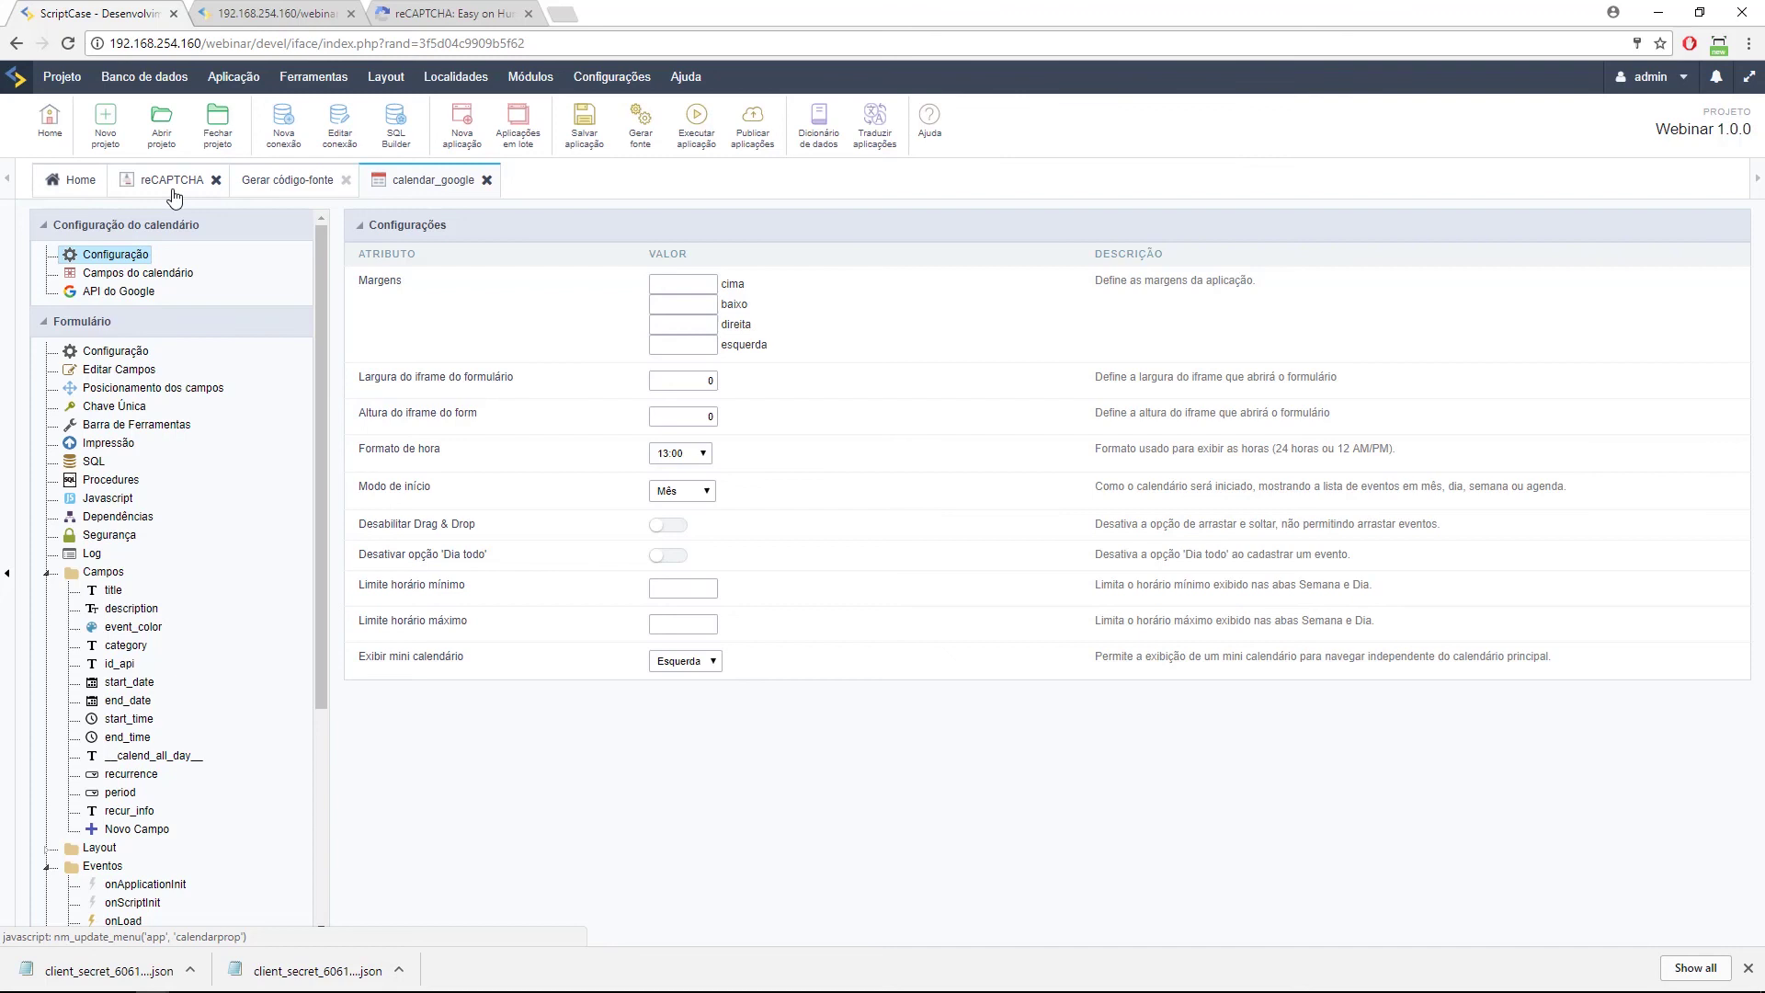
left_click(77, 182)
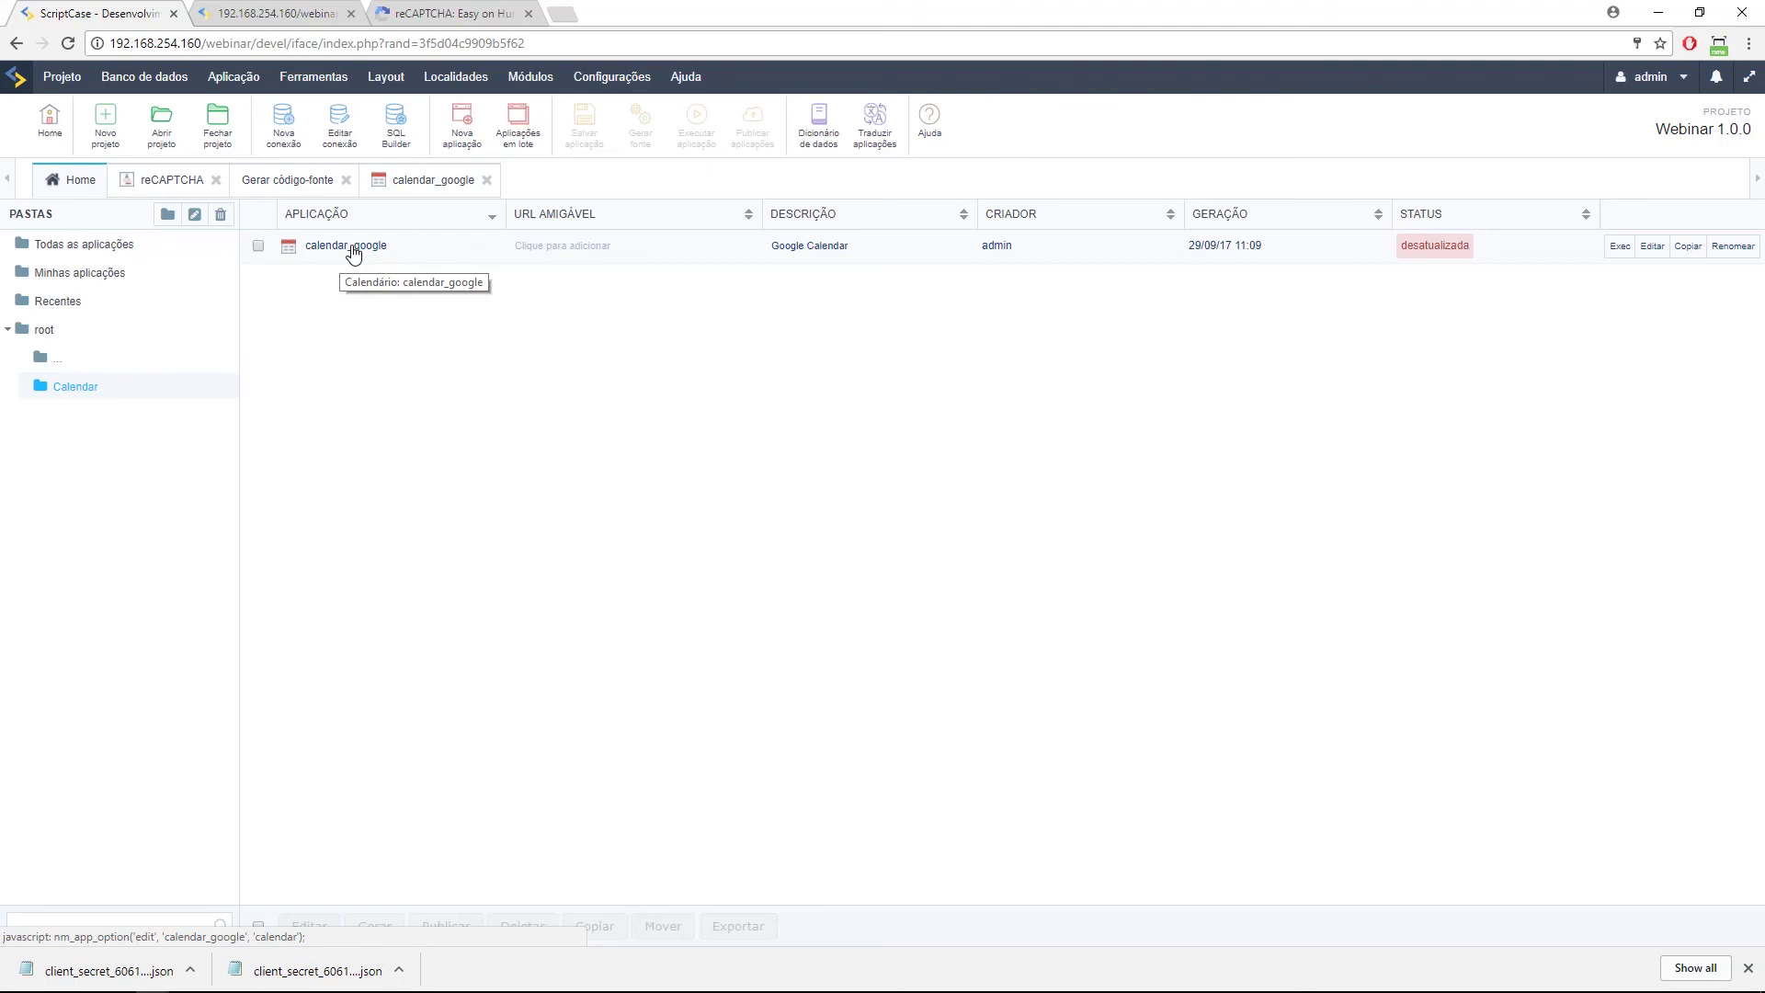
left_click(451, 15)
left_click(294, 17)
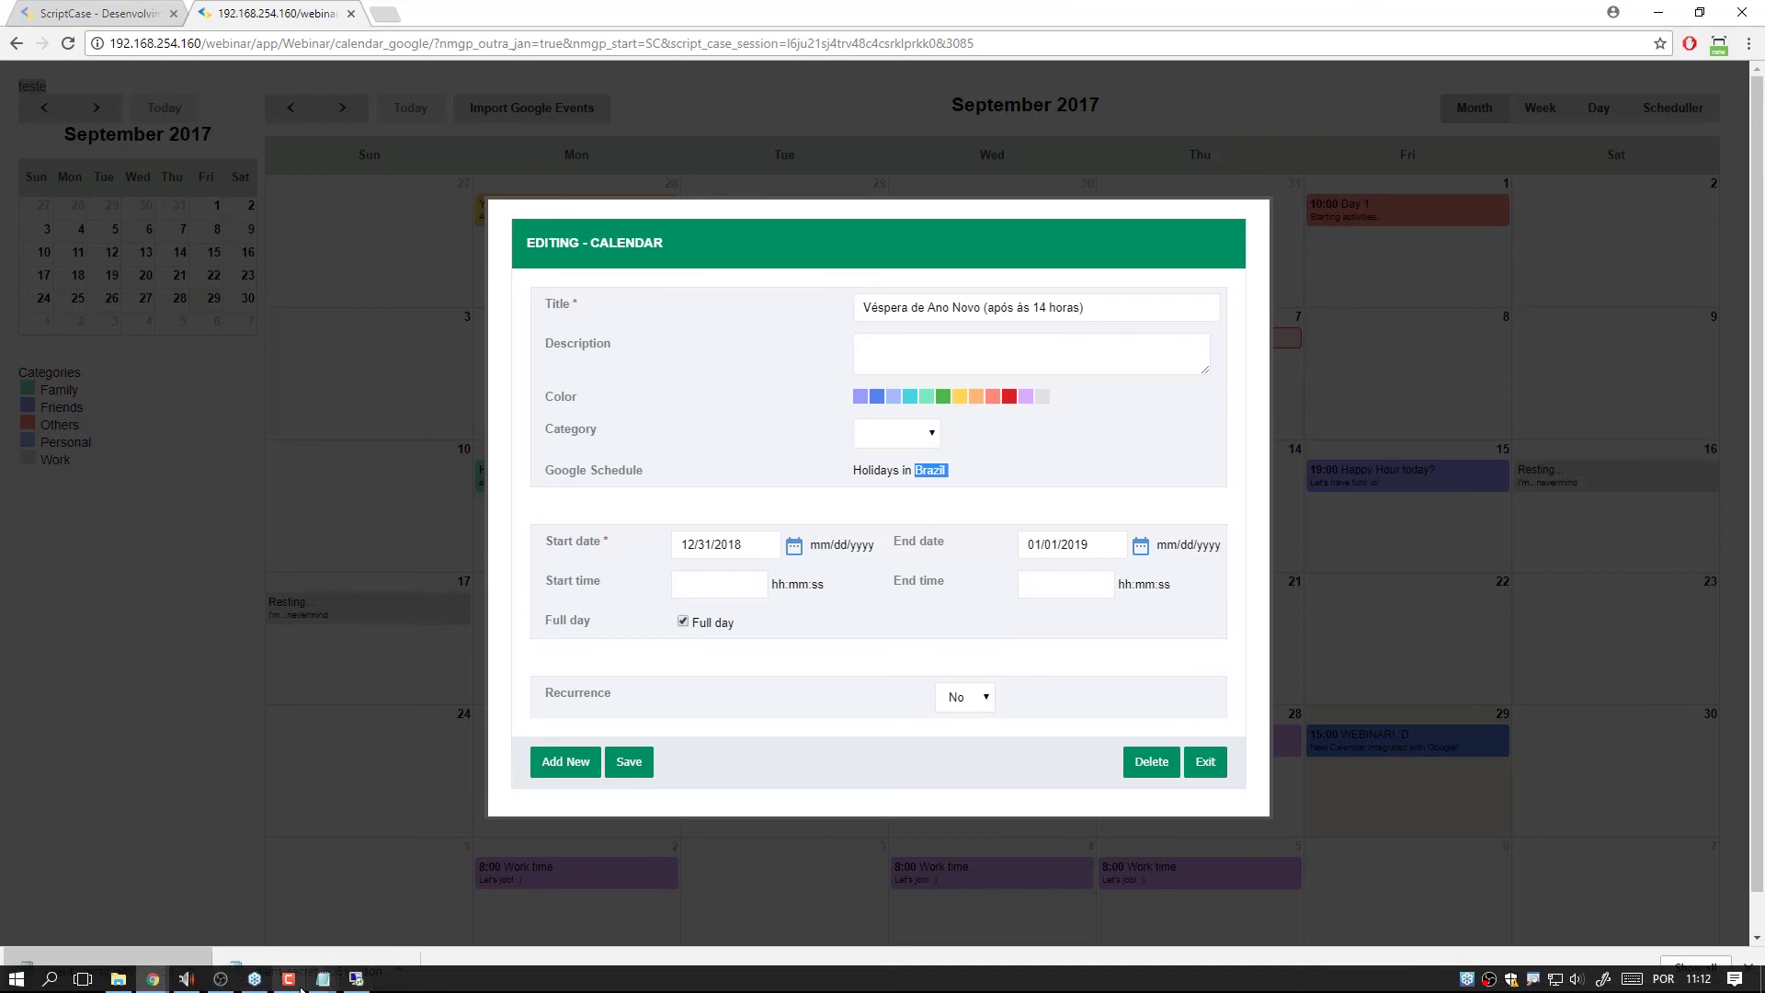
Replace the client secret JSON text in Notepad with the user's e-mail address, correcting typos.
mouse_move(323, 978)
left_click(315, 937)
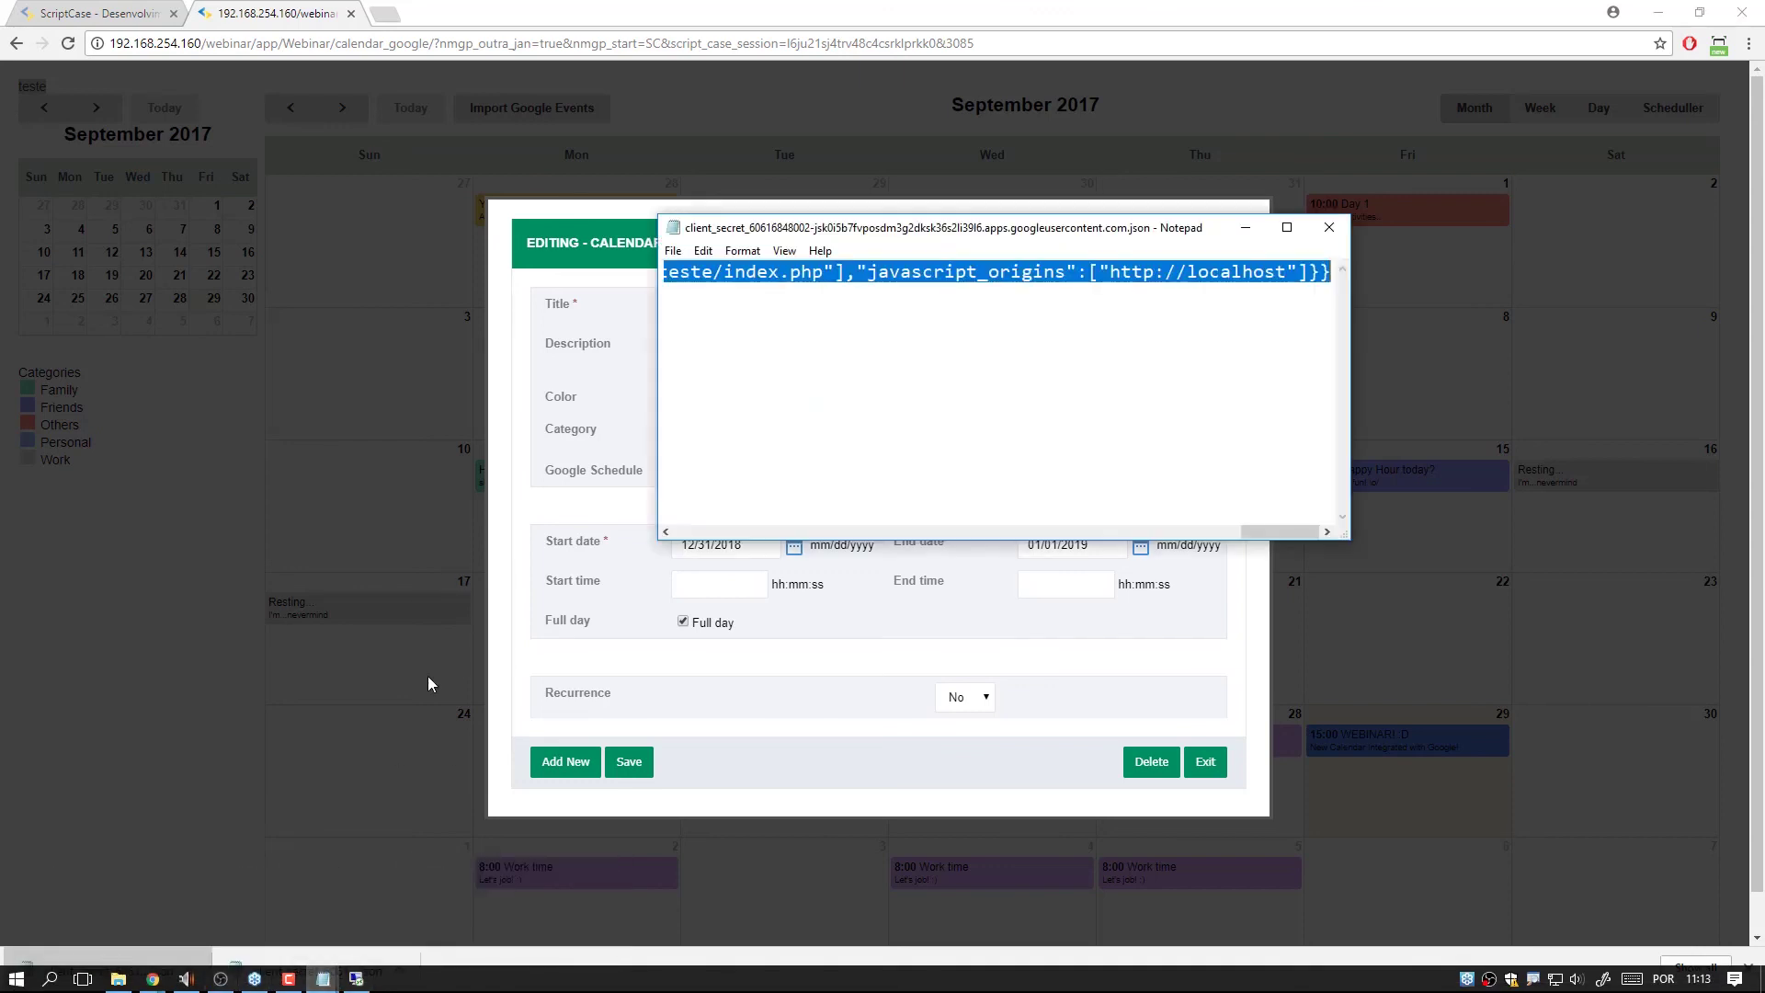
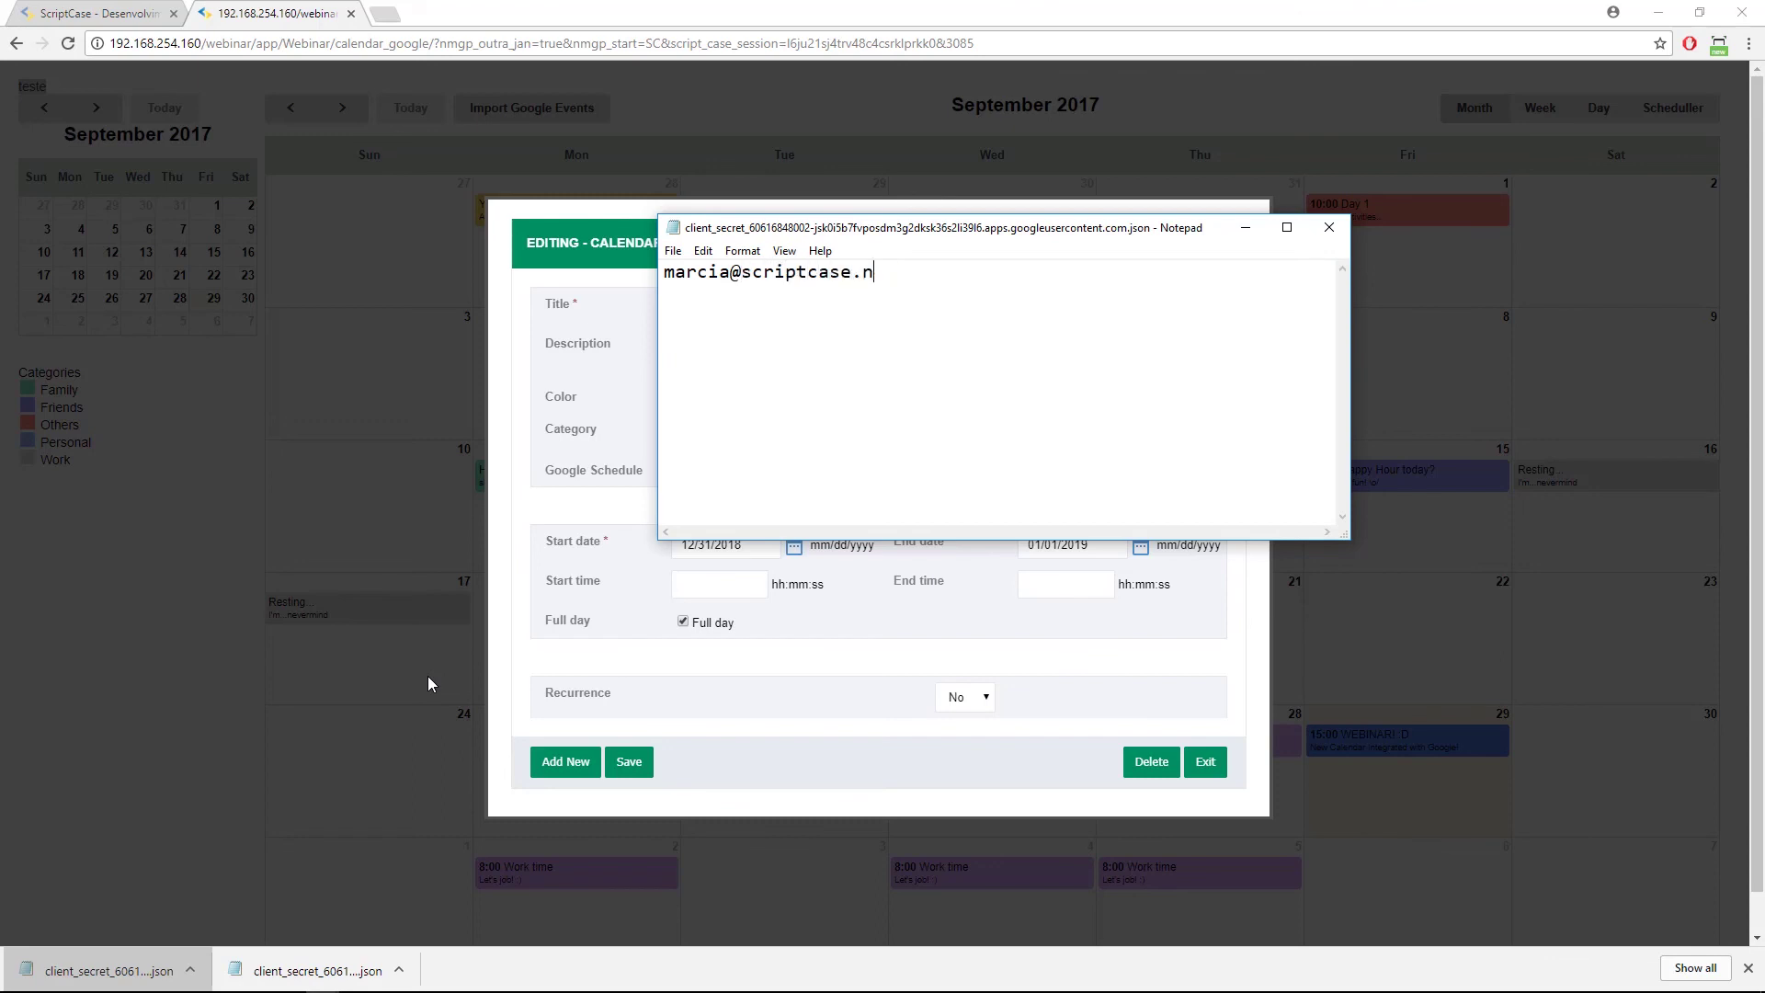
mouse_move(350, 991)
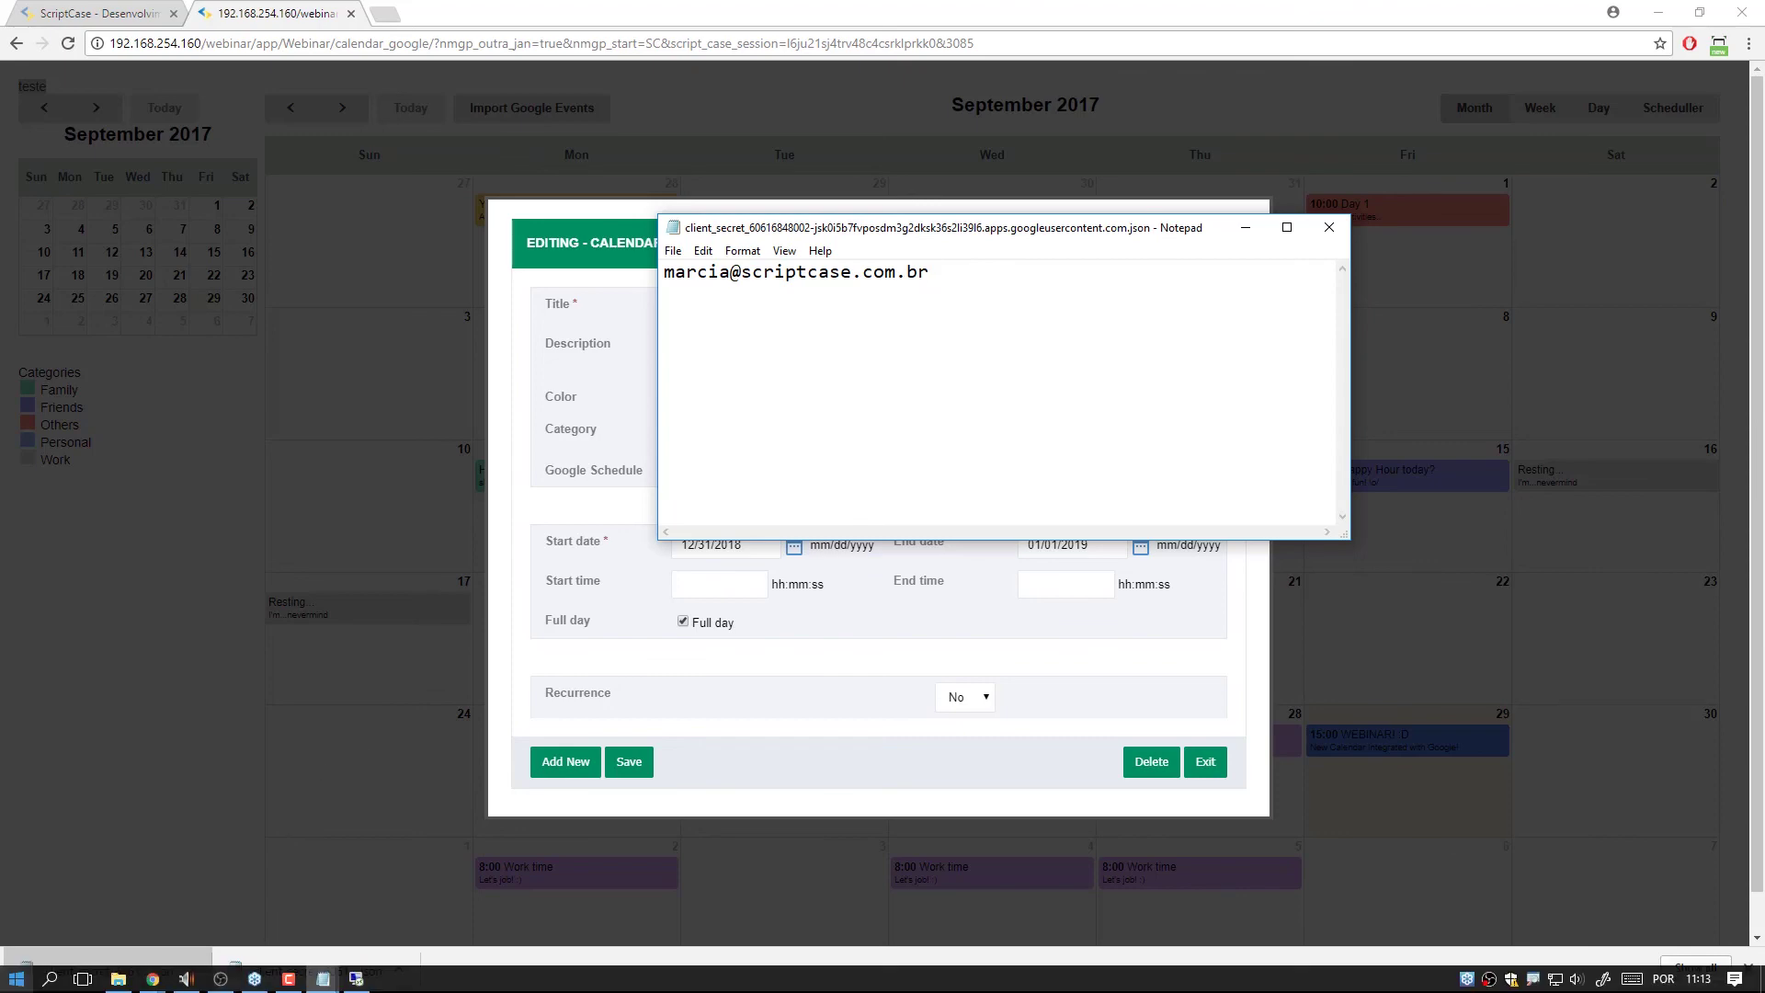